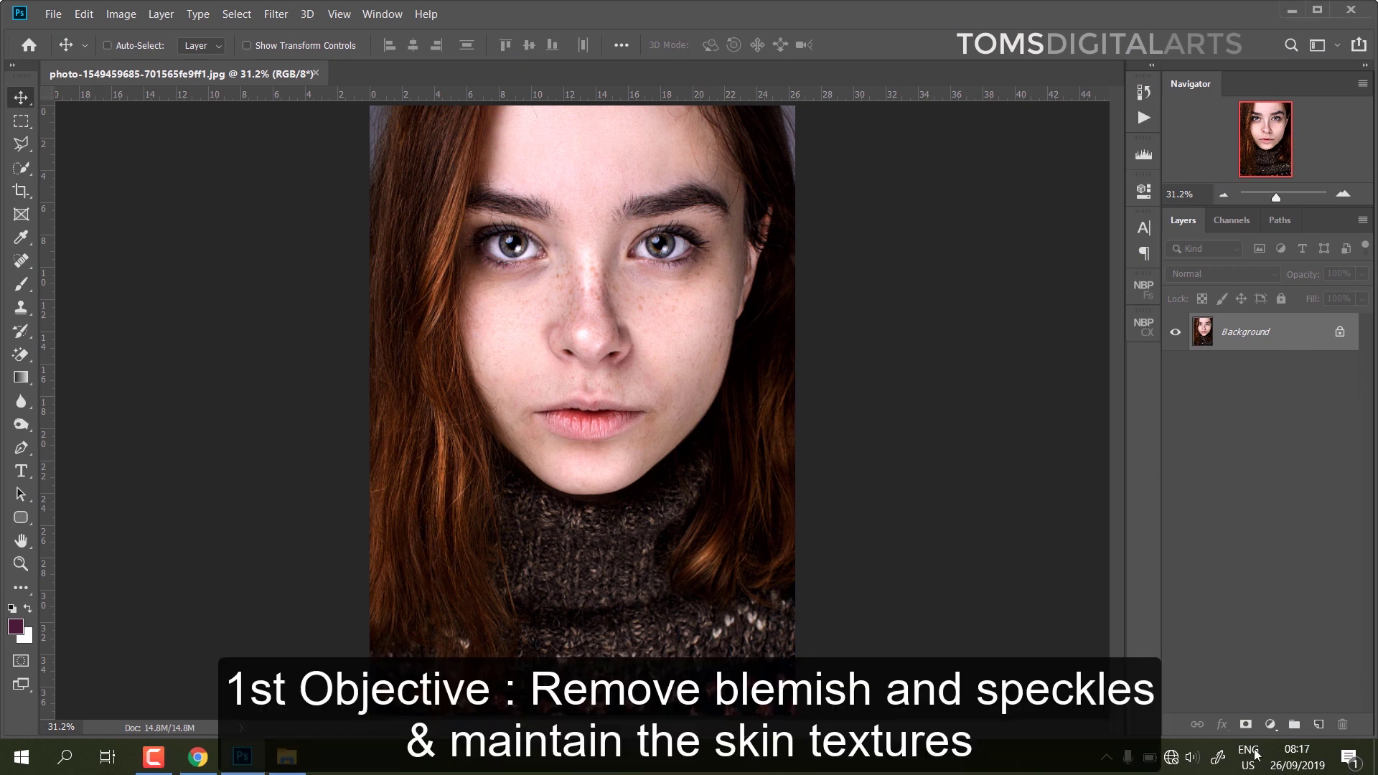
- Add a Black & White adjustment layer with Reds at -200, then select the Background layer
left_click(1271, 724)
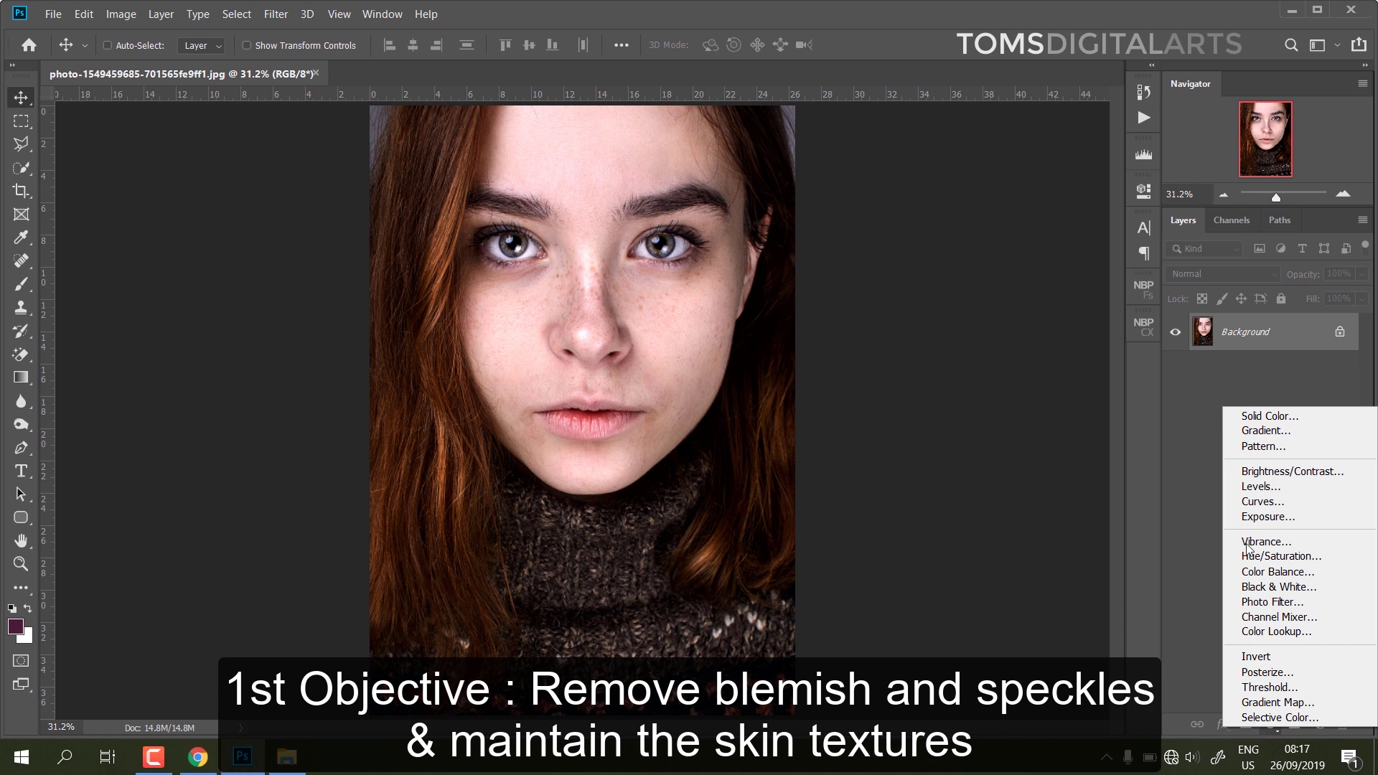
left_click(1229, 586)
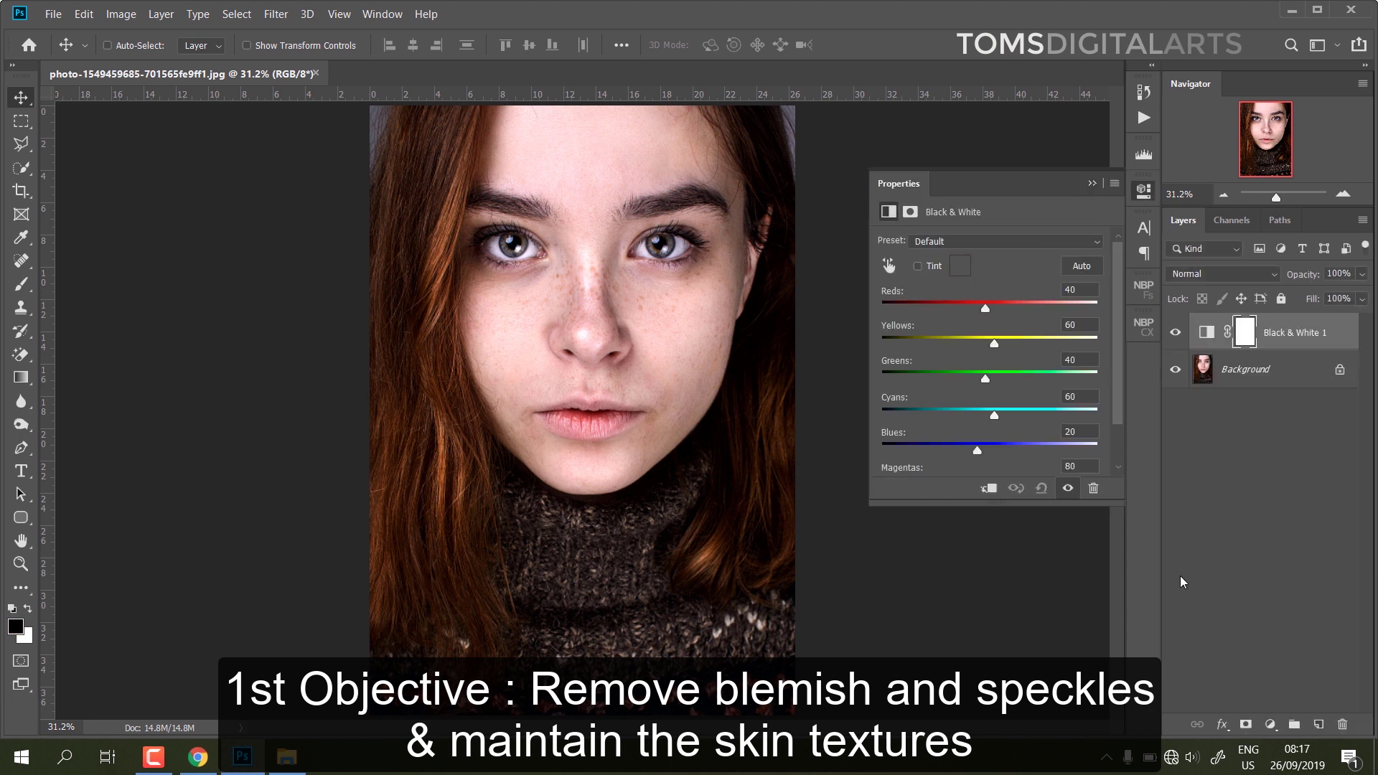
left_click_drag(982, 307, 865, 309)
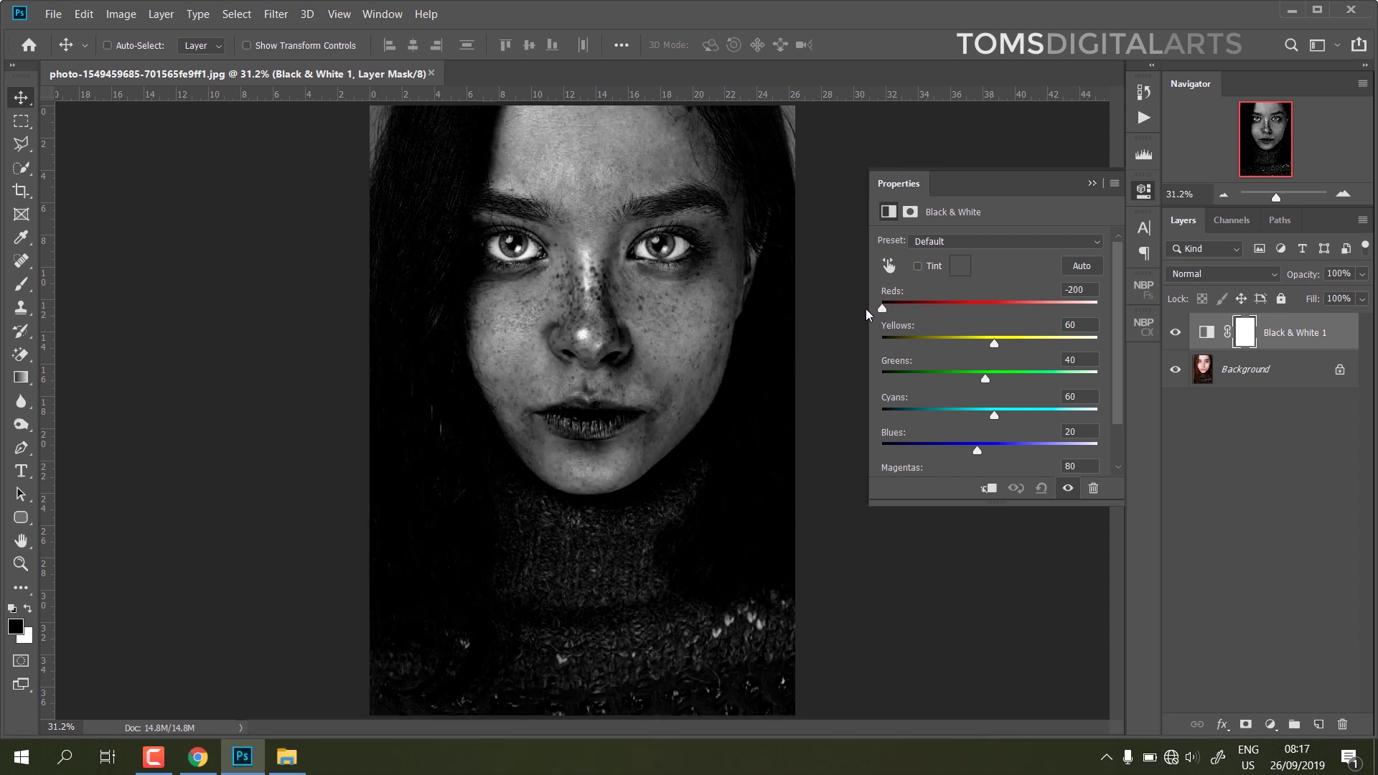
left_click(1290, 379)
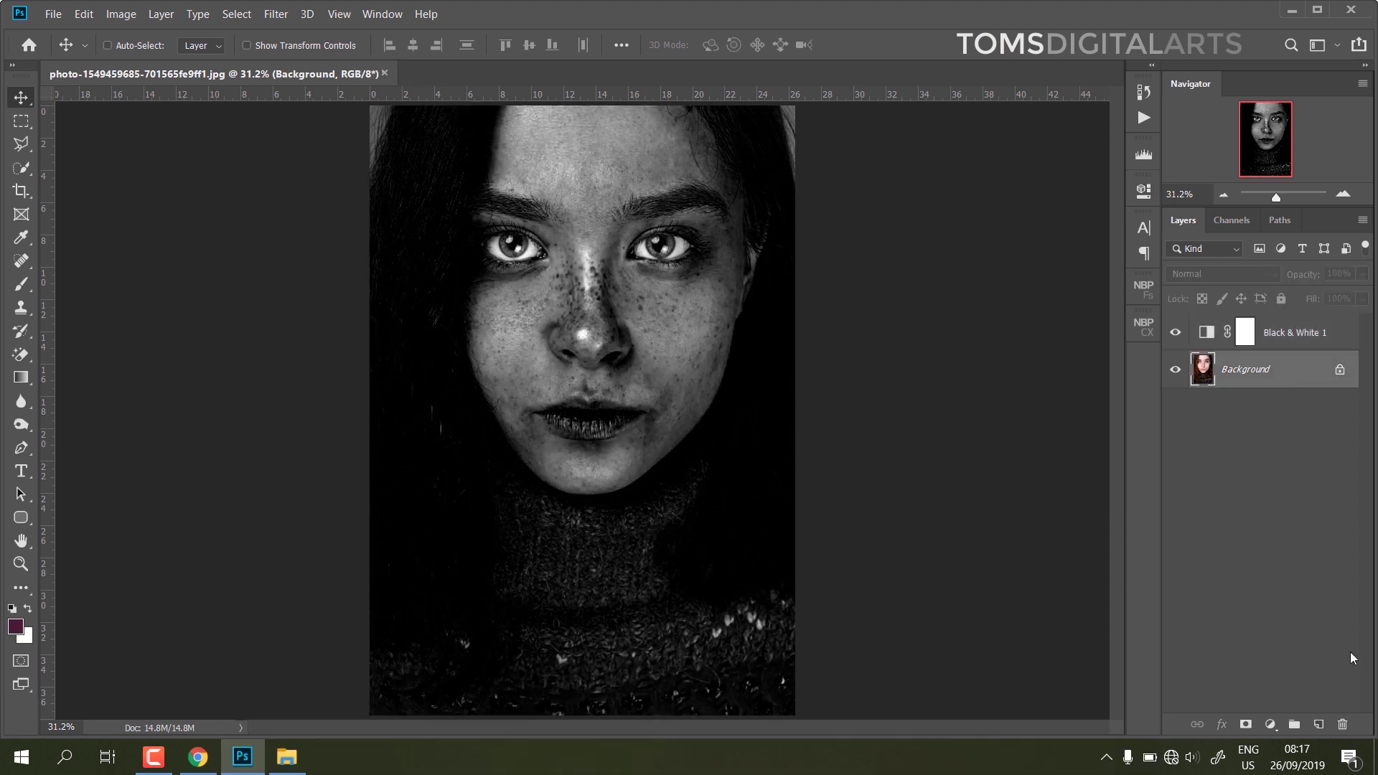
- Add empty Layer 1, set the Healing Brush to sample Current & Below, and zoom in
left_click(1319, 725)
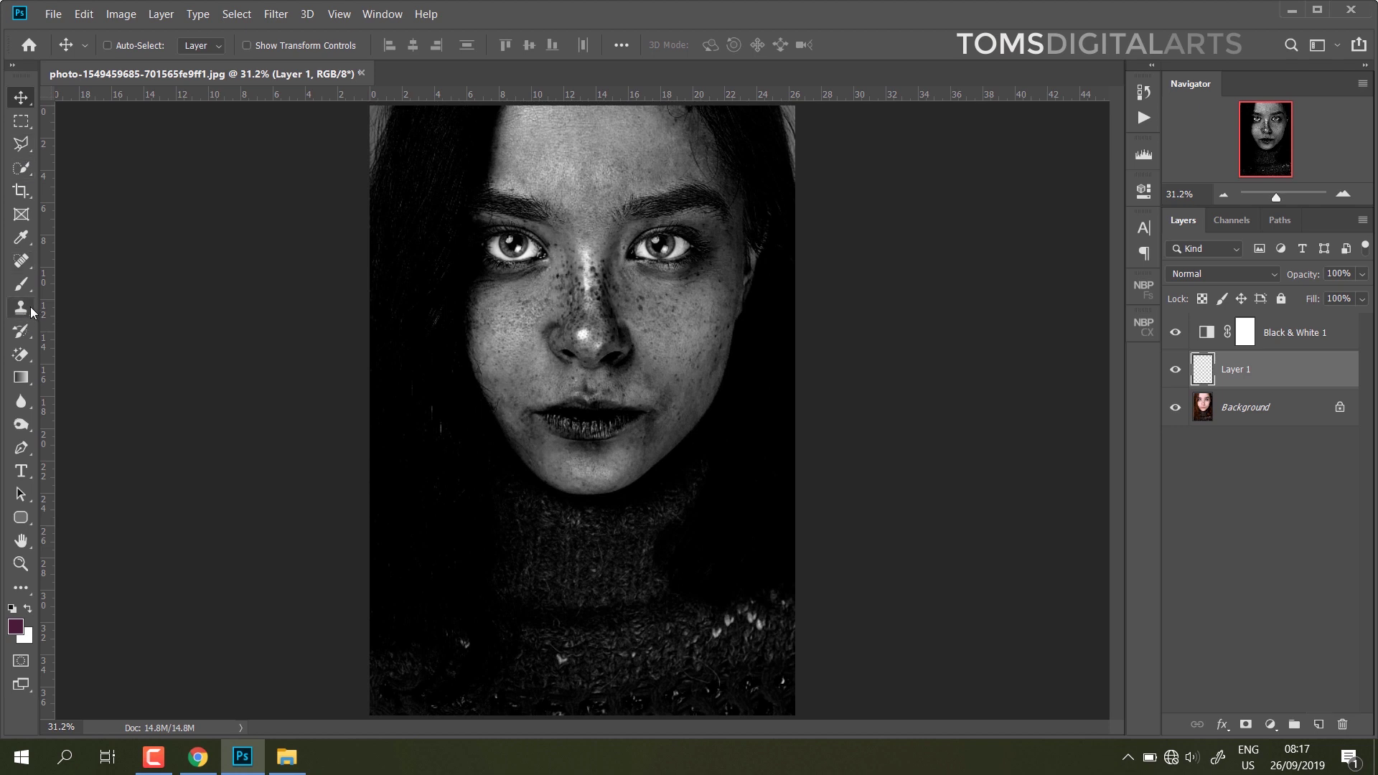
left_click(31, 263)
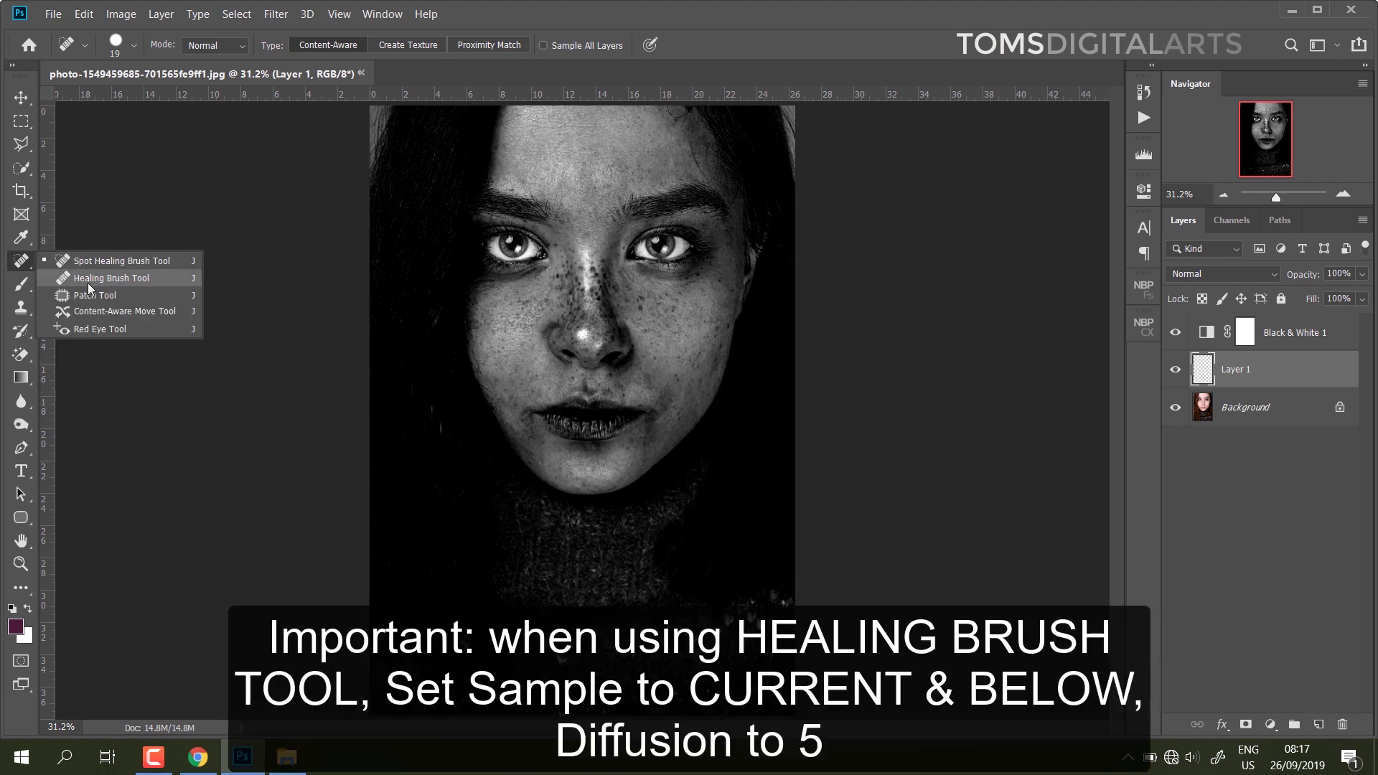
left_click(87, 279)
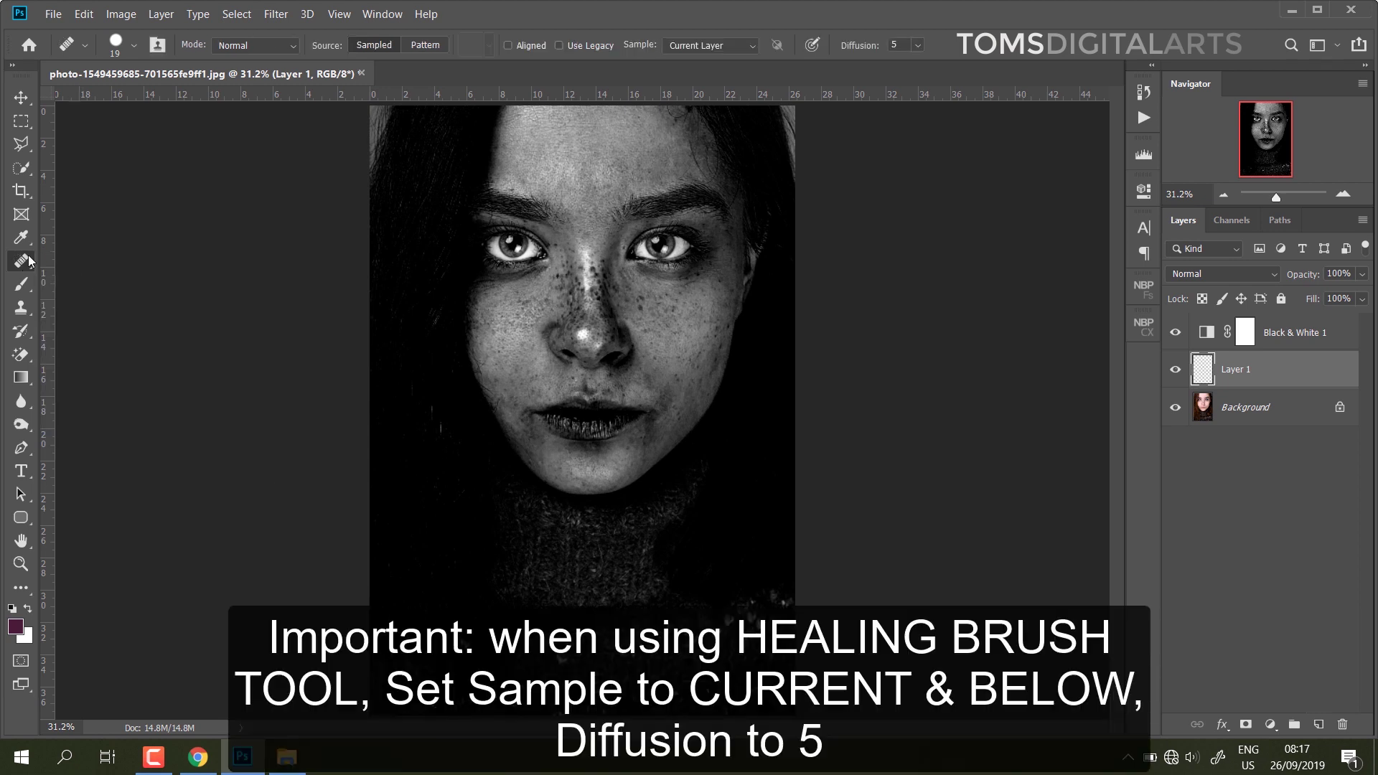
left_click(752, 45)
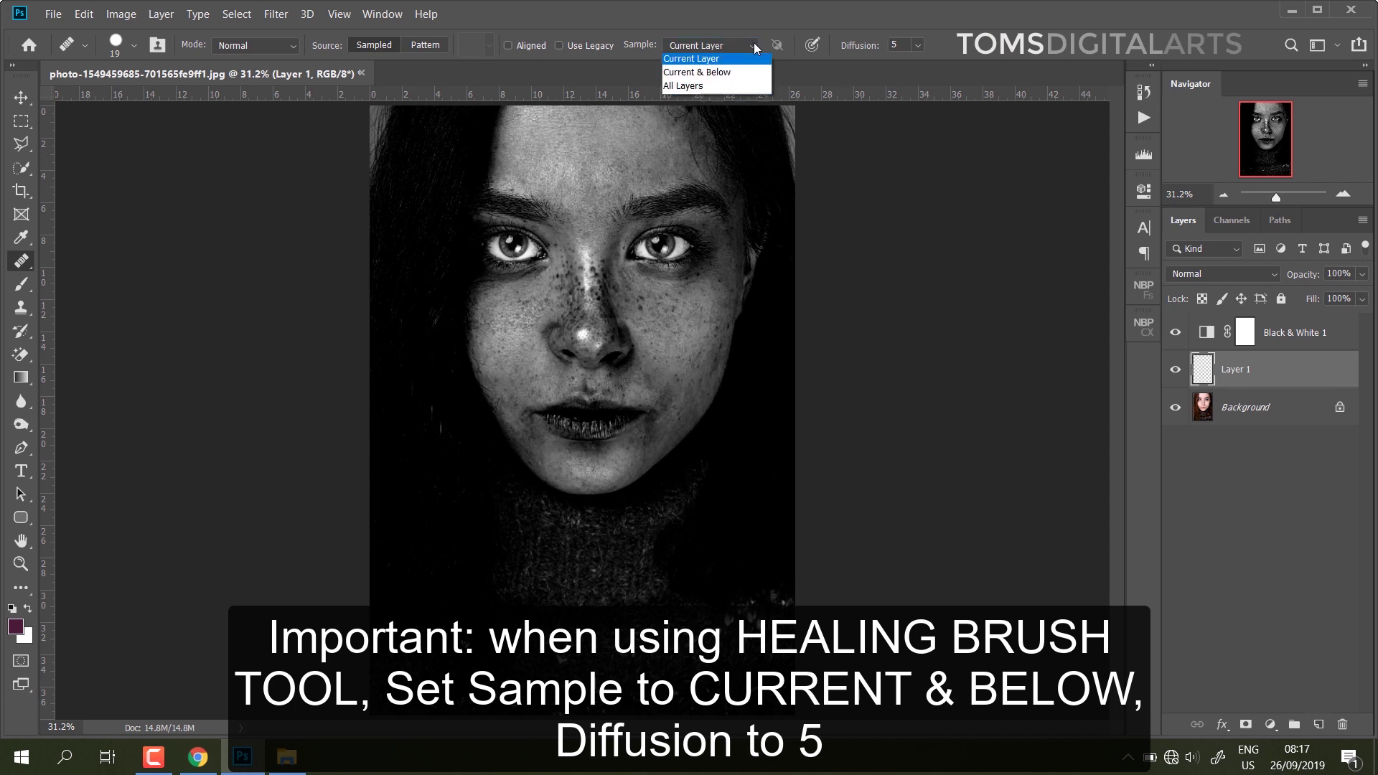
left_click(680, 79)
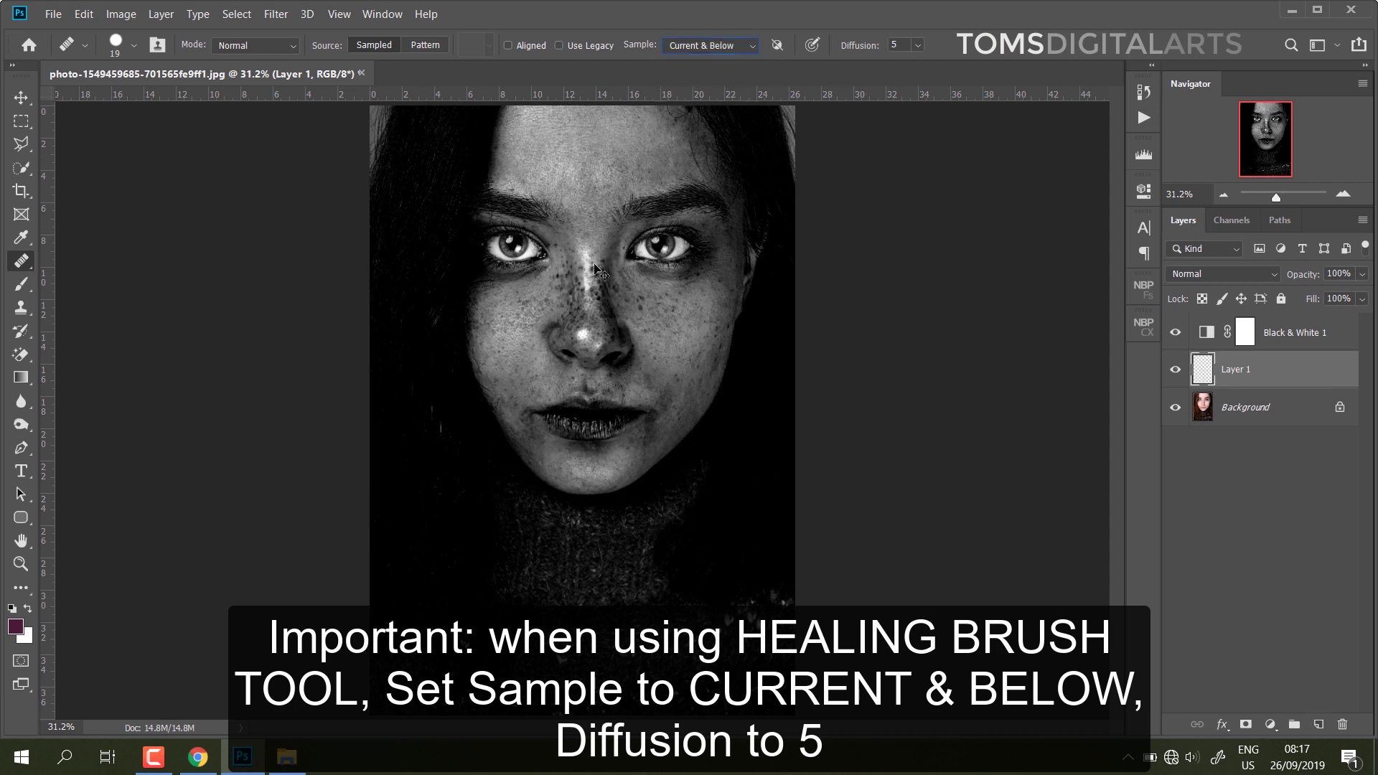
key("ctrl+plus")
key("ctrl+plus")
key("ctrl+plus")
key("ctrl+plus")
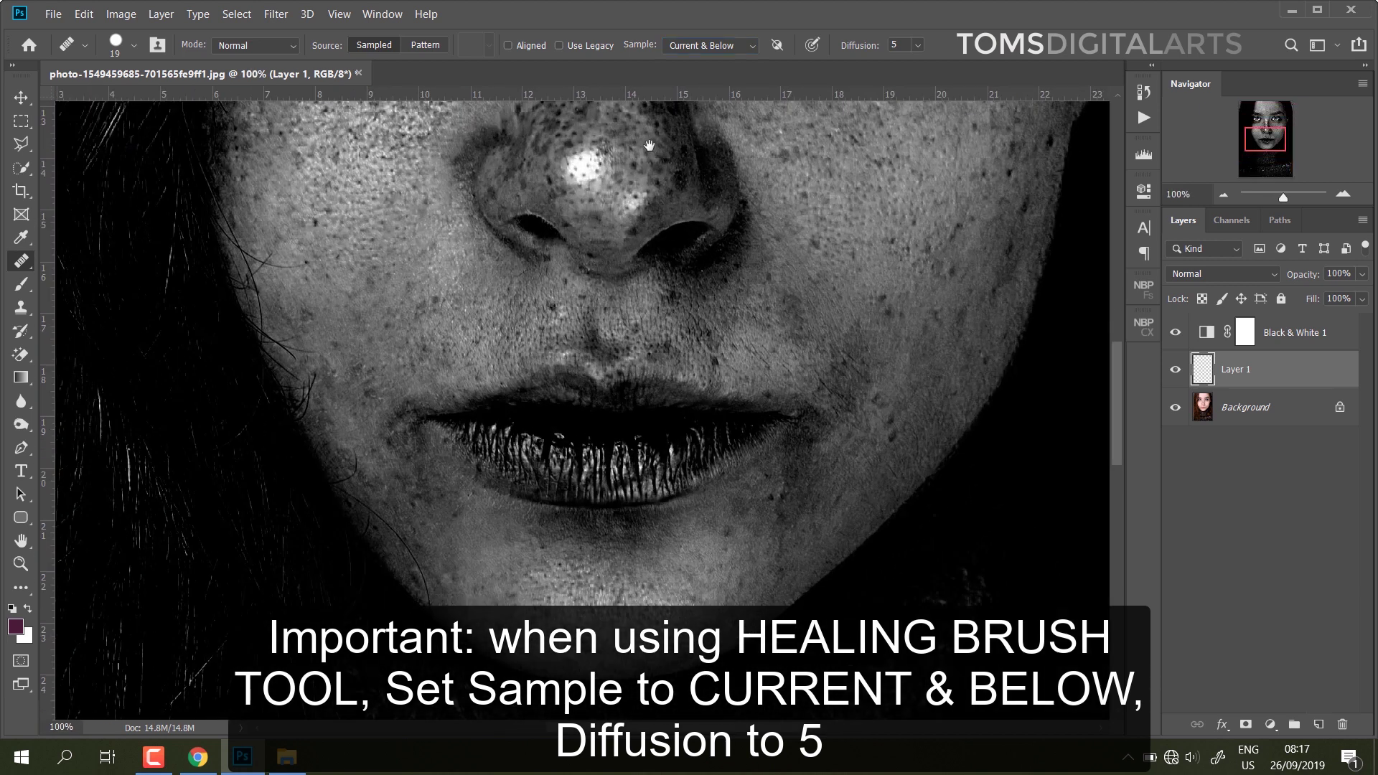
- Pan to the forehead and try healing a spot, dismissing the missing-source warning
left_click_drag(649, 146, 658, 253)
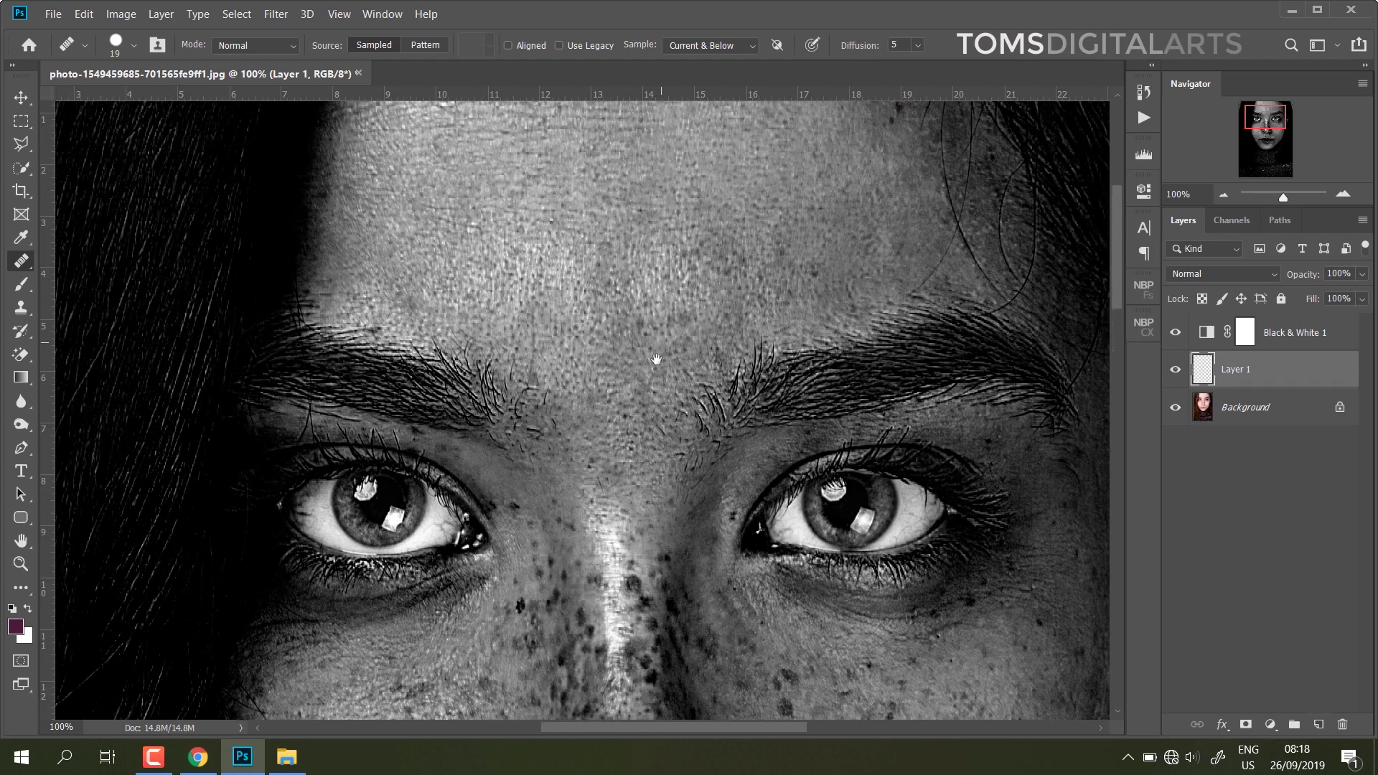
left_click_drag(658, 254, 578, 292)
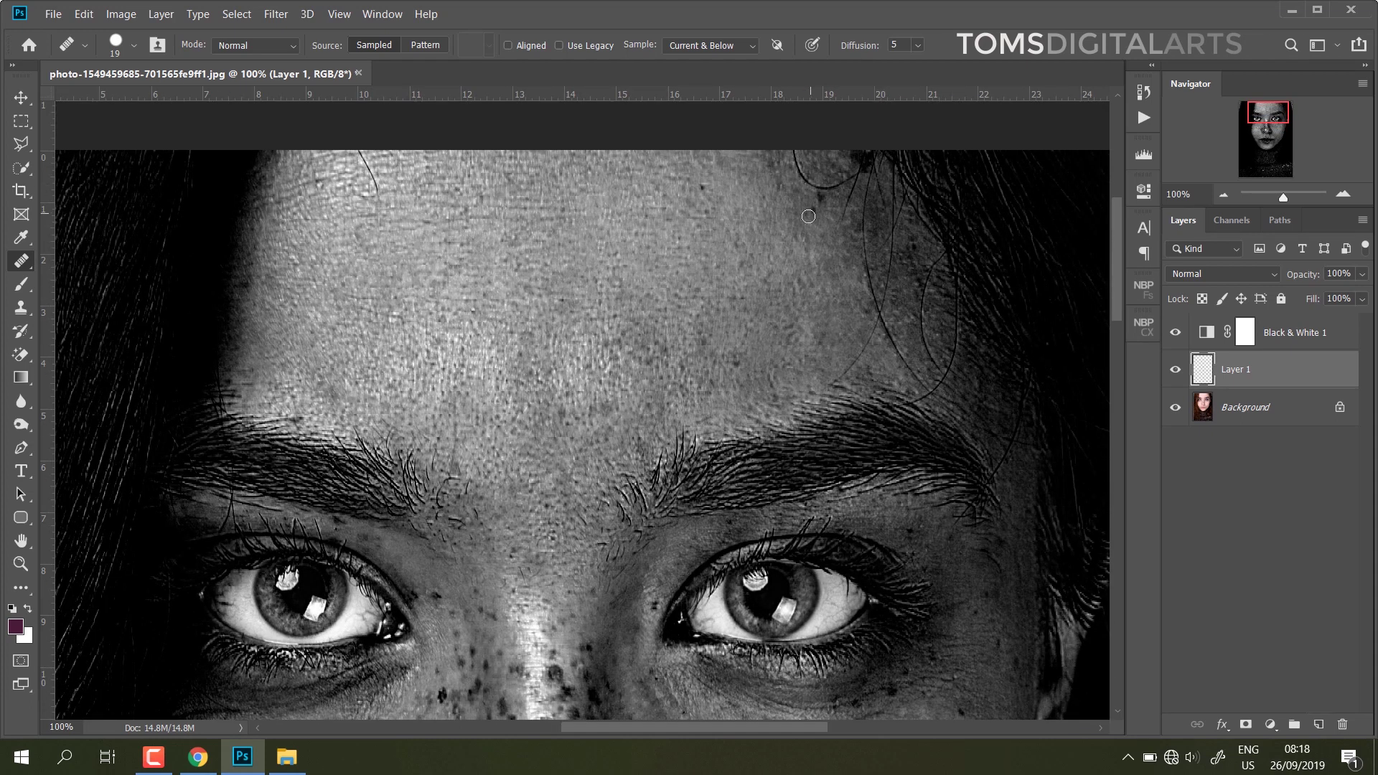
left_click(811, 212)
left_click(712, 298)
- Set the healing brush to 0% hardness and 37 px size
right_click(771, 234)
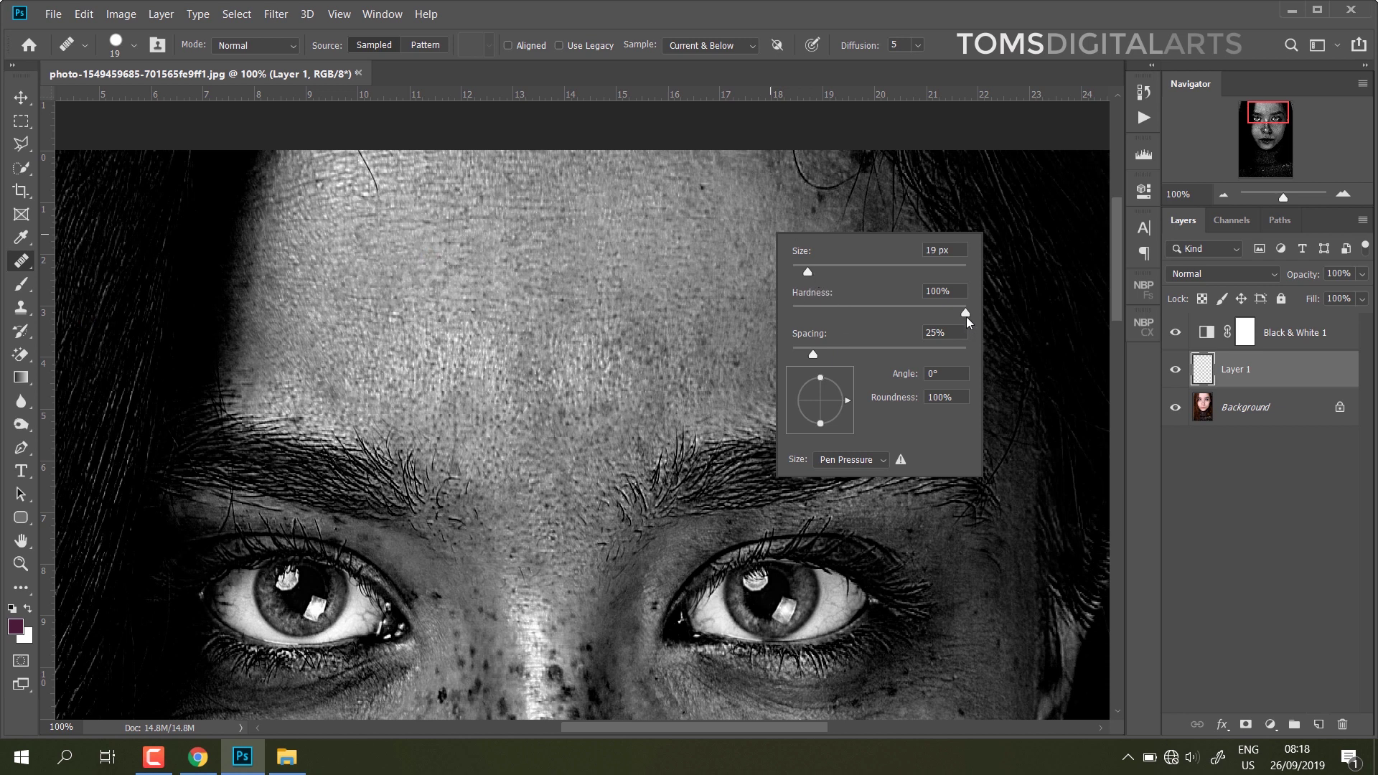
mouse_move(963, 313)
left_mouse_down()
mouse_move(792, 314)
mouse_move(826, 274)
left_mouse_up()
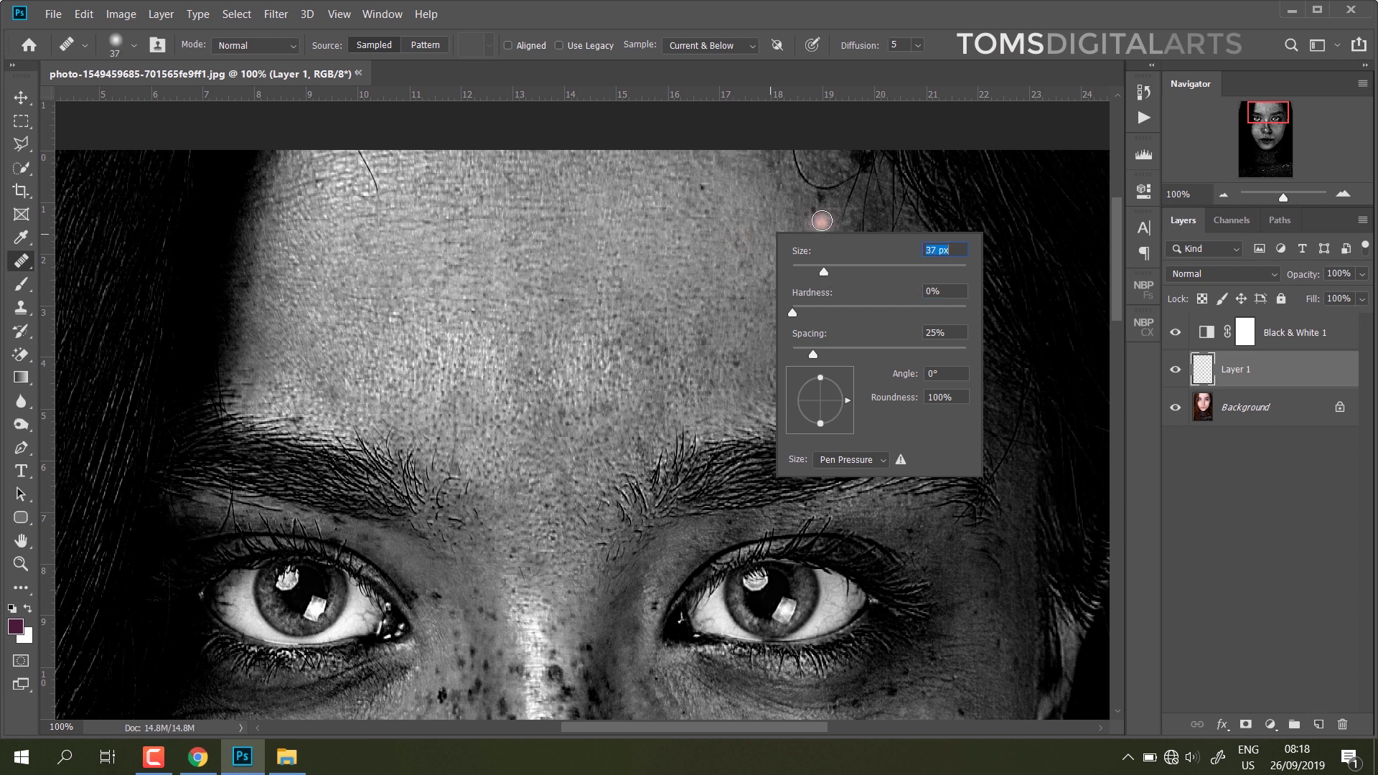
left_click(819, 208)
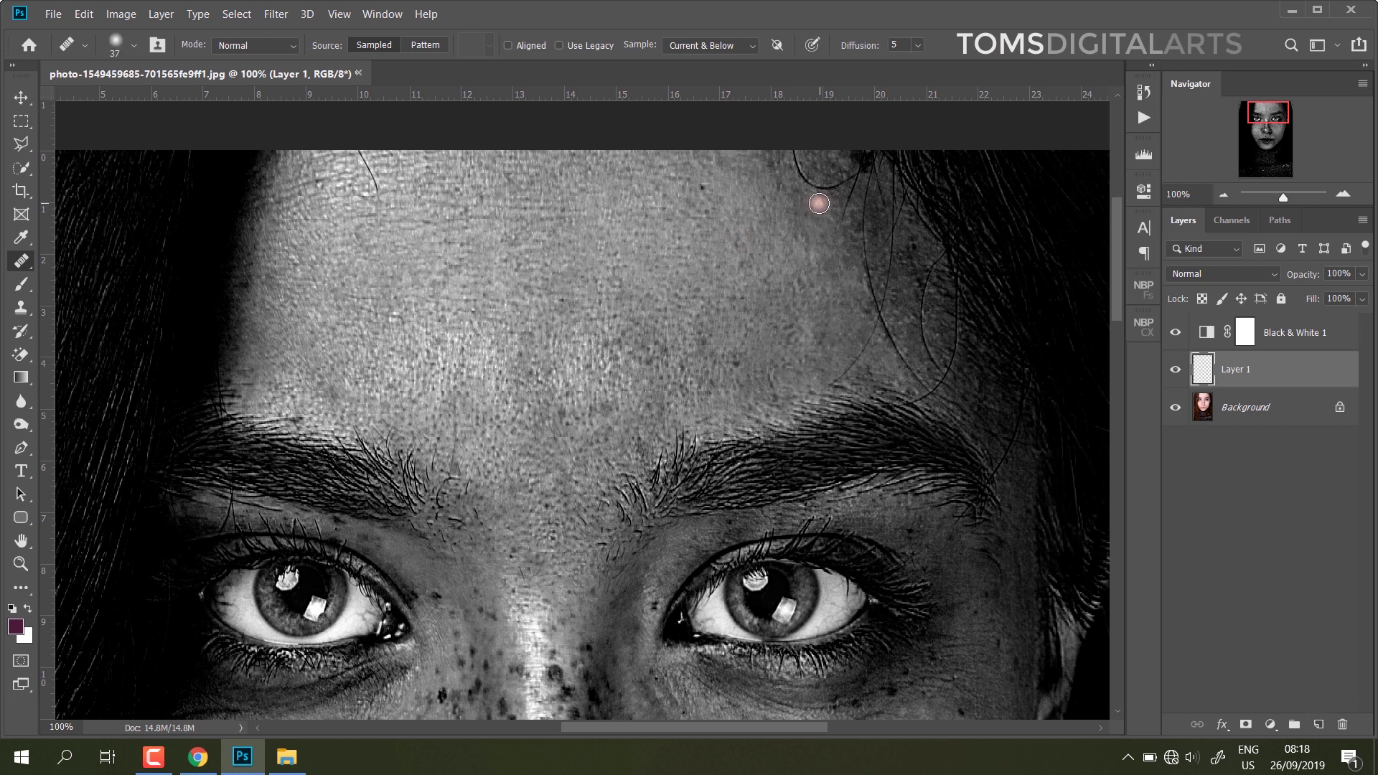
- Resize the brush to 50 px and heal three spots on the forehead
key("bracketleft")
key("bracketleft")
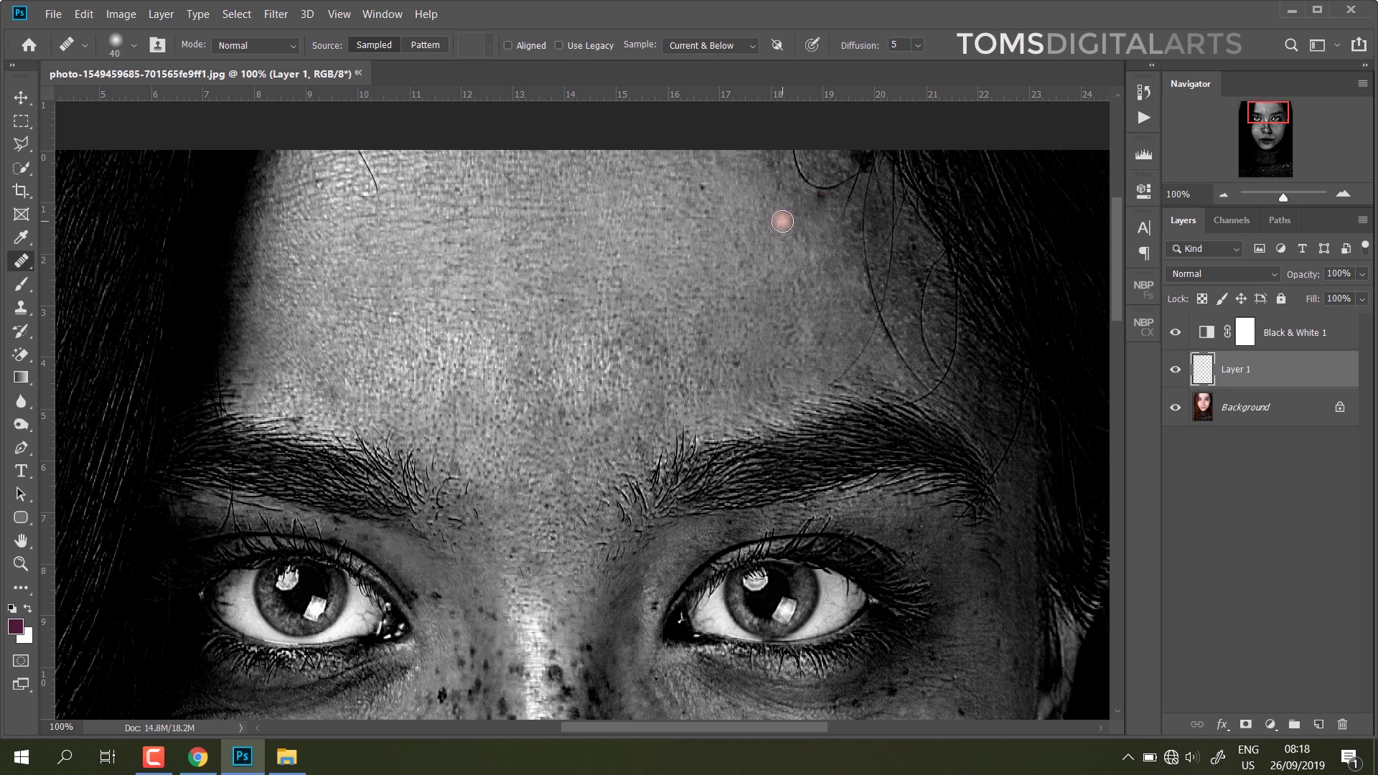
key("bracketright")
left_click(812, 209)
left_click(811, 211)
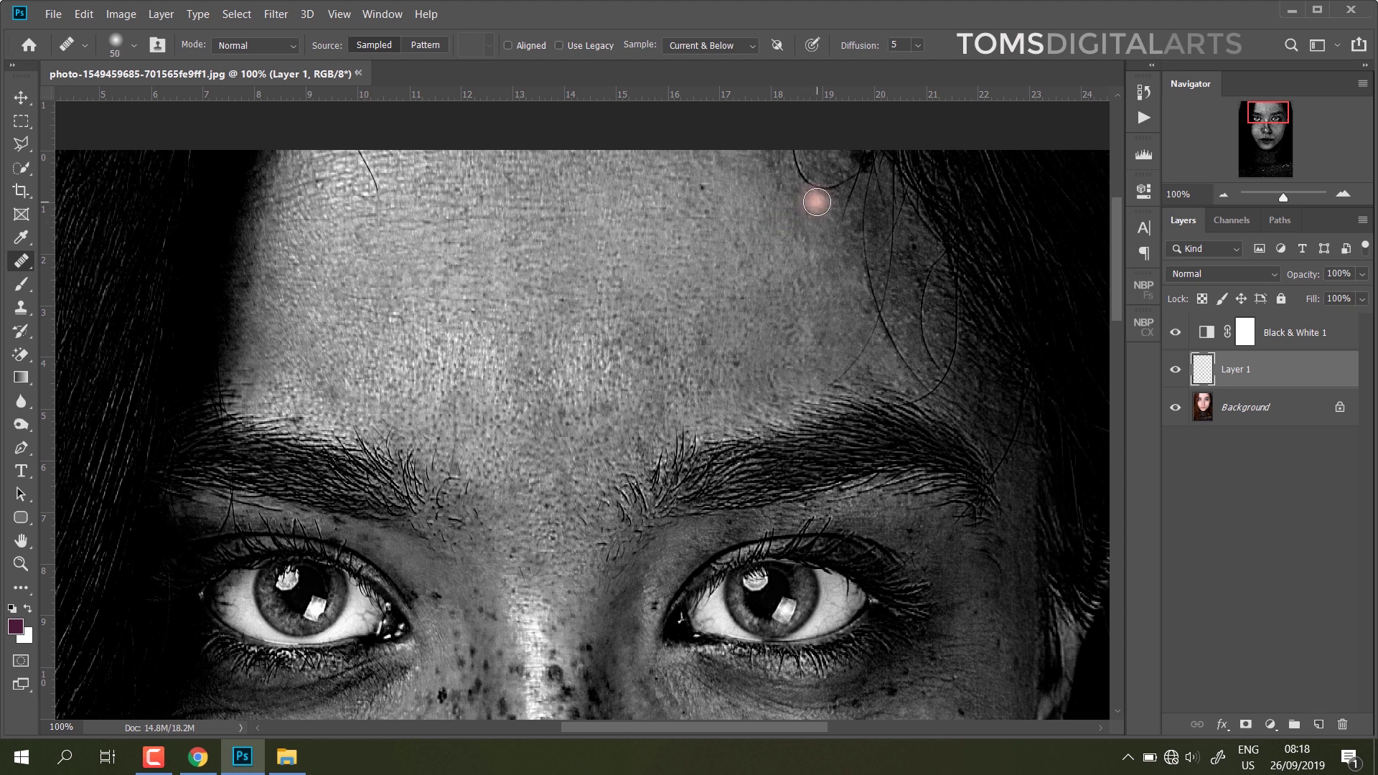
left_click(798, 282)
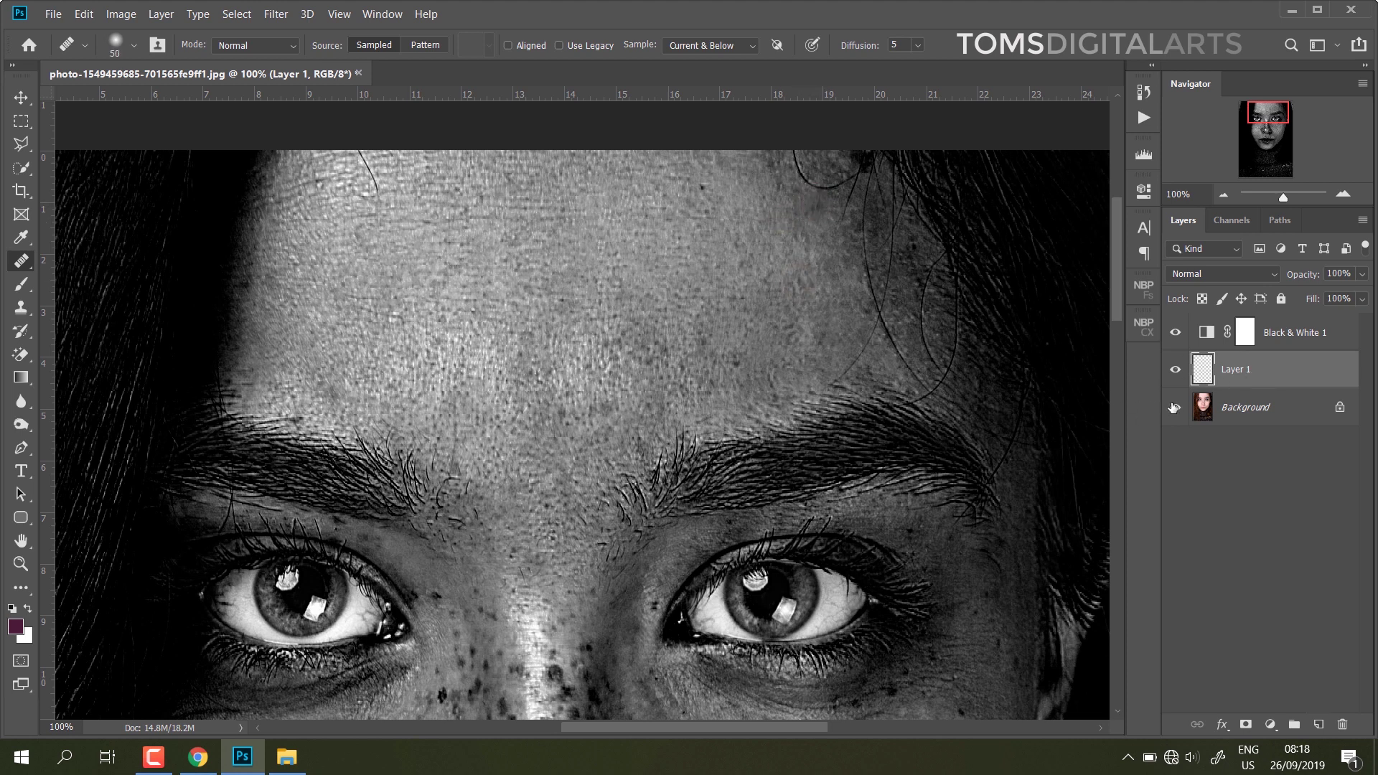
- Toggle the Background layer to check, then heal several forehead and face spots
left_click(1174, 407)
left_click(1174, 408)
left_click(739, 271)
left_click(702, 191)
left_click(804, 287)
left_click(735, 272)
left_click(741, 253)
left_click(711, 276)
left_click(347, 383)
left_click(293, 307)
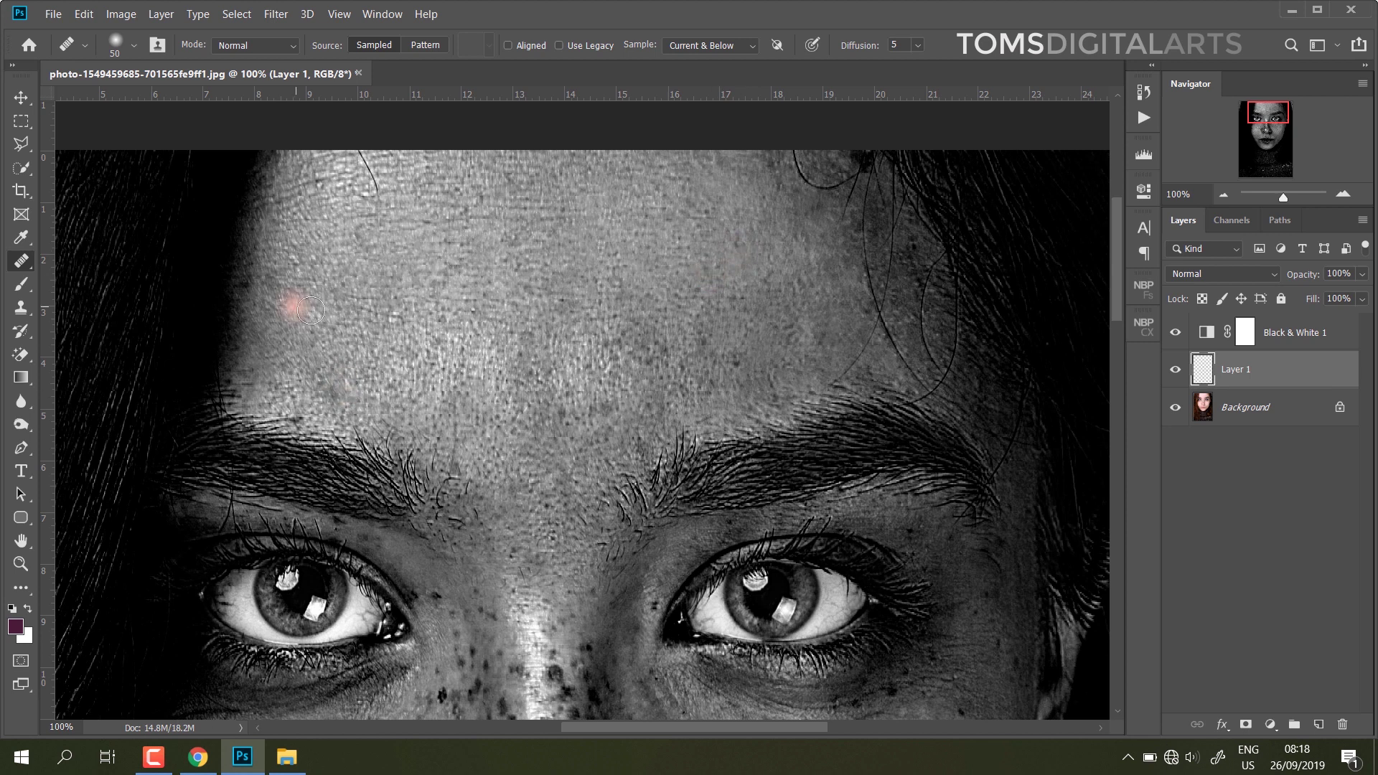
left_click(566, 473)
- Heal freckles on the cheek beside the nose, resizing the brush between 60 and 45 px
scroll(646, 488, "down", 5)
mouse_move(754, 567)
left_mouse_down()
mouse_move(788, 509)
mouse_move(671, 369)
mouse_move(618, 492)
mouse_move(627, 538)
left_mouse_up()
key("bracketright")
left_click(820, 399)
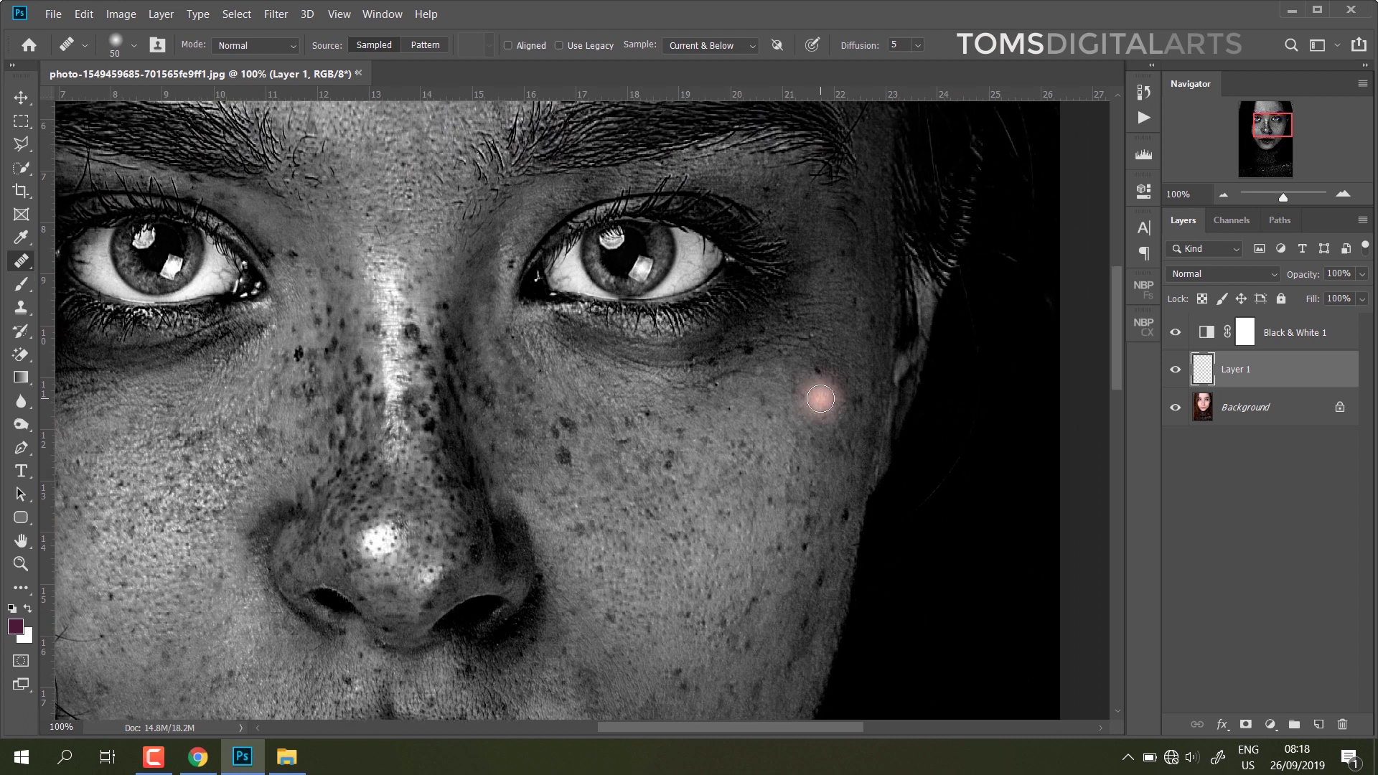
key("bracketleft")
key("bracketleft")
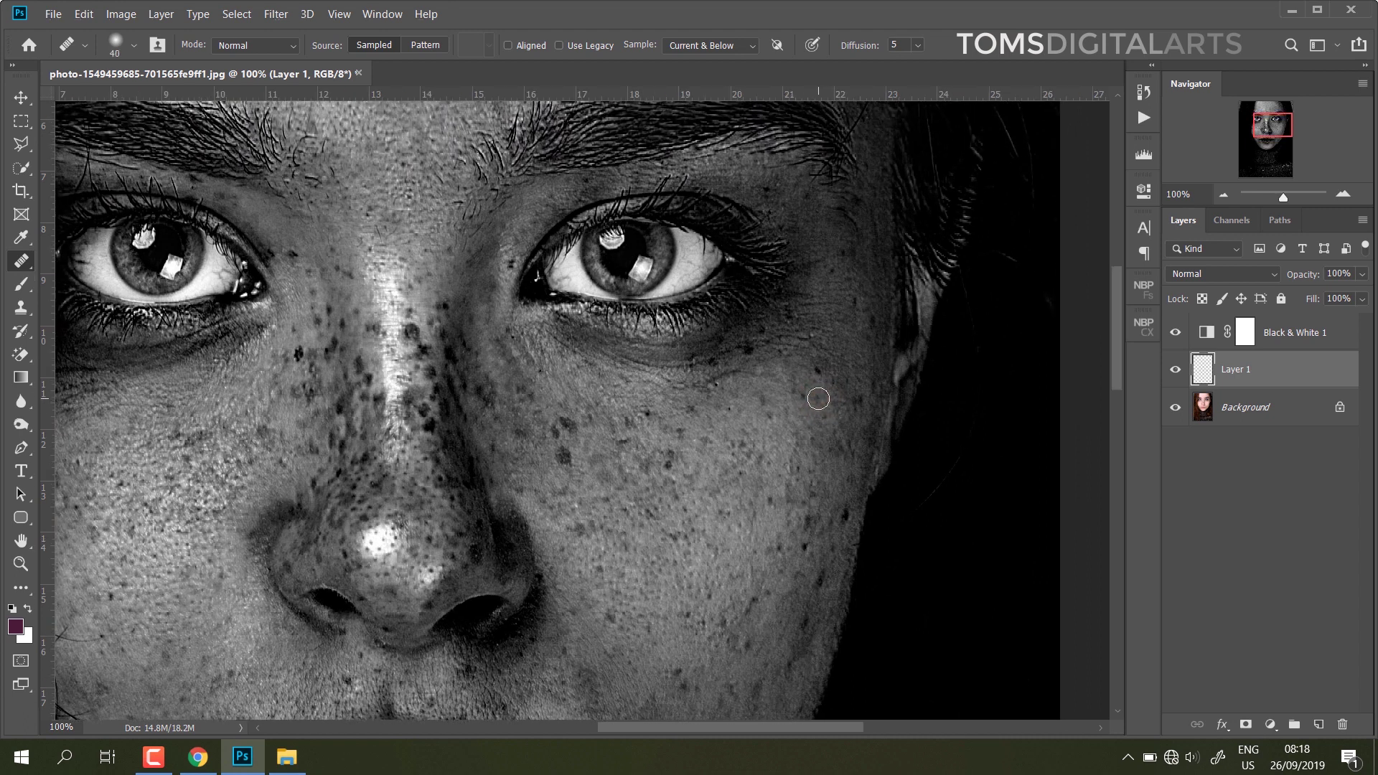
left_click(840, 381)
left_click(821, 409)
left_click(853, 394)
left_click(803, 394)
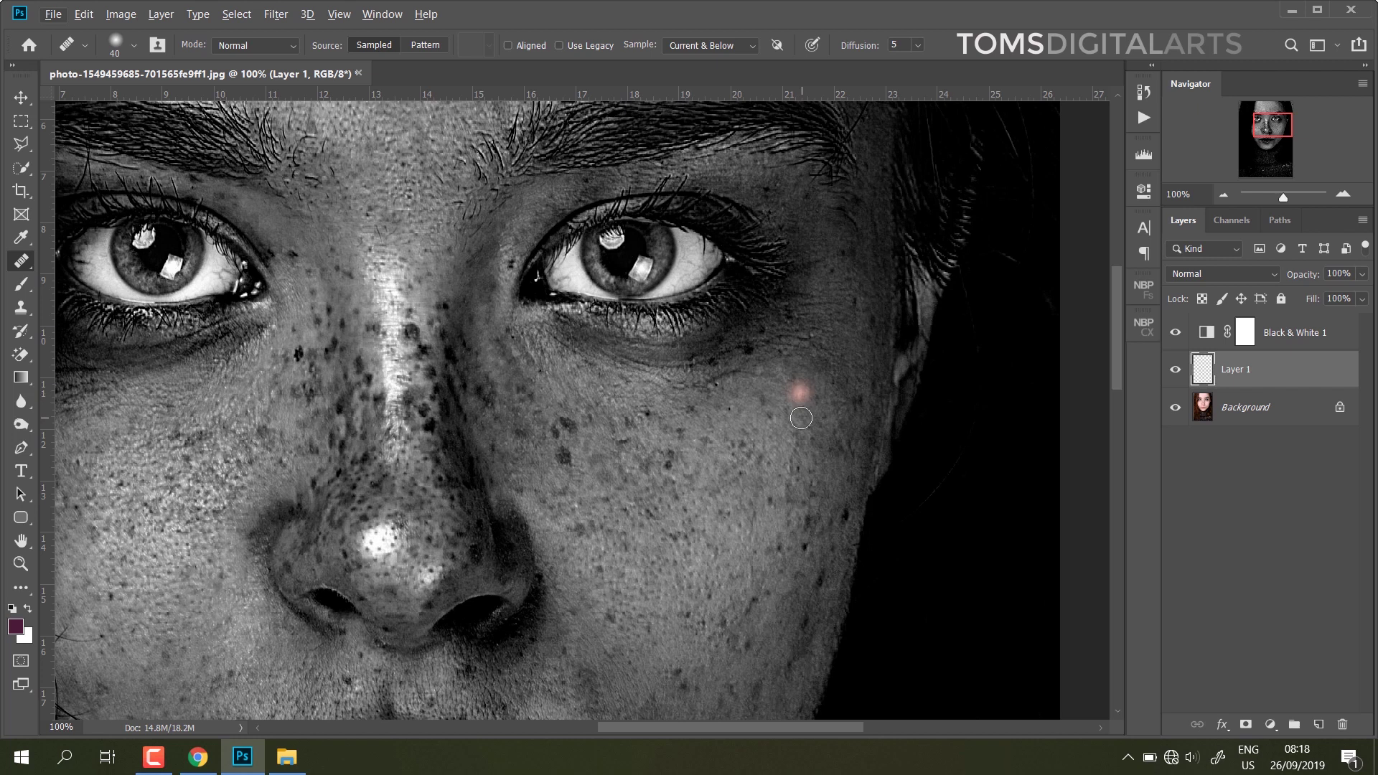
left_click(831, 424)
left_click(863, 438)
left_click(735, 447)
- Heal more freckles across the cheek and below the eye
scroll(461, 309, "down", 1)
scroll(461, 308, "down", 1)
left_click(729, 452)
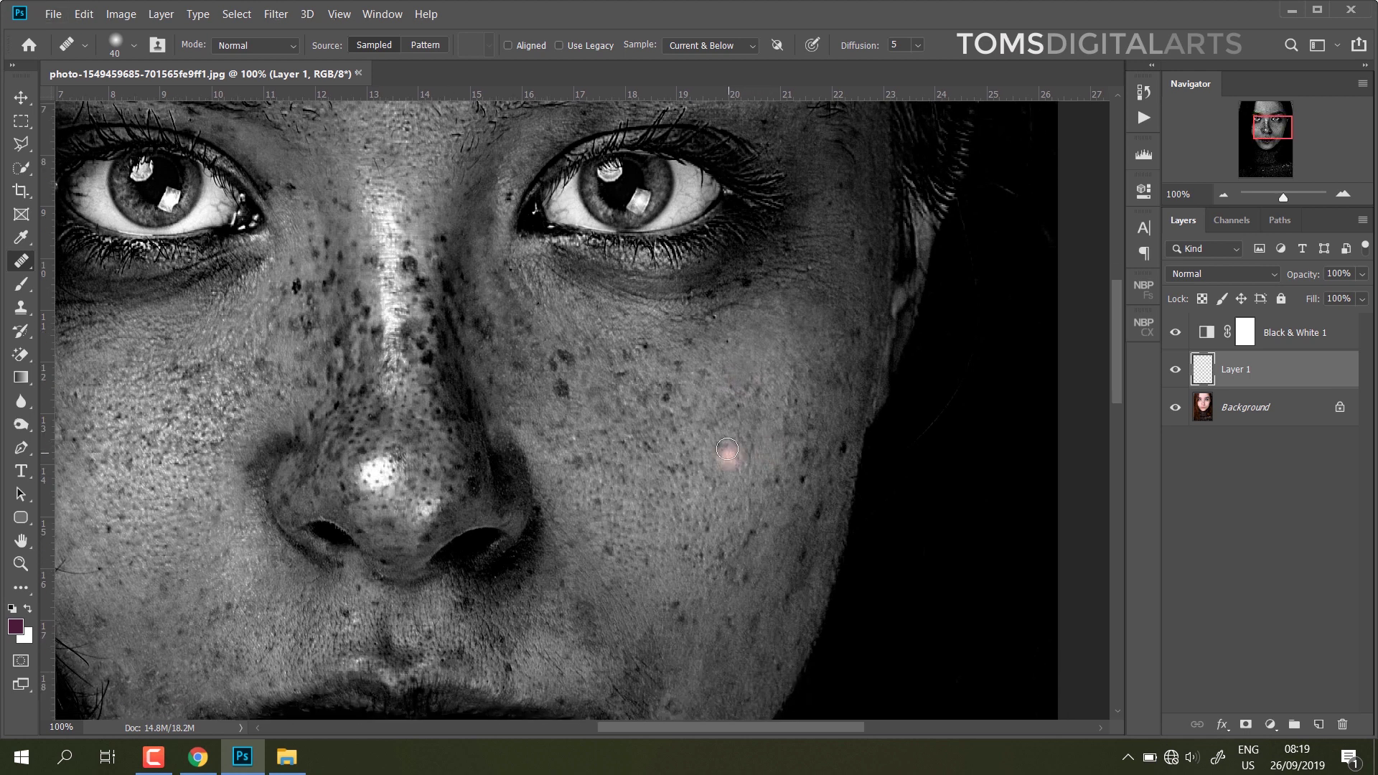
left_click(728, 445)
left_click(694, 382)
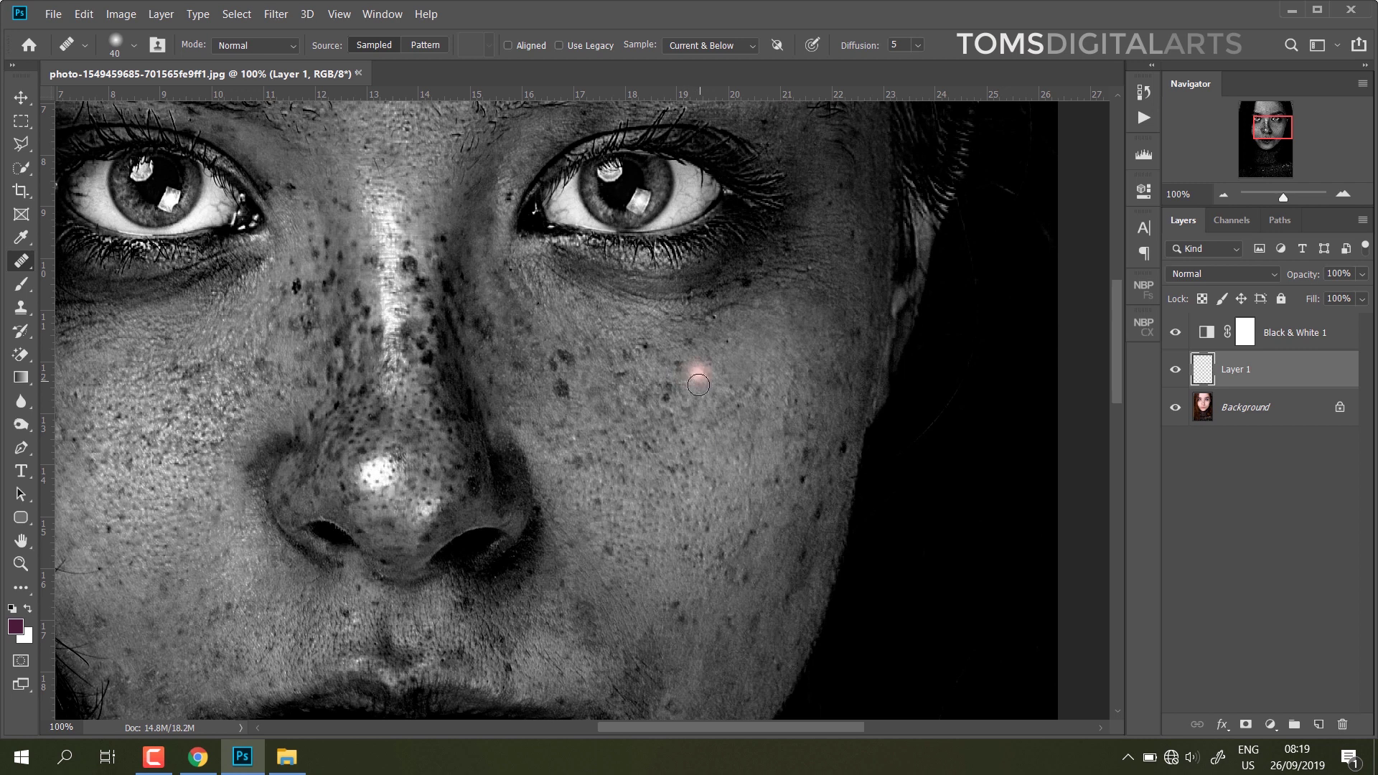
left_click(694, 382)
left_click(715, 326)
left_click(763, 416)
left_click(777, 475)
left_click(668, 397)
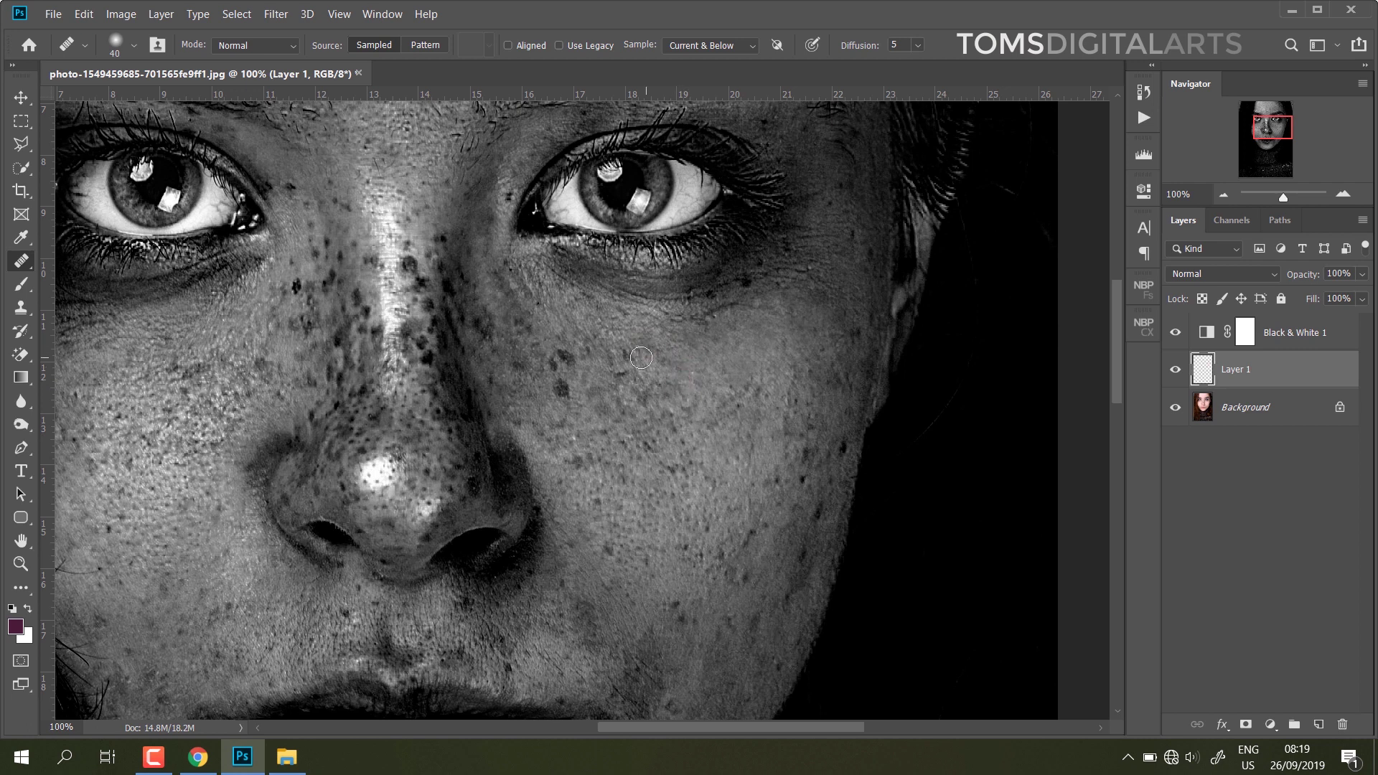
left_click(625, 355)
left_click(614, 462)
- Heal the remaining dark freckles and spots on the lower cheek
left_click(664, 389)
left_click(577, 464)
left_click(648, 538)
left_click(645, 448)
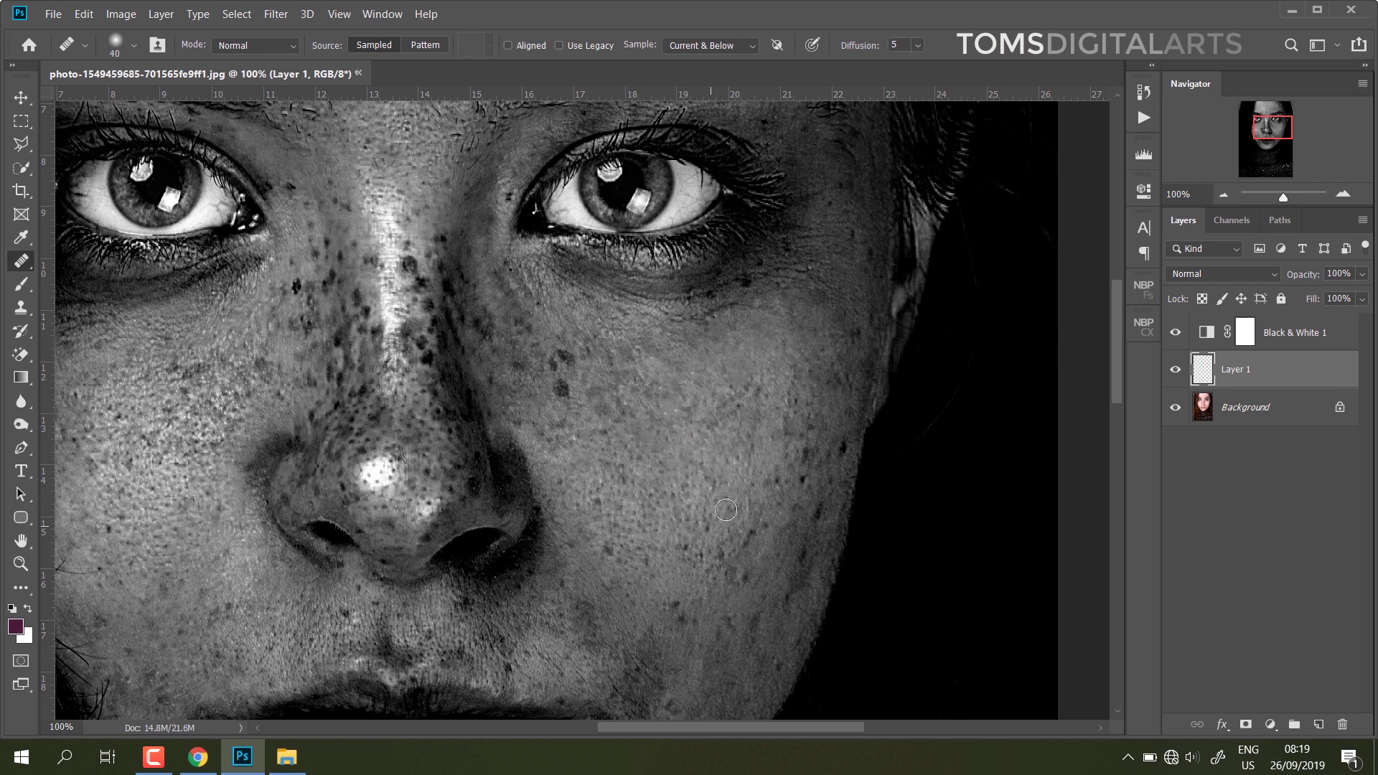
left_click(563, 391)
left_click(570, 398)
left_click(560, 387)
left_click(563, 381)
left_click(609, 477)
right_click(22, 265)
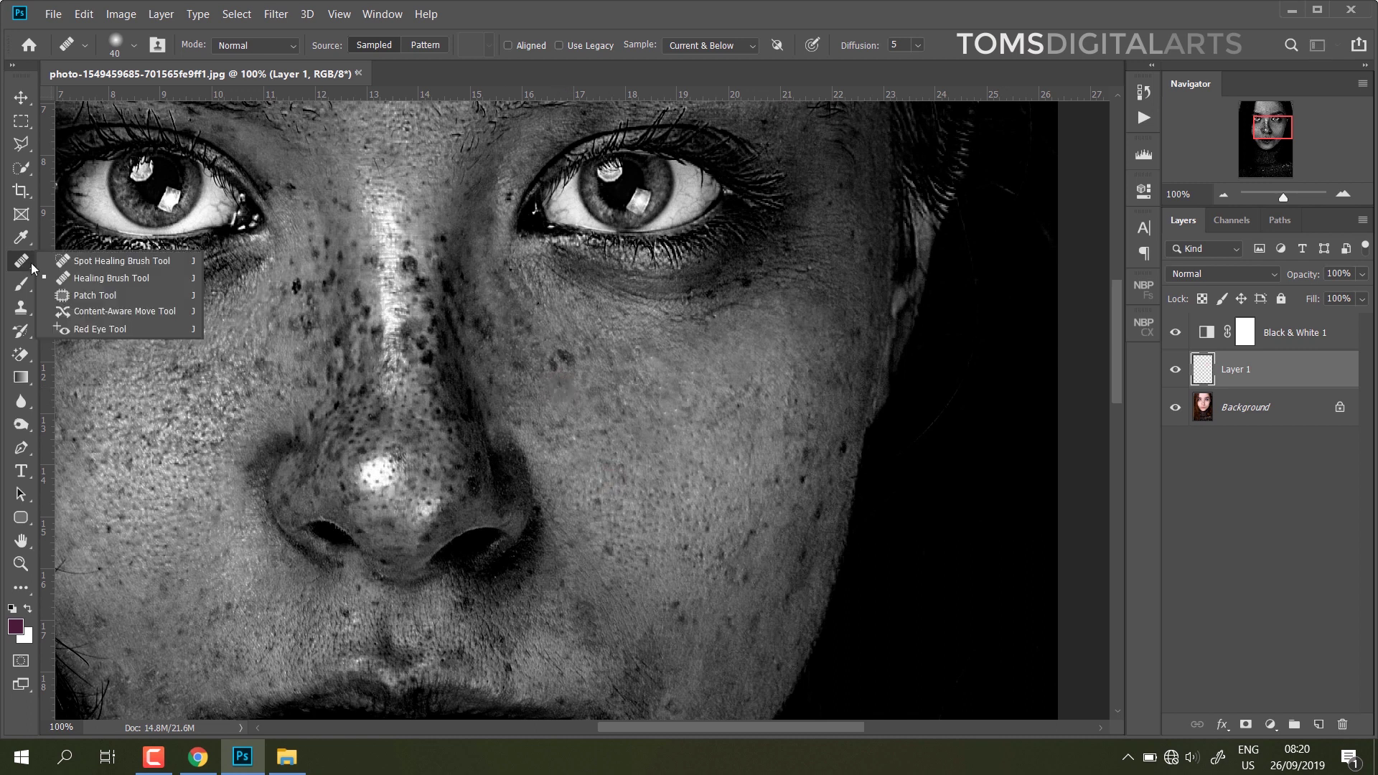
- Patch the dark spots below the eye and on the cheek onto clean skin with the Patch tool
left_click(115, 260)
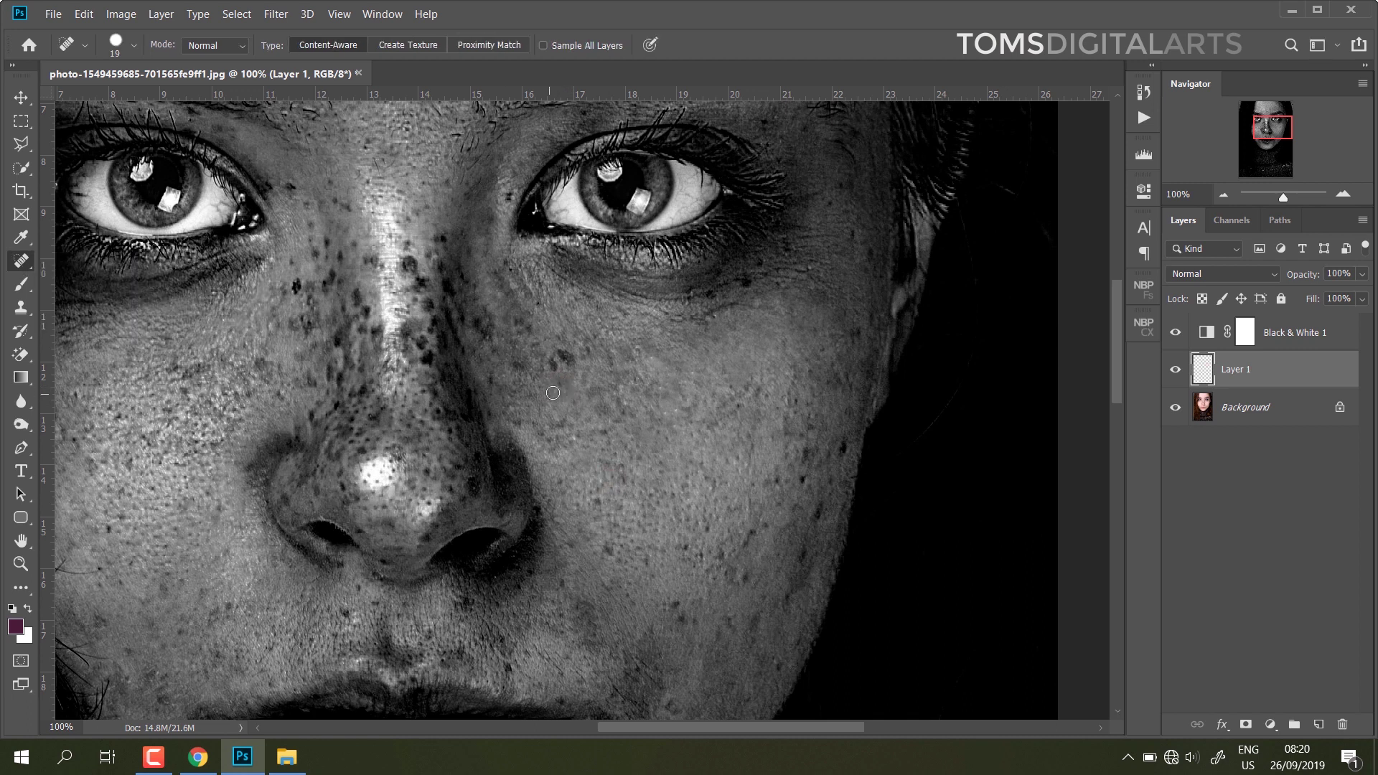
right_click(25, 267)
left_click(108, 300)
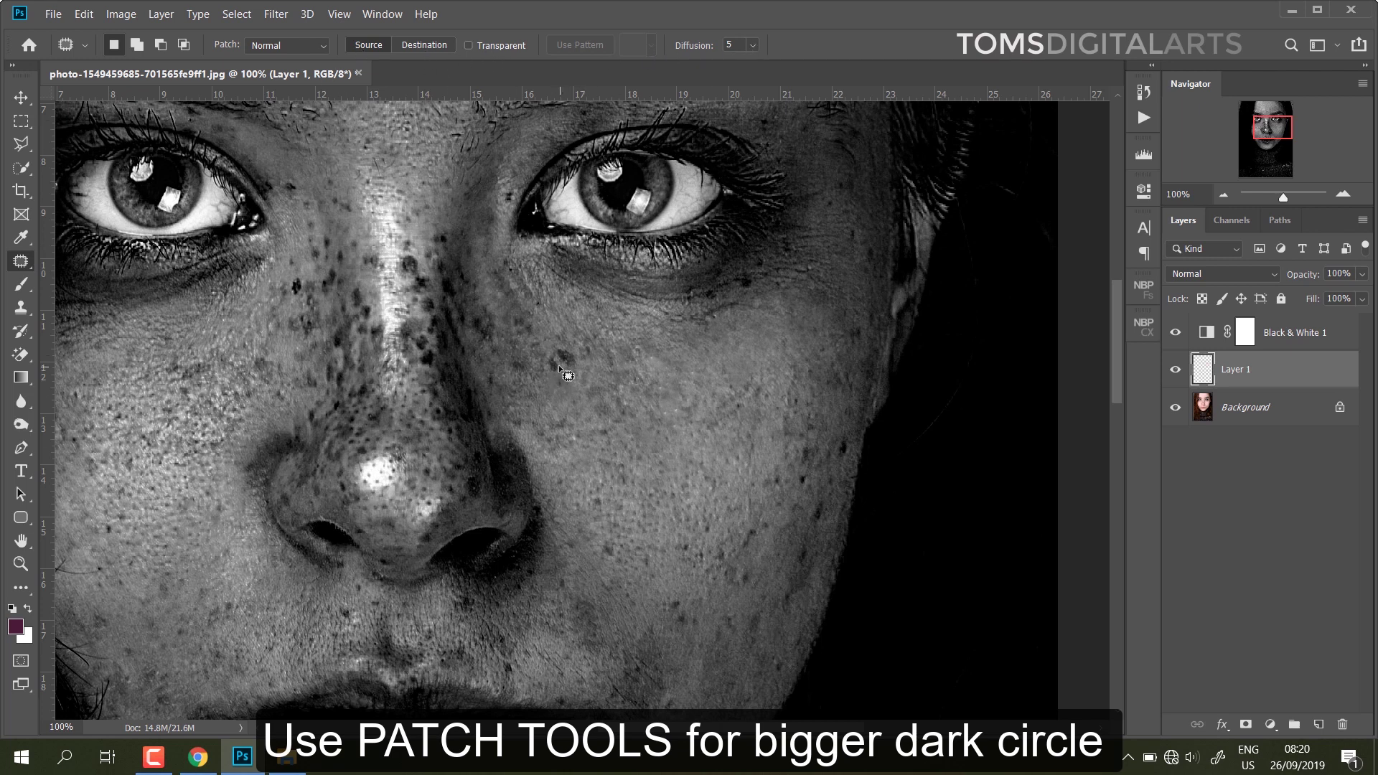
left_click_drag(560, 367, 572, 350)
mouse_move(483, 315)
left_mouse_down()
mouse_move(474, 335)
mouse_move(492, 326)
left_mouse_up()
left_click_drag(604, 503, 602, 493)
left_click_drag(606, 427, 610, 431)
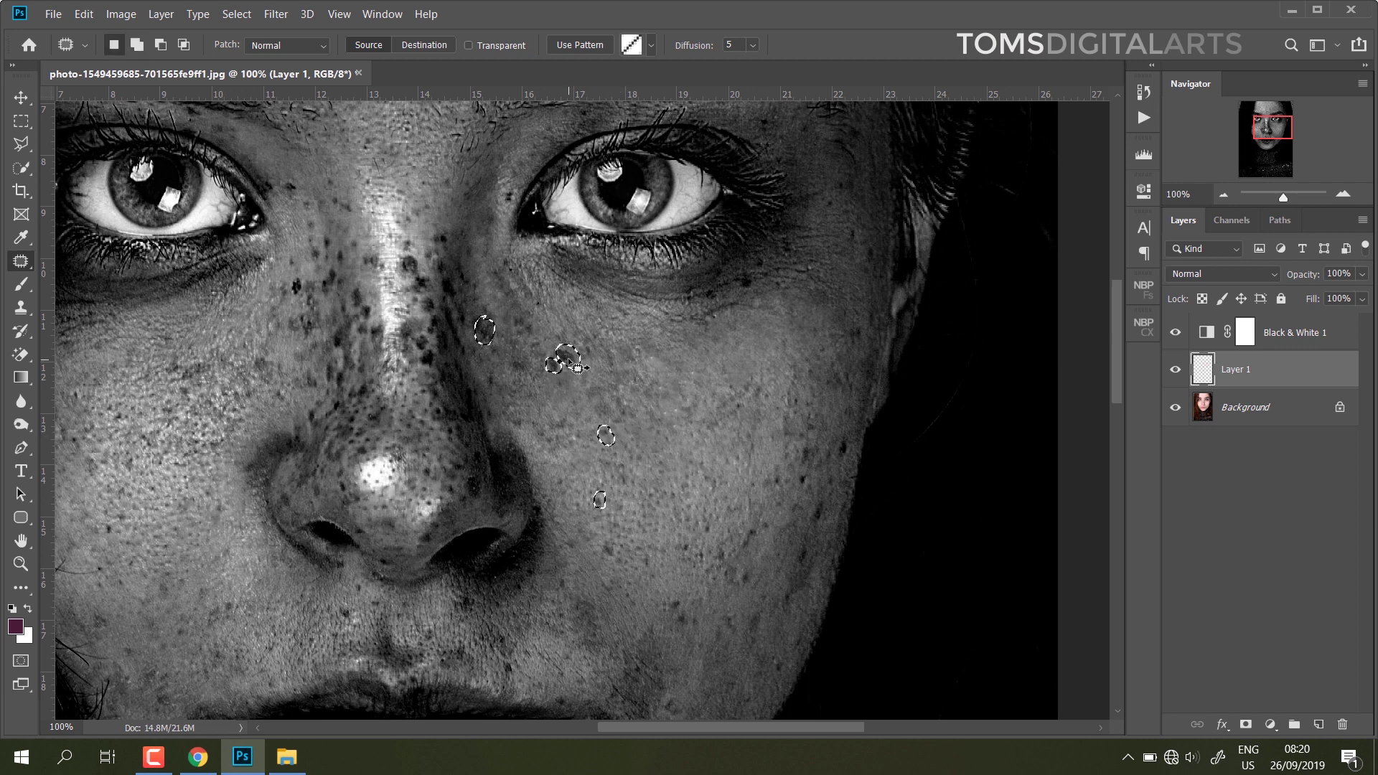
key("alt+bracketleft")
left_click_drag(609, 441, 626, 429)
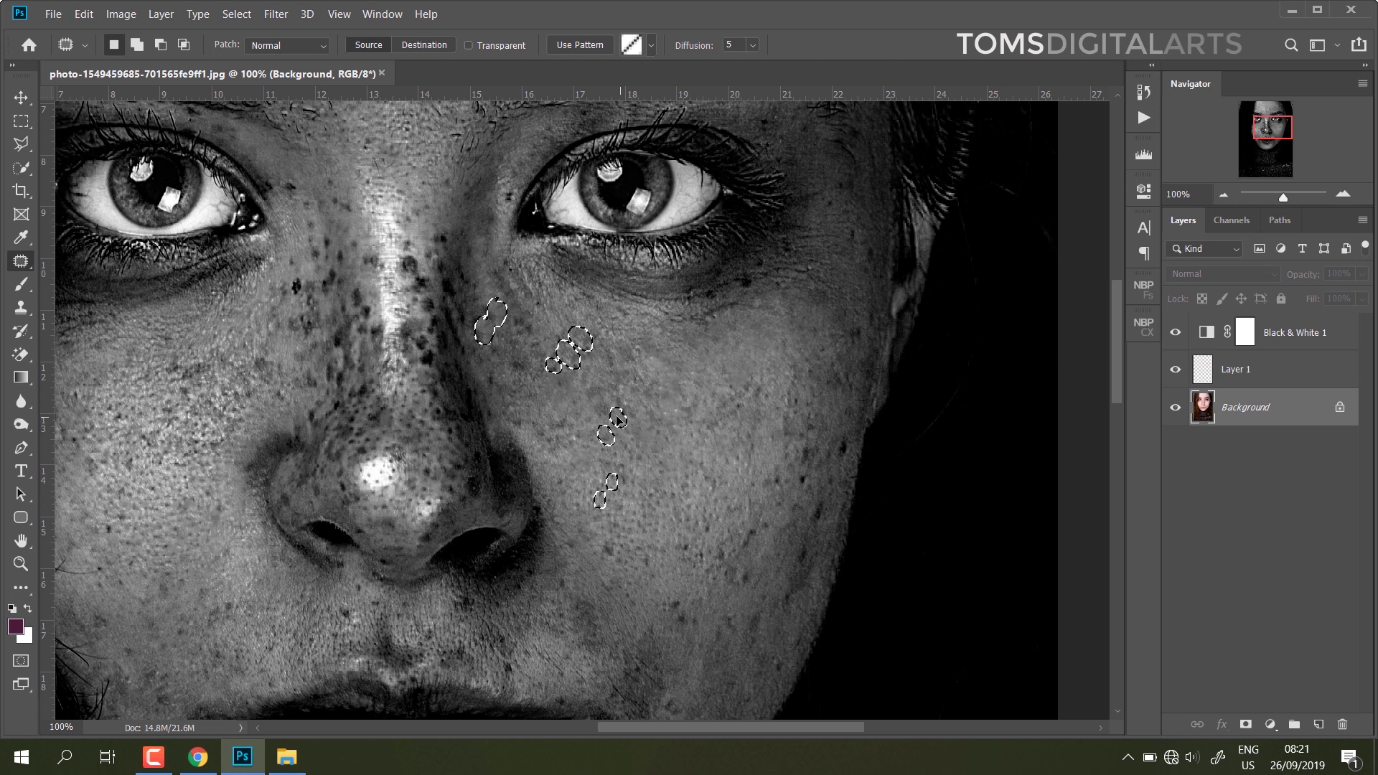
key("ctrl+d")
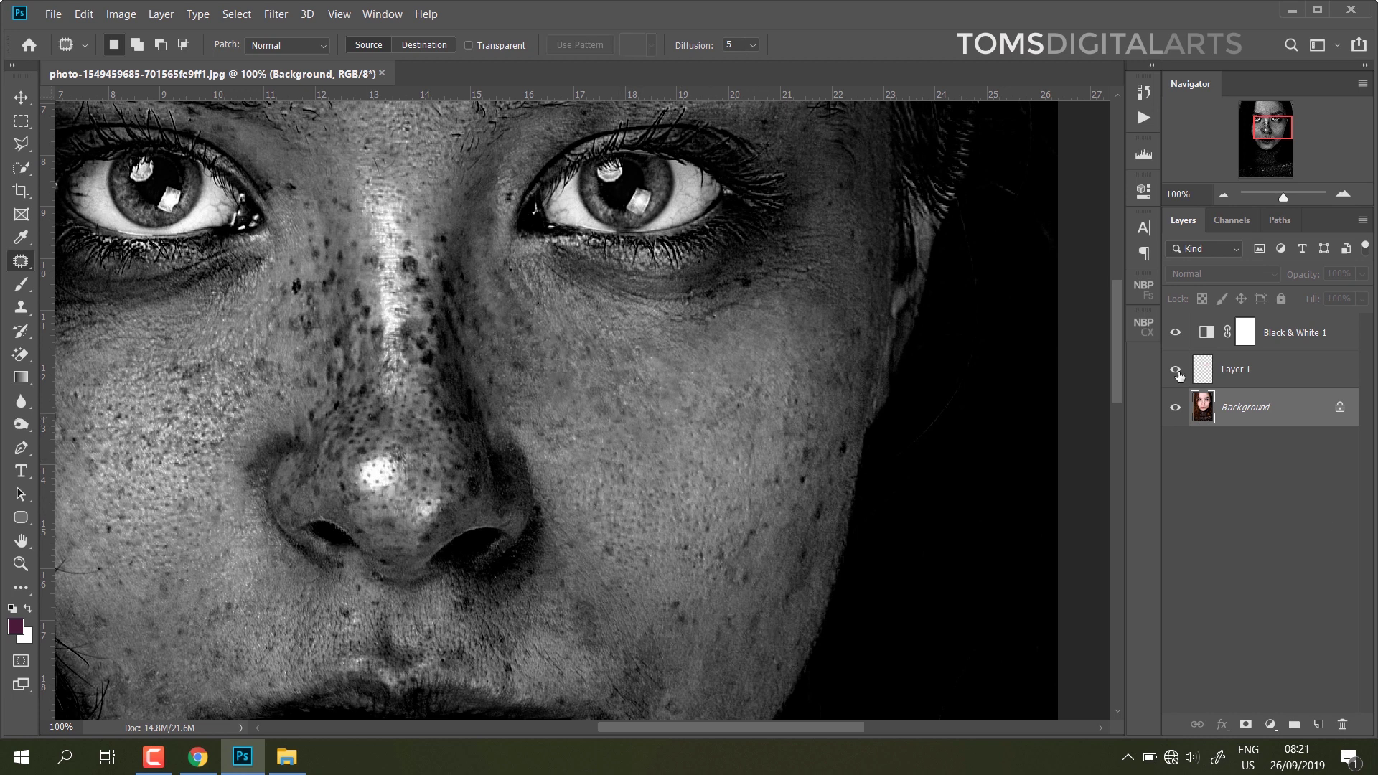
- Patch the freckles across the cheek and near the jaw
left_click_drag(405, 352, 708, 340)
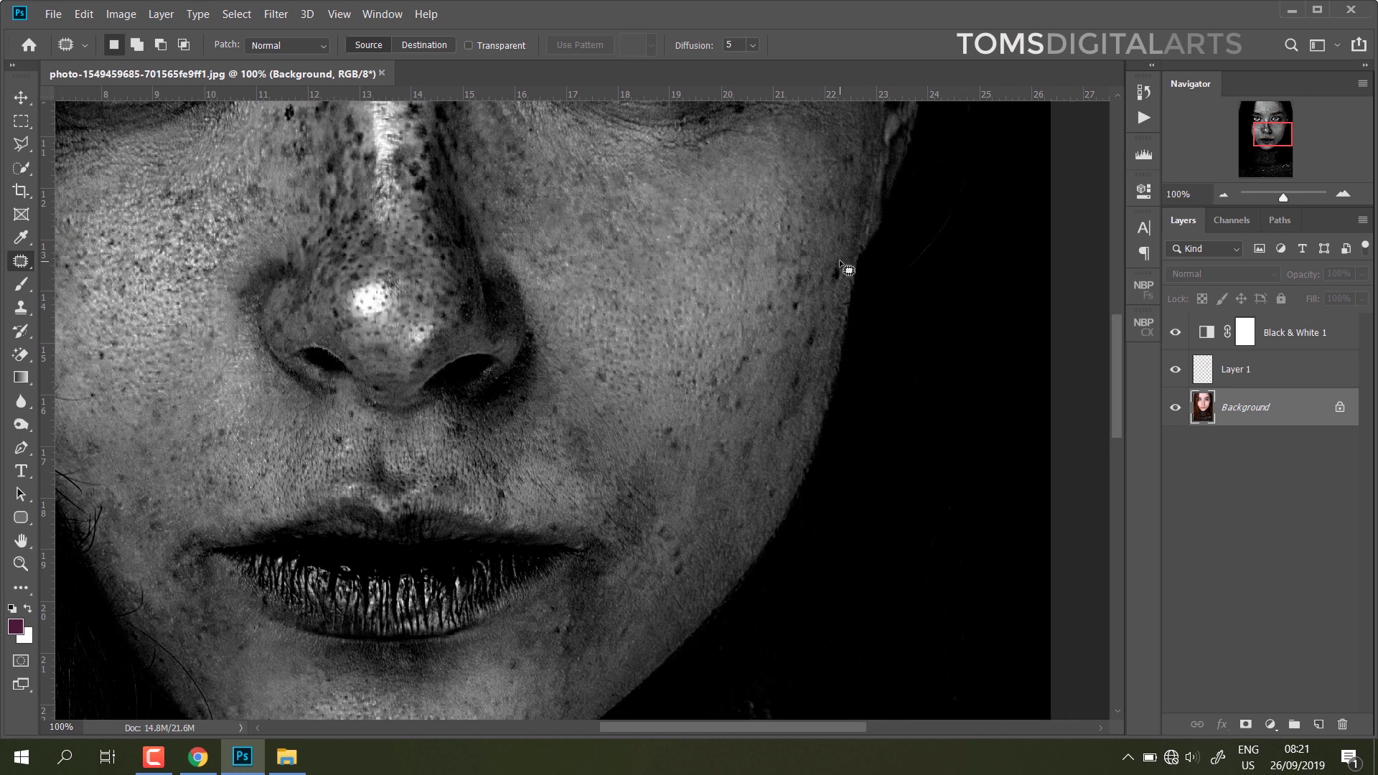
mouse_move(792, 277)
left_mouse_down()
mouse_move(809, 324)
mouse_move(796, 366)
mouse_move(747, 355)
mouse_move(758, 343)
mouse_move(742, 330)
mouse_move(785, 259)
left_mouse_up()
left_click_drag(729, 343, 730, 345)
left_click_drag(754, 285, 753, 294)
scroll(752, 471, "down", 2)
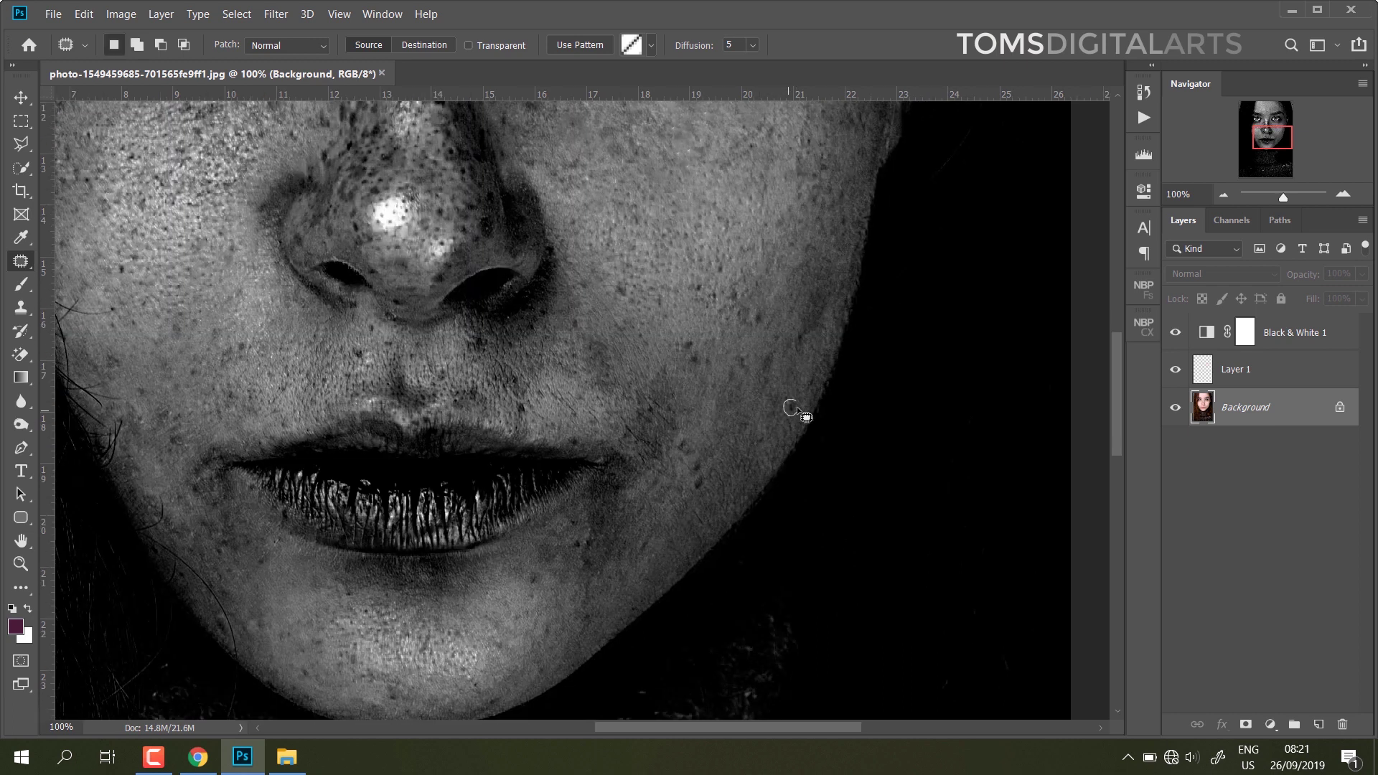
left_click_drag(800, 332, 799, 333)
left_click_drag(691, 338, 690, 340)
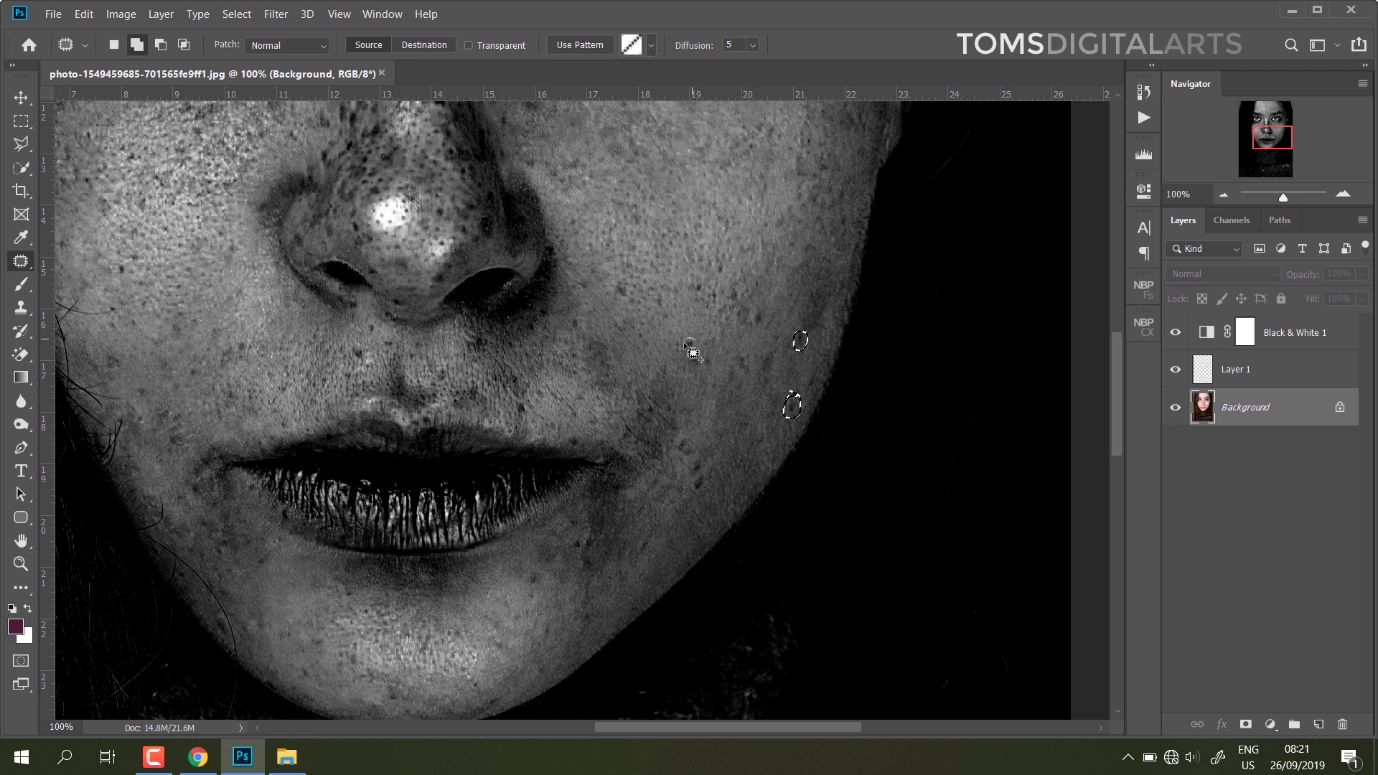
left_click_drag(756, 307, 754, 309)
mouse_move(698, 459)
left_mouse_down()
mouse_move(706, 489)
mouse_move(677, 474)
left_mouse_up()
key("ctrl+d")
- Patch the spot at the lip corner and spots above the upper lip and beside the nostril
mouse_move(554, 410)
left_mouse_down()
mouse_move(730, 410)
mouse_move(708, 443)
left_mouse_up()
mouse_move(727, 587)
left_mouse_down()
mouse_move(647, 398)
mouse_move(724, 585)
left_mouse_up()
key("ctrl+d")
mouse_move(680, 508)
left_mouse_down()
mouse_move(692, 532)
mouse_move(680, 510)
left_mouse_up()
left_click_drag(666, 565, 649, 543)
left_click_drag(567, 518, 564, 521)
mouse_move(737, 491)
left_mouse_down()
mouse_move(748, 479)
mouse_move(761, 531)
left_mouse_up()
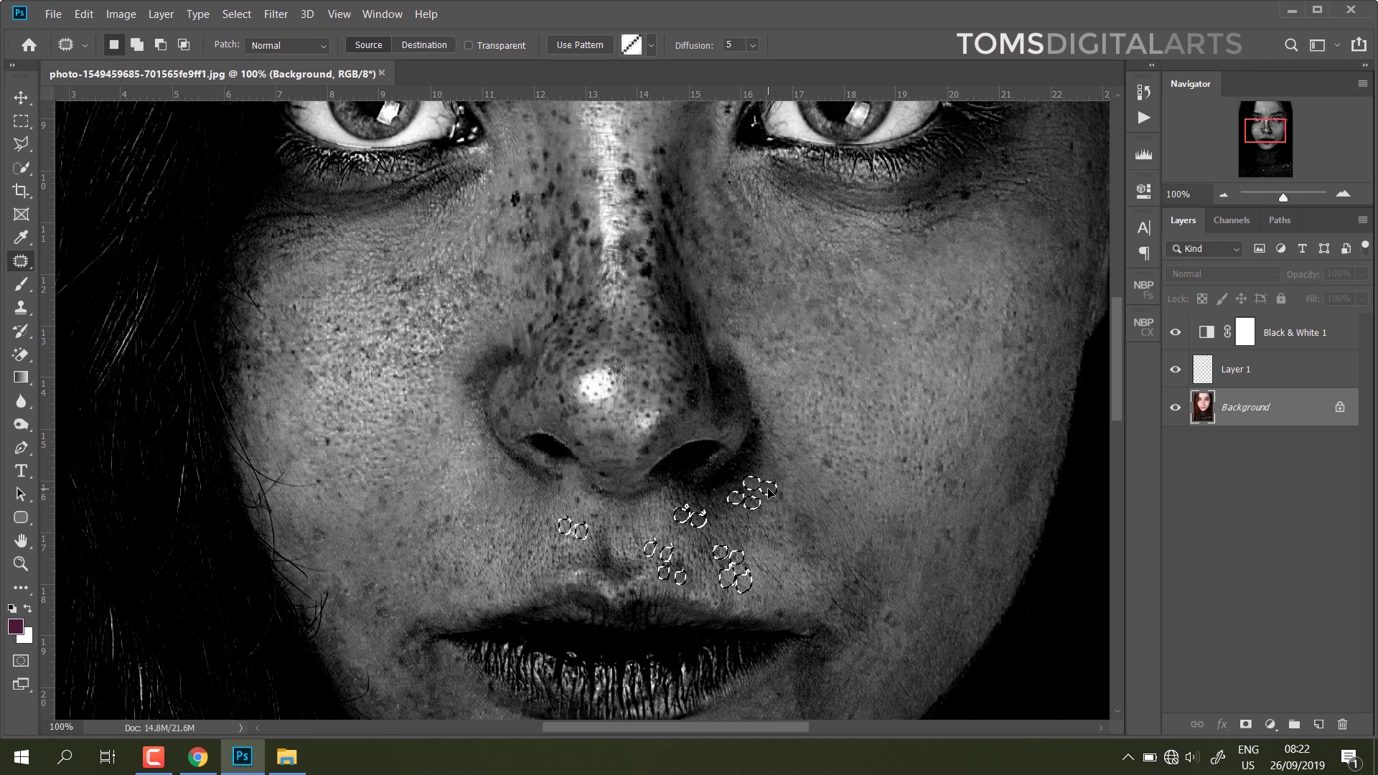
key("ctrl+d")
- Patch the freckles along the nose and the dark spot near the eye corner
mouse_move(722, 358)
left_mouse_down()
mouse_move(765, 581)
mouse_move(701, 360)
left_mouse_up()
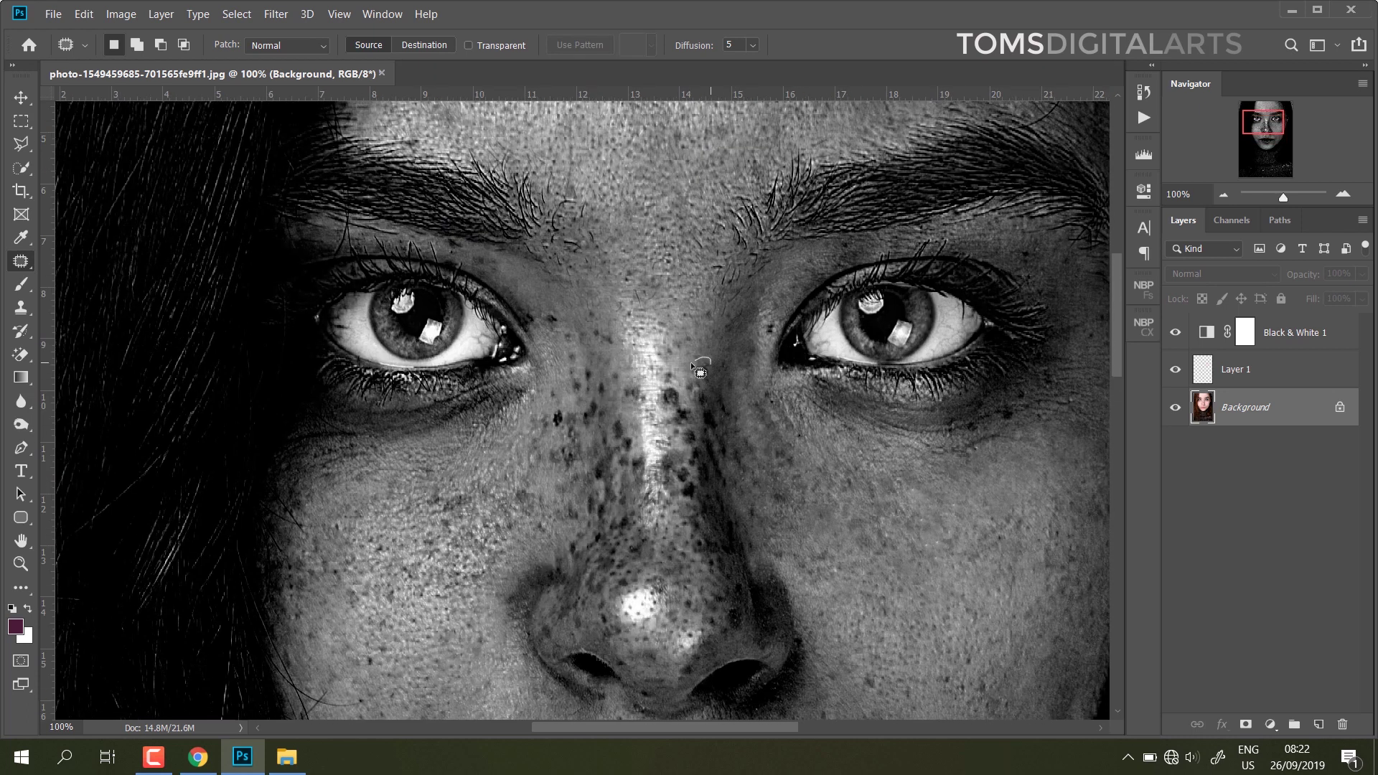
left_click_drag(713, 411, 721, 439)
left_click_drag(754, 500, 752, 503)
left_click_drag(778, 505, 787, 454)
left_click_drag(726, 411, 741, 411)
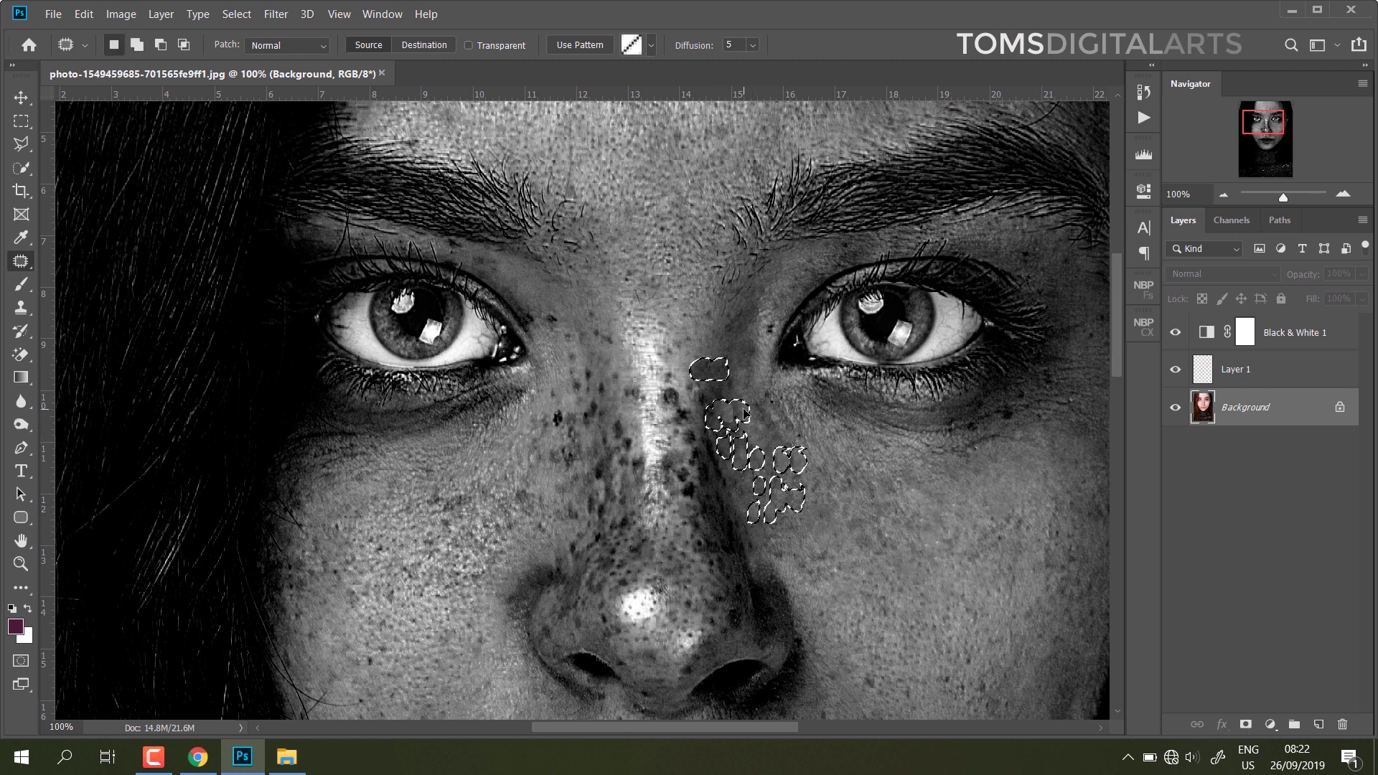
key("ctrl+d")
left_click_drag(778, 330, 767, 402)
key("ctrl+d")
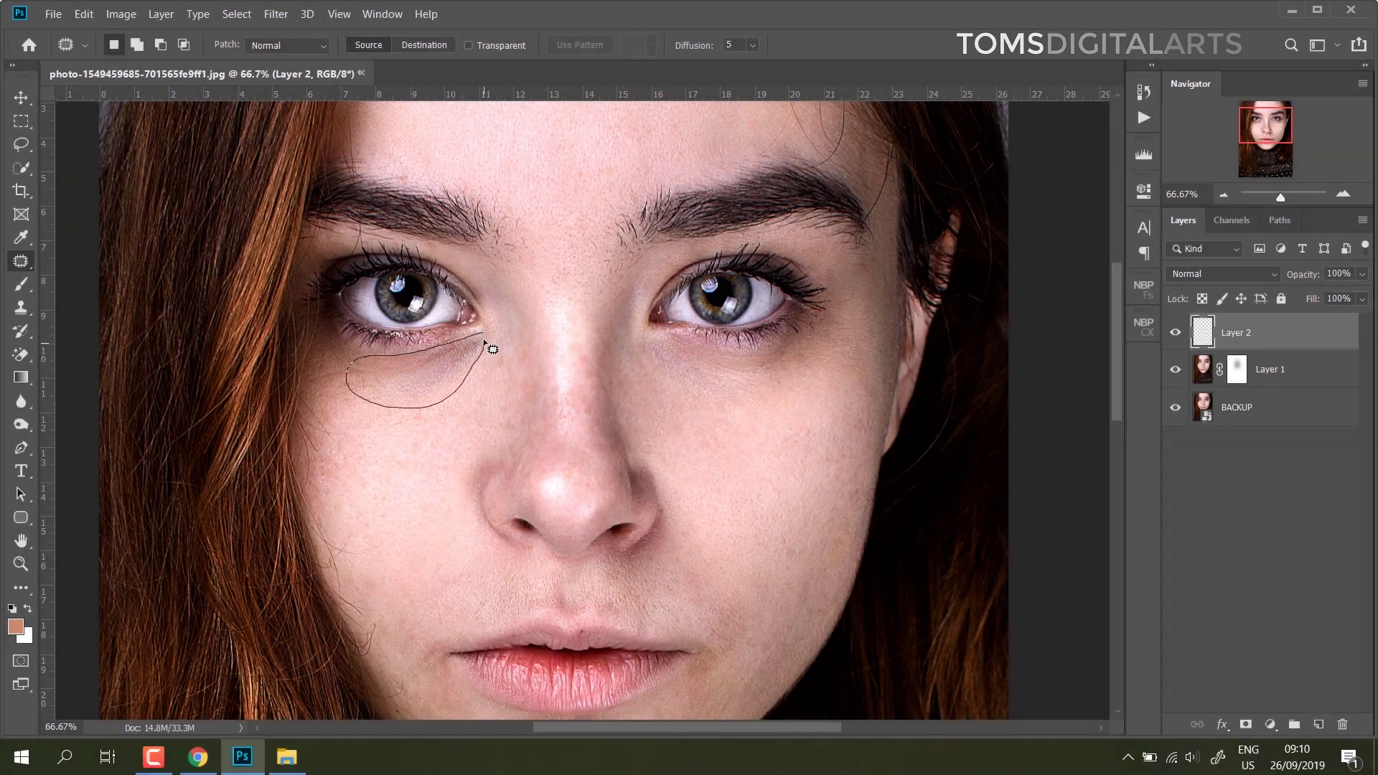
- Patch the dark area under the left eye on Layer 1 with cheek skin, then fade it
mouse_move(451, 343)
left_mouse_down()
mouse_move(455, 378)
mouse_move(463, 368)
left_mouse_up()
left_click(704, 298)
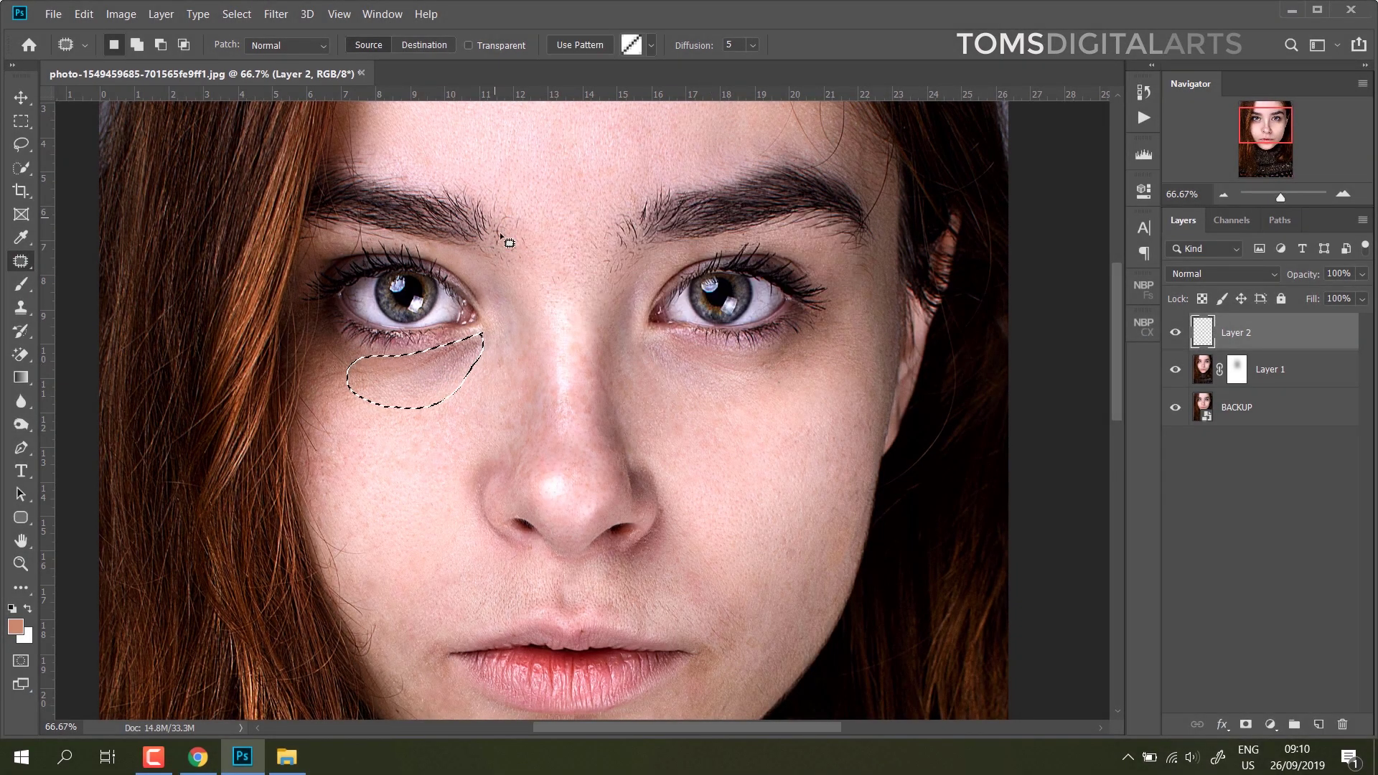
left_click(1204, 369)
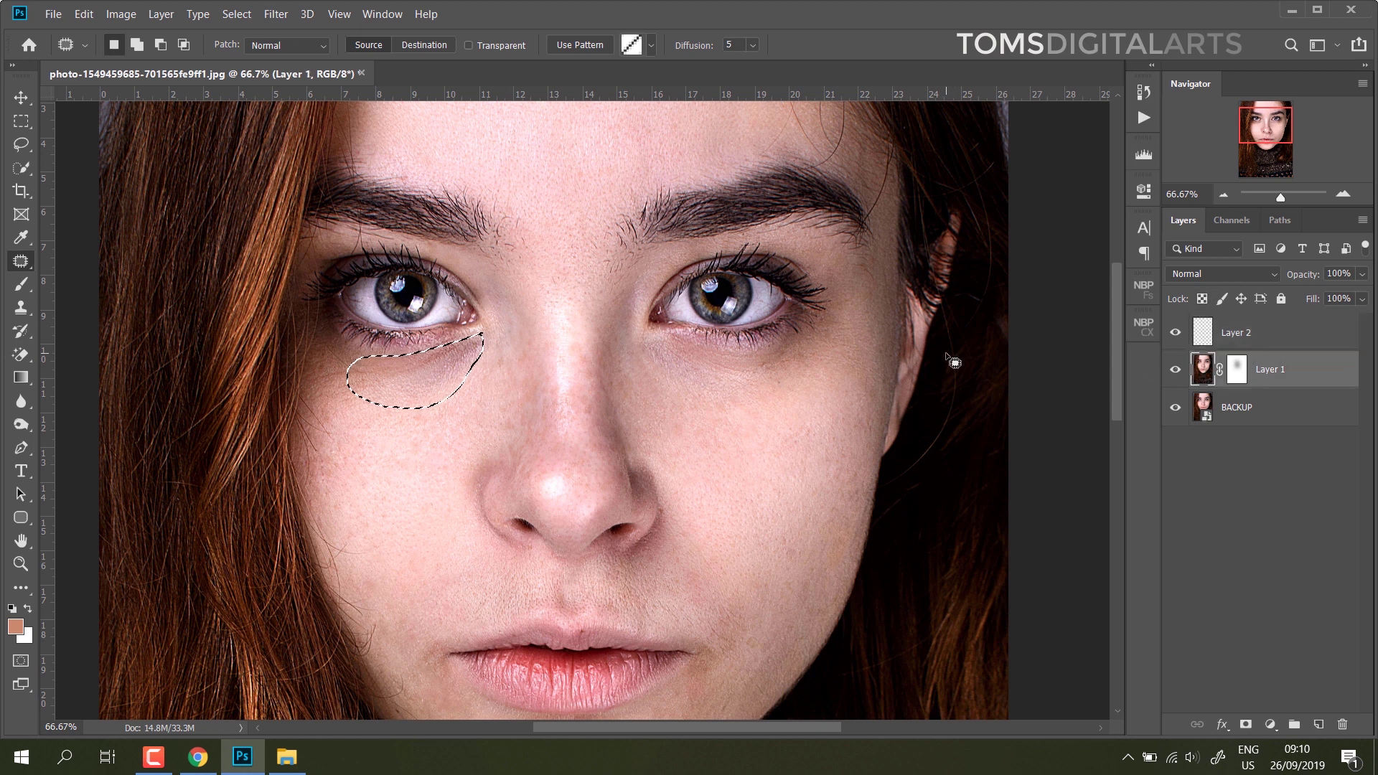
left_click_drag(412, 384, 410, 424)
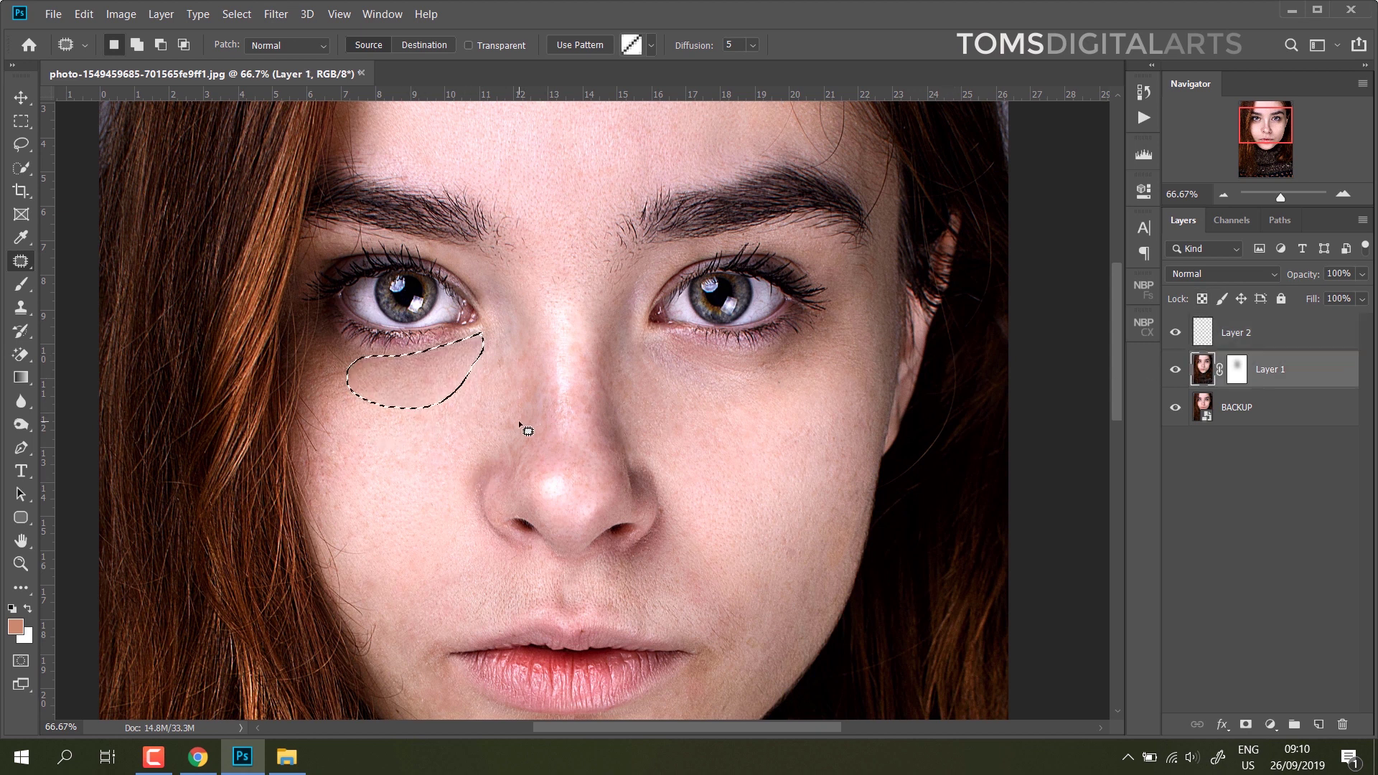
left_click_drag(446, 391, 426, 425)
key("ctrl+shift+f")
key("Return")
key("ctrl+d")
- Patch the left under-eye shadow again and fade the patch to 78%
left_click_drag(452, 347, 494, 373)
key("ctrl+d")
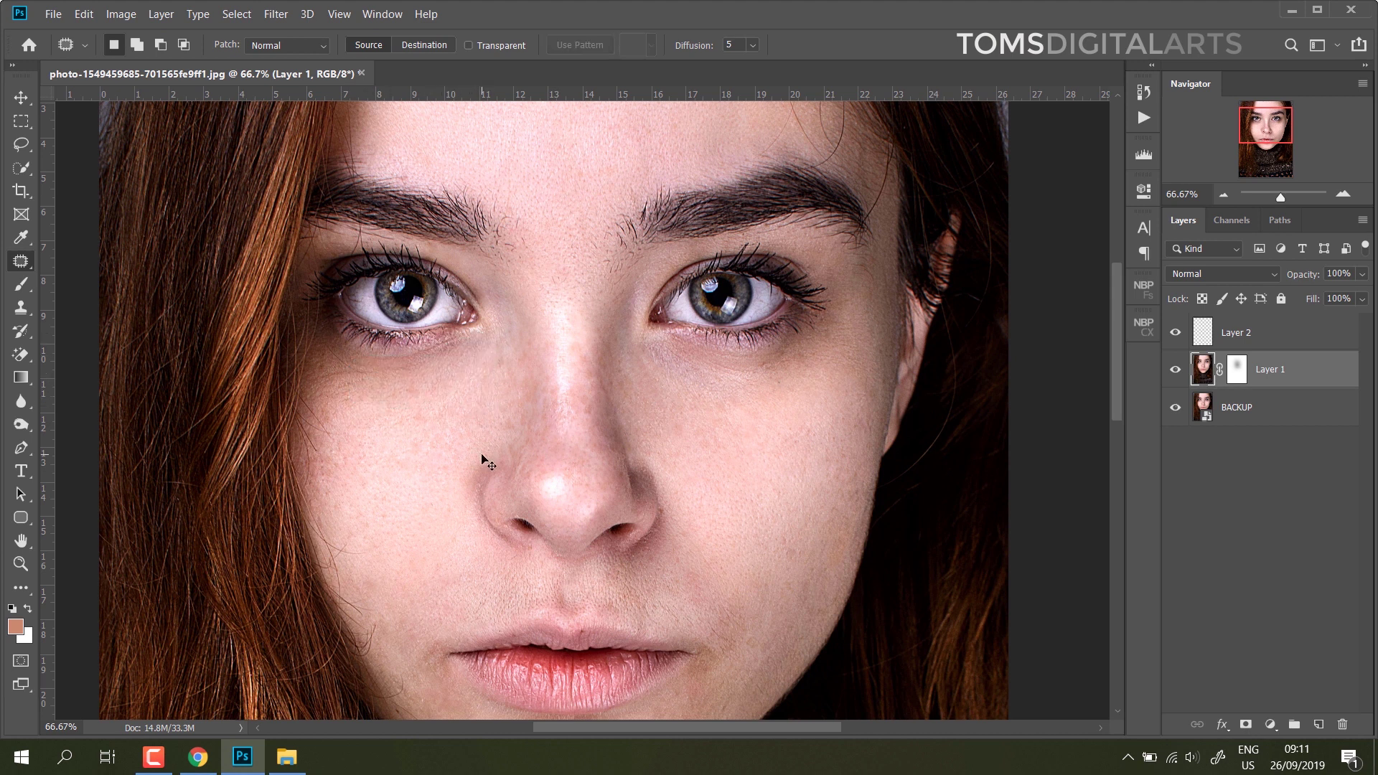
left_click(84, 14)
left_click(445, 239)
mouse_move(485, 335)
left_mouse_down()
mouse_move(495, 374)
mouse_move(463, 405)
left_mouse_up()
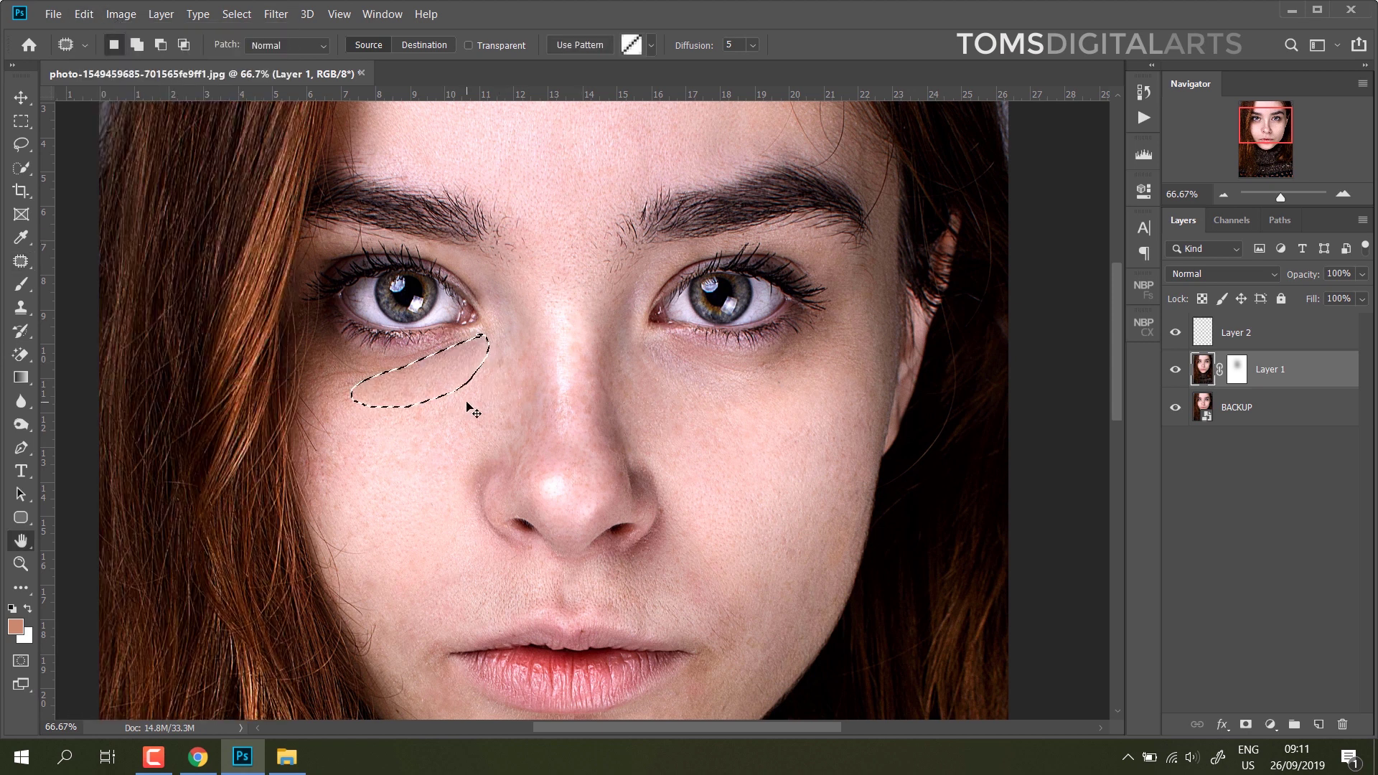
key("ctrl+shift+f")
left_click_drag(703, 242, 681, 244)
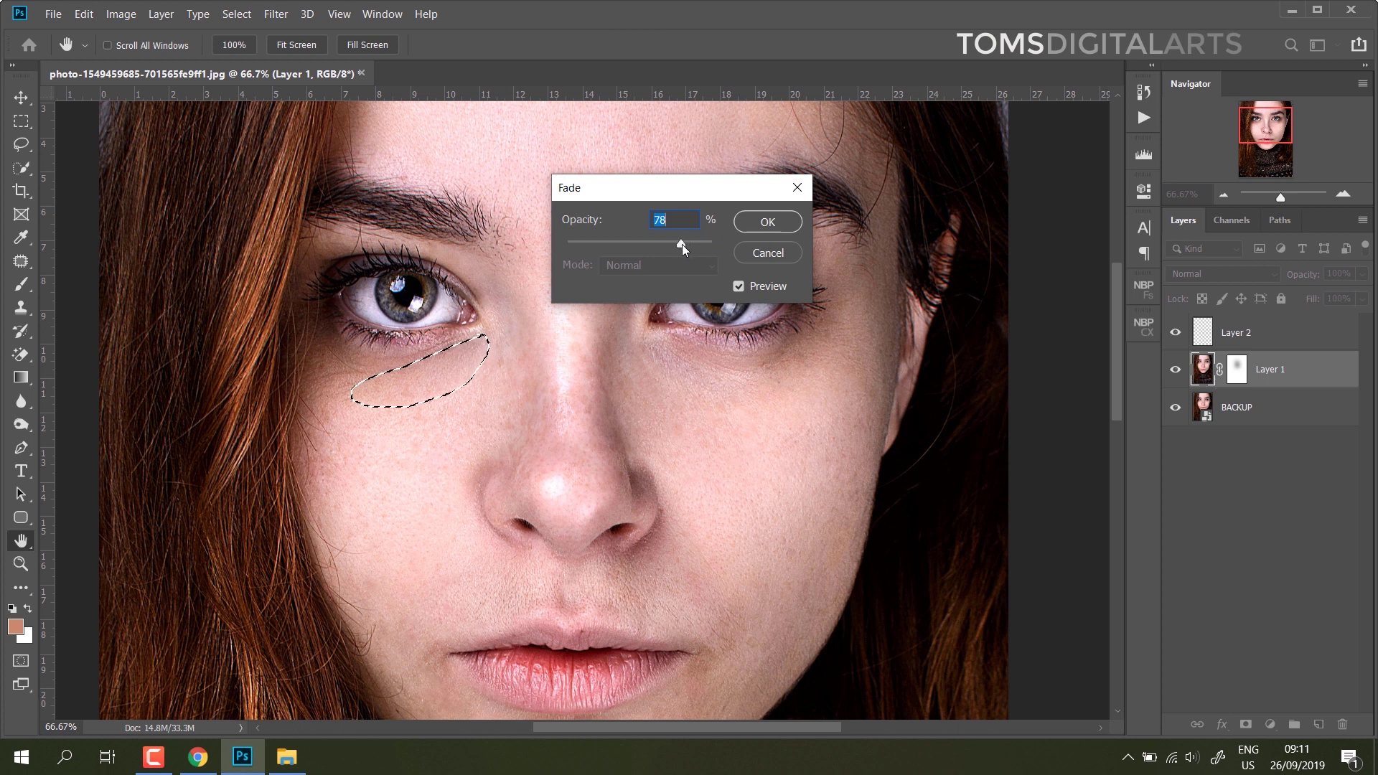
key("Return")
key("ctrl+d")
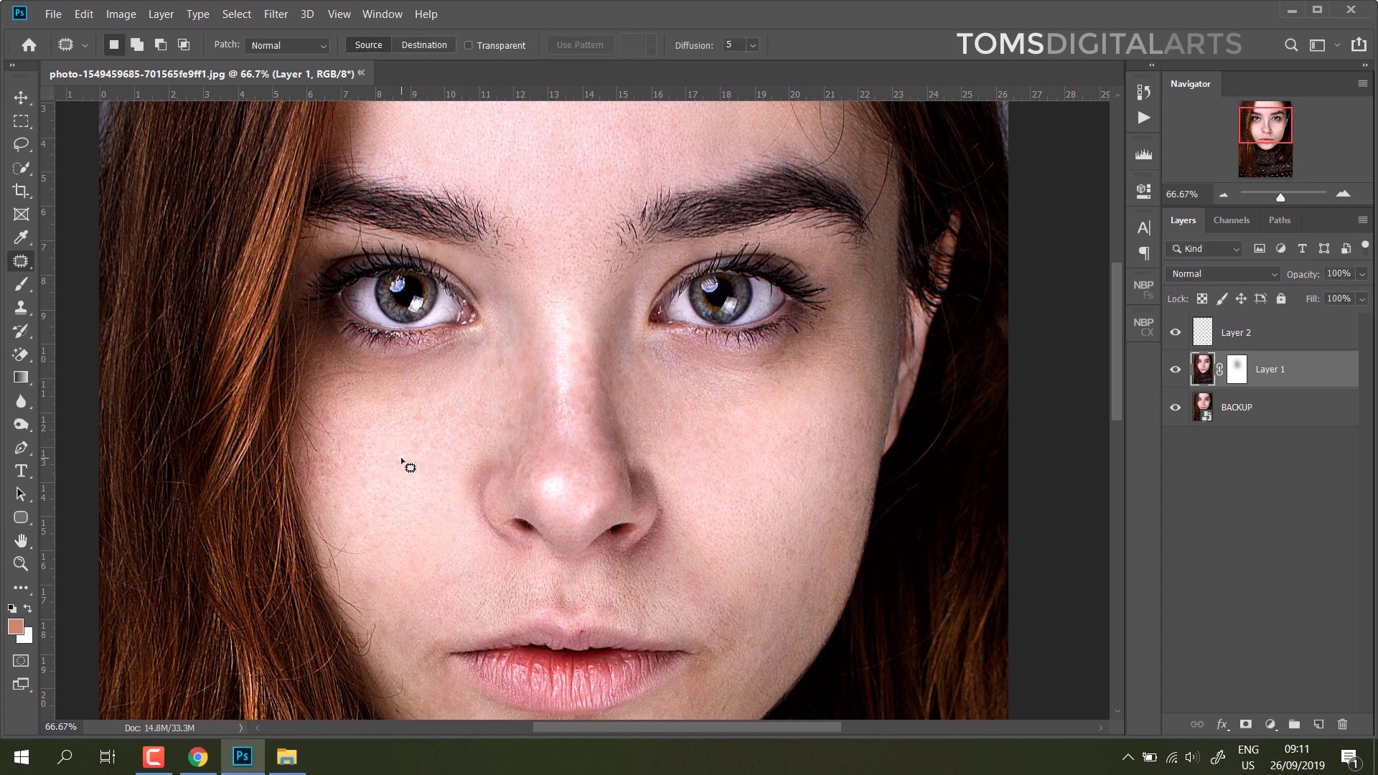
- Zoom in and patch a cheek blemish and a higher under-eye area with nearby skin
key("ctrl+plus")
key("ctrl+plus")
left_click_drag(295, 424, 748, 462)
mouse_move(377, 433)
left_mouse_down()
mouse_move(573, 470)
mouse_move(446, 467)
left_mouse_up()
key("ctrl+d")
left_click_drag(497, 373, 373, 427)
left_click_drag(462, 394, 447, 435)
key("ctrl+d")
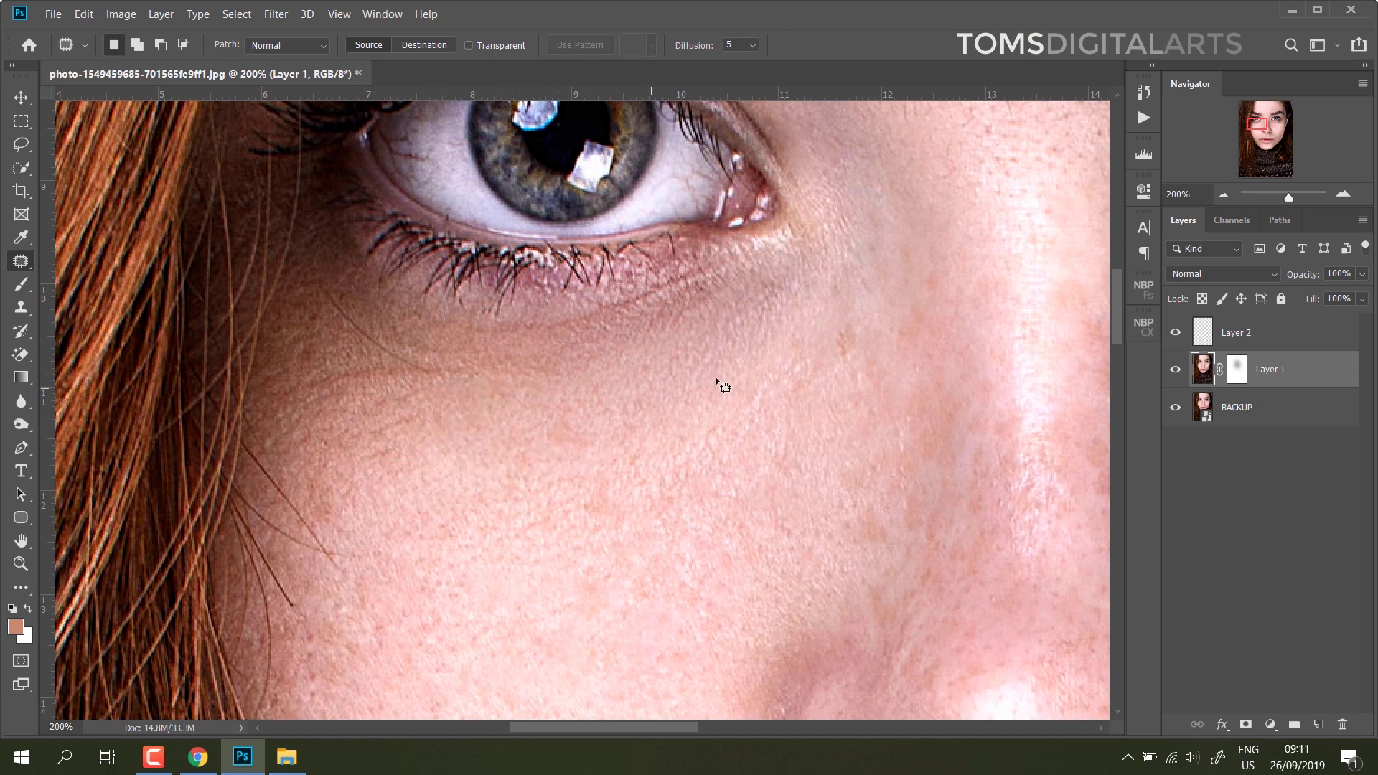
- Outline the dark area under the left eye once more for patching
scroll(460, 402, "right", 5)
scroll(548, 431, "up", 1)
mouse_move(523, 369)
left_mouse_down()
mouse_move(494, 445)
mouse_move(750, 394)
left_mouse_up()
key("ctrl+d")
- Patch the under-eye strips below the right eye with lower cheek skin, then zoom out
scroll(751, 394, "right", 10)
mouse_move(404, 355)
left_mouse_down()
mouse_move(435, 495)
mouse_move(413, 363)
left_mouse_up()
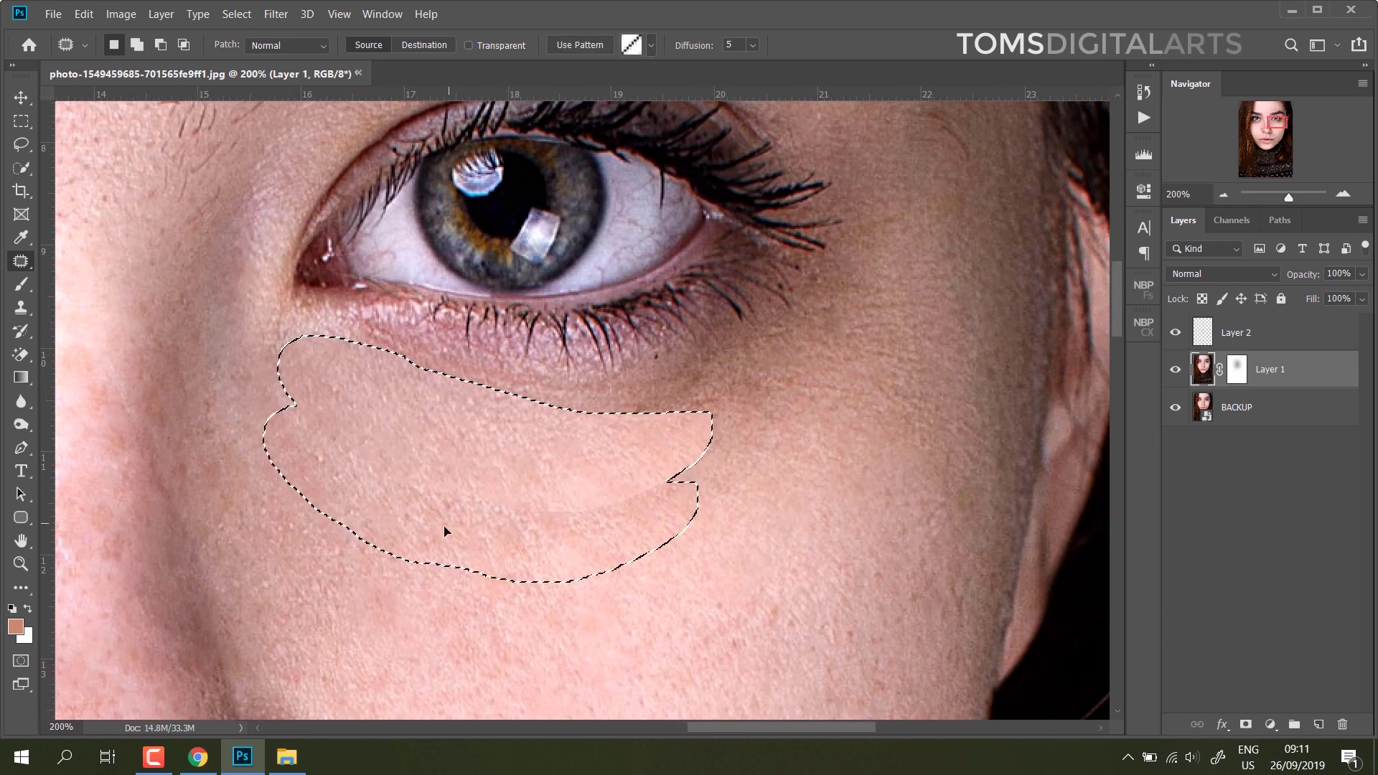
key("ctrl+d")
left_click_drag(725, 397, 666, 462)
key("ctrl+d")
mouse_move(724, 359)
left_mouse_down()
mouse_move(605, 394)
mouse_move(725, 380)
mouse_move(694, 454)
left_mouse_up()
key("ctrl+d")
mouse_move(779, 401)
left_mouse_down()
mouse_move(606, 502)
mouse_move(765, 431)
left_mouse_up()
key("ctrl+d")
key("ctrl+minus")
key("ctrl+minus")
key("ctrl+minus")
key("ctrl+minus")
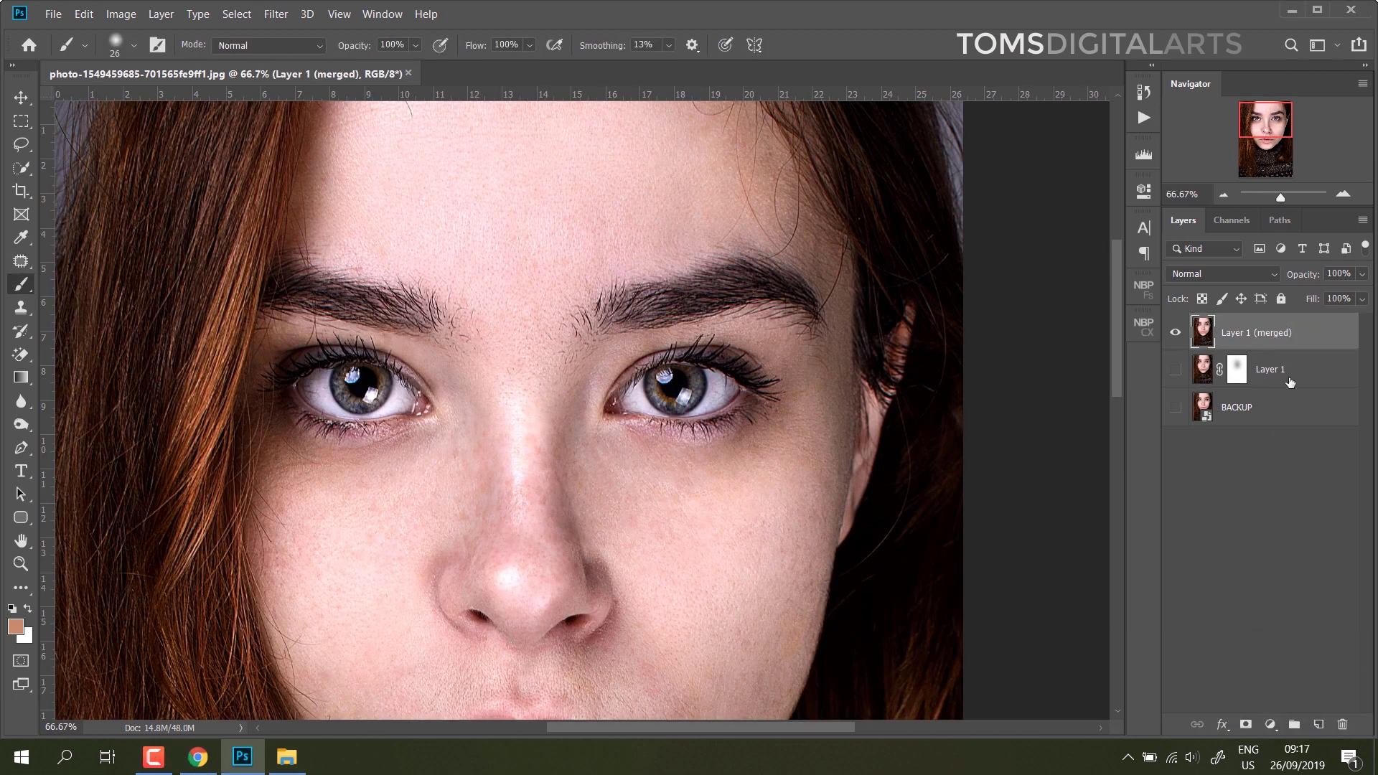
- Duplicate the merged layer and rename the copy 'surface blur'
left_click_drag(1284, 332, 1318, 725)
double_click(1262, 330)
type("surface blur")
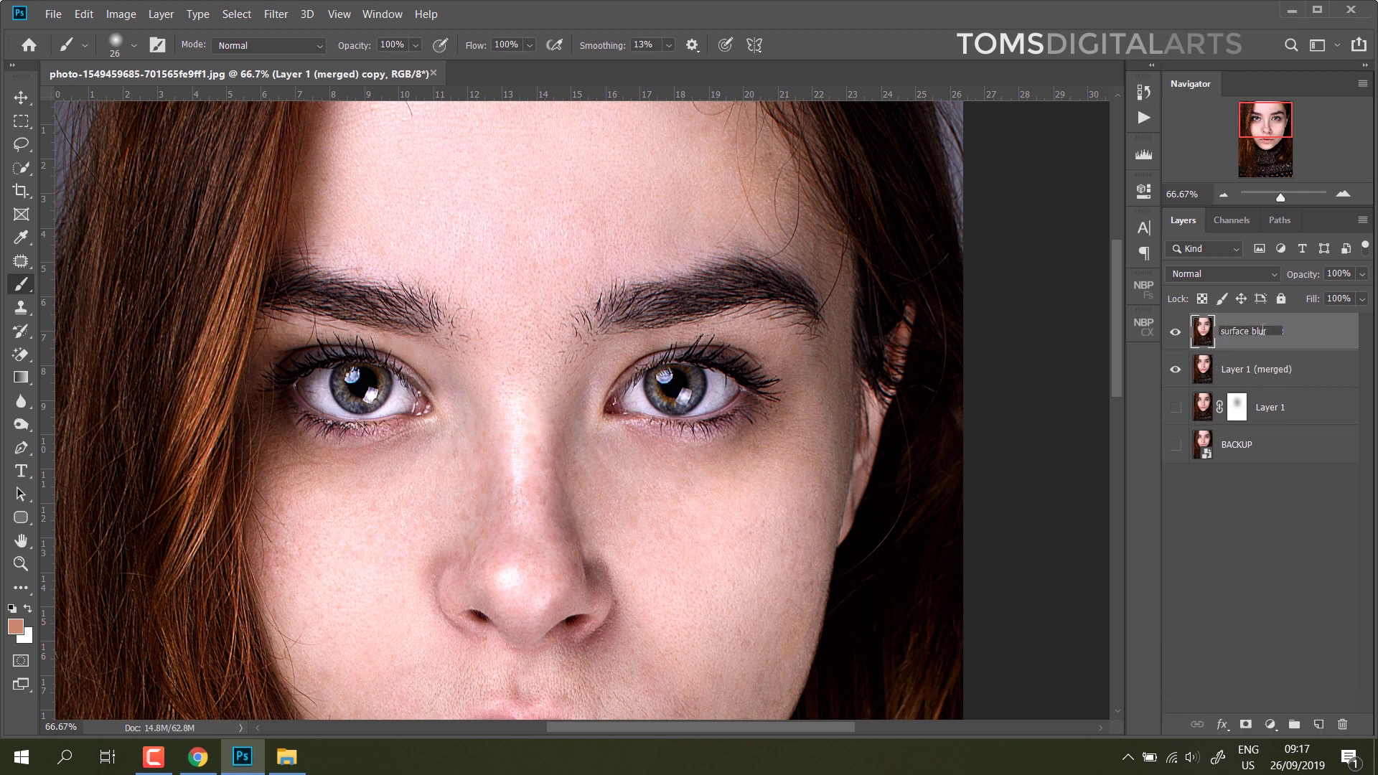
key("Return")
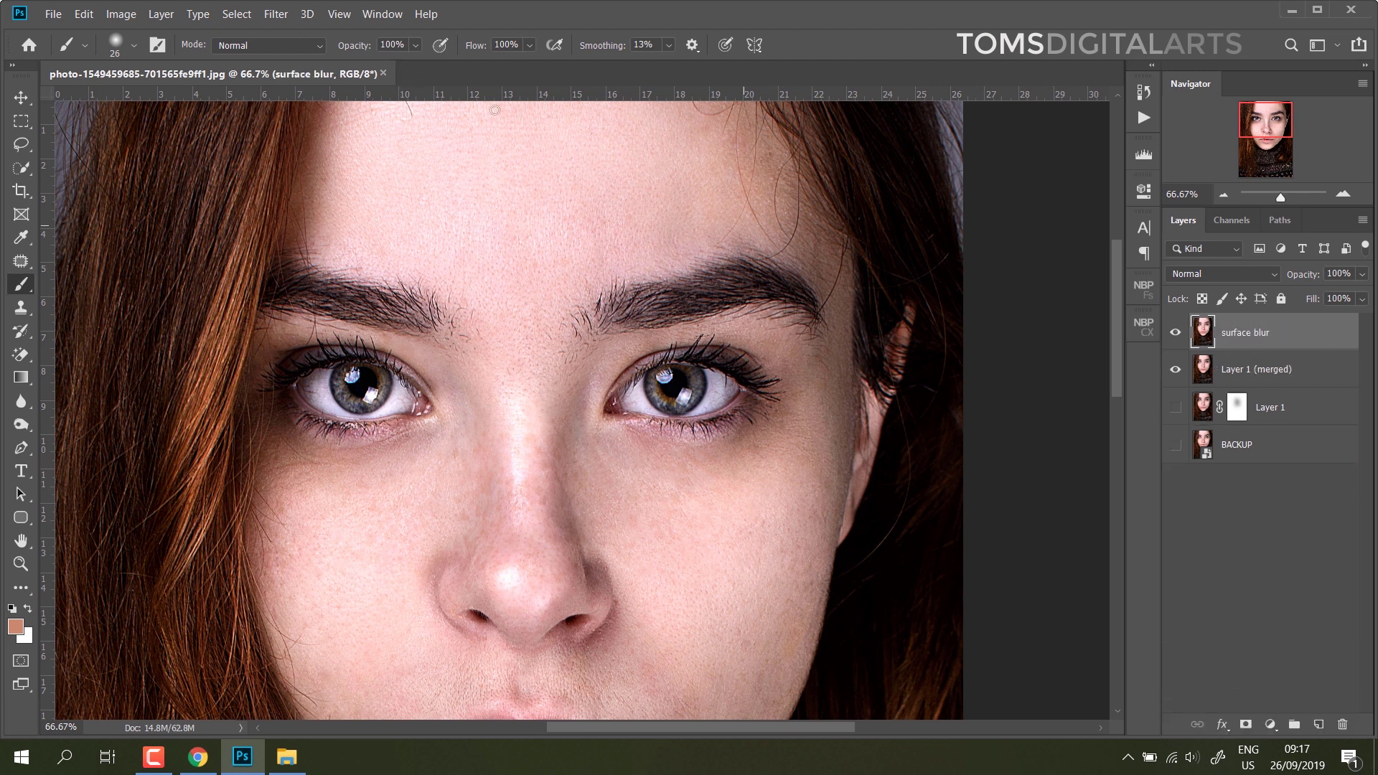
- Convert 'surface blur' to a smart object and bring up the Surface Blur filter
left_click(277, 15)
left_click(285, 56)
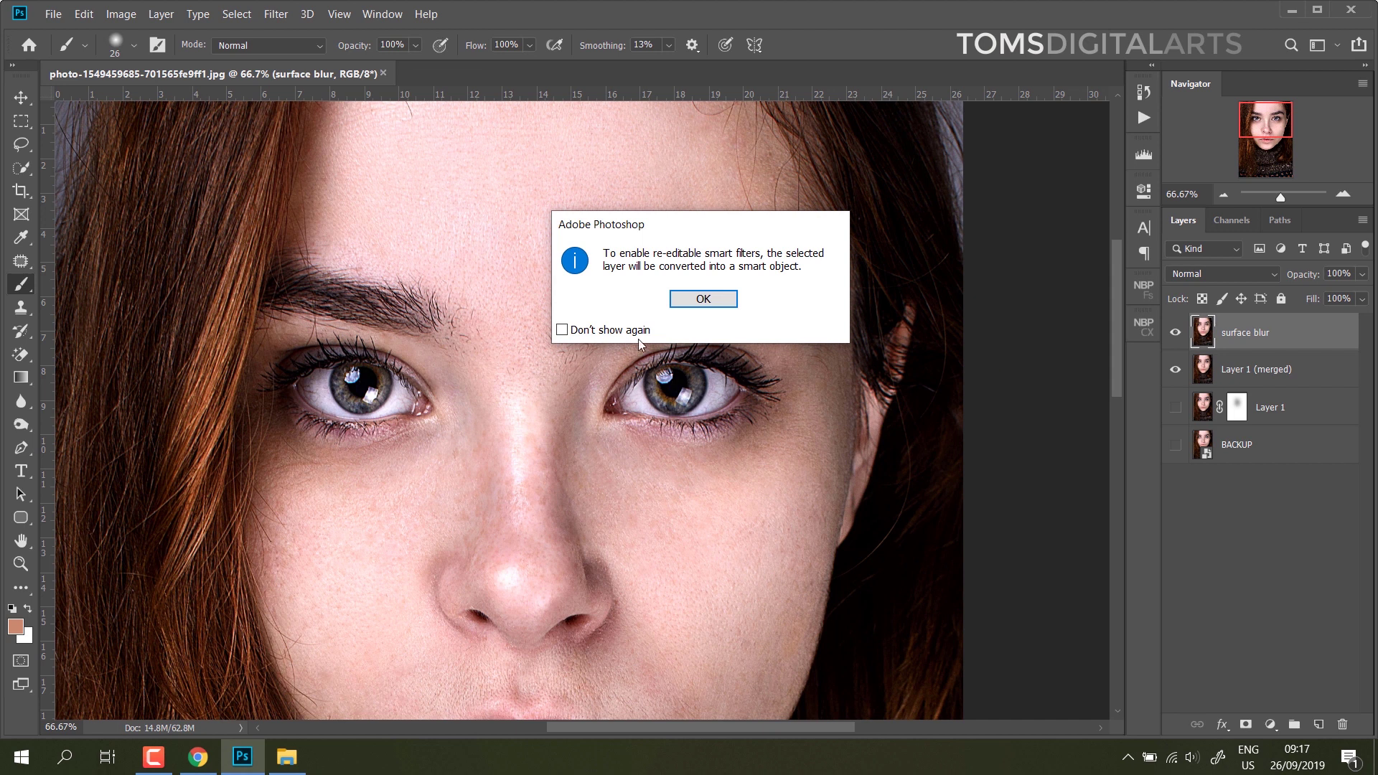
left_click(690, 305)
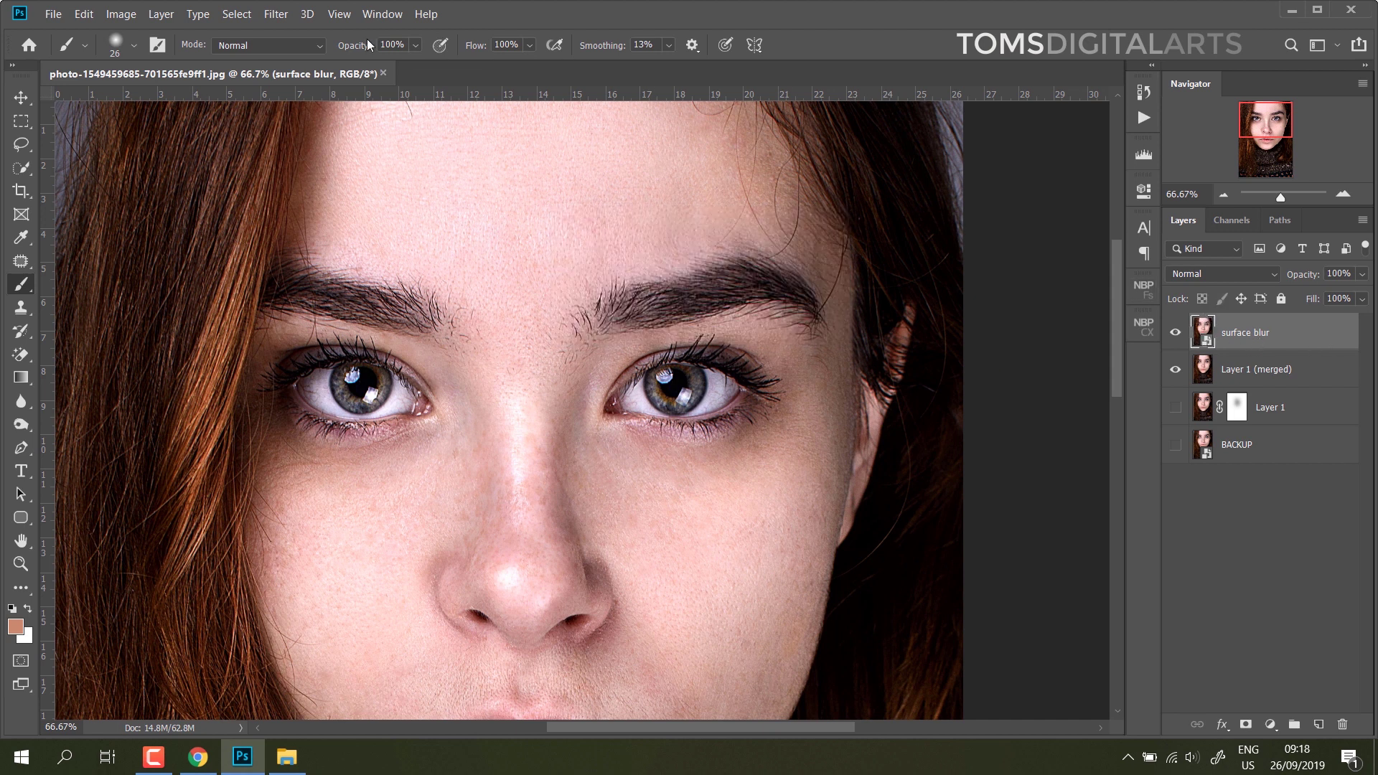
left_click(276, 14)
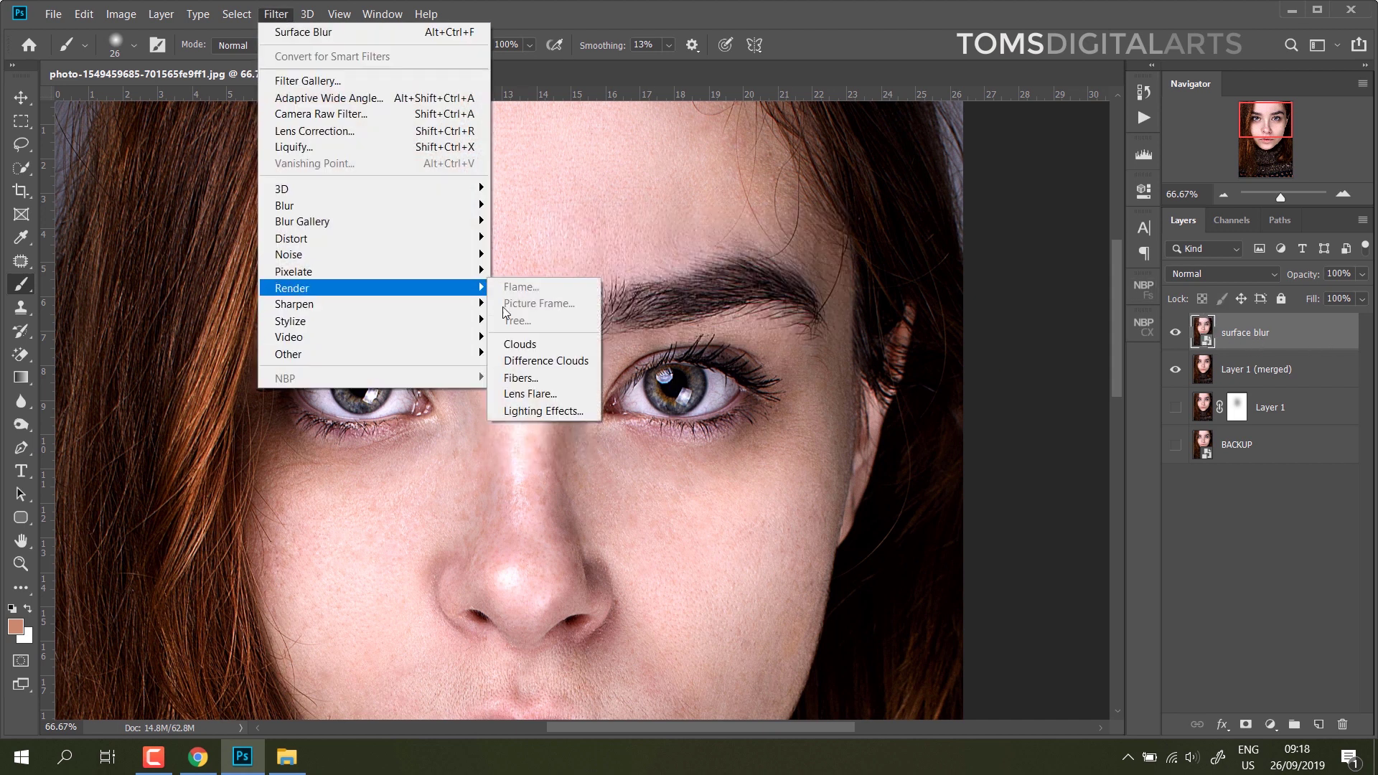
left_click(533, 371)
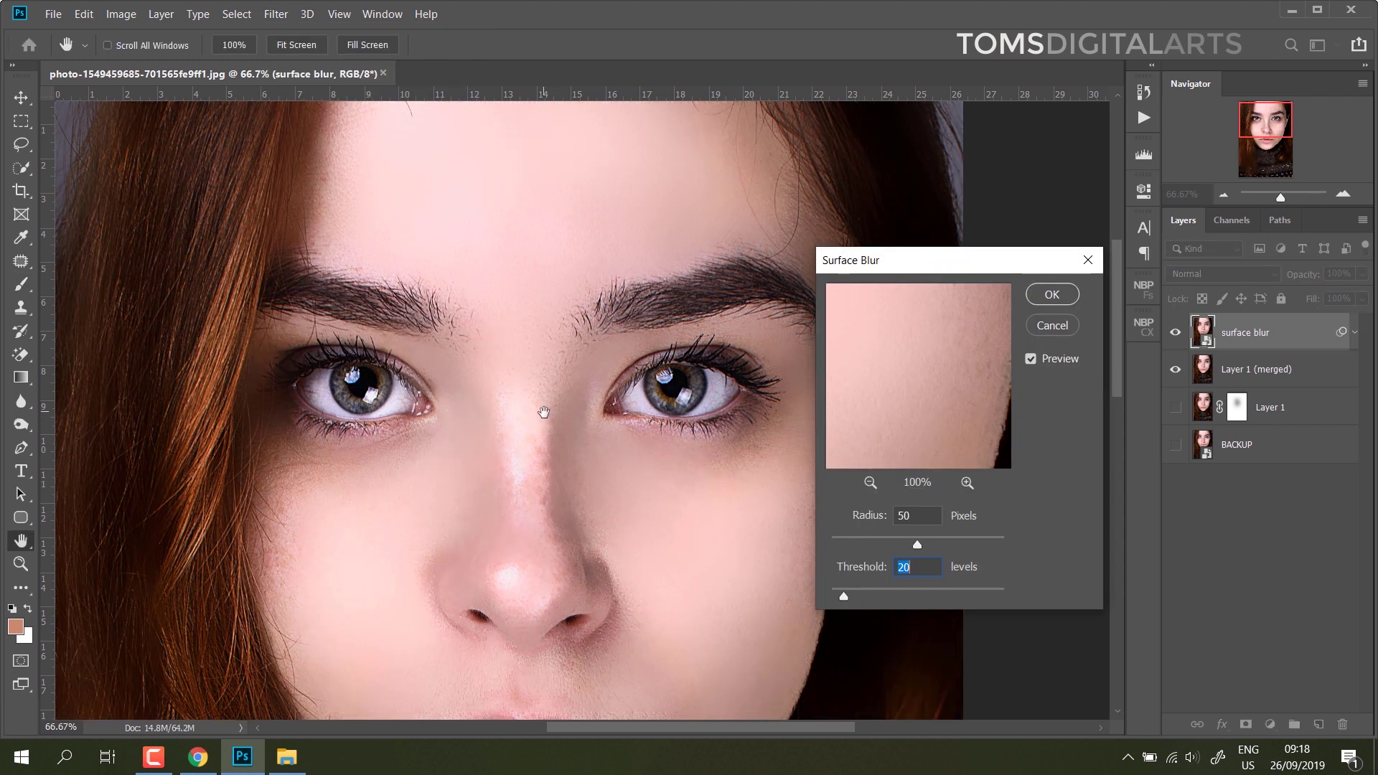
- Adjust the Surface Blur radius to 73 and raise the threshold
left_click_drag(544, 410, 575, 307)
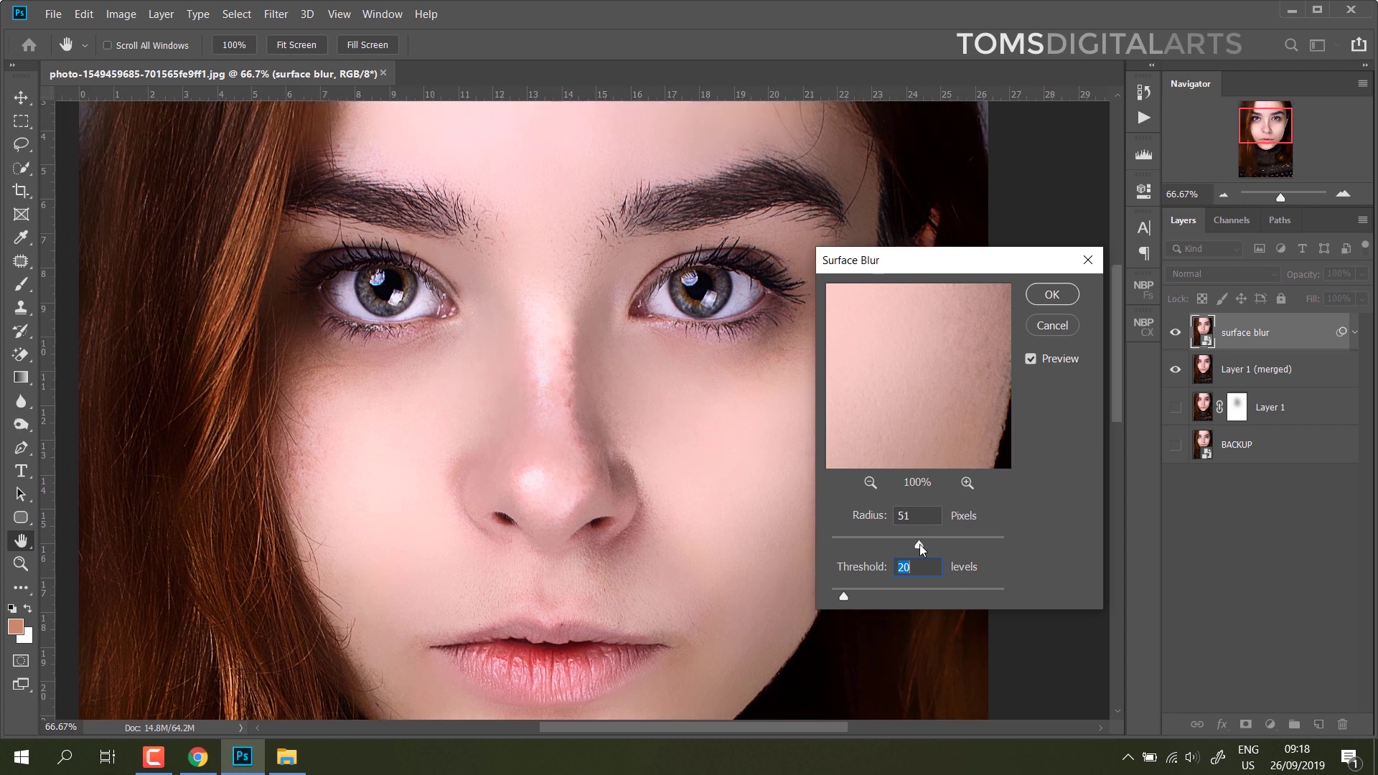
left_click_drag(932, 545, 907, 545)
left_click_drag(918, 545, 958, 545)
left_click_drag(850, 593, 992, 596)
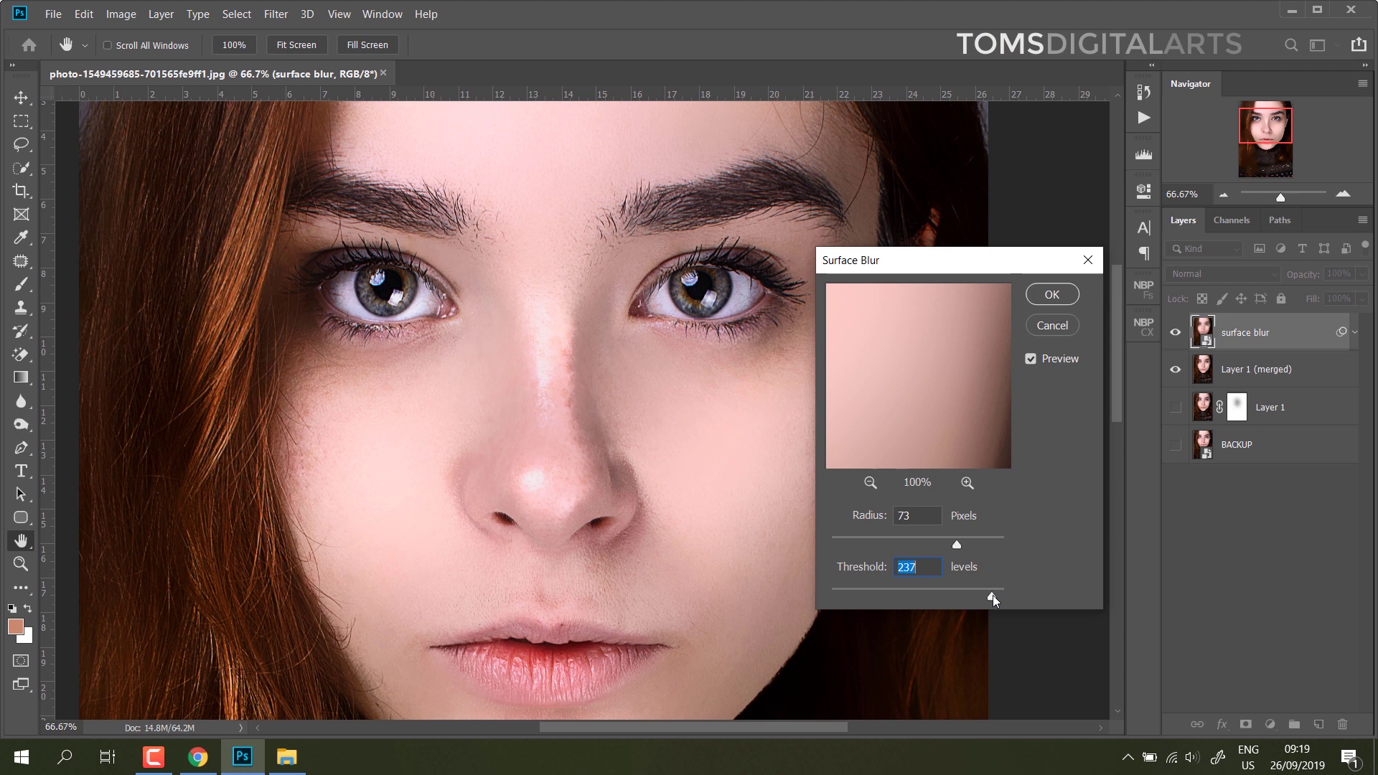
type("50")
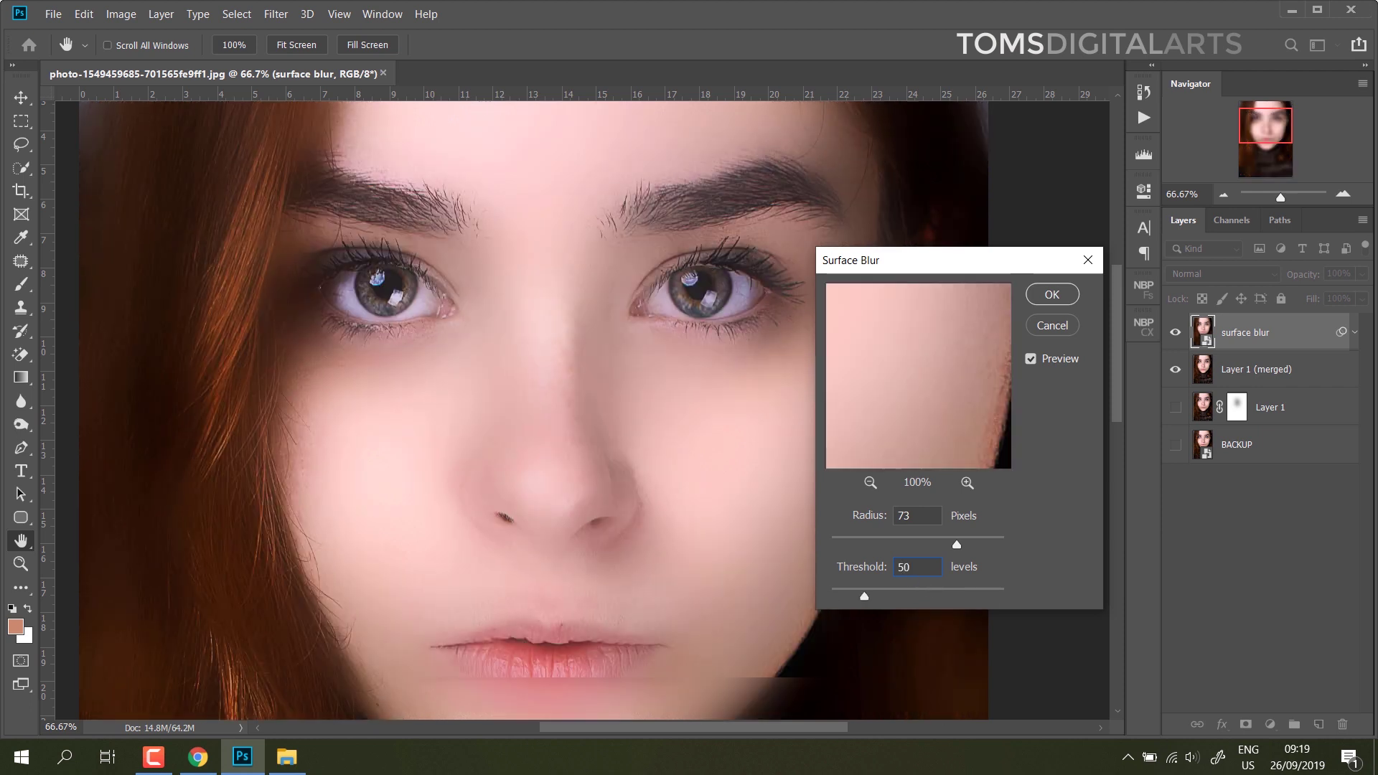
- Set the Surface Blur threshold to 35 and apply the filter
double_click(920, 568)
type("35")
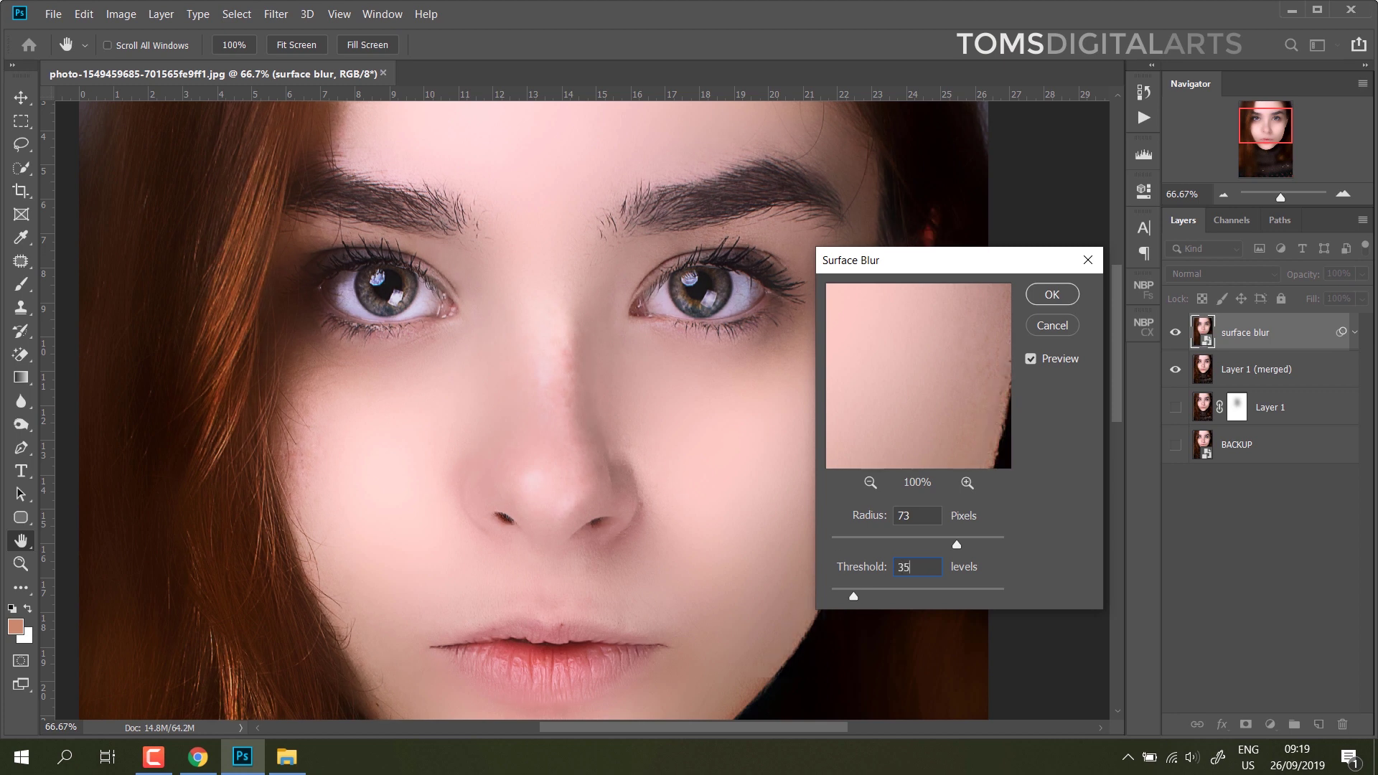
double_click(910, 567)
type("25")
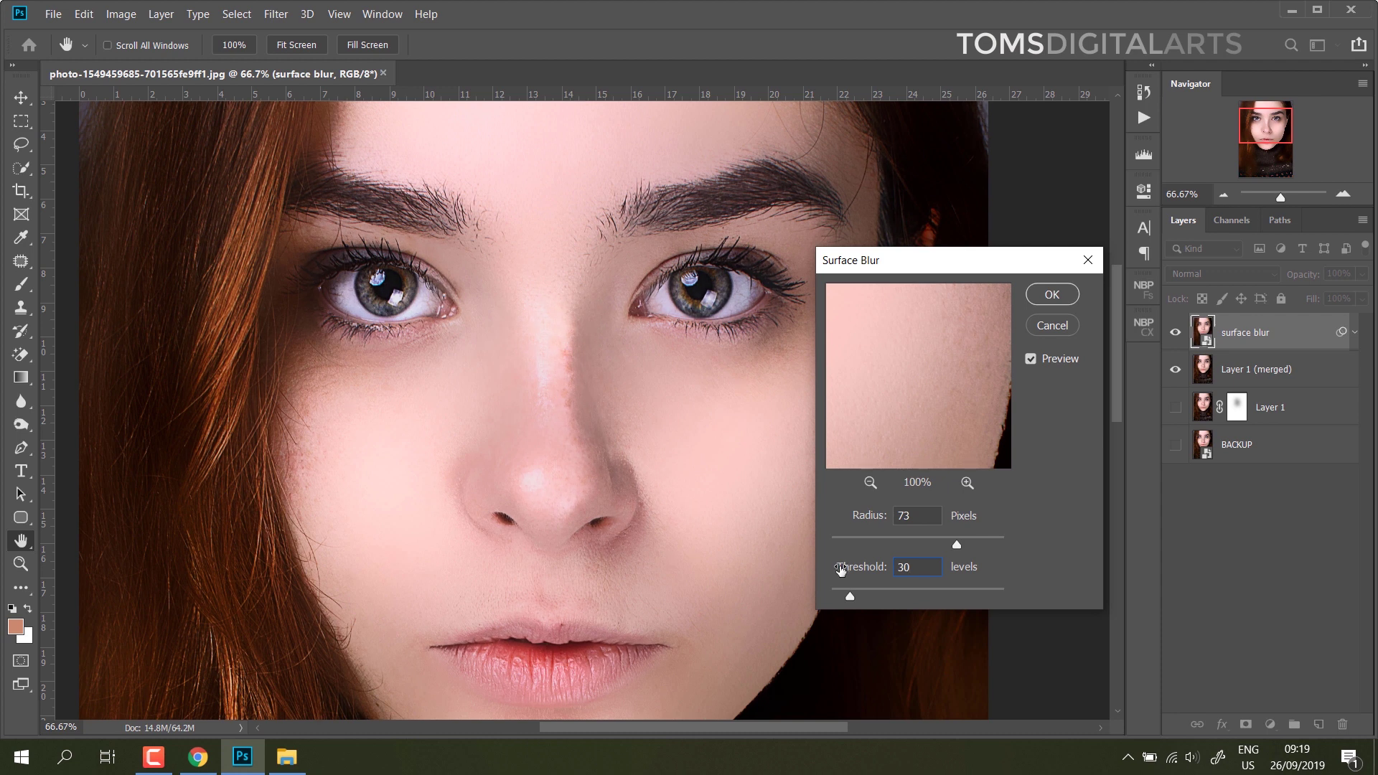
type("35")
left_click(1052, 294)
left_click(1355, 332)
left_click(1312, 371)
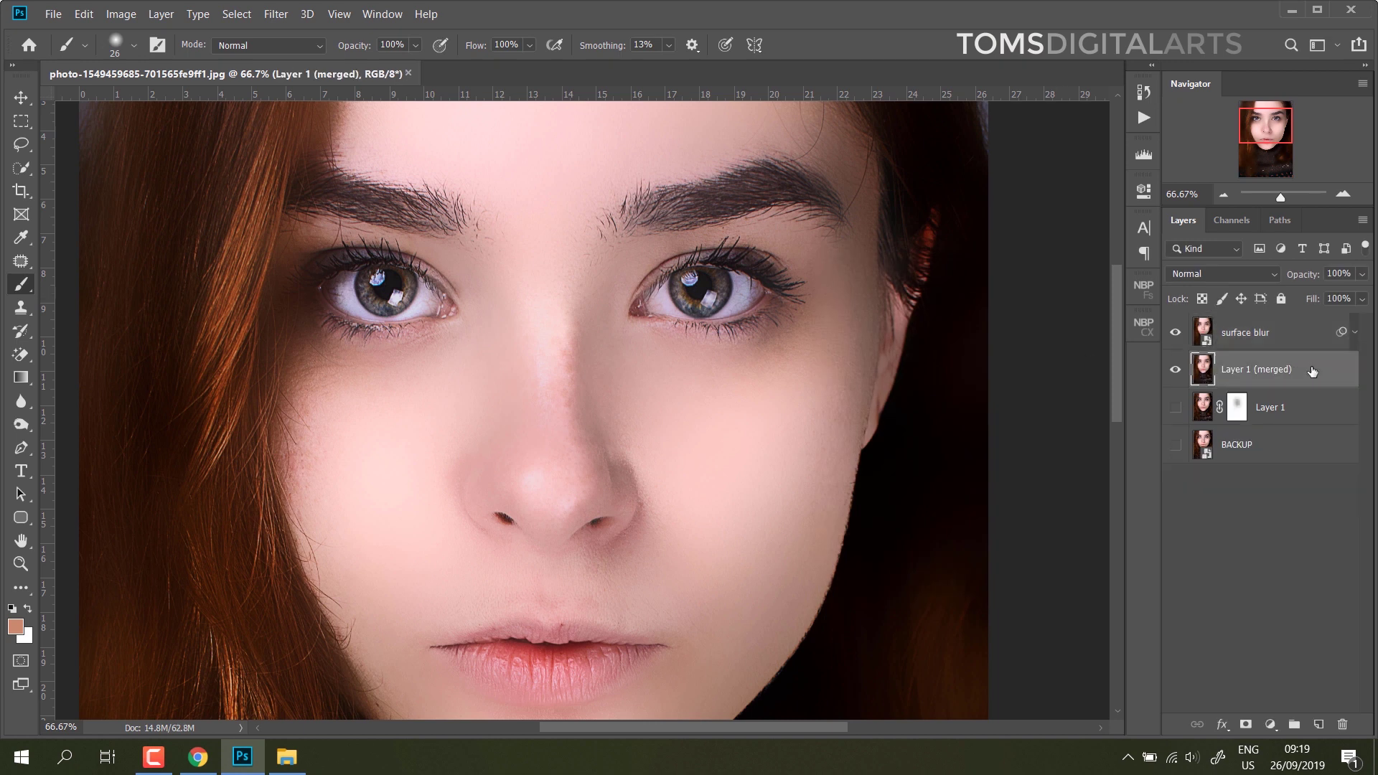
- Duplicate Layer 1 (merged) to the top of the stack and rename it 'high pass'
left_click_drag(1310, 368, 1309, 318)
double_click(1268, 332)
type("high pass")
key("Return")
- Convert 'high pass' to a smart object and bring up the High Pass filter
left_click(275, 14)
left_click(313, 63)
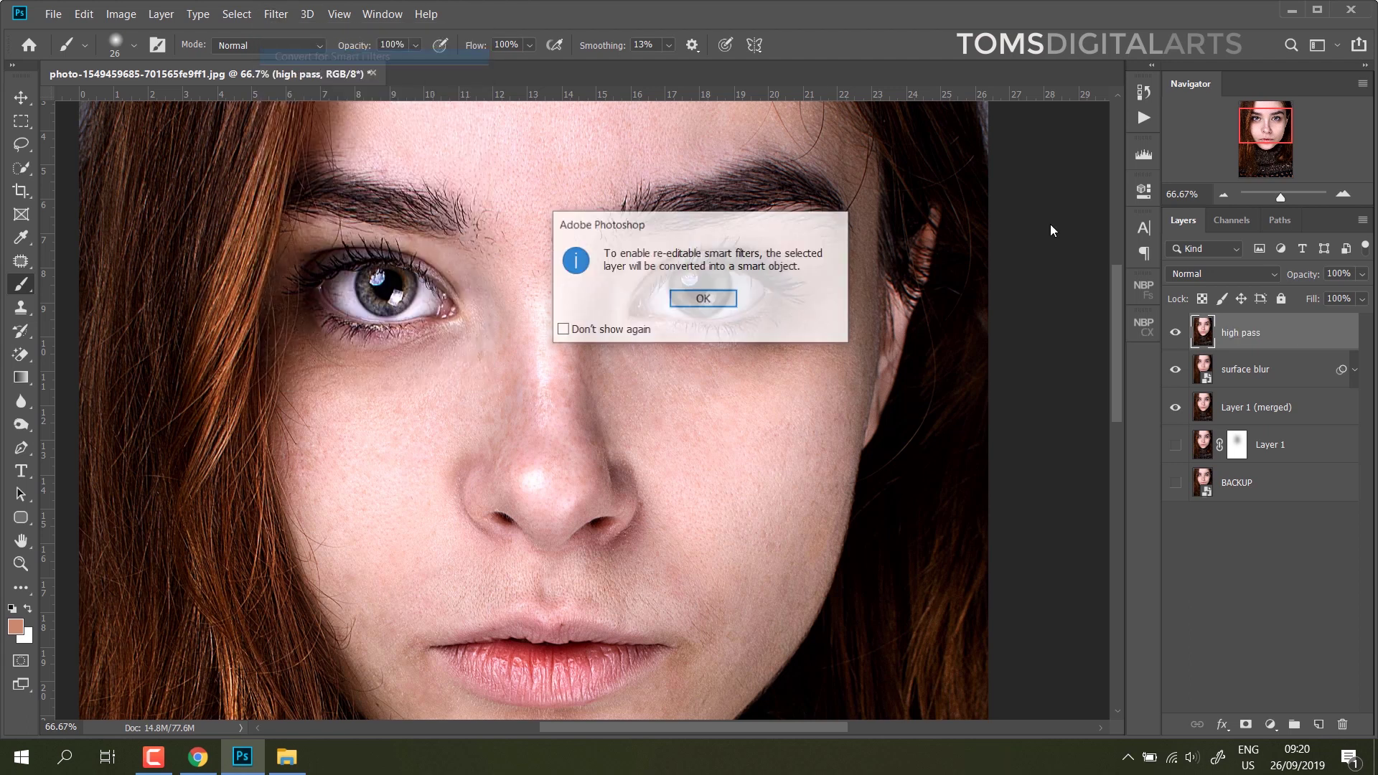
left_click(703, 299)
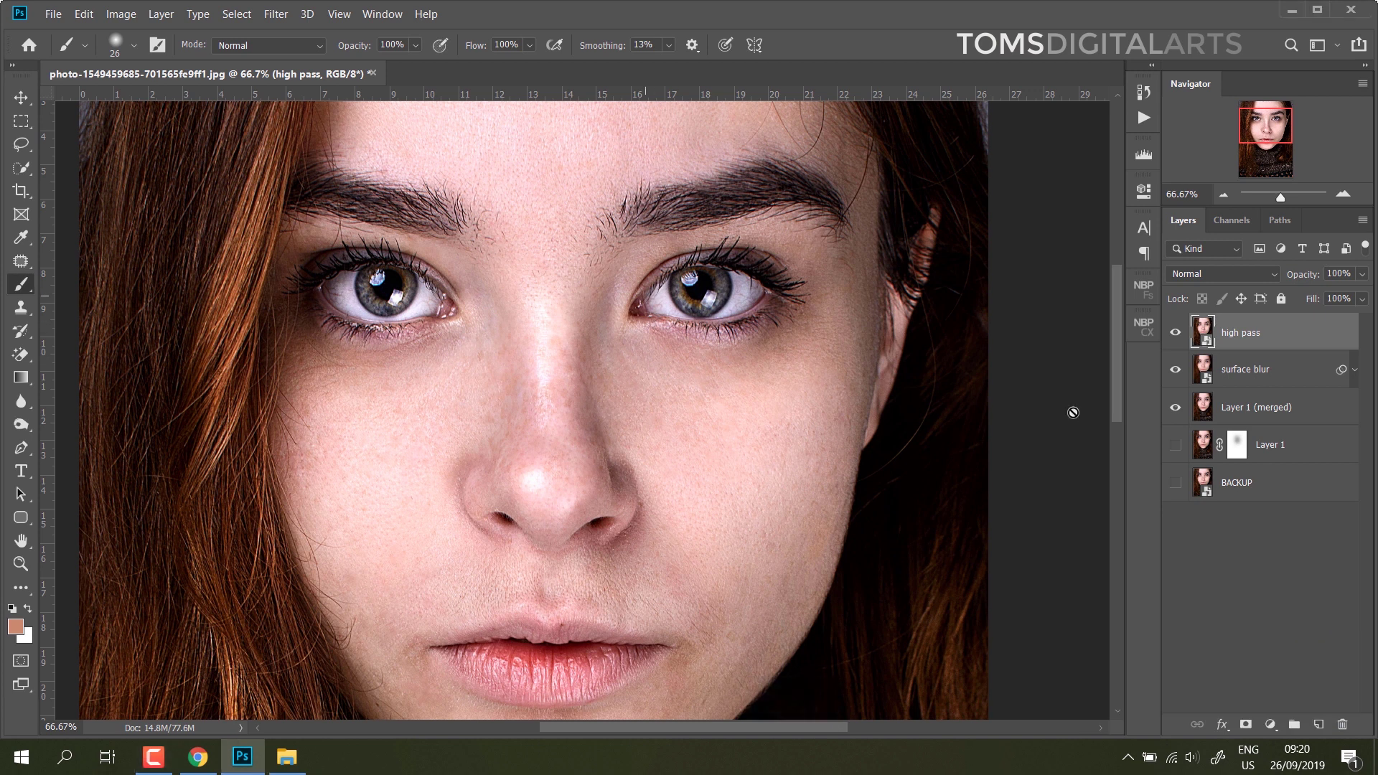
left_click(284, 14)
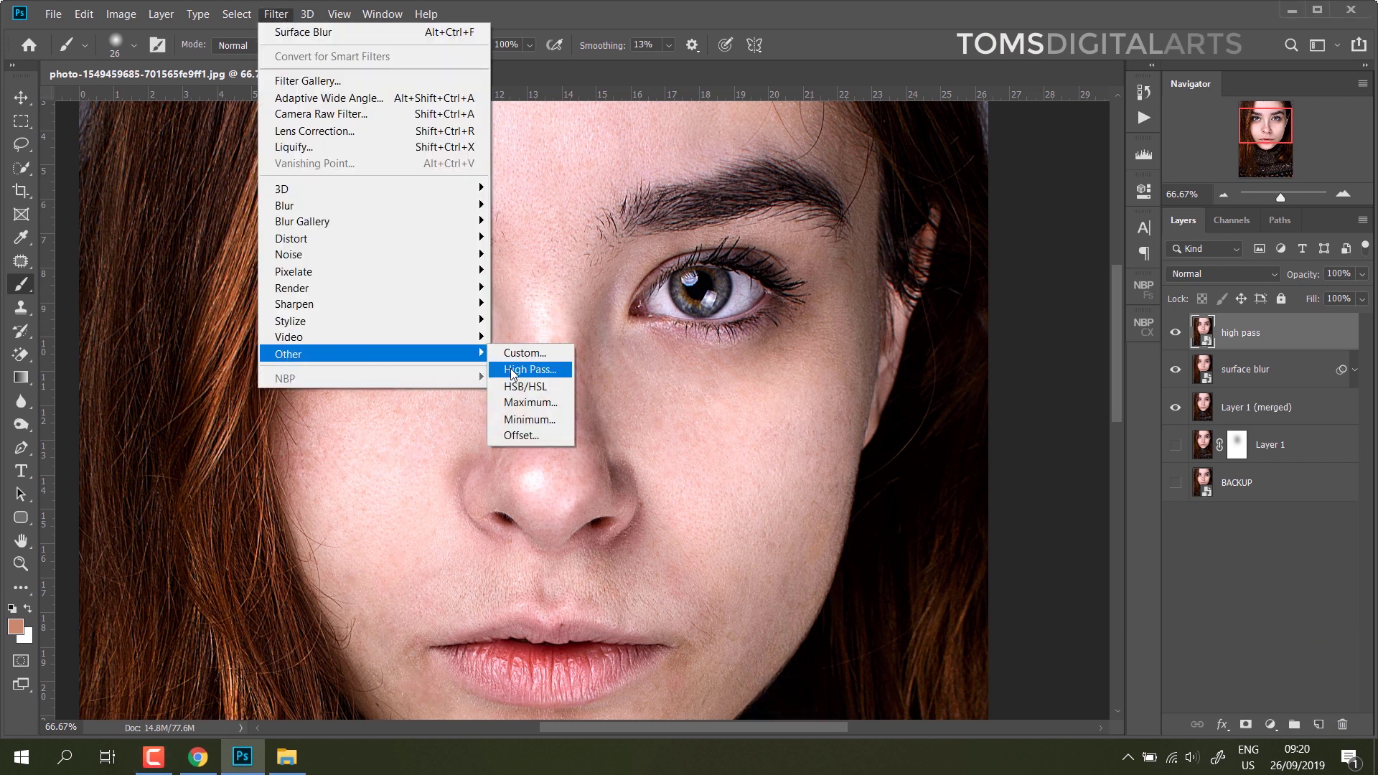
left_click(531, 367)
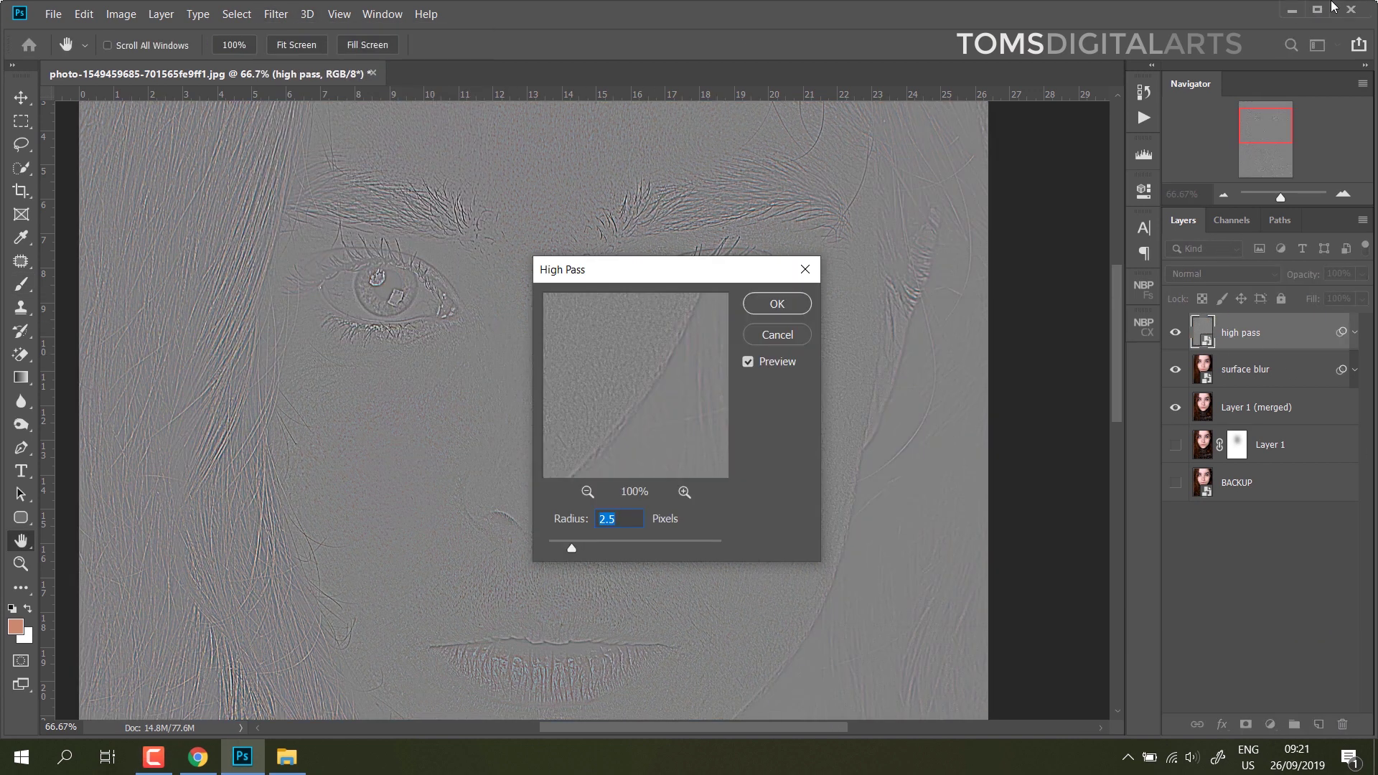
- Apply High Pass and set the 'high pass' layer's blend mode to Overlay
left_click(777, 303)
key("alt+Tab")
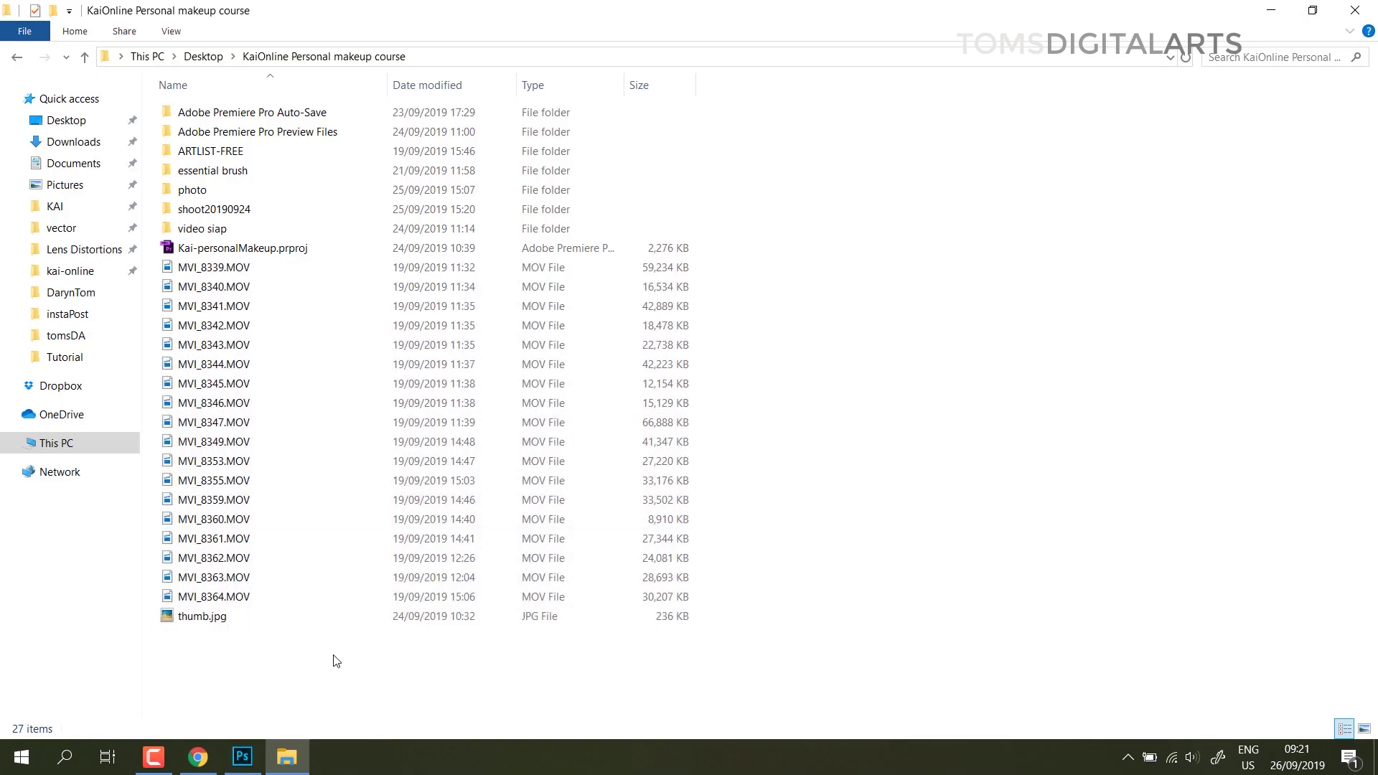
left_click(242, 755)
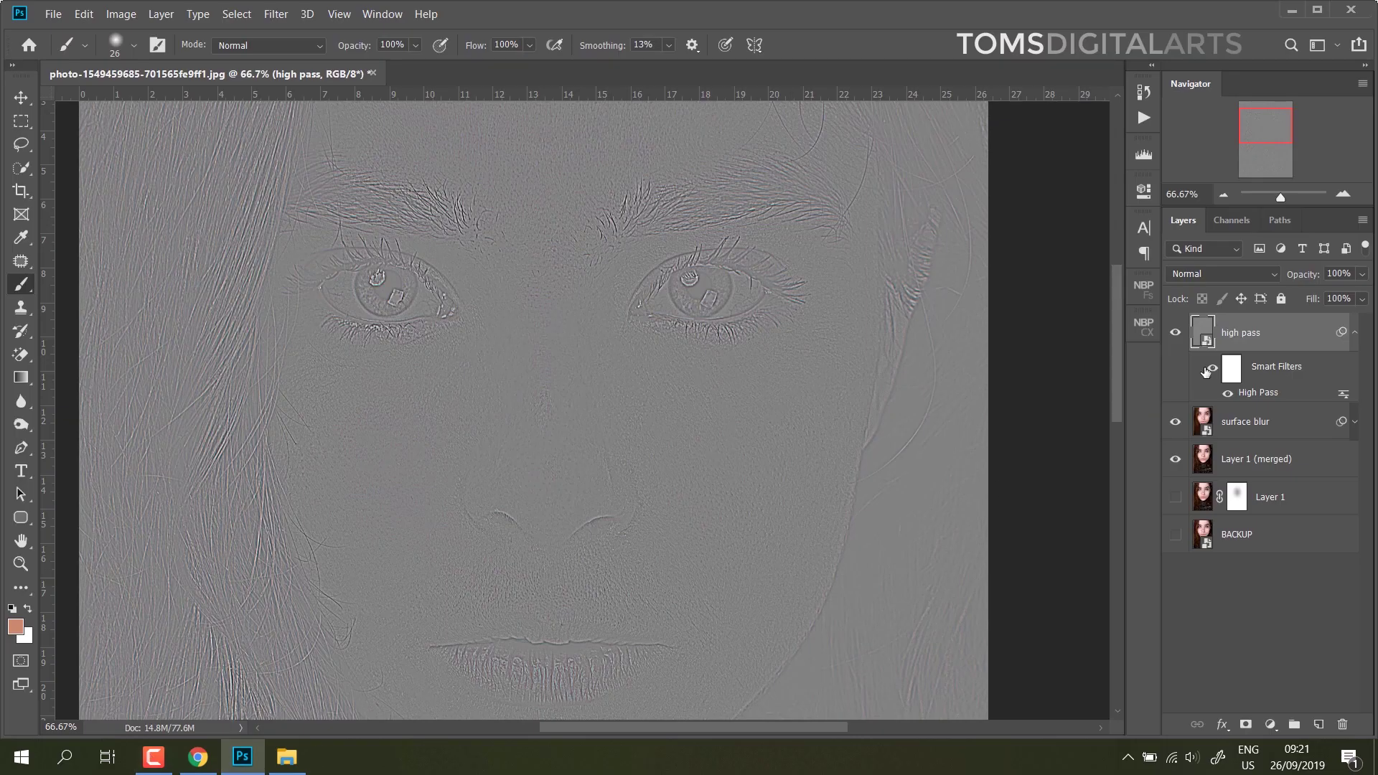
left_click(1222, 273)
left_click(1195, 518)
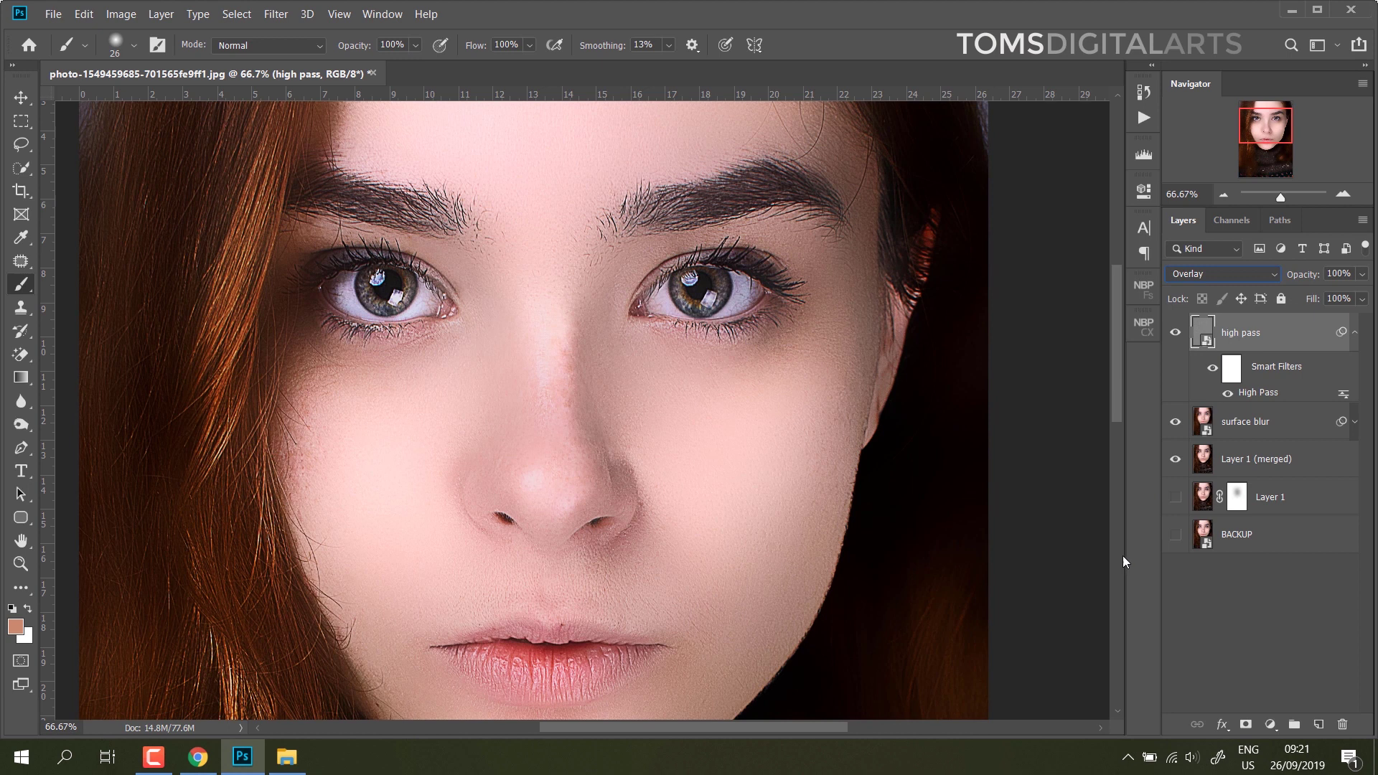
- Reopen the High Pass smart filter and raise its radius to 8 pixels
double_click(1342, 394)
left_click_drag(632, 122, 862, 145)
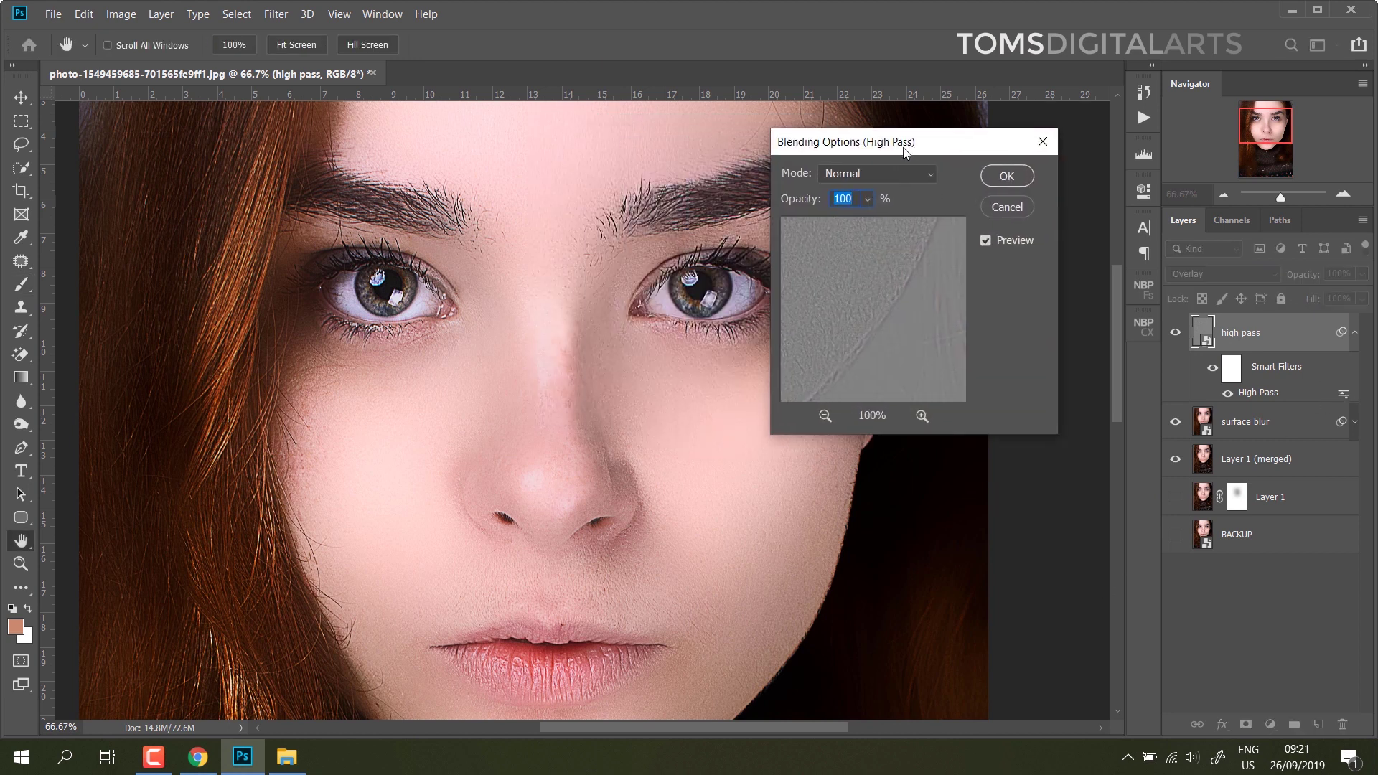
left_click(1007, 212)
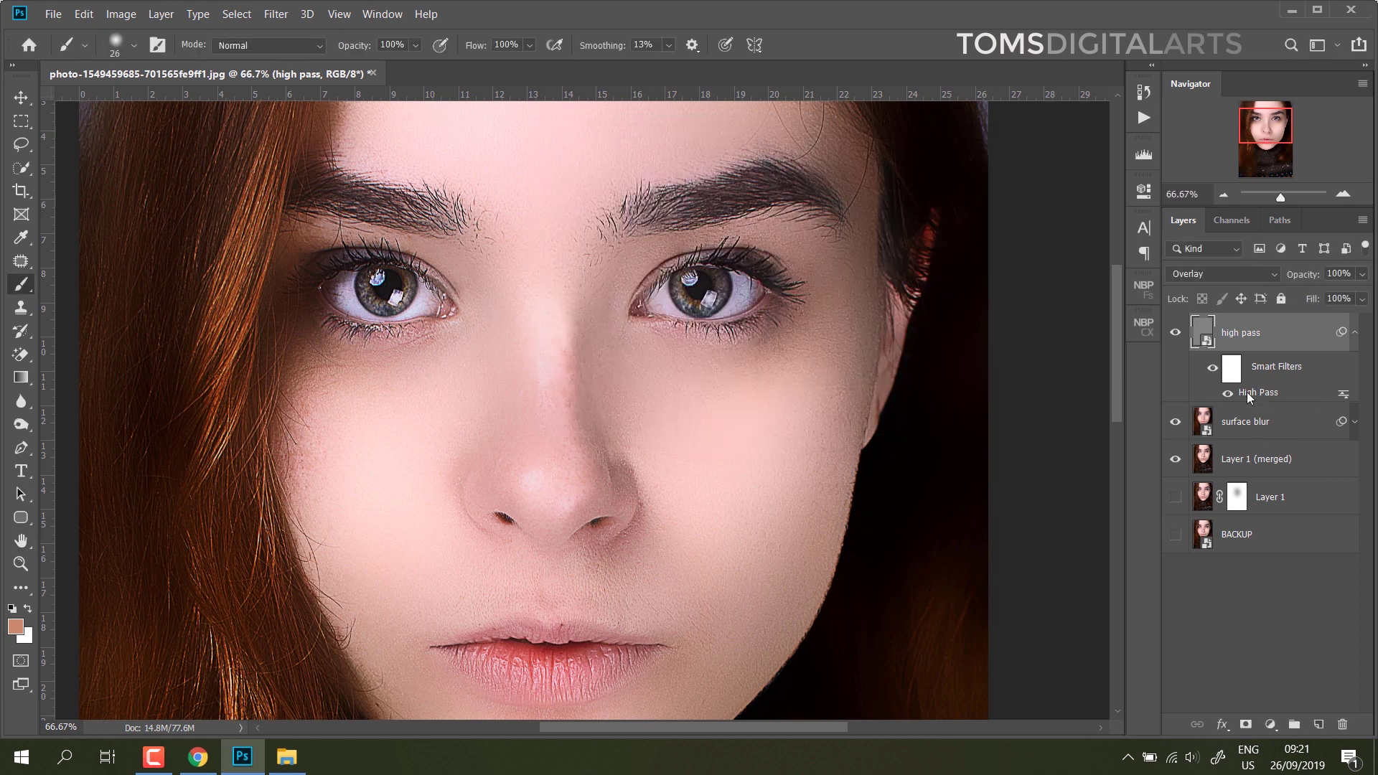
double_click(1247, 392)
left_click_drag(640, 277, 928, 285)
mouse_move(854, 549)
left_mouse_down()
mouse_move(933, 554)
mouse_move(884, 550)
left_mouse_up()
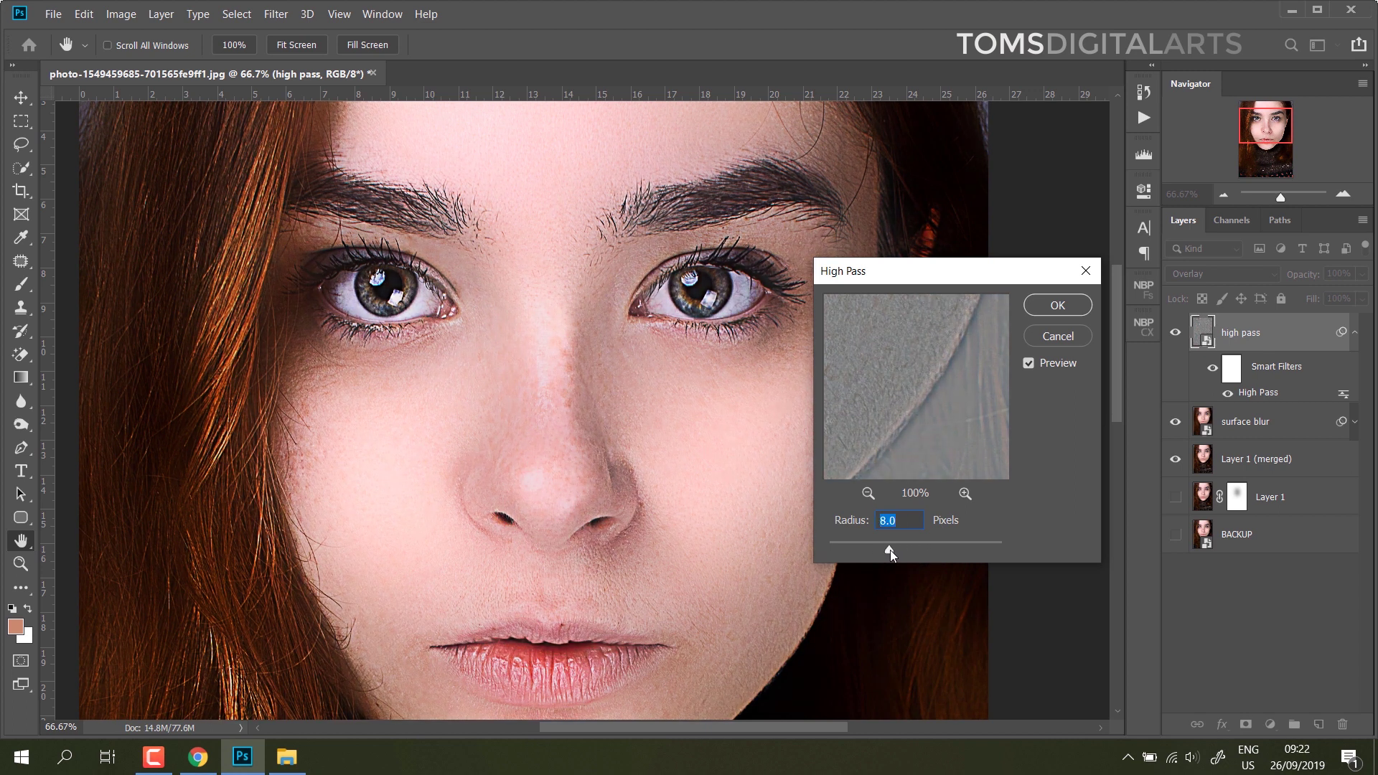
mouse_move(633, 237)
left_mouse_down()
mouse_move(665, 332)
mouse_move(648, 434)
left_mouse_up()
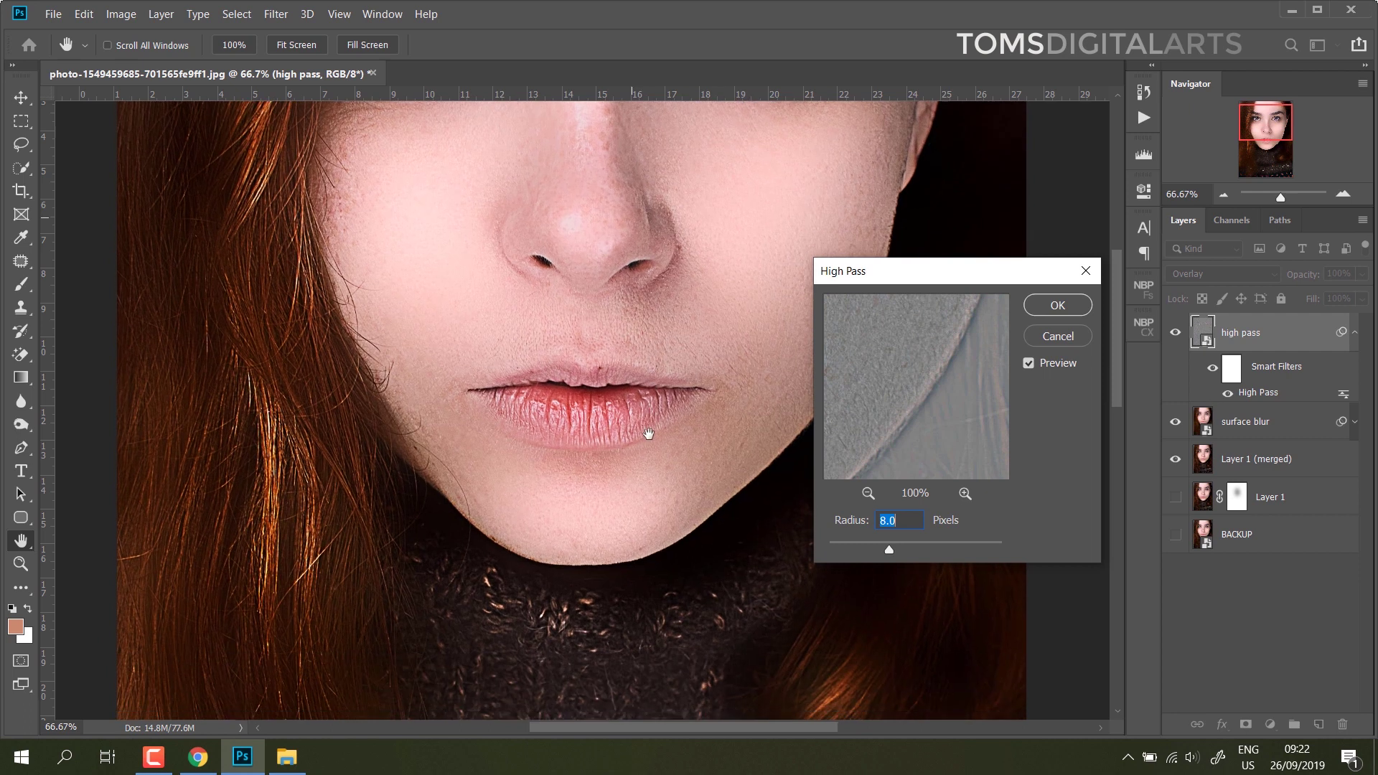
scroll(653, 416, "down", 1)
scroll(668, 397, "down", 1)
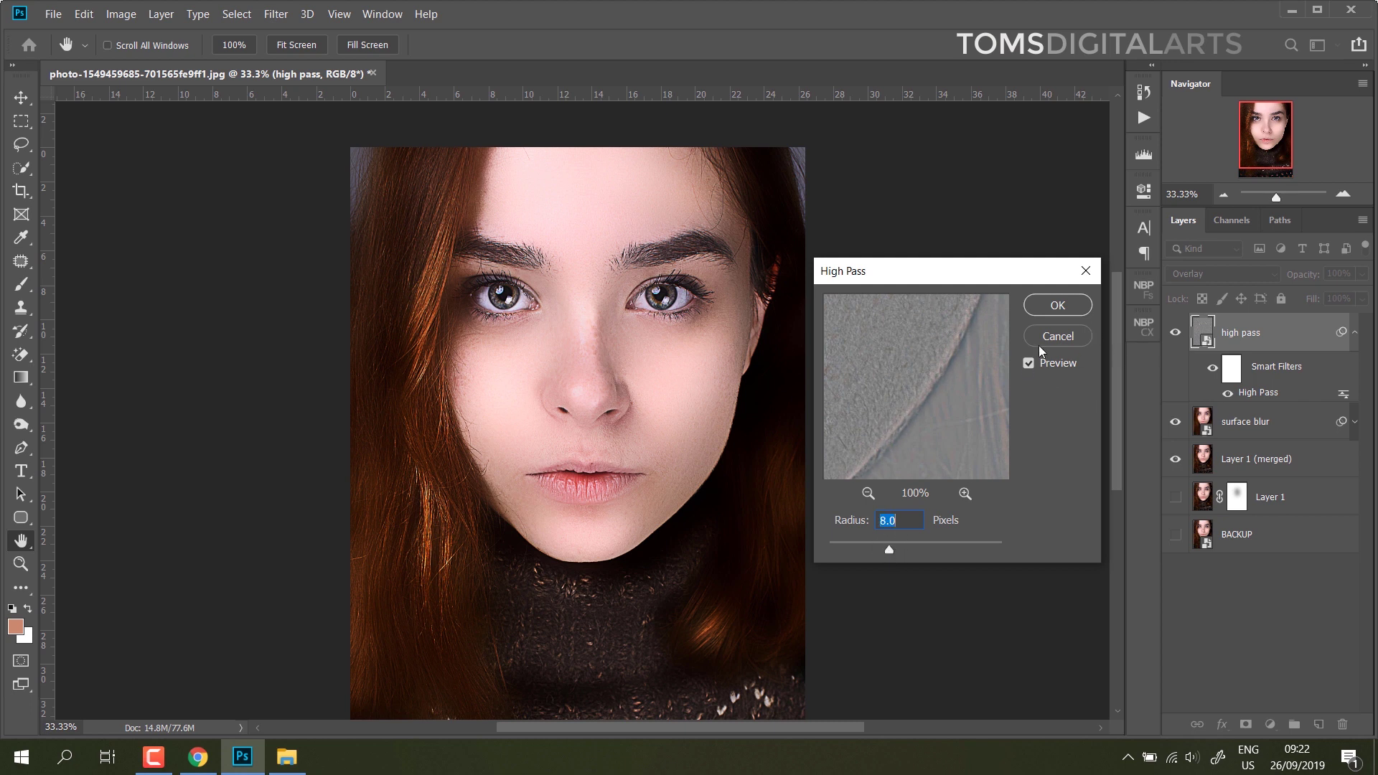
left_click(1058, 317)
left_click(1355, 332)
left_click(1287, 378, "shift")
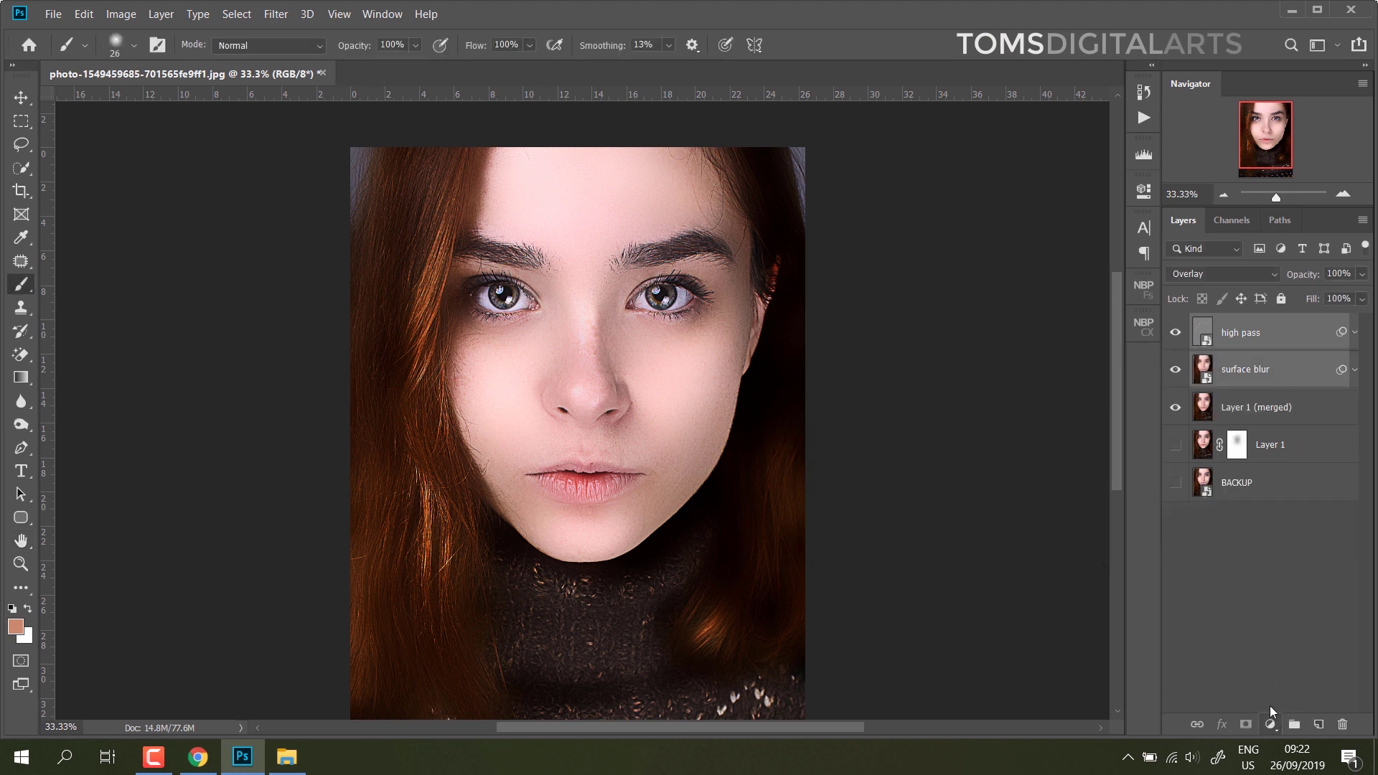
- Group 'high pass' and 'surface blur' into Group 1, split the Underlying Layer black slider, invert the mask
key("ctrl+g")
double_click(1278, 323)
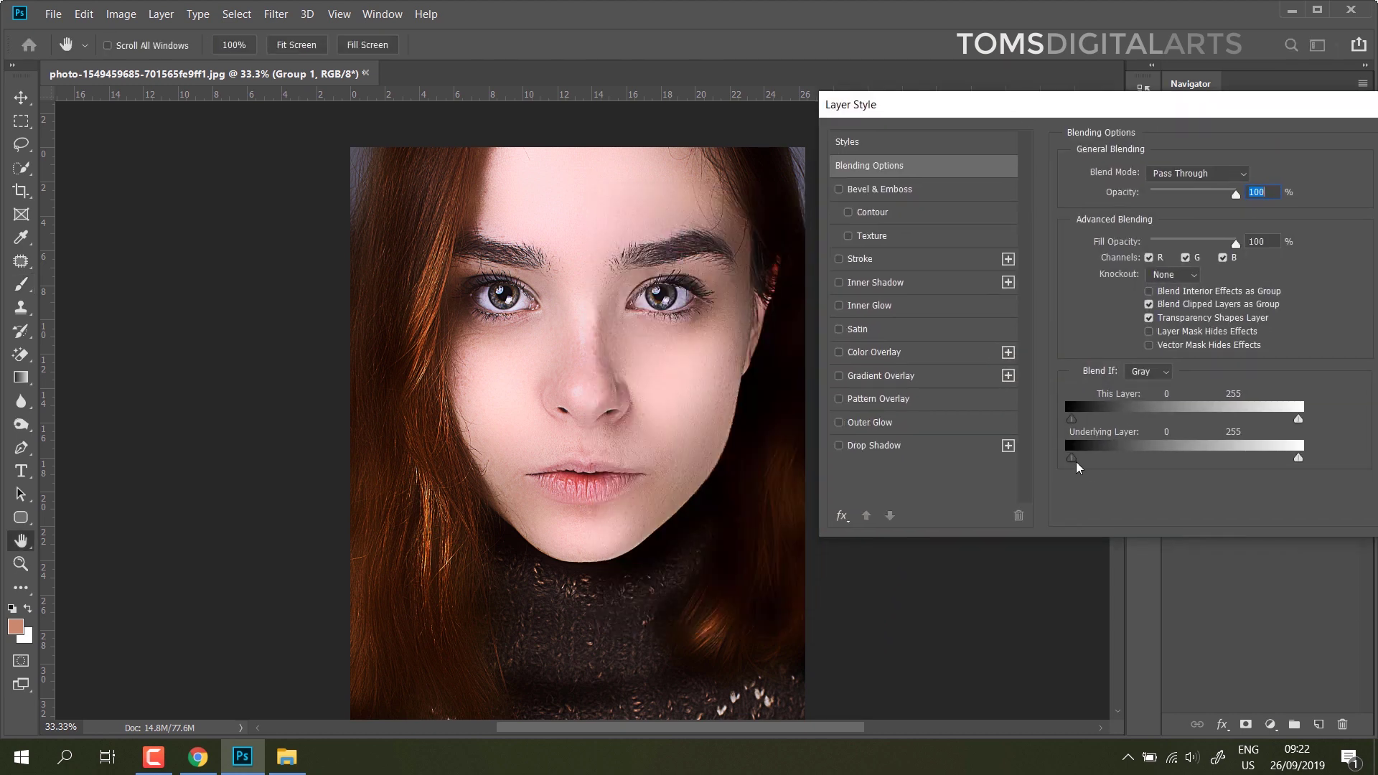
left_click_drag(1095, 458, 1131, 458)
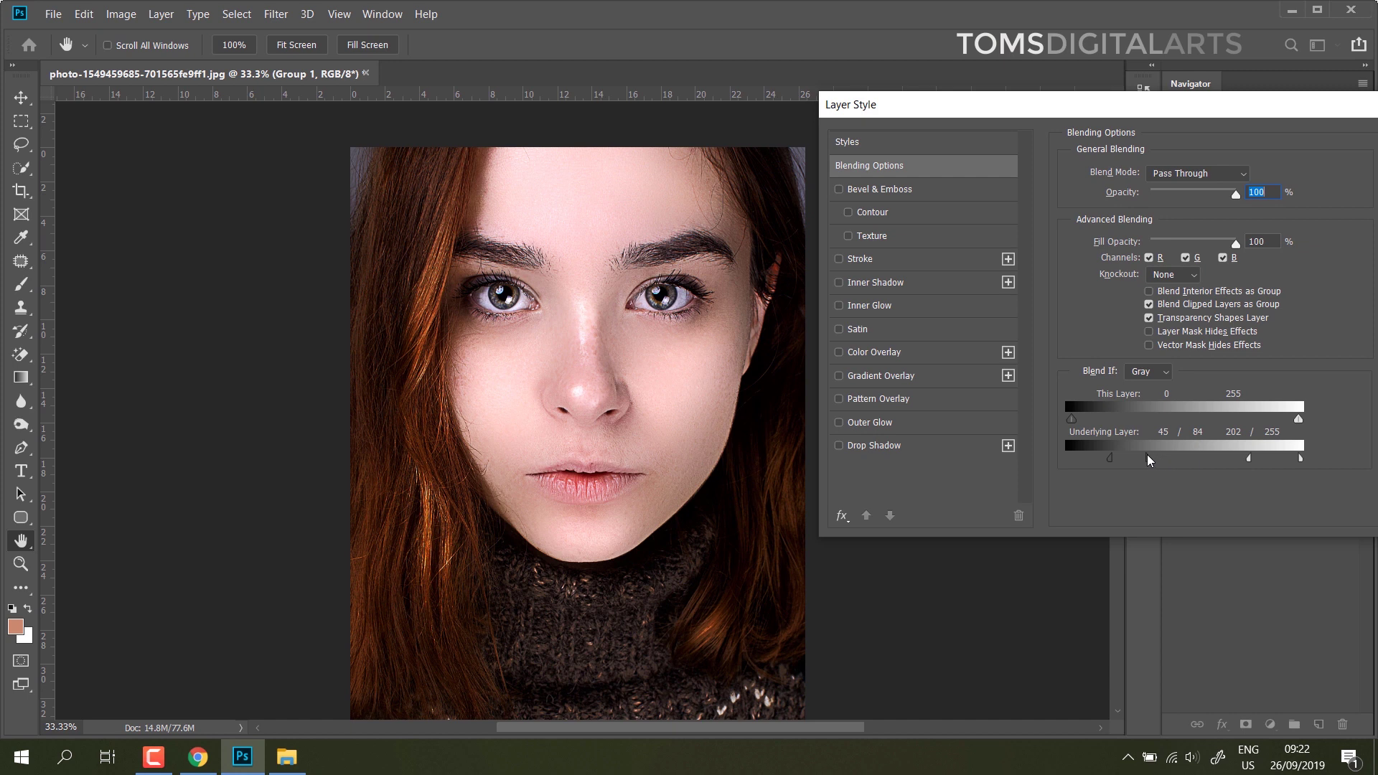
left_click_drag(1109, 459, 1151, 458)
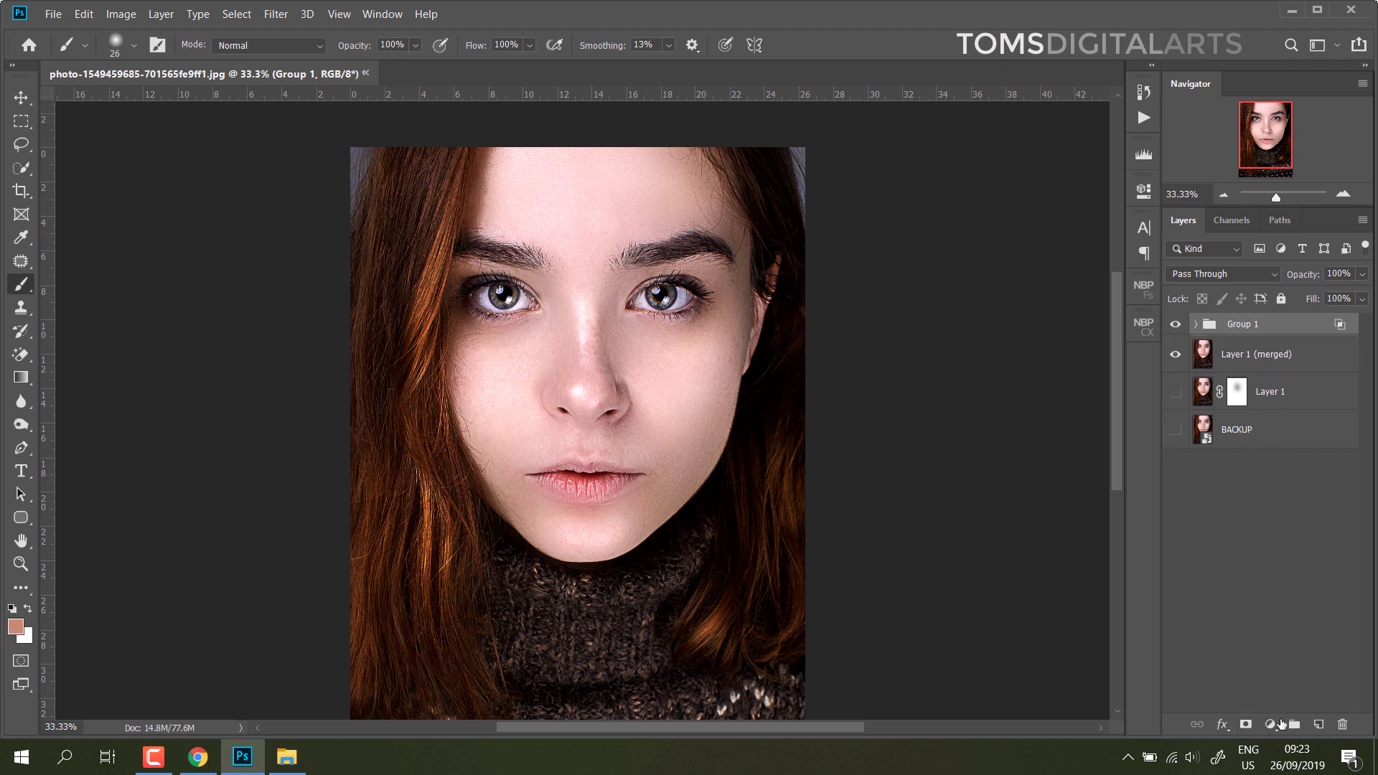
key("ctrl+i")
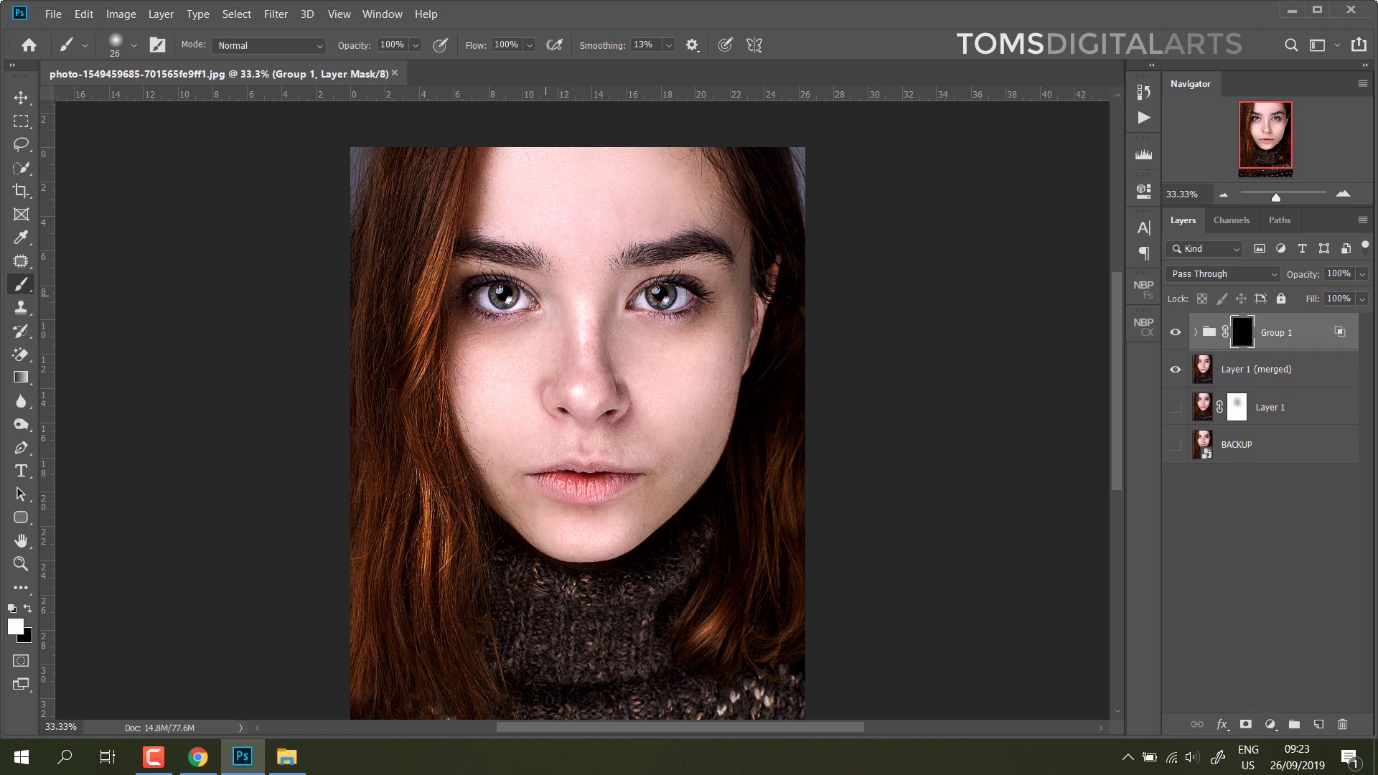
- Choose a soft round brush at size 291
right_click(597, 252)
left_click(747, 294)
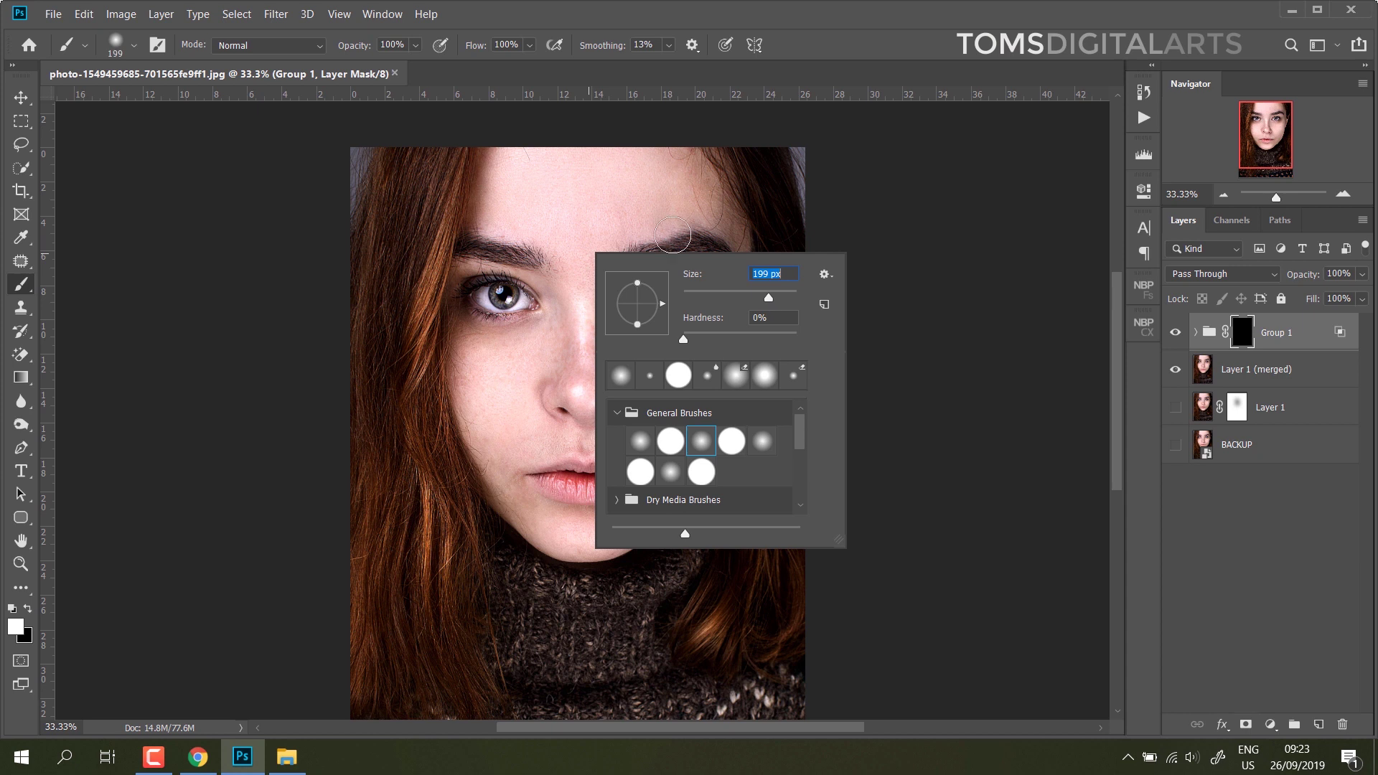
type("291")
key("Return")
- Paint white into Group 1's mask over the forehead, nose bridge and cheek
key("ctrl+plus")
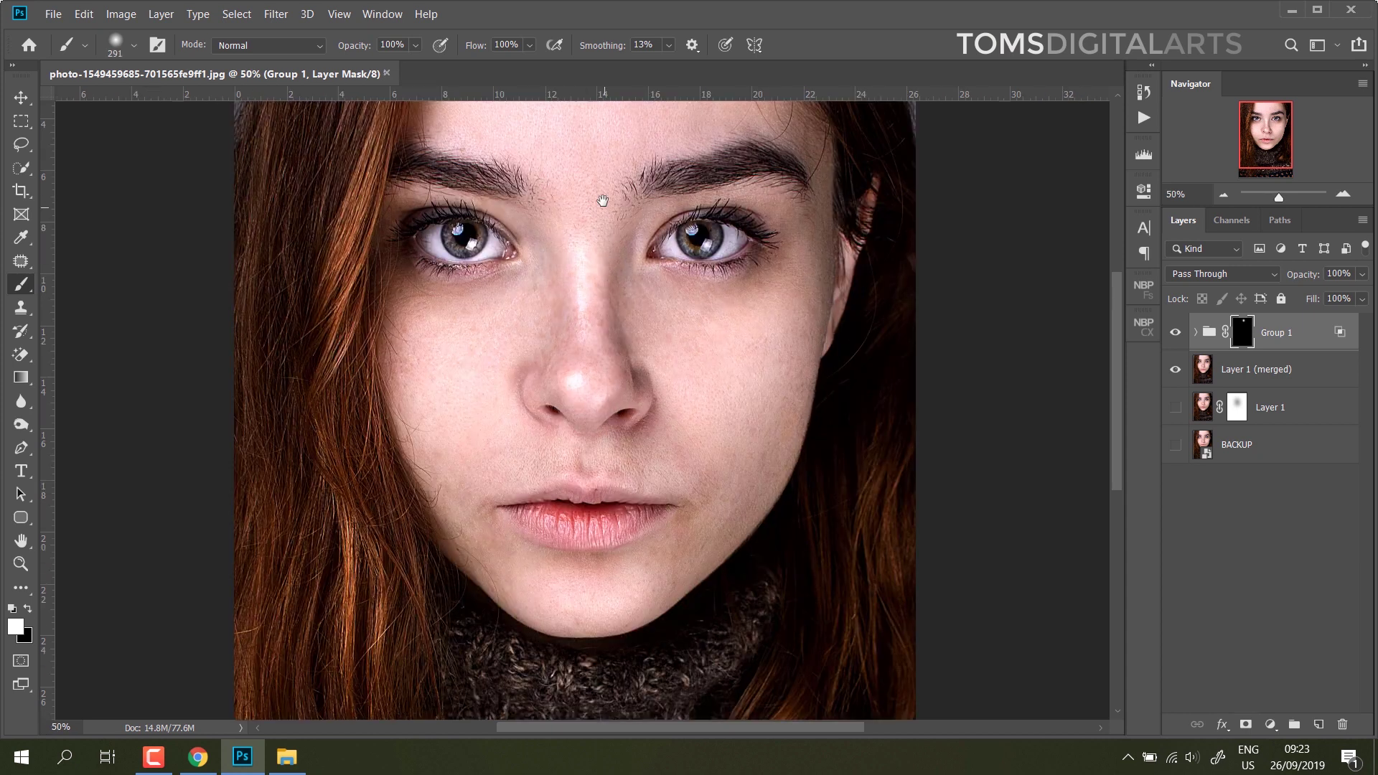
left_click_drag(602, 201, 609, 316)
mouse_move(496, 256)
left_mouse_down()
mouse_move(603, 302)
mouse_move(704, 292)
left_mouse_up()
key("bracketleft")
key("bracketleft")
key("bracketleft")
left_click_drag(606, 390, 632, 450)
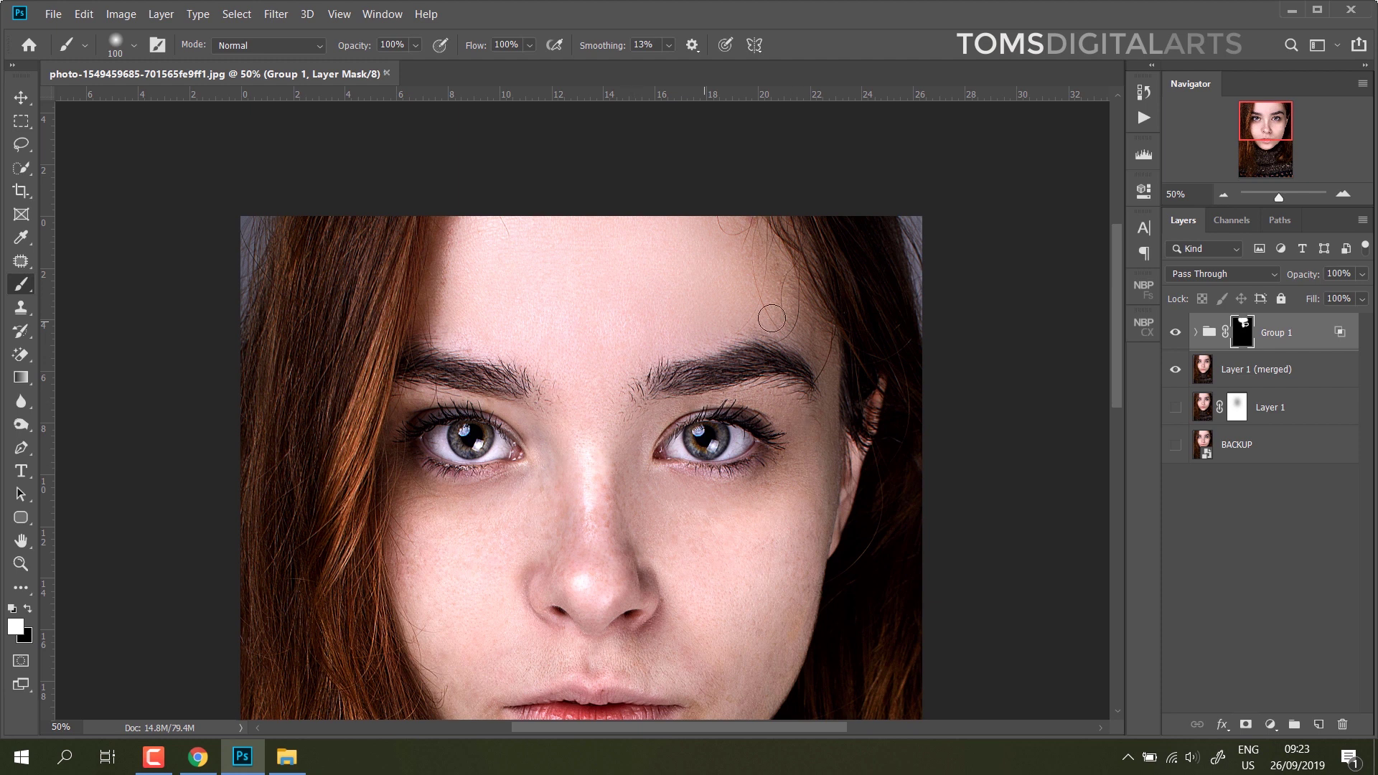
key("bracketright")
key("bracketright")
key("bracketright")
scroll(746, 524, "down", 3)
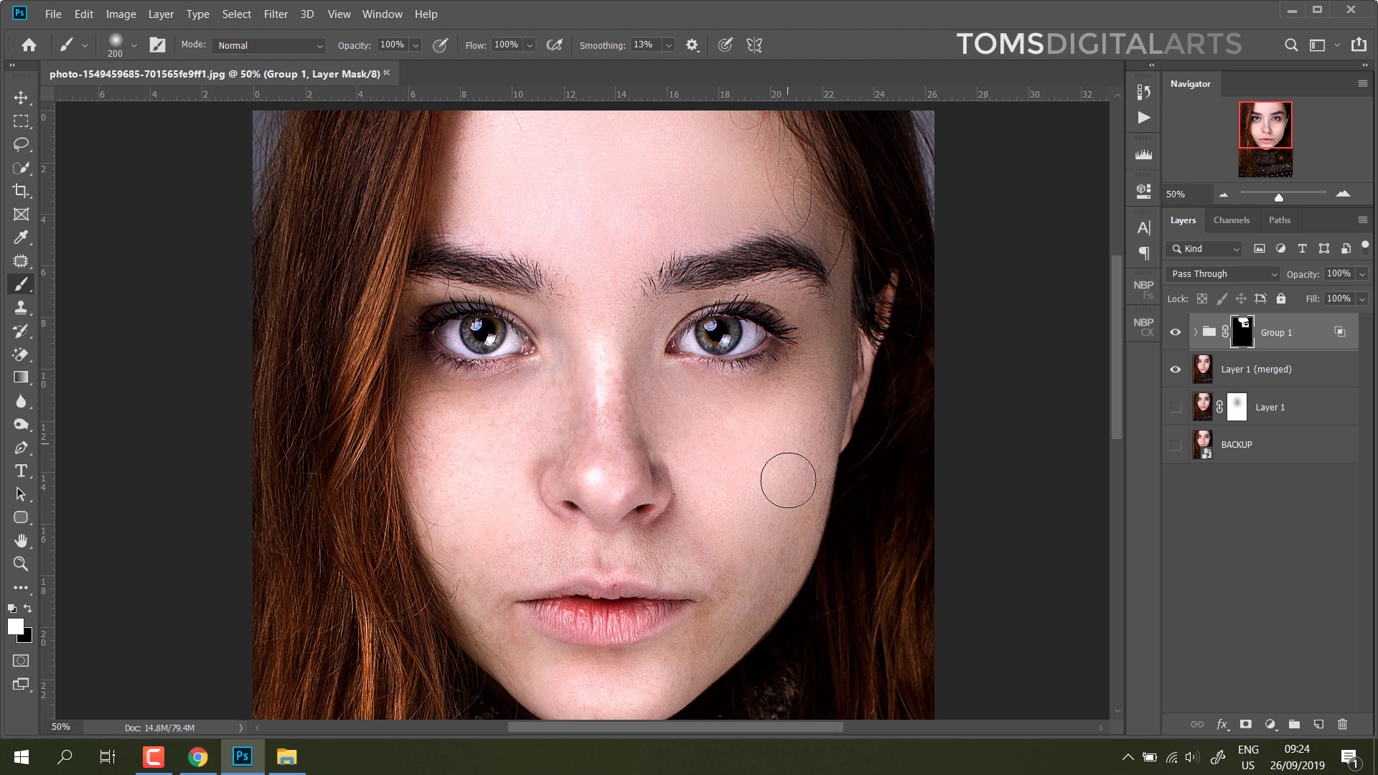
mouse_move(606, 394)
left_mouse_down()
mouse_move(560, 399)
mouse_move(449, 476)
mouse_move(474, 557)
left_mouse_up()
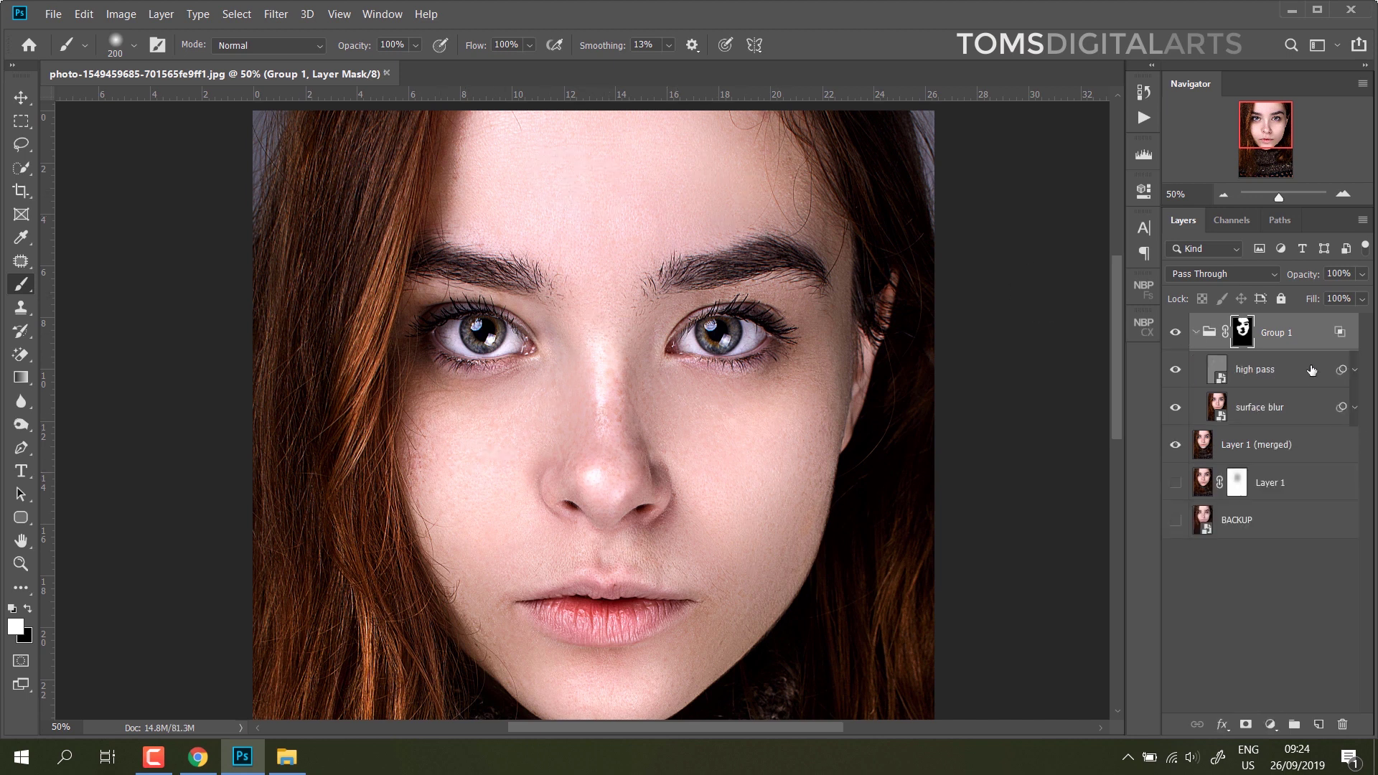
- Compare the face with and without Group 1's smoothing, leaving Layer 1 (merged) visible
left_click(1361, 275)
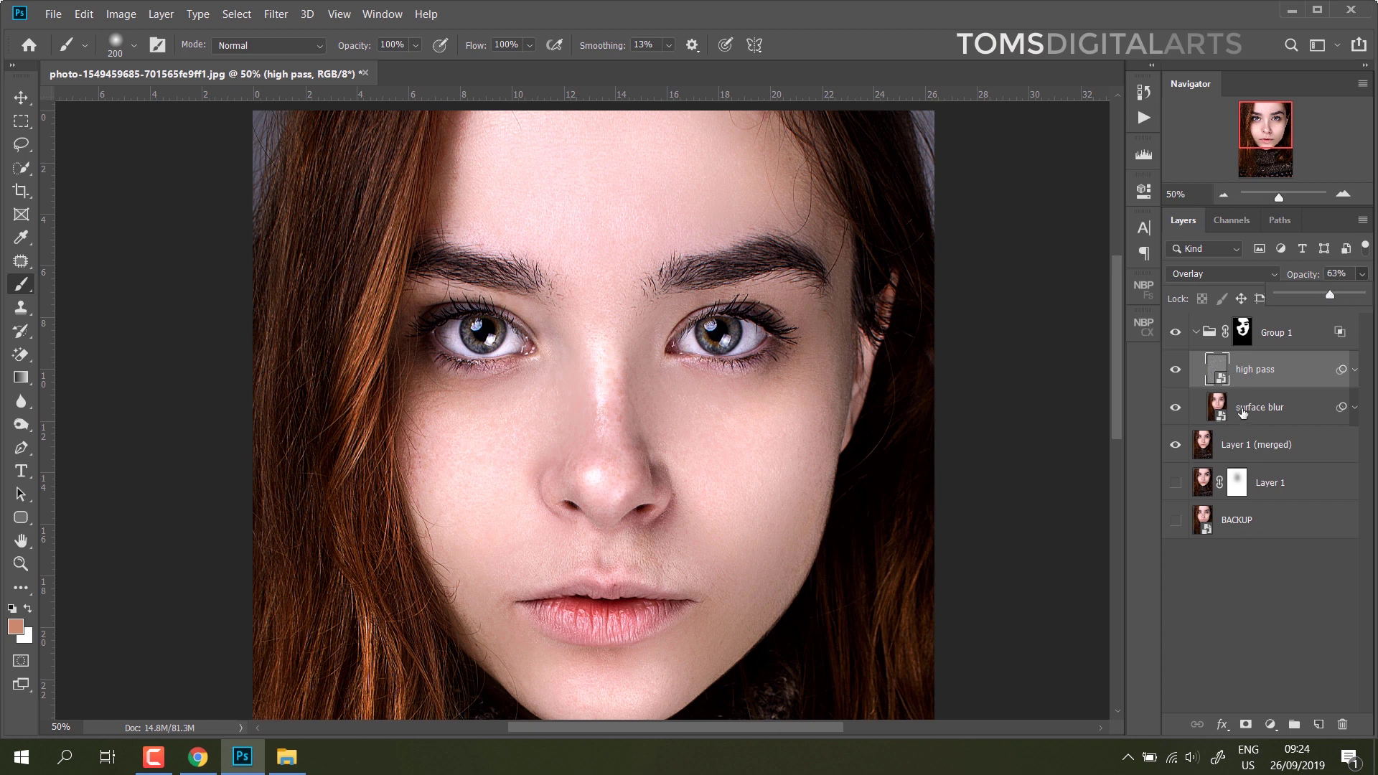
key("alt+bracketleft")
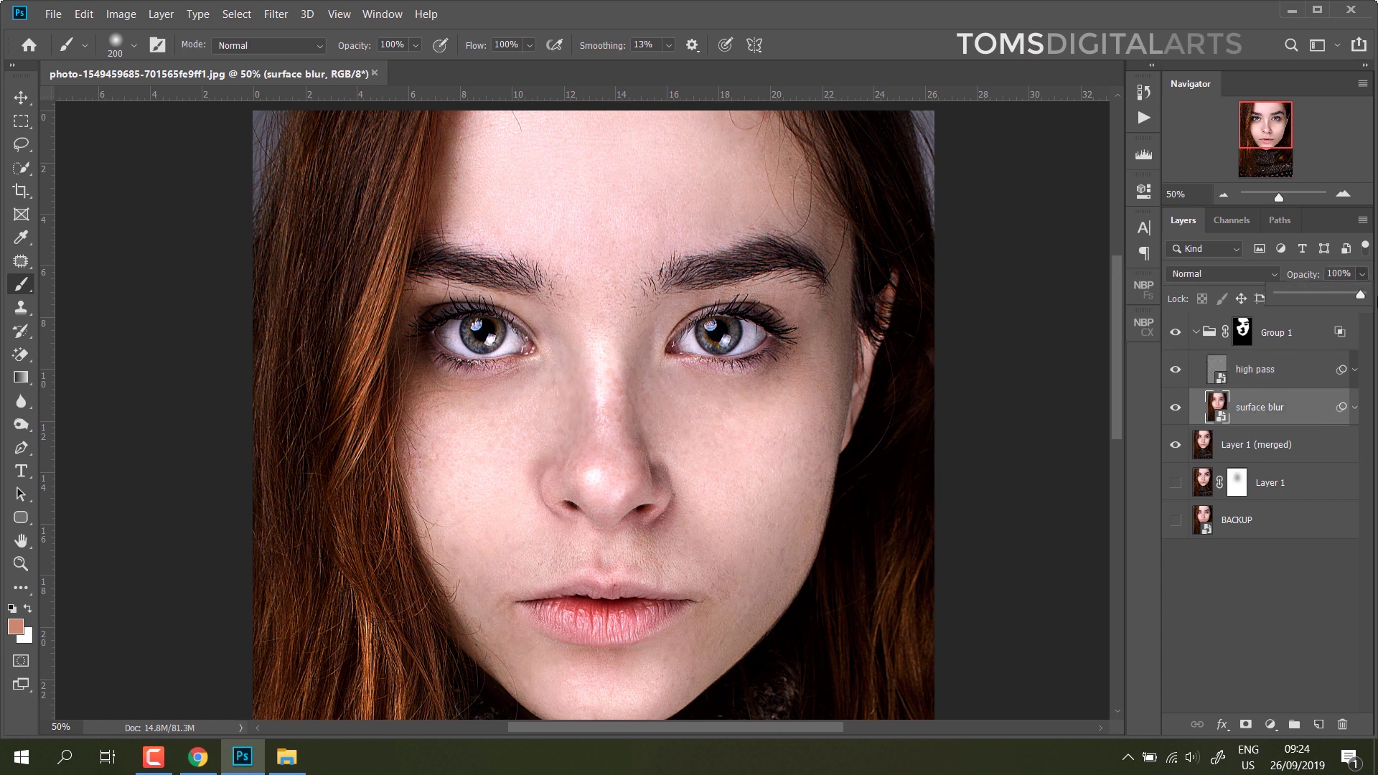
left_click(1302, 361)
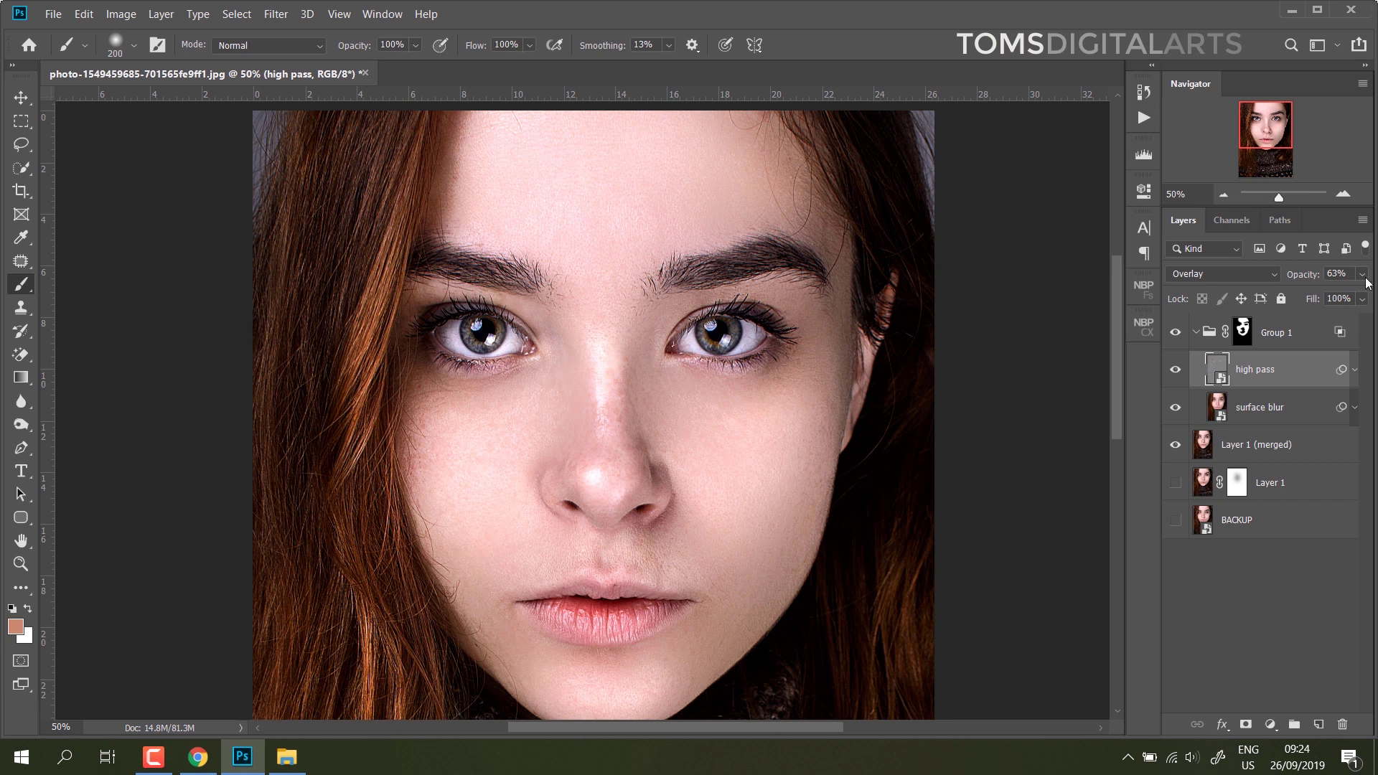
scroll(739, 567, "down", 1)
scroll(739, 568, "up", 2)
left_click(1195, 332)
left_click(1175, 332)
left_click(1174, 333)
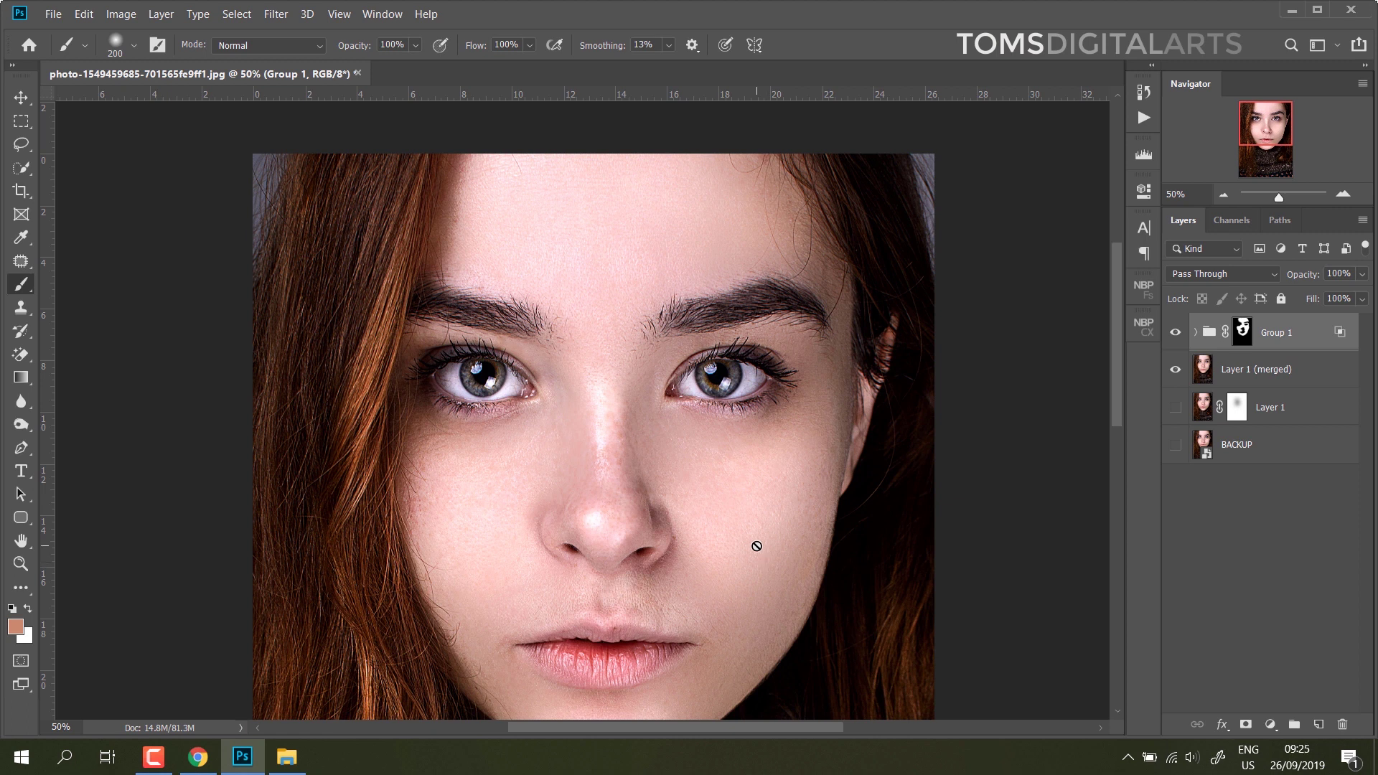
left_click(1175, 333)
left_click(1174, 371, "alt")
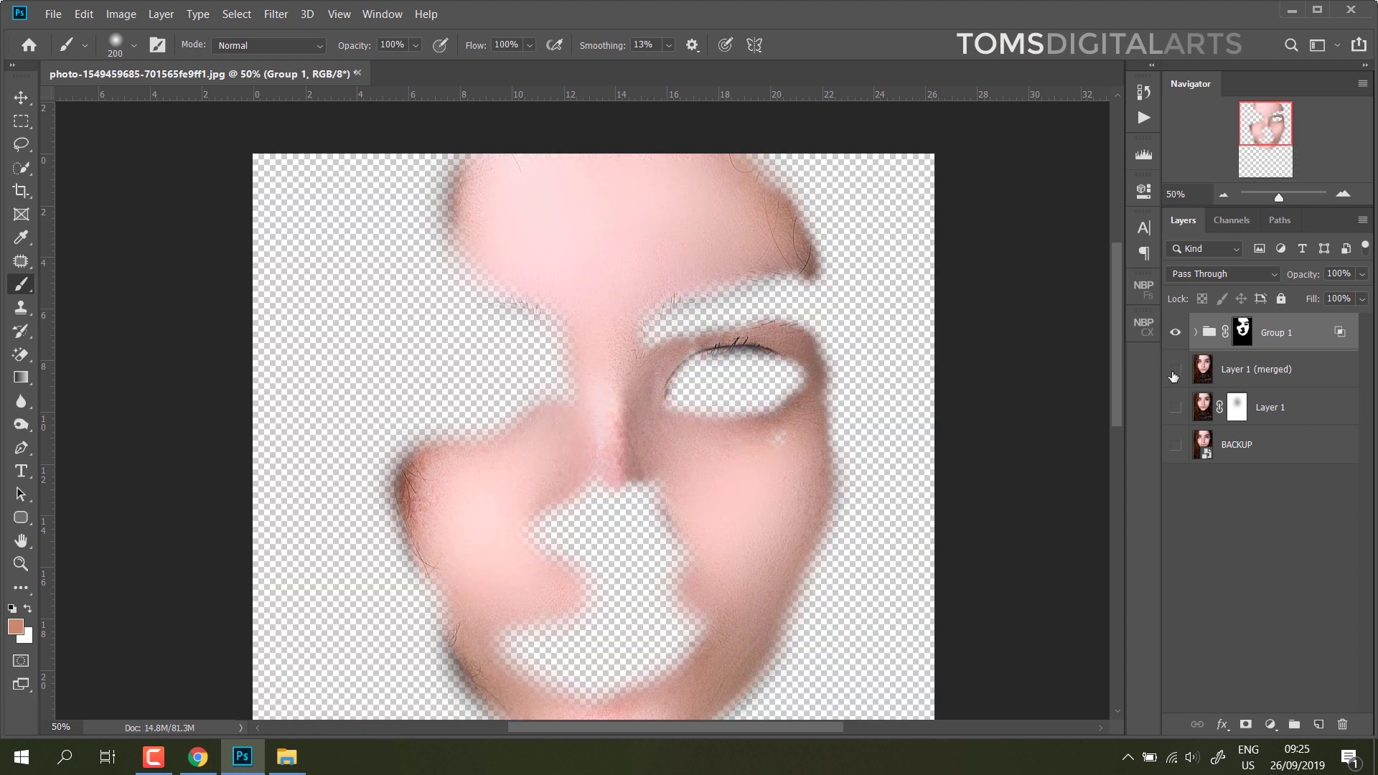
left_click(1173, 371, "alt")
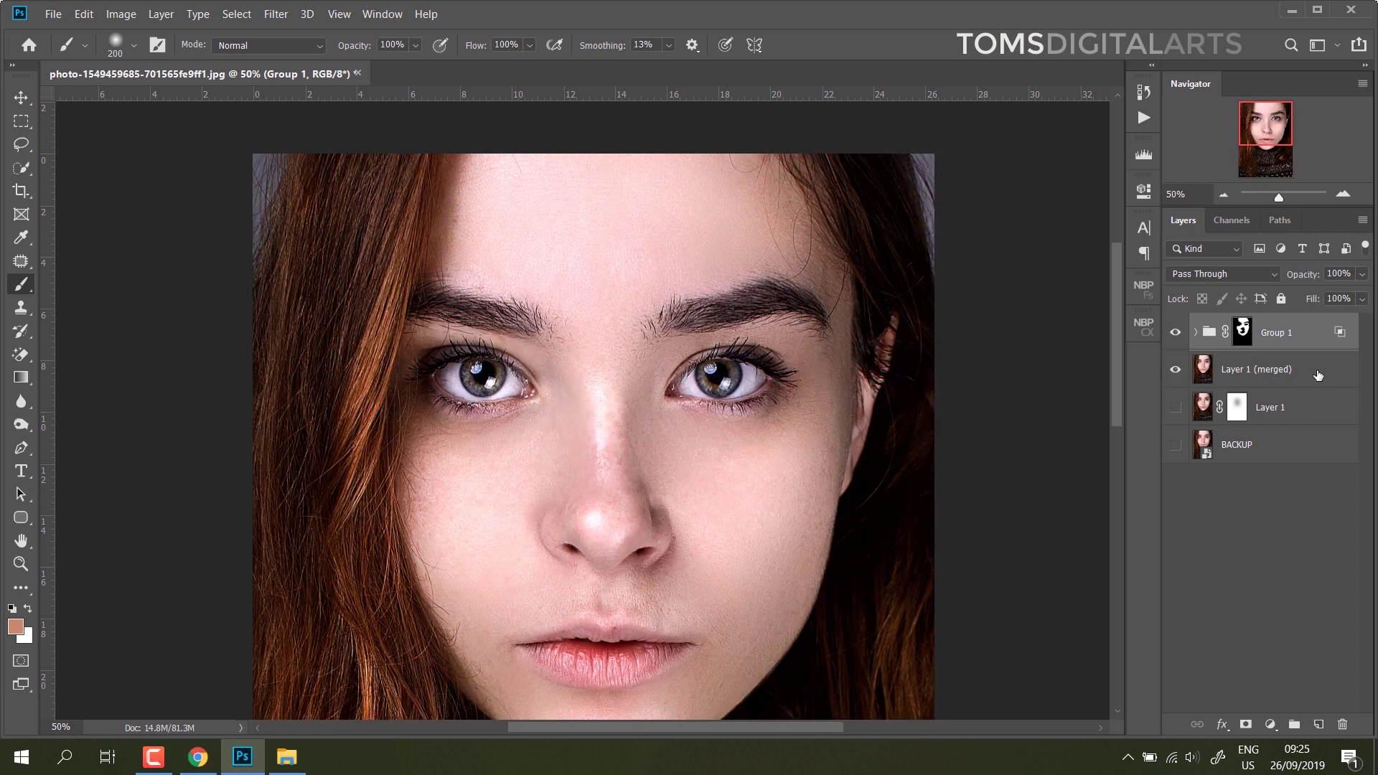
- Group Group 1 and Layer 1 (merged) into a group named 'skin done'
left_click(1319, 375, "shift")
left_click(1294, 724)
double_click(1248, 323)
type("skin done")
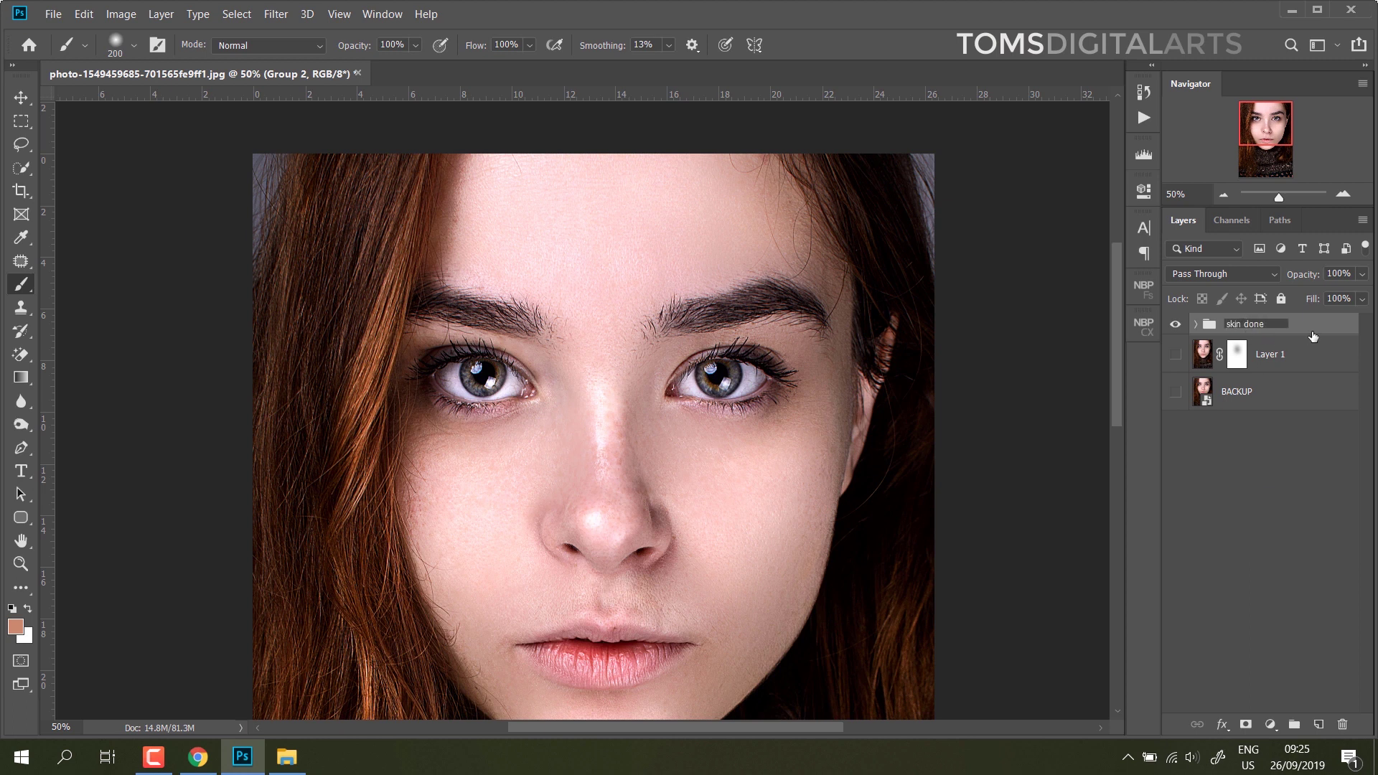
key("Return")
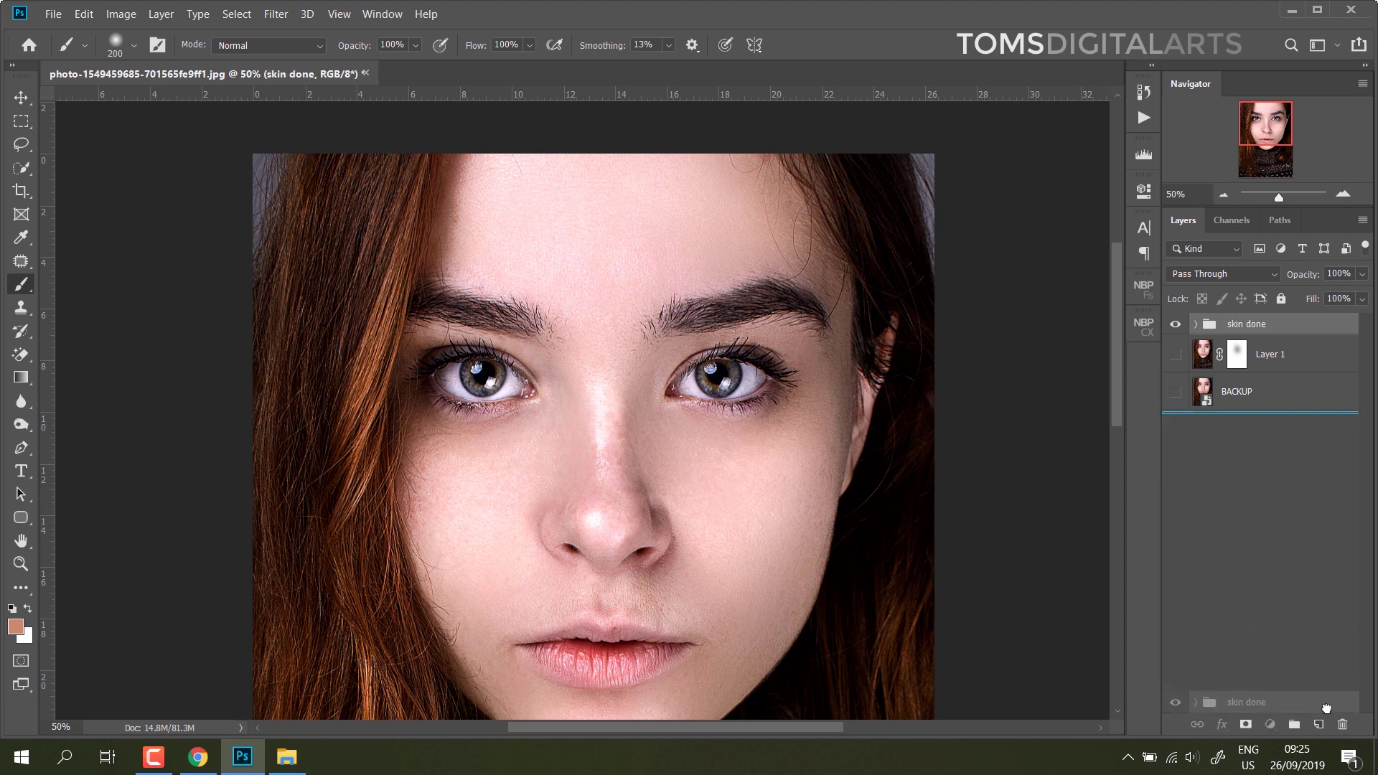
- Duplicate 'skin done', merge the copy into one layer, and name it 'nose skin'
key("ctrl+j")
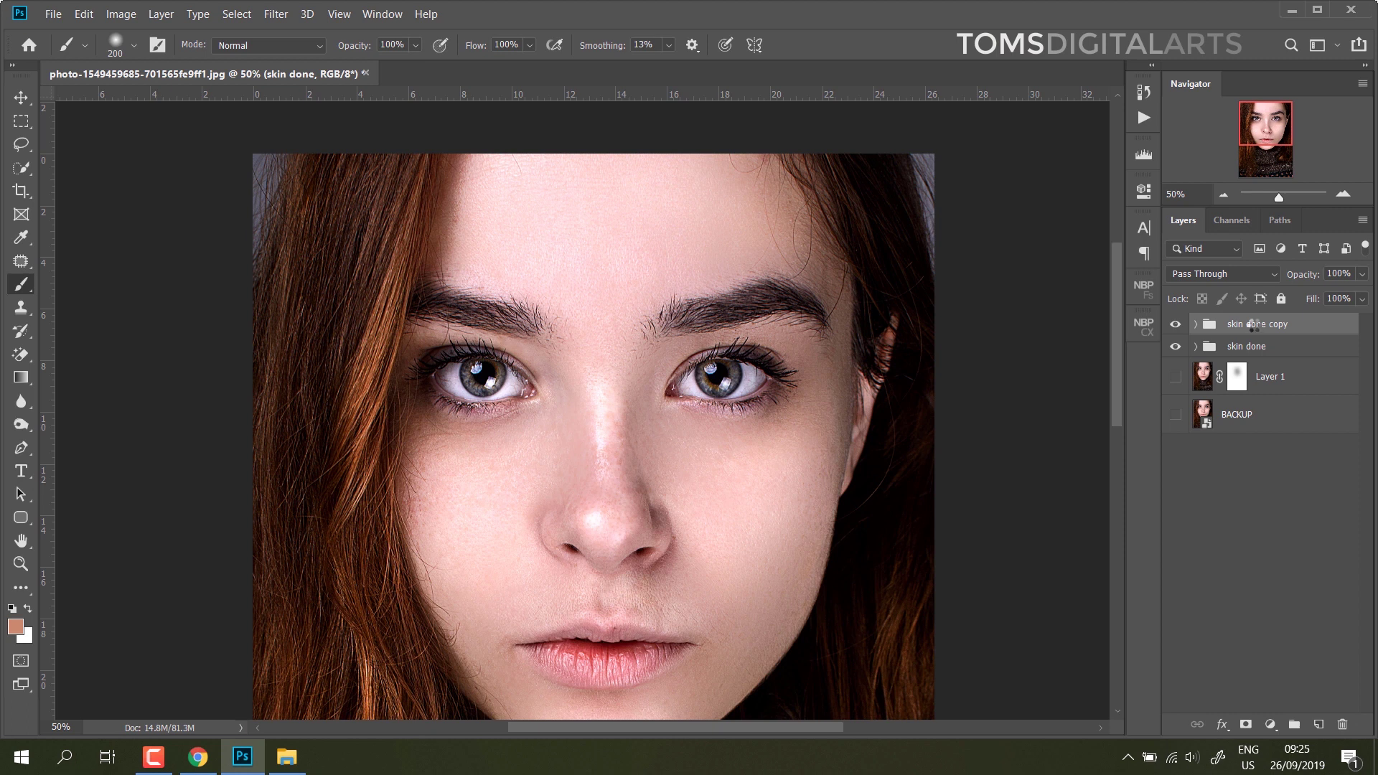
key("ctrl+e")
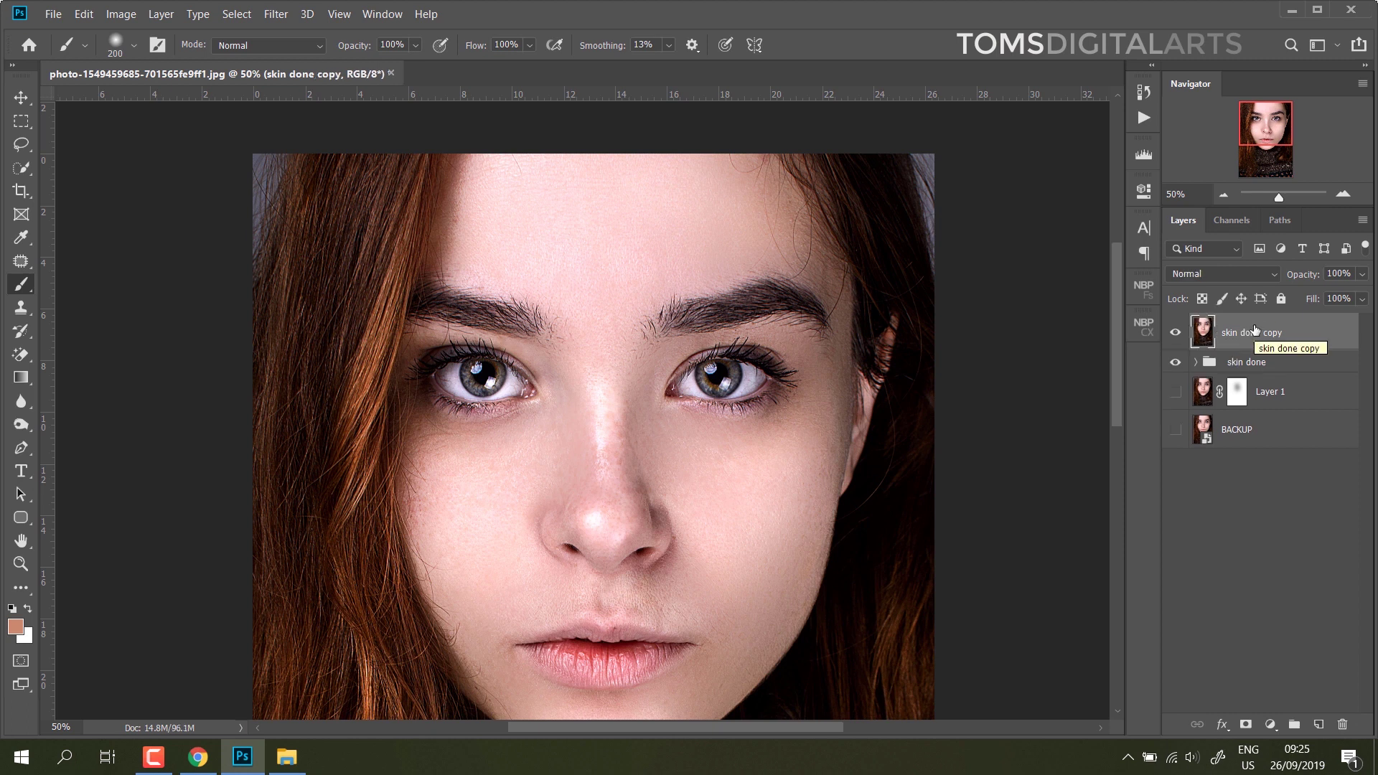
double_click(1249, 333)
type("nose skin")
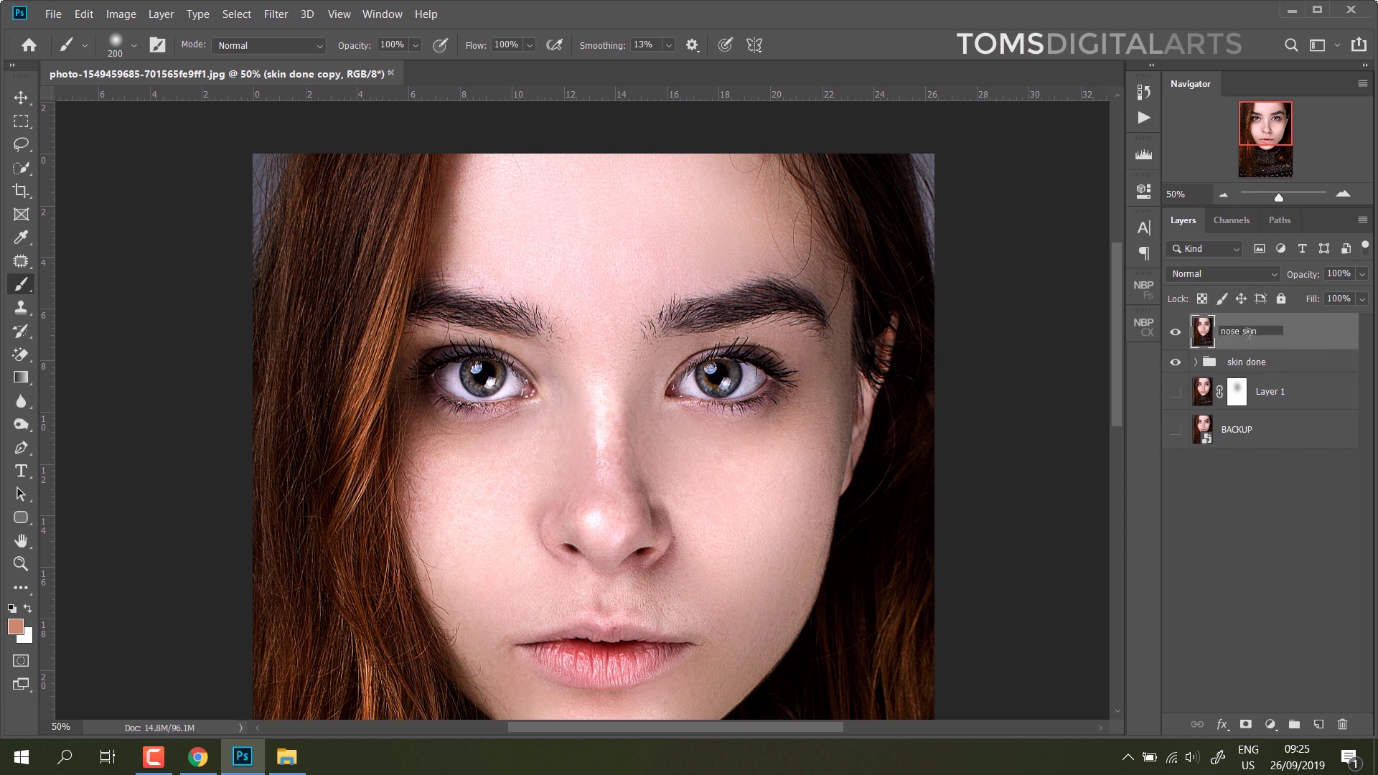
key("Return")
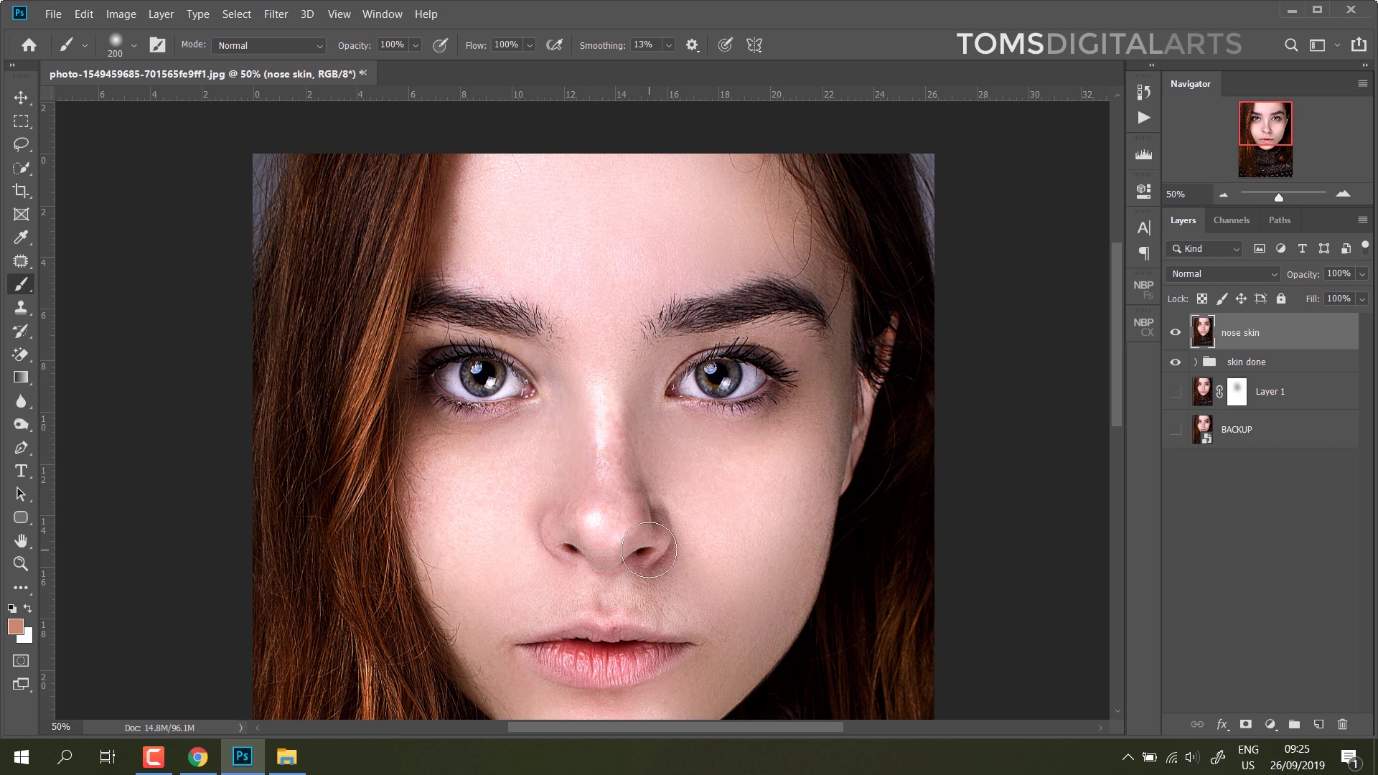
- Give 'nose skin' a black mask with a white-filled oval over the nose
key("m")
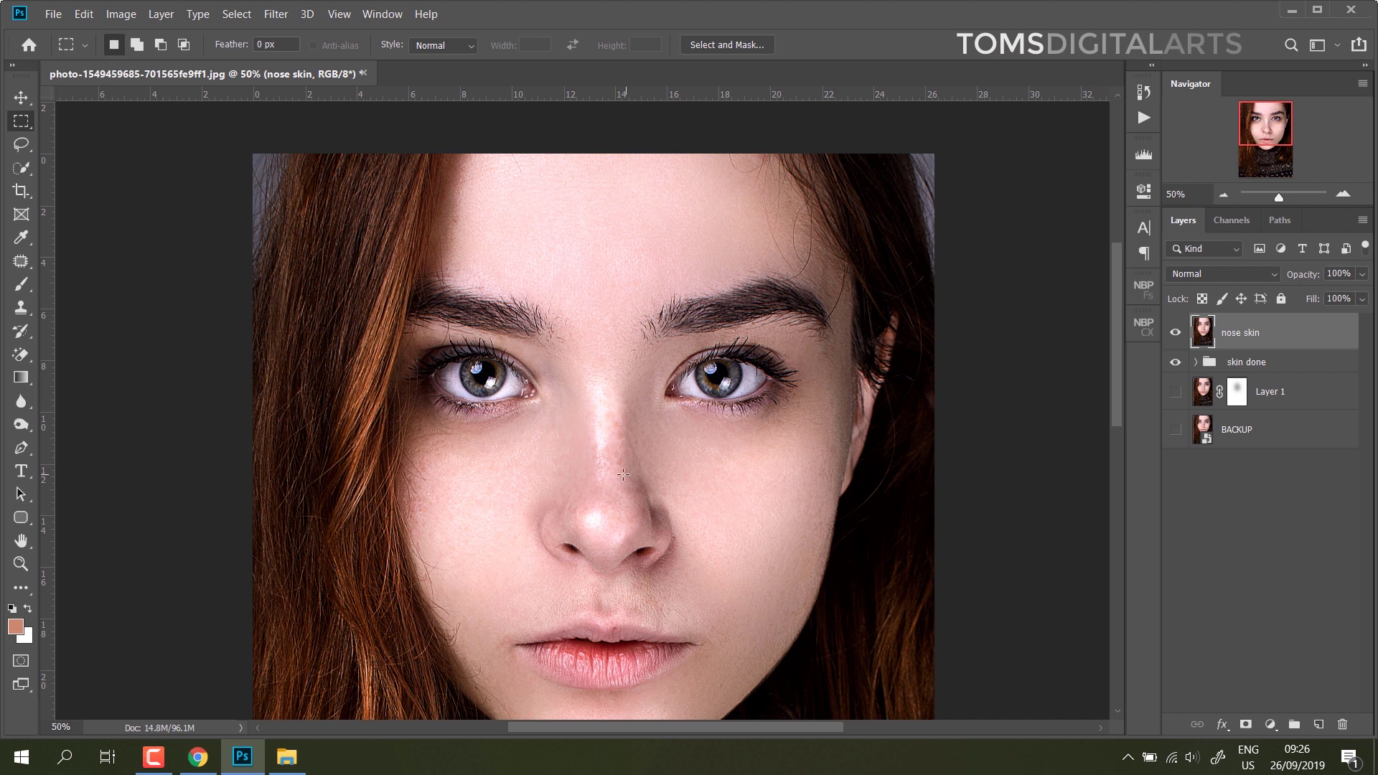
right_click(28, 122)
left_click(86, 154)
left_click(1246, 725, "alt")
key("d")
left_click_drag(555, 321, 635, 438)
right_click(635, 435)
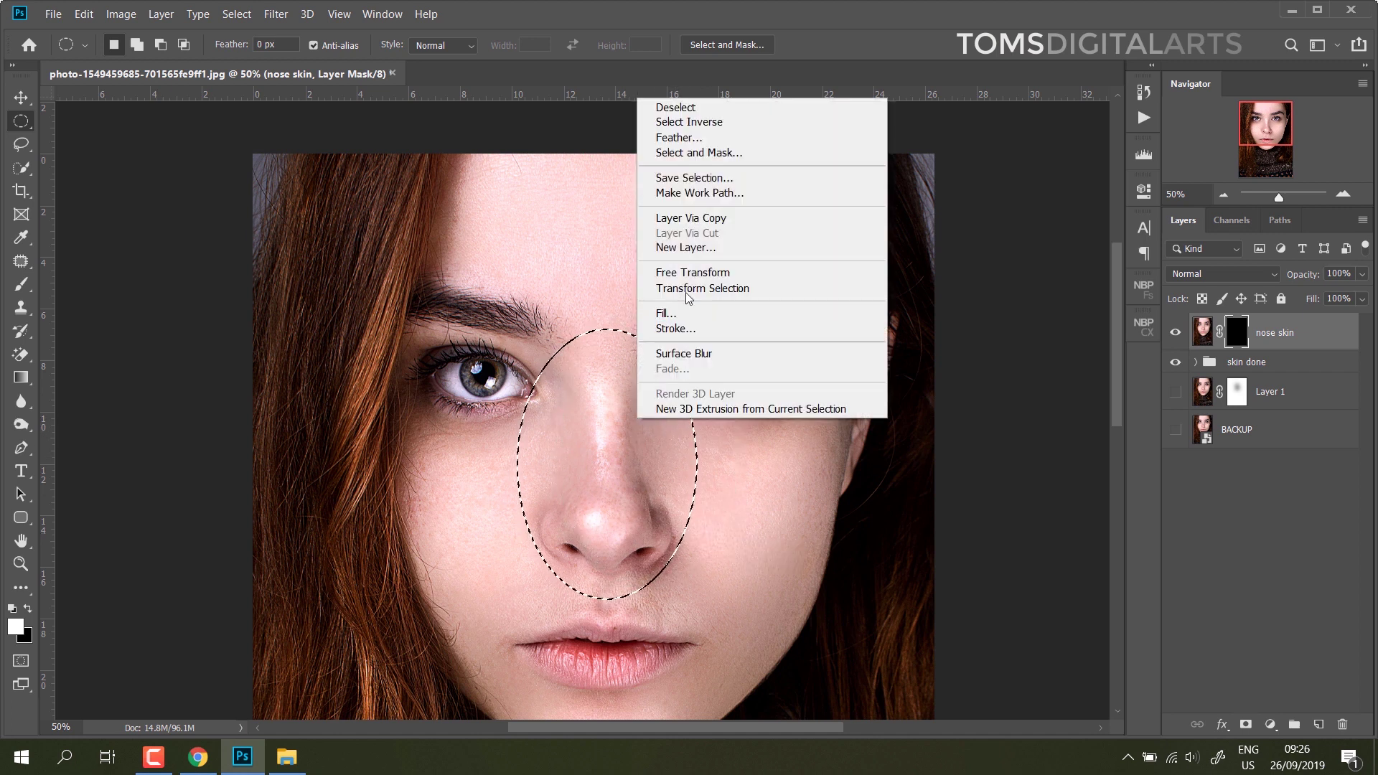
left_click(676, 325)
left_click(809, 268)
key("ctrl+d")
- Target the layer's pixels and zoom in on the nose and eyes
left_click(1202, 332)
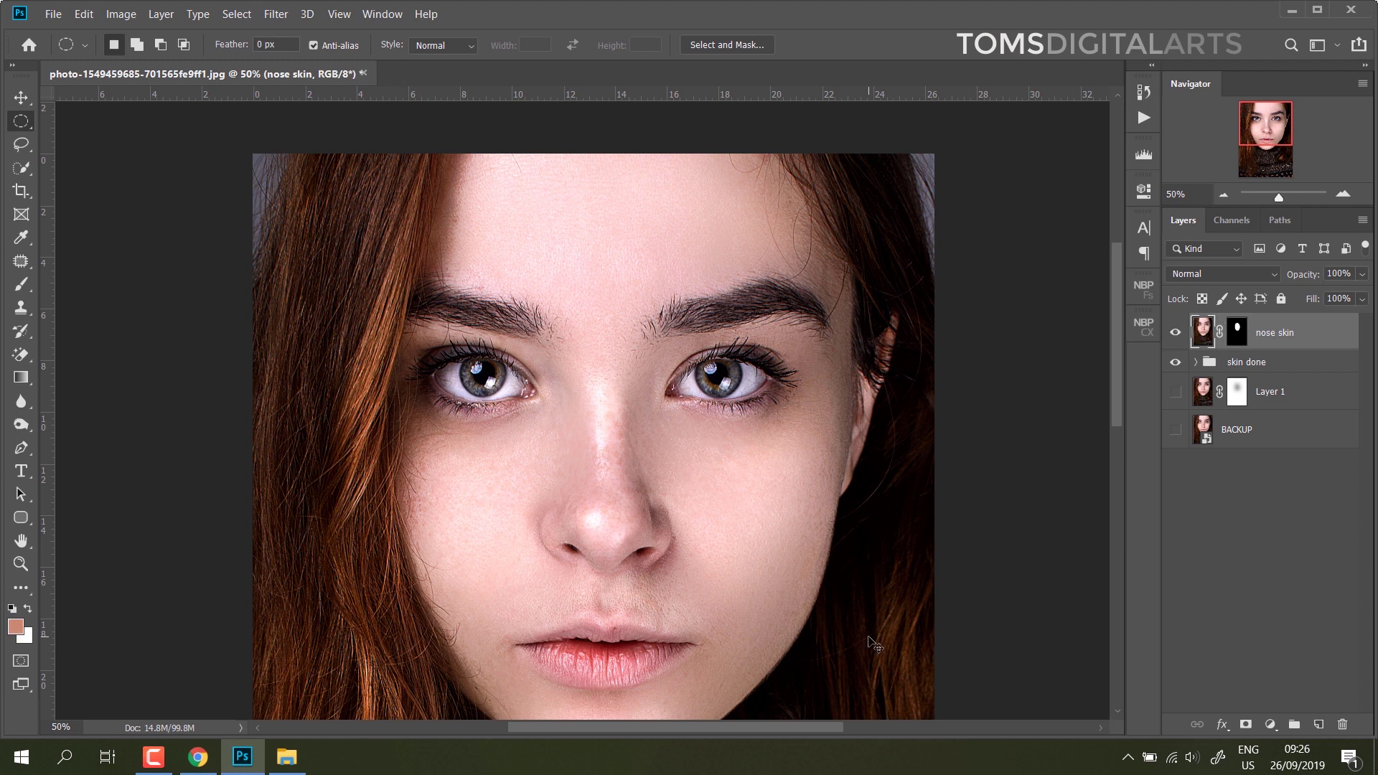
key("ctrl+plus")
key("ctrl+plus")
key("ctrl+plus")
mouse_move(876, 637)
left_mouse_down()
mouse_move(741, 292)
mouse_move(670, 421)
left_mouse_up()
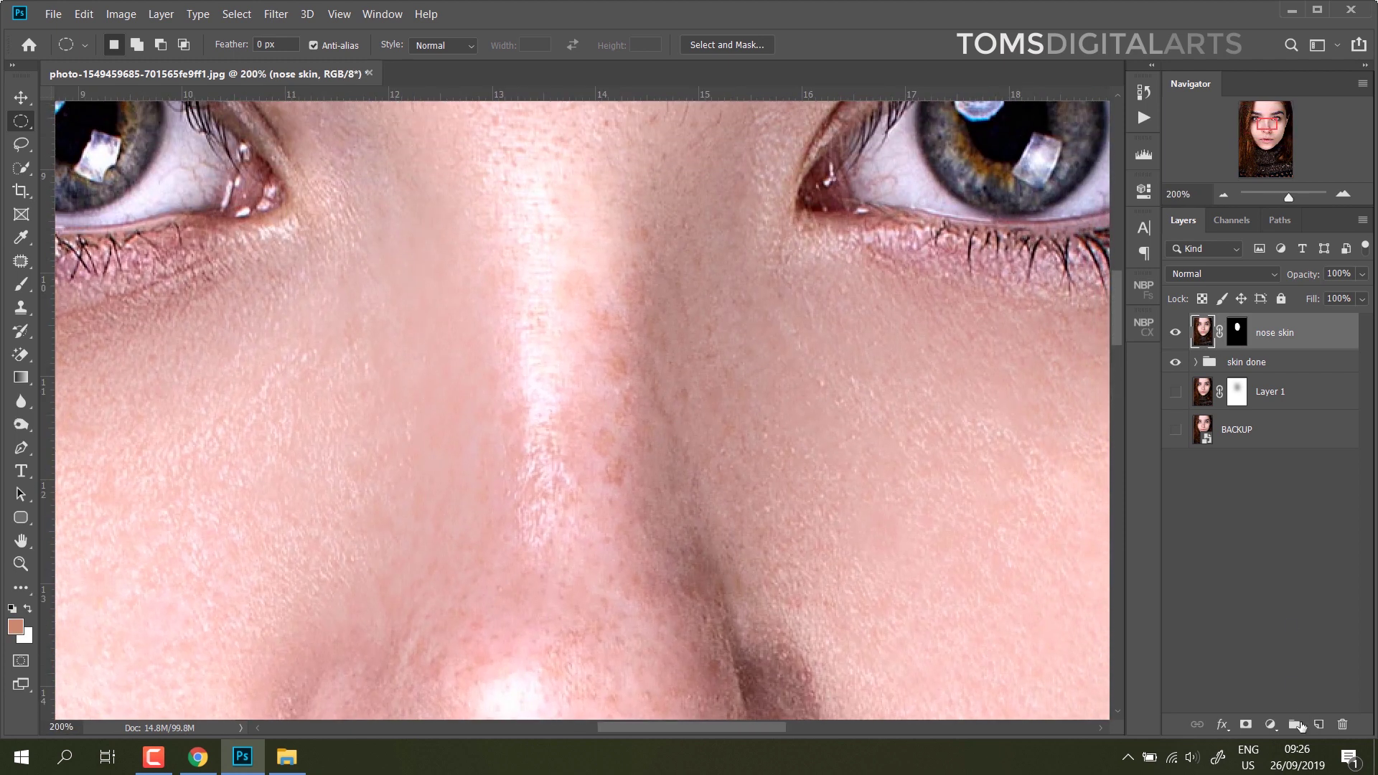
left_click_drag(732, 455, 754, 400)
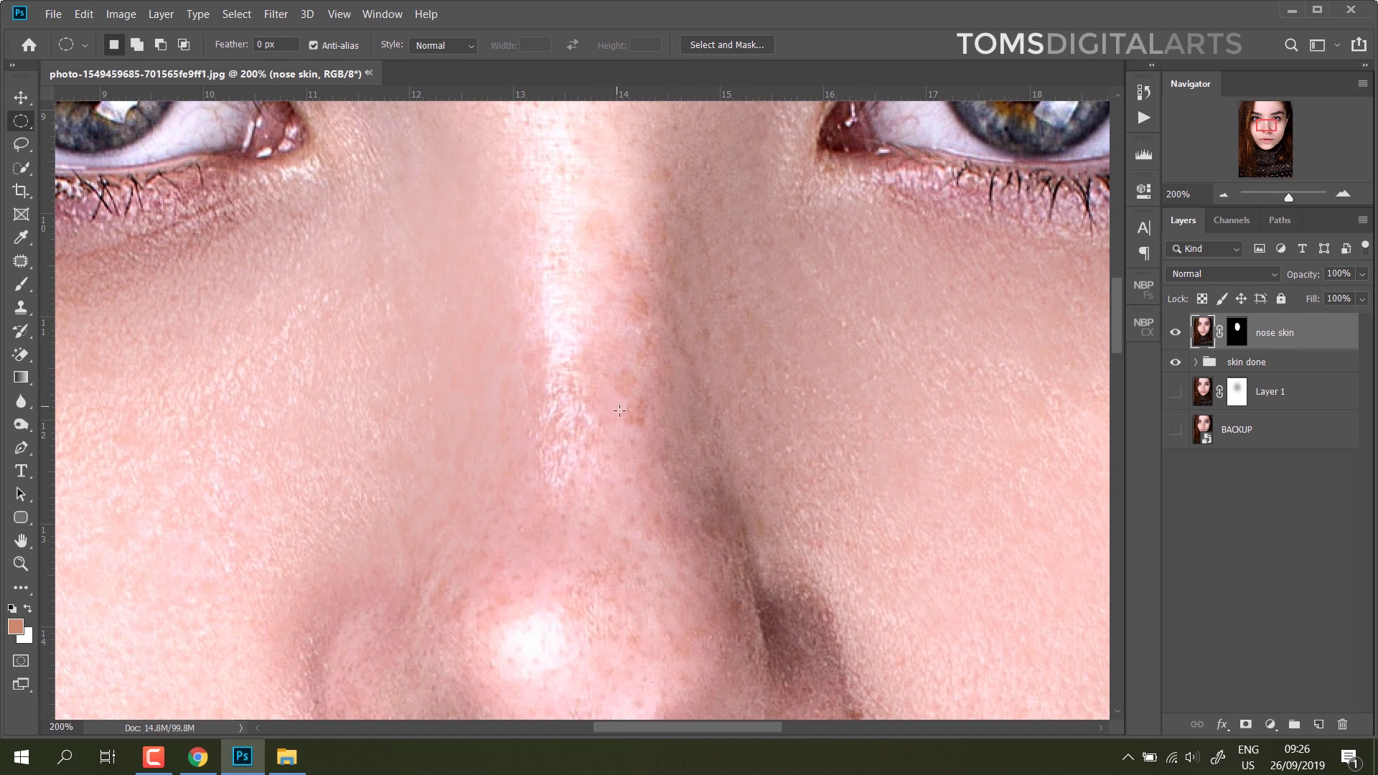
left_click(1270, 725)
- Add a Black & White adjustment layer on top and make 'nose skin' the active layer
left_click(1261, 589)
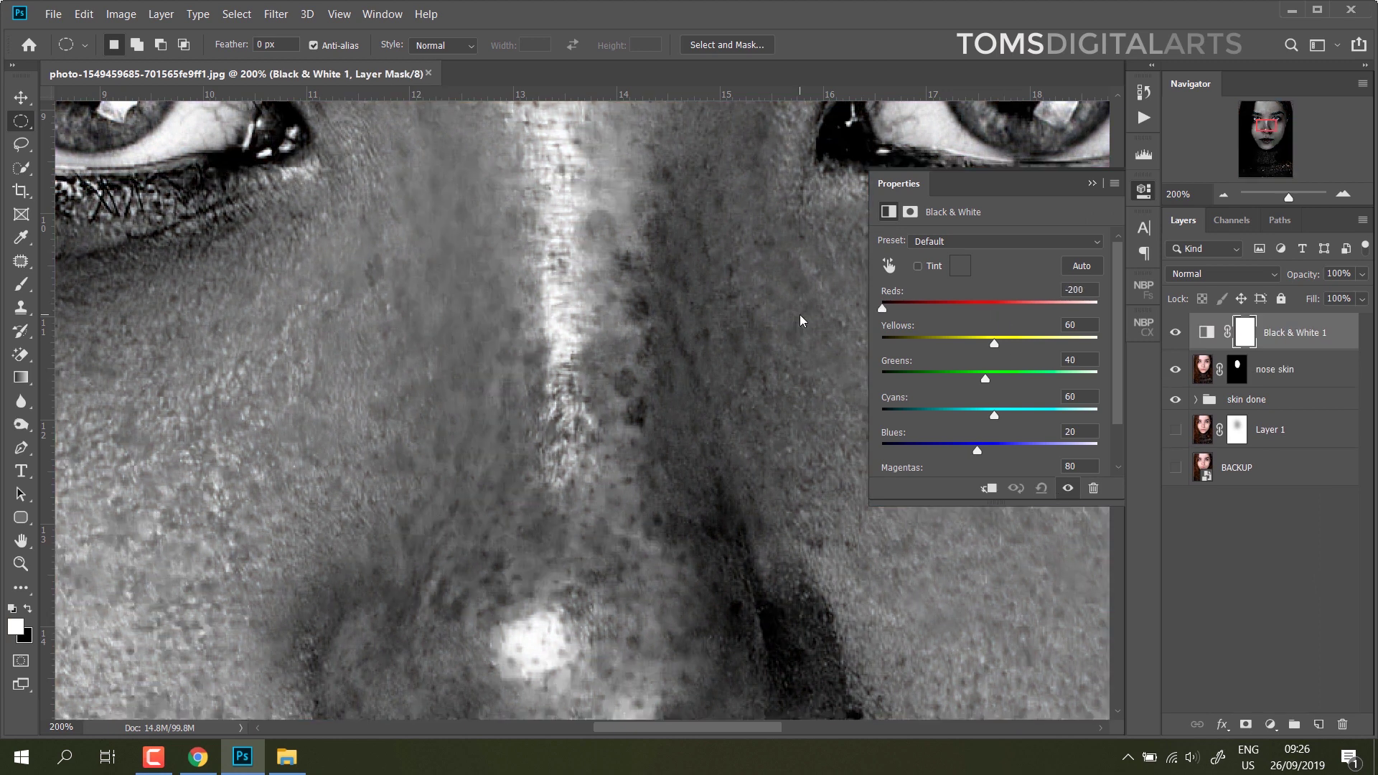
key("ctrl+2")
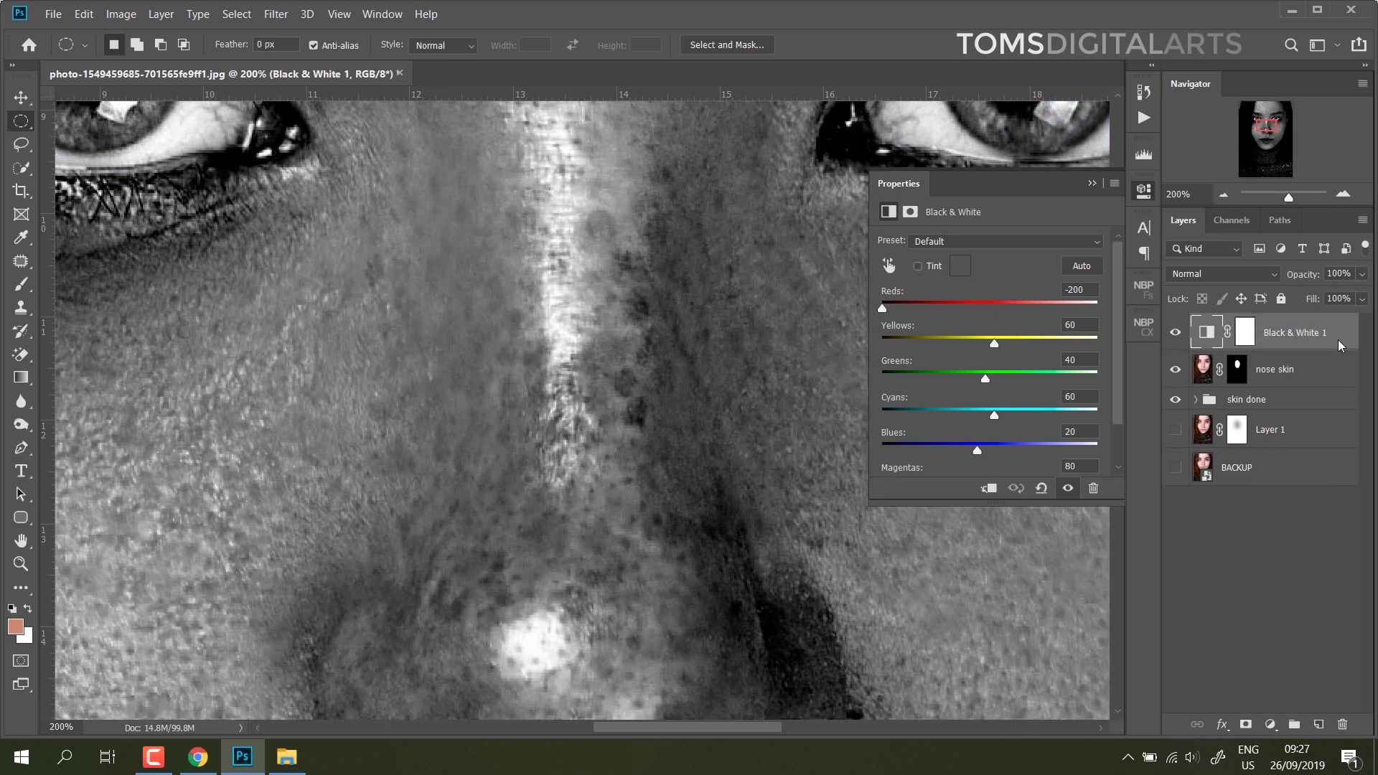
left_click(1143, 193)
left_click(1195, 369)
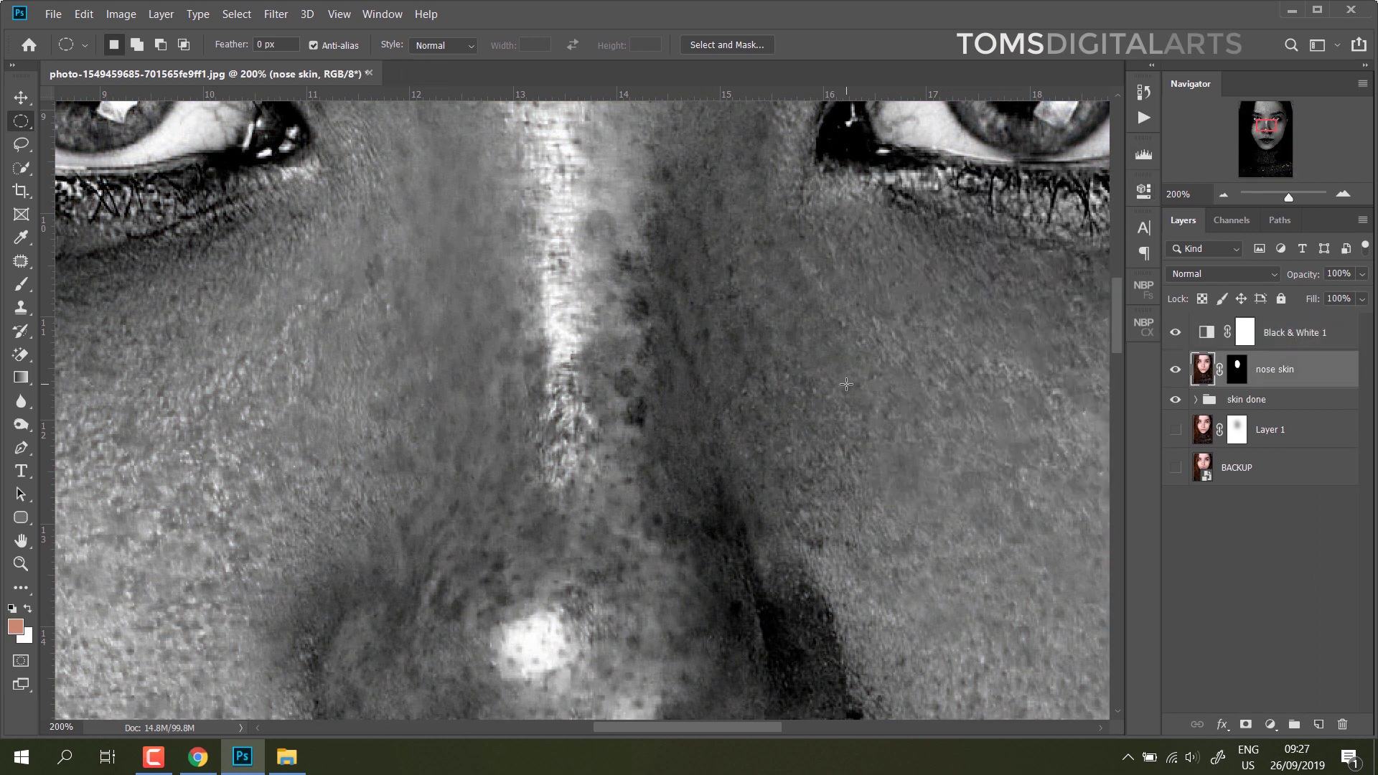
- Heal the dark spots along the nose ridge with the Healing Brush, sampling clean skin
left_click(21, 261)
left_click(74, 279)
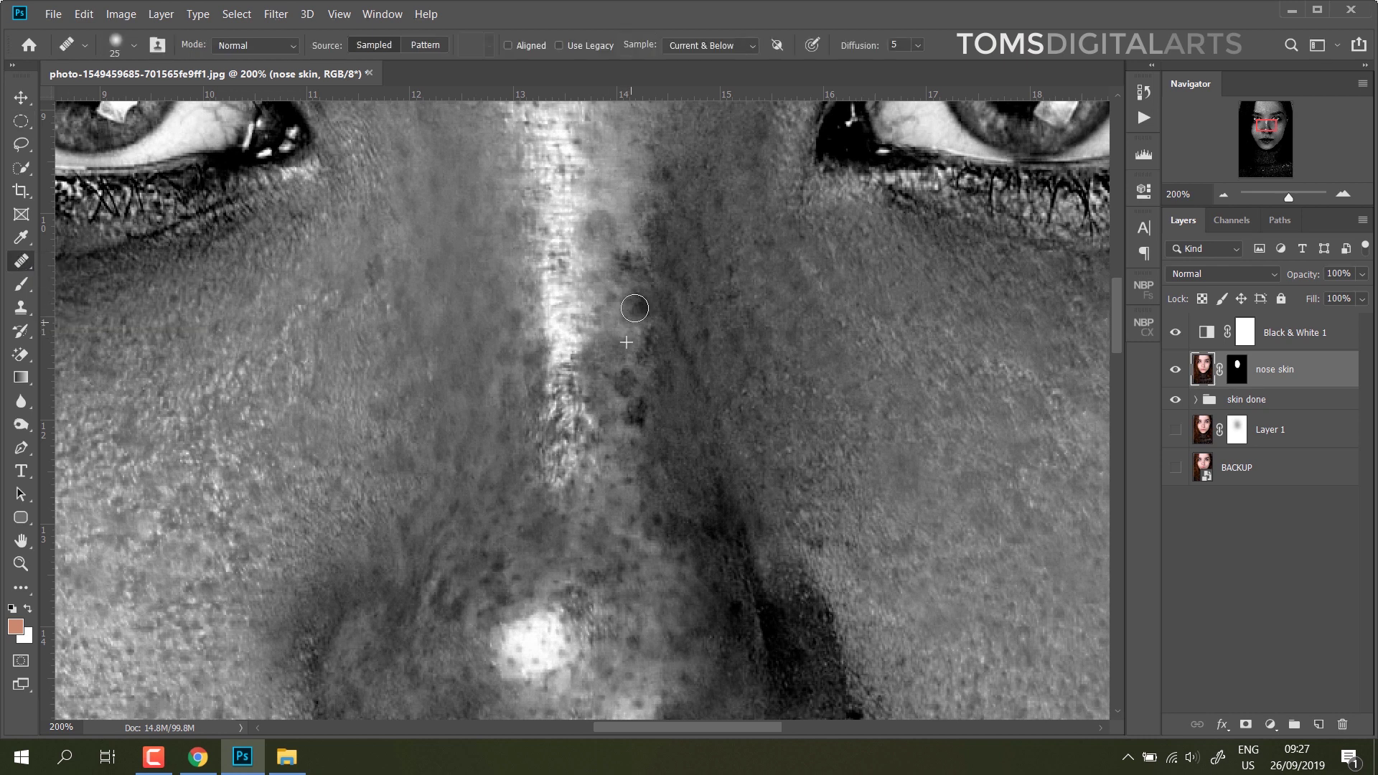
left_click(637, 307)
left_click_drag(601, 227, 609, 208)
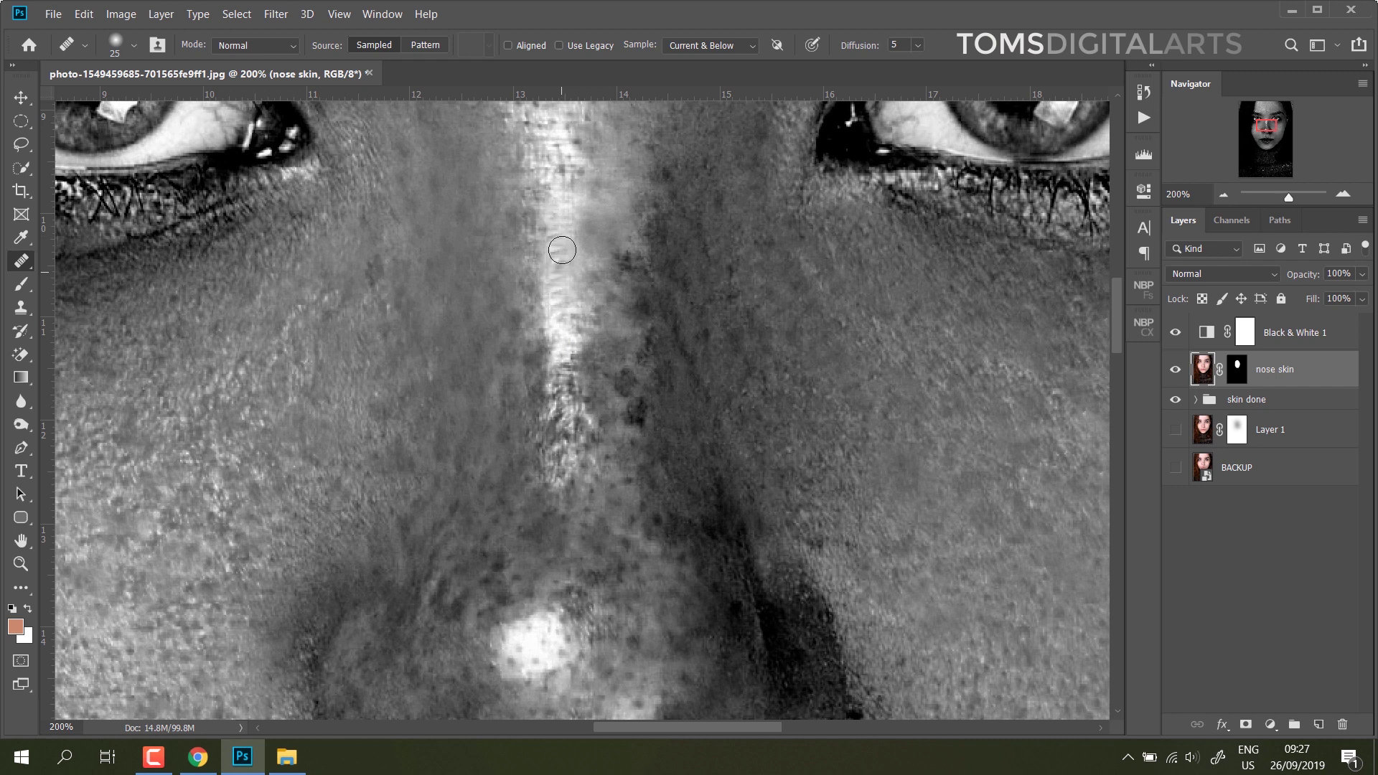
left_click_drag(609, 215, 625, 343)
left_click_drag(582, 284, 587, 400)
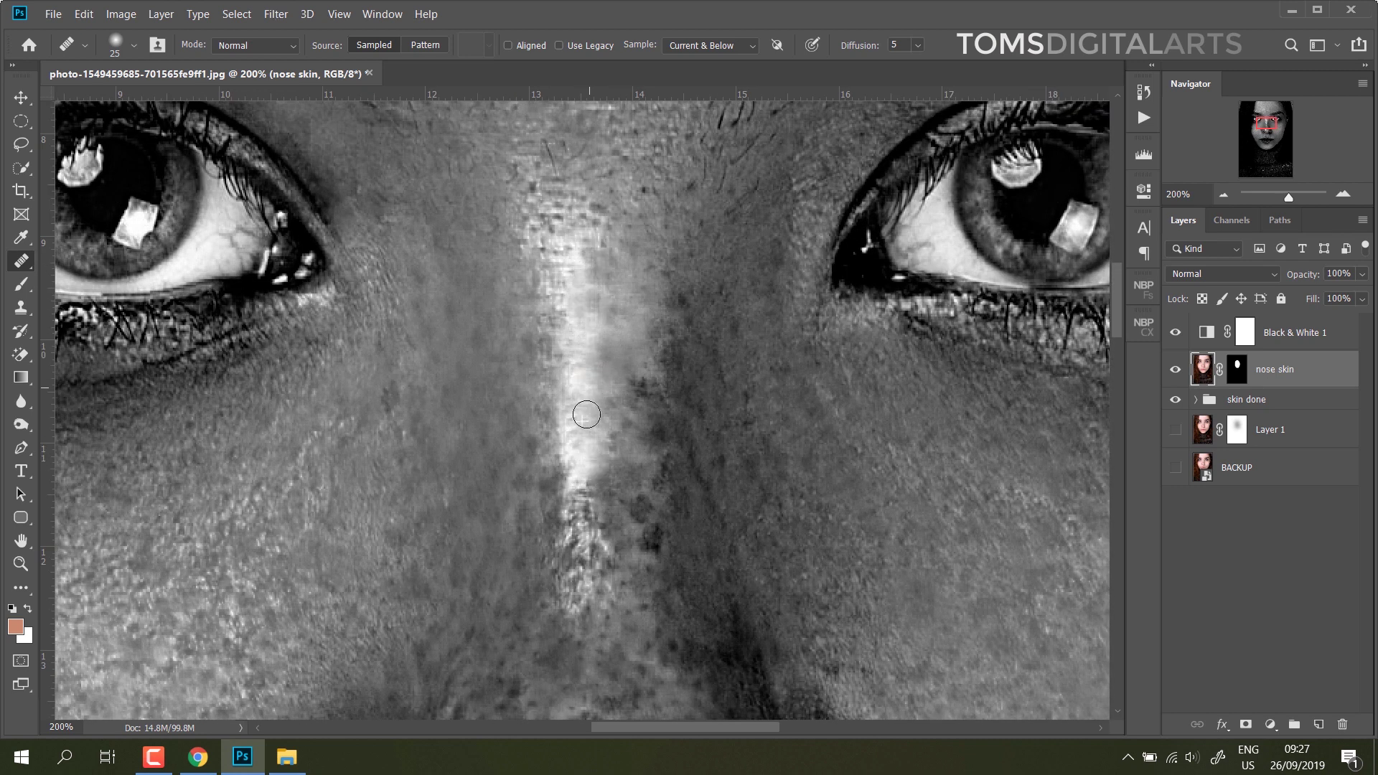
mouse_move(661, 527)
left_mouse_down()
mouse_move(678, 372)
mouse_move(659, 523)
left_mouse_up()
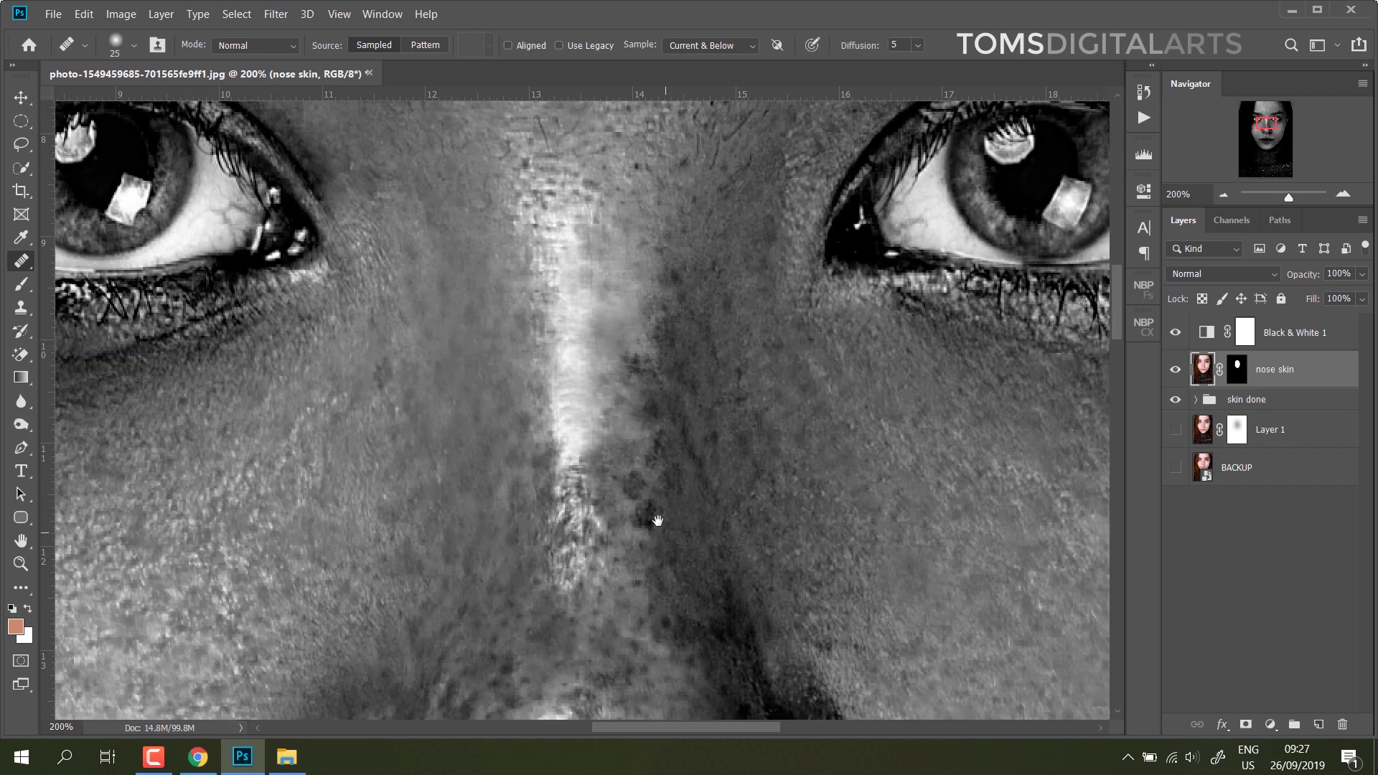
right_click(20, 260)
left_click(75, 295)
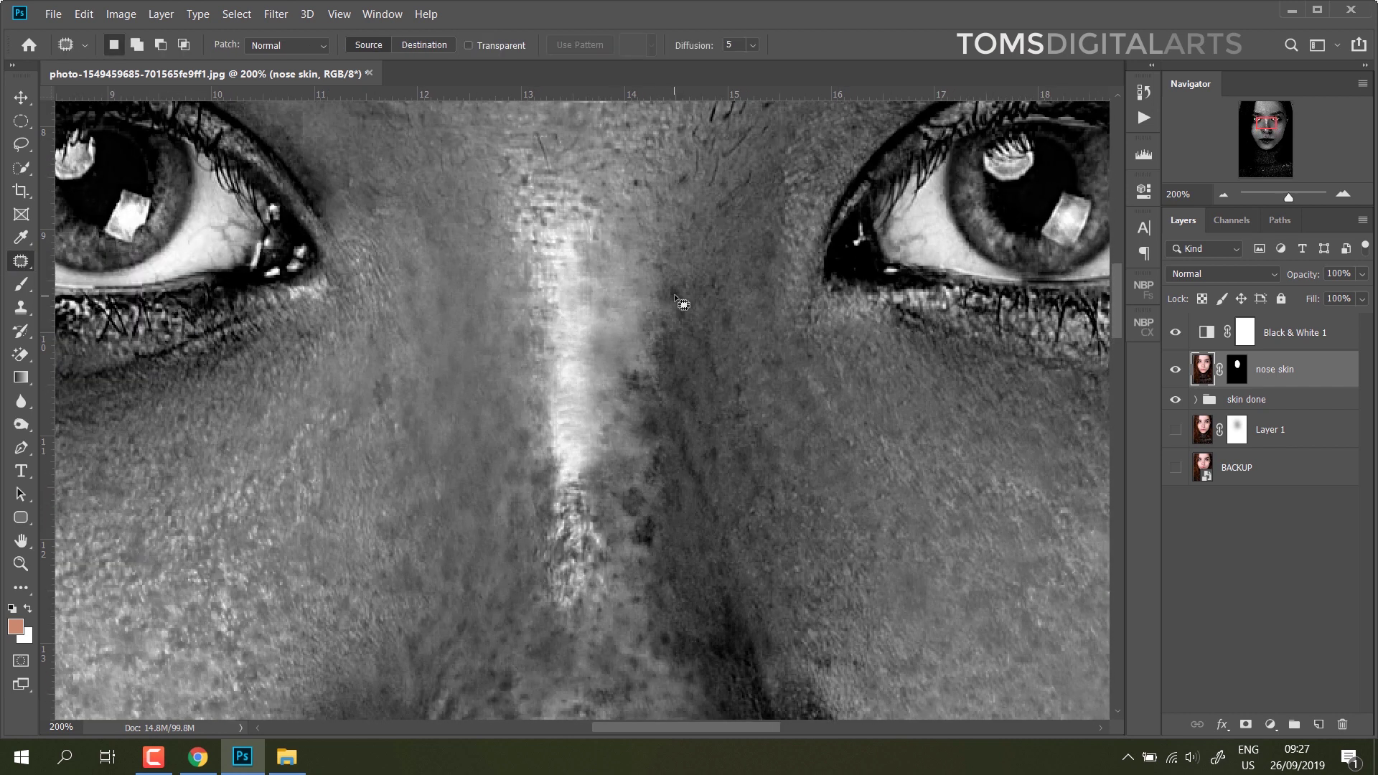
- Patch the first blotchy areas beside the nose with cleaner nearby skin
left_click_drag(691, 304, 671, 279)
mouse_move(658, 418)
left_mouse_down()
mouse_move(760, 420)
mouse_move(873, 489)
left_mouse_up()
key("ctrl+d")
key("ctrl+shift+d")
left_click_drag(669, 439, 749, 443)
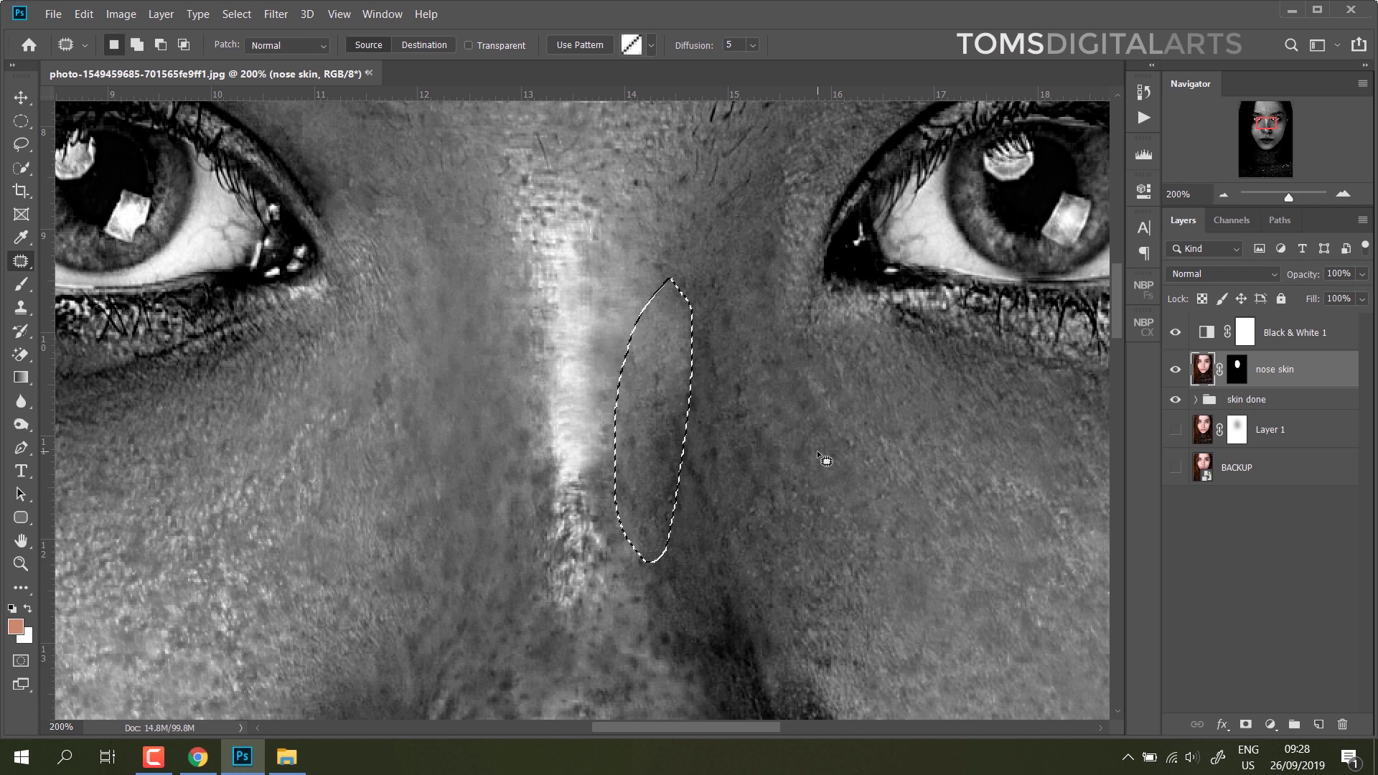
key("ctrl+d")
left_click_drag(739, 379, 734, 413)
key("ctrl+d")
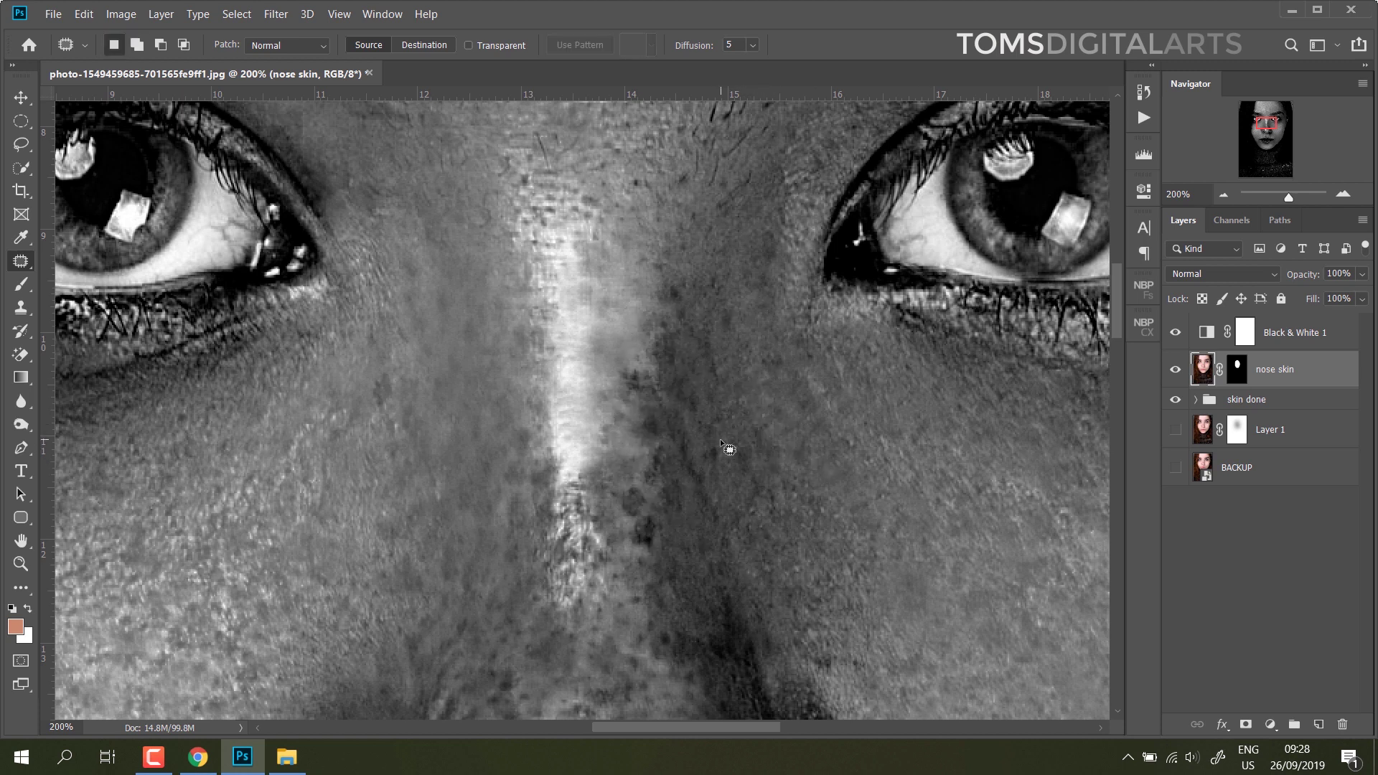
left_click_drag(716, 356, 718, 359)
mouse_move(727, 307)
left_mouse_down()
mouse_move(736, 385)
mouse_move(710, 391)
mouse_move(749, 441)
mouse_move(686, 459)
mouse_move(745, 431)
mouse_move(679, 279)
mouse_move(738, 359)
left_mouse_up()
key("ctrl+d")
- Patch several more blotchy spots beside and right of the nose
key("ctrl+d")
key("ctrl+d")
key("ctrl+d")
mouse_move(726, 273)
left_mouse_down()
mouse_move(725, 286)
mouse_move(723, 274)
left_mouse_up()
mouse_move(746, 326)
left_mouse_down()
mouse_move(726, 330)
mouse_move(717, 431)
left_mouse_up()
key("ctrl+d")
left_click_drag(689, 384, 691, 368)
mouse_move(687, 387)
left_mouse_down()
mouse_move(718, 455)
mouse_move(685, 409)
mouse_move(713, 477)
mouse_move(704, 495)
mouse_move(714, 444)
mouse_move(733, 439)
mouse_move(719, 515)
left_mouse_up()
key("ctrl+d")
key("ctrl+d")
key("ctrl+d")
mouse_move(782, 477)
left_mouse_down()
mouse_move(731, 465)
mouse_move(740, 475)
left_mouse_up()
key("ctrl+d")
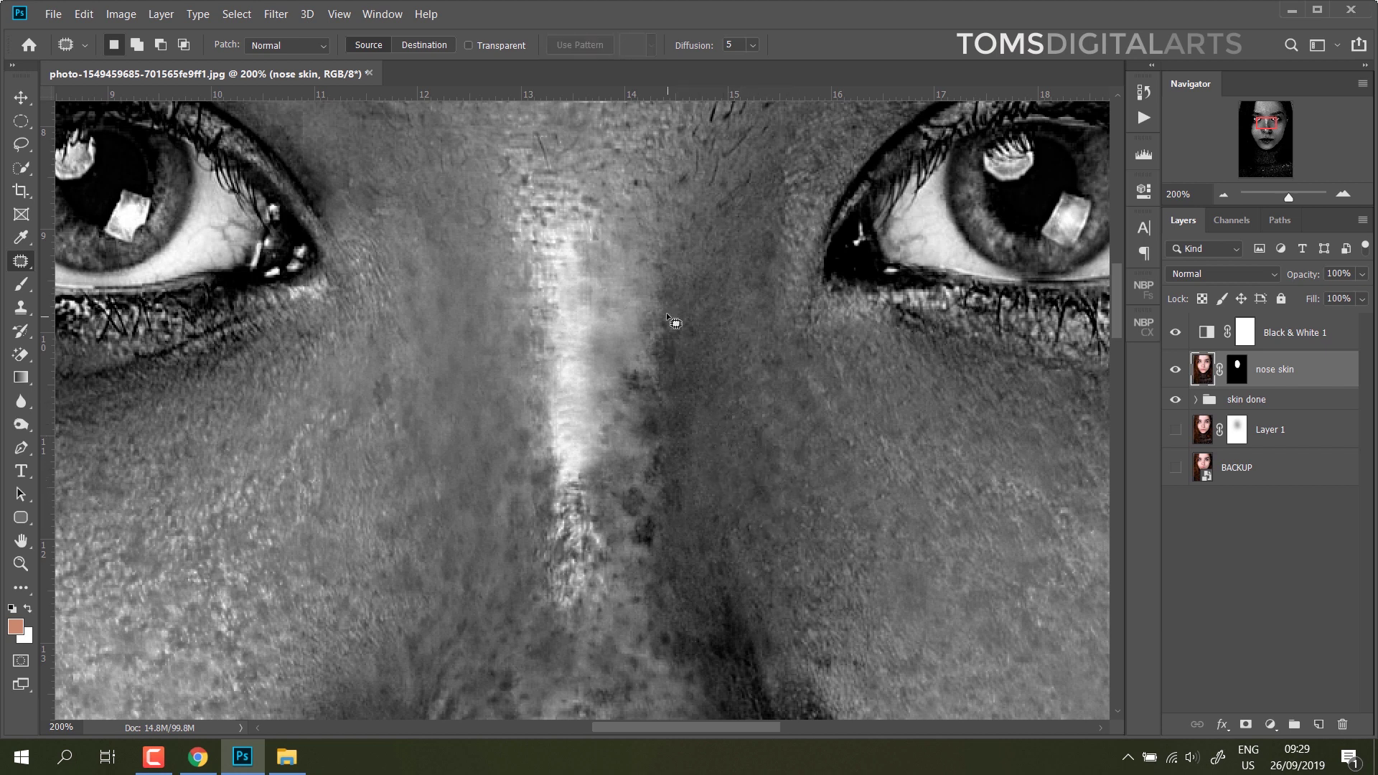
mouse_move(635, 386)
left_mouse_down()
mouse_move(688, 344)
mouse_move(731, 369)
left_mouse_up()
- Fade the last patch to 75% strength, deselect, and outline another small area
key("ctrl+shift+f")
left_click_drag(703, 248, 671, 249)
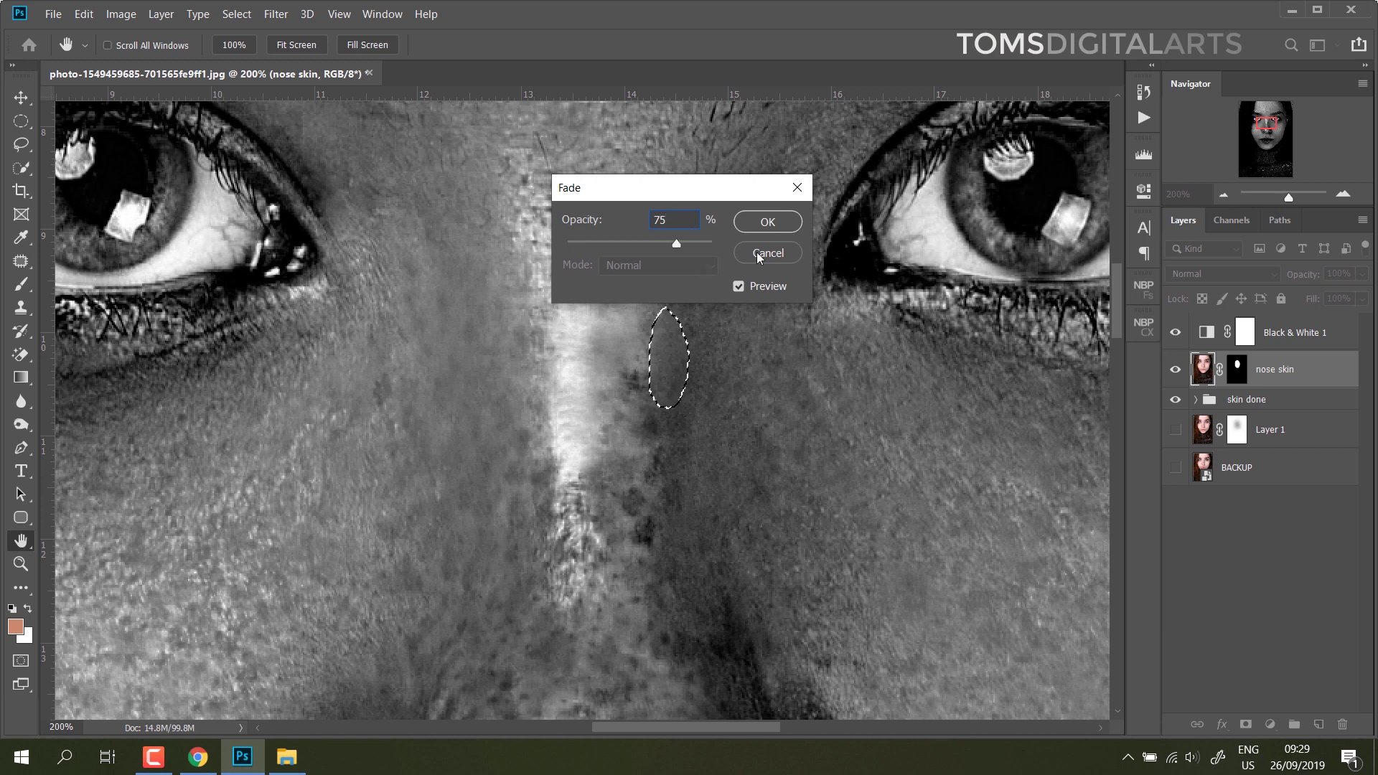
key("Return")
key("ctrl+d")
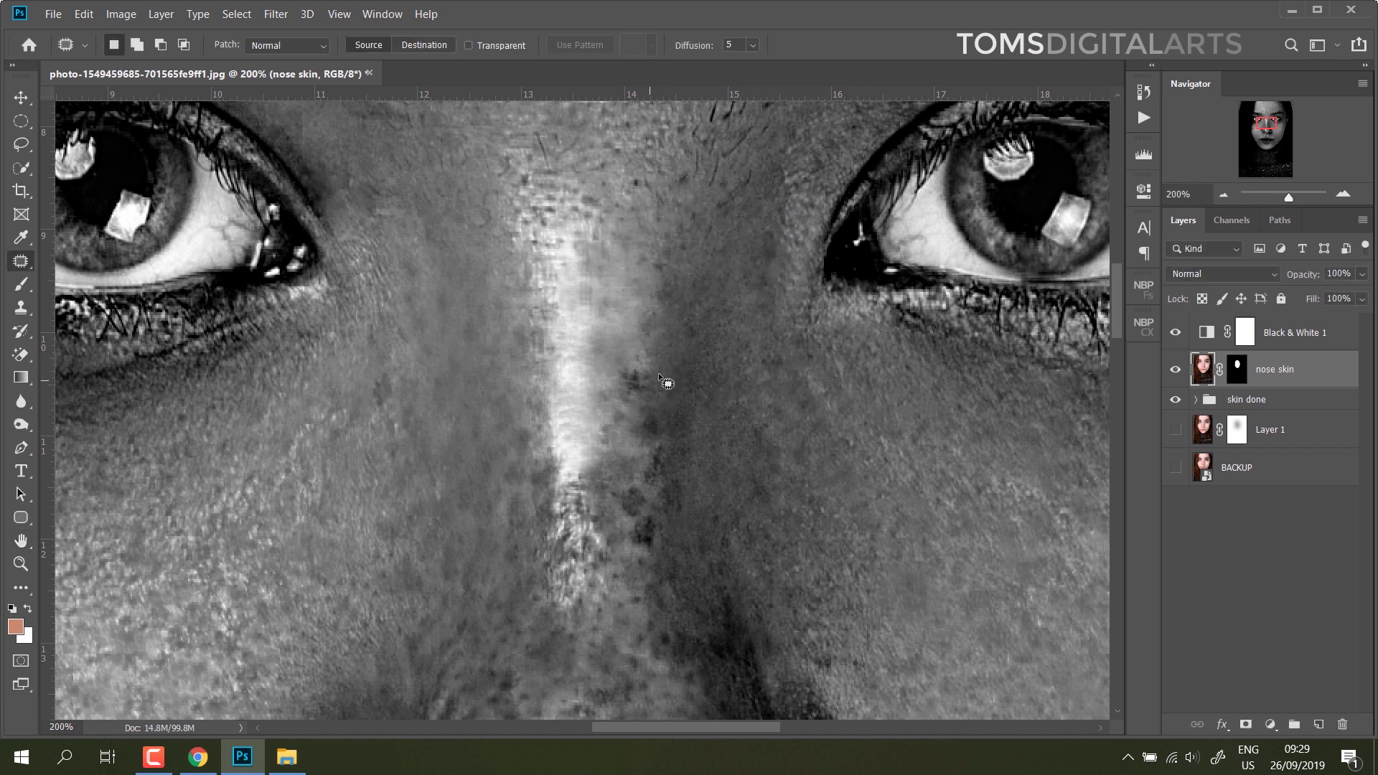
left_click_drag(663, 441, 661, 443)
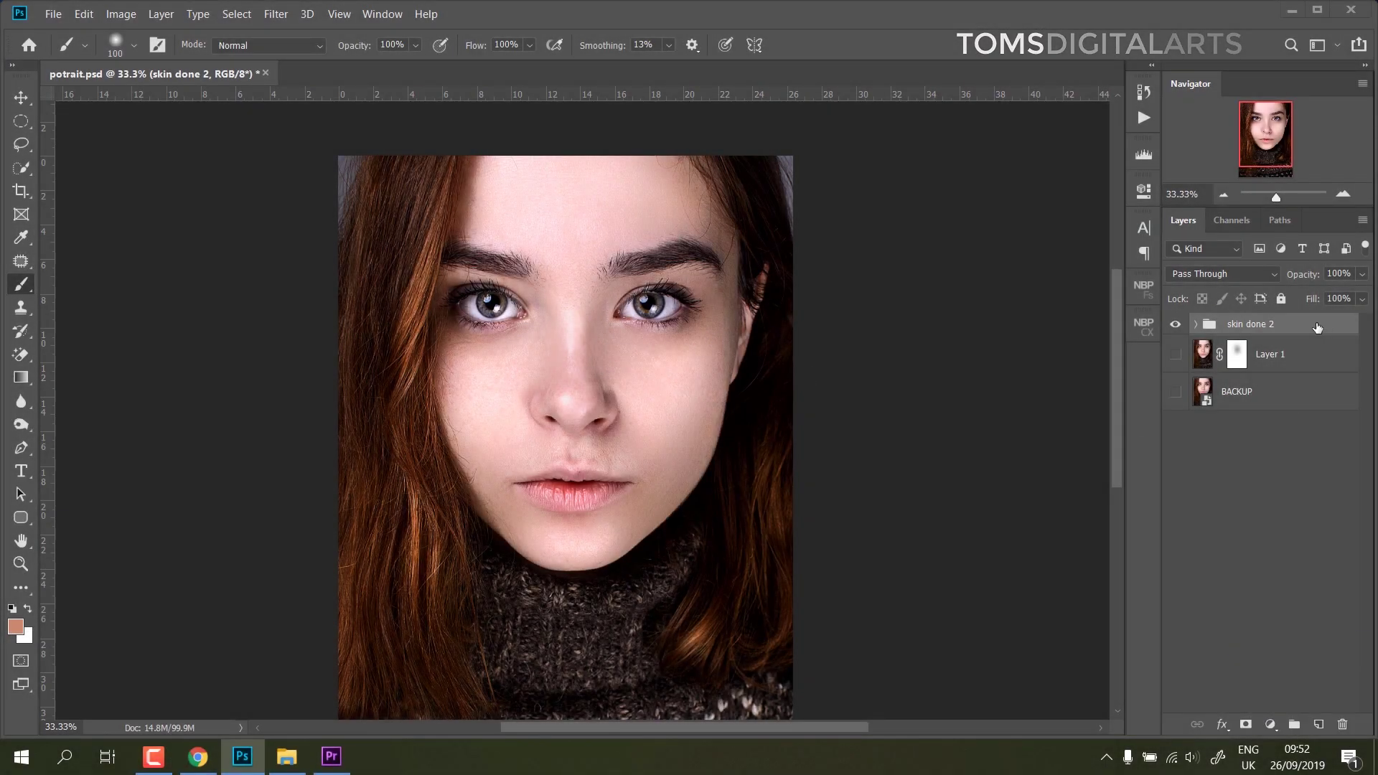
- Duplicate the skin done 2 group and merge the copy into a single layer
left_click_drag(1307, 328, 1317, 722)
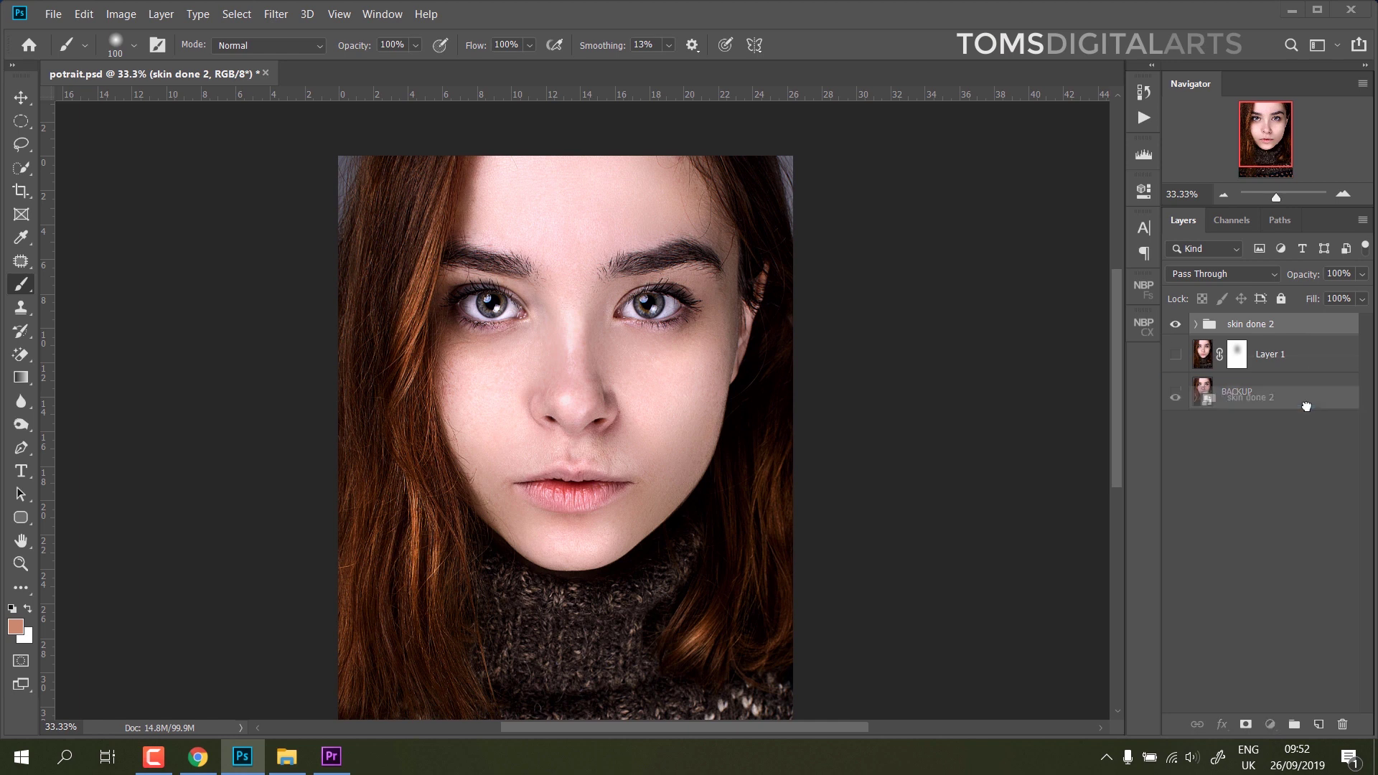
left_click_drag(1260, 423, 1260, 336)
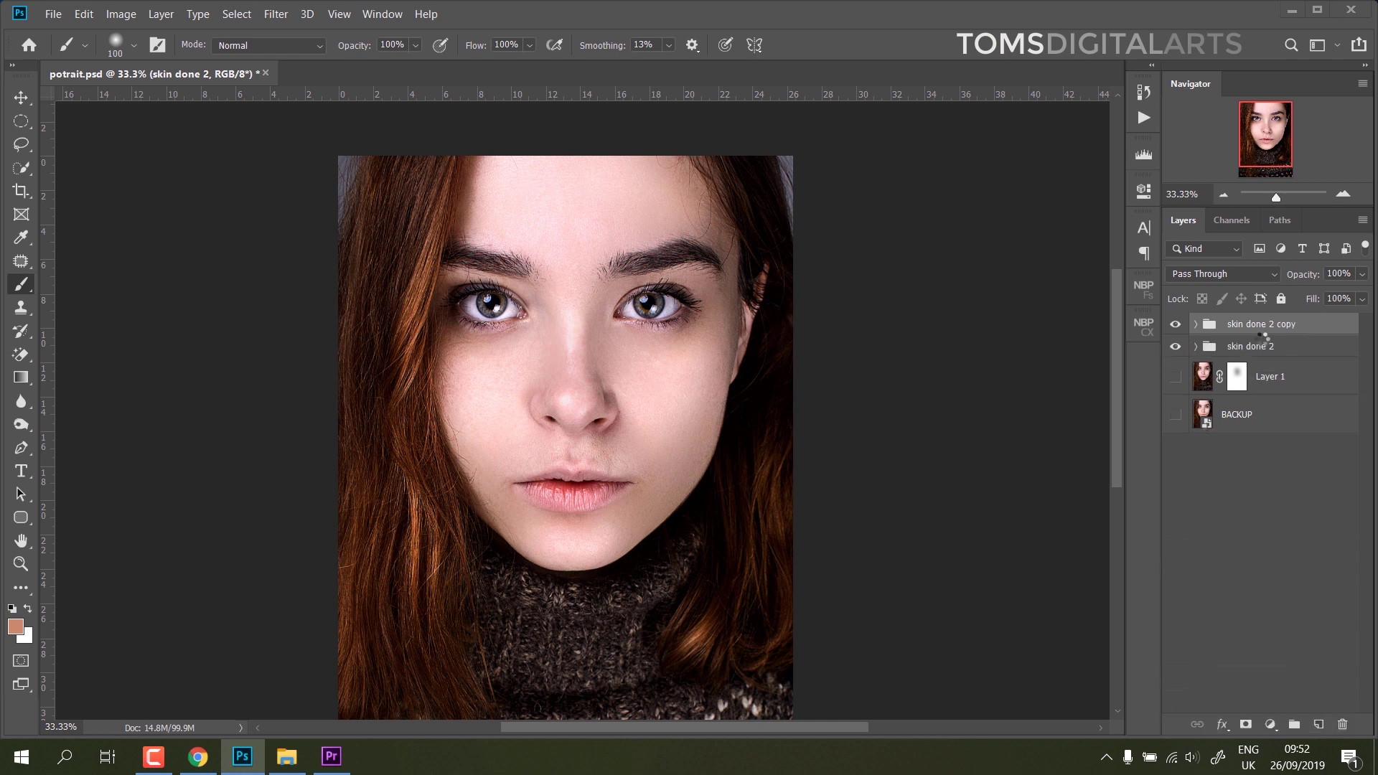
left_click(1256, 326)
right_click(1255, 328)
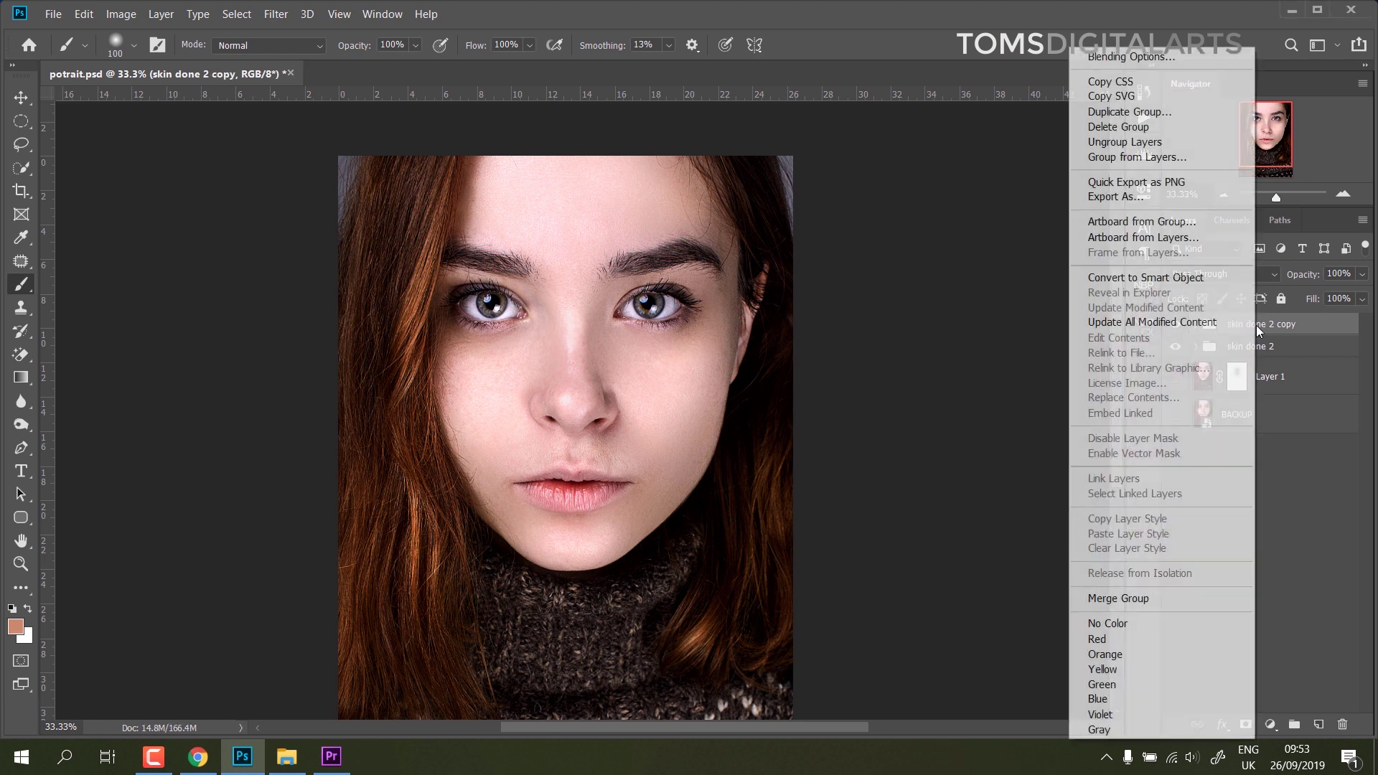
left_click(1122, 600)
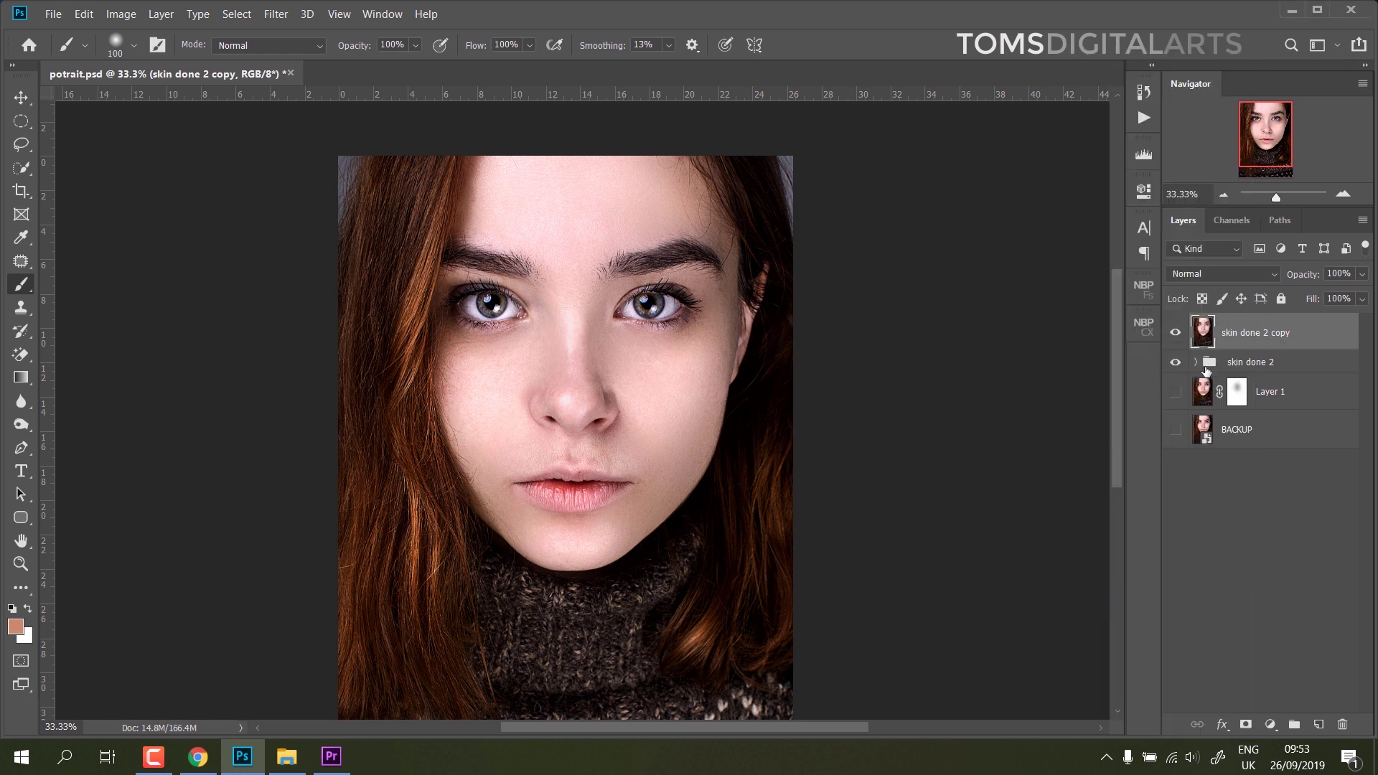
- Rename the original group 'skin done 2 bckp' and reselect the merged copy layer
double_click(1244, 363)
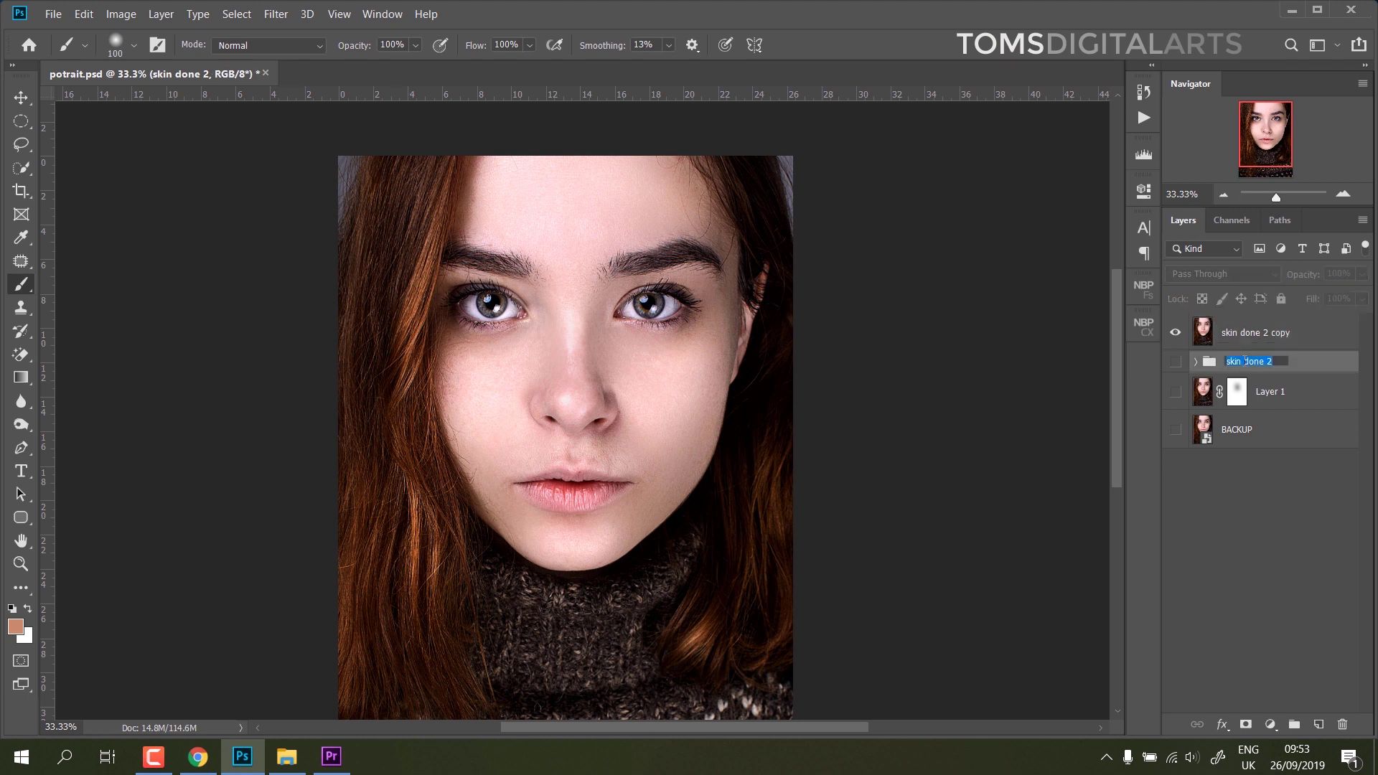
left_click(1278, 361)
type("bckp")
key("Return")
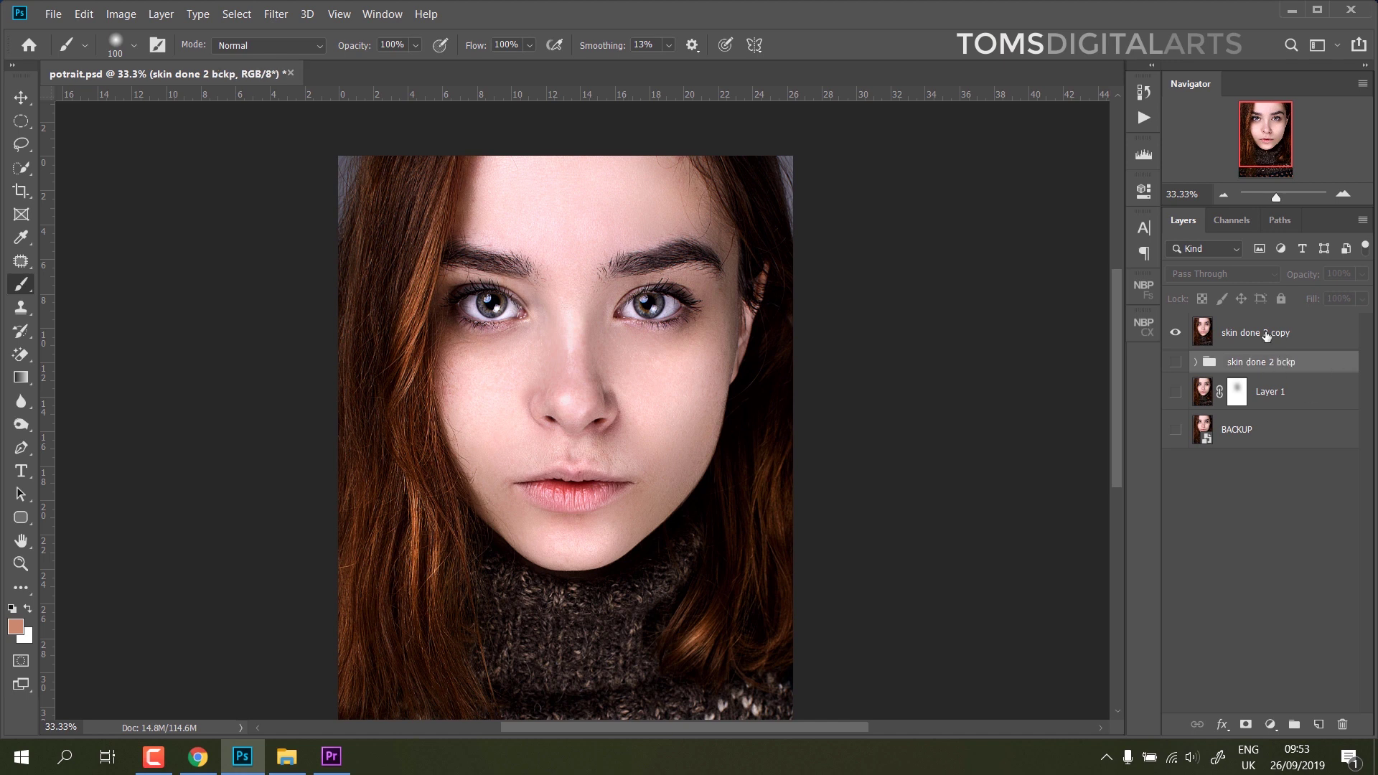
left_click(1266, 332)
left_click(1270, 725)
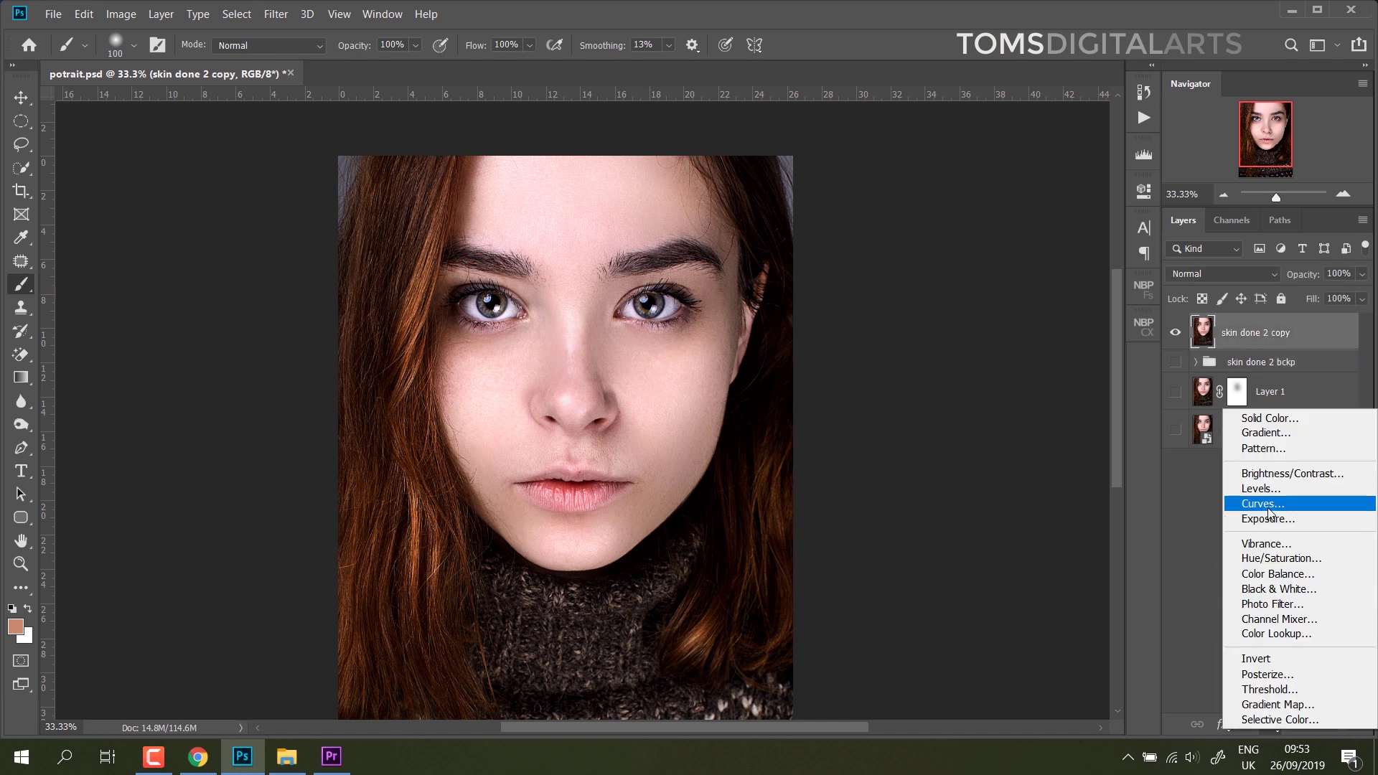
- Add a brightening Curves layer, invert its mask, and set a small 20%-flow brush
left_click(1261, 502)
left_click_drag(1007, 371, 989, 341)
key("ctrl+plus")
key("ctrl+plus")
key("ctrl+plus")
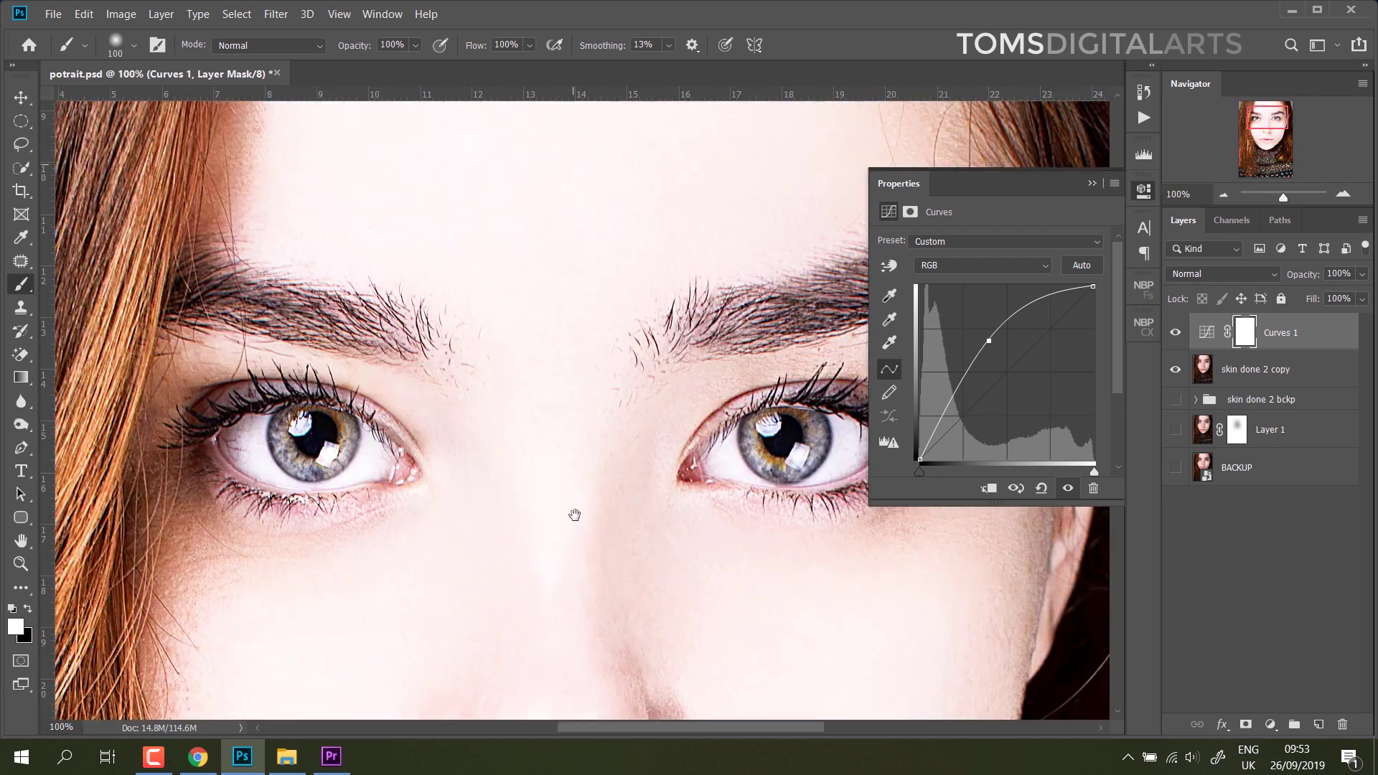
left_click(1246, 337)
key("ctrl+i")
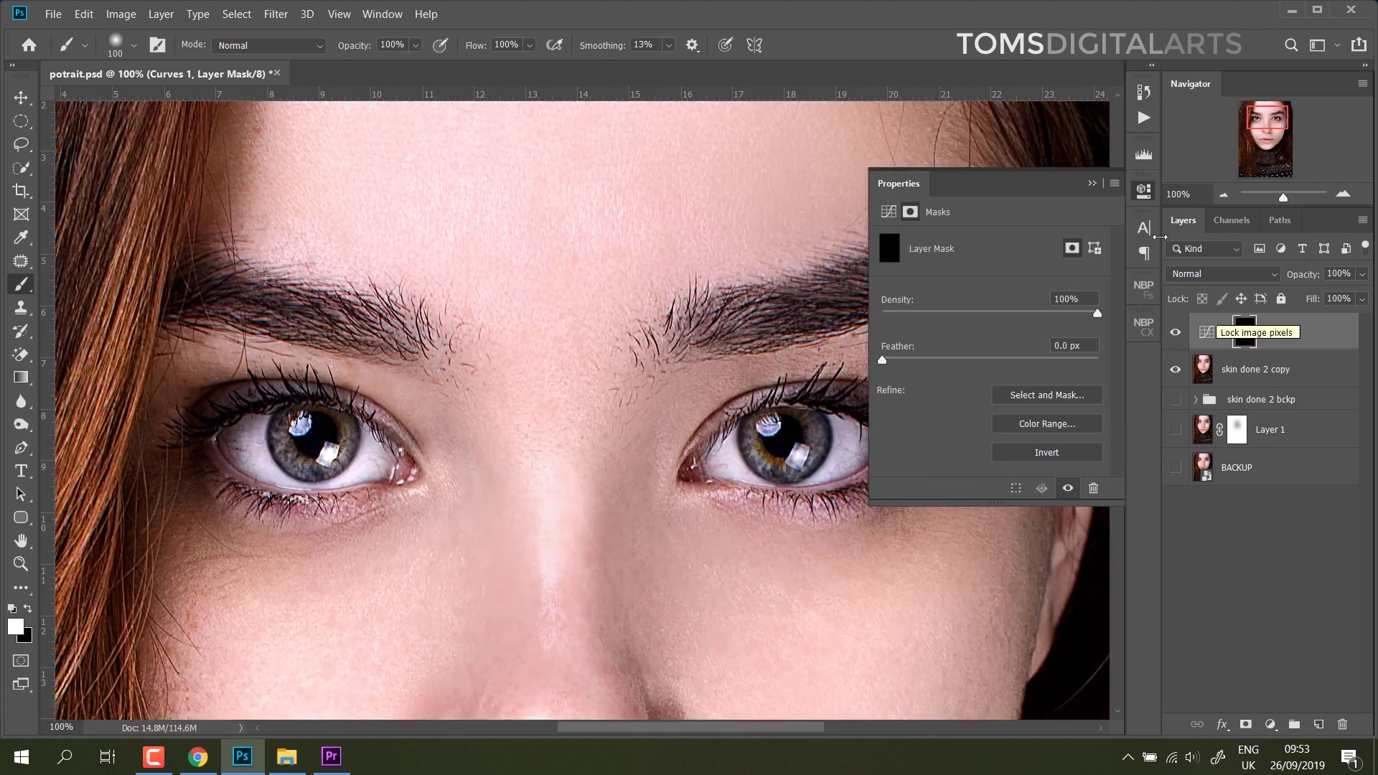
key("shift+2")
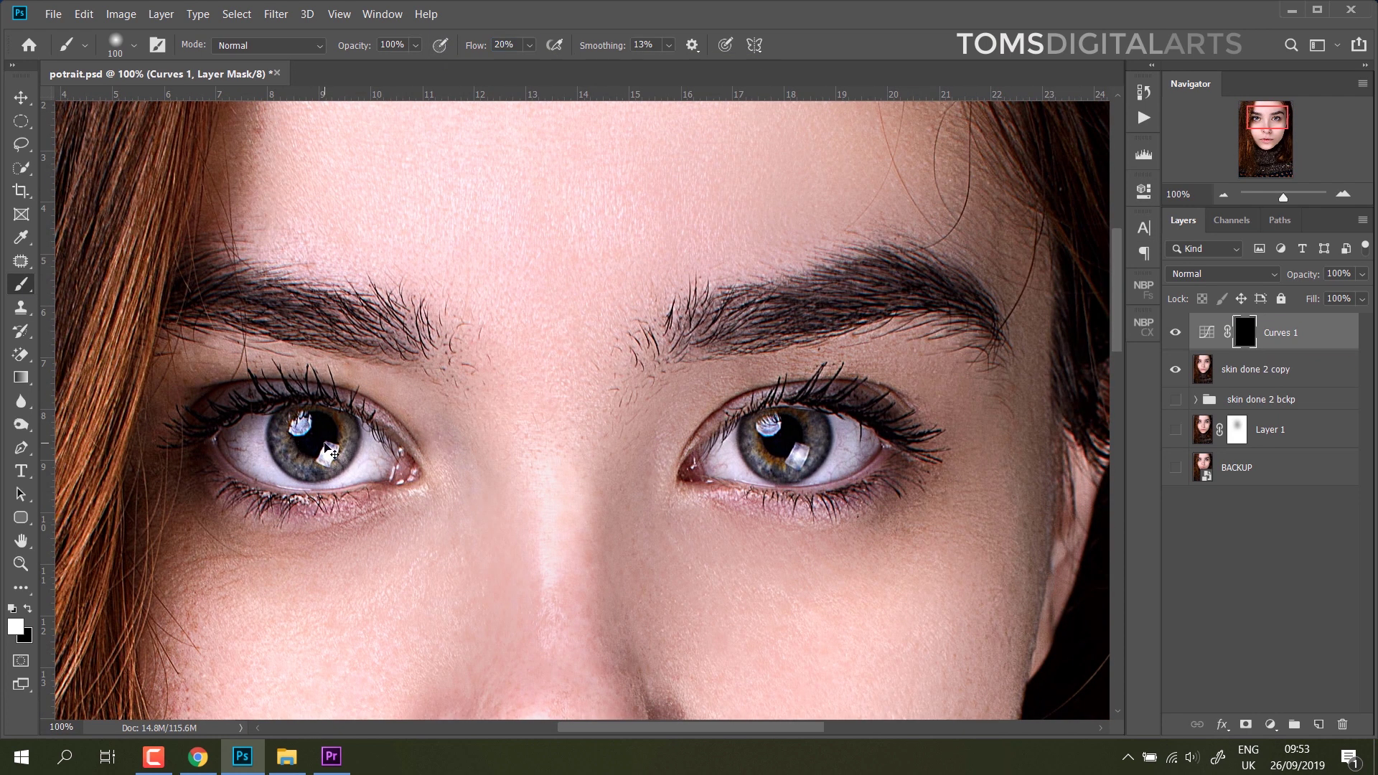
key("bracketleft")
key("bracketleft")
key("bracketleft")
key("ctrl+plus")
key("bracketleft")
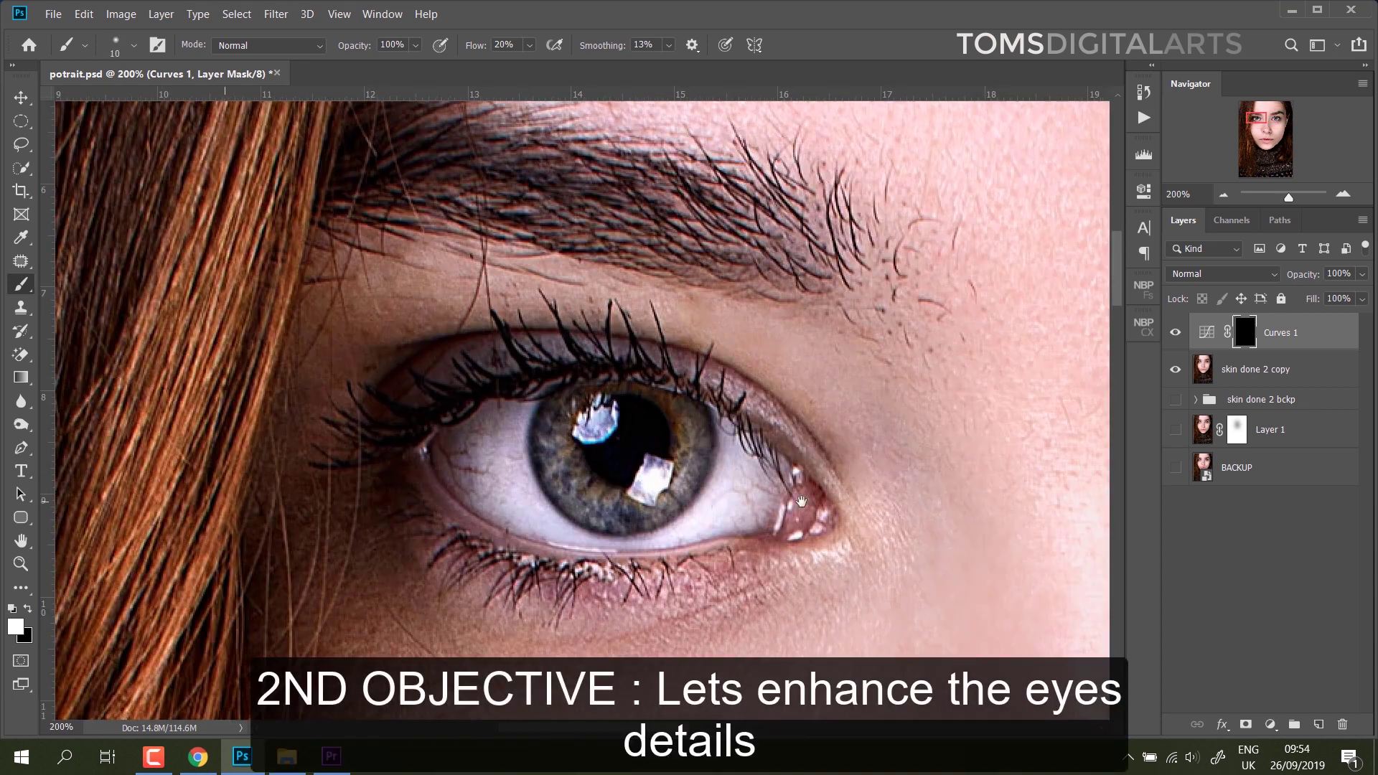
- Paint the brightening onto the irises, compare before and after, and reset flow to 100%
mouse_move(566, 397)
left_mouse_down()
mouse_move(570, 459)
mouse_move(617, 509)
mouse_move(682, 481)
mouse_move(570, 485)
mouse_move(621, 511)
mouse_move(681, 484)
mouse_move(689, 404)
left_mouse_up()
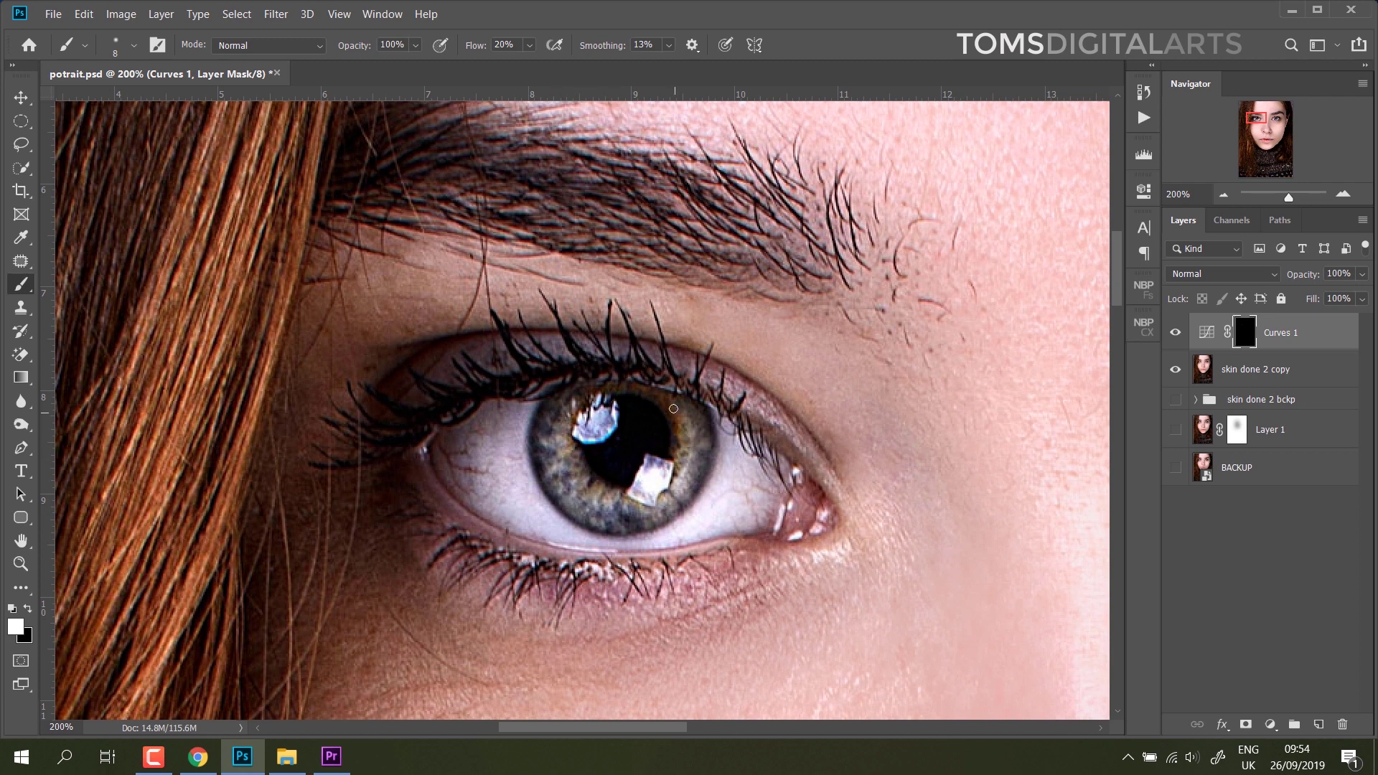
scroll(692, 440, "right", 10)
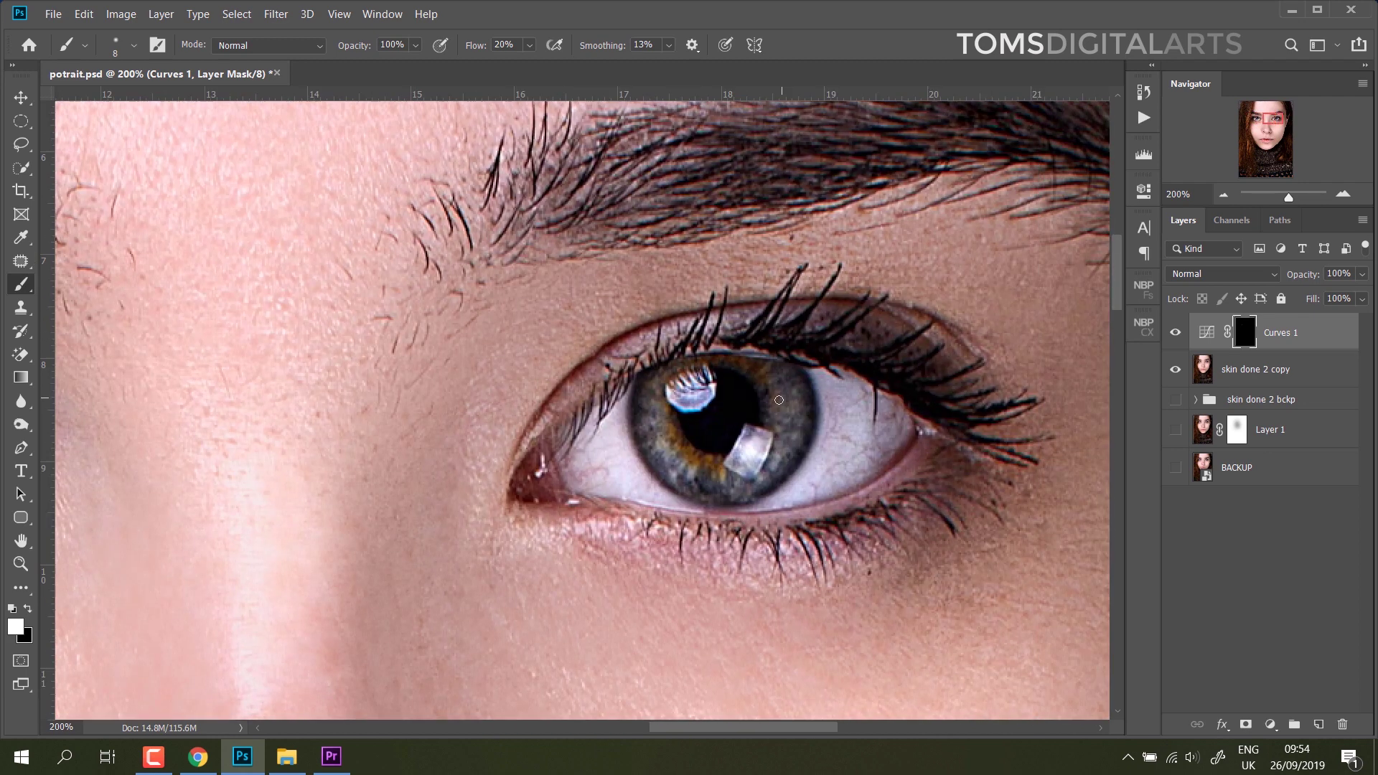
mouse_move(680, 447)
left_mouse_down()
mouse_move(664, 395)
mouse_move(744, 469)
left_mouse_up()
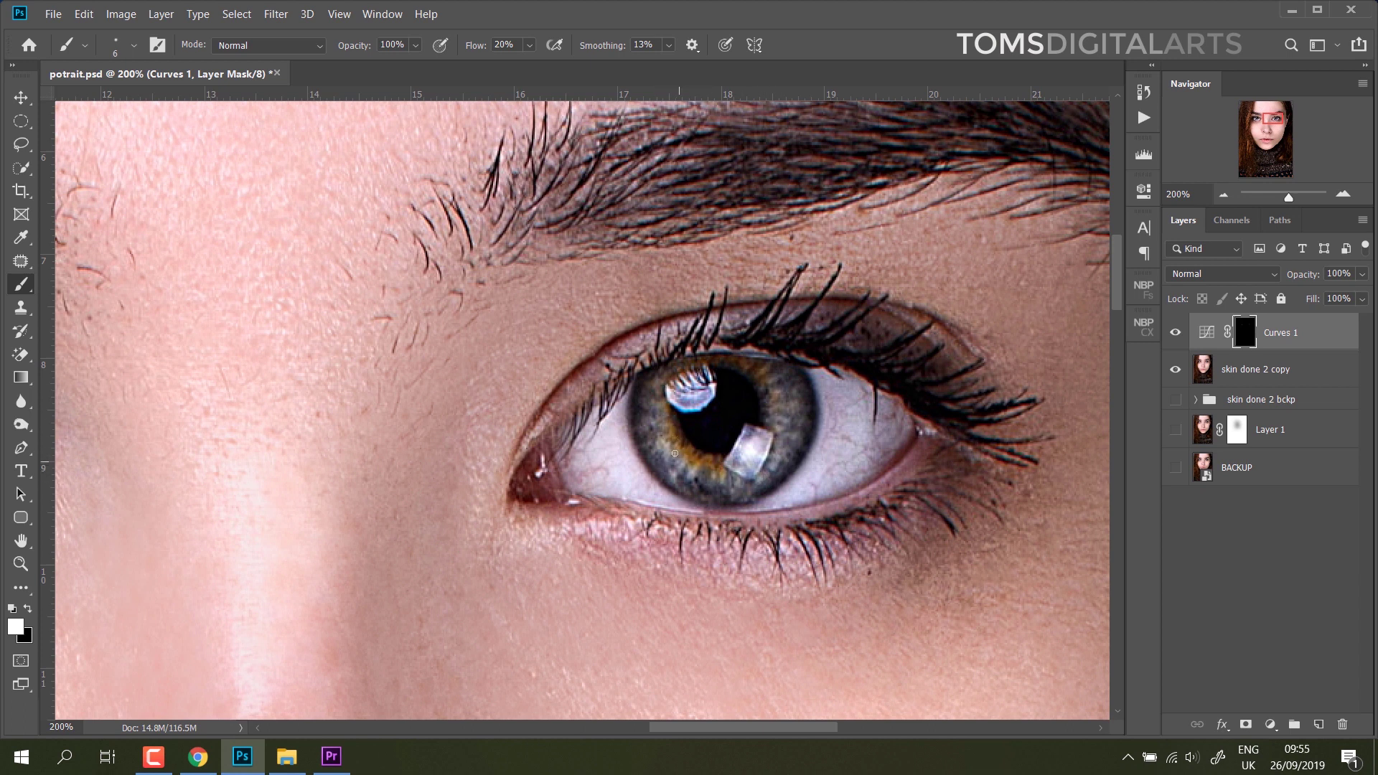
left_click_drag(769, 384, 1360, 297)
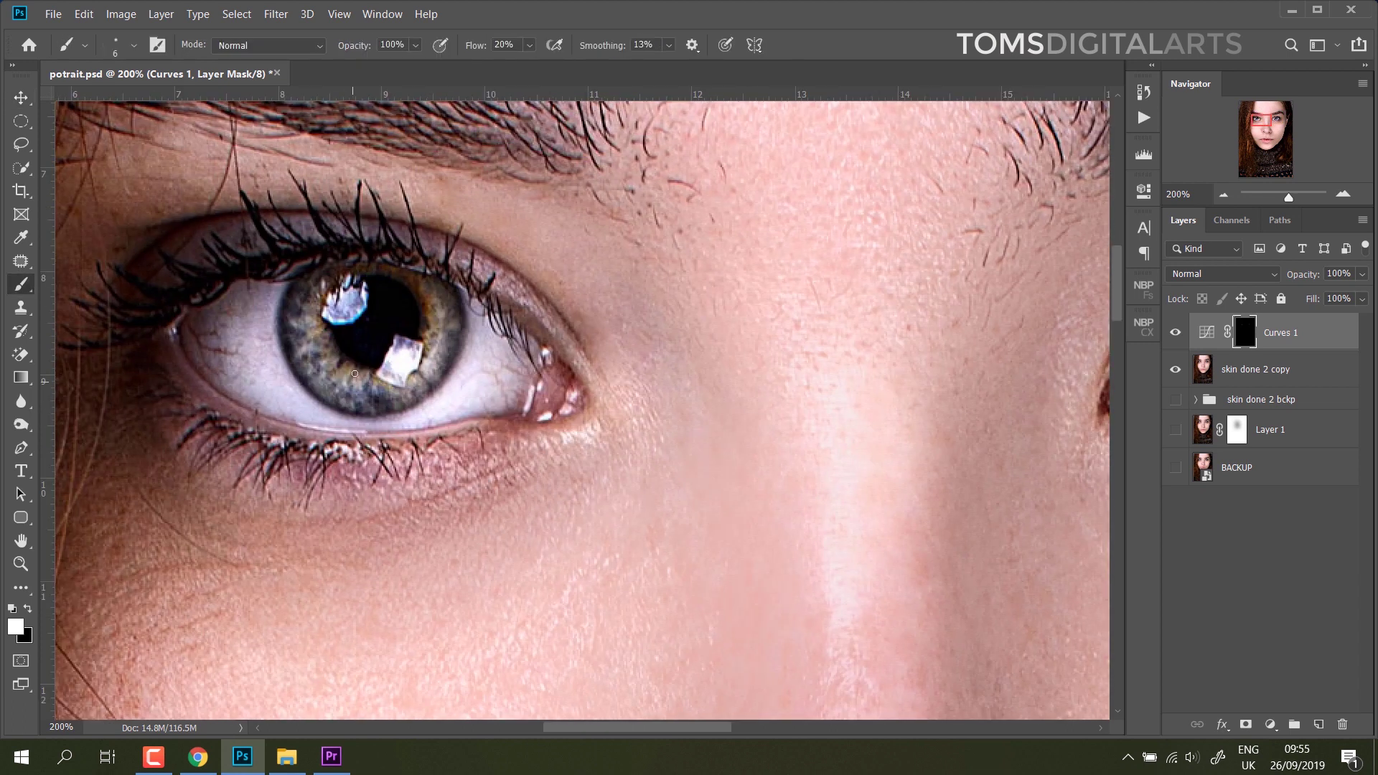
left_click(1175, 332)
left_click(1175, 333)
key("x")
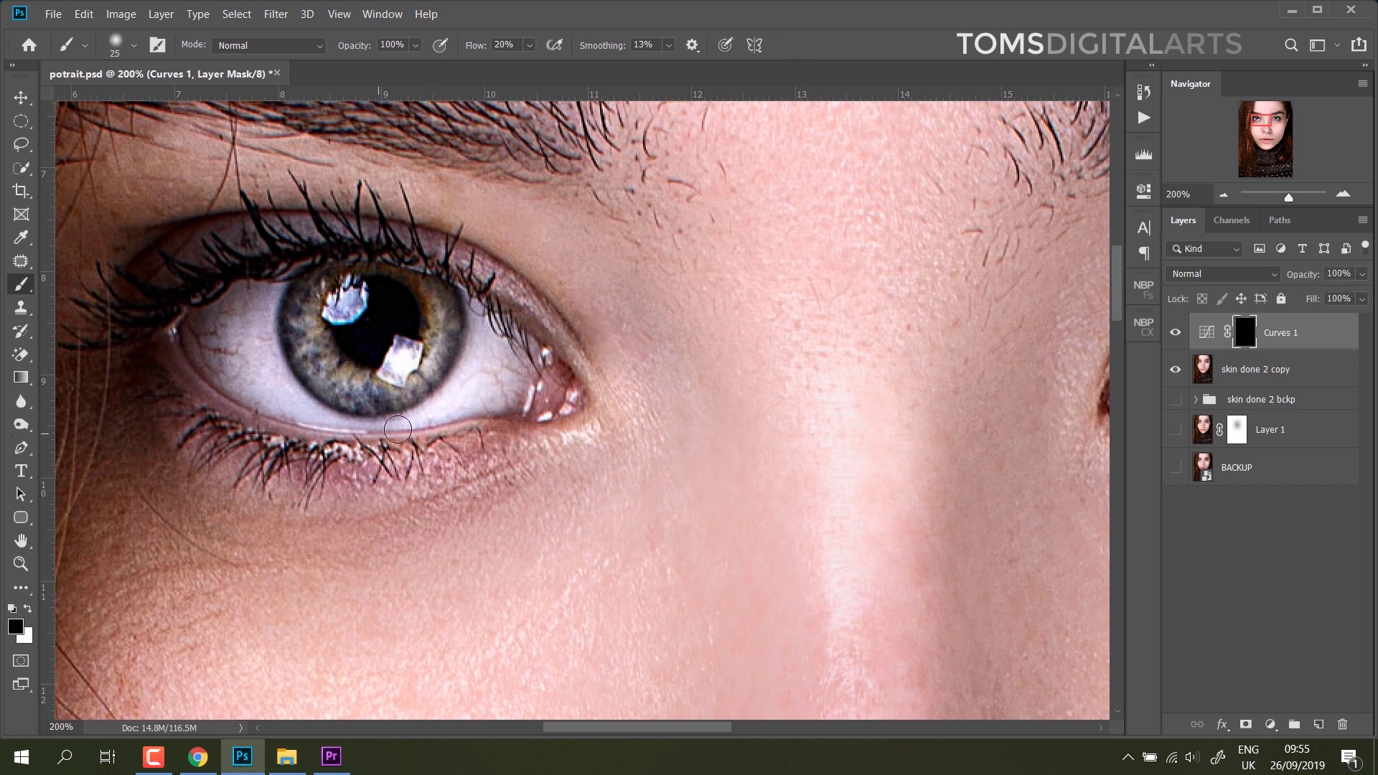
left_click_drag(529, 44, 661, 75)
left_click_drag(1261, 119, 1272, 119)
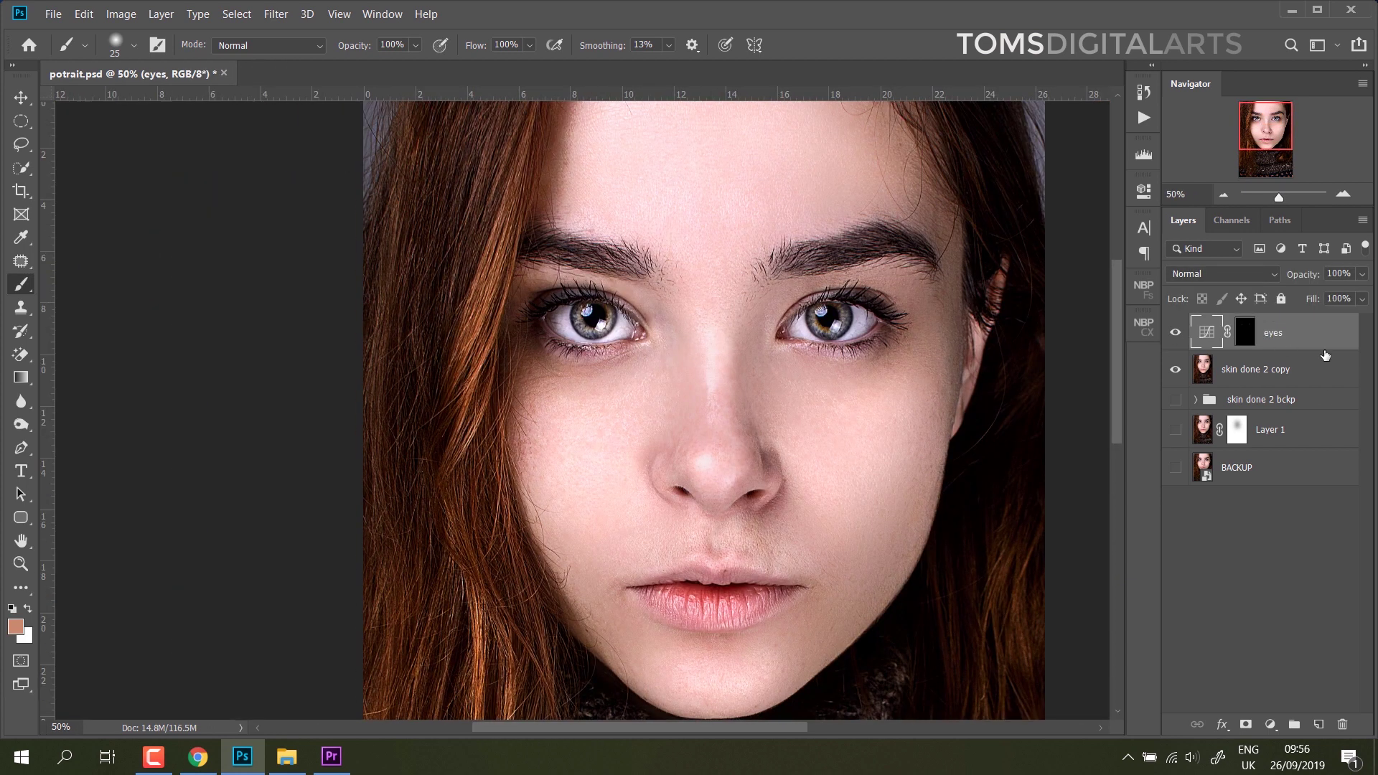
left_click(1270, 724)
- Add a darkening Curves layer named 'eyesb' with inverted mask, placed below the eyes layer
left_click(1263, 518)
left_click_drag(1033, 343, 1042, 360)
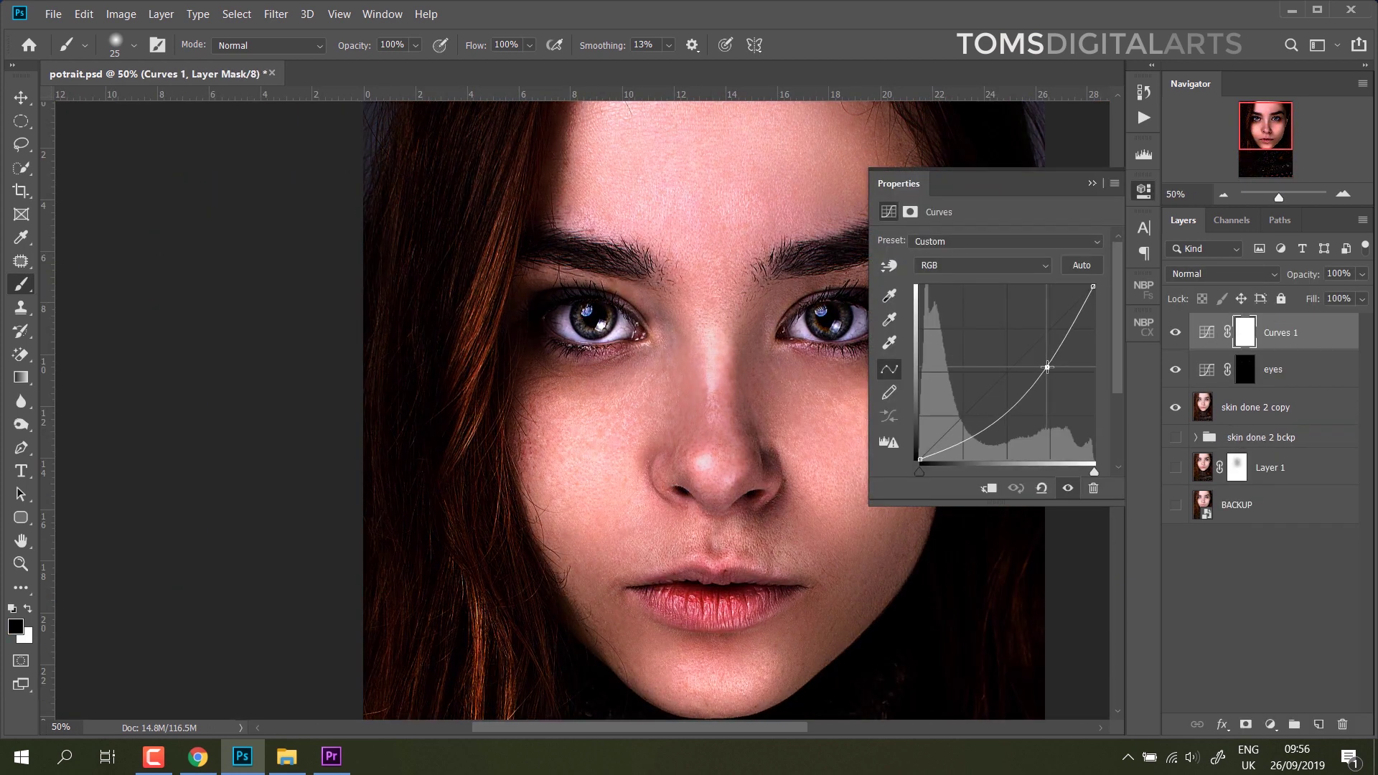
key("ctrl+i")
double_click(1281, 333)
type("eyesb")
key("Return")
key("ctrl+bracketleft")
- Paint the darkening onto both irises on the eyesb mask
key("ctrl+plus")
key("ctrl+plus")
key("d")
left_click_drag(503, 373, 478, 323)
mouse_move(552, 380)
left_mouse_down()
mouse_move(490, 338)
mouse_move(557, 359)
left_mouse_up()
mouse_move(958, 332)
left_mouse_down()
mouse_move(1034, 345)
mouse_move(1019, 373)
left_mouse_up()
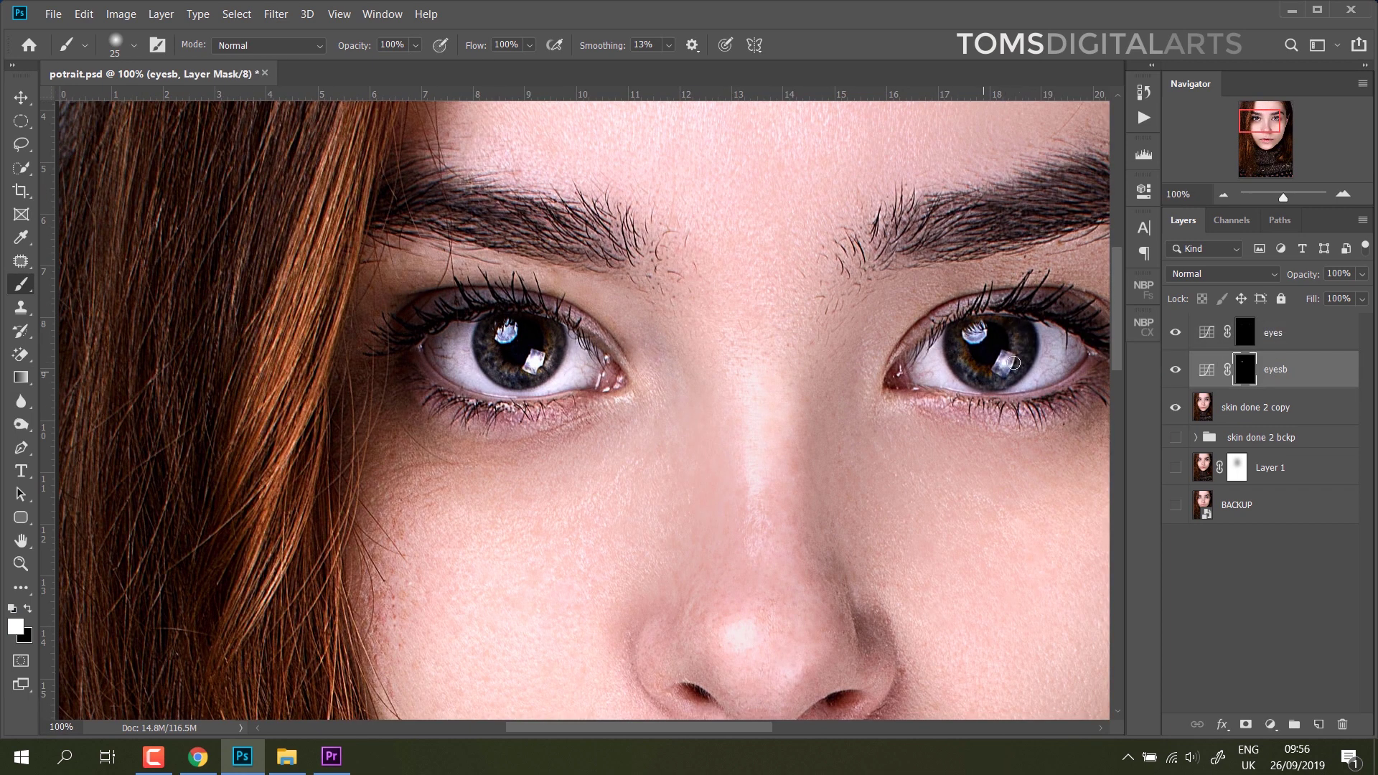
key("alt+bracketright")
key("ctrl+plus")
key("ctrl+plus")
type("20")
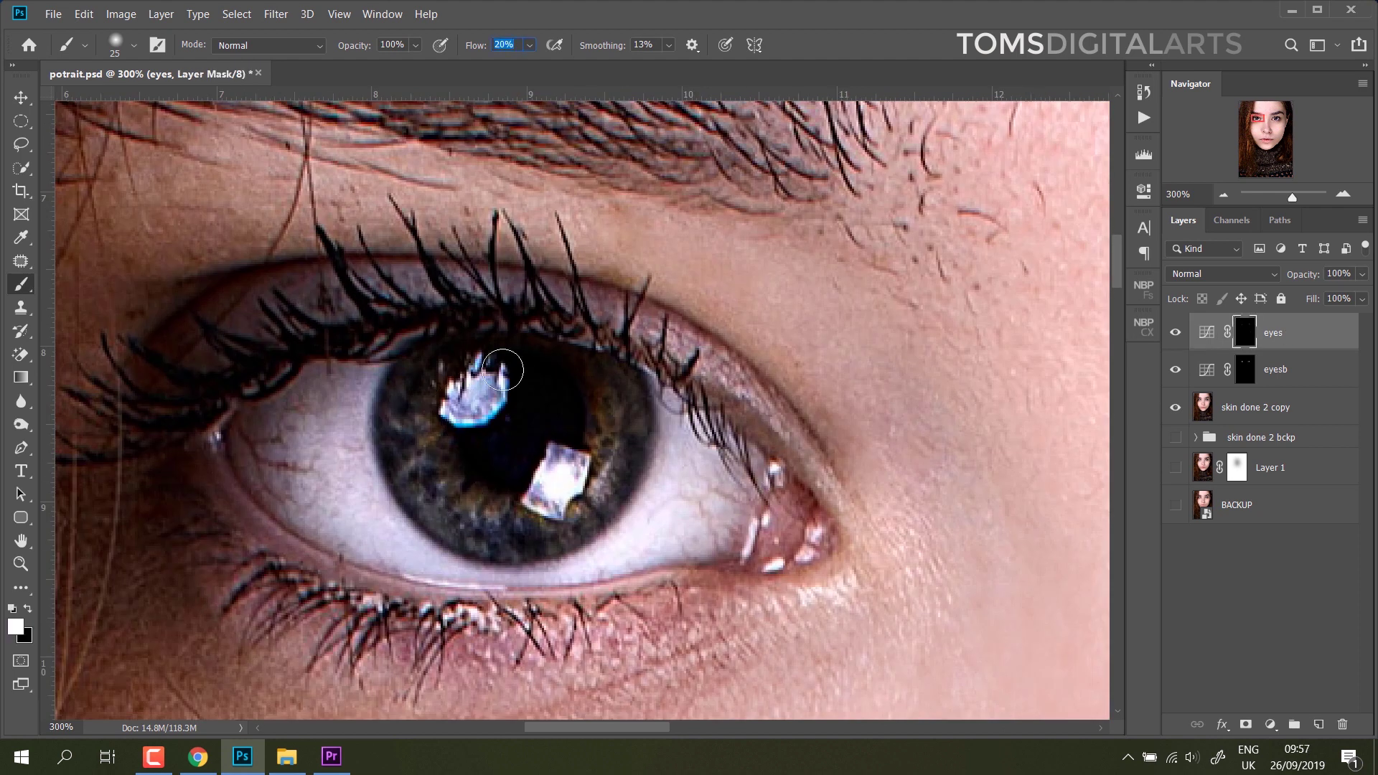
- Set a 6 px brush, lower eyesb opacity to 9%, and return flow to 100%
right_click(470, 433)
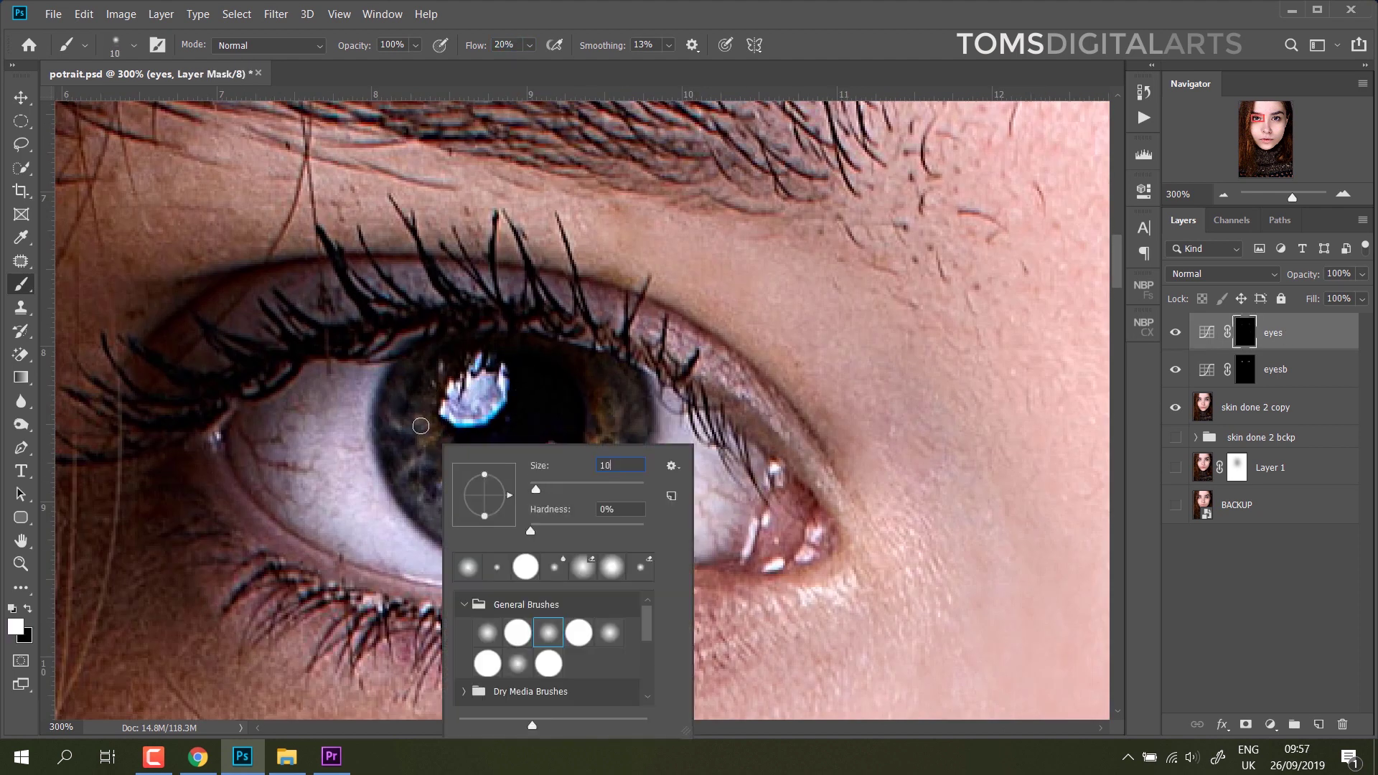
key("BackSpace")
key("BackSpace")
type("6")
key("Return")
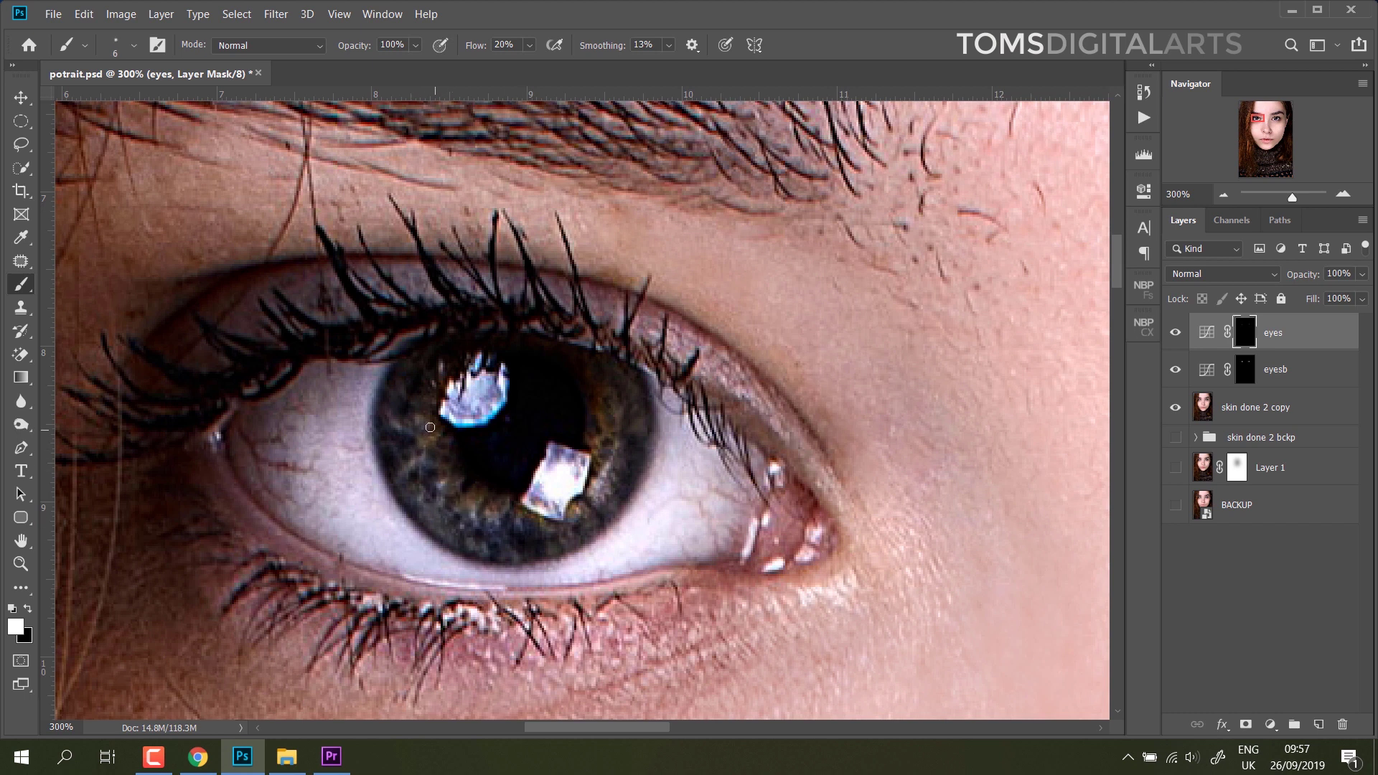
left_click(1289, 366)
left_click_drag(1361, 274, 1290, 310)
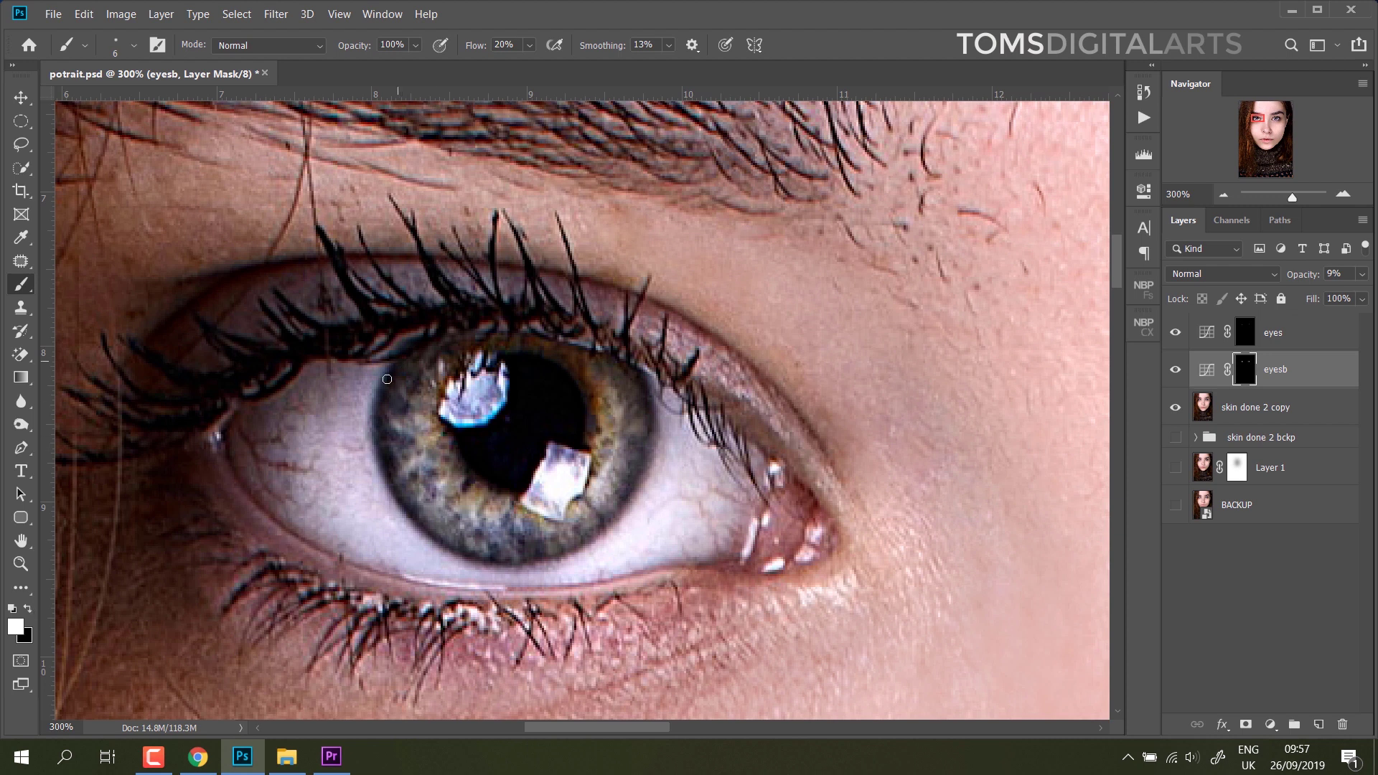
left_click_drag(529, 45, 612, 65)
- Toggle eyesb to compare, then merge visible layers into one eyes layer
left_click_drag(650, 459, 502, 330)
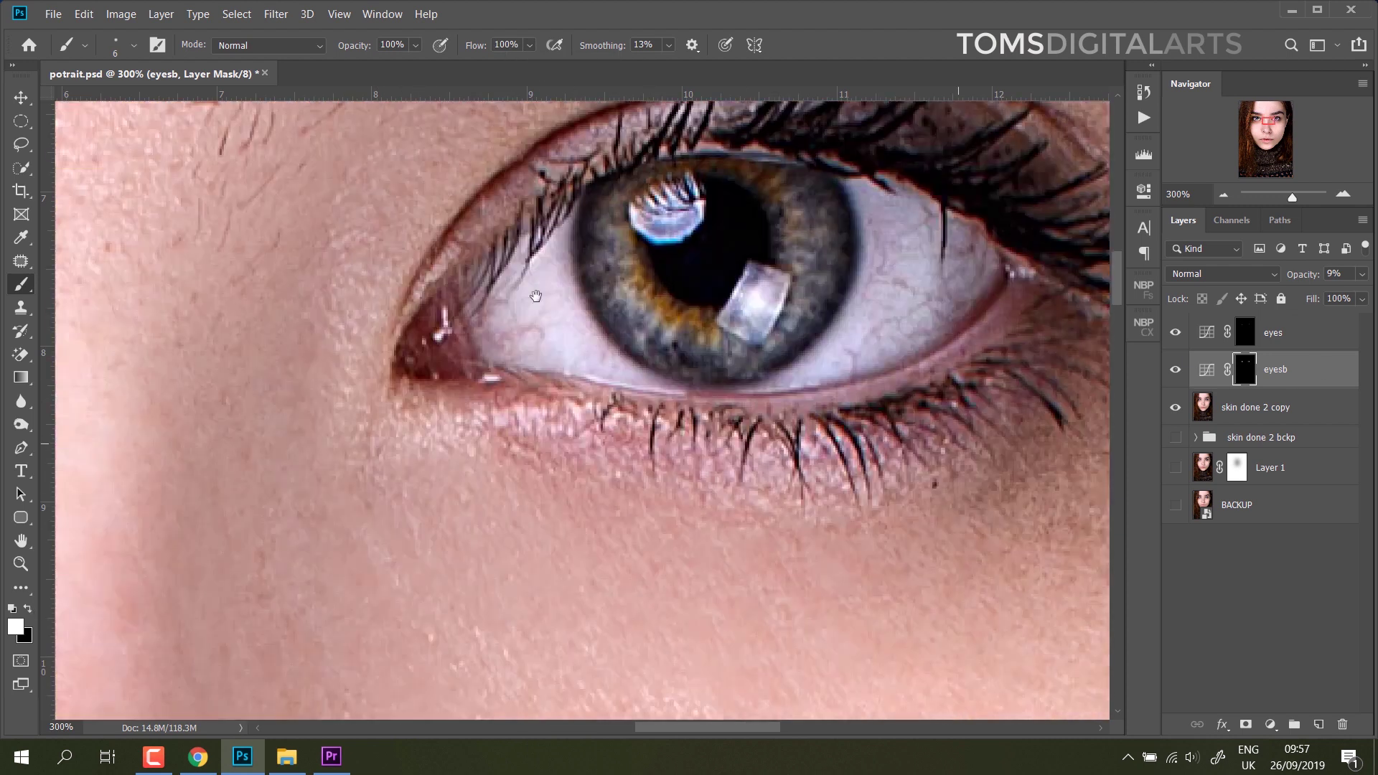
key("ctrl+minus")
key("ctrl+minus")
key("ctrl+minus")
key("ctrl+minus")
left_click(1175, 370)
left_click(1174, 371)
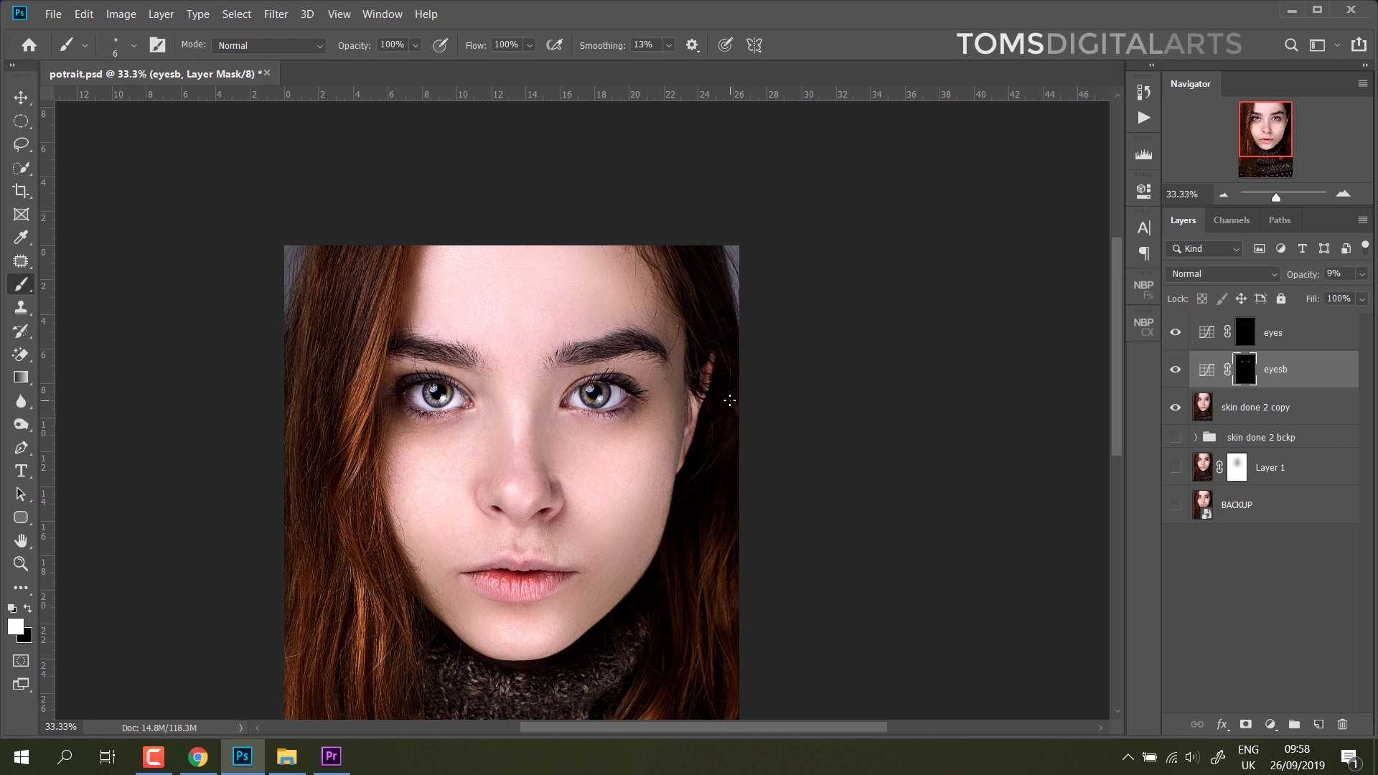
key("ctrl+shift+e")
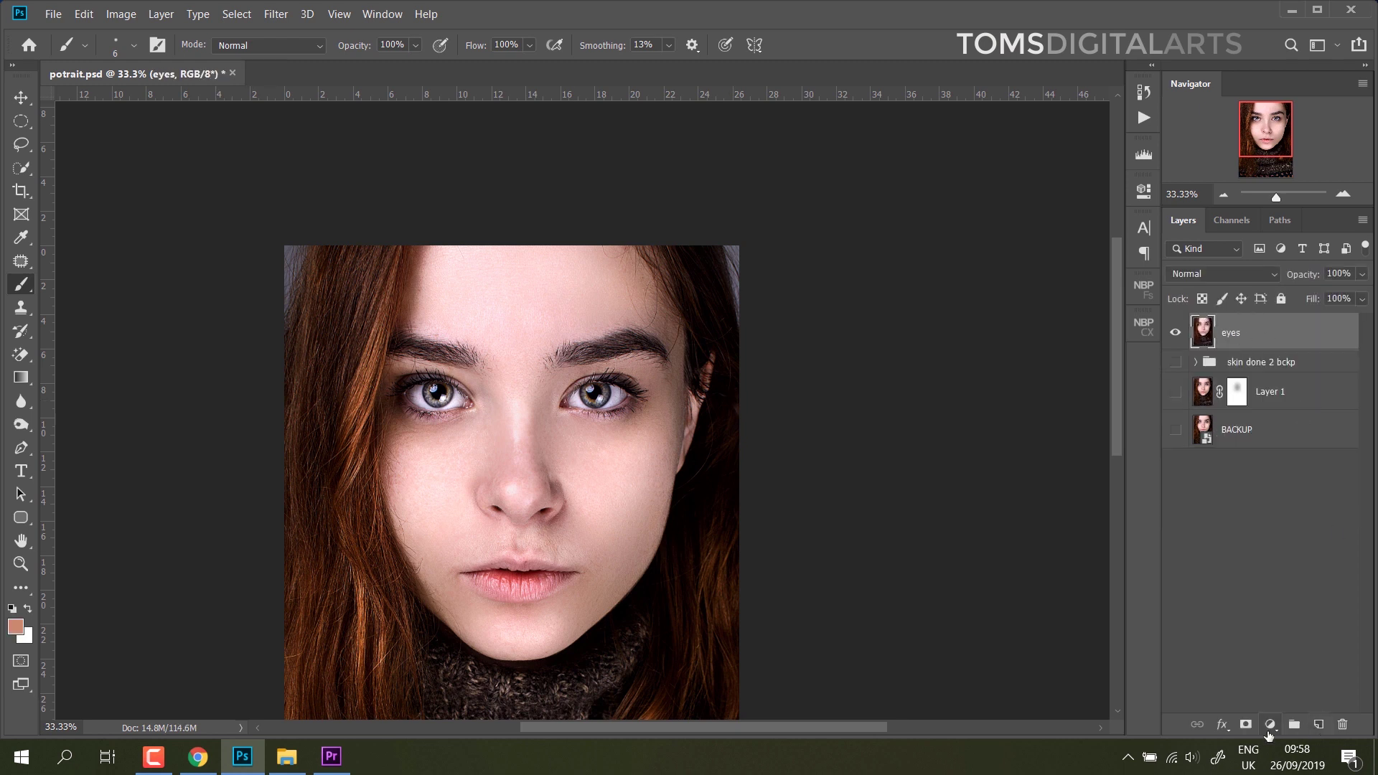
- Add a new Curves layer lifted strongly to brighten the portrait
left_click(1269, 724)
left_click(1274, 507)
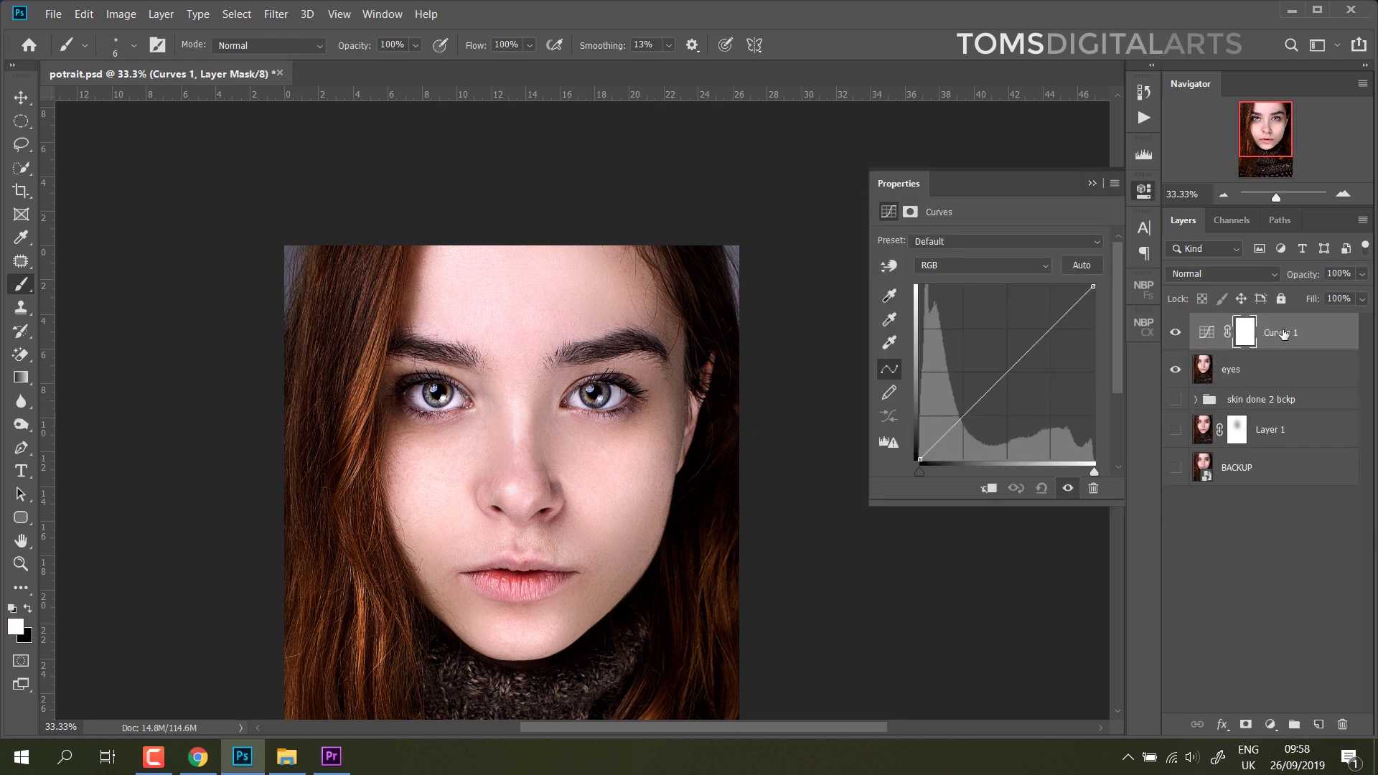
left_click_drag(1032, 347, 994, 322)
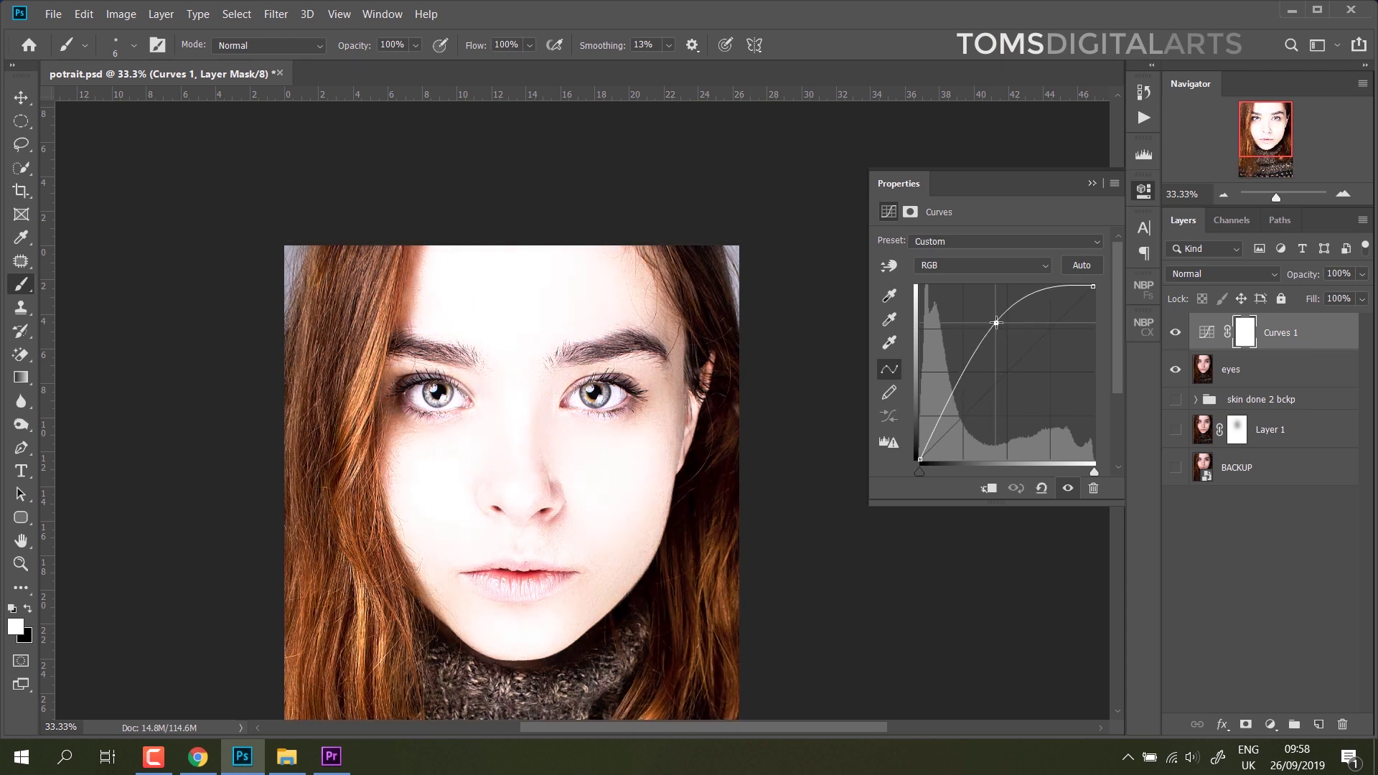
- Invert the Curves 1 mask and disable it to preview the full brightening
left_click(1244, 335, "alt")
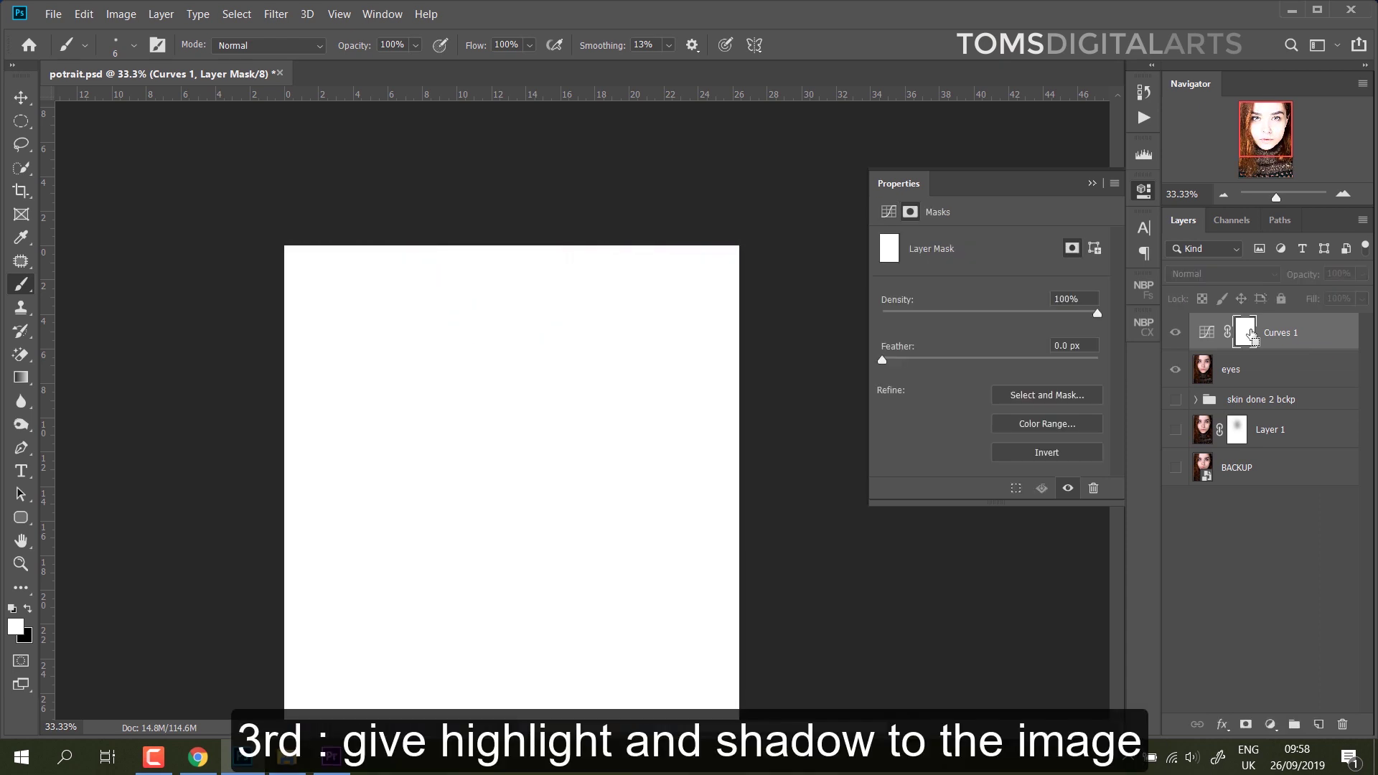
key("ctrl+i")
left_click(1205, 336)
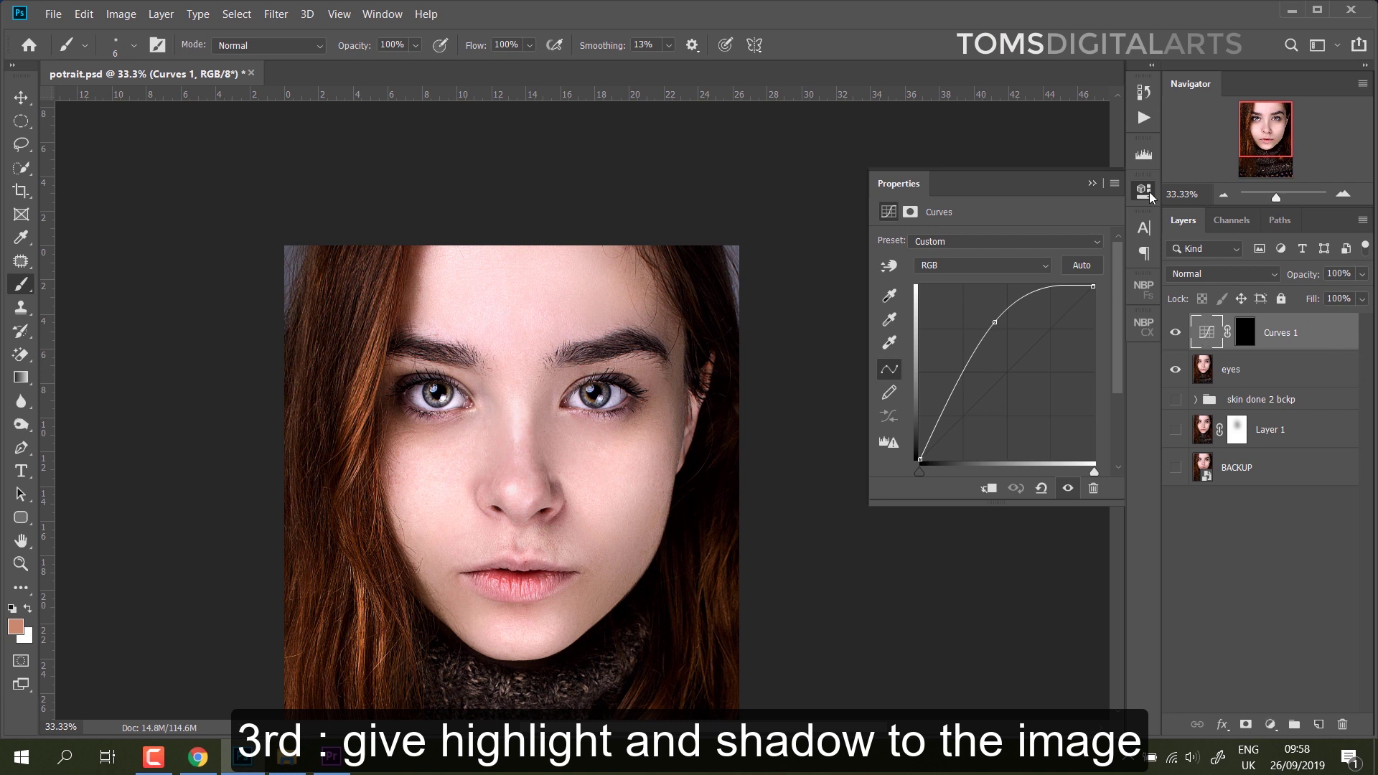
left_click(1147, 193)
right_click(1246, 333)
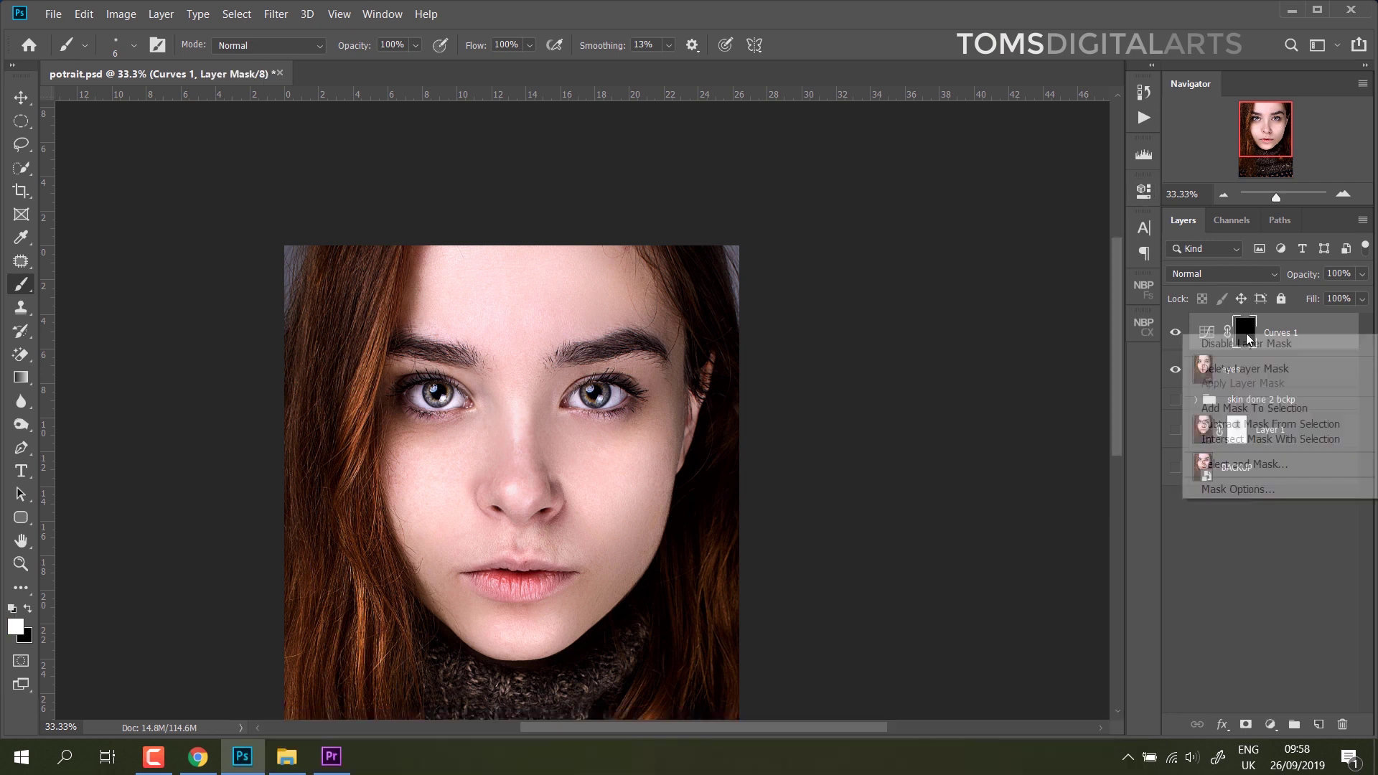
left_click(1242, 259)
right_click(1343, 329)
left_click(1351, 339)
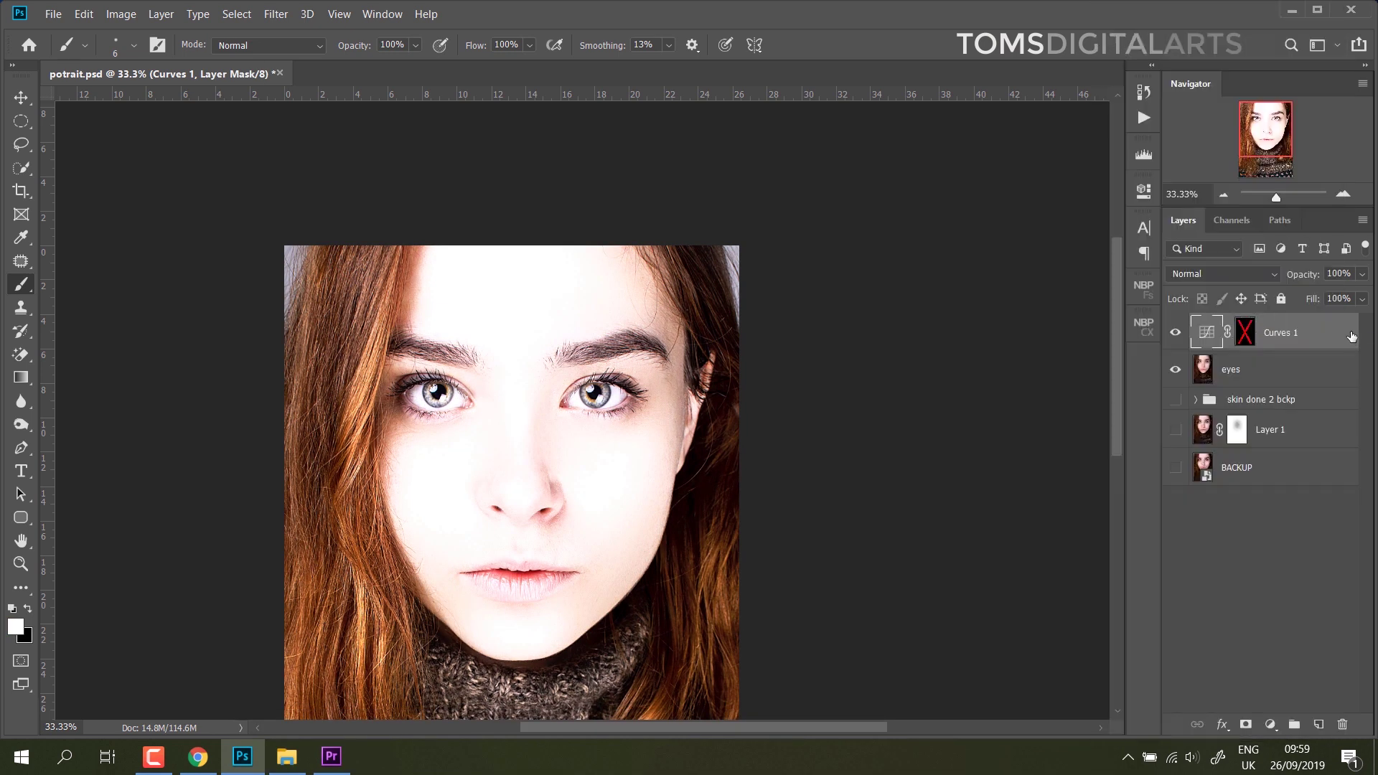
- Split the Curves 1 Underlying Layer Blend If black slider to about 224/243, then toggle its mask
double_click(1350, 336)
left_click_drag(712, 172, 1004, 233)
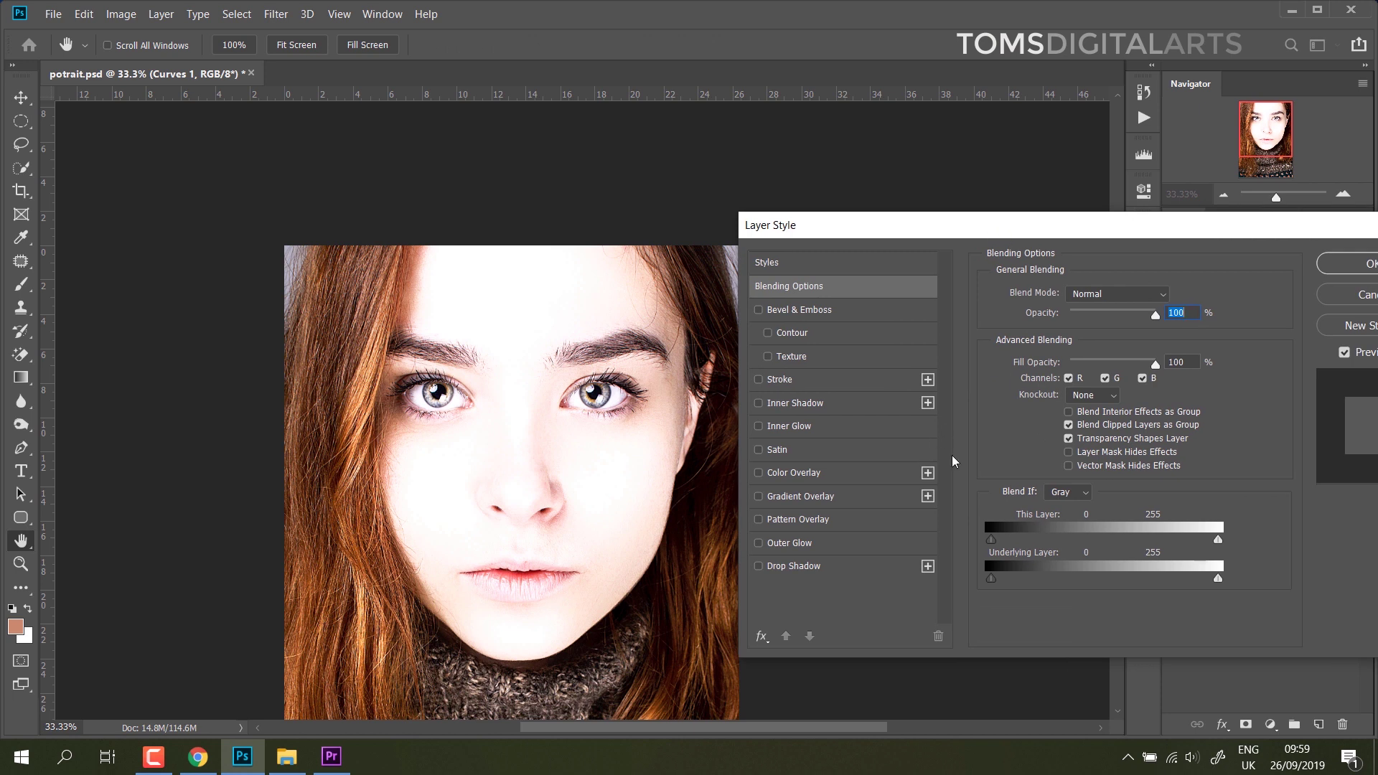
left_click_drag(991, 578, 1216, 583)
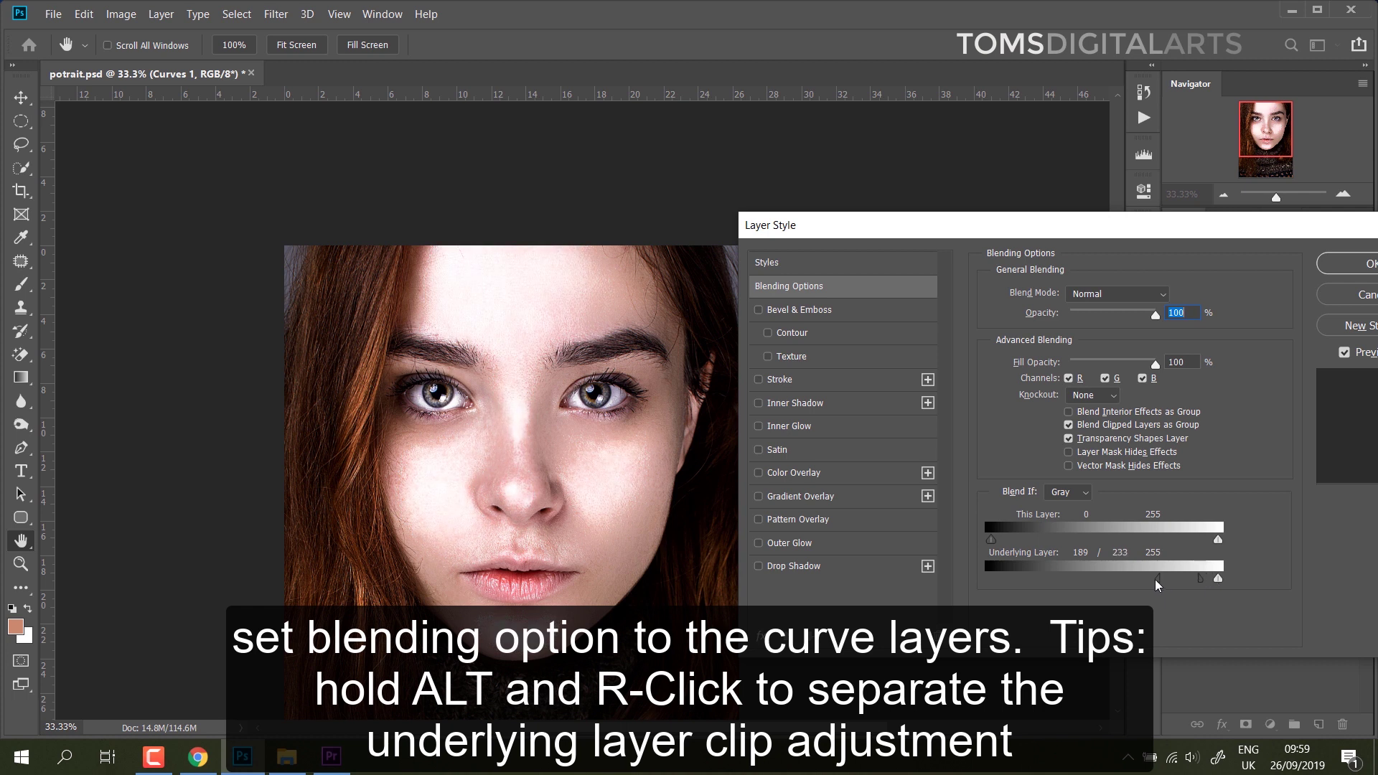
mouse_move(1174, 584)
left_mouse_down()
mouse_move(1212, 585)
mouse_move(1187, 587)
left_mouse_up()
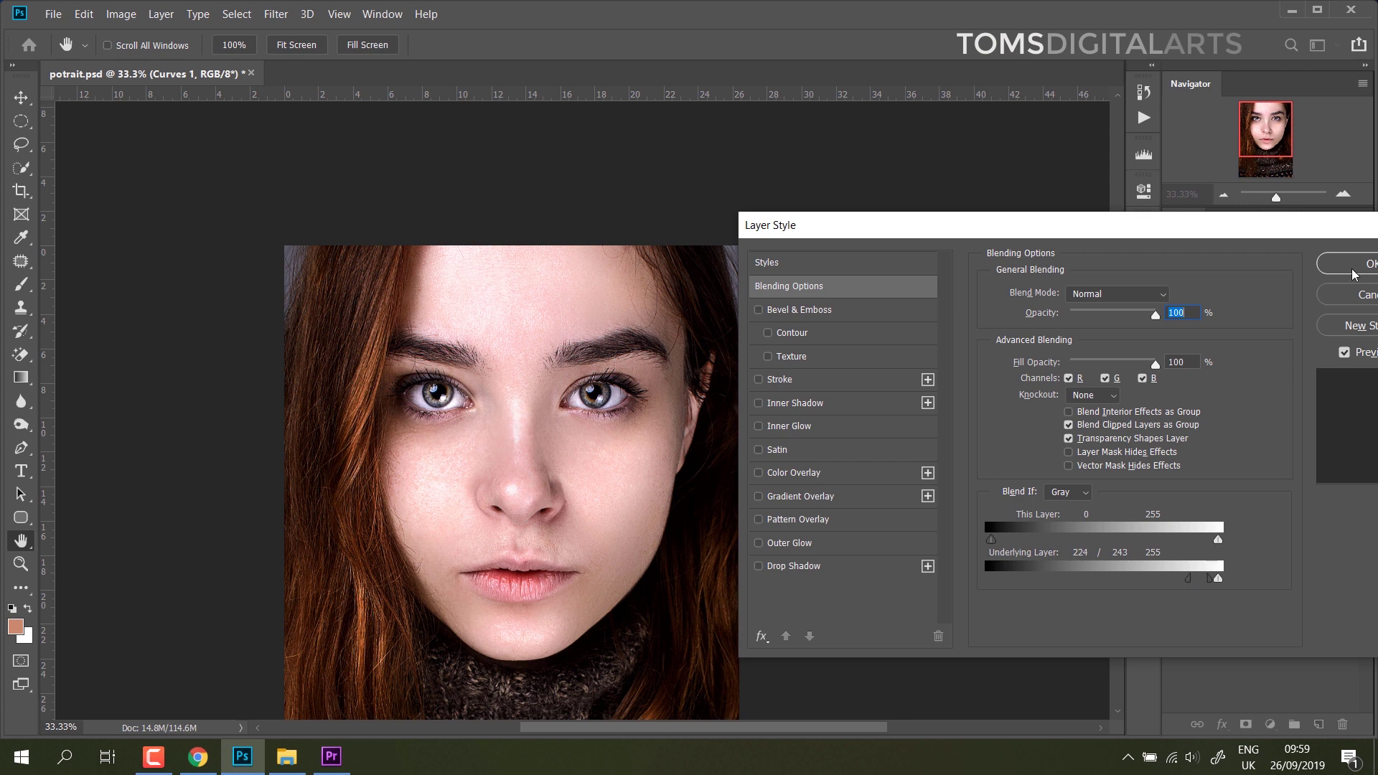
left_click(1332, 275)
right_click(1245, 335)
left_click(1247, 342)
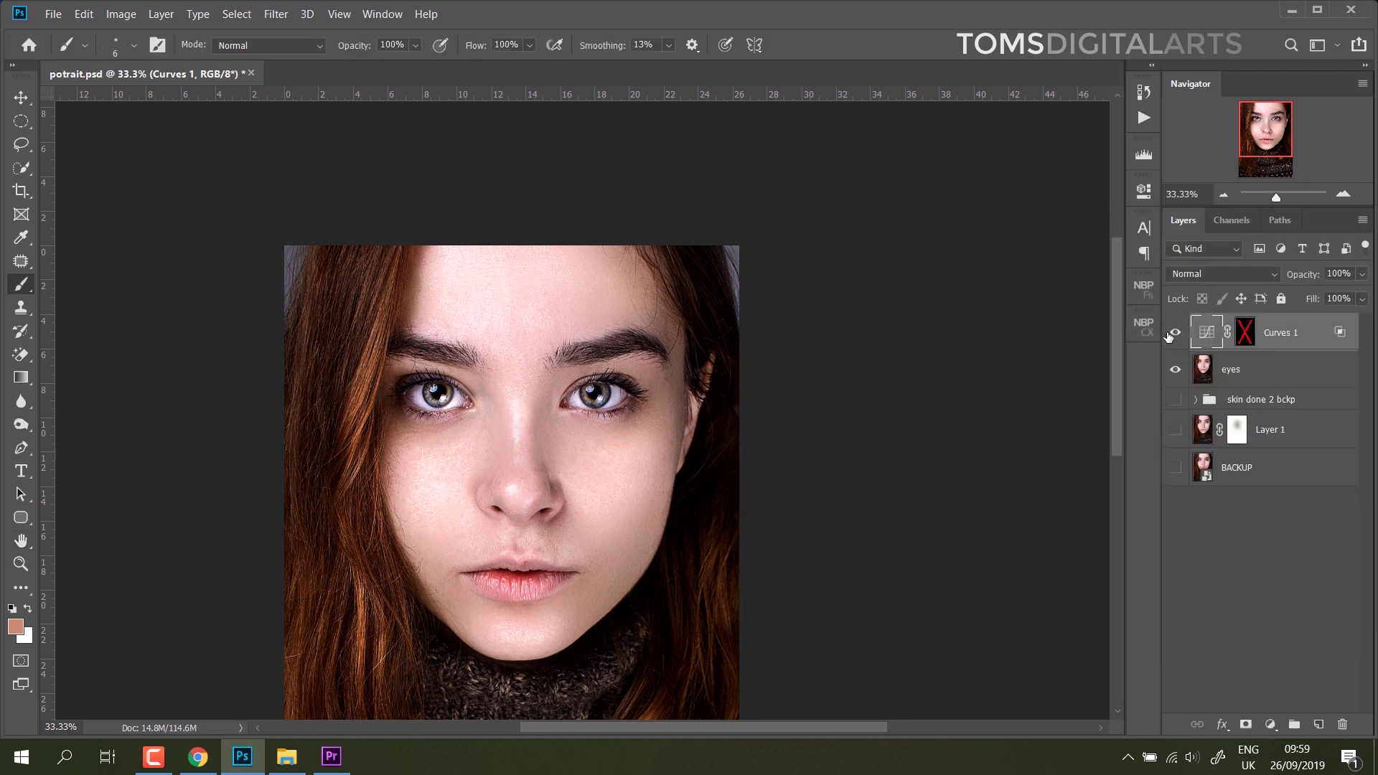
left_click(1246, 334, "shift")
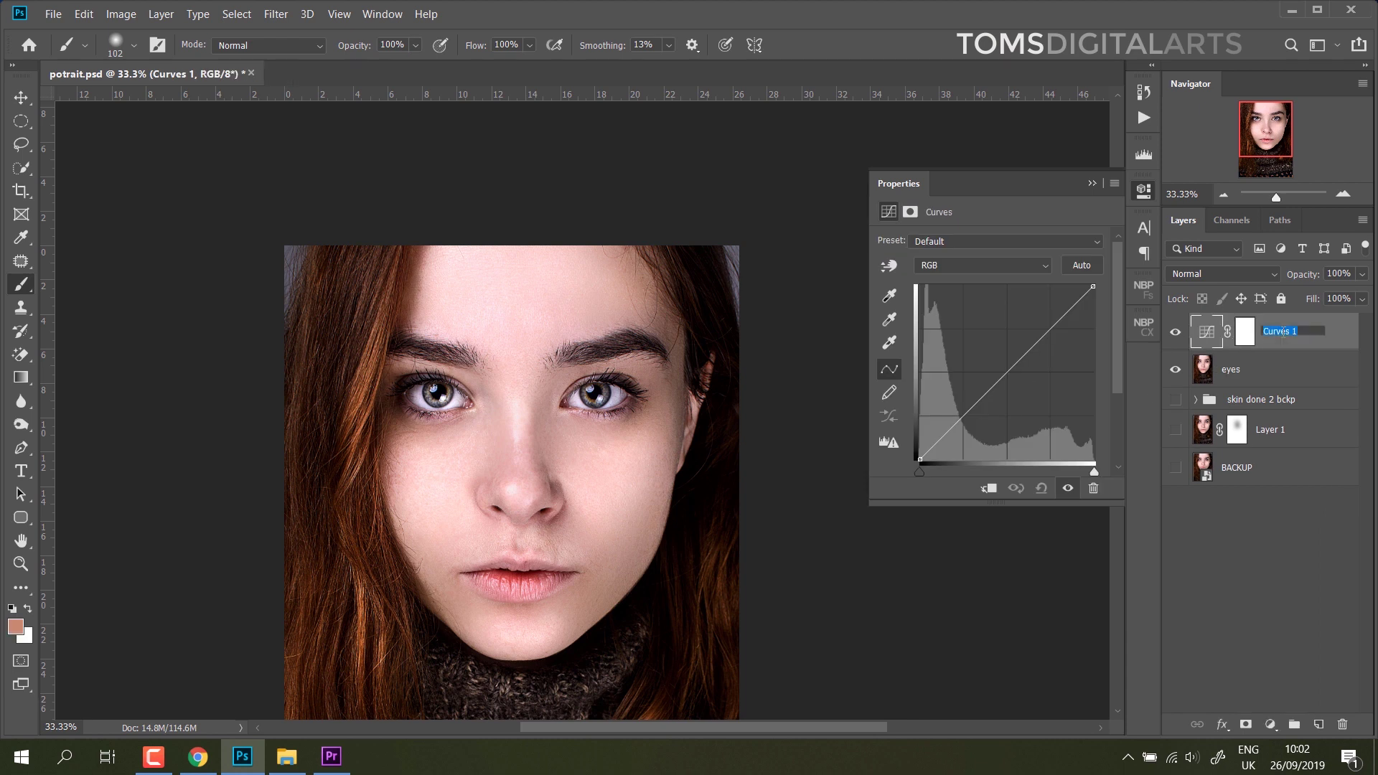
- Rename the layer 'highlight', bend its curve up, and split the underlying Blend If slider
type("highlight")
key("Return")
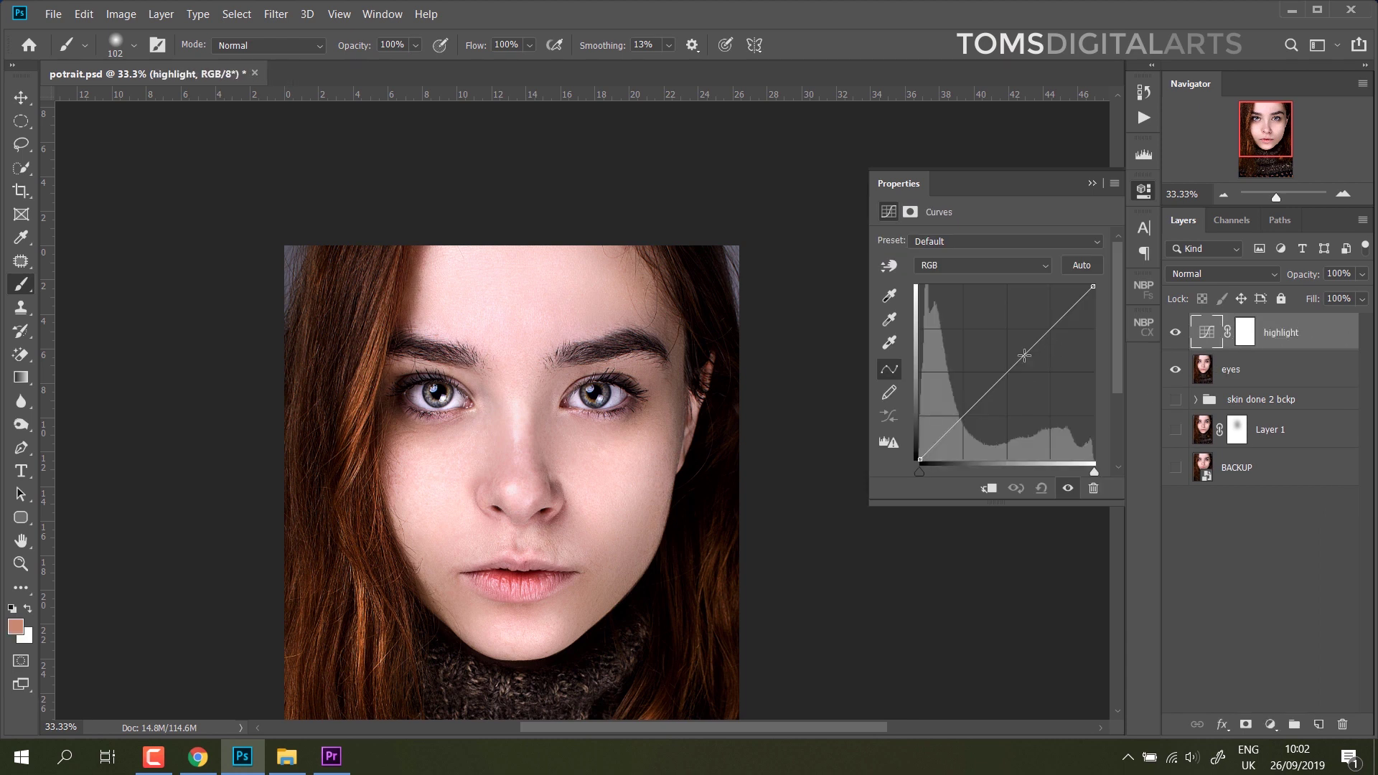
left_click_drag(1005, 373, 983, 334)
double_click(1341, 336)
mouse_move(938, 579)
left_mouse_down()
mouse_move(1130, 579)
mouse_move(1081, 586)
left_mouse_up()
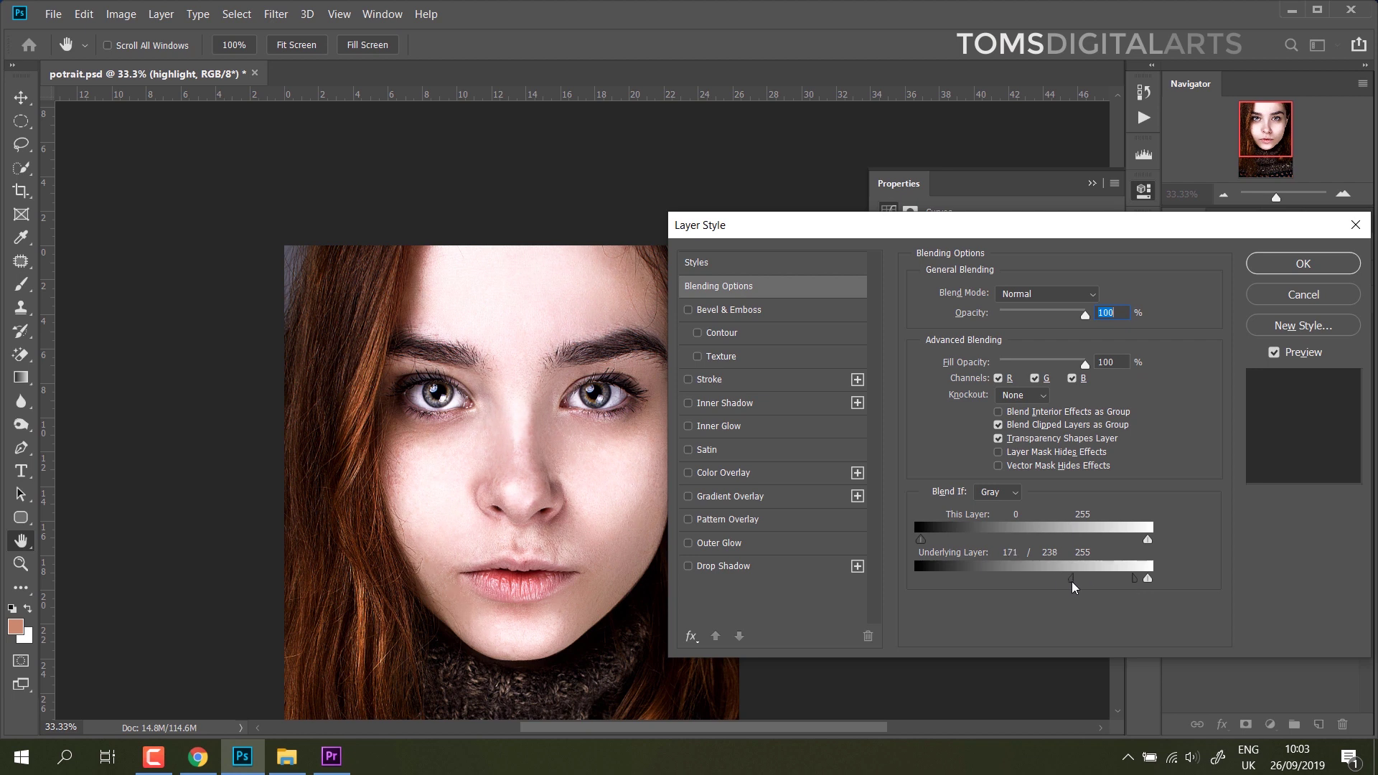
left_click(1303, 263)
- Invert the highlight mask and paint white highlight onto the forehead
key("b")
left_click(1245, 332)
key("ctrl+i")
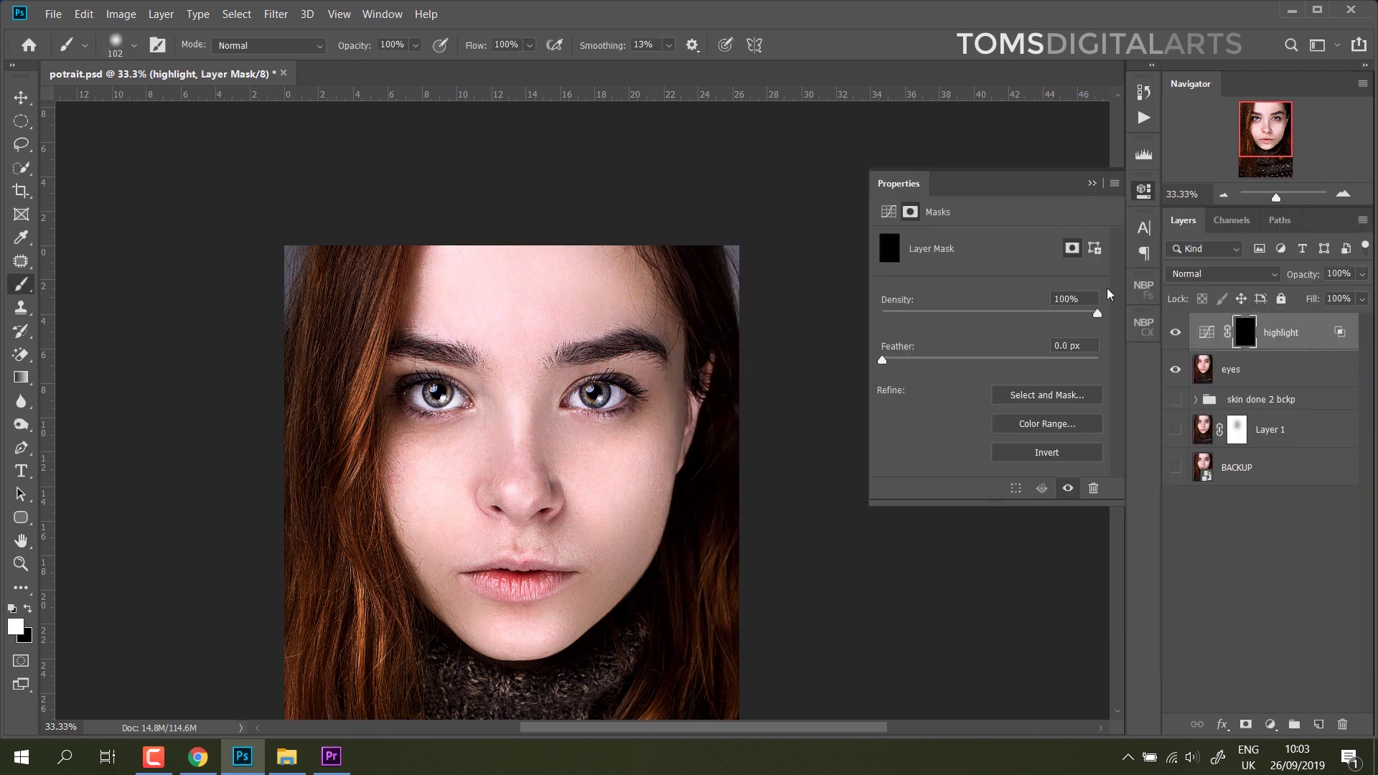
key("ctrl+plus")
right_click(600, 498)
mouse_move(486, 189)
left_mouse_down()
mouse_move(501, 268)
mouse_move(476, 222)
mouse_move(455, 237)
left_mouse_up()
key("bracketleft")
key("bracketleft")
key("bracketleft")
- Paint highlight down the nose bridge, onto both cheeks and the chin
left_click_drag(486, 376, 488, 542)
mouse_move(390, 455)
left_mouse_down()
mouse_move(329, 493)
mouse_move(344, 567)
left_mouse_up()
mouse_move(646, 466)
left_mouse_down()
mouse_move(640, 523)
mouse_move(603, 553)
left_mouse_up()
left_click_drag(653, 595, 681, 459)
left_click_drag(463, 607, 574, 607)
right_click(609, 448)
left_click_drag(788, 465, 764, 465)
key("Return")
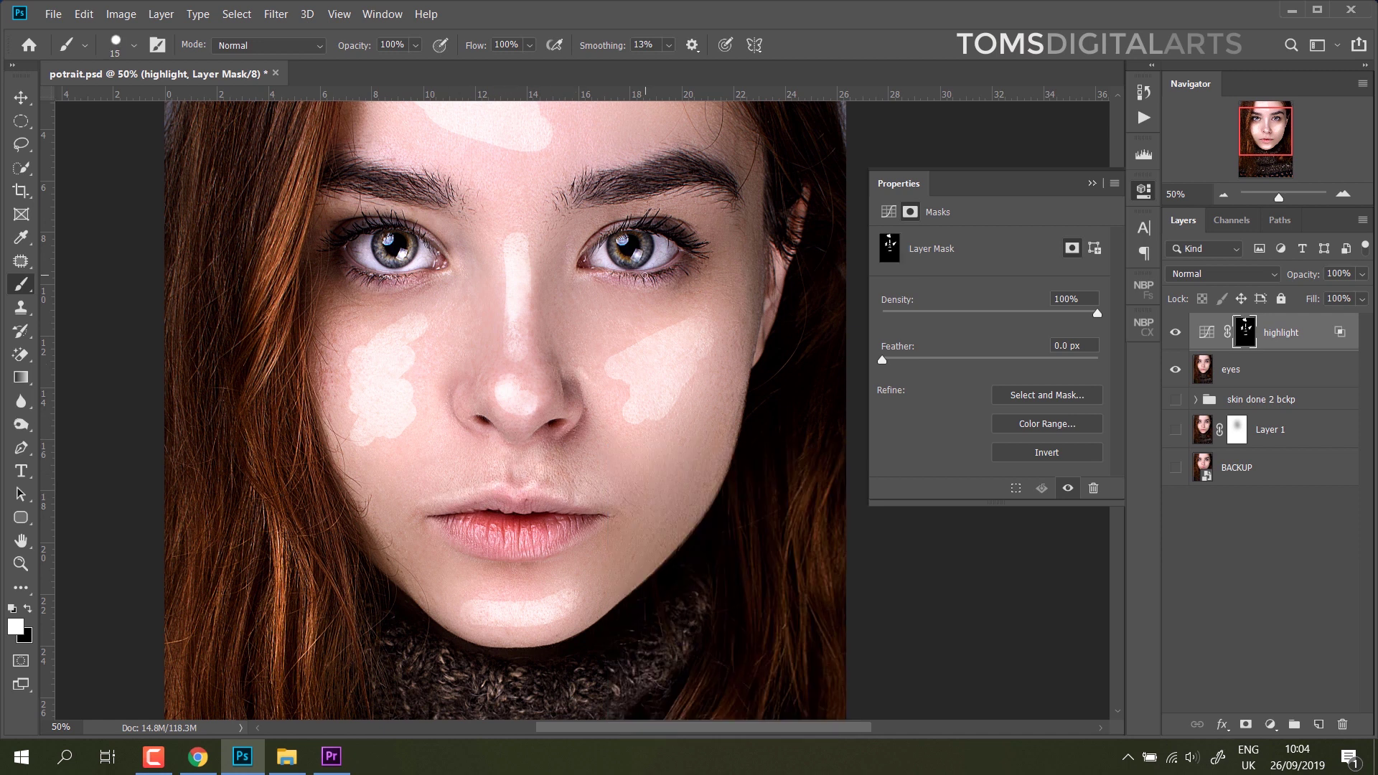
- Feather the highlight mask to about 34 px and set up a large black brush
left_click_drag(882, 359, 987, 368)
scroll(503, 409, "up", 2)
key("x")
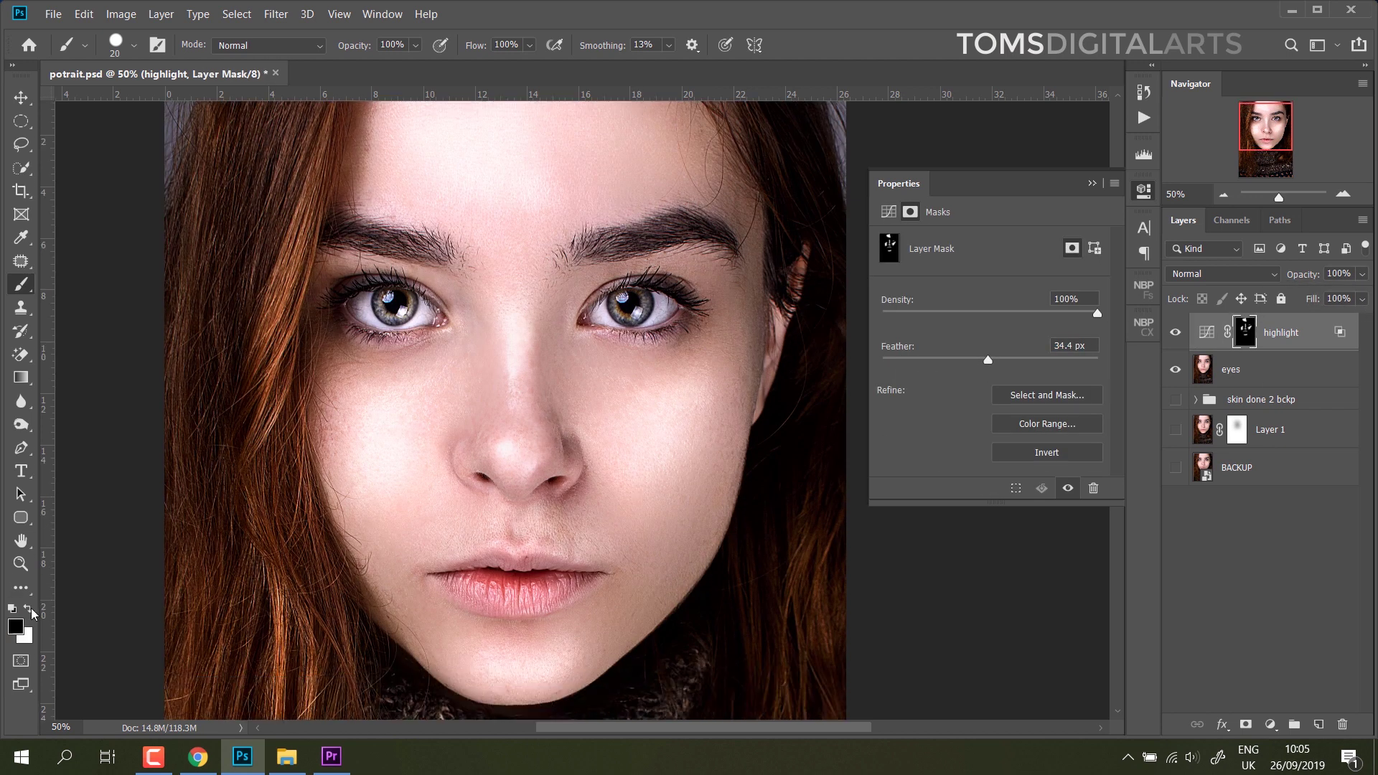
right_click(528, 351)
left_click_drag(621, 394, 702, 393)
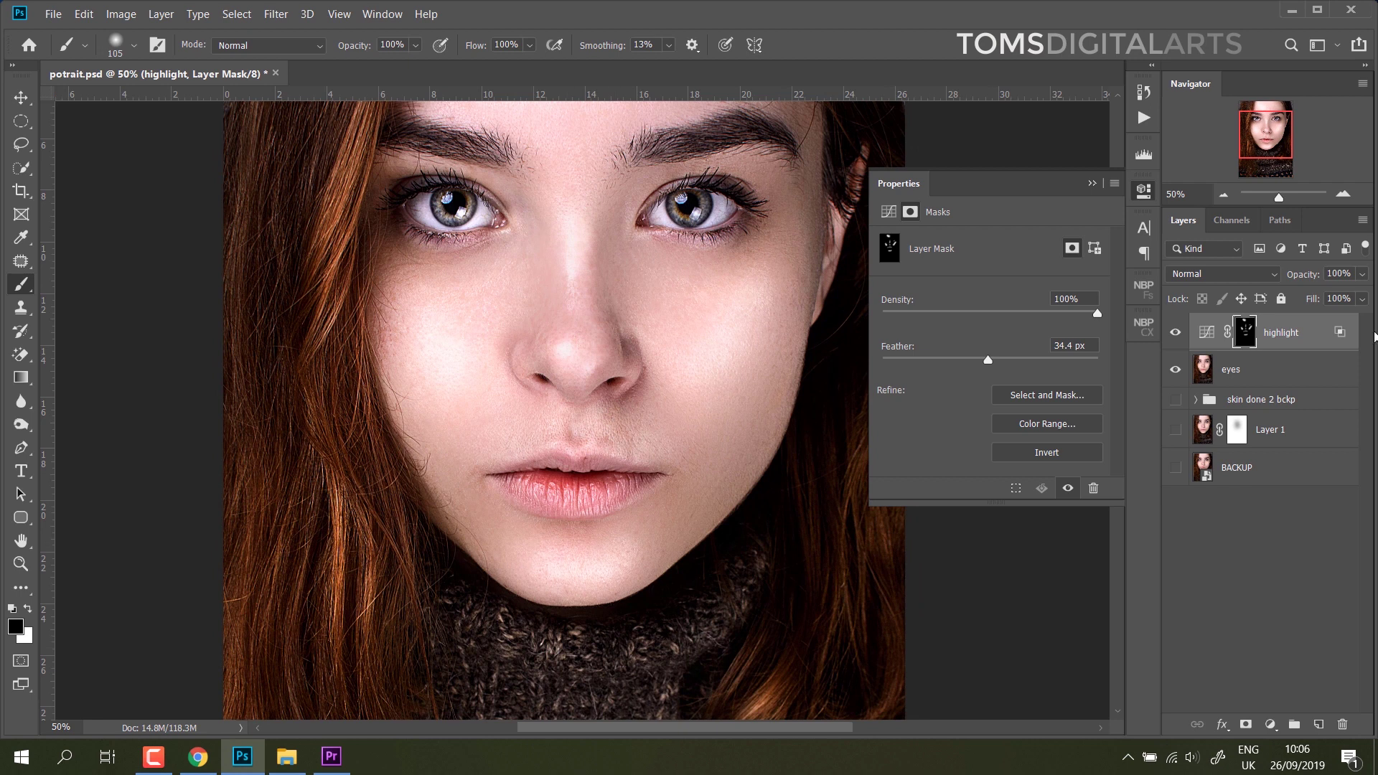
left_click(1175, 332)
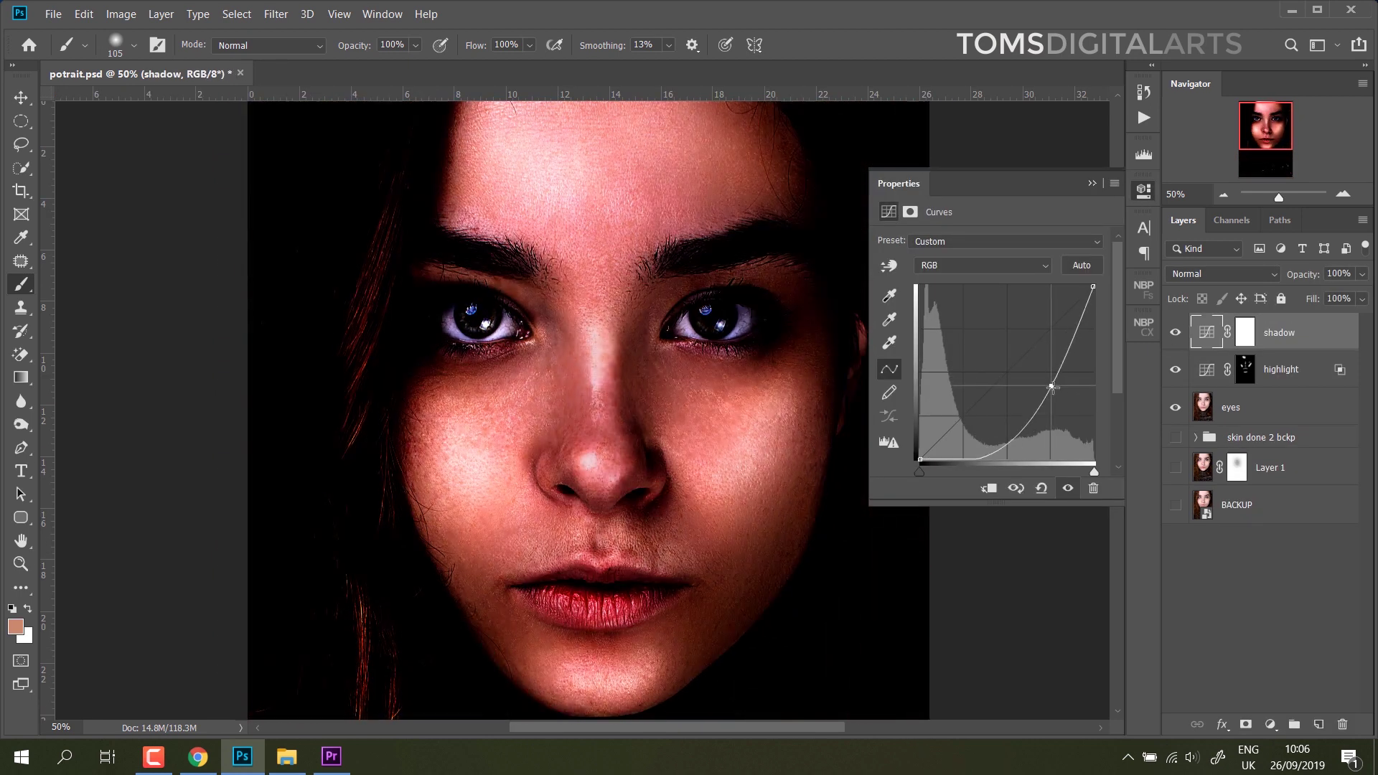
- Set a Blend If underlying split so the shadow curve darkens only darker tones
mouse_move(1136, 578)
left_mouse_down()
mouse_move(984, 578)
mouse_move(1113, 578)
mouse_move(1083, 578)
left_mouse_up()
mouse_move(1251, 545)
left_mouse_down()
mouse_move(1192, 543)
mouse_move(1299, 543)
left_mouse_up()
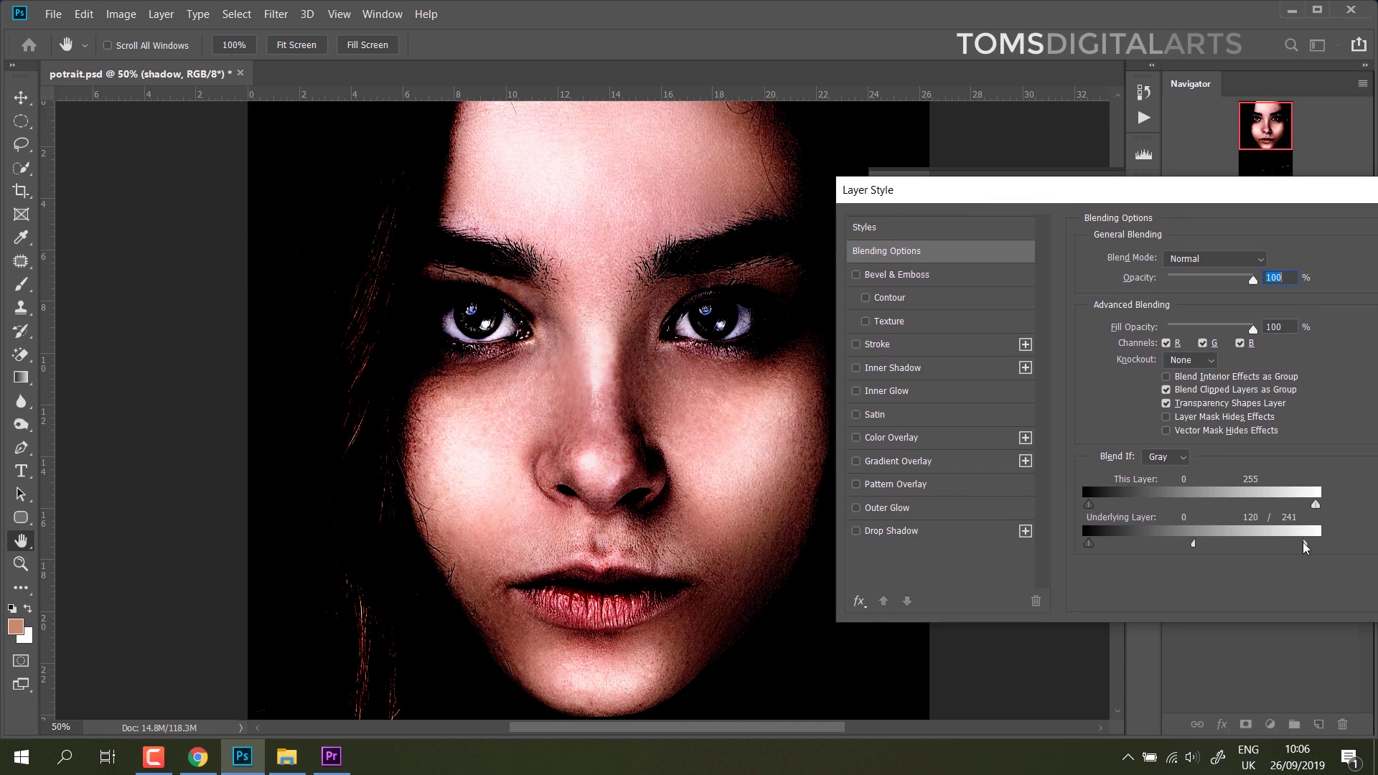
left_click_drag(1200, 544, 1160, 544)
mouse_move(1299, 544)
left_mouse_down()
mouse_move(1168, 547)
mouse_move(1280, 546)
mouse_move(1262, 546)
left_mouse_up()
left_click_drag(1161, 544, 1167, 543)
key("Return")
- Invert the shadow layer's mask to black and set up a white brush
key("b")
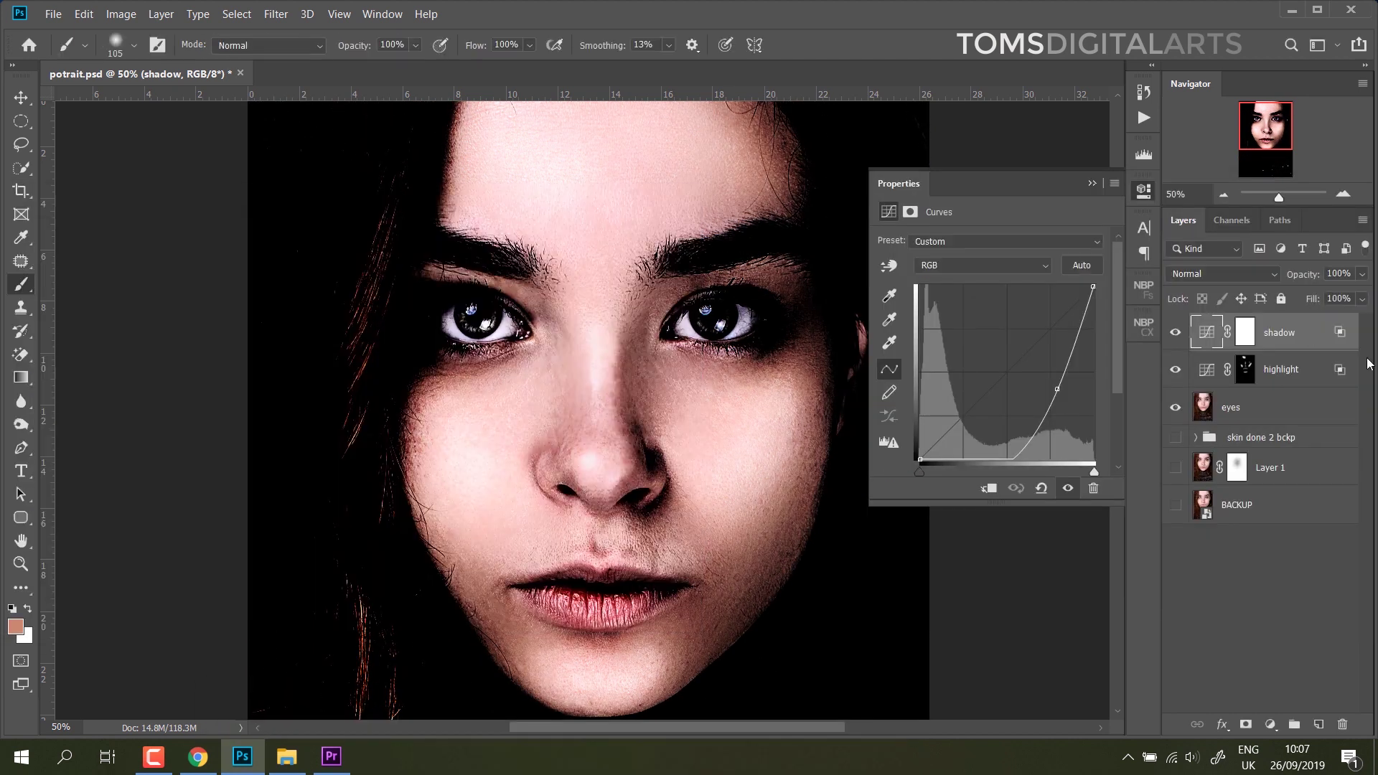
left_click(1244, 333)
left_click(1244, 369)
left_click(1144, 191)
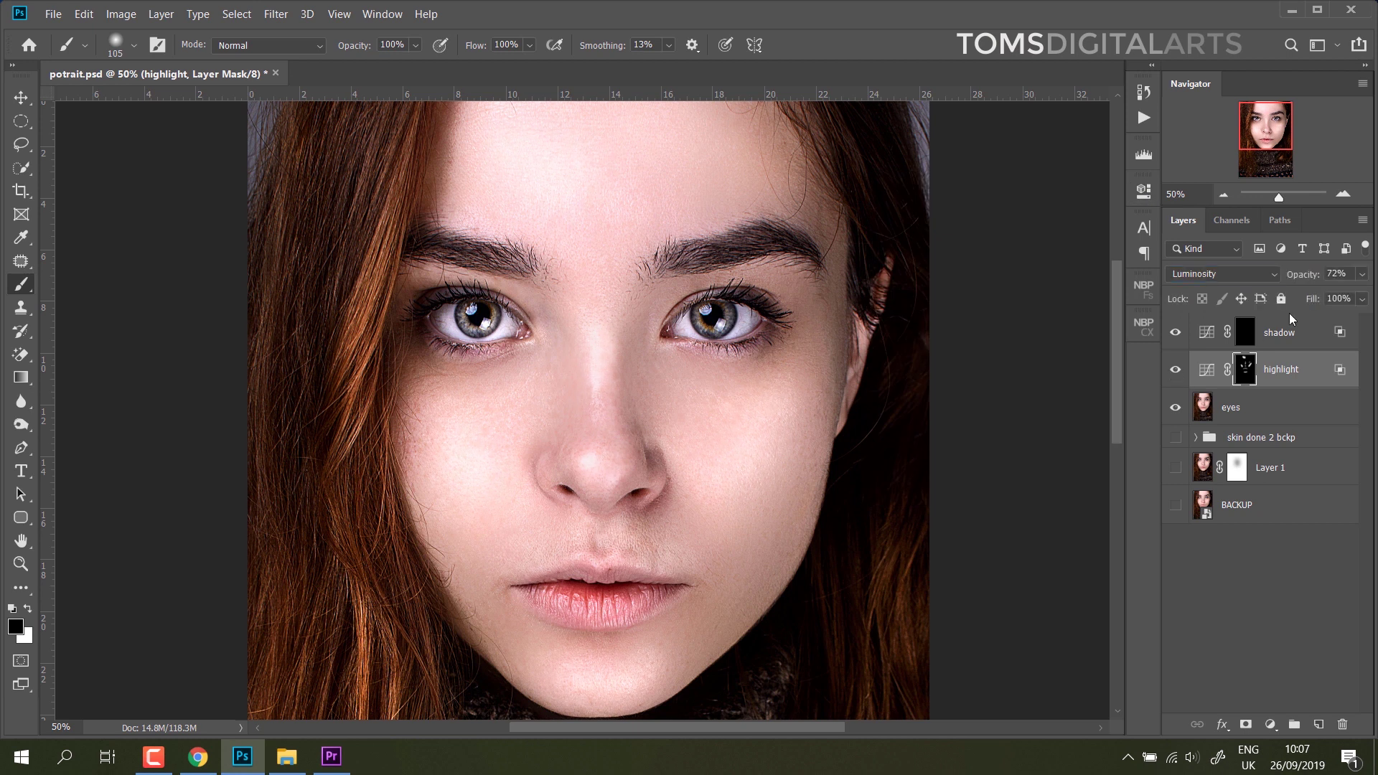
key("alt+]")
left_click(1144, 191)
key("x")
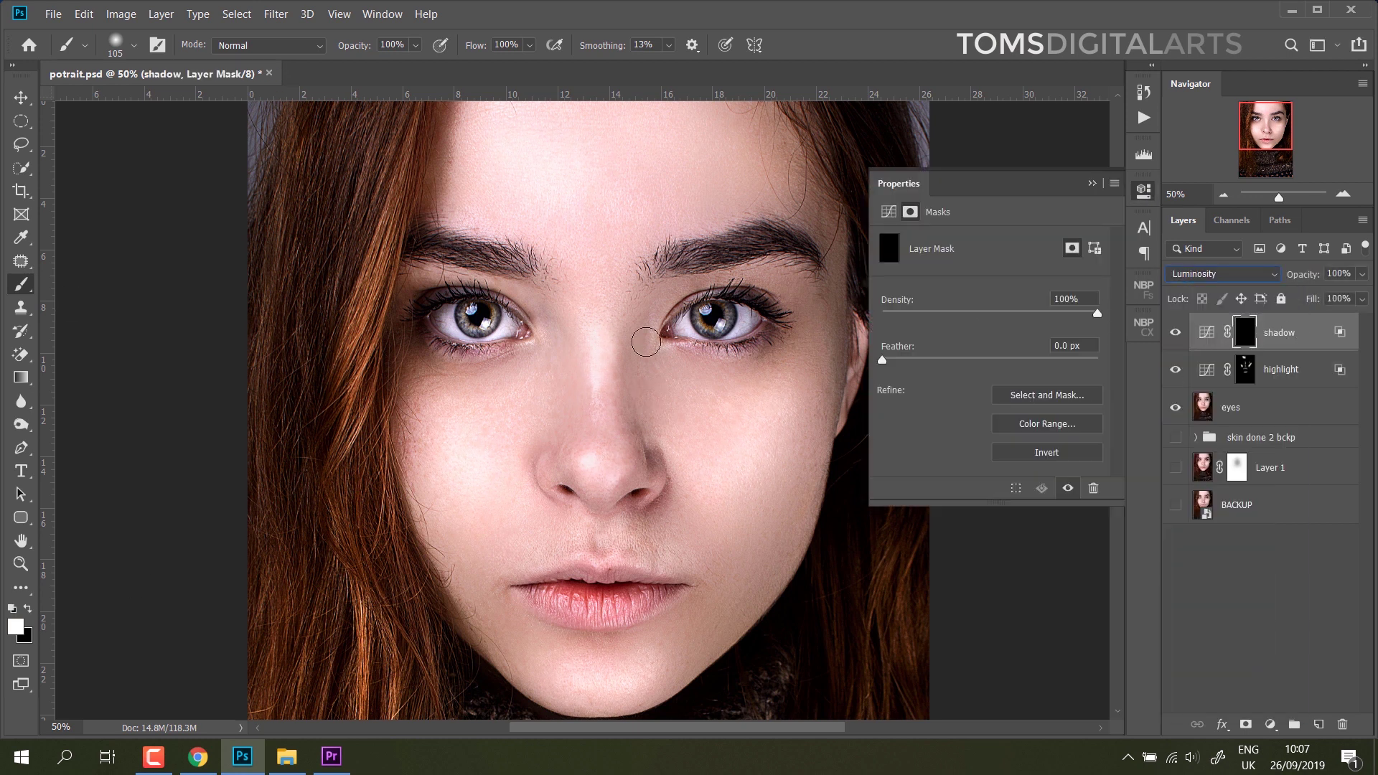
- Paint shadows beside the nose, around the lips, under both eyes and along the right jaw
key("bracketleft")
key("bracketleft")
key("bracketleft")
left_click_drag(661, 473, 596, 559)
left_click_drag(678, 589, 531, 584)
left_click_drag(559, 639, 624, 642)
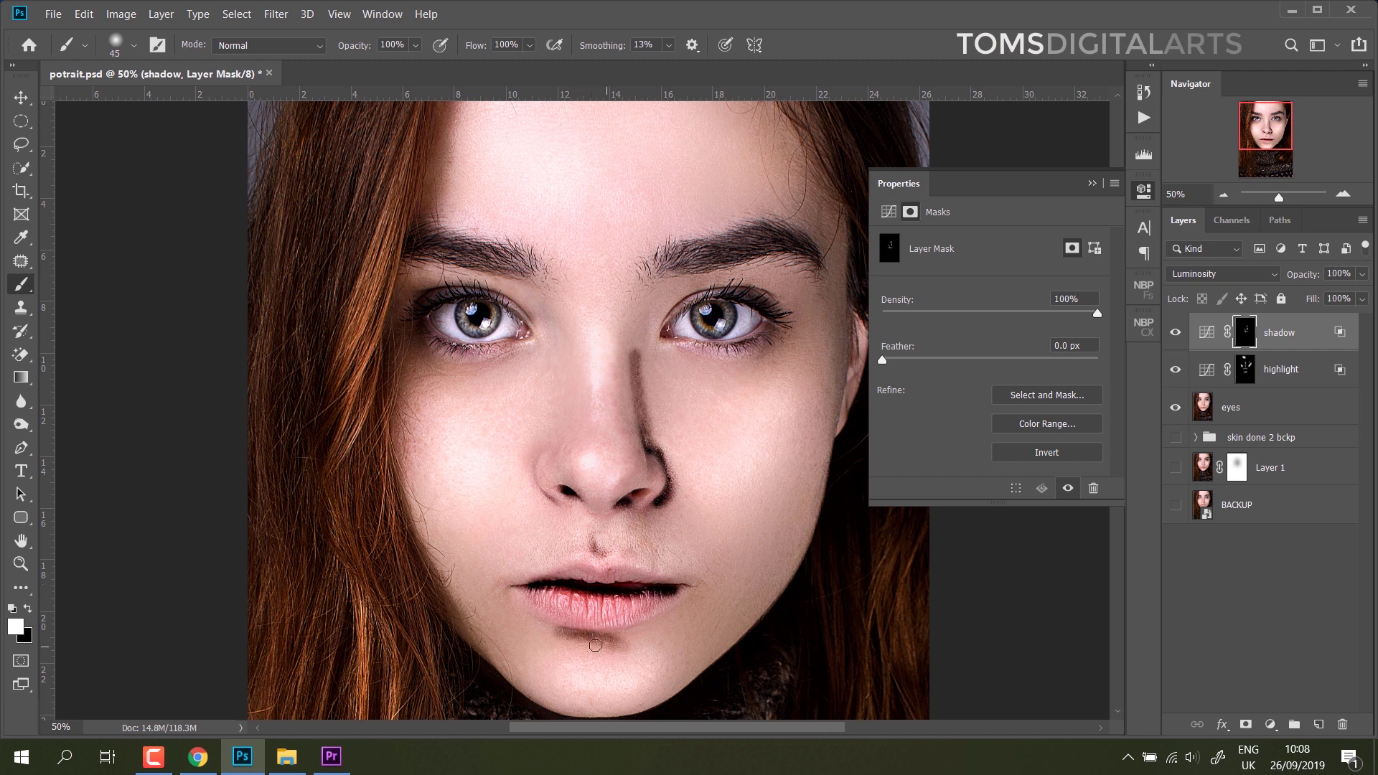
left_click_drag(796, 334, 757, 366)
mouse_move(717, 638)
left_mouse_down()
mouse_move(819, 506)
mouse_move(829, 445)
left_mouse_up()
left_click_drag(430, 338, 398, 409)
mouse_move(827, 215)
left_mouse_down()
mouse_move(749, 311)
mouse_move(753, 459)
left_mouse_up()
- Feather the shadow mask about 62 px at 93% density, then select the shadow and highlight layers
scroll(753, 459, "down", 2)
left_click_drag(882, 359, 1009, 360)
mouse_move(1096, 315)
left_mouse_down()
mouse_move(1019, 313)
mouse_move(1082, 312)
left_mouse_up()
left_click_drag(1002, 365, 1005, 365)
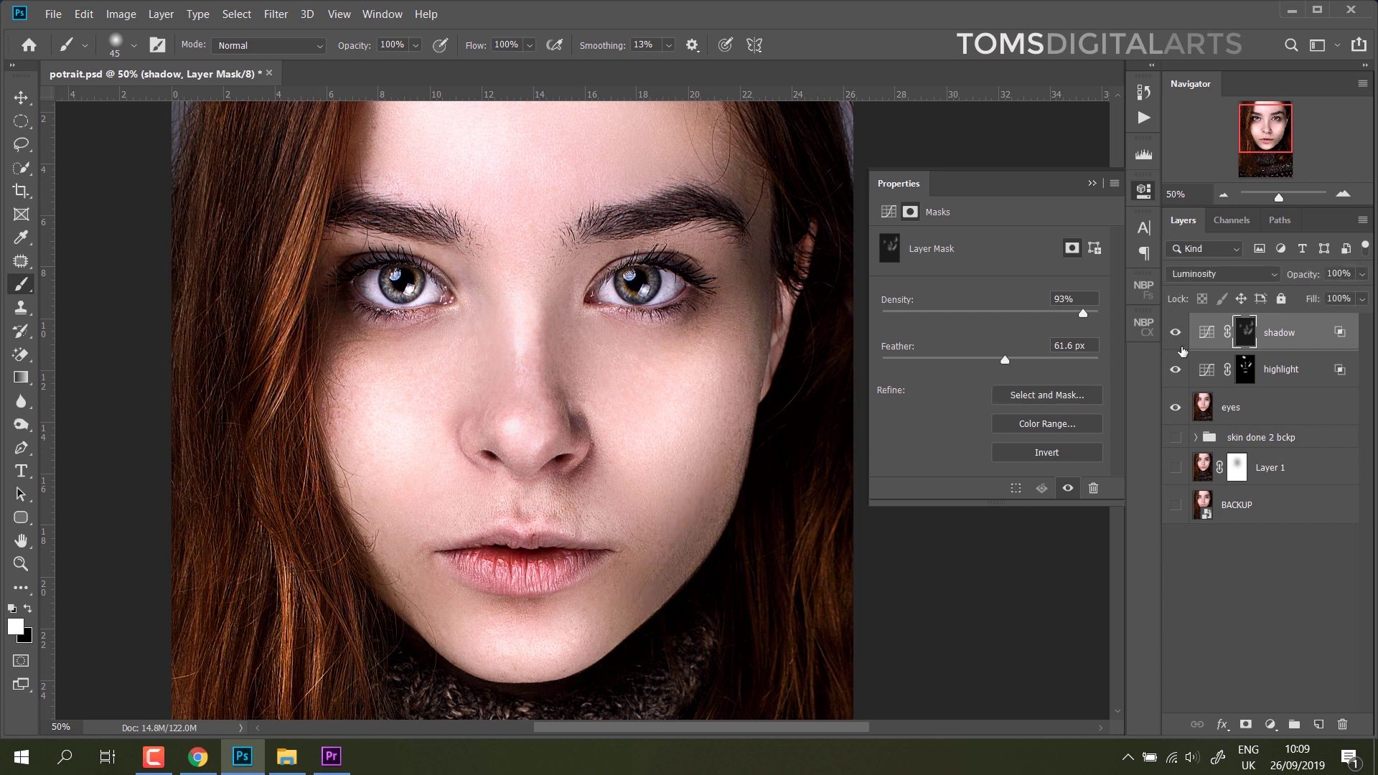
left_click(1284, 373)
left_click(1307, 341, "ctrl")
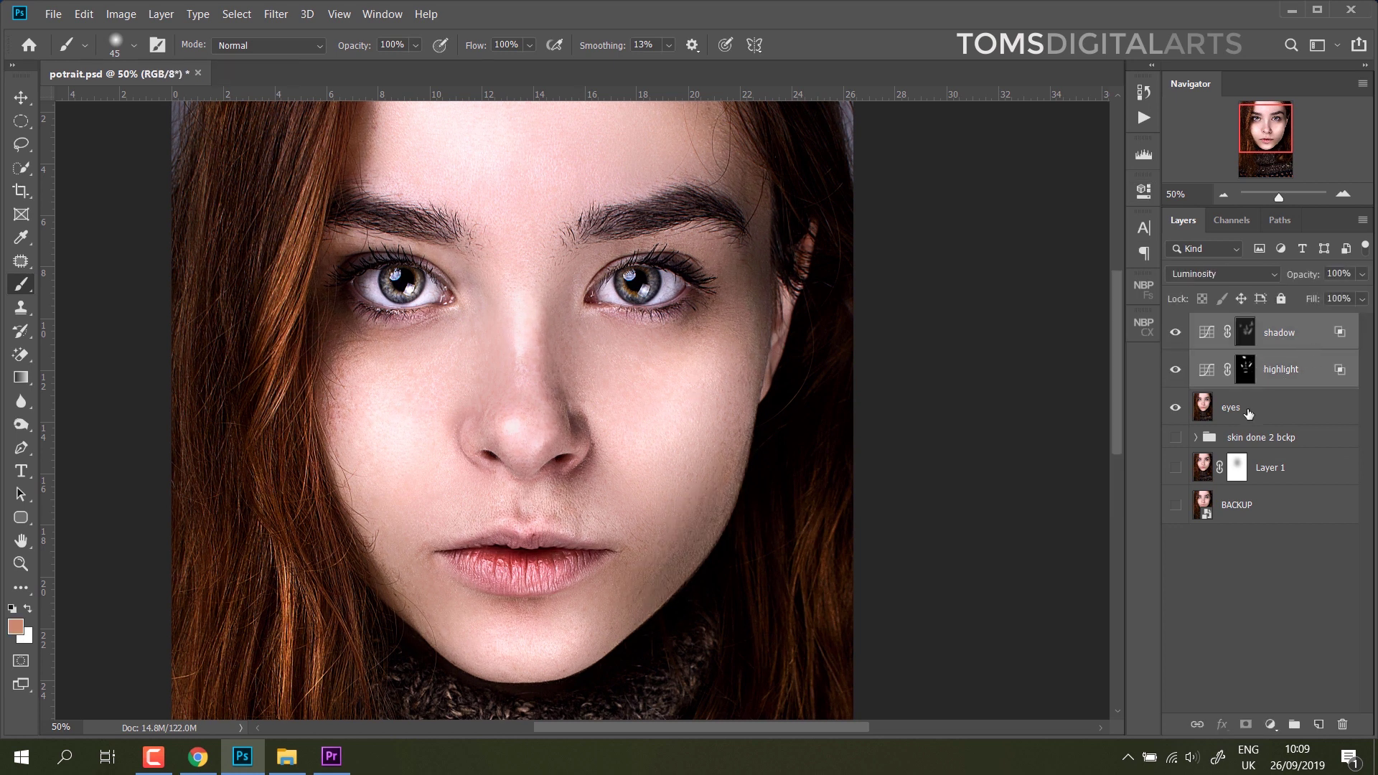
- Duplicate Group 3 and the eyes layer and merge the copies into one layer
key("ctrl+minus")
key("ctrl+minus")
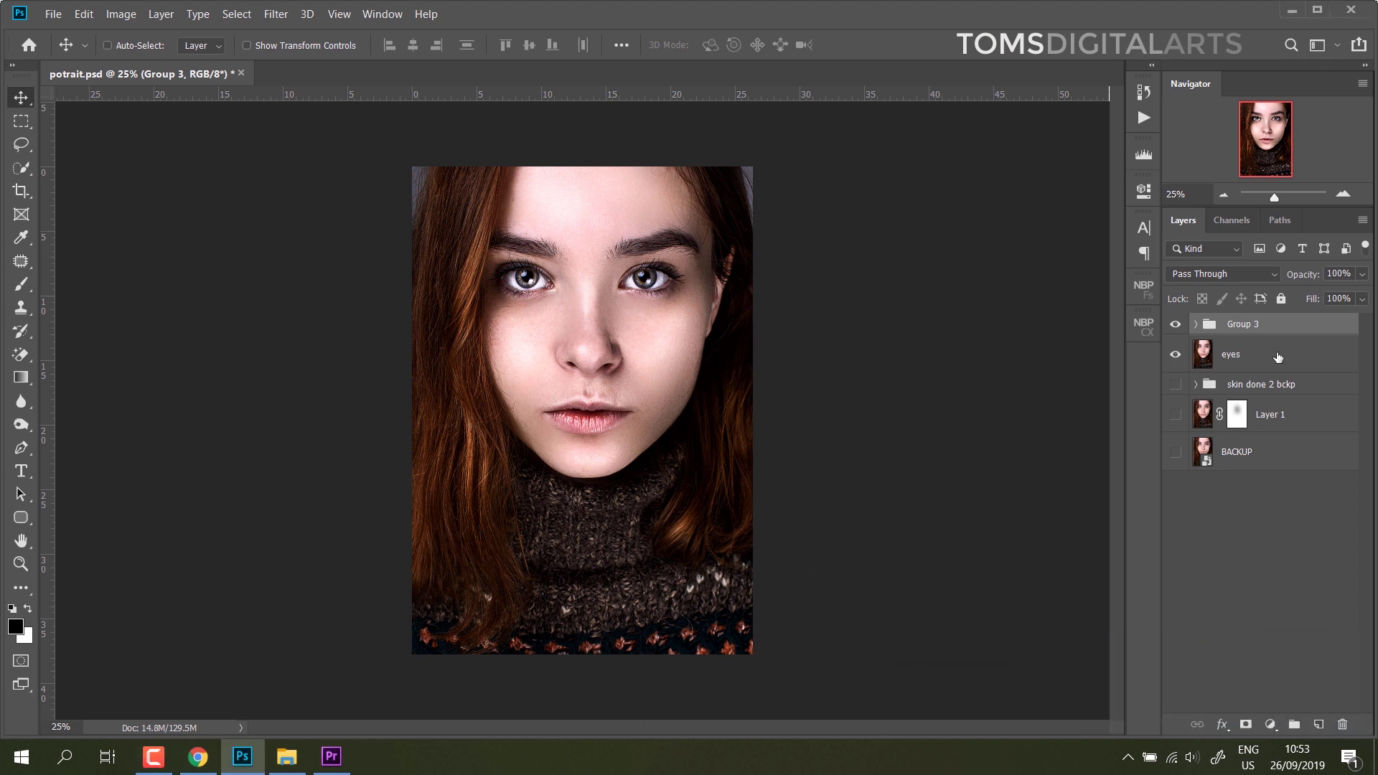
left_click(1262, 354, "shift")
left_click_drag(1263, 354, 1319, 724)
right_click(1267, 334)
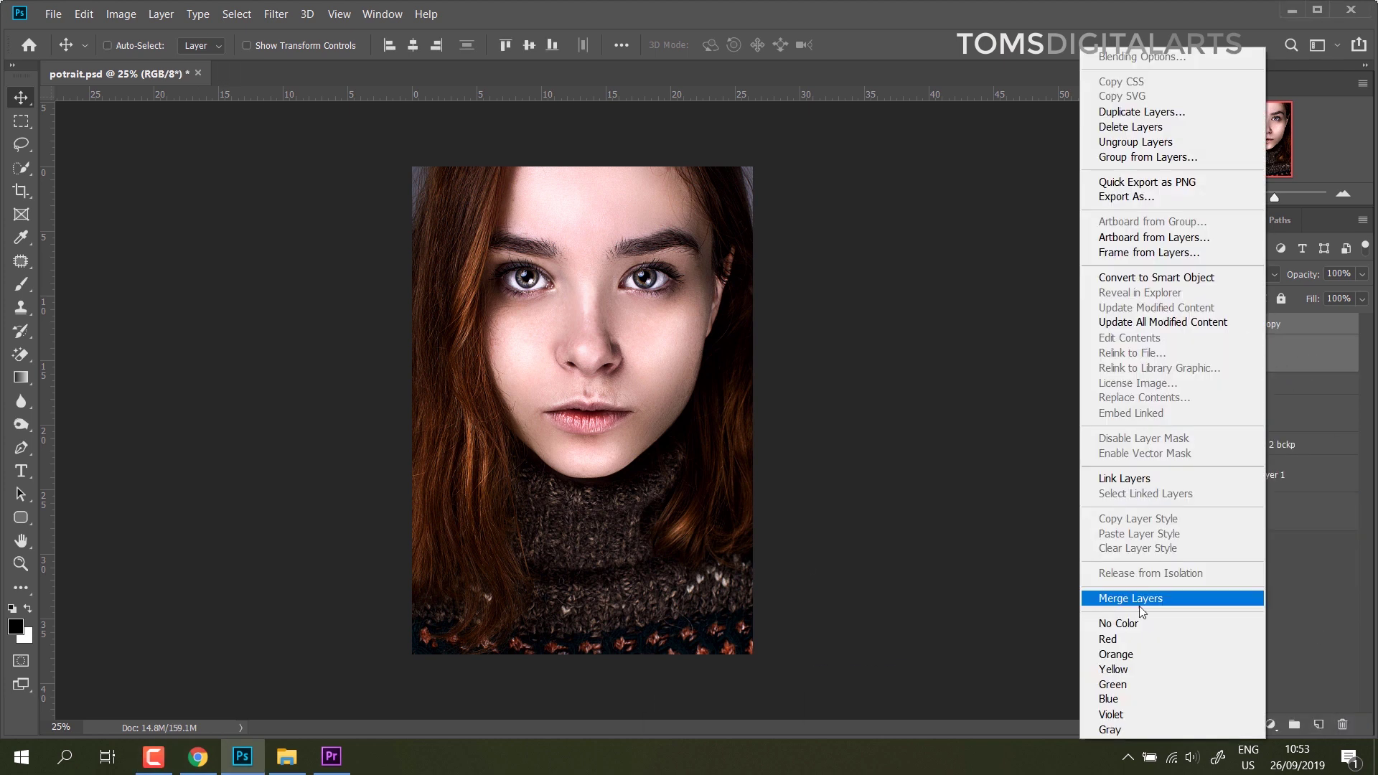
left_click(1132, 598)
- Group and hide the original layers, and rename the merged copy 'skin color rich'
left_click(1231, 363)
left_click(1230, 391, "shift")
key("ctrl+g")
left_click(1175, 361)
left_click(1245, 334)
type("skin color ric")
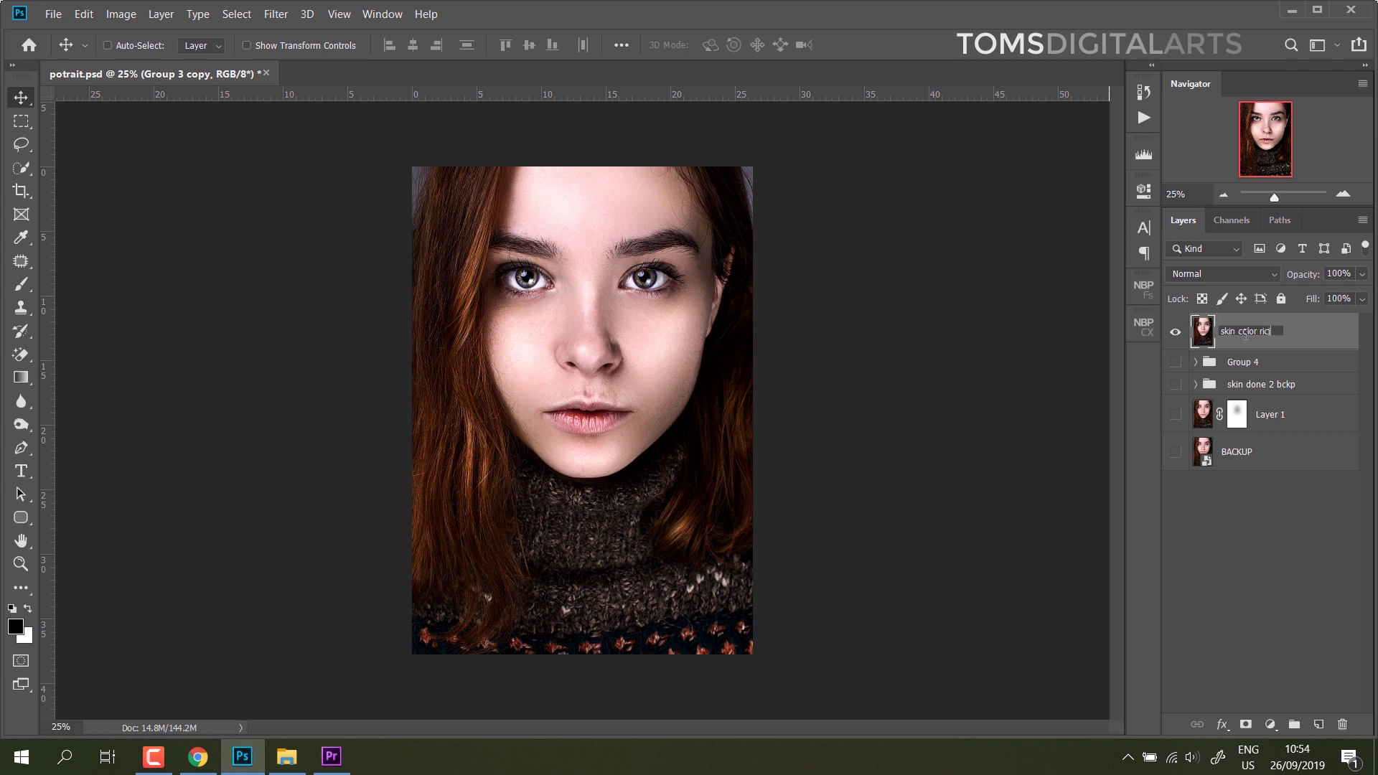
type("h")
key("Return")
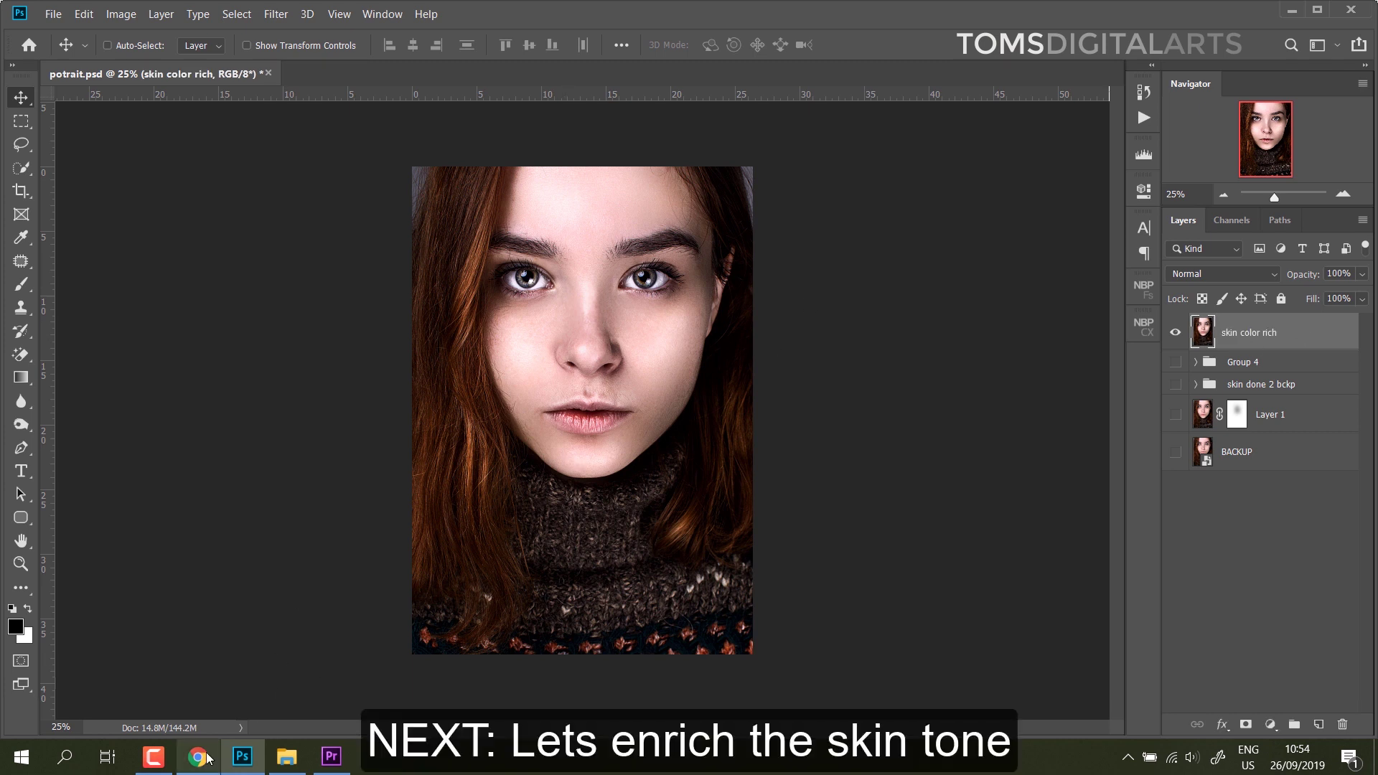
- Copy a reference portrait from the browser and paste it into Photoshop as a new layer
left_click(199, 756)
scroll(313, 107, "up", 1)
right_click(1115, 465)
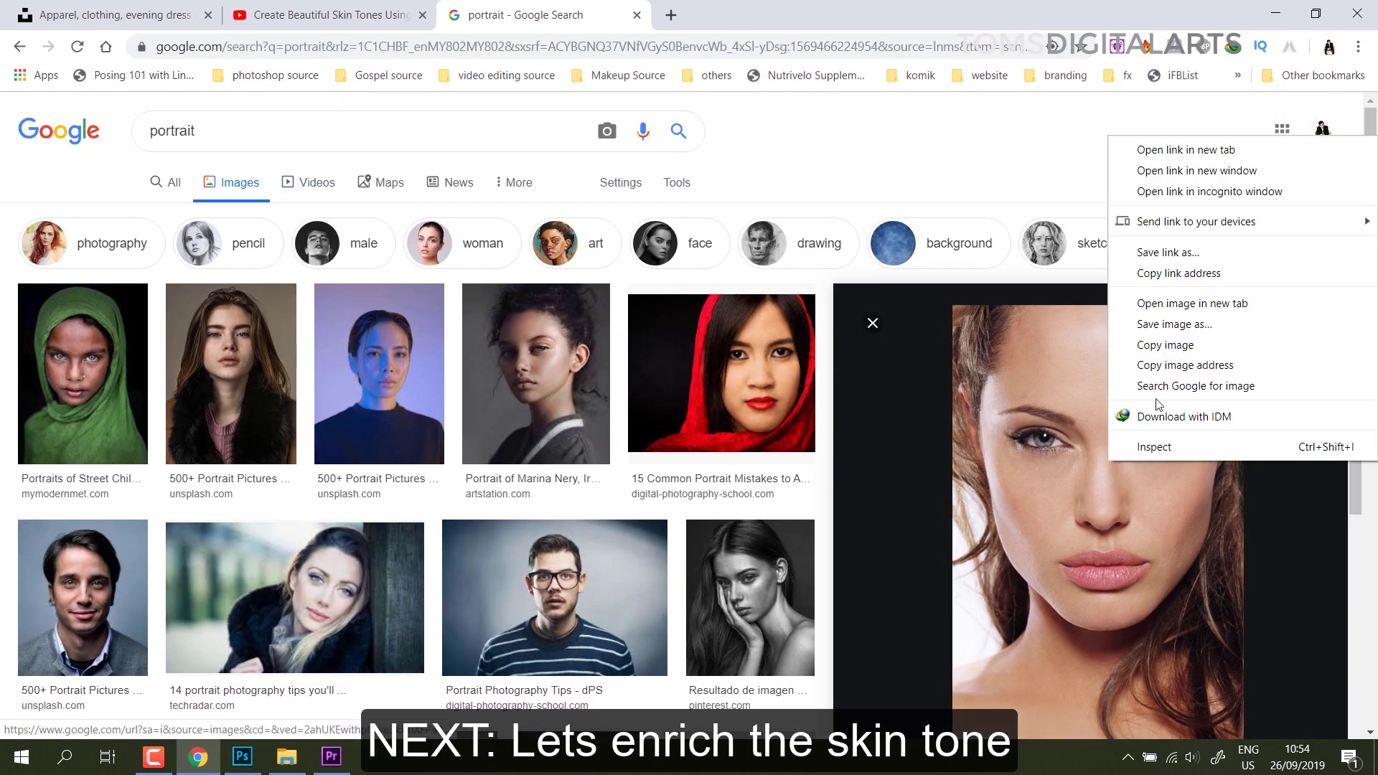
left_click(1148, 350)
left_click(242, 756)
key("ctrl+v")
mouse_move(617, 386)
left_mouse_down()
mouse_move(498, 349)
mouse_move(560, 462)
left_mouse_up()
- Shrink the reference portrait and keep only its face as an inset layer at the bottom edge
key("ctrl+t")
left_click_drag(605, 310, 595, 328)
key("Return")
key("m")
mouse_move(412, 303)
left_mouse_down()
mouse_move(661, 565)
mouse_move(648, 575)
left_mouse_up()
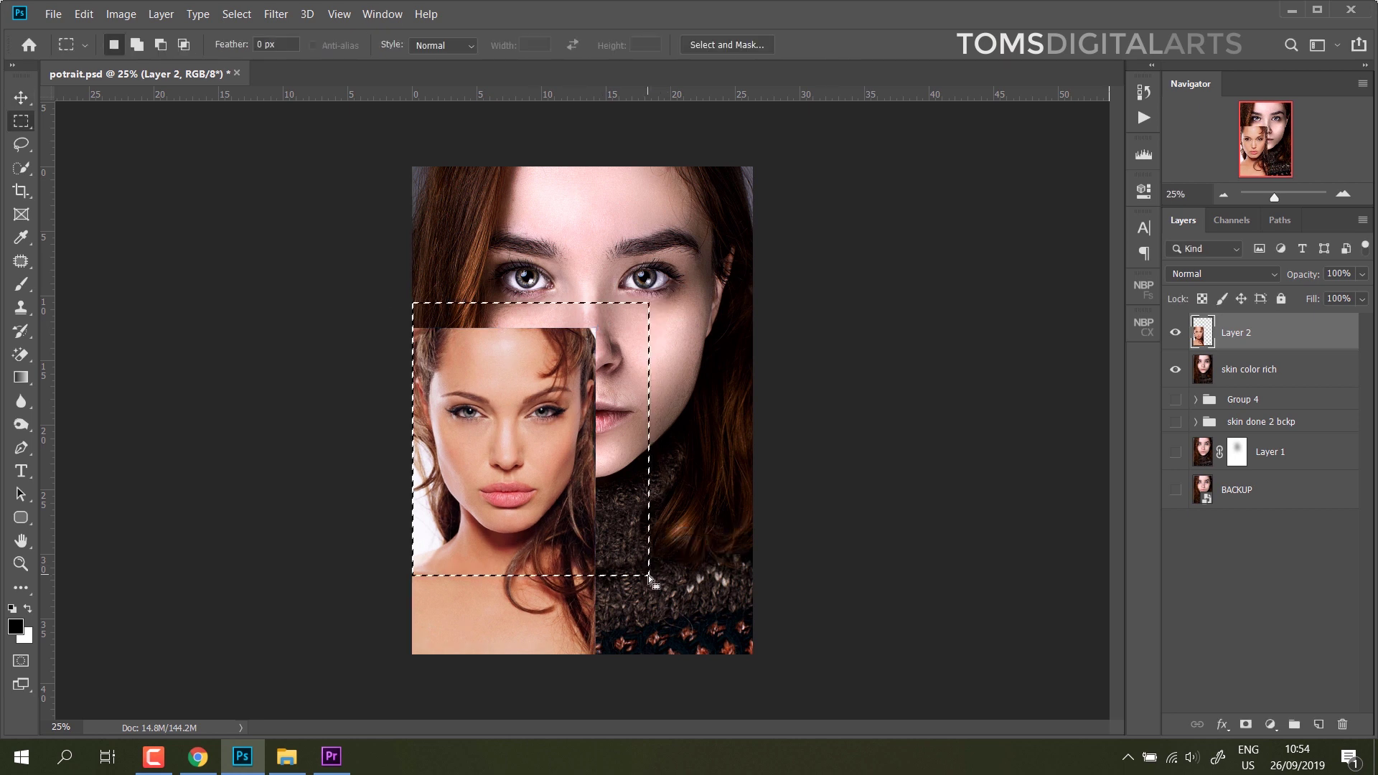
key("ctrl+j")
key("alt+bracketleft")
key("Delete")
key("v")
left_click_drag(567, 488, 572, 567)
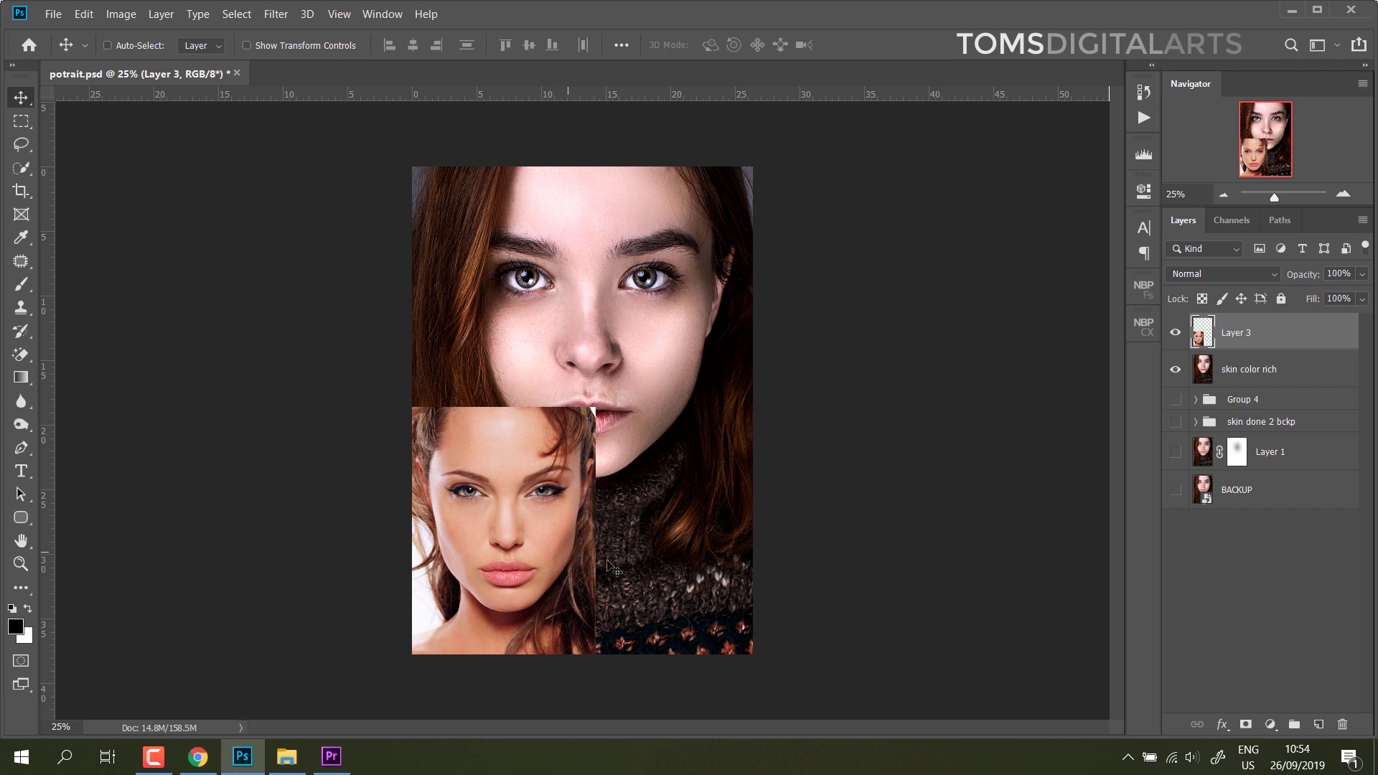
- Add a Curves layer above 'skin color rich' that slightly darkens and deepens the shadows
left_click(1278, 378)
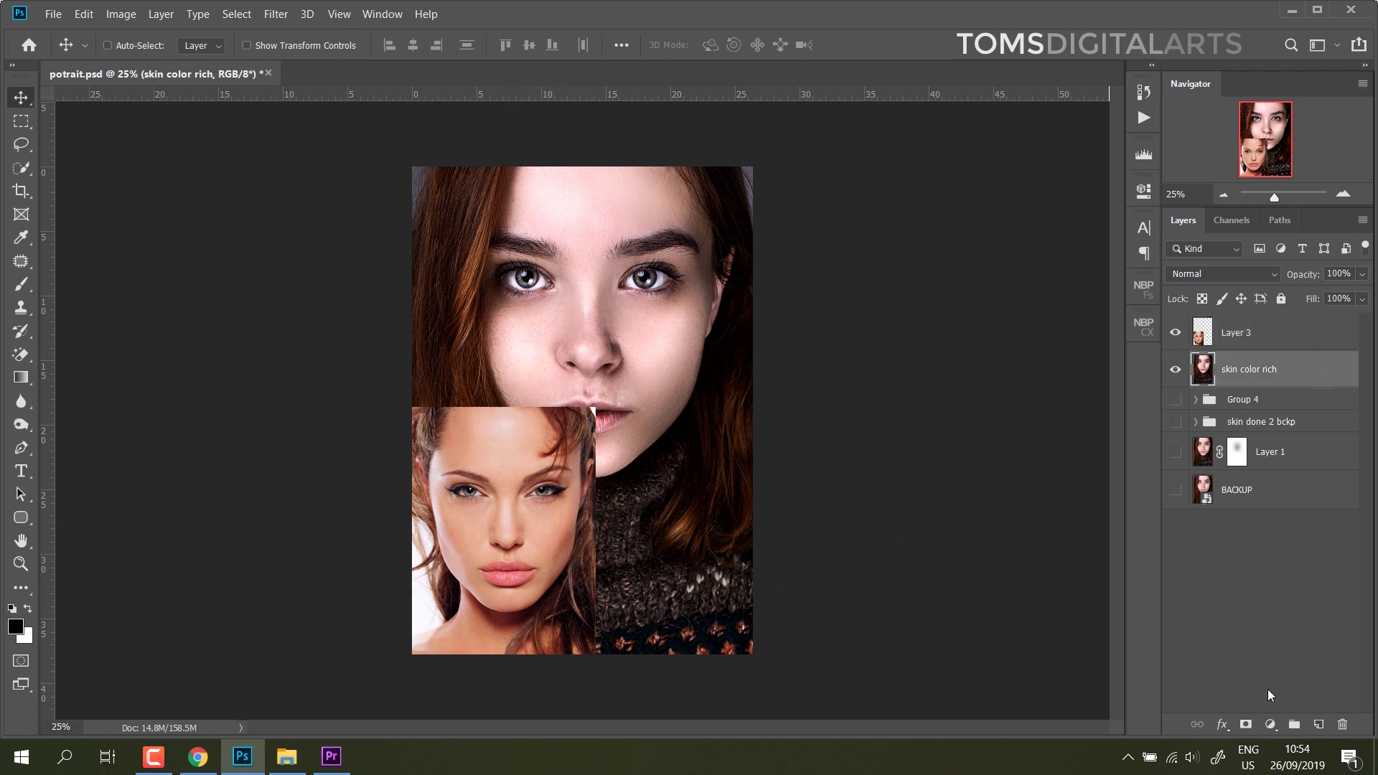
left_click(1270, 724)
left_click(1263, 496)
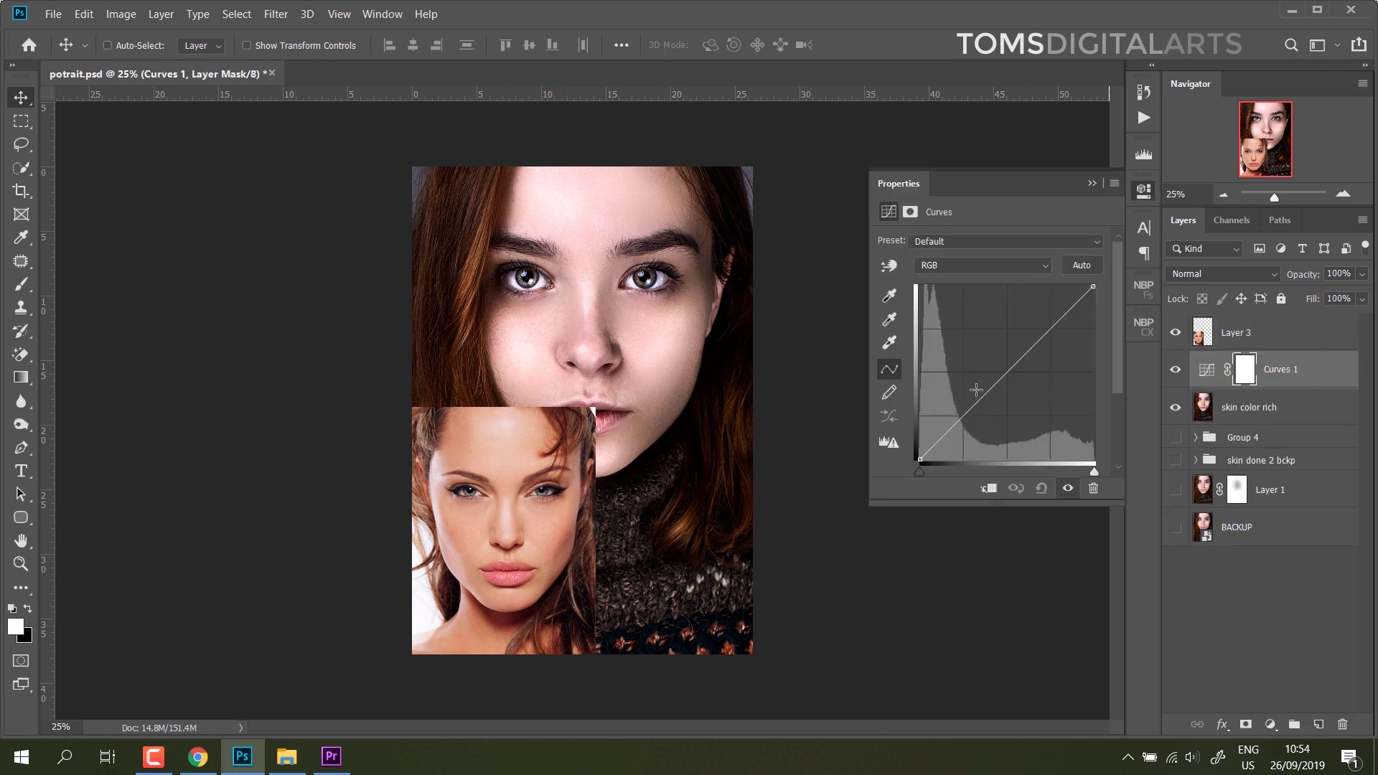
left_click_drag(1078, 302, 1078, 307)
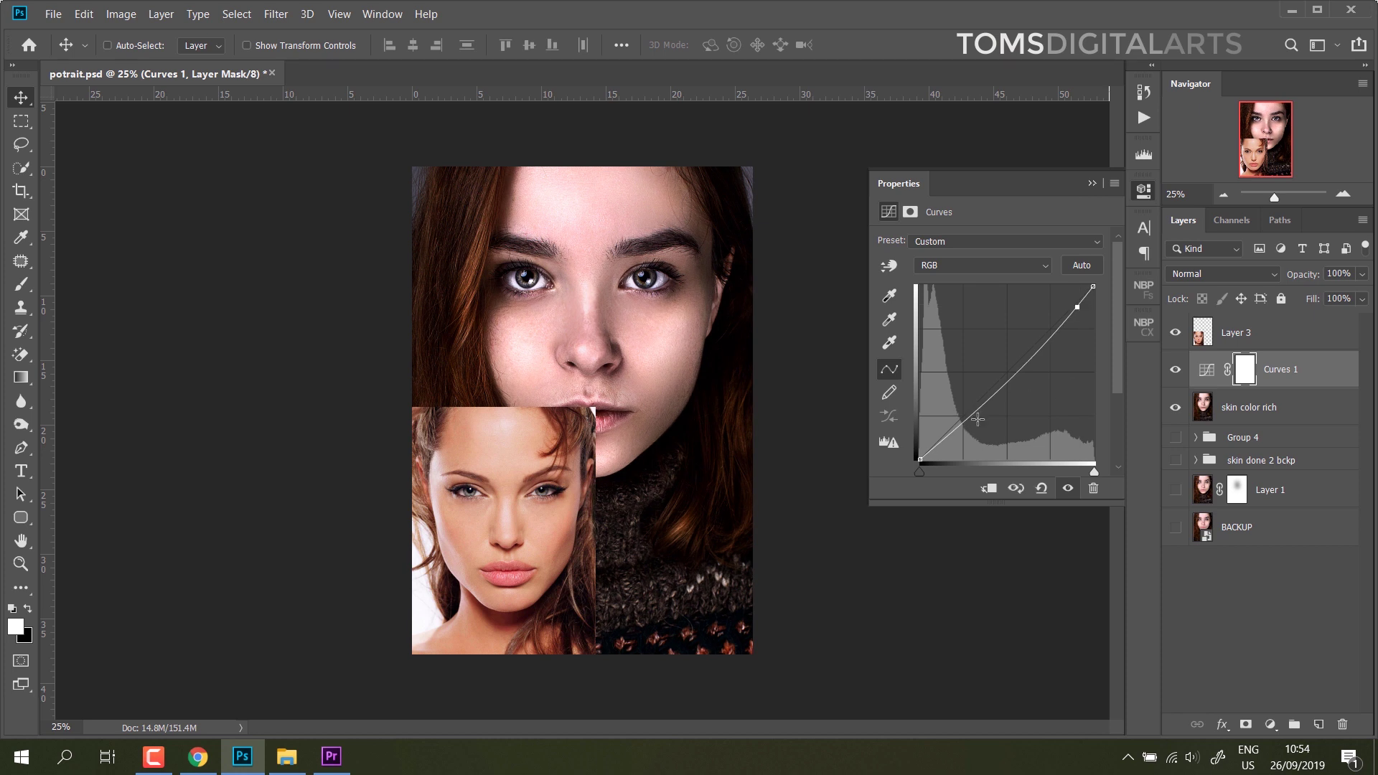
left_click_drag(972, 424, 958, 427)
left_click(1144, 192)
left_click(1275, 721)
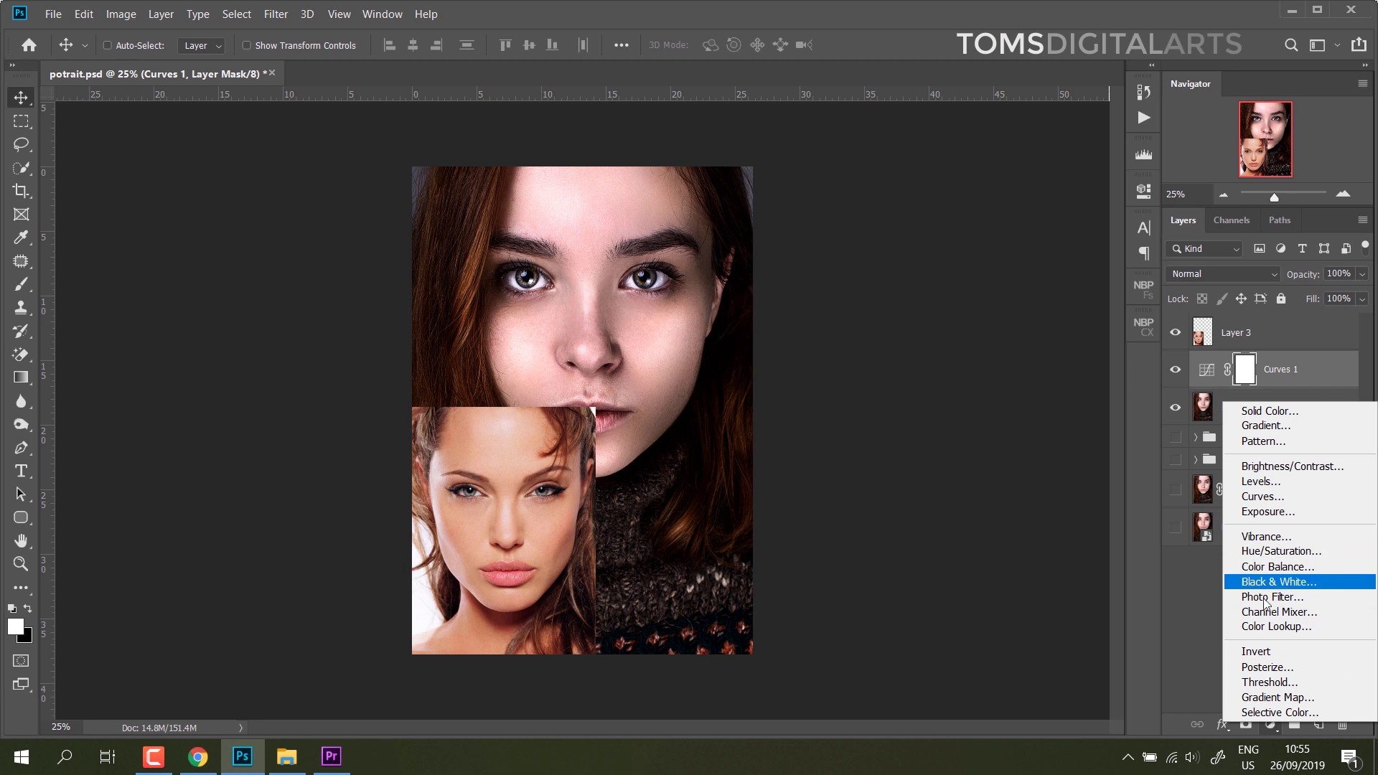
- Add a Gradient Map in Hue blend mode and add a middle colour stop
left_click(1274, 698)
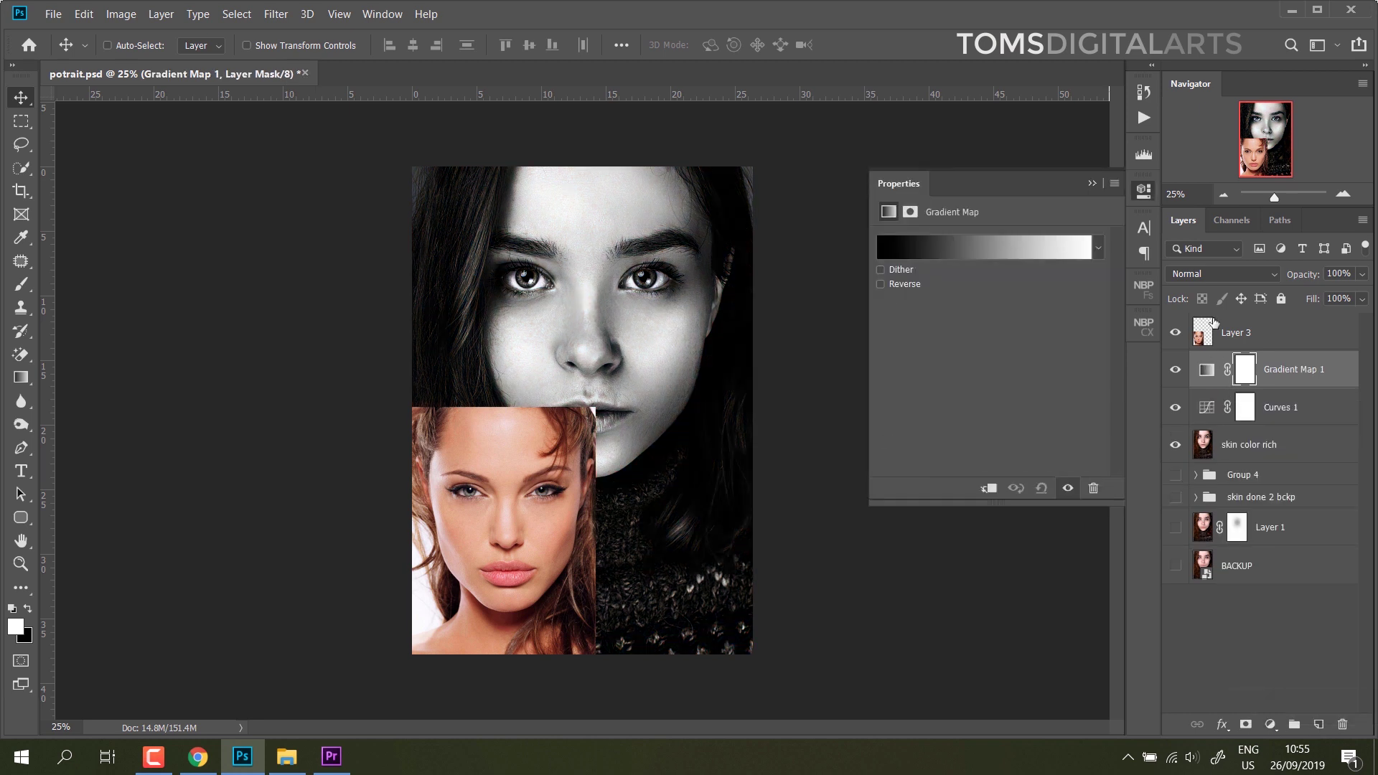
left_click(1220, 273)
left_click(1191, 667)
left_click(1206, 369)
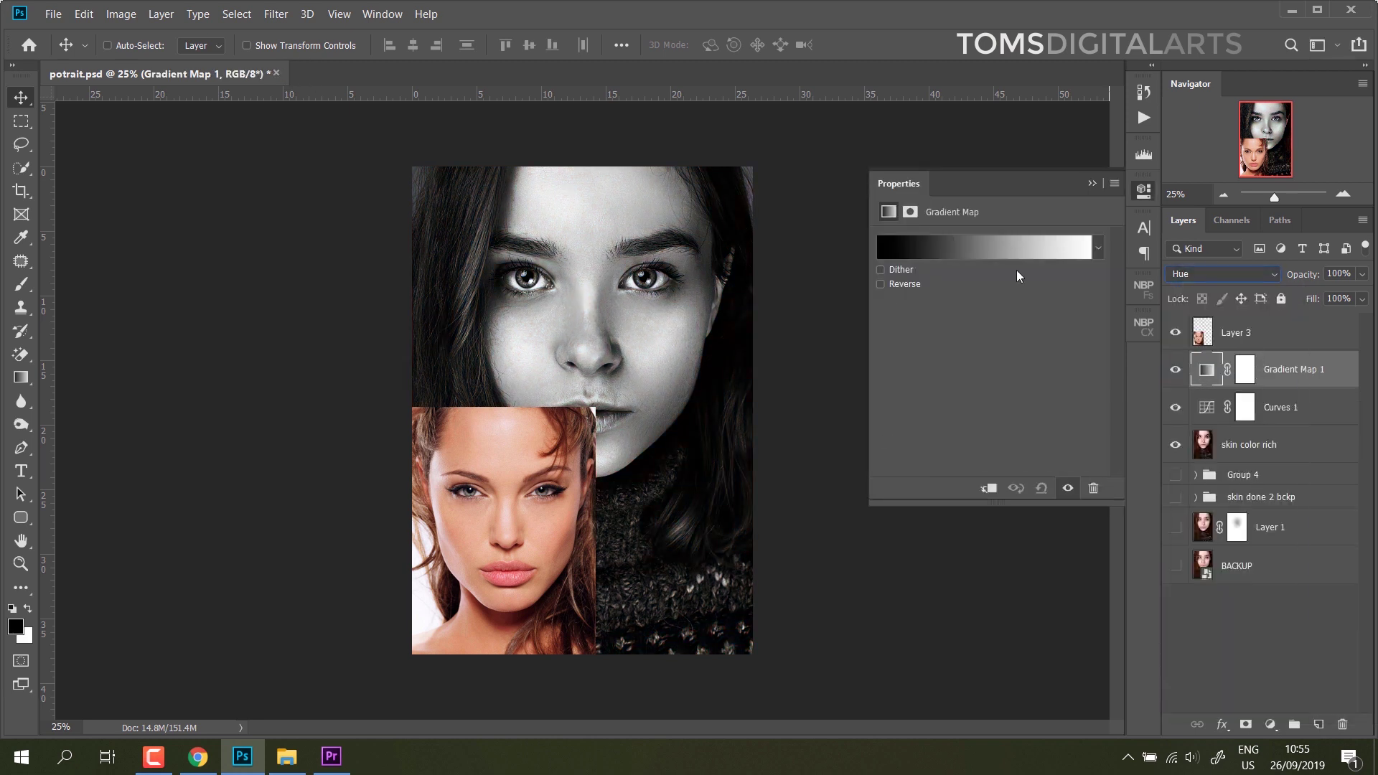
left_click(1005, 247)
left_click(1043, 418)
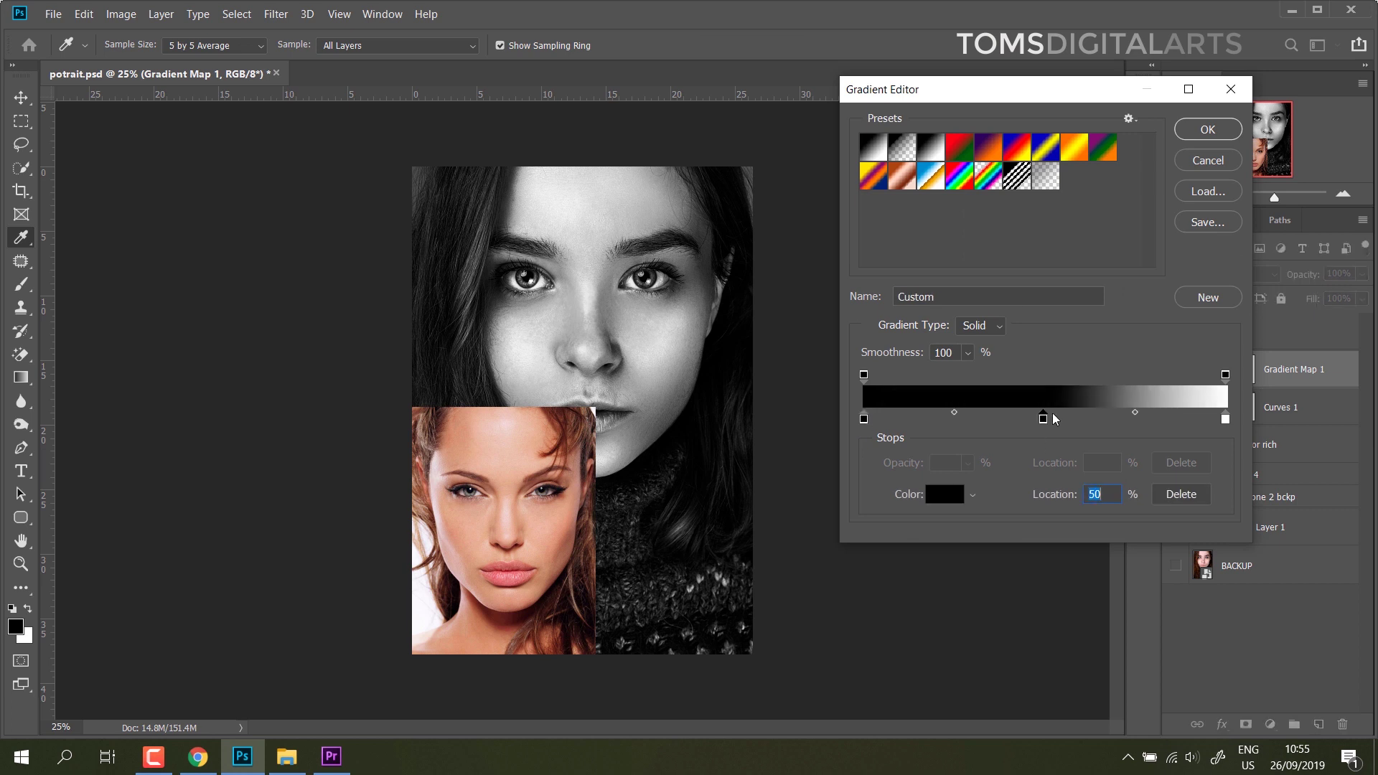
- Sample dark red-brown, mid skin tone and pale pink stops from the photo, then hide the inset portrait
left_click(938, 496)
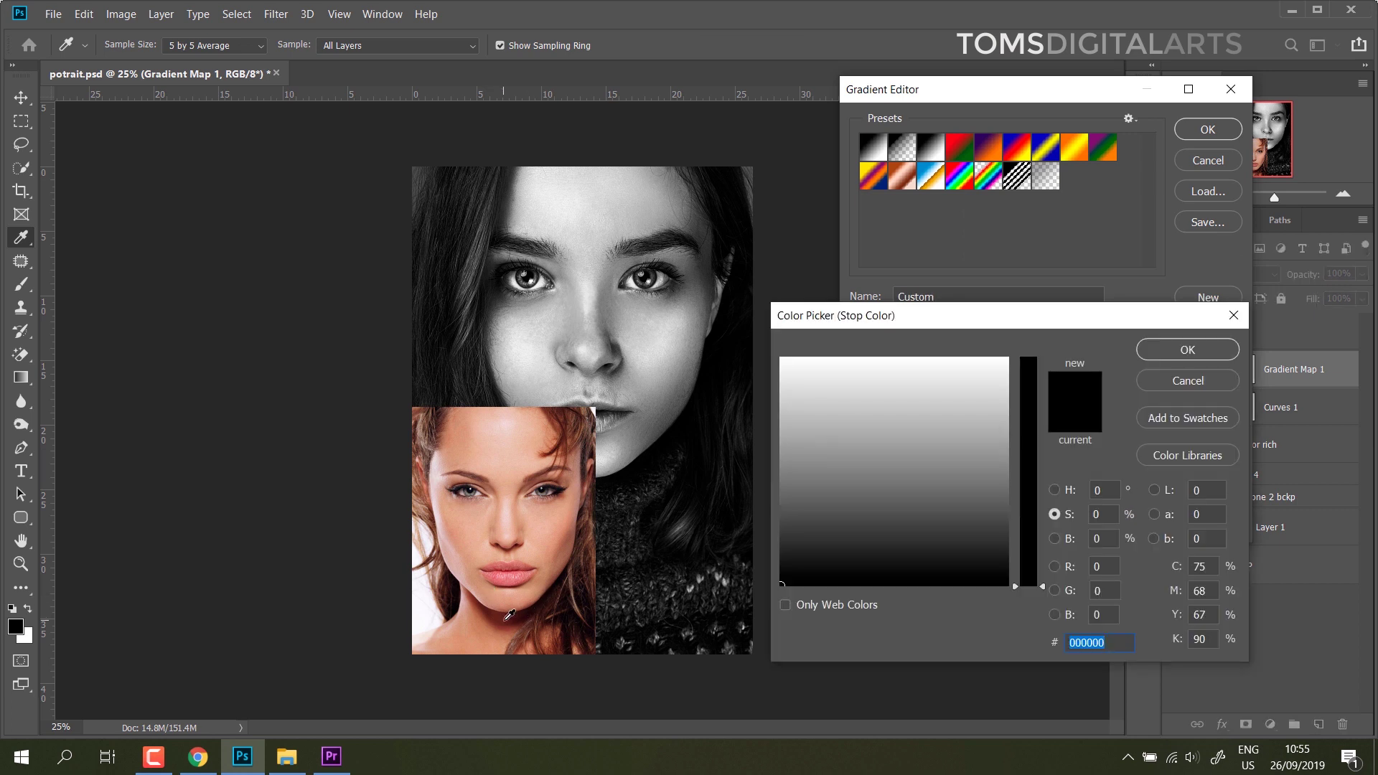
left_click(509, 619)
left_click(1043, 419)
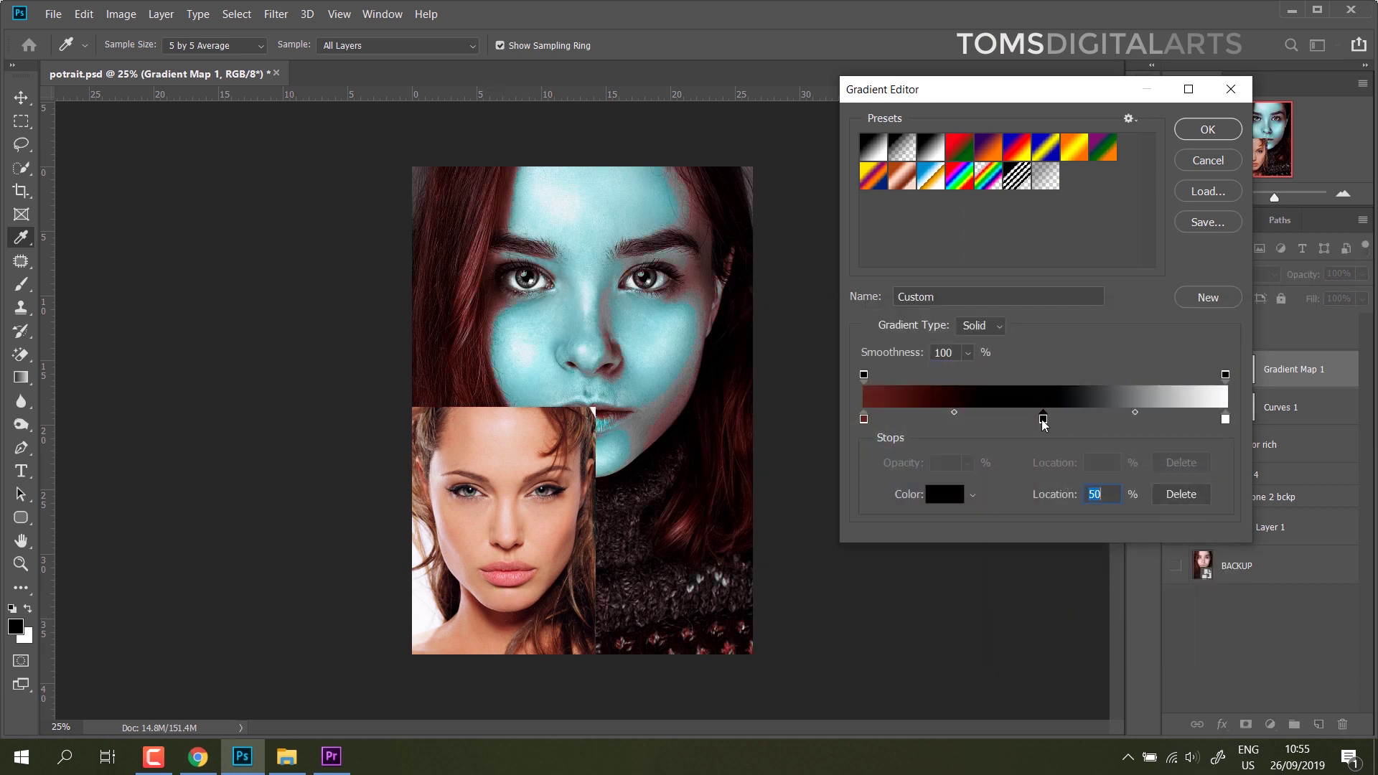
left_click(562, 541)
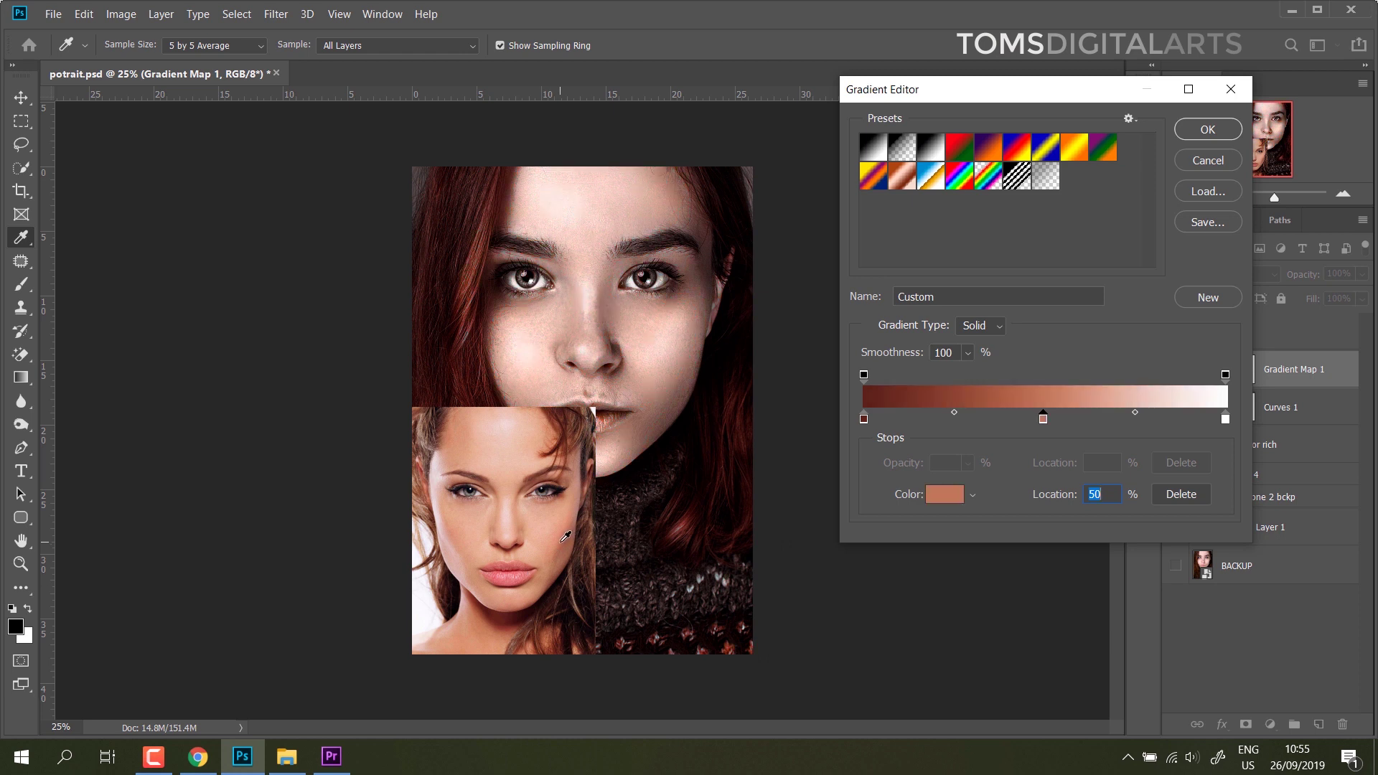
left_click(1225, 418)
left_click(513, 530)
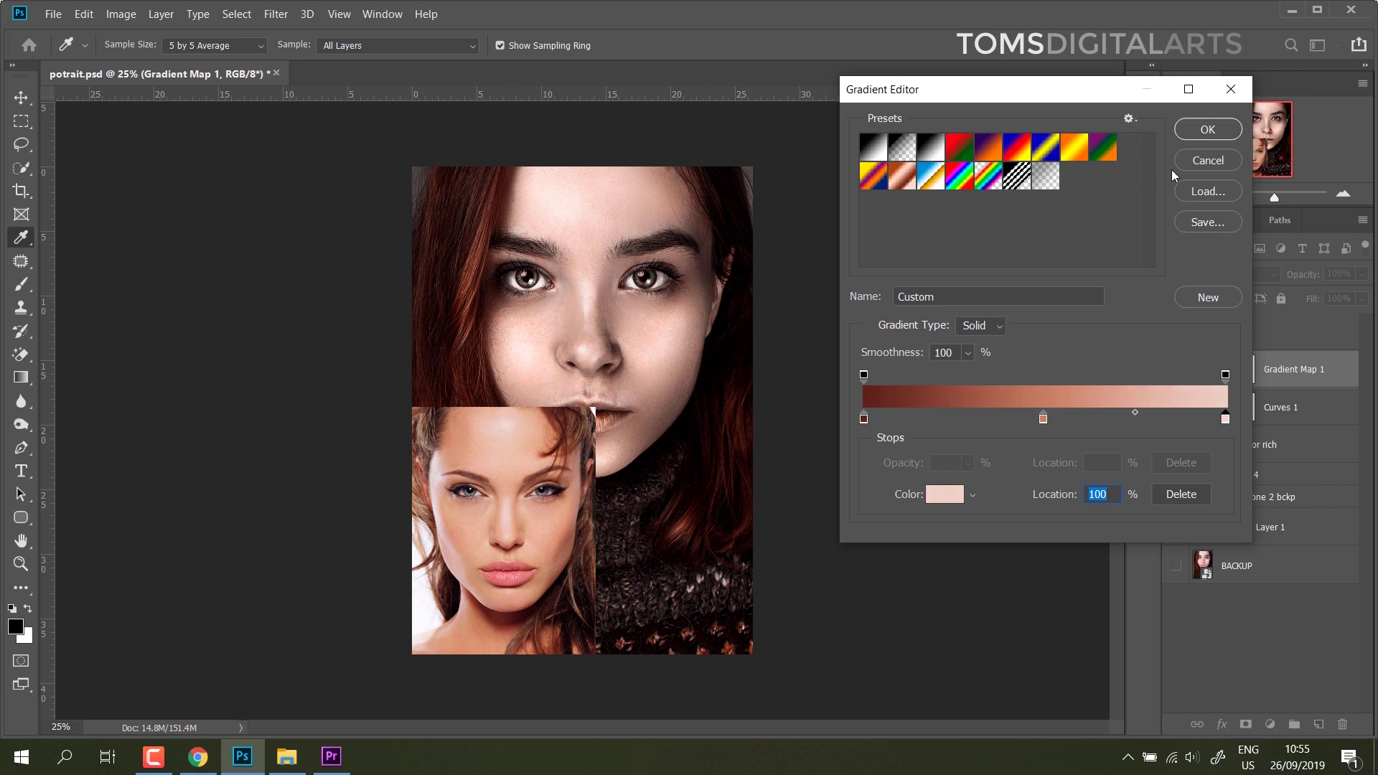
left_click(1210, 133)
left_click(1142, 191)
left_click(1175, 333)
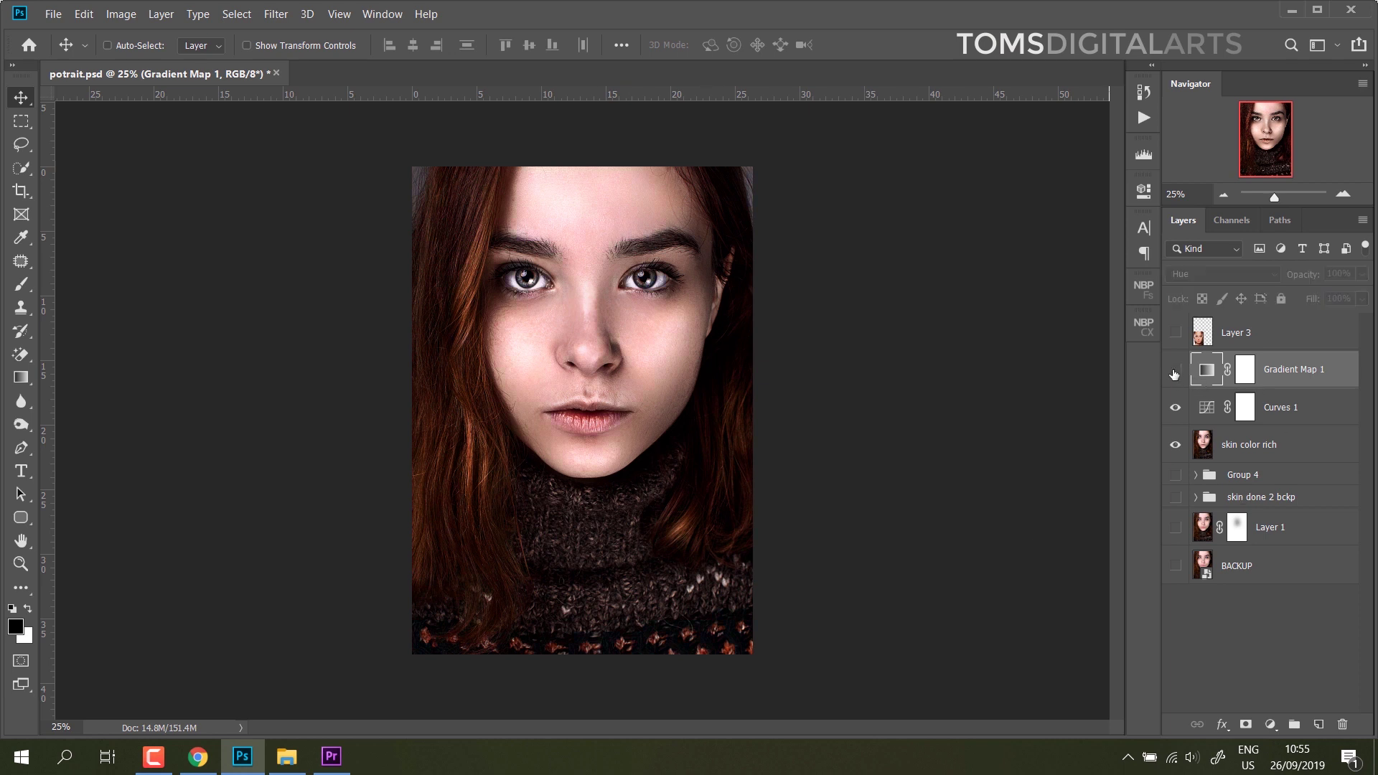
- Add a Hue/Saturation layer raising saturation to about +30
left_click(1269, 724)
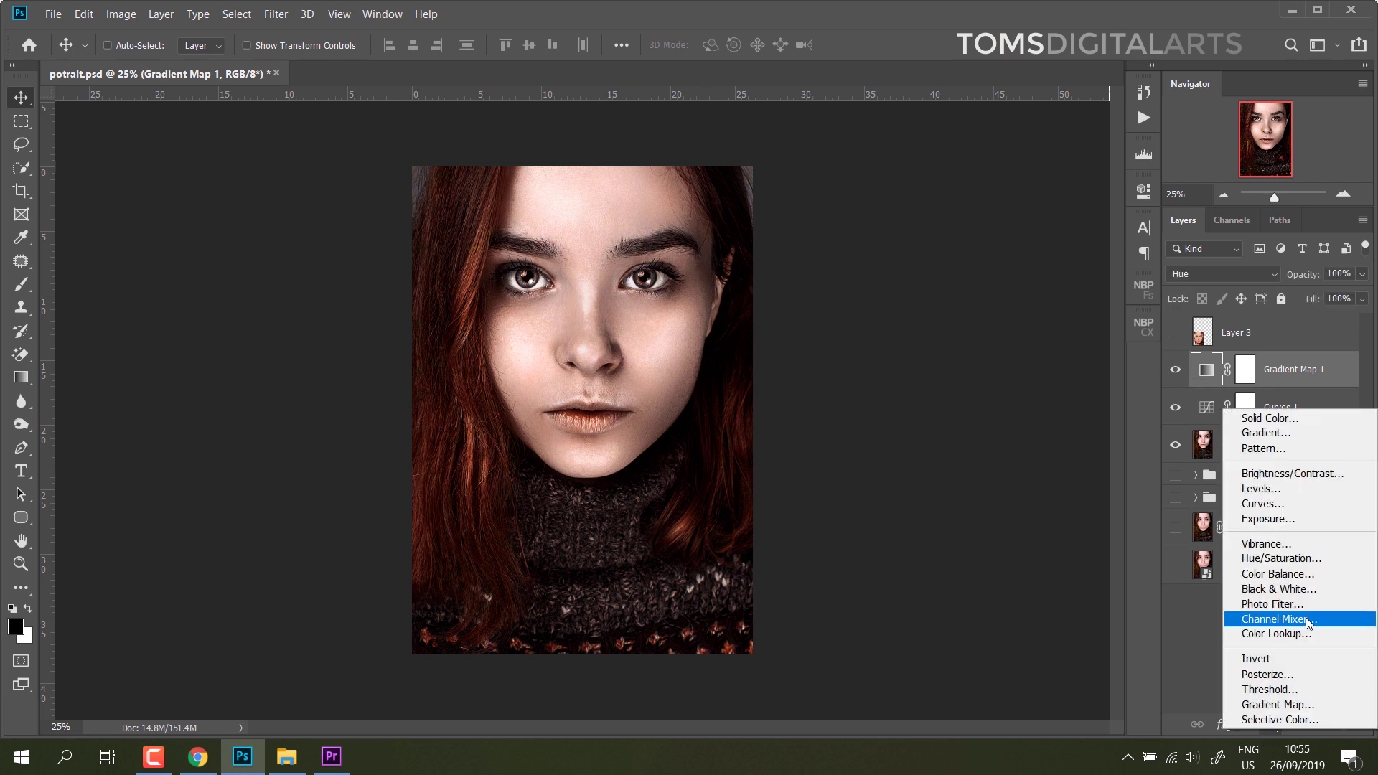
left_click(1263, 563)
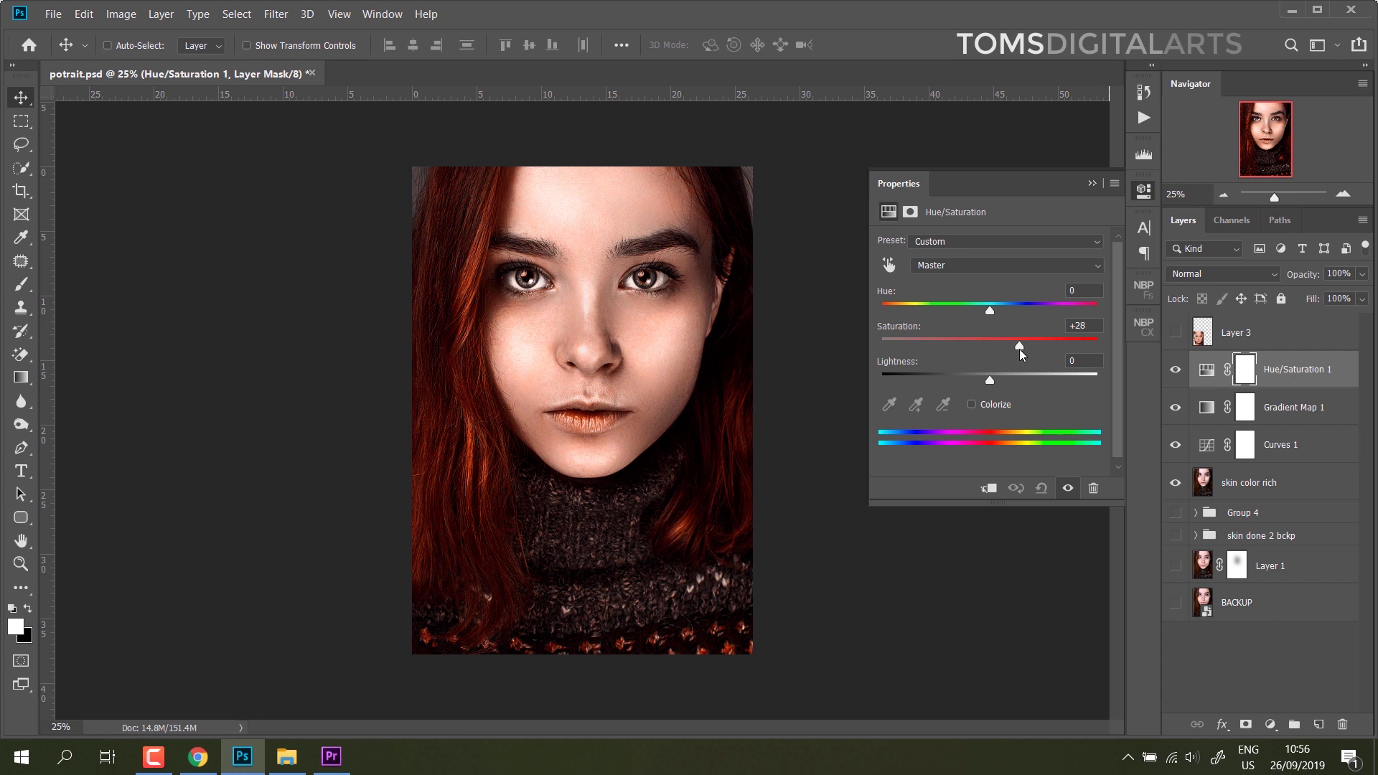
left_click(1018, 350)
left_click(1143, 190)
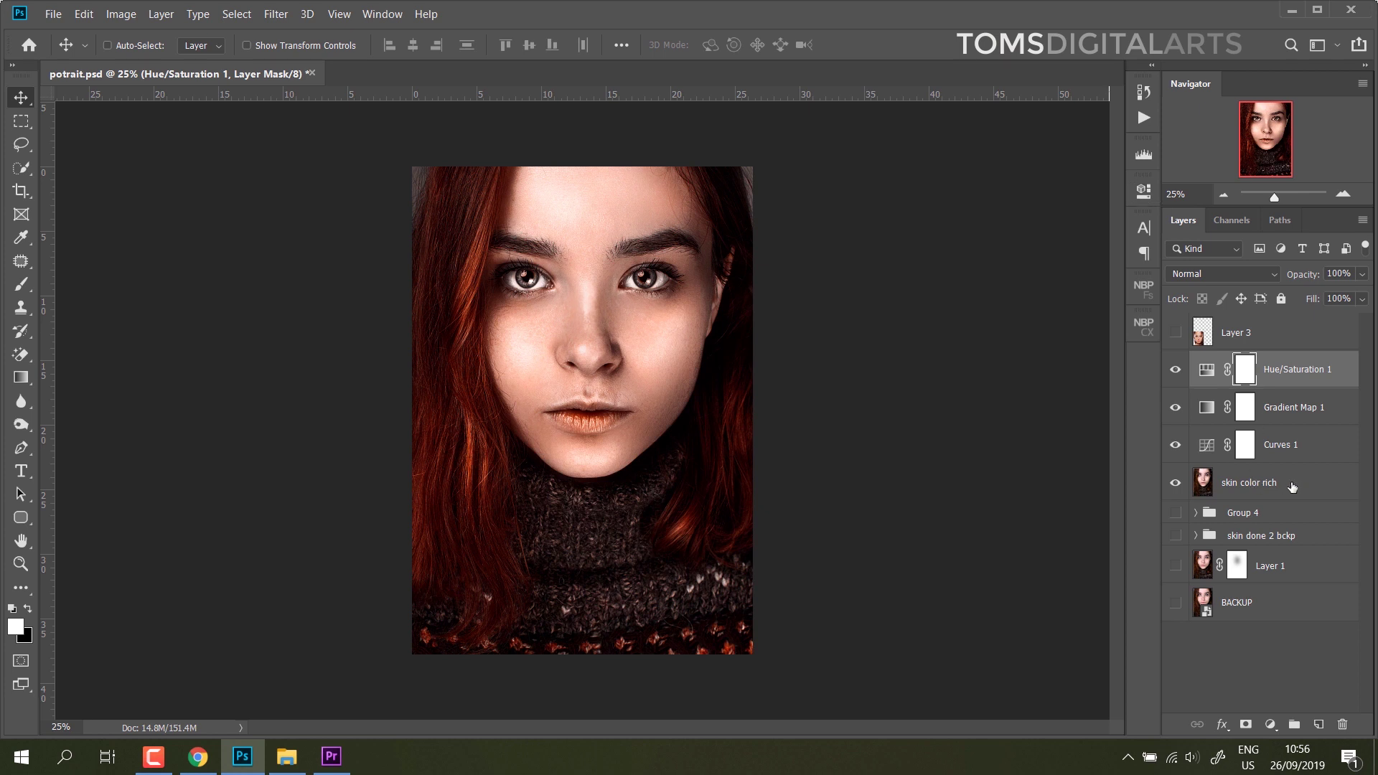
- Group Curves, Gradient Map and Hue/Saturation as Group 5 with an inverted black mask
left_click(1304, 449, "shift")
key("ctrl+g")
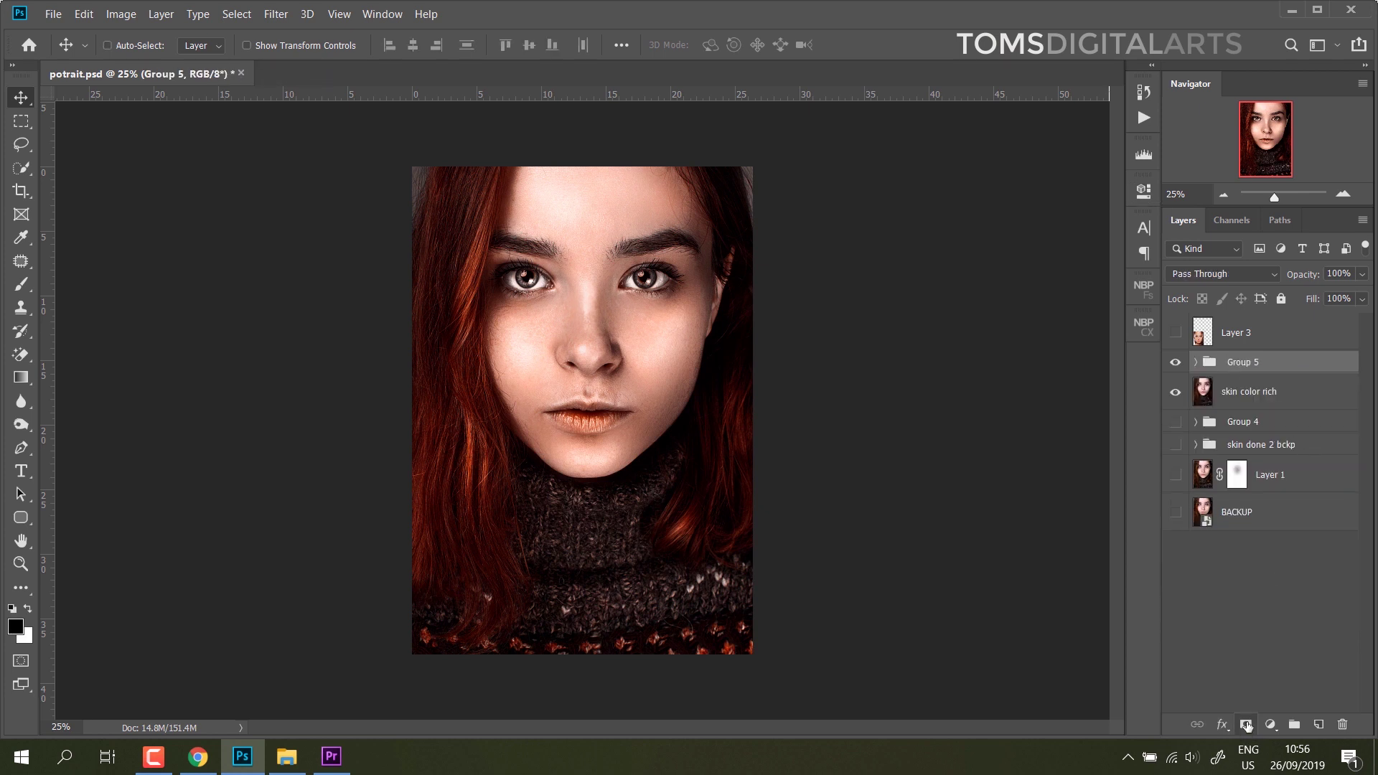
left_click(1246, 724)
key("ctrl+i")
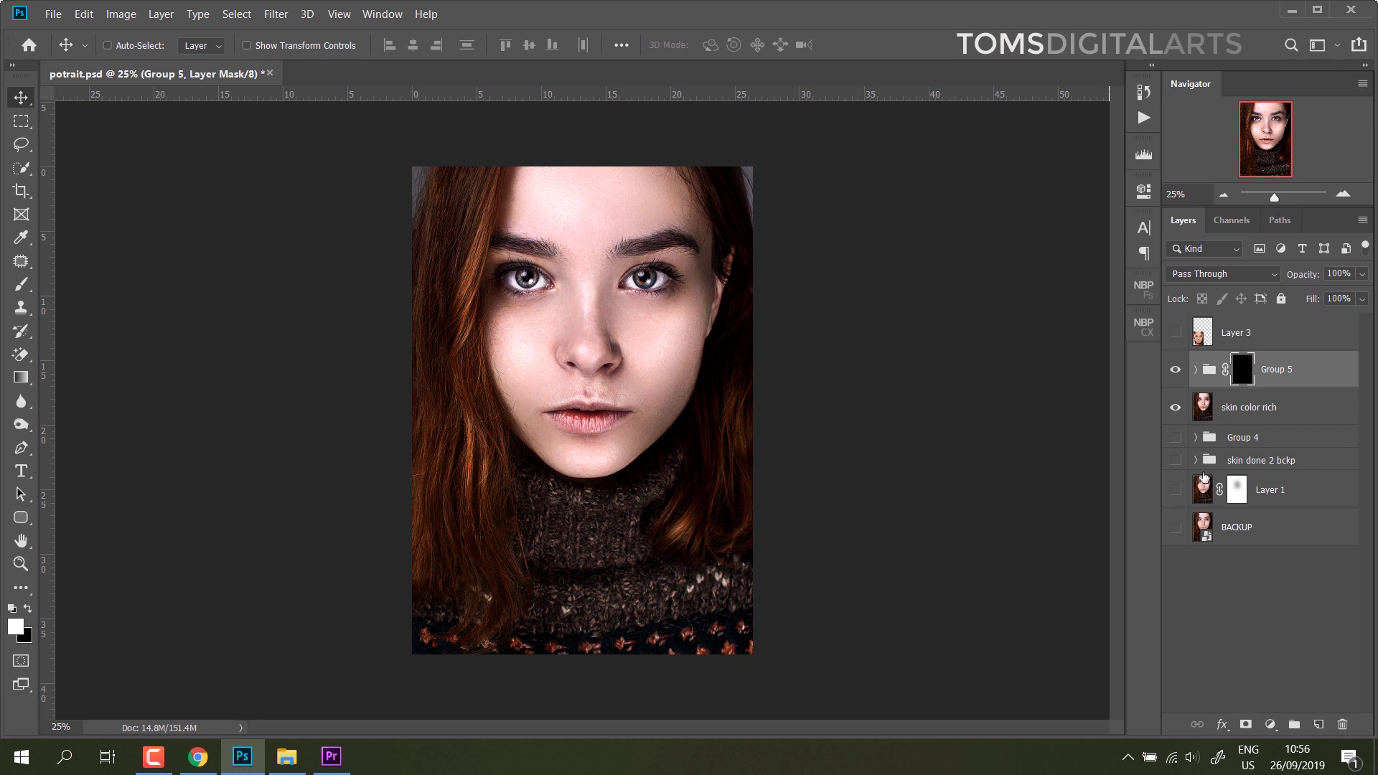
- Zoom in on the face and set up a soft brush of about 187 px
key("ctrl+plus")
key("ctrl+plus")
left_click_drag(747, 271, 740, 414)
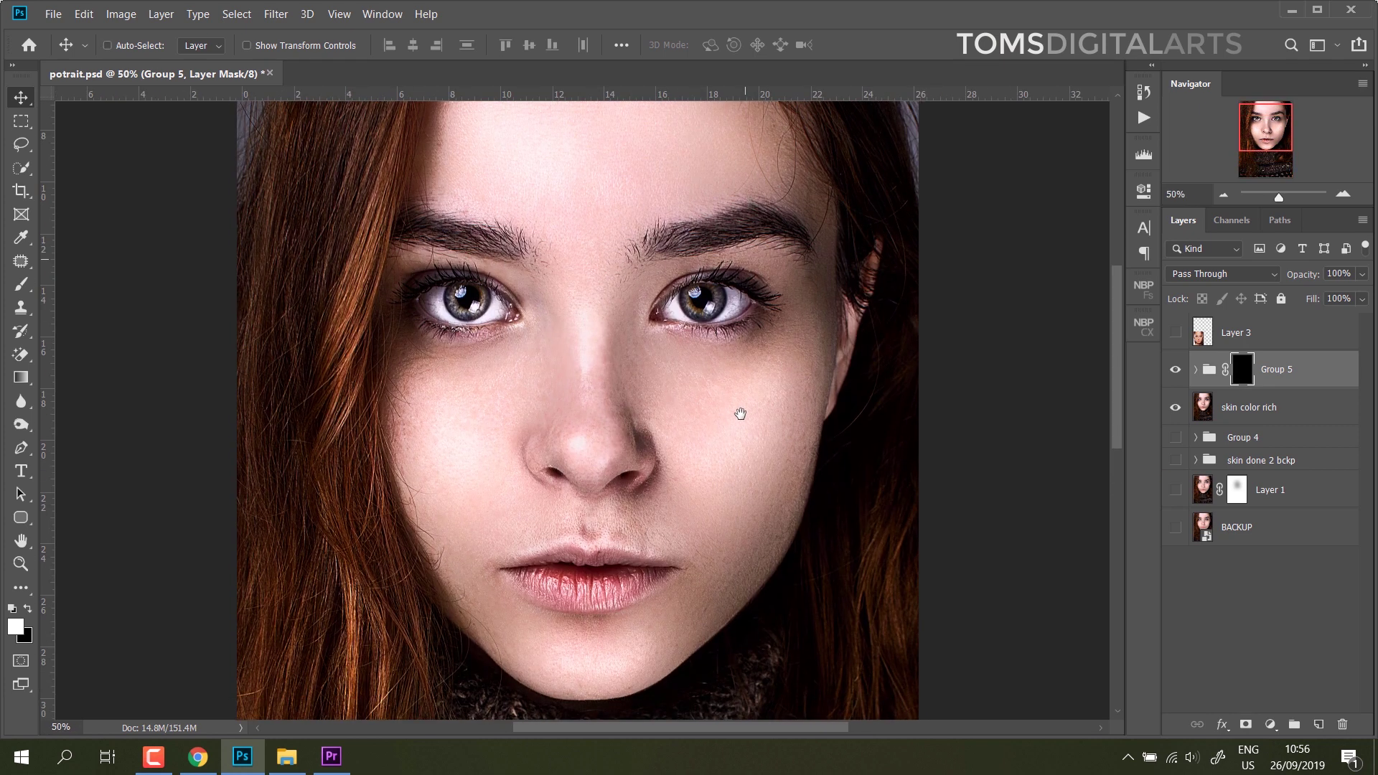
left_click(20, 283)
right_click(557, 352)
left_click_drag(721, 395, 731, 395)
key("BackSpace")
key("Return")
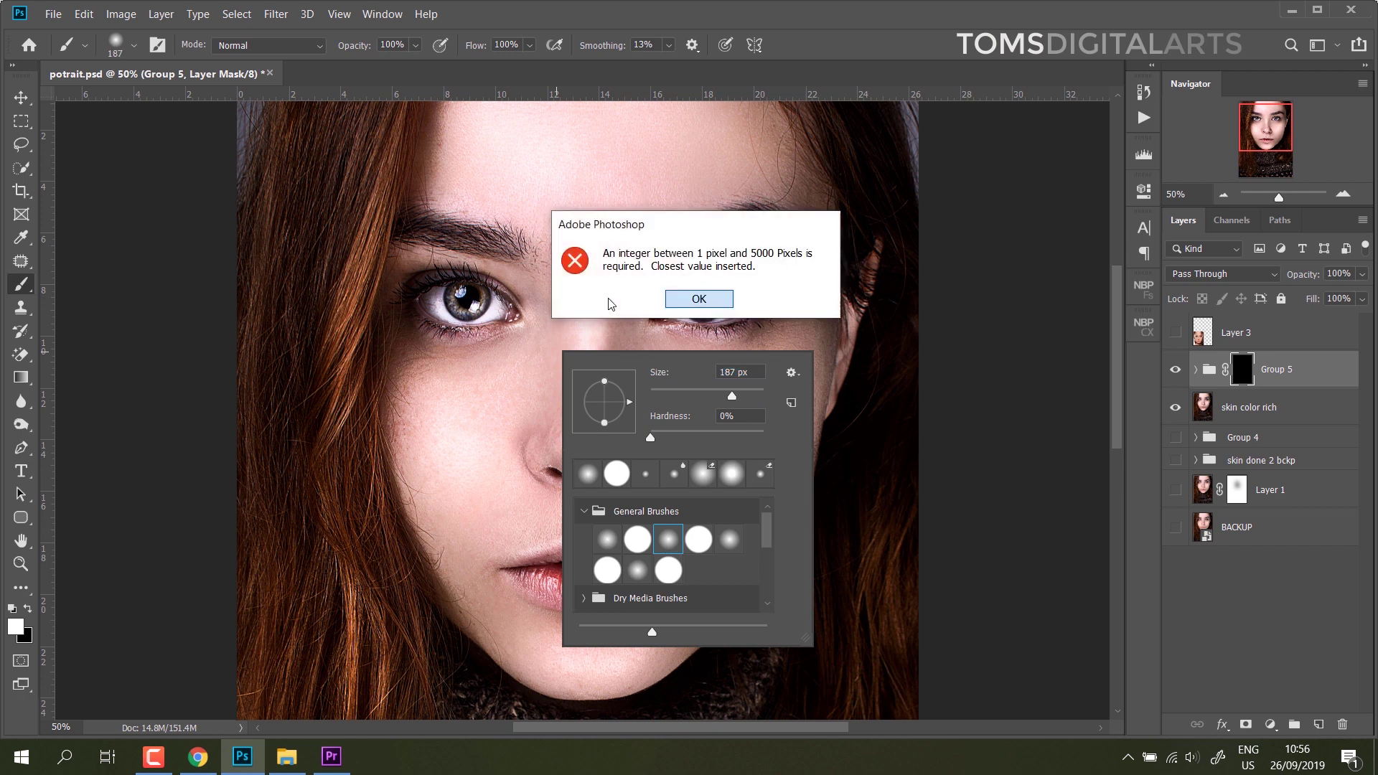
key("Return")
- Paint white on Group 5's mask over the forehead, cheek, nose bridge, eyelid and under both eyes
mouse_move(593, 389)
left_mouse_down()
mouse_move(575, 329)
mouse_move(548, 381)
mouse_move(442, 382)
mouse_move(584, 338)
mouse_move(655, 387)
mouse_move(646, 366)
mouse_move(748, 477)
mouse_move(763, 611)
left_mouse_up()
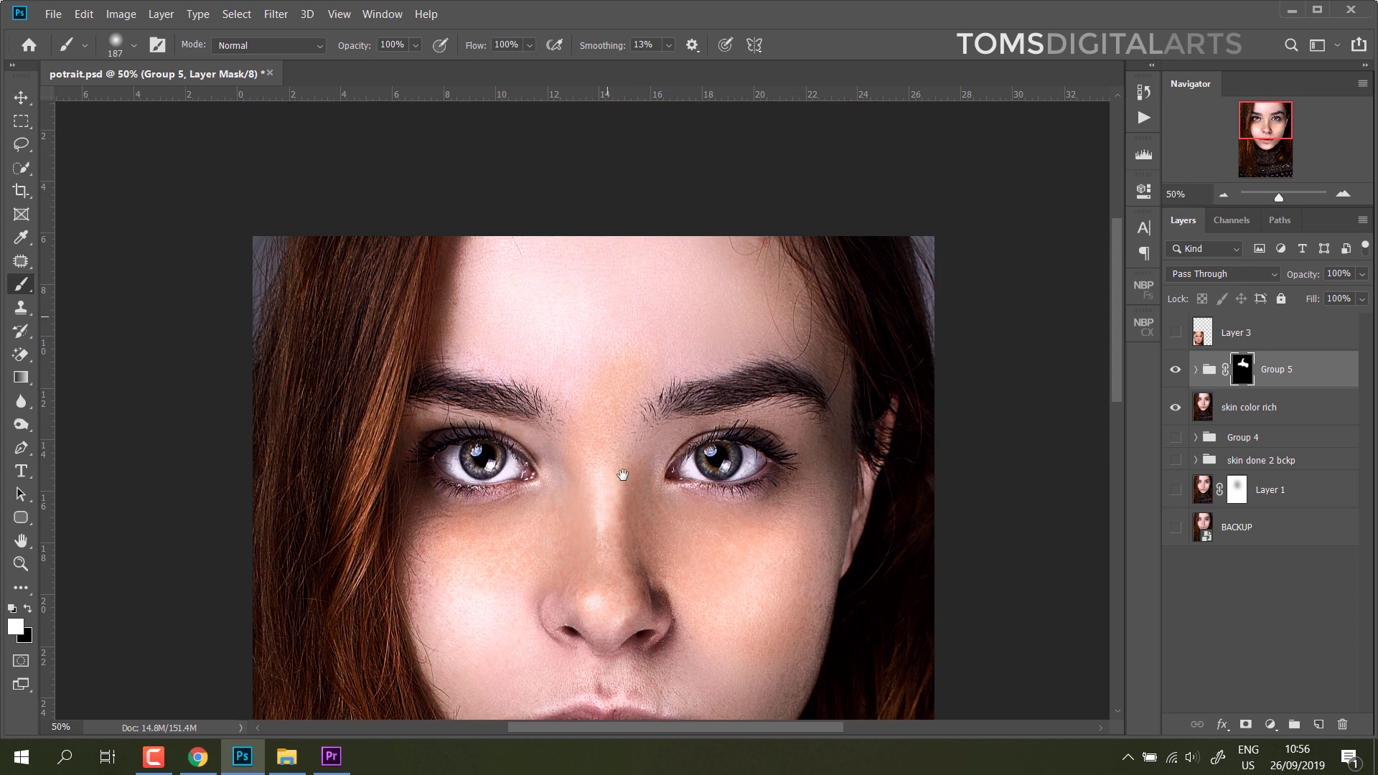
mouse_move(492, 354)
left_mouse_down()
mouse_move(662, 327)
mouse_move(753, 261)
left_mouse_up()
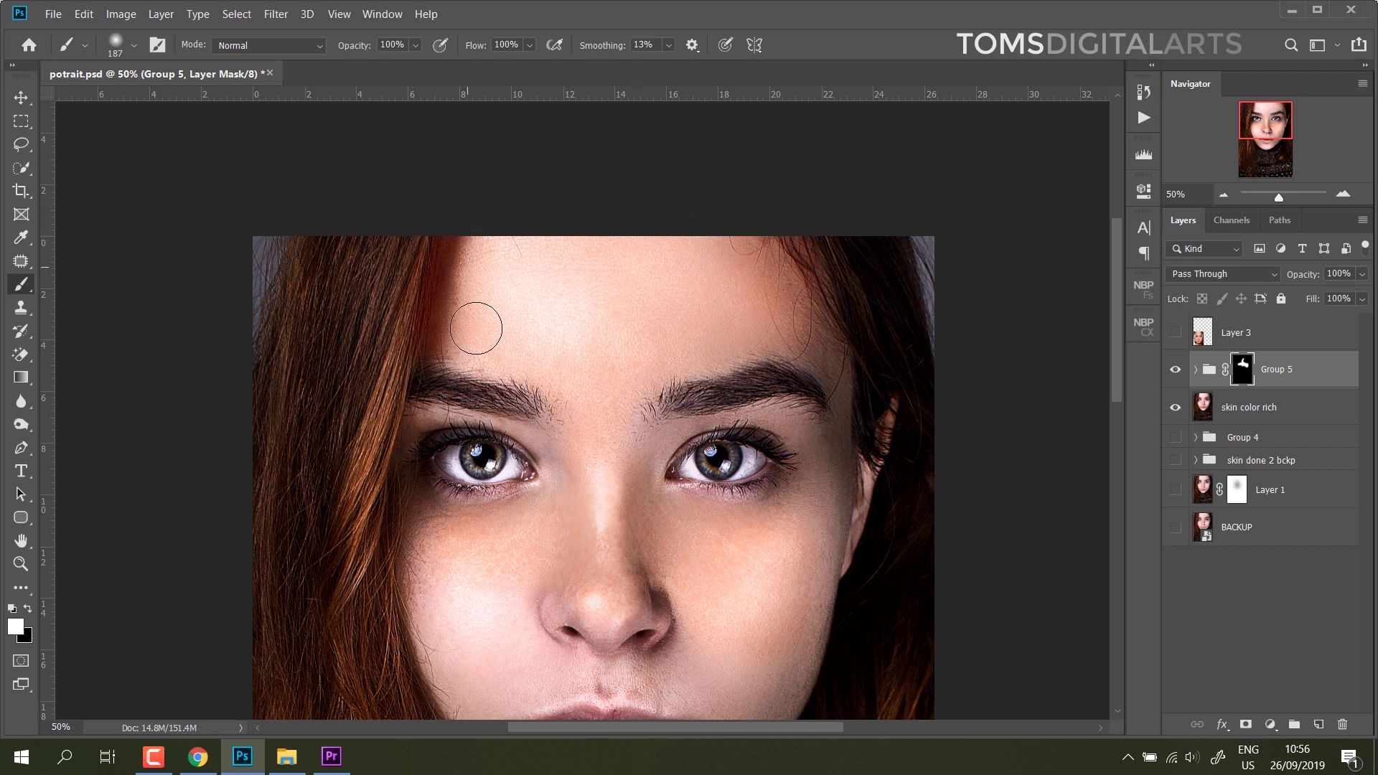
left_click_drag(605, 344, 615, 446)
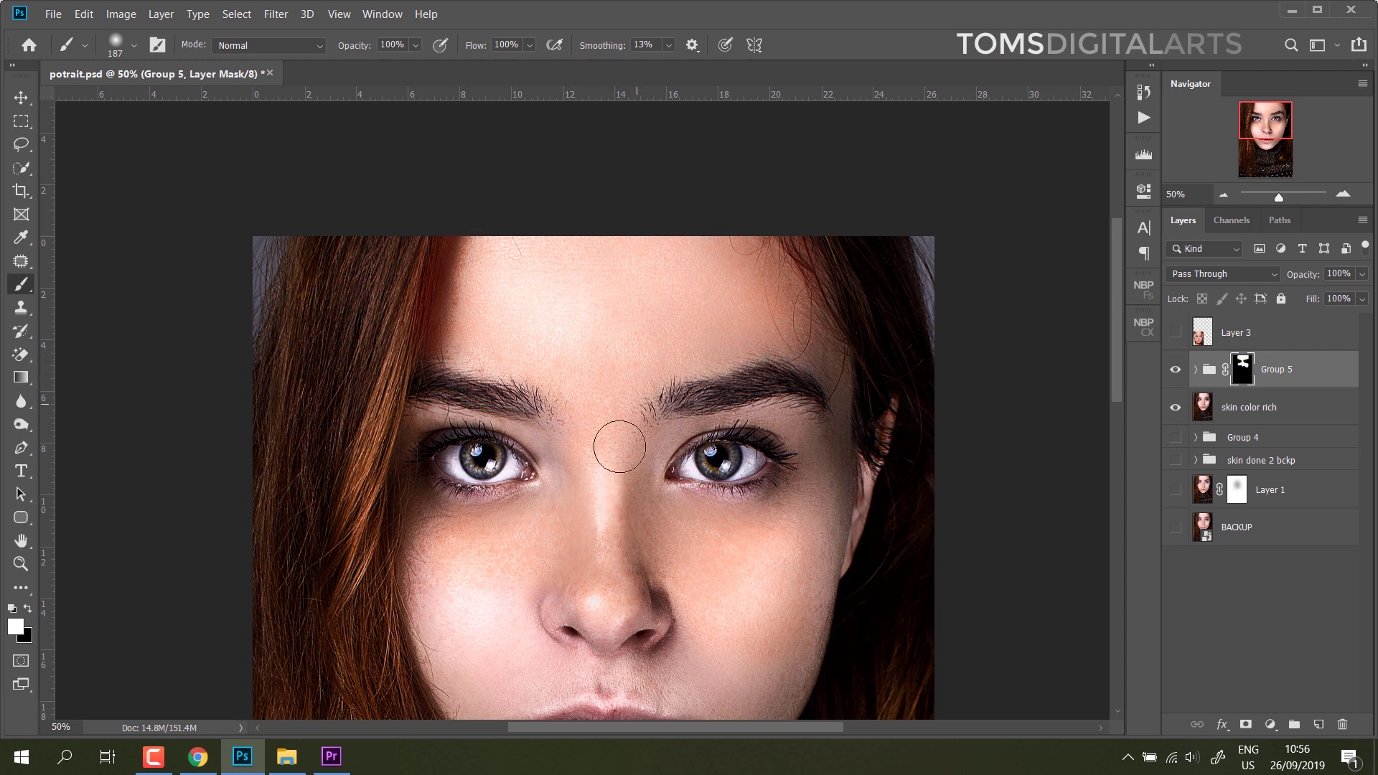
right_click(821, 422)
key("Return")
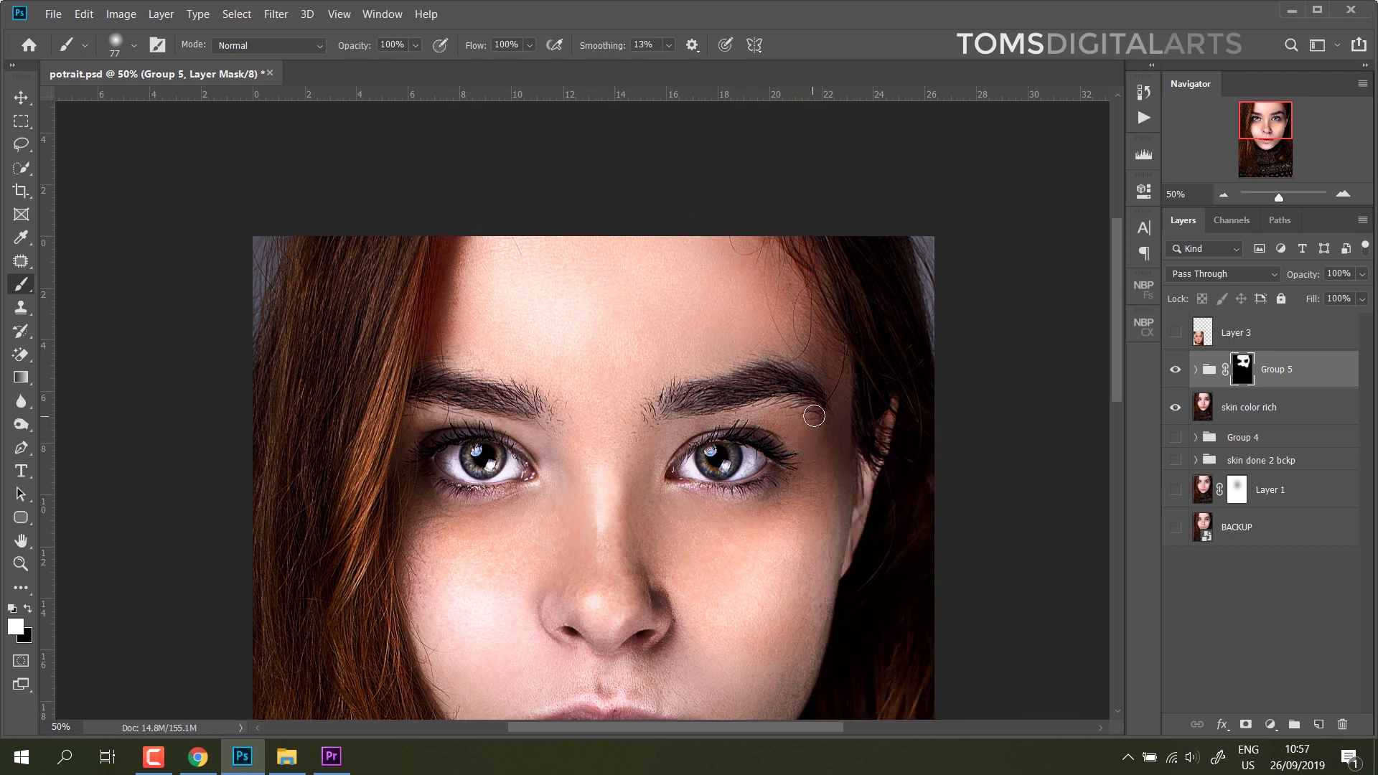
left_click_drag(689, 494, 807, 465)
left_click_drag(394, 433, 568, 428)
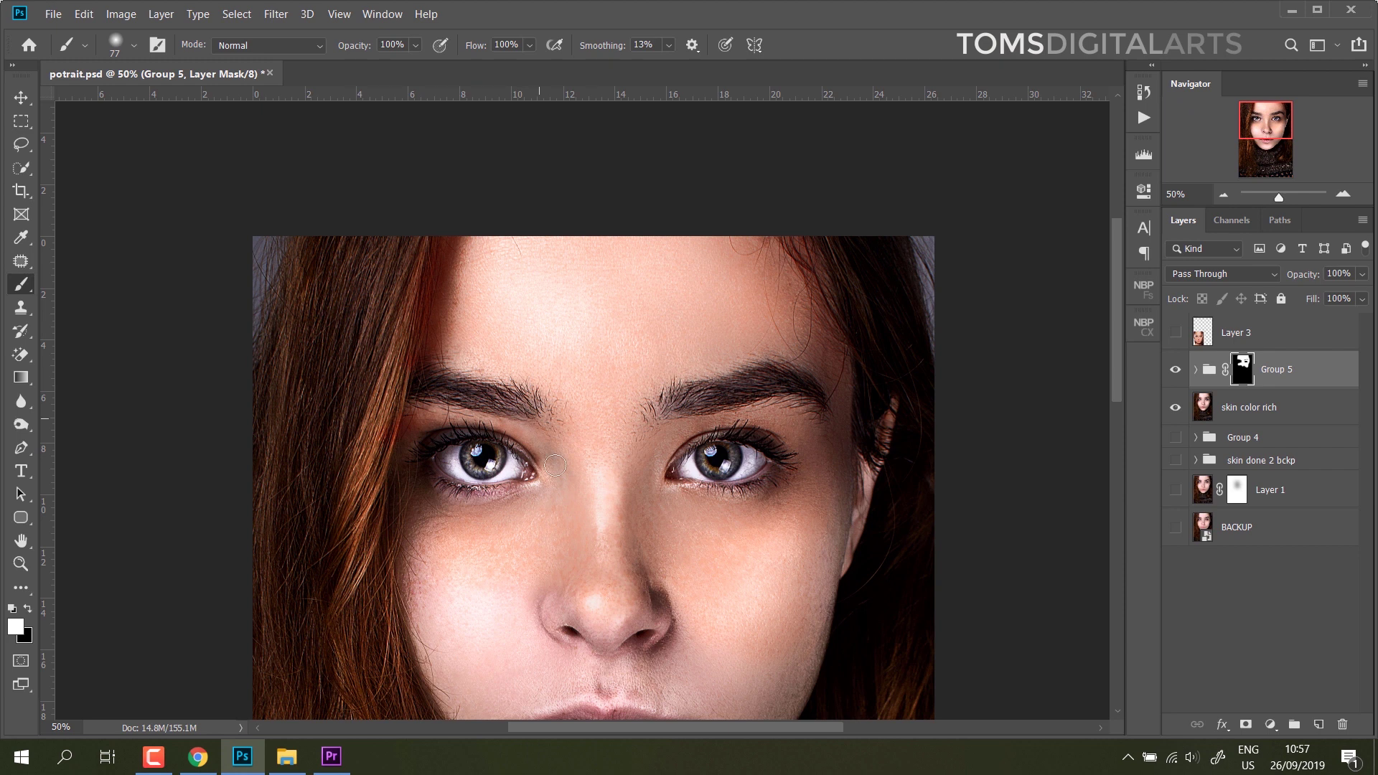
mouse_move(513, 509)
left_mouse_down()
mouse_move(403, 483)
mouse_move(406, 458)
left_mouse_up()
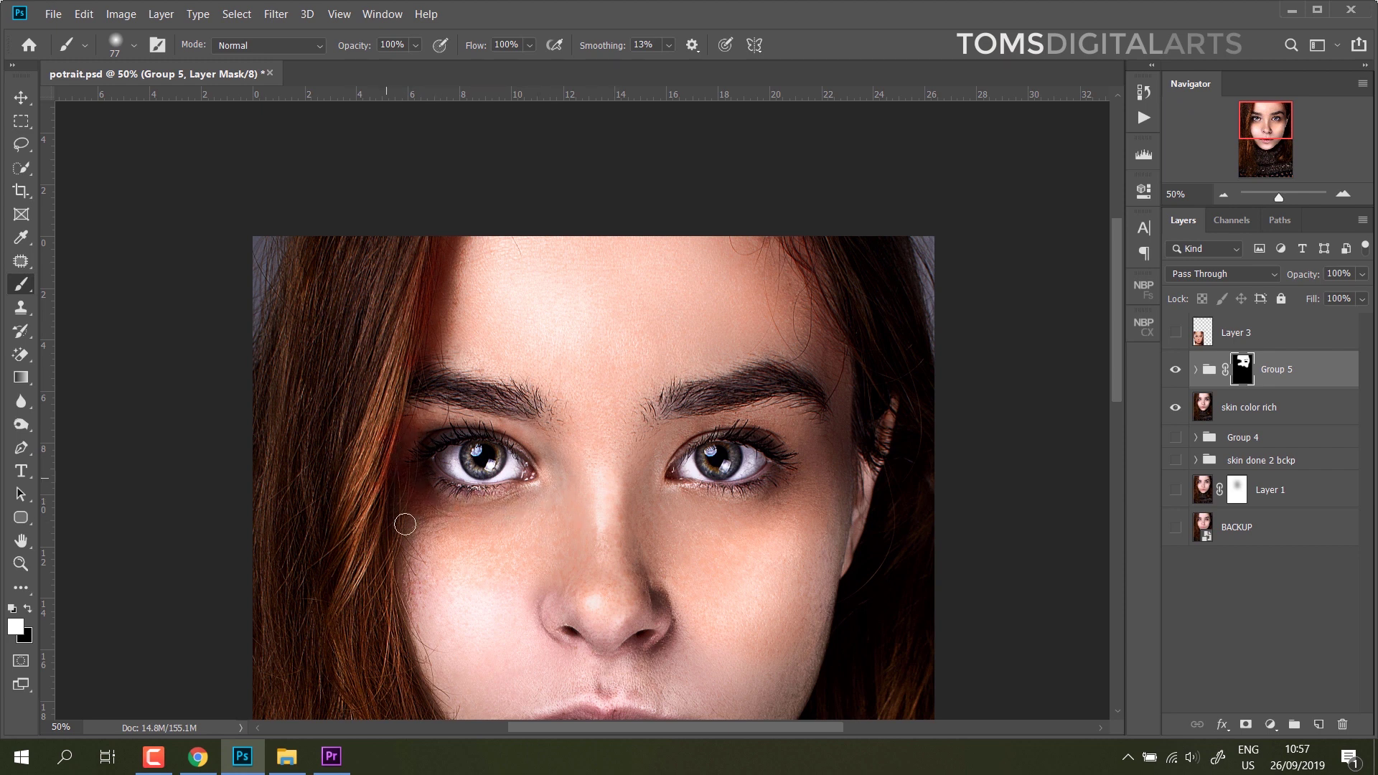
left_click_drag(405, 524, 377, 392)
- Paint the warm tone across the right cheek and along the jaw to the chin
key("bracketright")
key("bracketright")
key("bracketright")
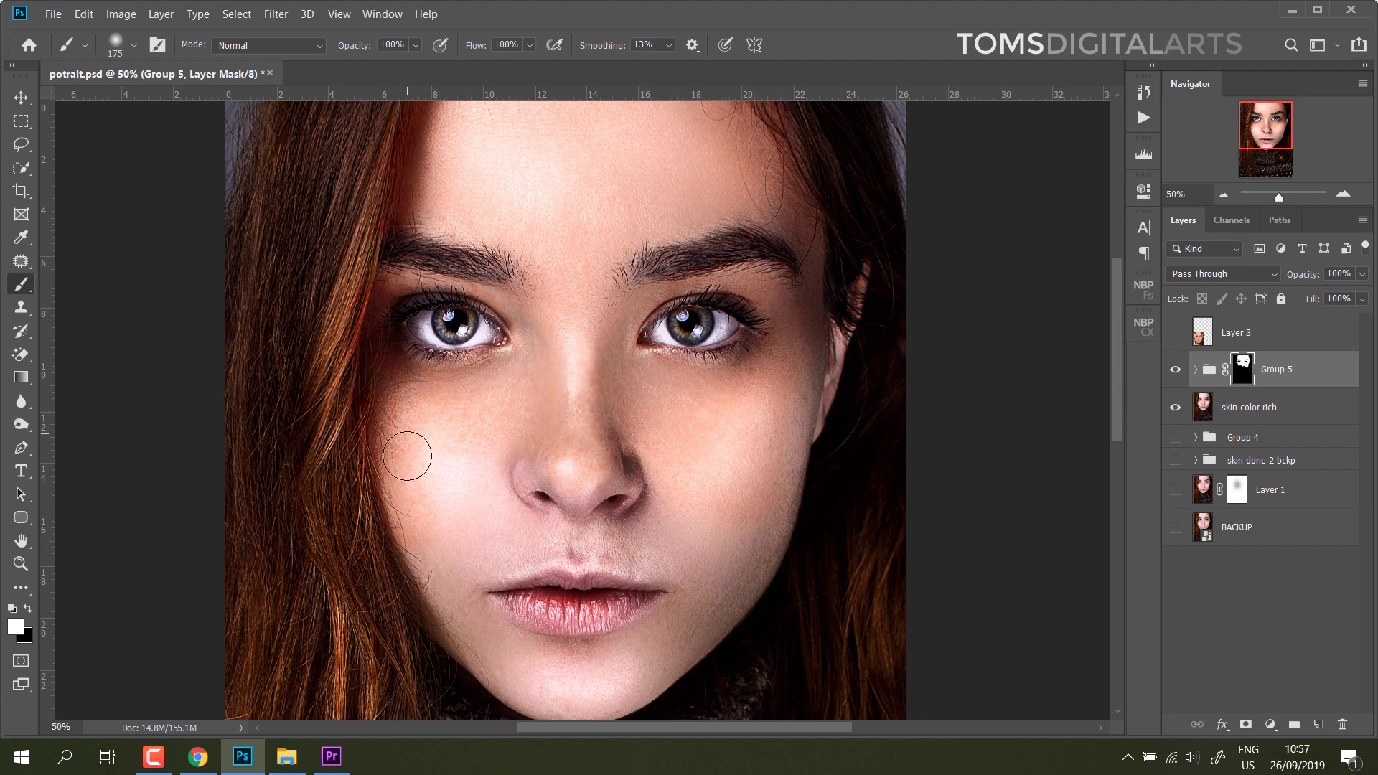
mouse_move(438, 570)
left_mouse_down()
mouse_move(579, 523)
mouse_move(701, 529)
mouse_move(738, 433)
mouse_move(806, 380)
left_mouse_up()
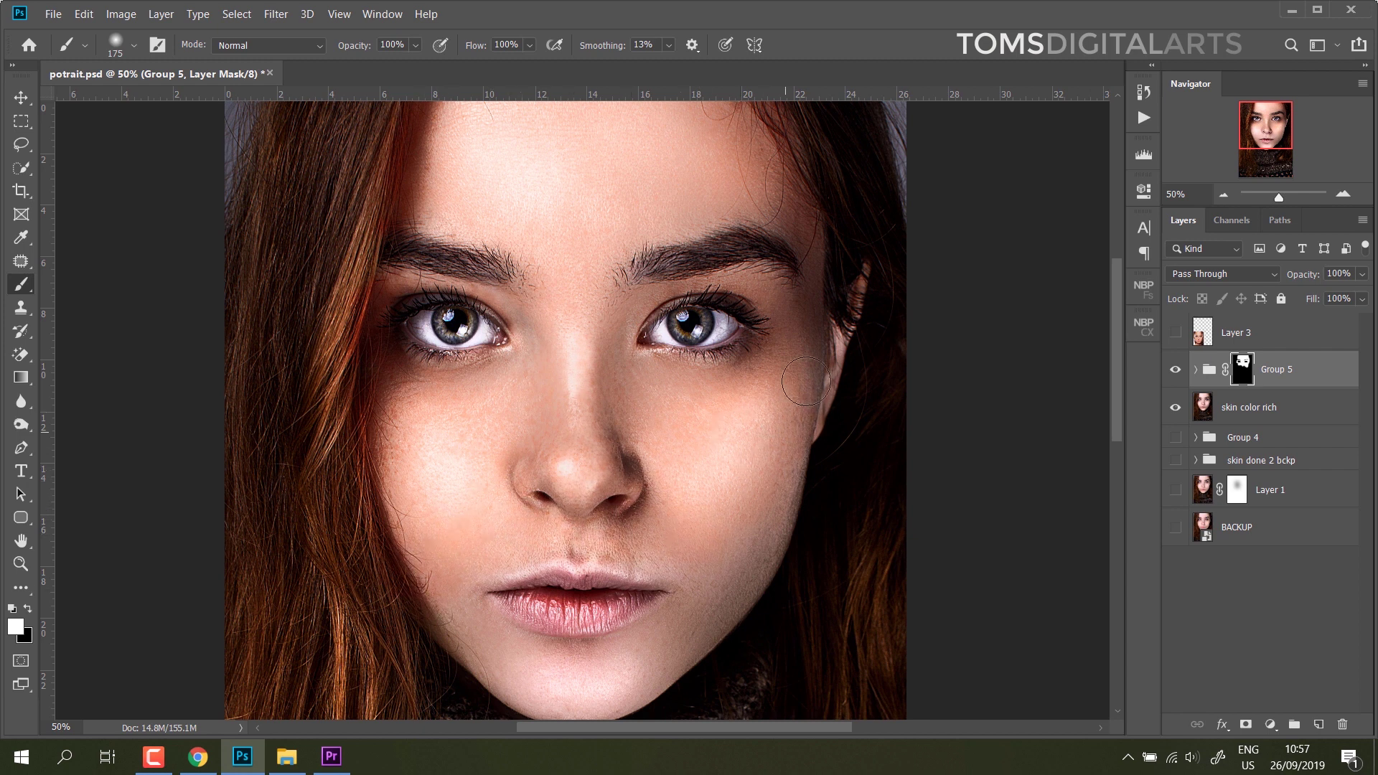
key("bracketleft")
key("bracketleft")
key("bracketleft")
key("bracketleft")
key("bracketleft")
left_click_drag(707, 635, 678, 578)
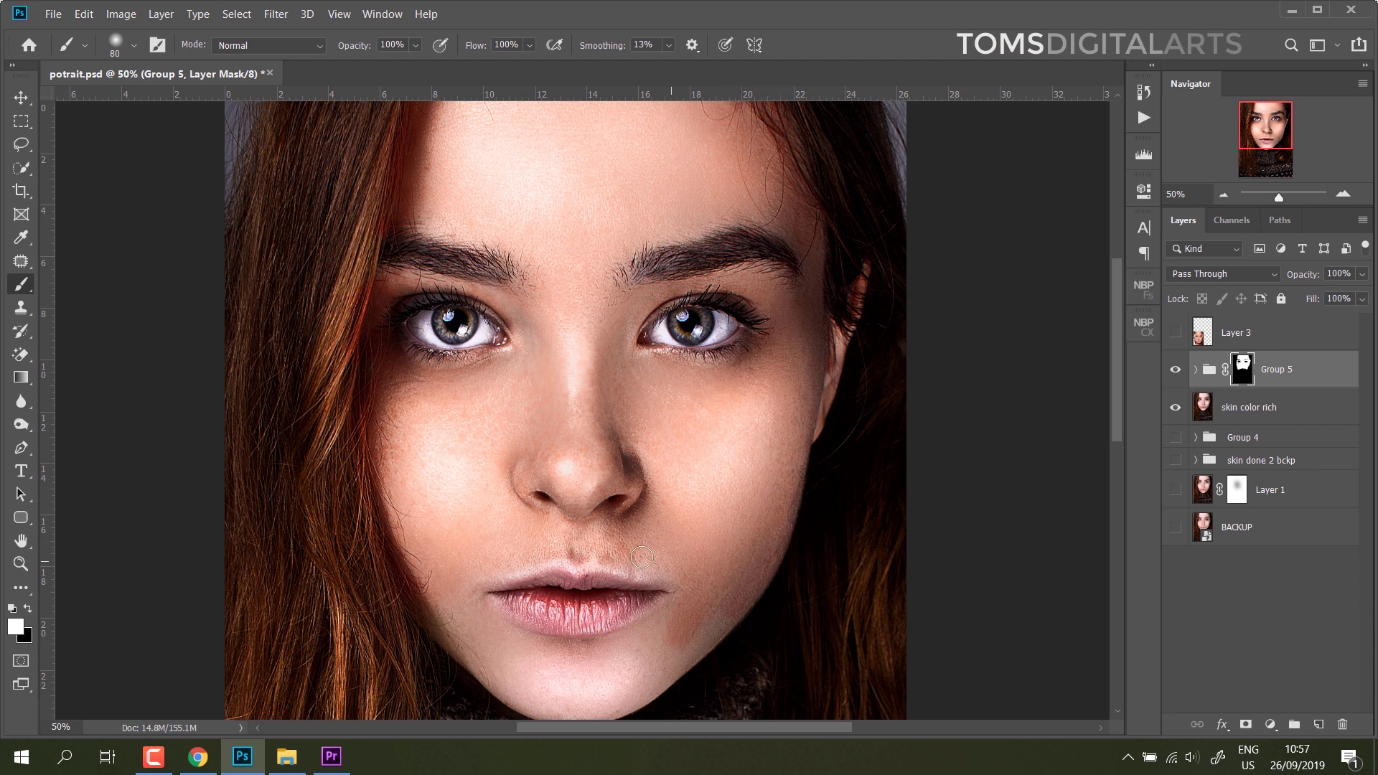
mouse_move(434, 604)
left_mouse_down()
mouse_move(575, 622)
mouse_move(588, 577)
left_mouse_up()
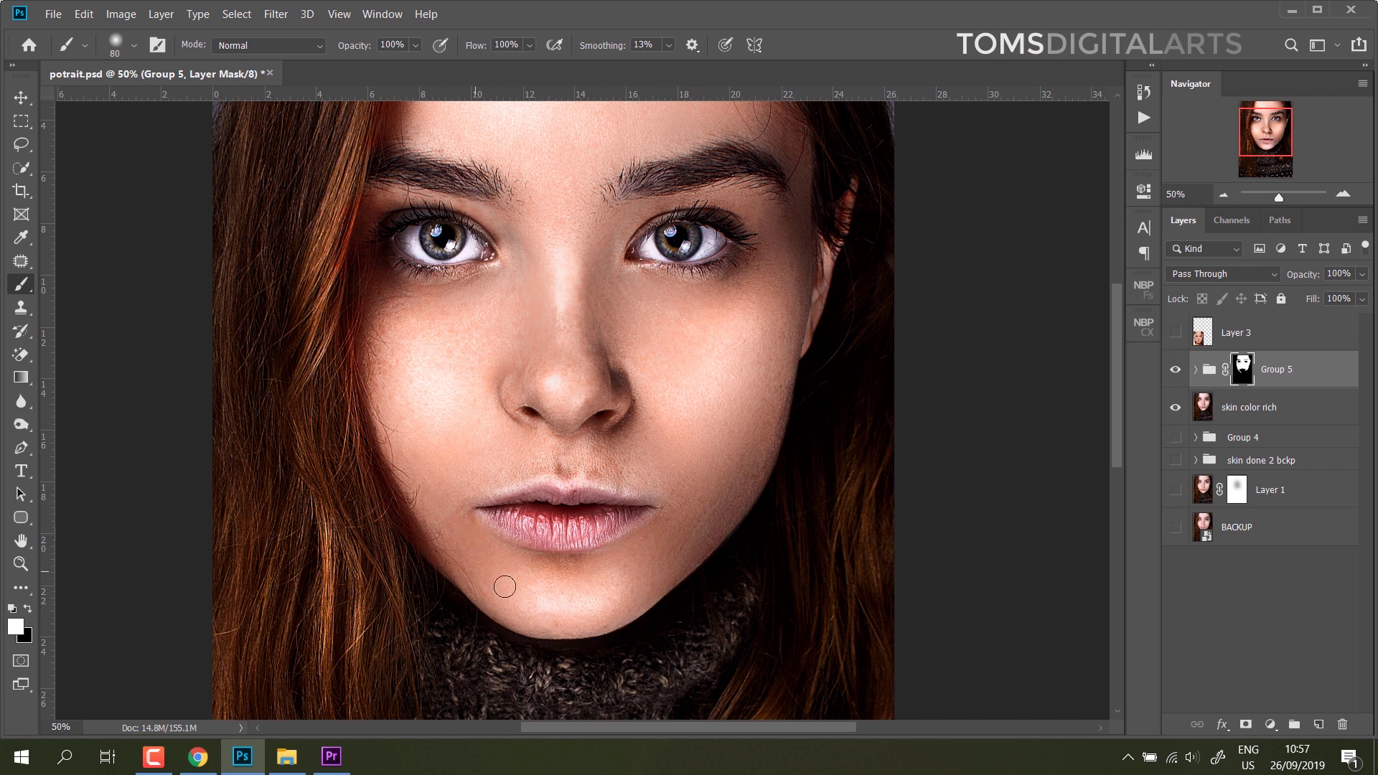
- Switch to black and toggle Group 5 to compare the face before and after
key("x")
scroll(676, 594, "down", 1)
scroll(750, 467, "left", 2)
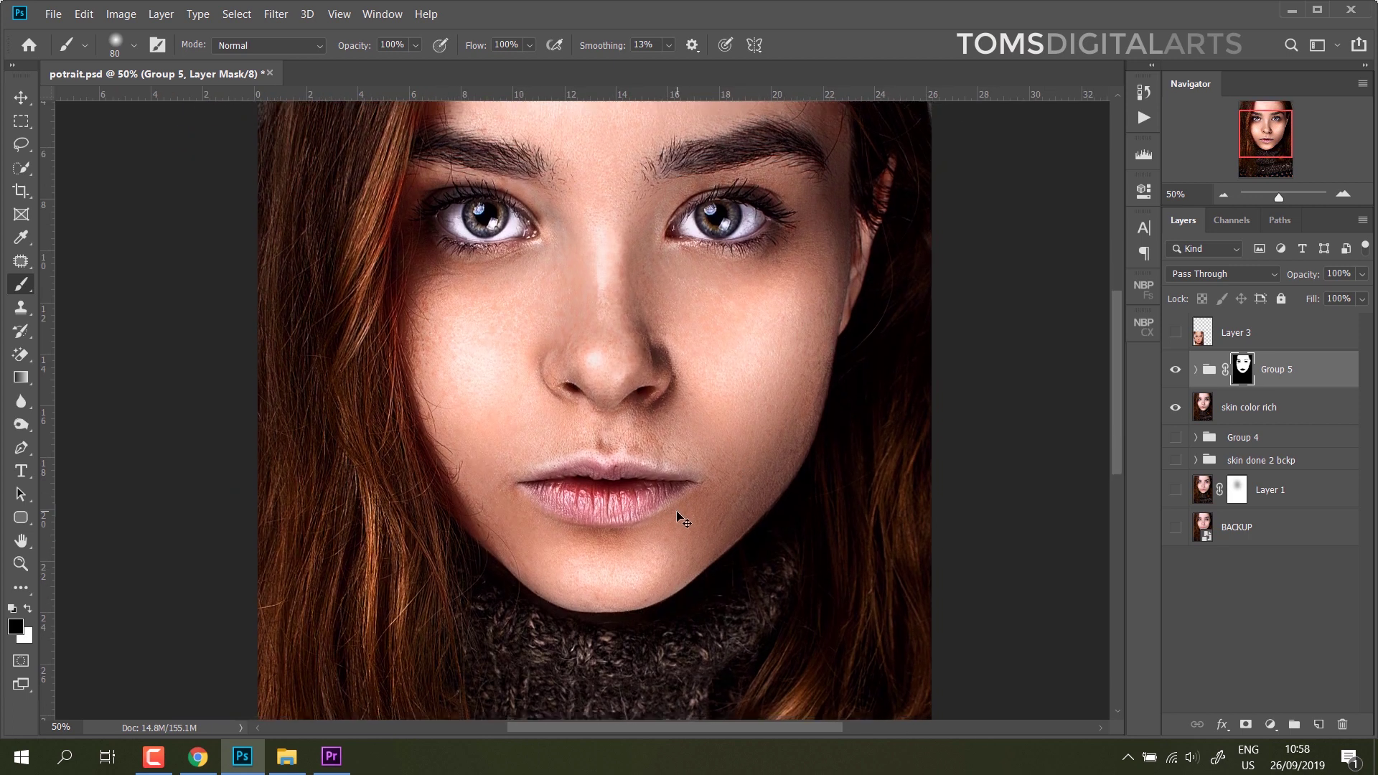
key("ctrl+minus")
key("ctrl+minus")
key("ctrl+minus")
key("ctrl+plus")
left_click(1175, 370)
left_click(1175, 370)
left_click(1176, 370)
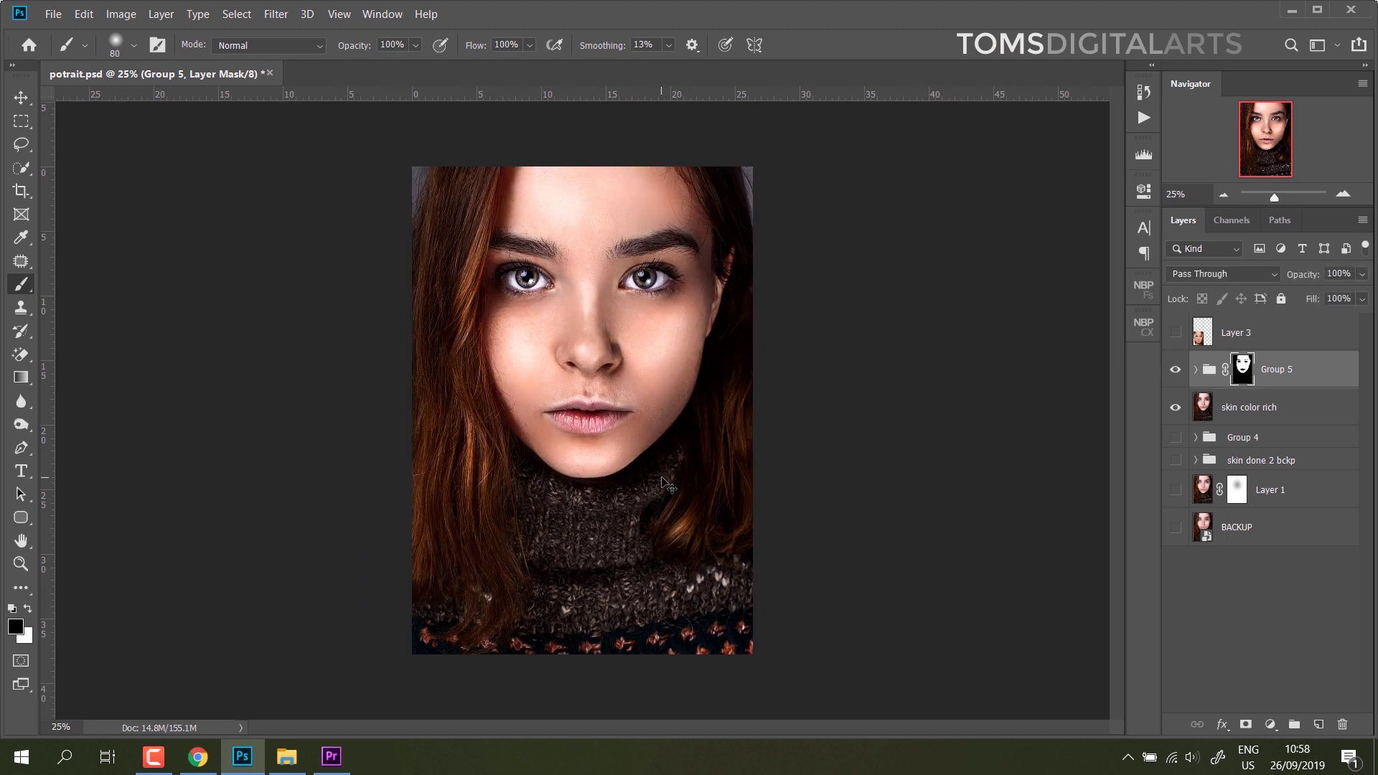
key("ctrl+plus")
- Set a slightly larger white brush at 20% flow and paint over the lips
right_click(664, 439)
left_click_drag(814, 488, 837, 485)
left_click(29, 610)
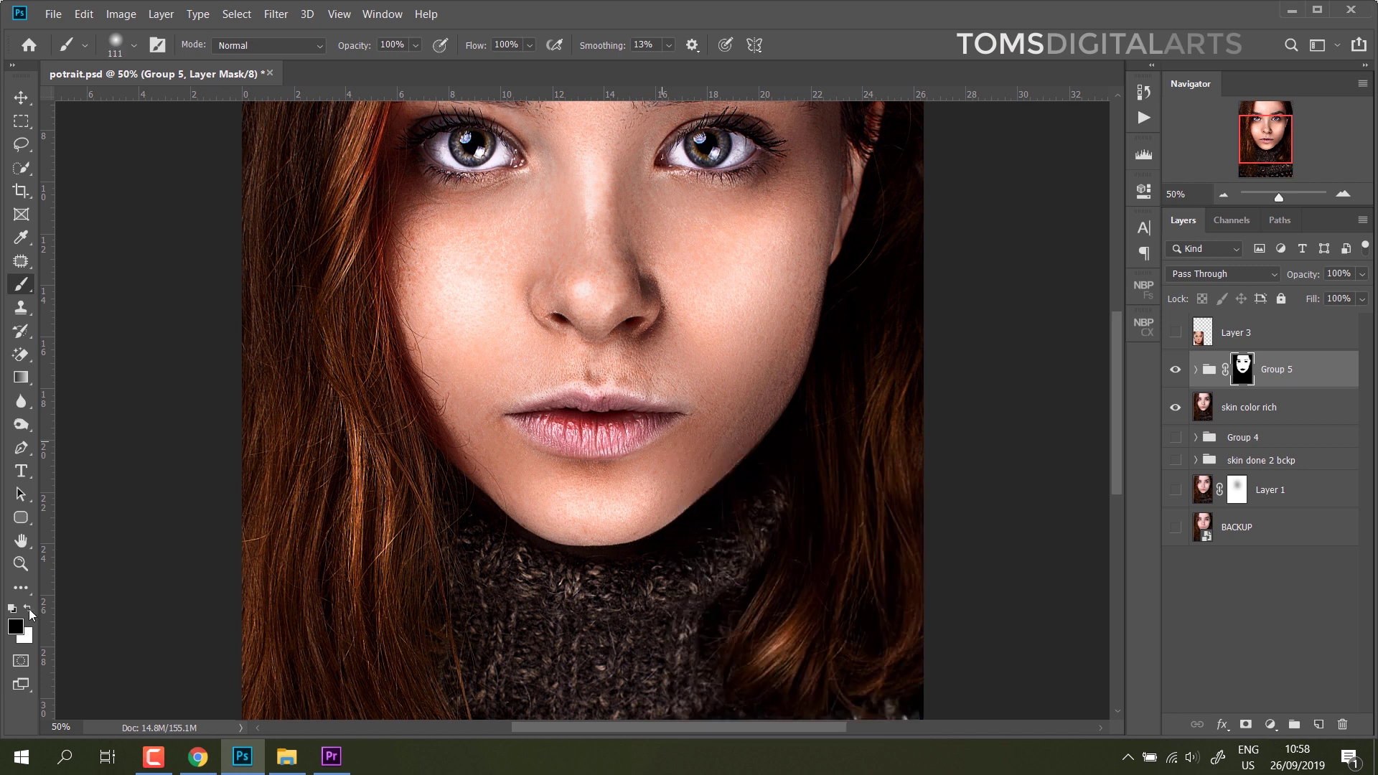
left_click(529, 45)
type("20")
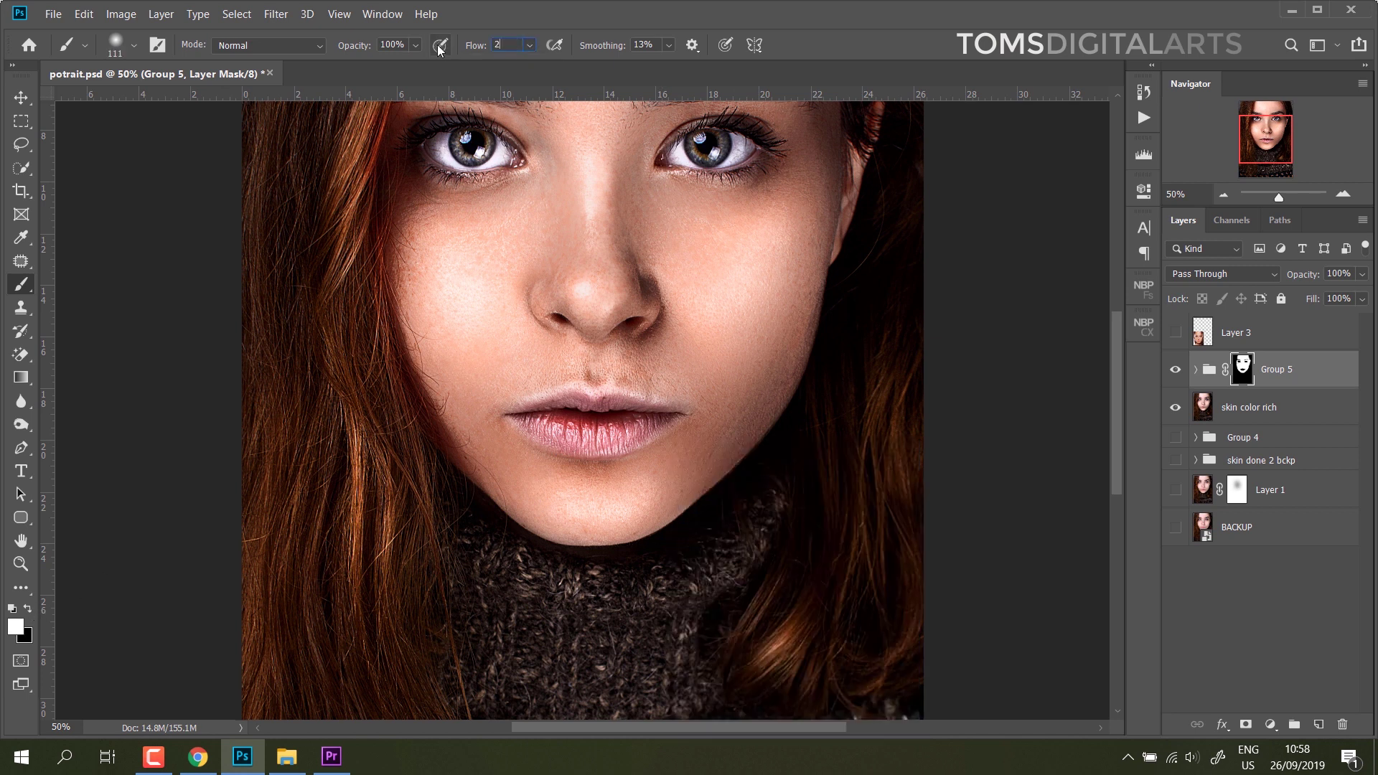
key("Return")
mouse_move(518, 399)
left_mouse_down()
mouse_move(541, 381)
mouse_move(707, 403)
left_mouse_up()
scroll(754, 269, "up", 3)
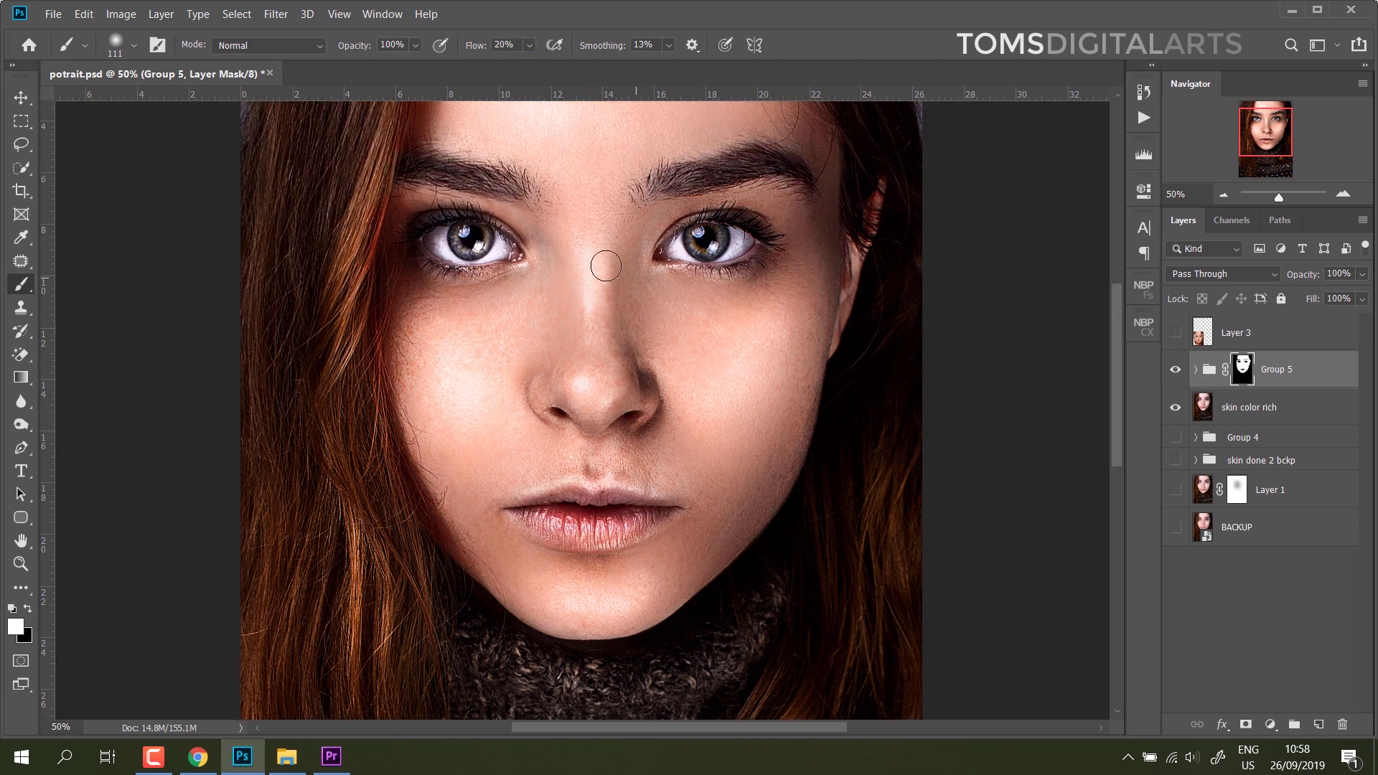
- Compare the portrait with and without Group 5, then delete Layer 3
key("ctrl+minus")
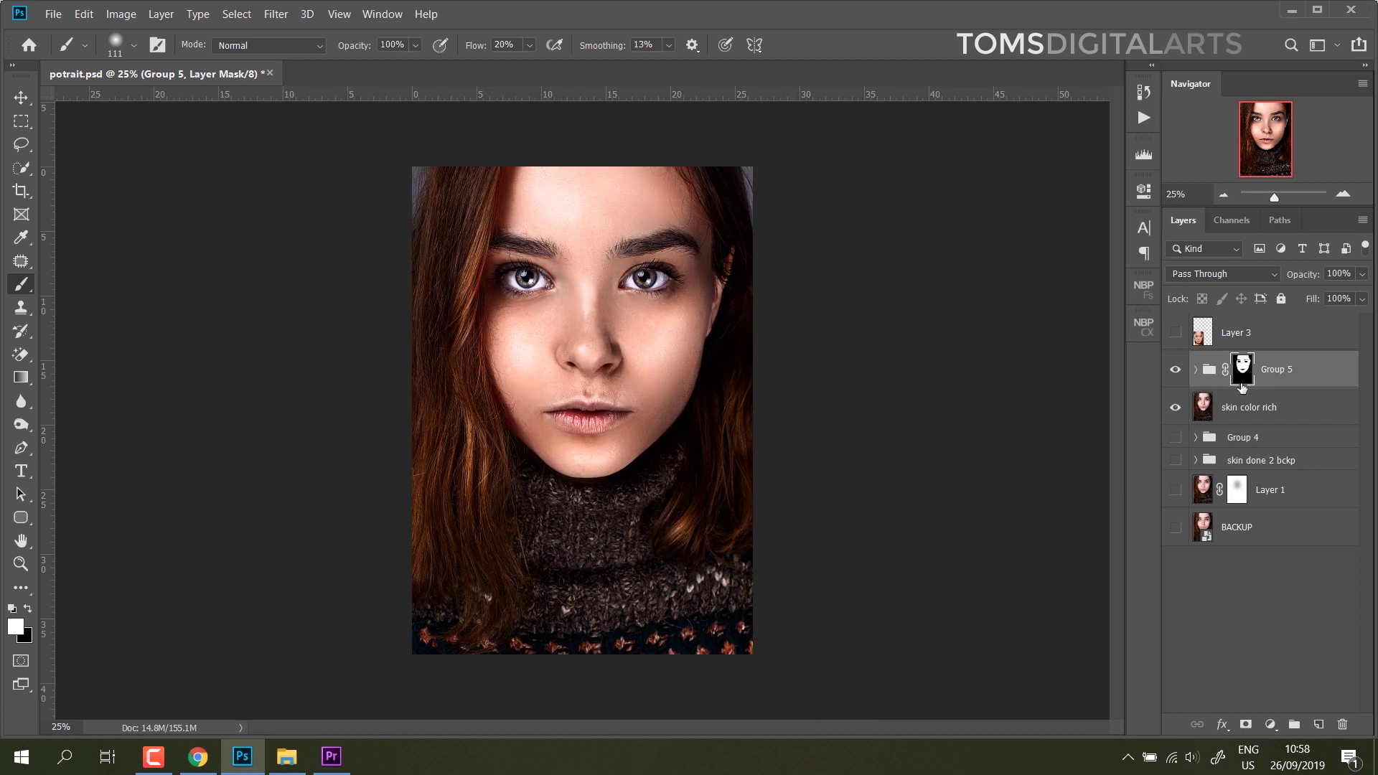
left_click(1176, 369)
left_click(1175, 370)
left_click(1176, 370)
left_click(1175, 370)
left_click(1175, 370)
key("ctrl+z")
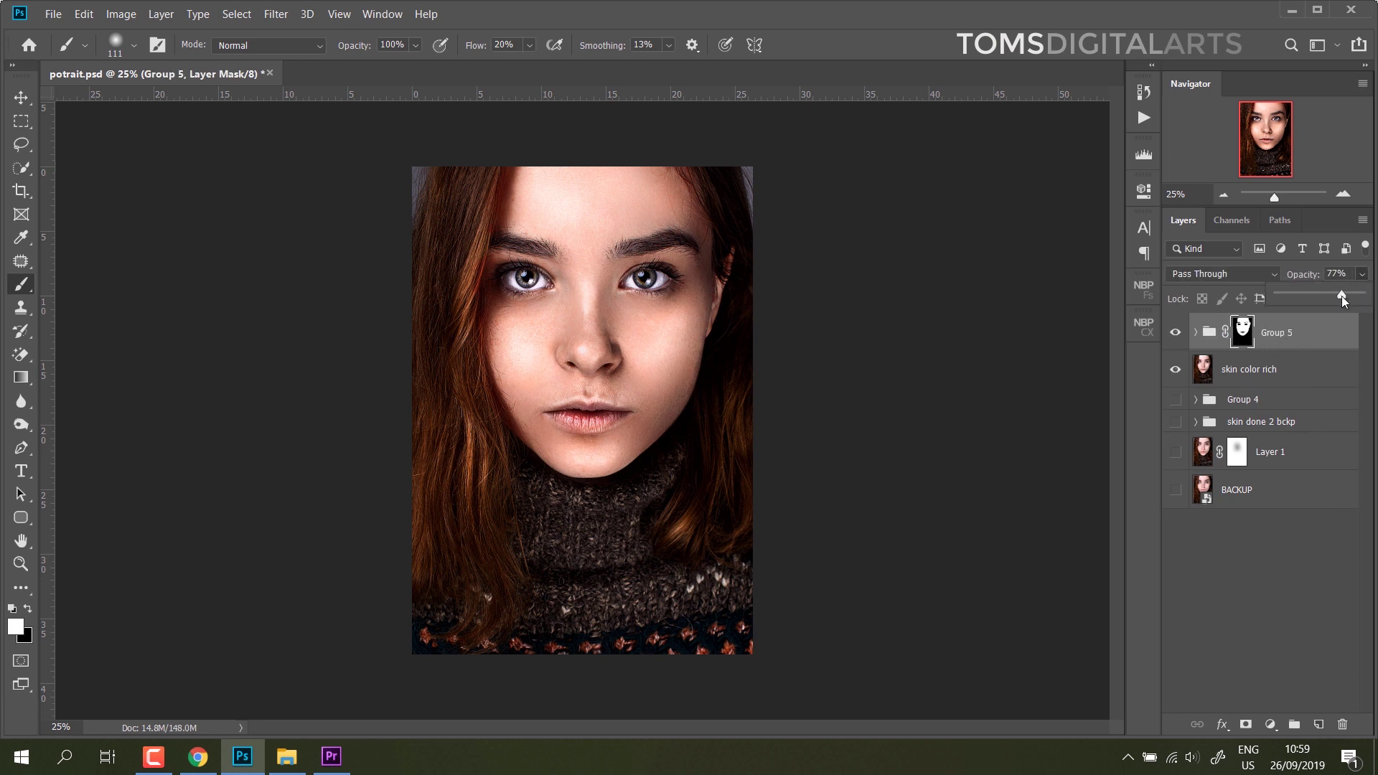
- Group 'skin color rich' with Group 5, stamp a merged copy, and rename the group 'bckp skin tone rich'
left_click(1263, 369)
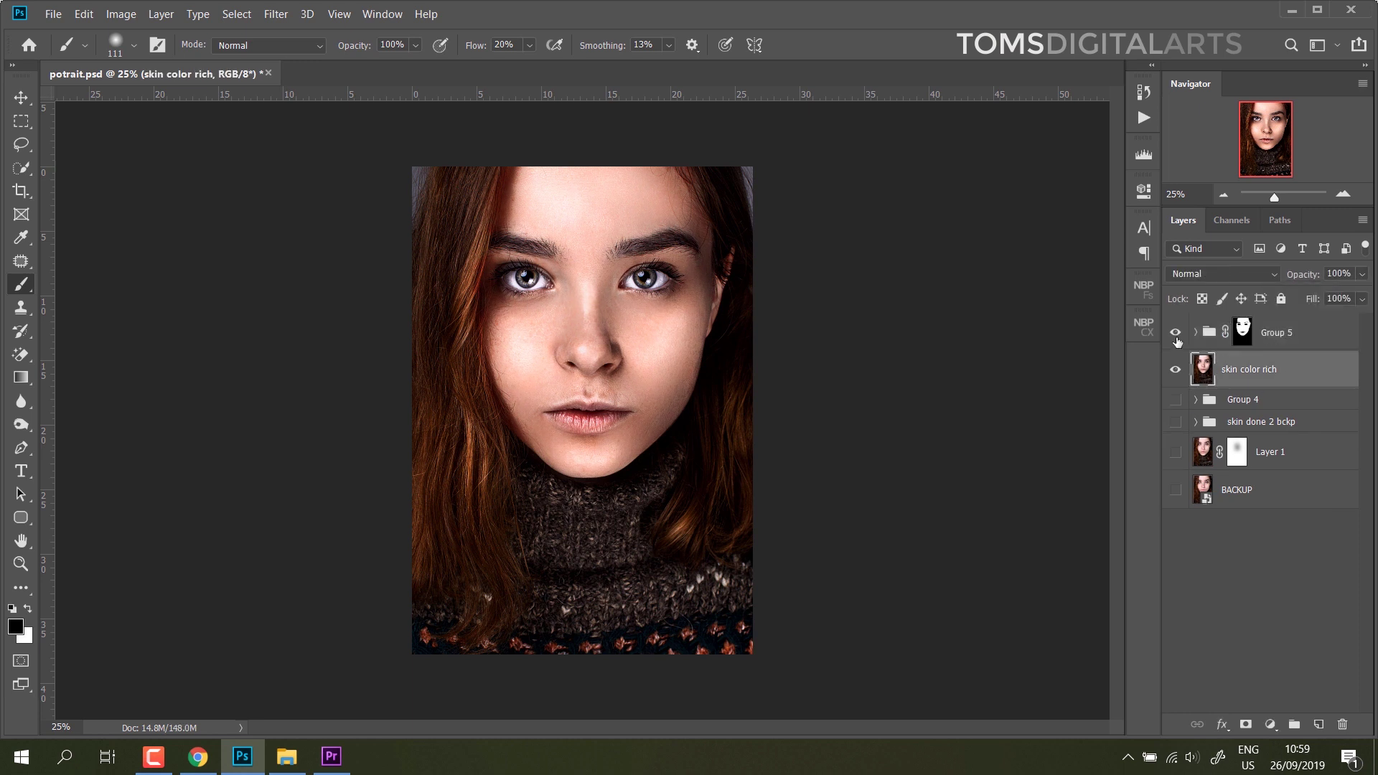
left_click(1297, 339, "ctrl")
key("ctrl+g")
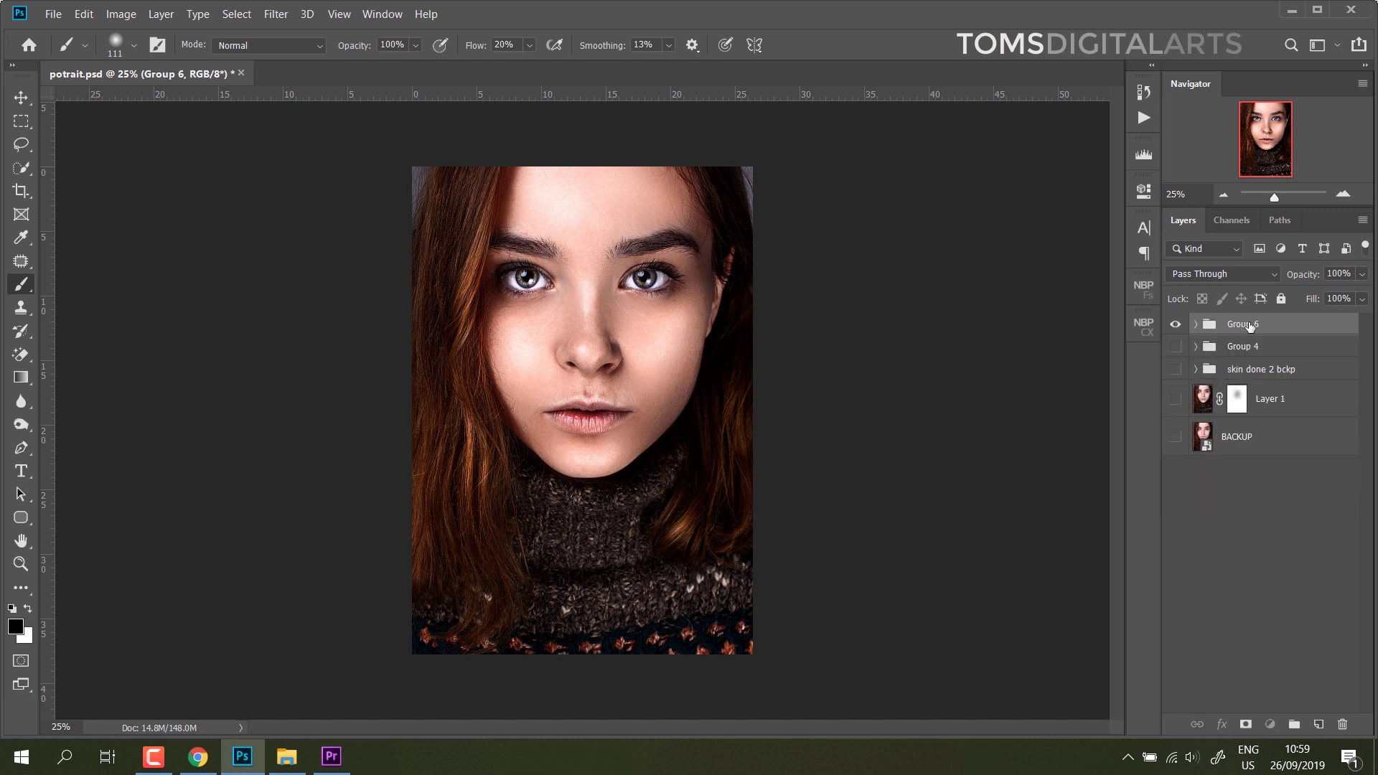
key("ctrl+j")
key("ctrl+e")
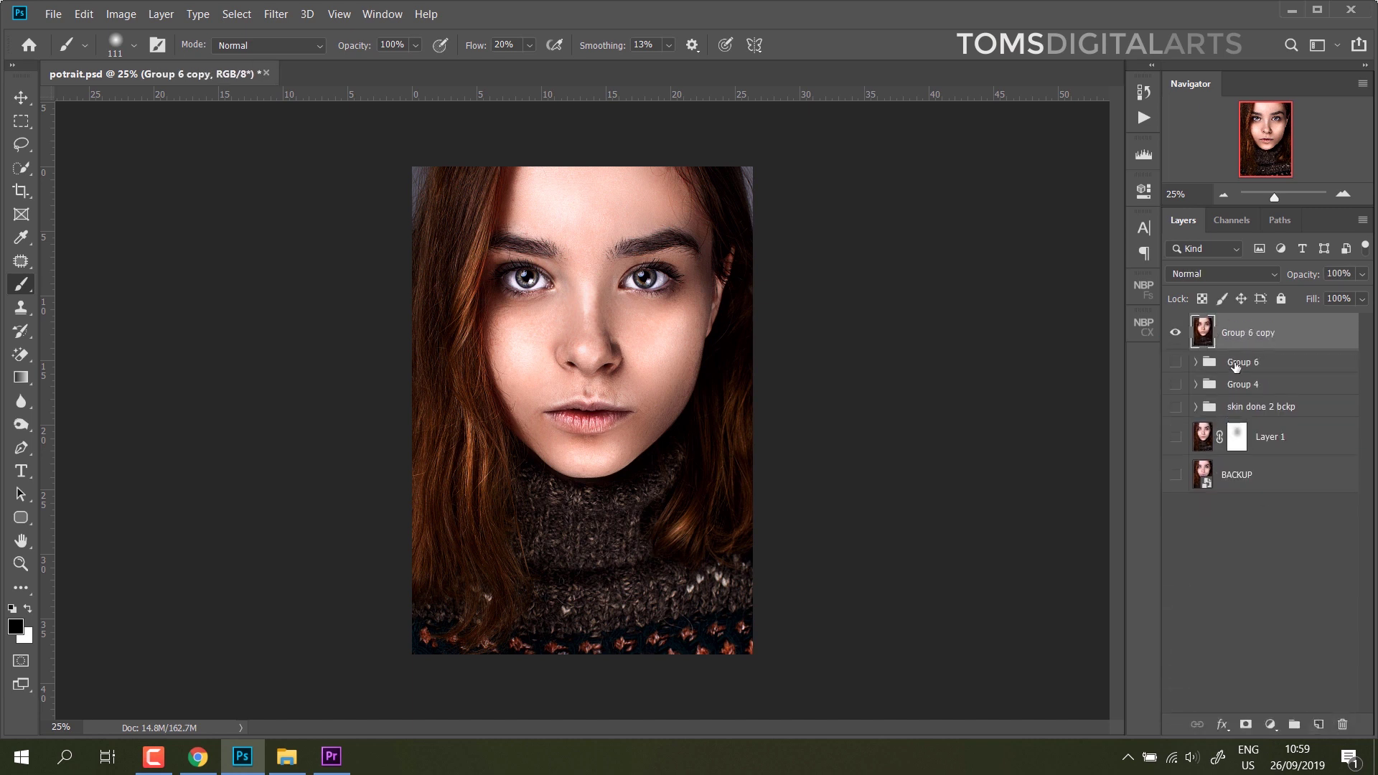
double_click(1236, 362)
type("bckp skin rich")
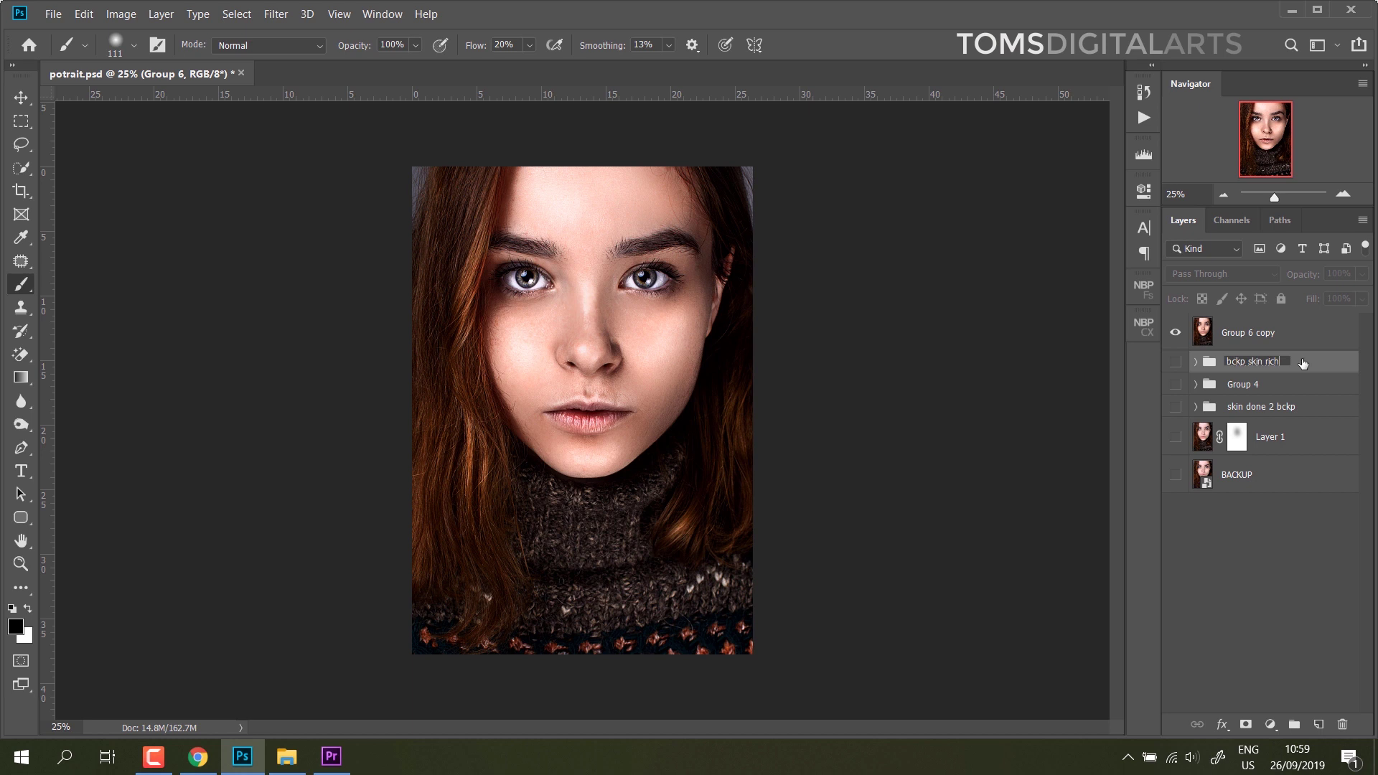
type("ne")
key("Return")
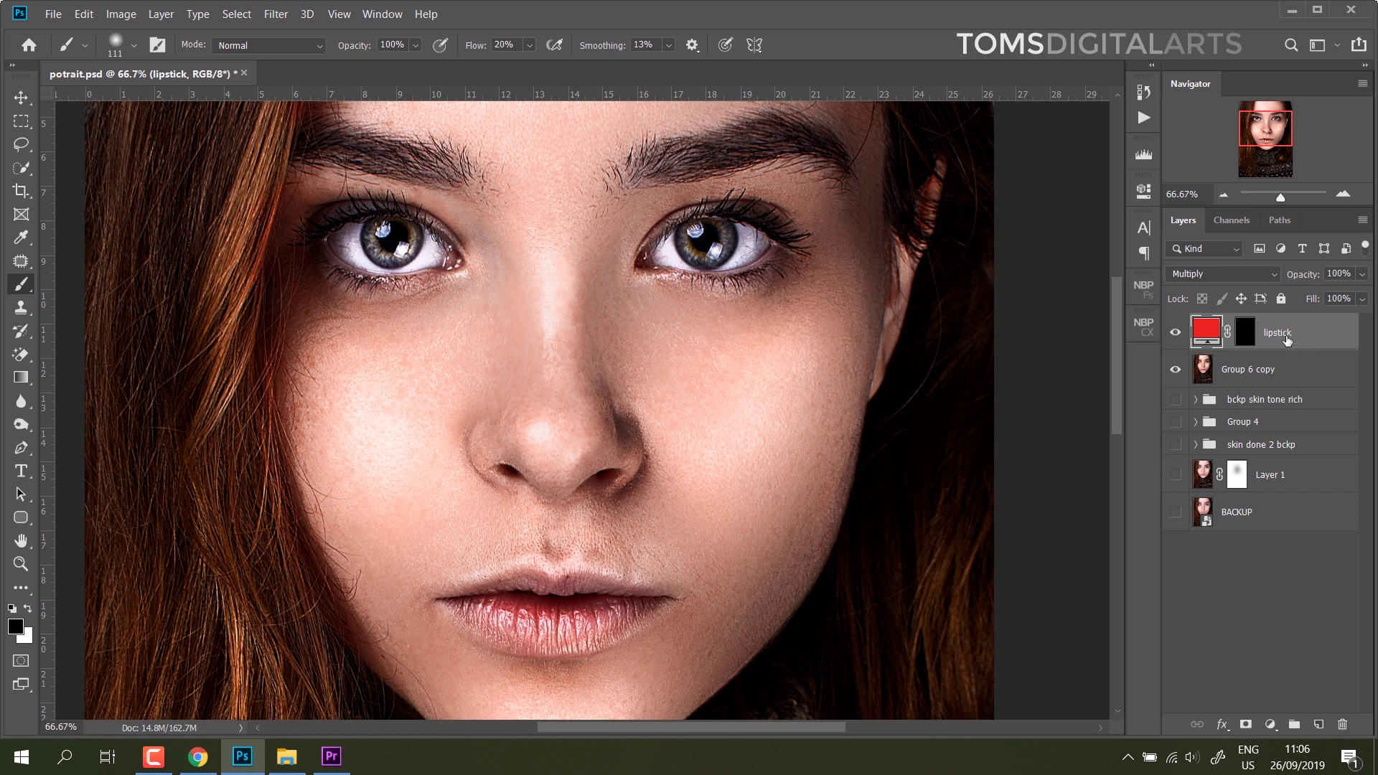
- Replace the lipstick layer with a Solid Color fill layer in deep red #c73030
key("Delete")
left_click(1269, 724)
left_click(1262, 412)
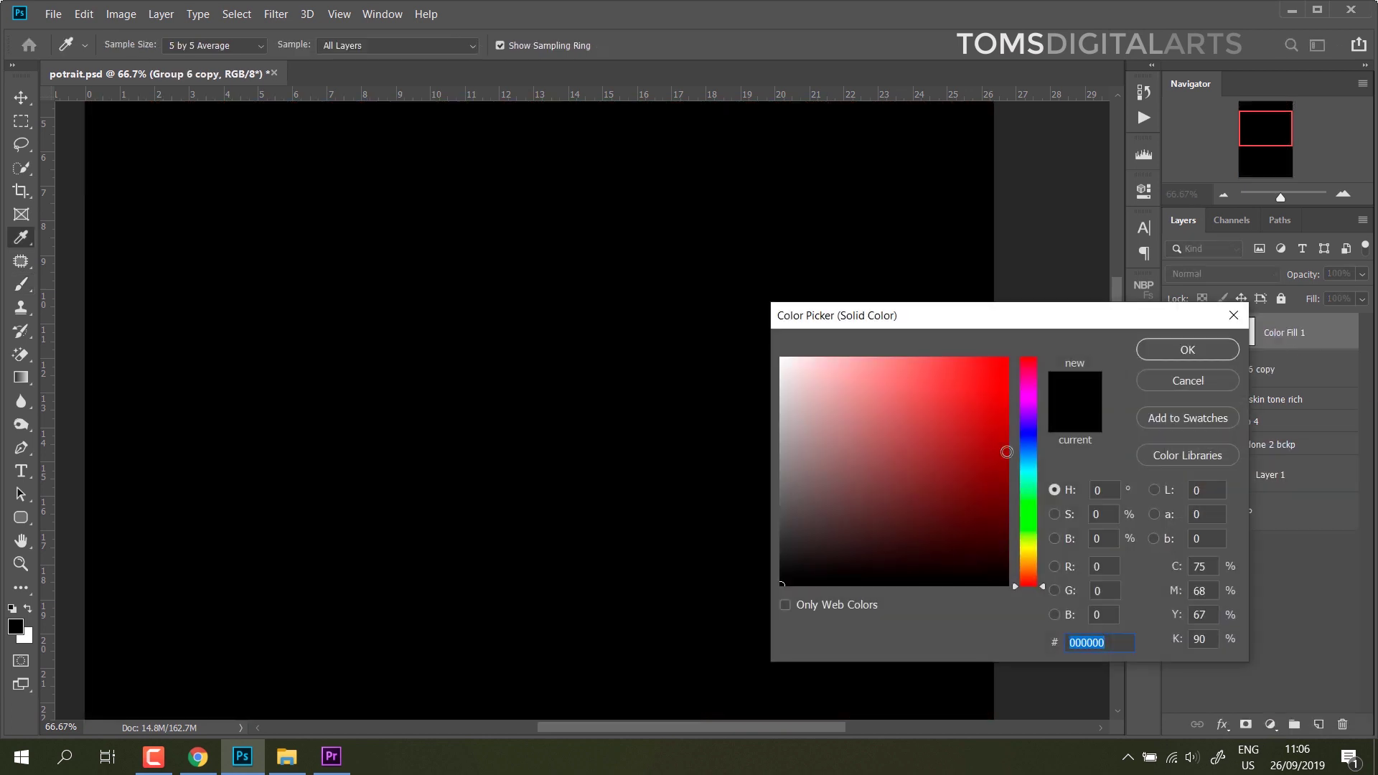
left_click_drag(980, 386, 957, 412)
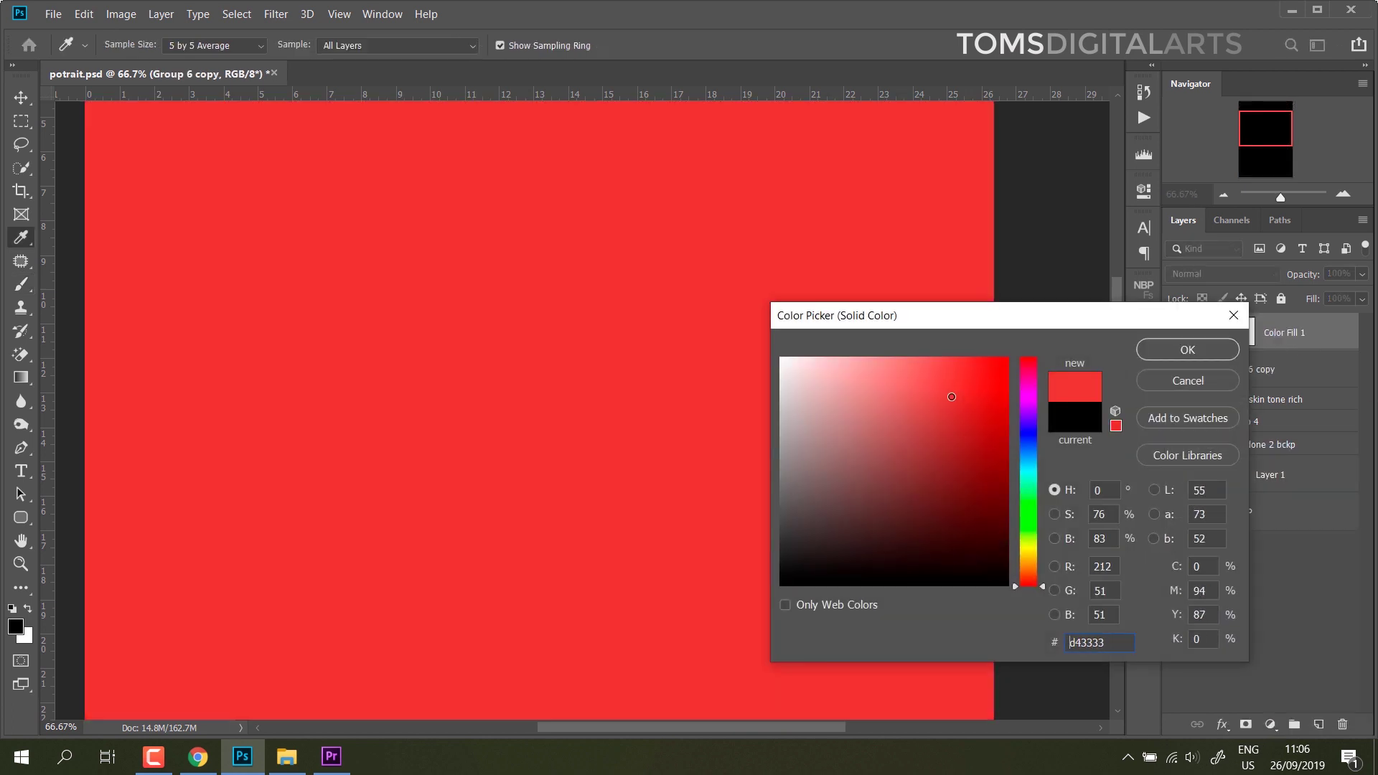
left_click_drag(957, 411, 954, 413)
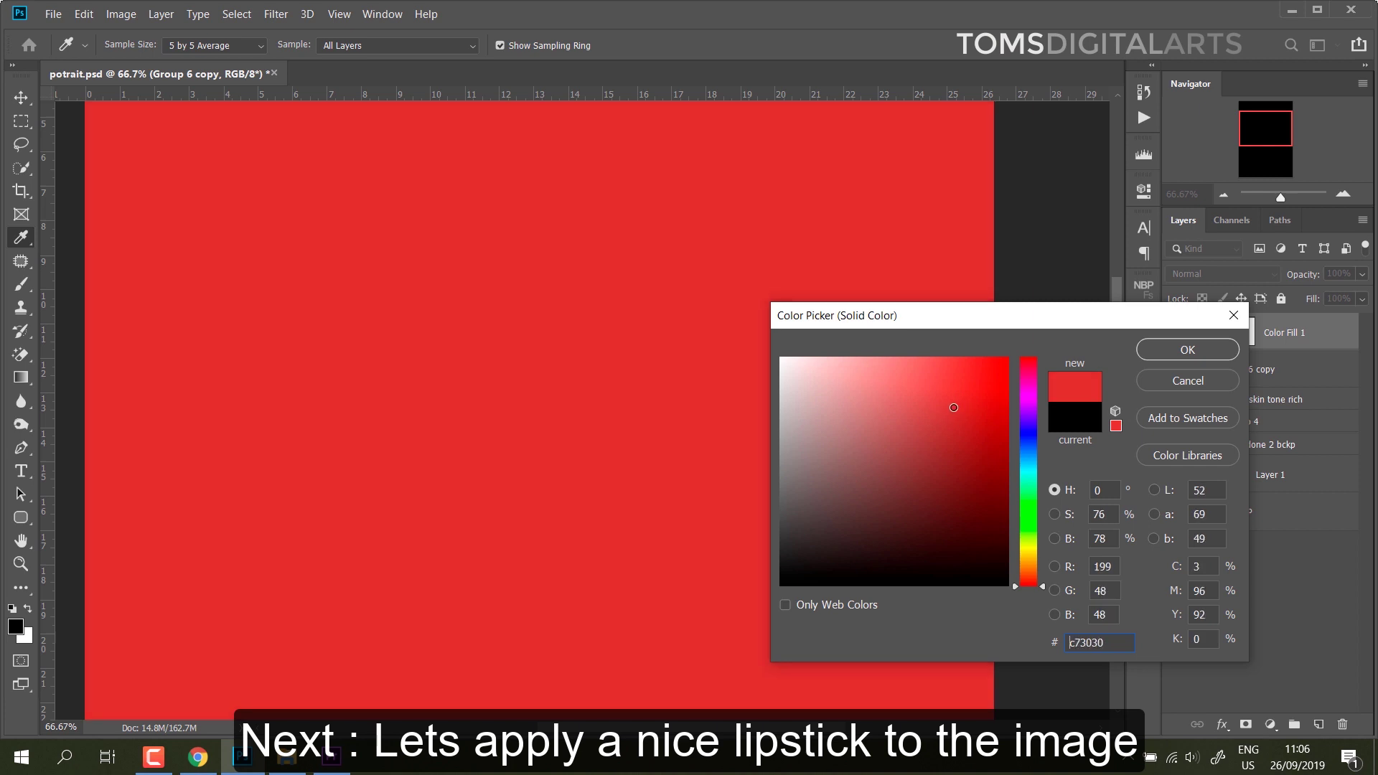
key("Return")
- Invert the Color Fill layer's mask to black, hiding the red, and begin renaming the layer
key("b")
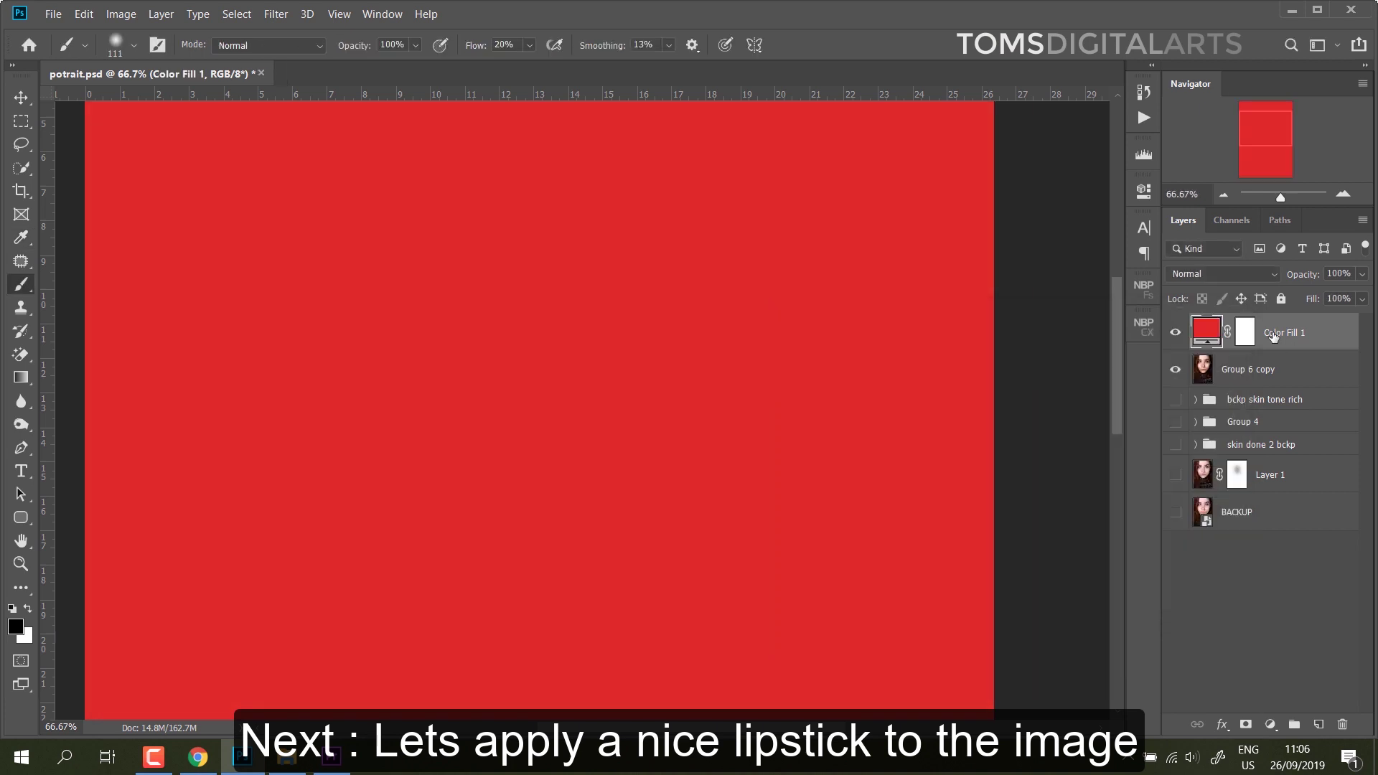
left_click(1245, 337)
key("x")
key("ctrl+i")
double_click(1283, 332)
type("lipstick bellow")
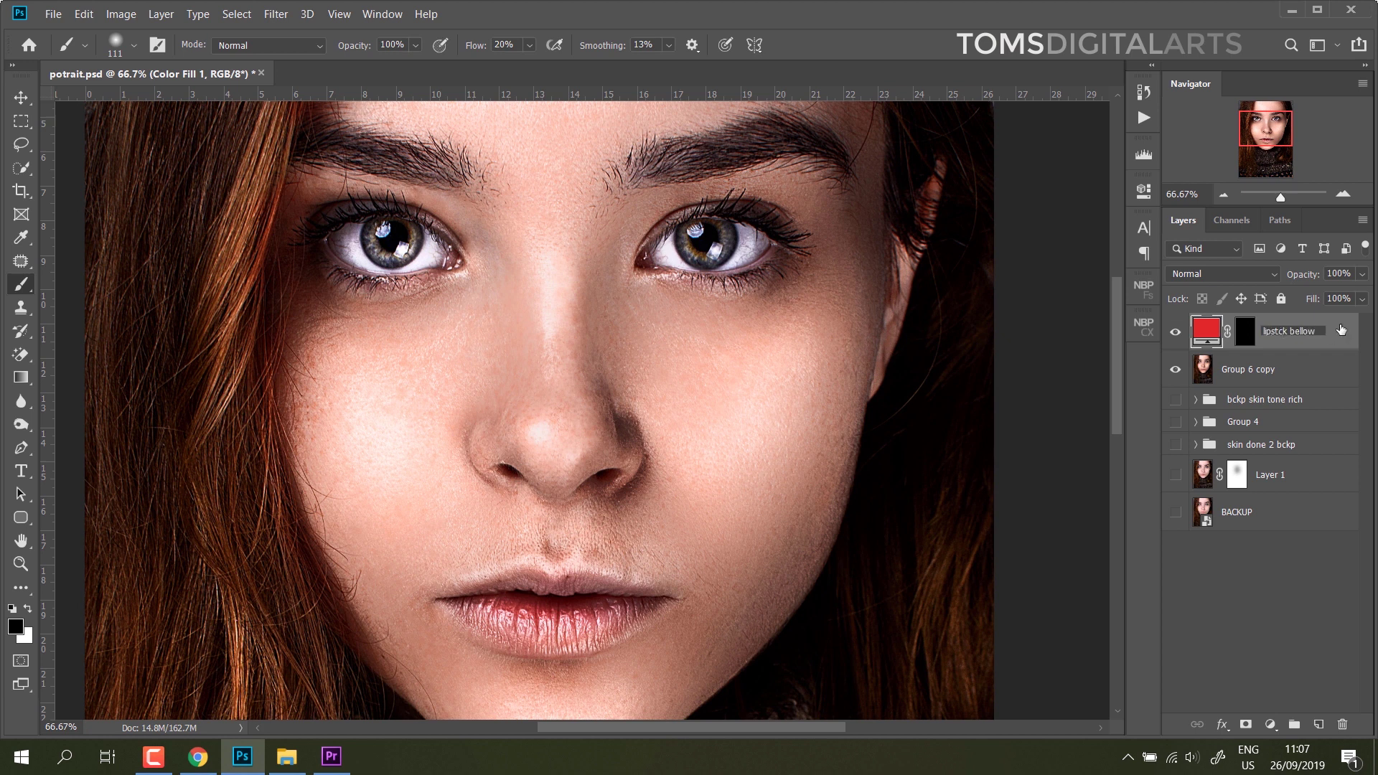
- Name the fill layer 'lipstck bellow', set it to Multiply, and target its mask with white
left_click(1224, 273)
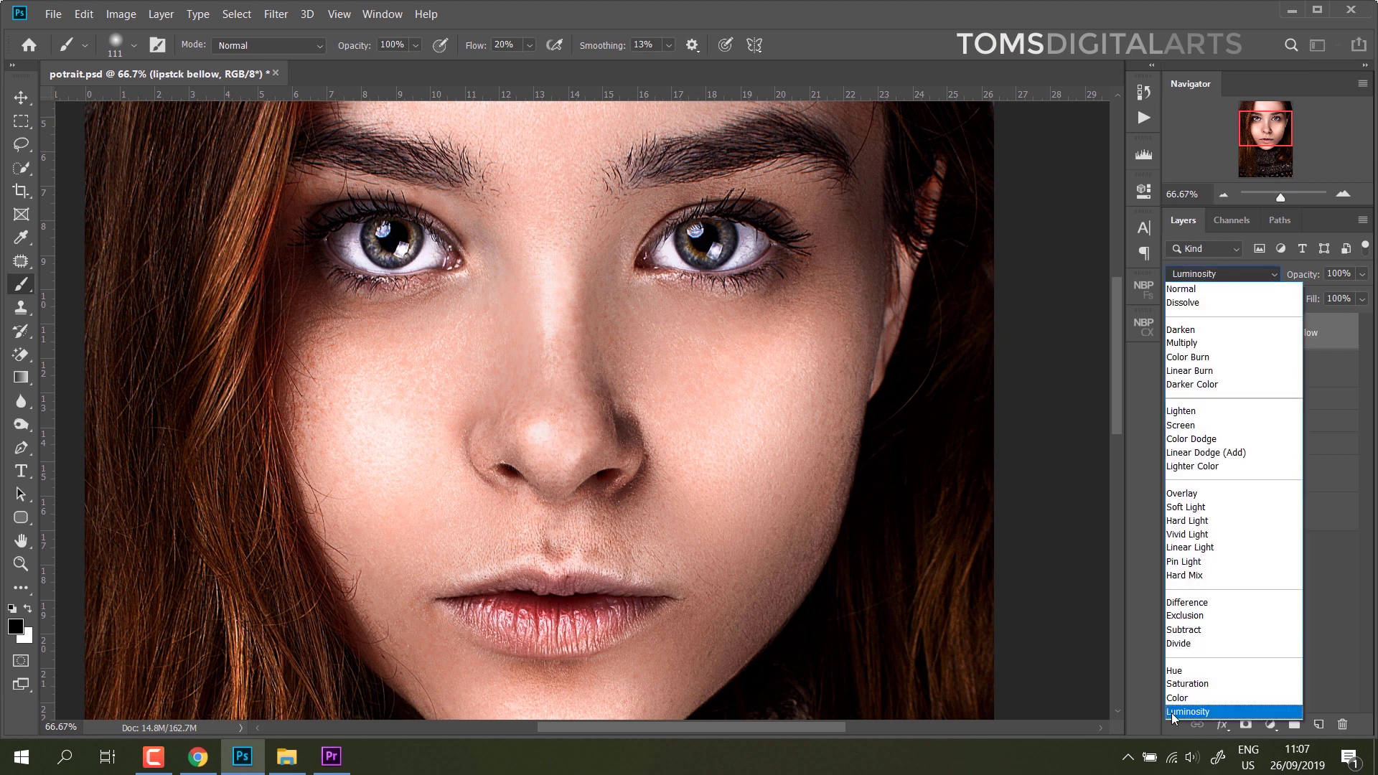
left_click(1184, 345)
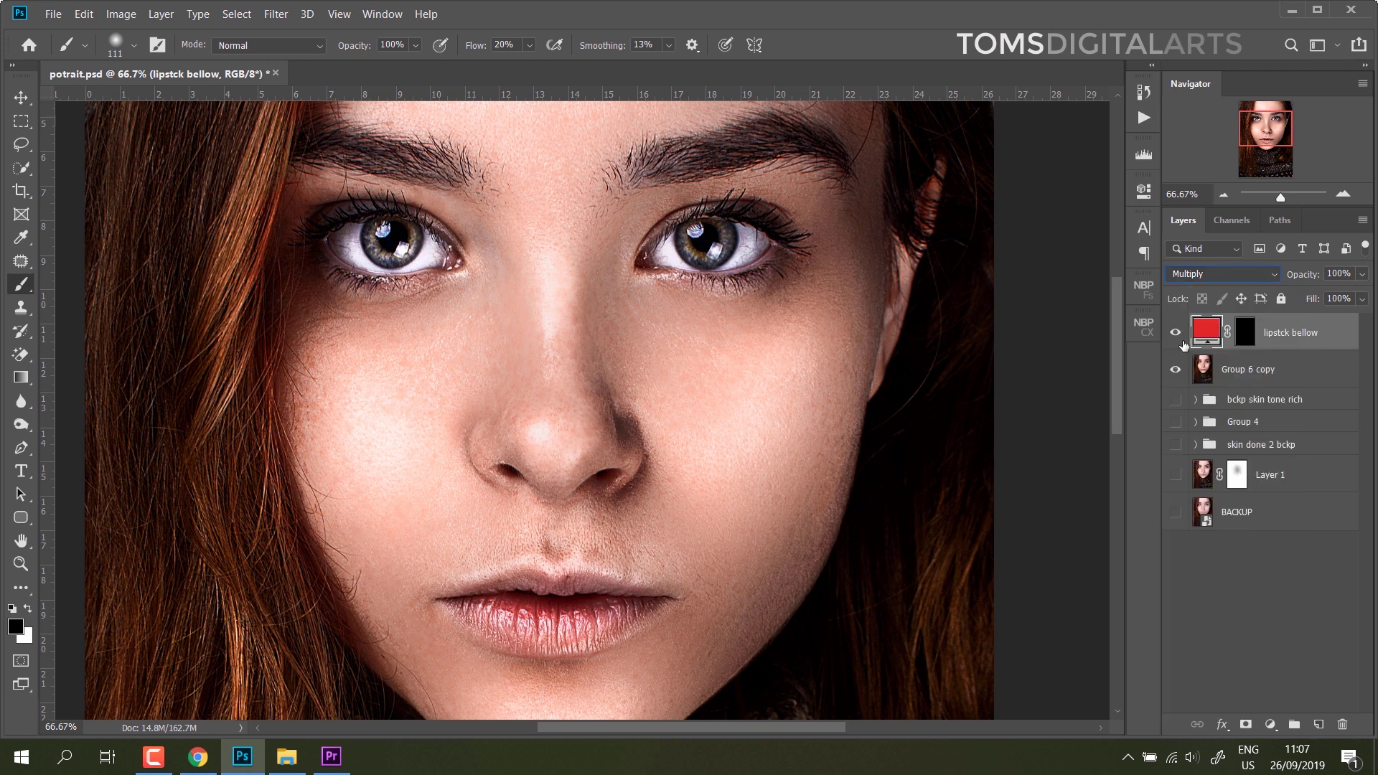
left_click(1244, 333)
key("x")
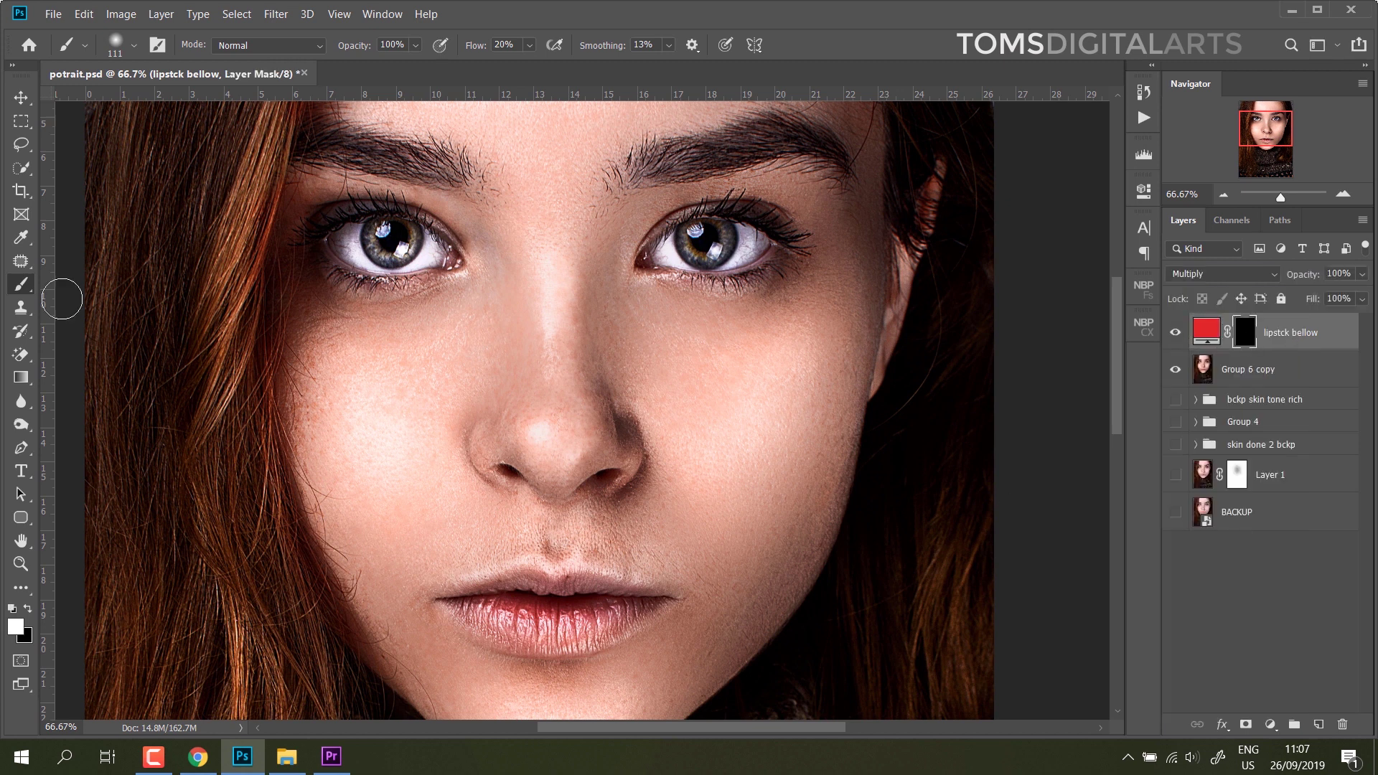
- Paint the red onto the lower lip with a smaller brush at 100% flow, zoomed in
key("bracketleft")
left_click_drag(540, 621, 598, 623)
left_click_drag(528, 47, 608, 64)
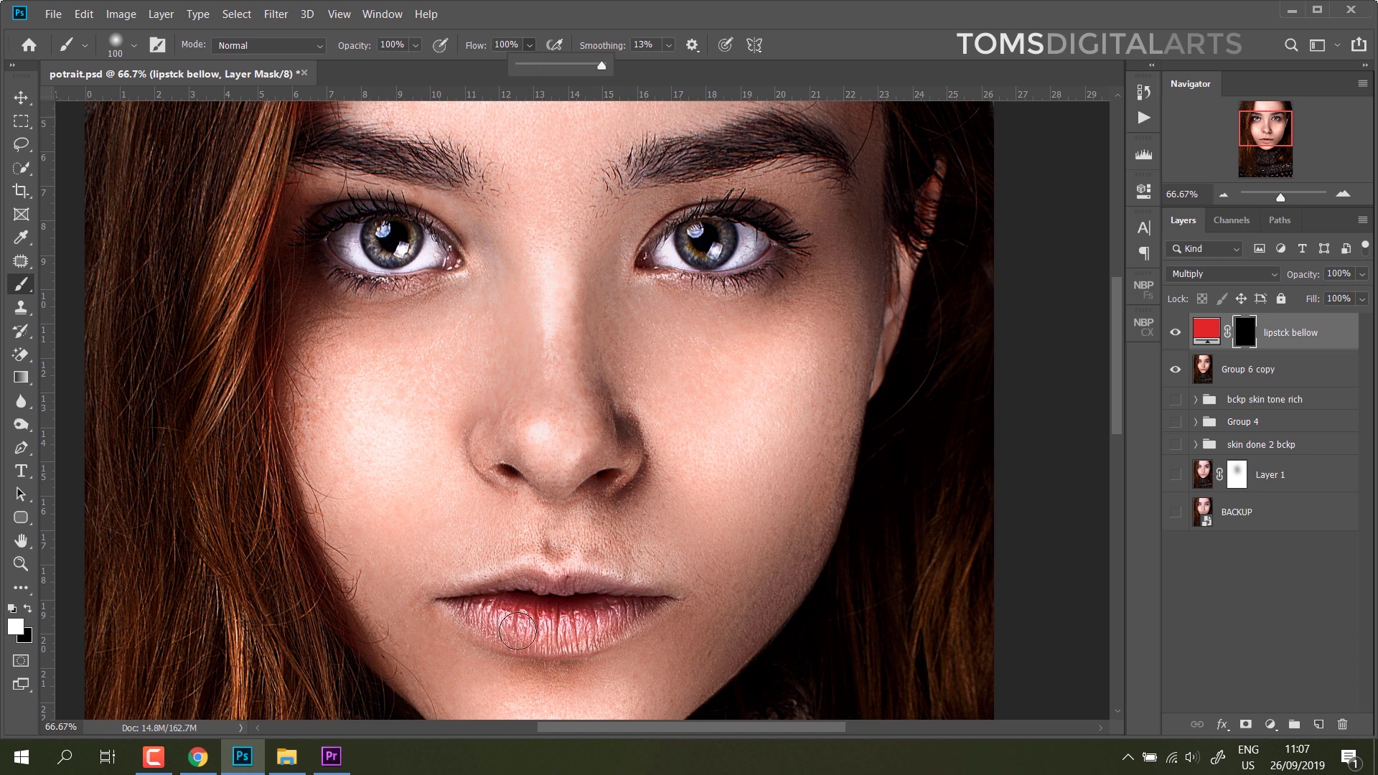
key("bracketleft")
key("bracketleft")
key("bracketleft")
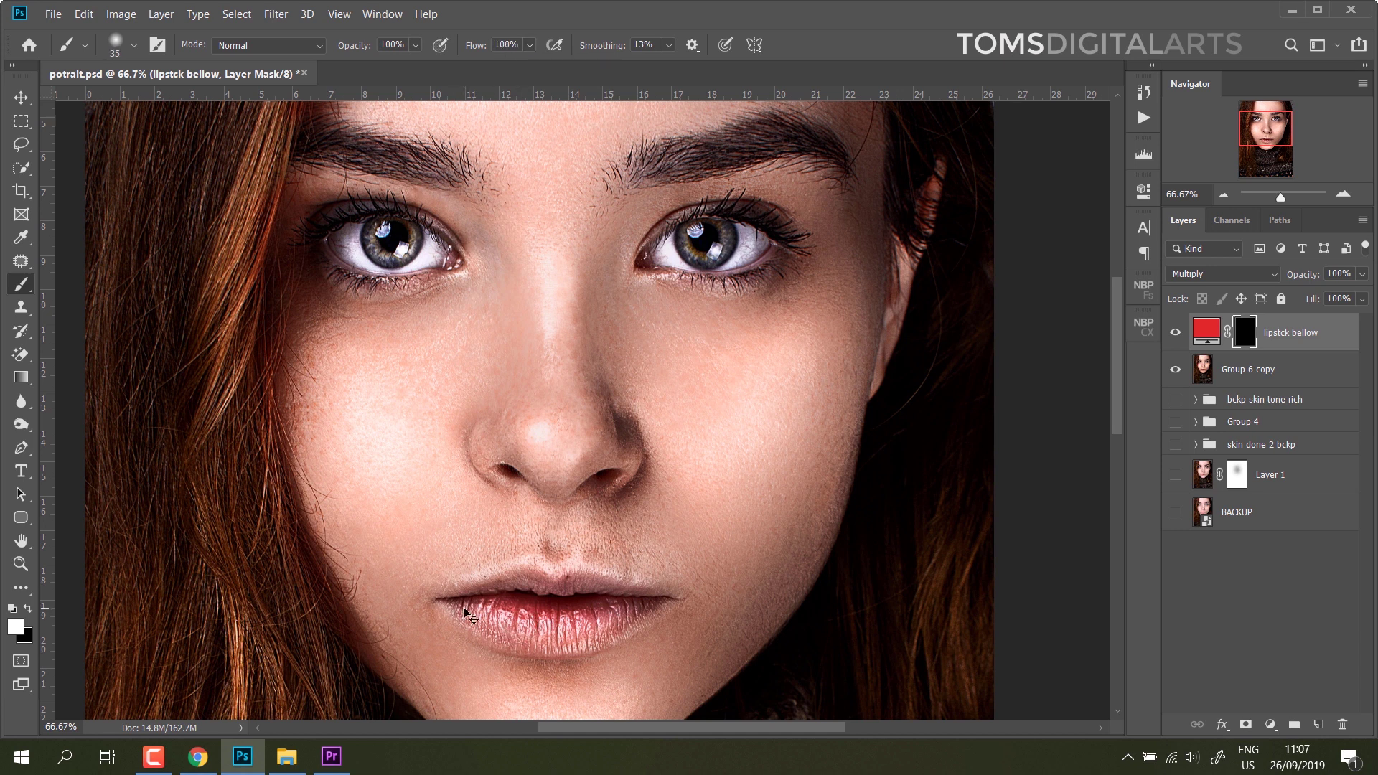
key("ctrl+plus")
scroll(467, 614, "down", 2)
- Paint the red fill along the lip edges and corners on the mask
mouse_move(365, 513)
left_mouse_down()
mouse_move(491, 578)
mouse_move(596, 511)
mouse_move(517, 577)
mouse_move(468, 559)
mouse_move(540, 527)
mouse_move(631, 529)
mouse_move(402, 521)
left_mouse_up()
left_click_drag(610, 526, 587, 524)
left_click_drag(567, 574, 675, 518)
scroll(695, 406, "down", 2)
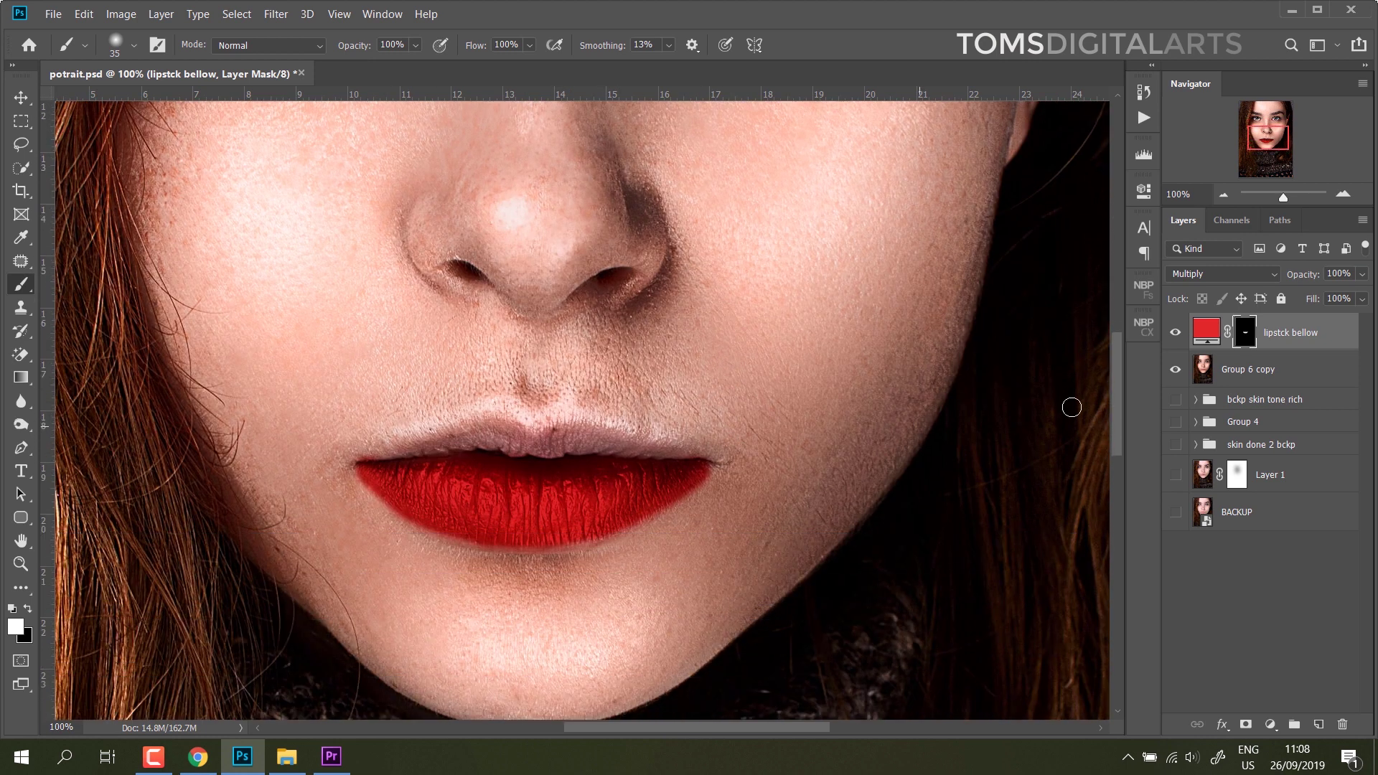
- Adjust the Underlying Layer Blend If sliders so lip texture shows through the red
double_click(1345, 337)
left_click_drag(930, 591, 921, 591)
mouse_move(1147, 591)
left_mouse_down()
mouse_move(1012, 592)
mouse_move(1148, 593)
left_mouse_up()
left_click_drag(1012, 593, 1052, 593)
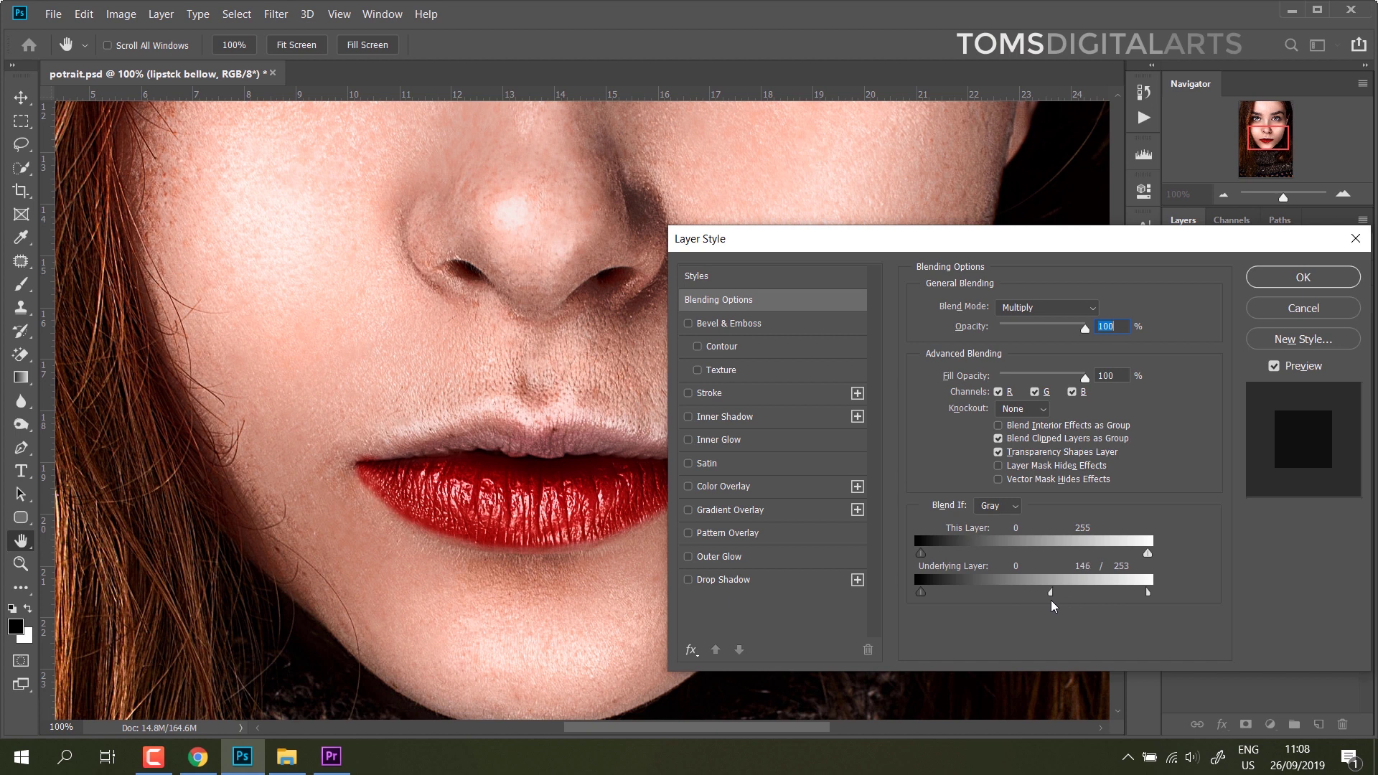
- Apply the blending, then duplicate the layer as a Screen-mode copy named 'lipstck bellow 2'
key("Return")
key("ctrl+j")
left_click(1263, 277)
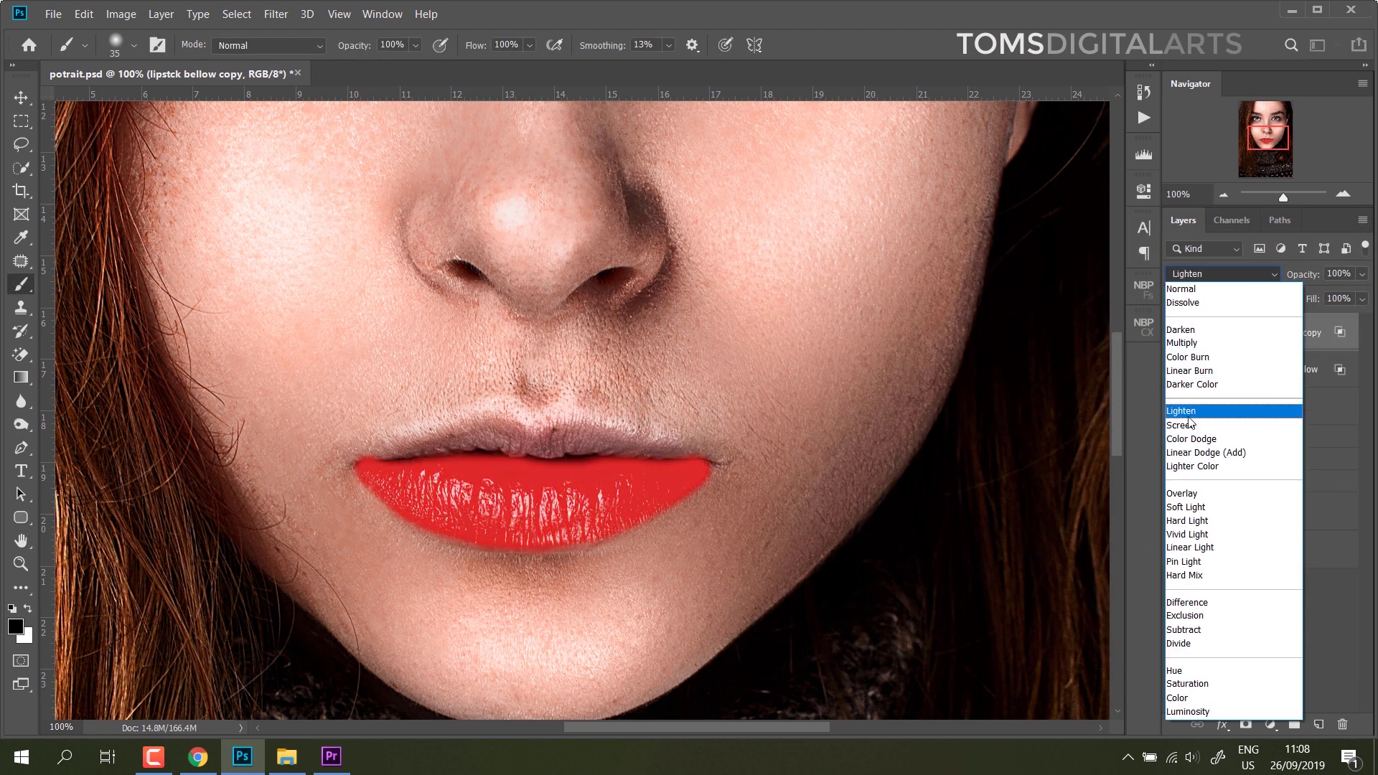
left_click(1189, 424)
double_click(1285, 331)
double_click(1318, 331)
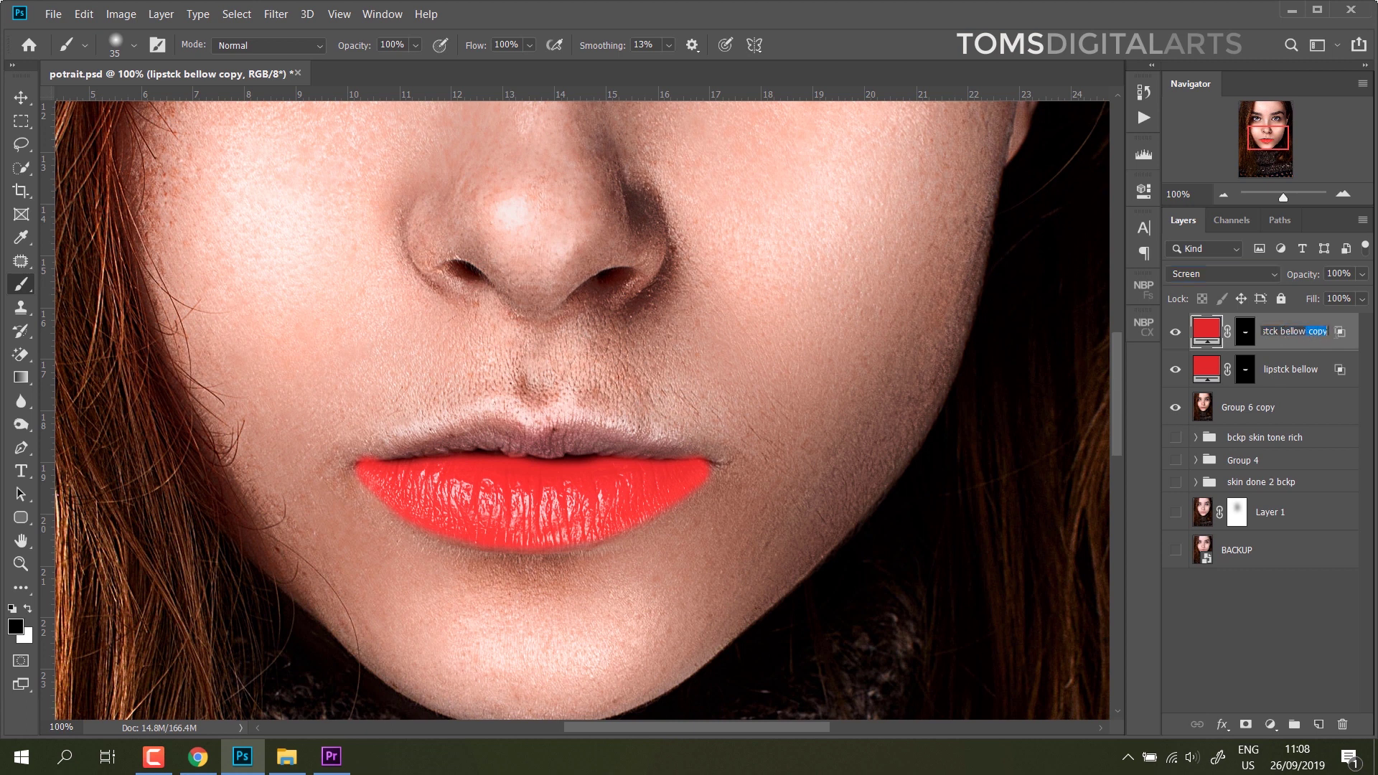
- Set the copy's Underlying Layer Blend If sliders for soft glossy highlights and confirm
double_click(1338, 335)
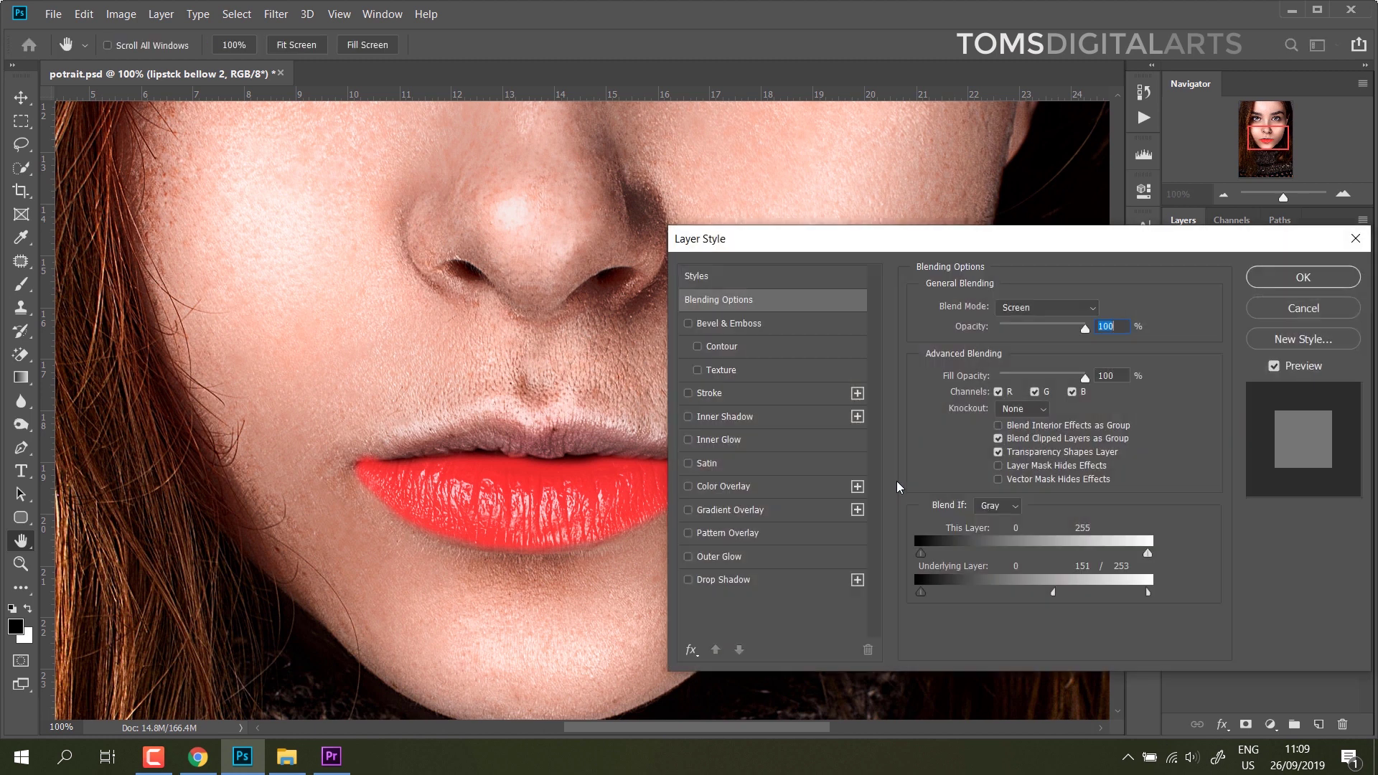
left_click_drag(1142, 596, 1148, 593)
left_click_drag(920, 593, 1017, 595)
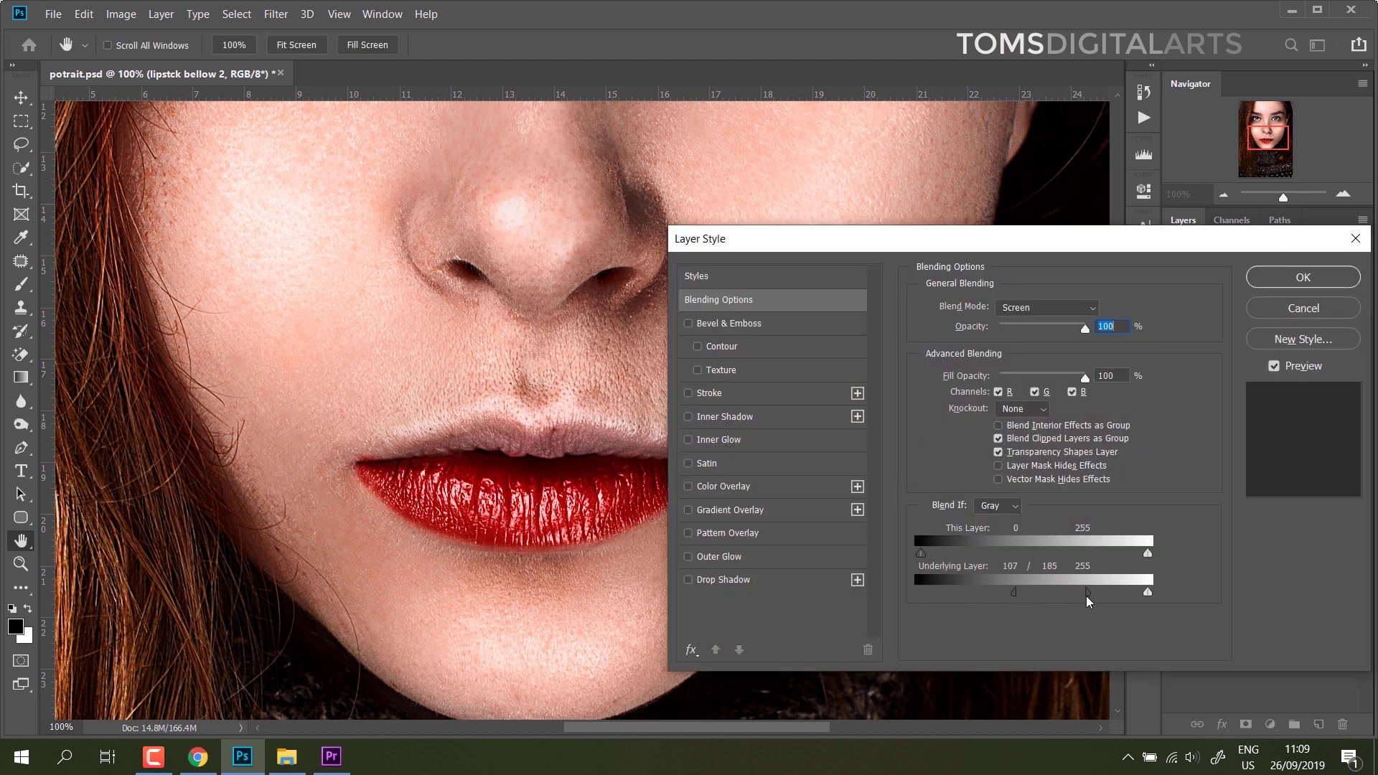
left_click_drag(1014, 593, 925, 592)
mouse_move(1102, 592)
left_mouse_down()
mouse_move(1007, 593)
mouse_move(1054, 597)
left_mouse_up()
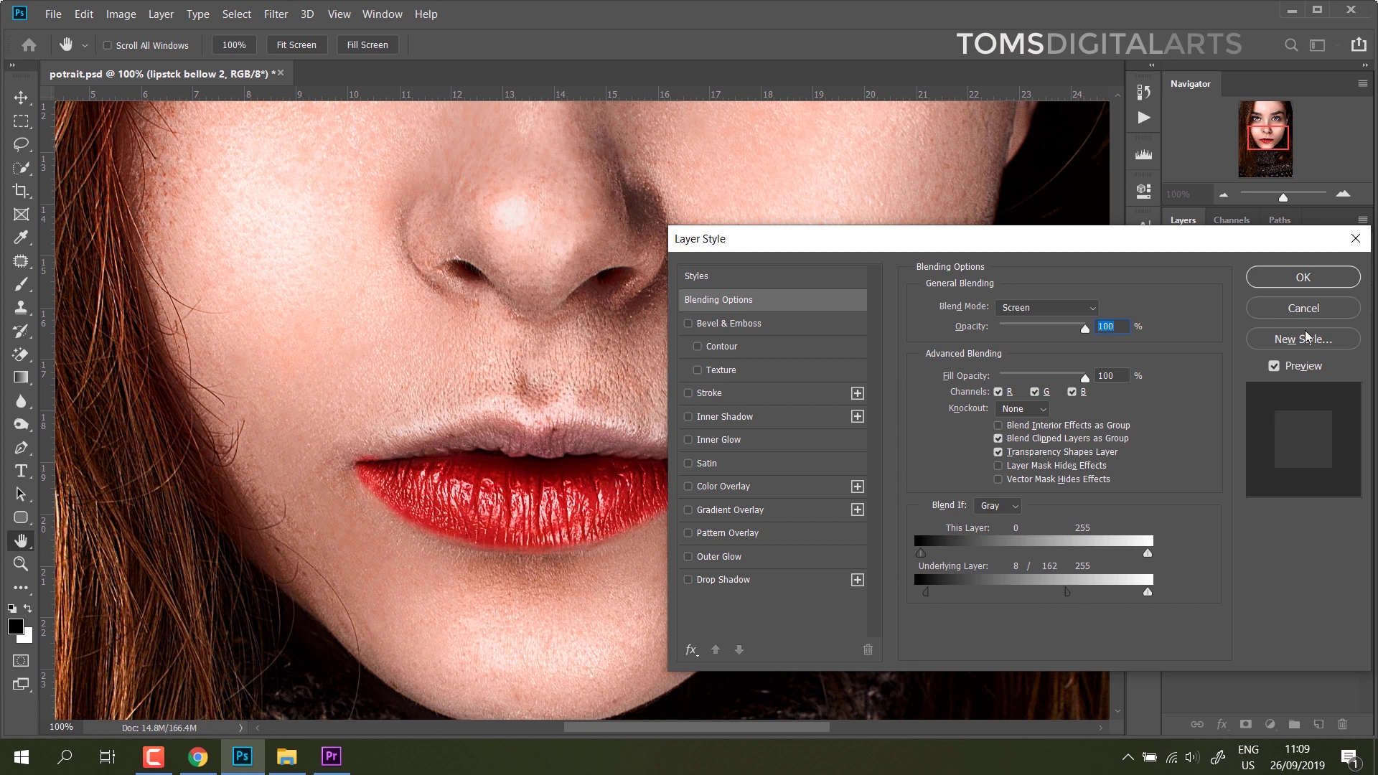
key("Return")
scroll(804, 495, "down", 1)
scroll(803, 495, "down", 2)
scroll(803, 495, "up", 1)
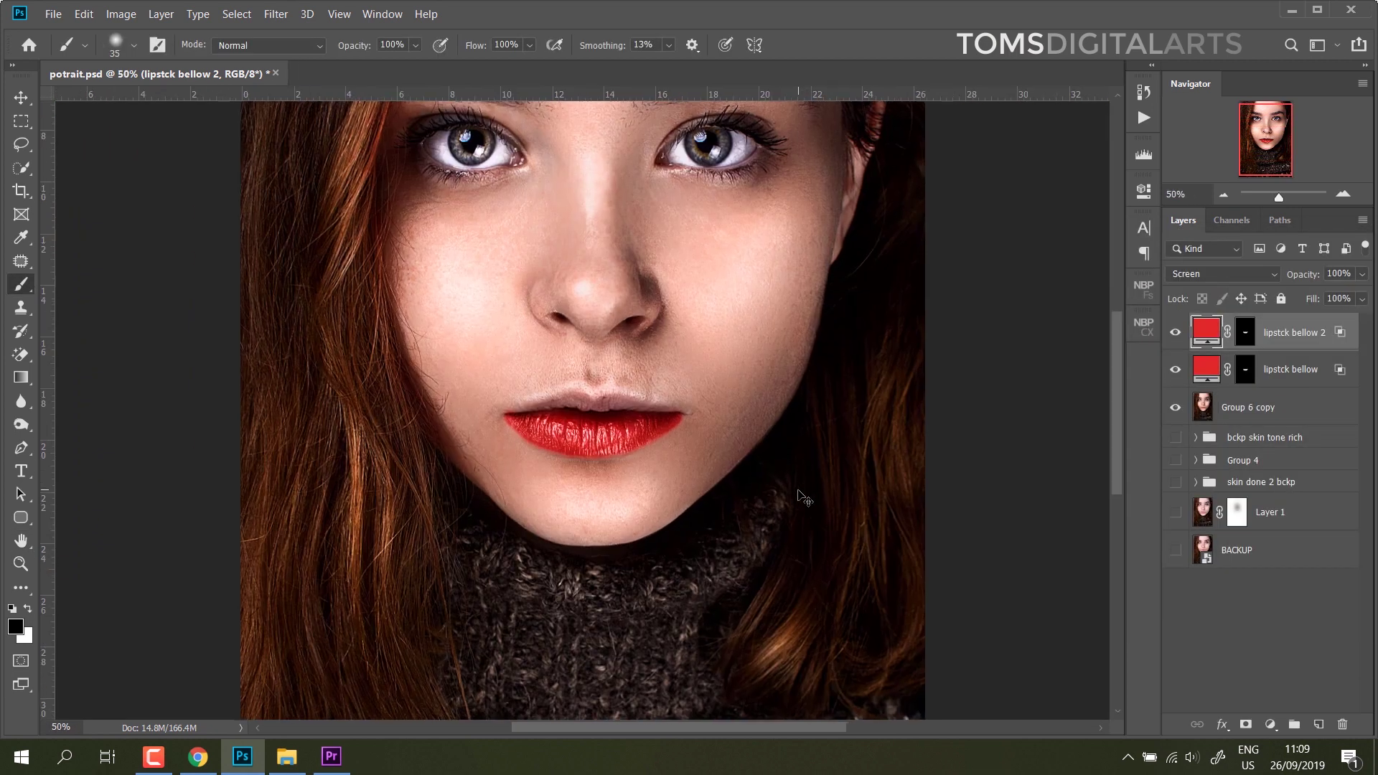
scroll(803, 495, "up", 1)
key("ctrl+backslash")
key("x")
key("x")
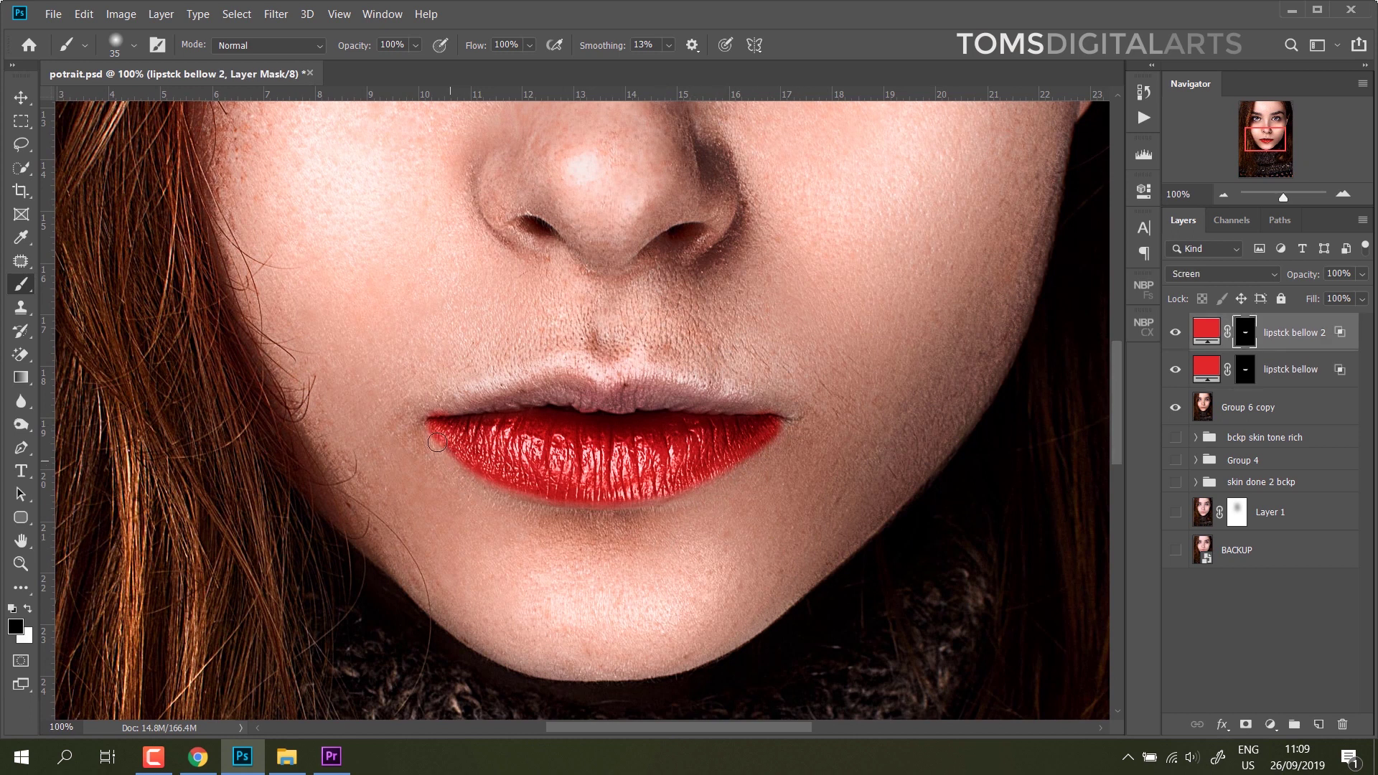
key("alt+bracketleft")
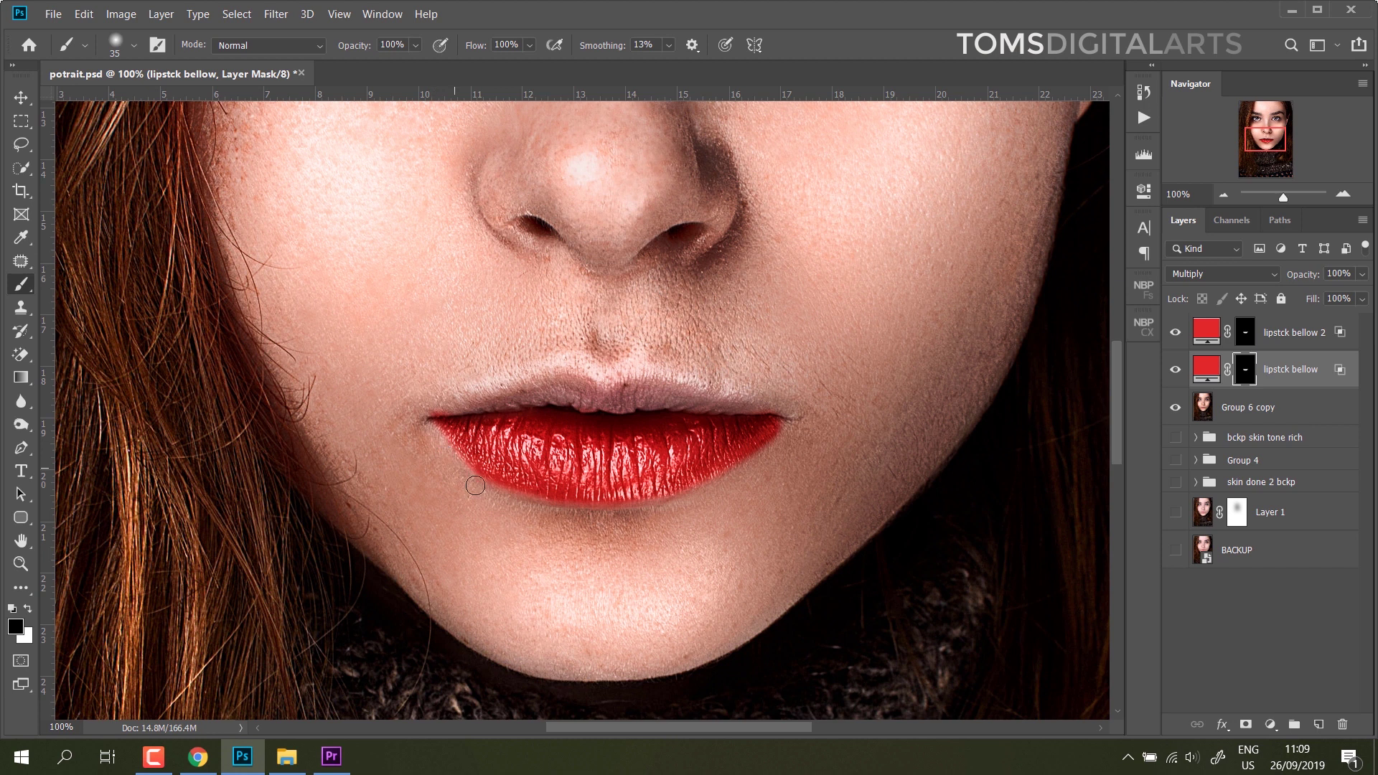
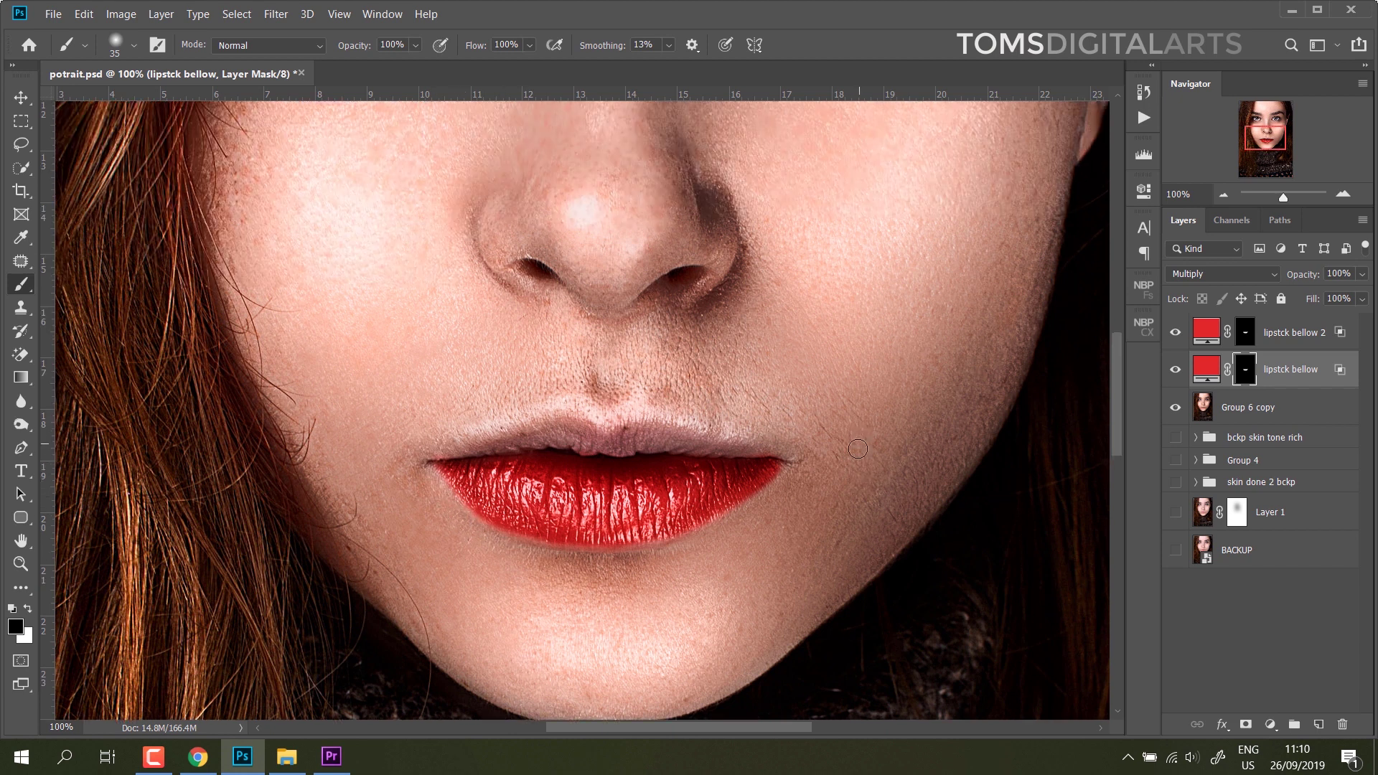
- Set both red lipstick layers to 50% opacity
scroll(464, 479, "up", 3)
mouse_move(1339, 333)
left_mouse_down()
mouse_move(1338, 641)
mouse_move(1339, 333)
mouse_move(1295, 346)
mouse_move(1292, 332)
left_mouse_up()
left_click(1290, 369, "shift")
left_click(1305, 274)
type("50")
key("alt+bracketleft")
type("50")
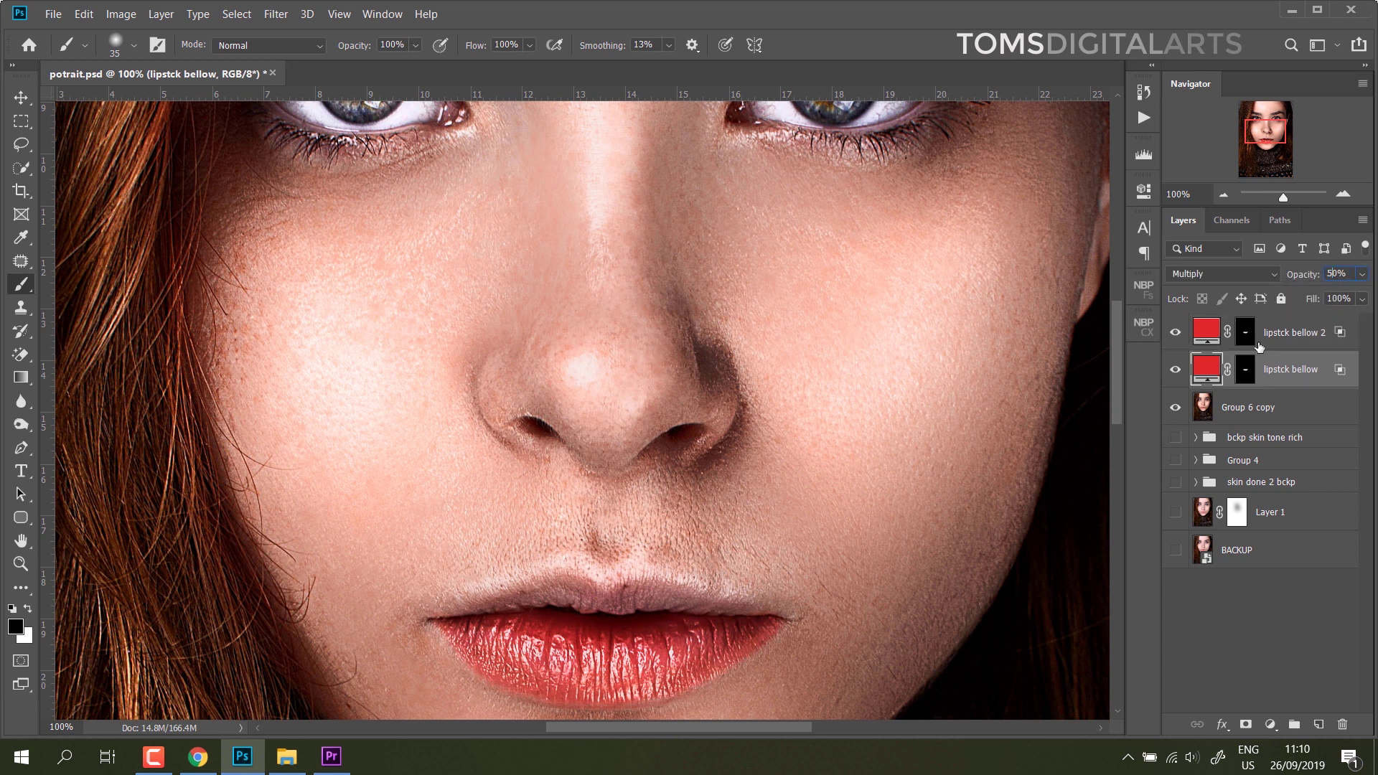
left_click(1203, 647)
- Duplicate the 'lipstck bellow' layer and move the copy to the top of the stack
key("ctrl+minus")
key("ctrl+minus")
key("ctrl+minus")
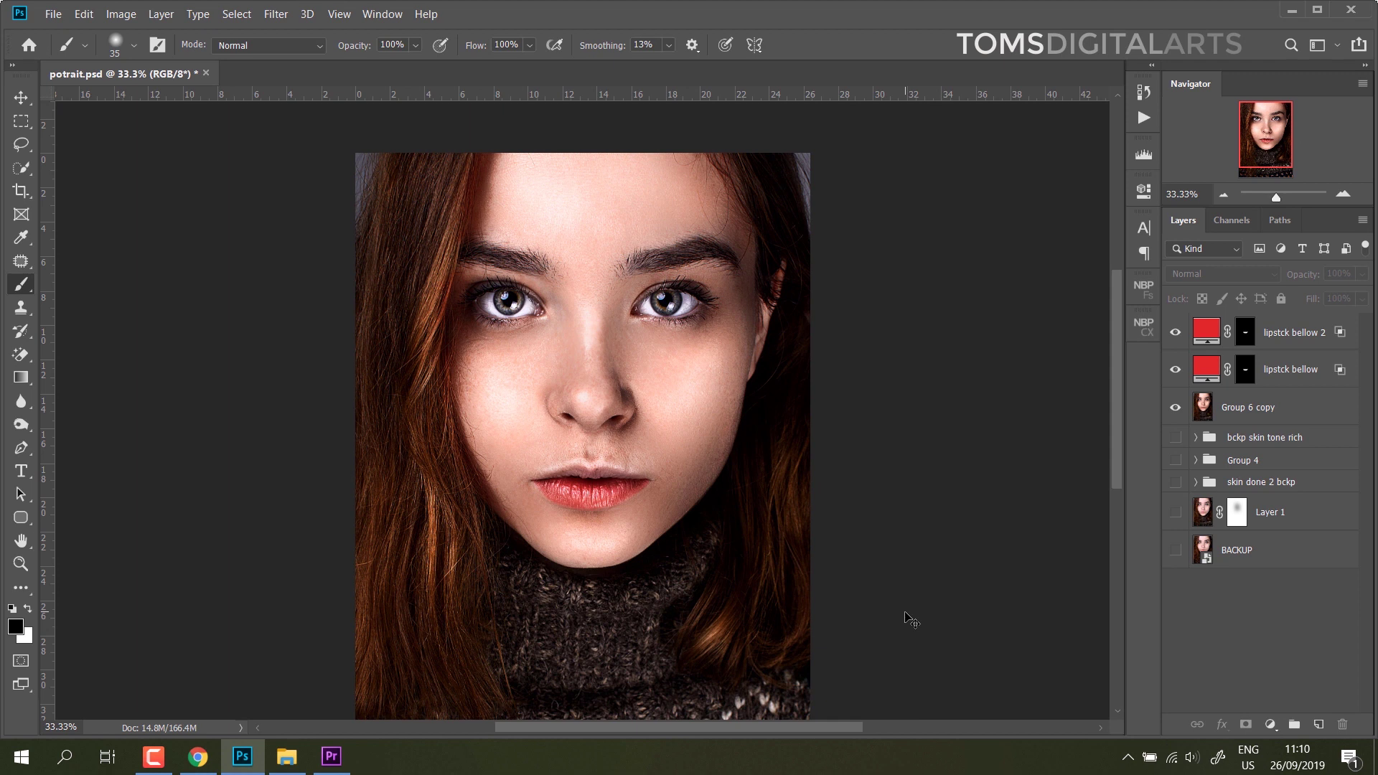
key("ctrl+minus")
key("ctrl+minus")
key("ctrl+plus")
key("ctrl+plus")
key("ctrl+plus")
key("ctrl+plus")
left_click(1277, 385)
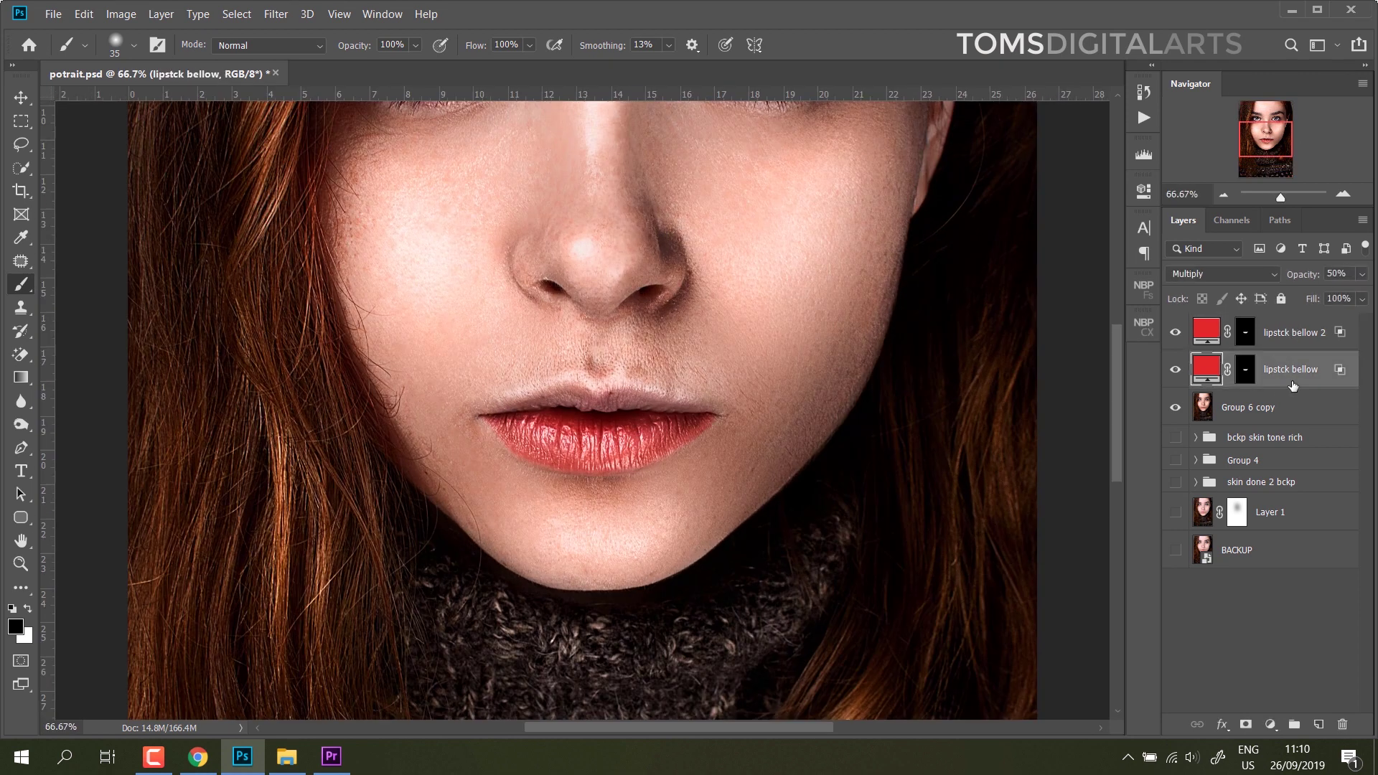
left_click_drag(1278, 386, 1319, 724)
key("ctrl+shift+bracketright")
double_click(1287, 332)
- Name the copy 'top' and fill its mask with black to hide it
type("top")
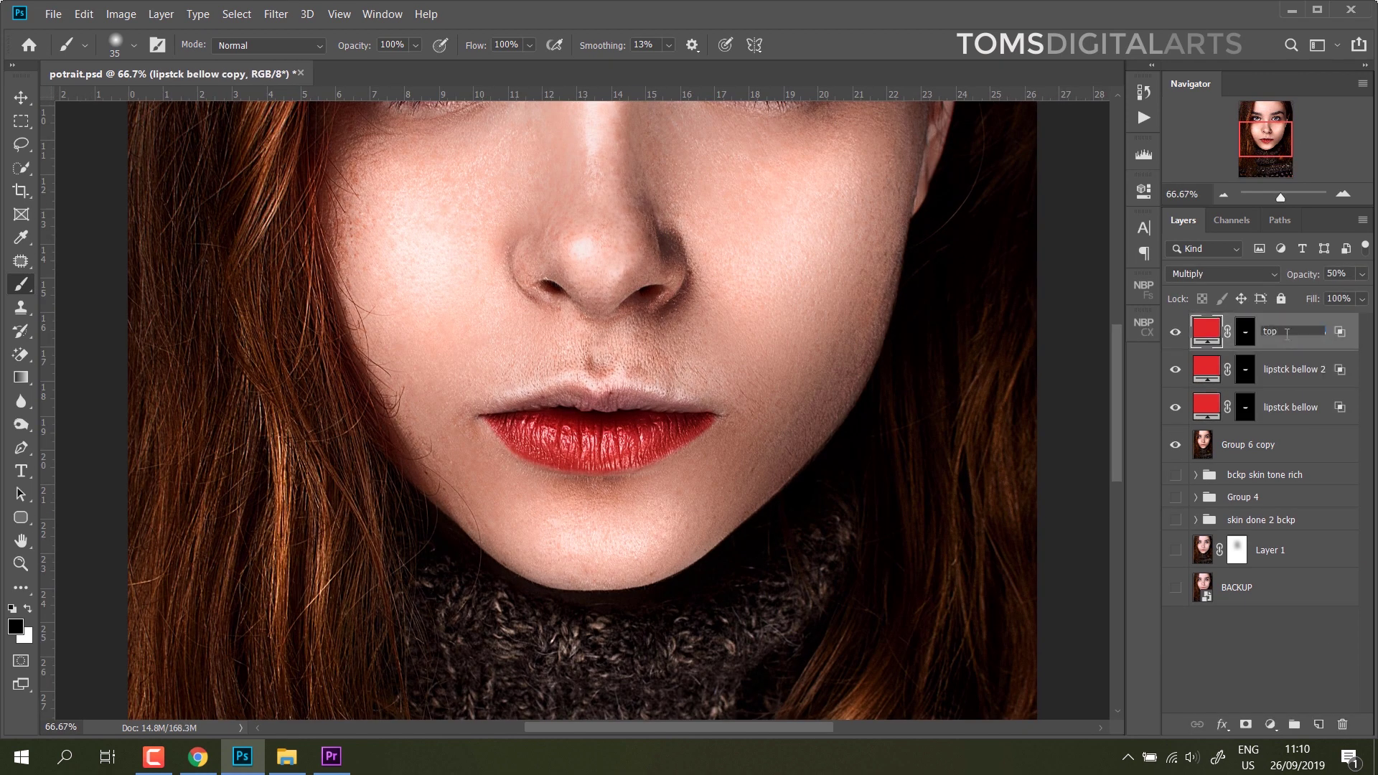
key("Return")
key("m")
left_click_drag(345, 330, 799, 562)
right_click(643, 138)
left_click(677, 359)
left_click(815, 268)
key("ctrl+d")
- Paint the 'top' mask white over the upper lip, cleaning the left corner with black
key("ctrl+plus")
key("ctrl+plus")
key("b")
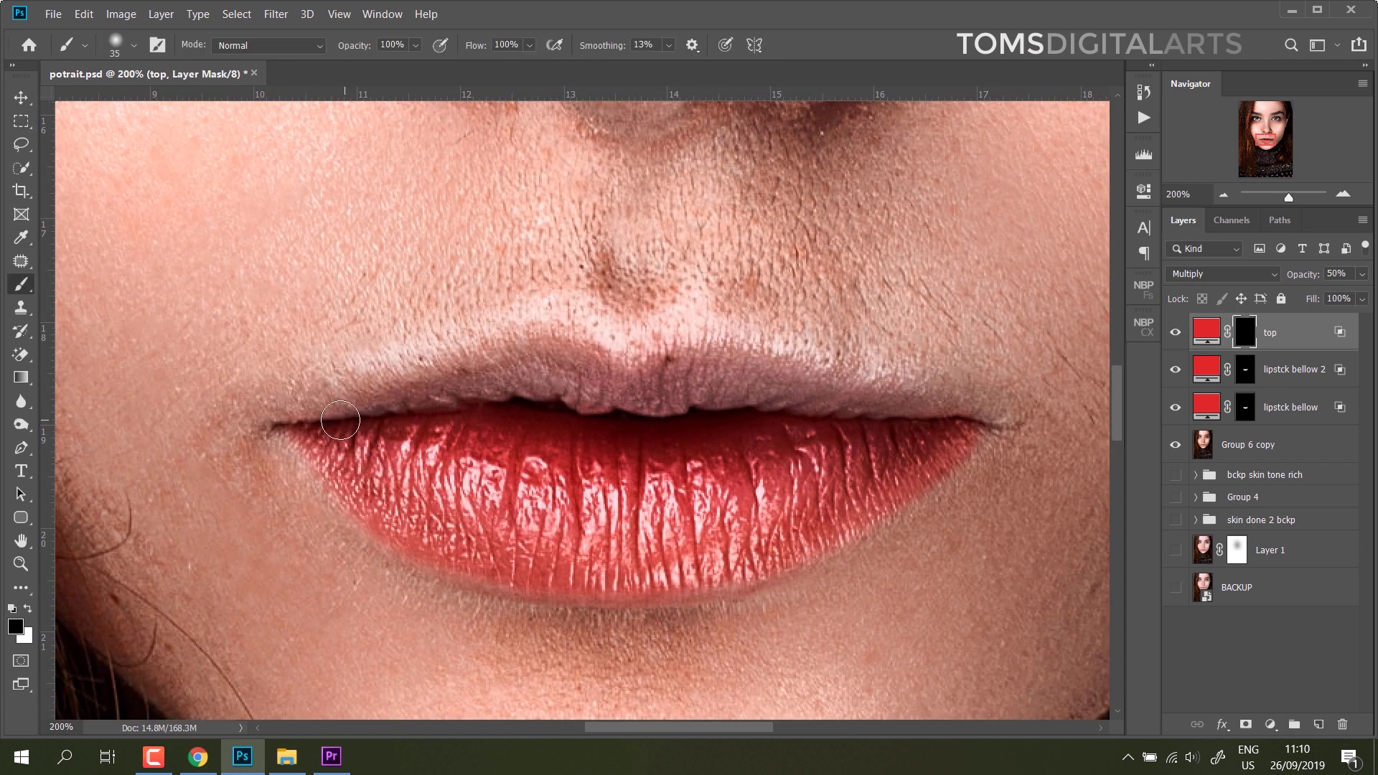
key("x")
mouse_move(431, 376)
left_mouse_down()
mouse_move(541, 338)
mouse_move(431, 387)
left_mouse_up()
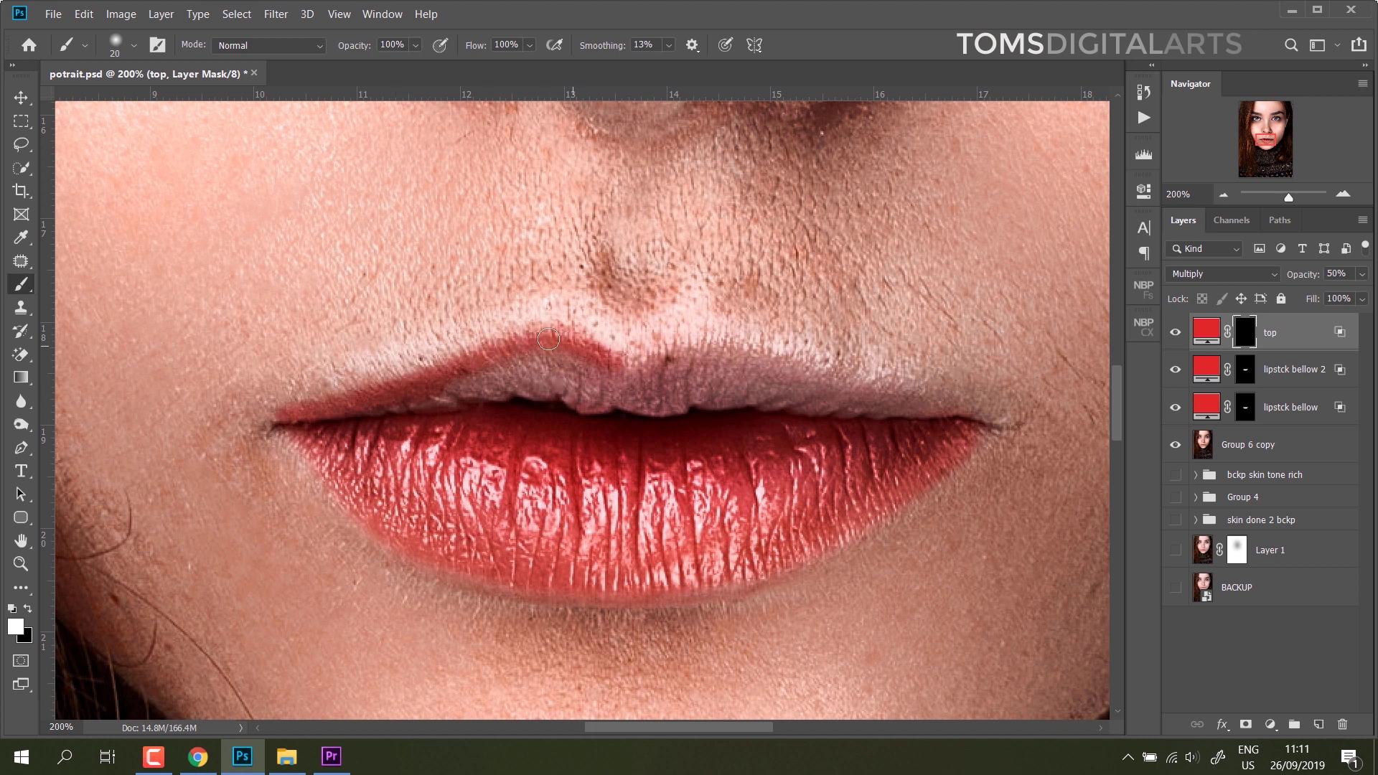
key("x")
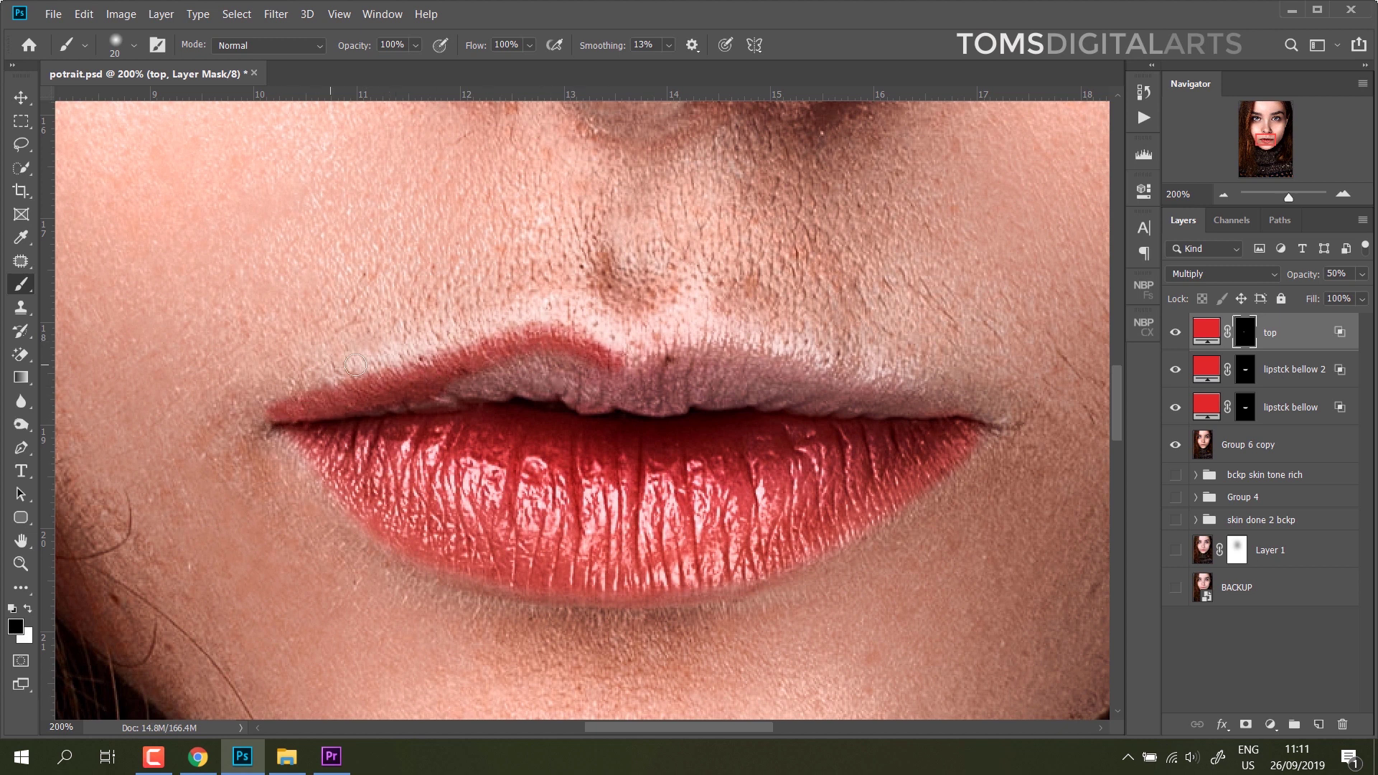
left_click_drag(319, 418, 298, 391)
key("x")
mouse_move(401, 405)
left_mouse_down()
mouse_move(549, 367)
mouse_move(973, 412)
mouse_move(771, 372)
left_mouse_up()
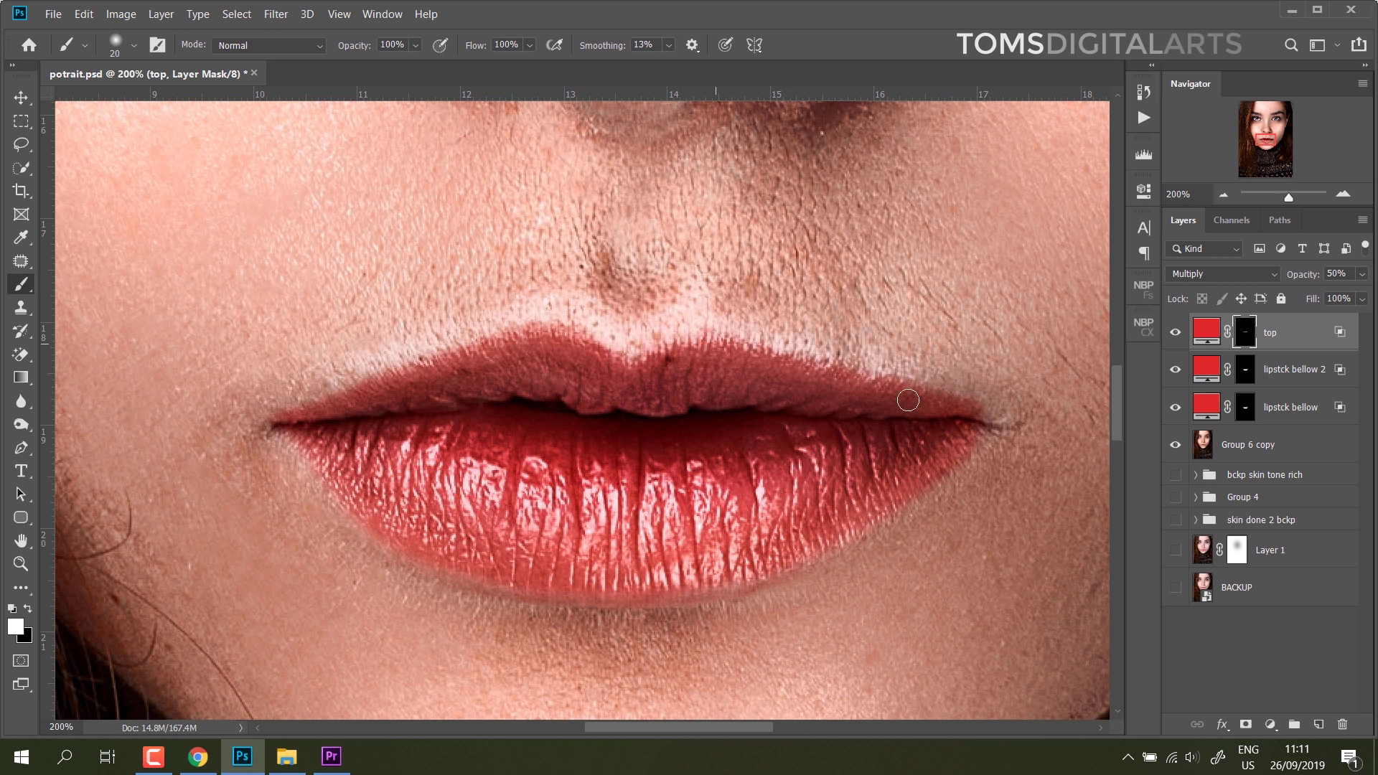
left_click_drag(681, 353, 961, 419)
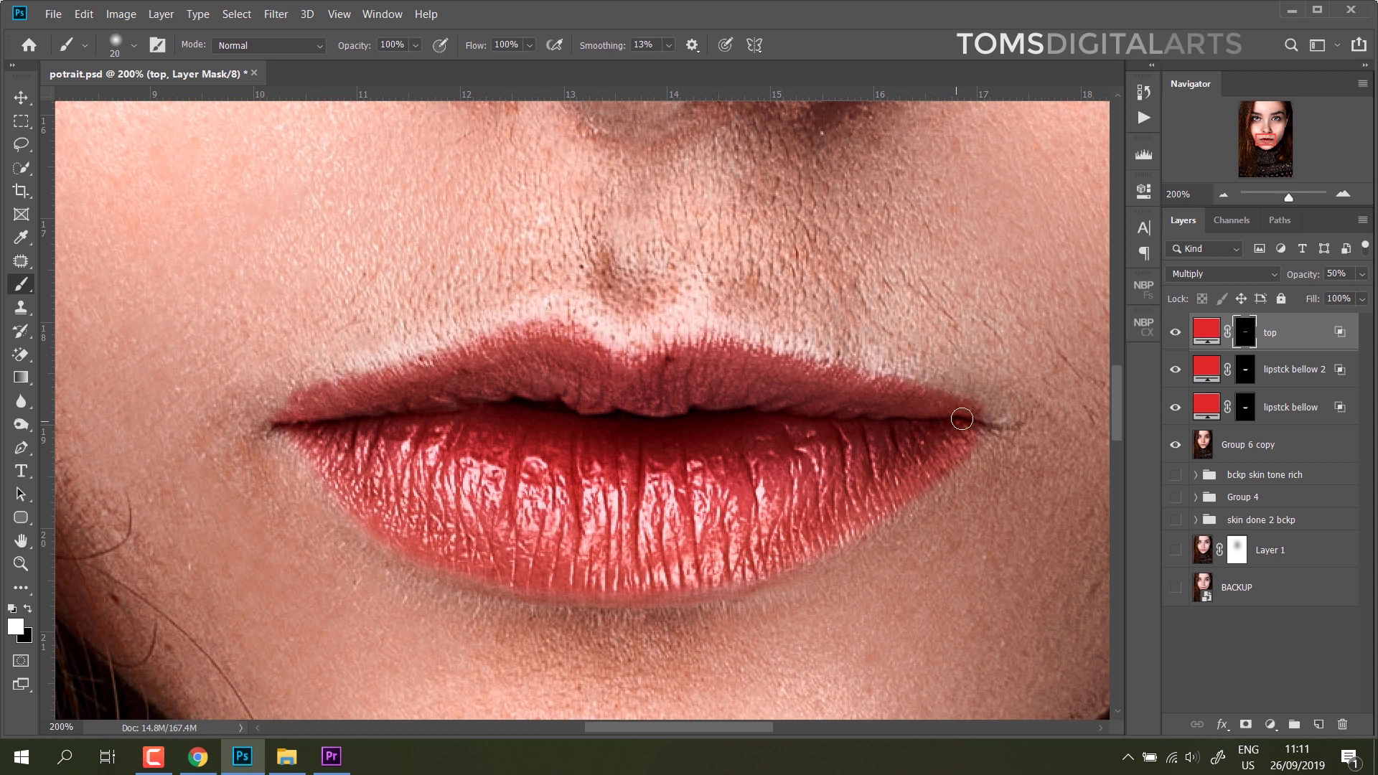
- Select the 'top' layer itself and duplicate it
key("x")
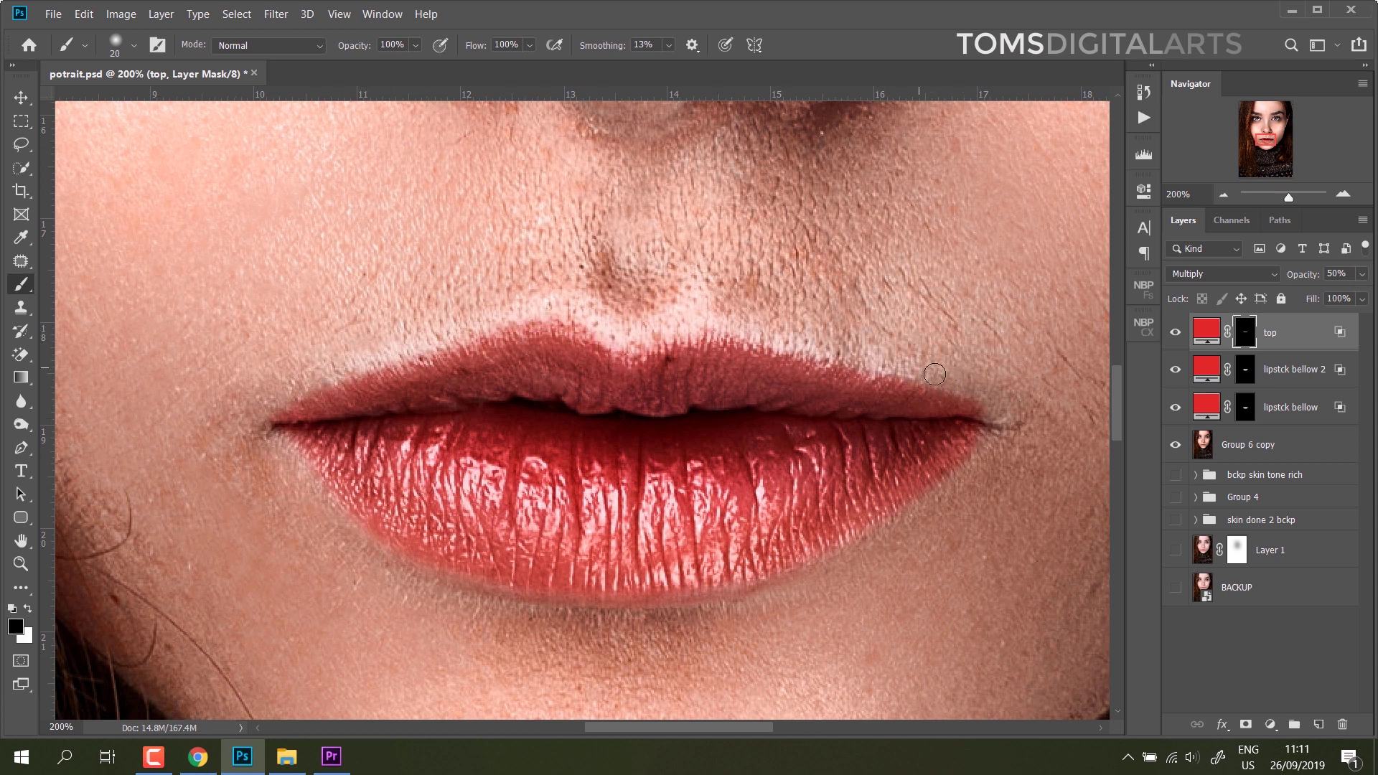
scroll(799, 308, "down", 4)
scroll(799, 316, "up", 2)
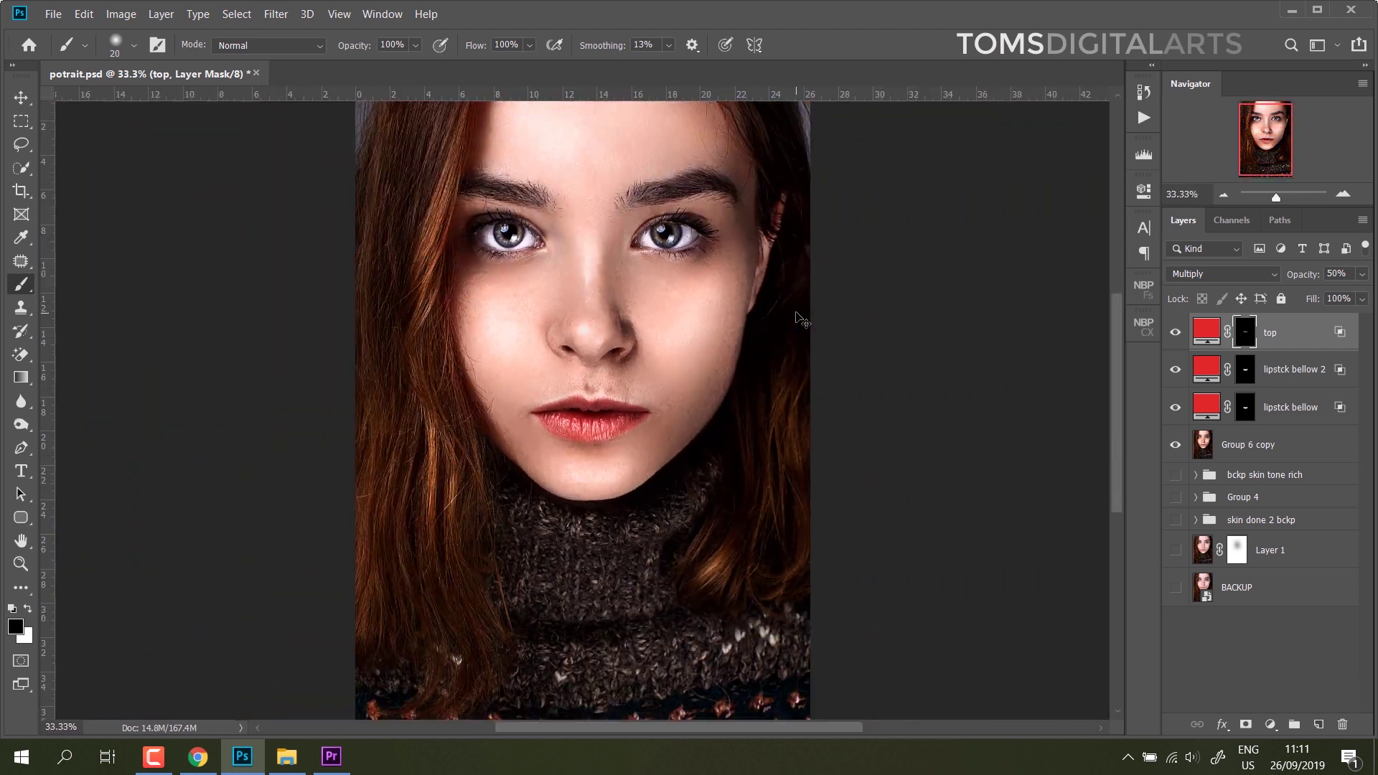
left_click(1291, 371)
left_click(1289, 343)
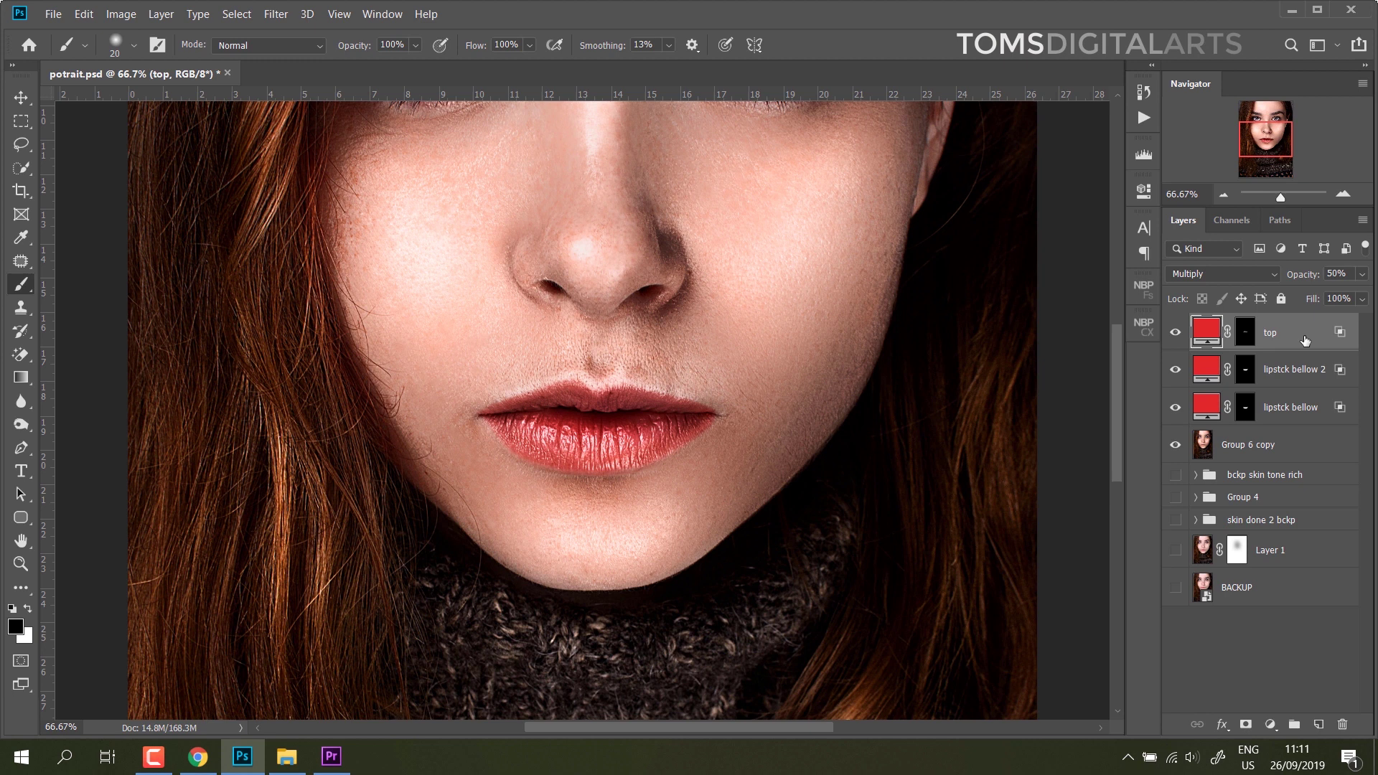
key("ctrl+j")
- Name the copy 'top 2' and set Blend If to hide it over darker underlying tones
double_click(1284, 332)
double_click(1340, 341)
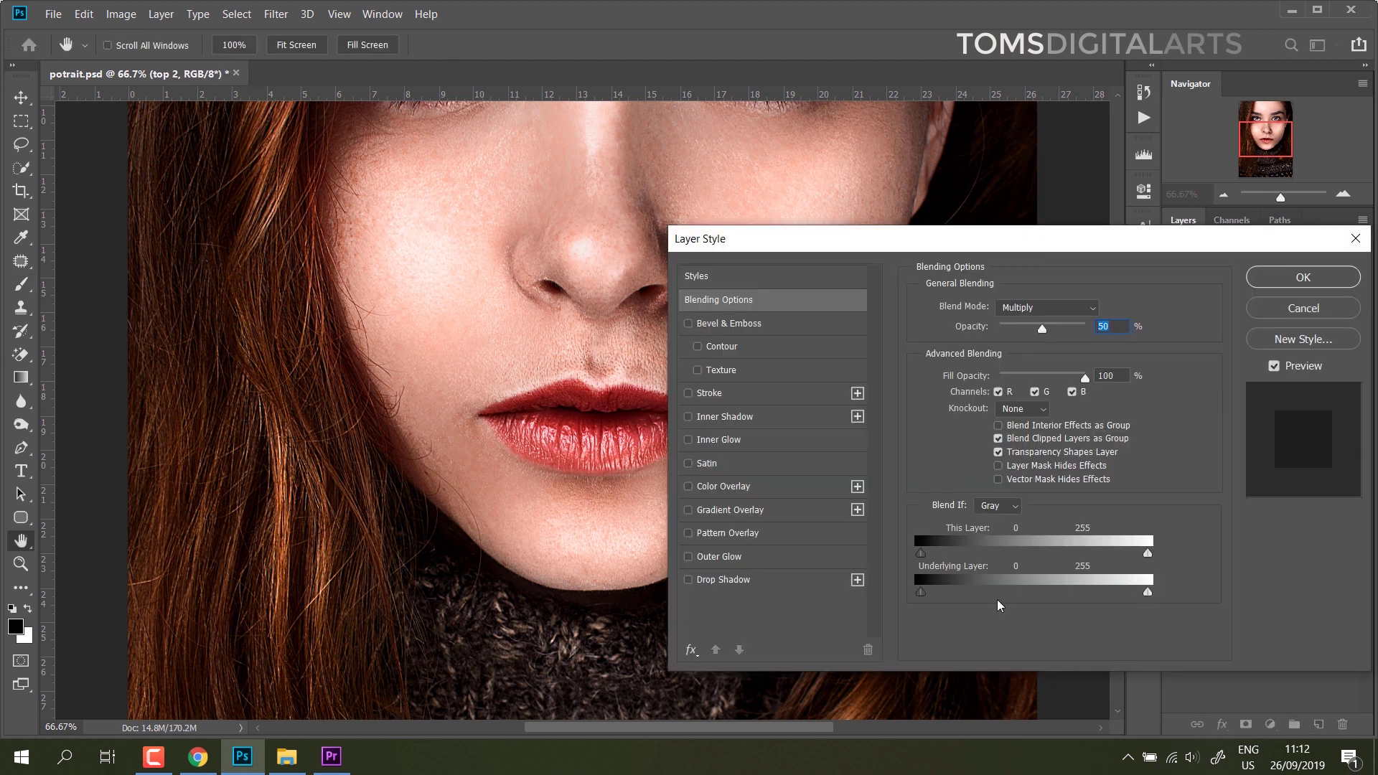
left_click_drag(921, 592, 1001, 592)
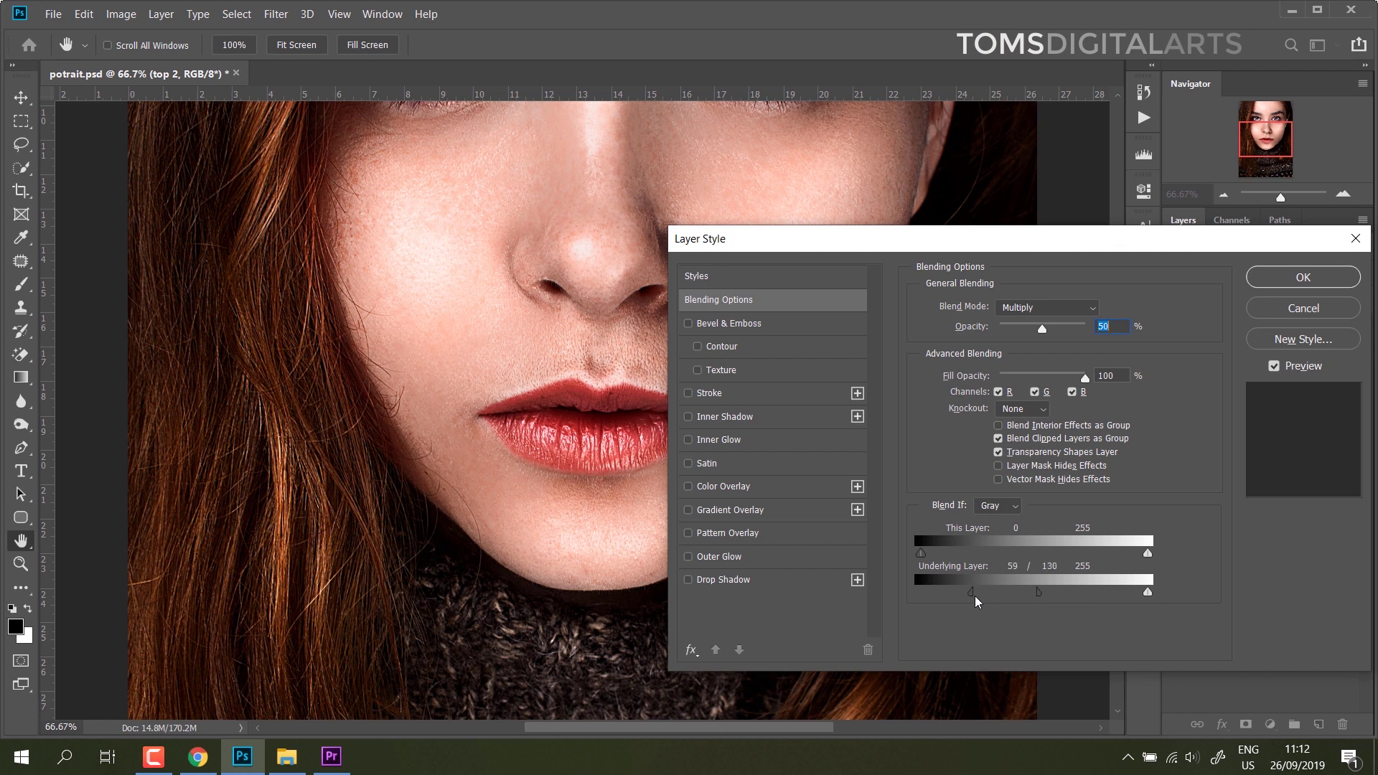
key("Return")
key("ctrl+minus")
key("ctrl+minus")
key("ctrl+minus")
key("ctrl+minus")
key("ctrl+plus")
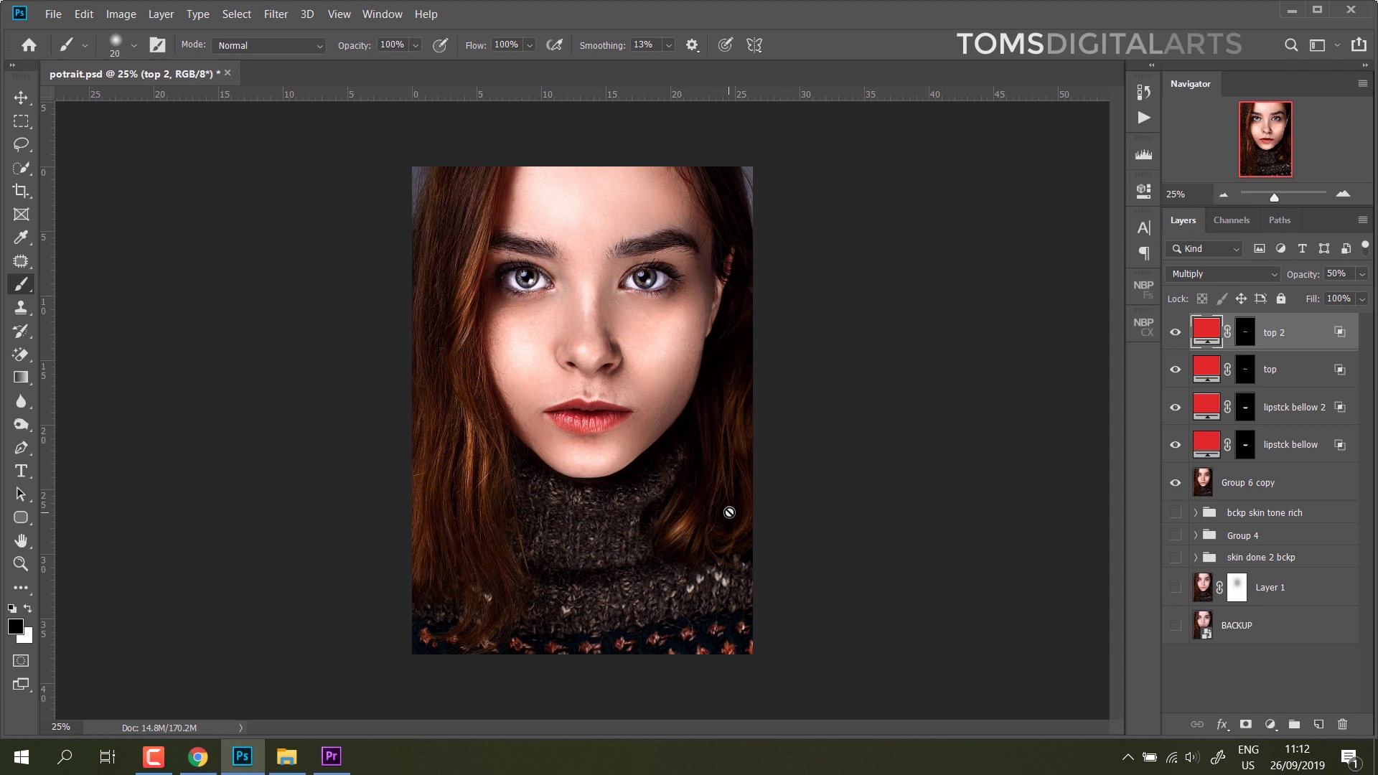
- Group the four red layers as 'lipstick' and give the group a white mask
left_click(1290, 445, "shift")
key("ctrl+g")
double_click(1242, 324)
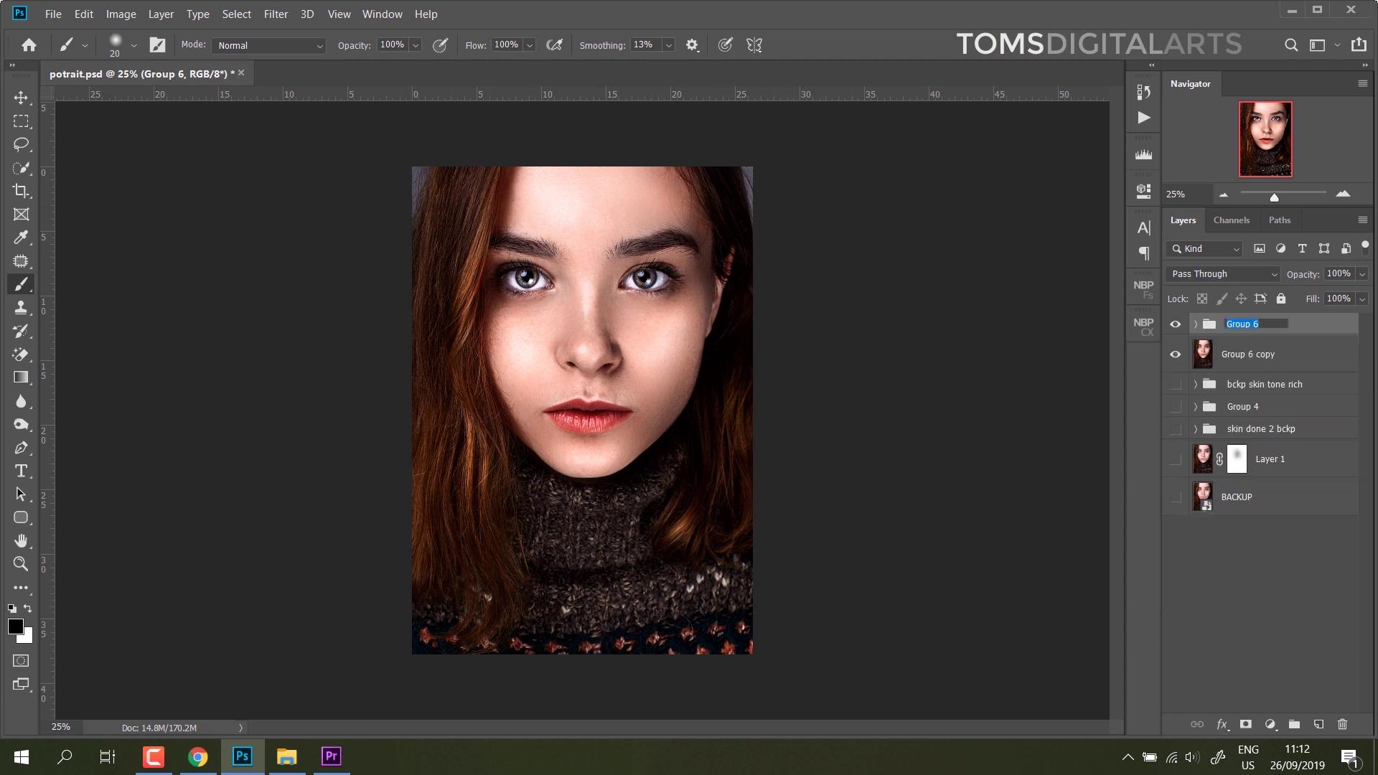
key("Return")
left_click(1246, 724)
key("ctrl+plus")
key("ctrl+plus")
key("ctrl+plus")
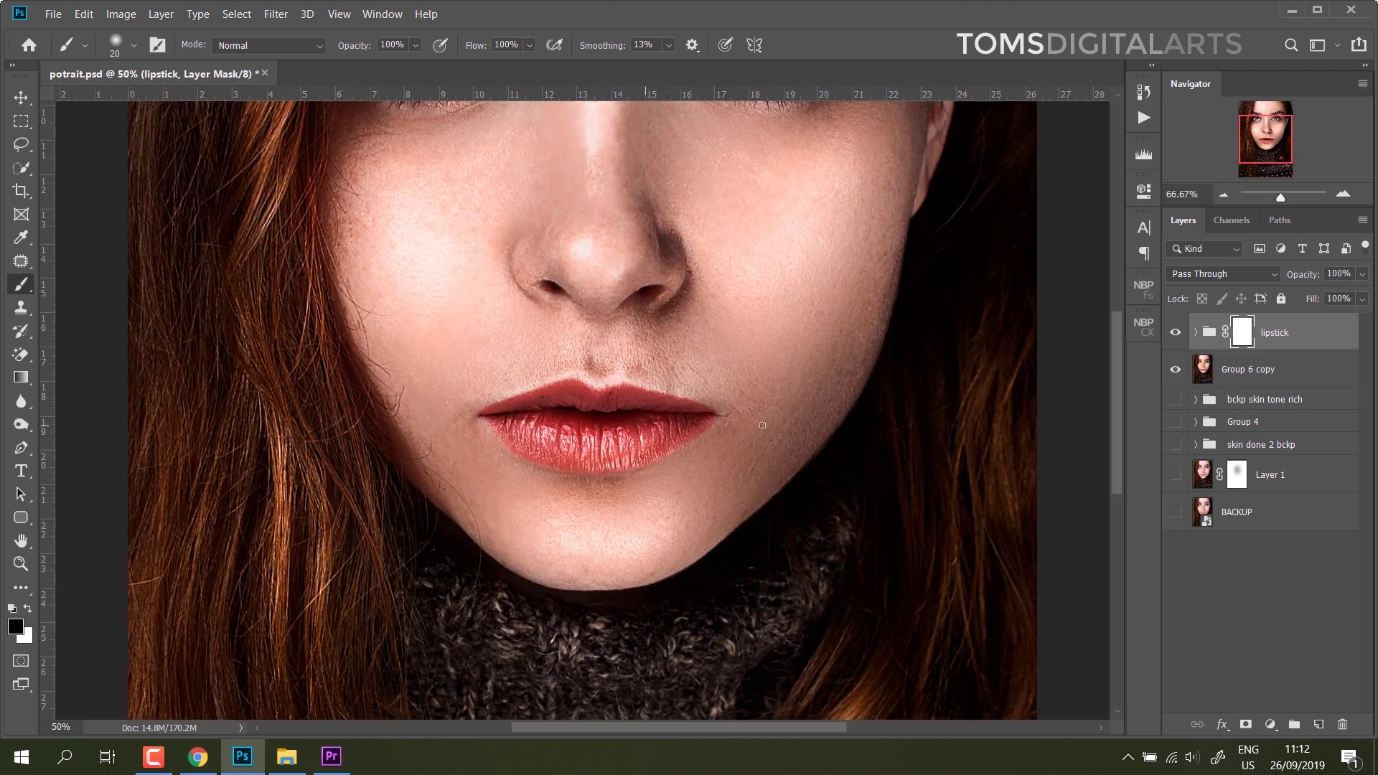
- Lower the 'lipstick' group's opacity to 89% for subtler red lips
left_click_drag(690, 461, 722, 562)
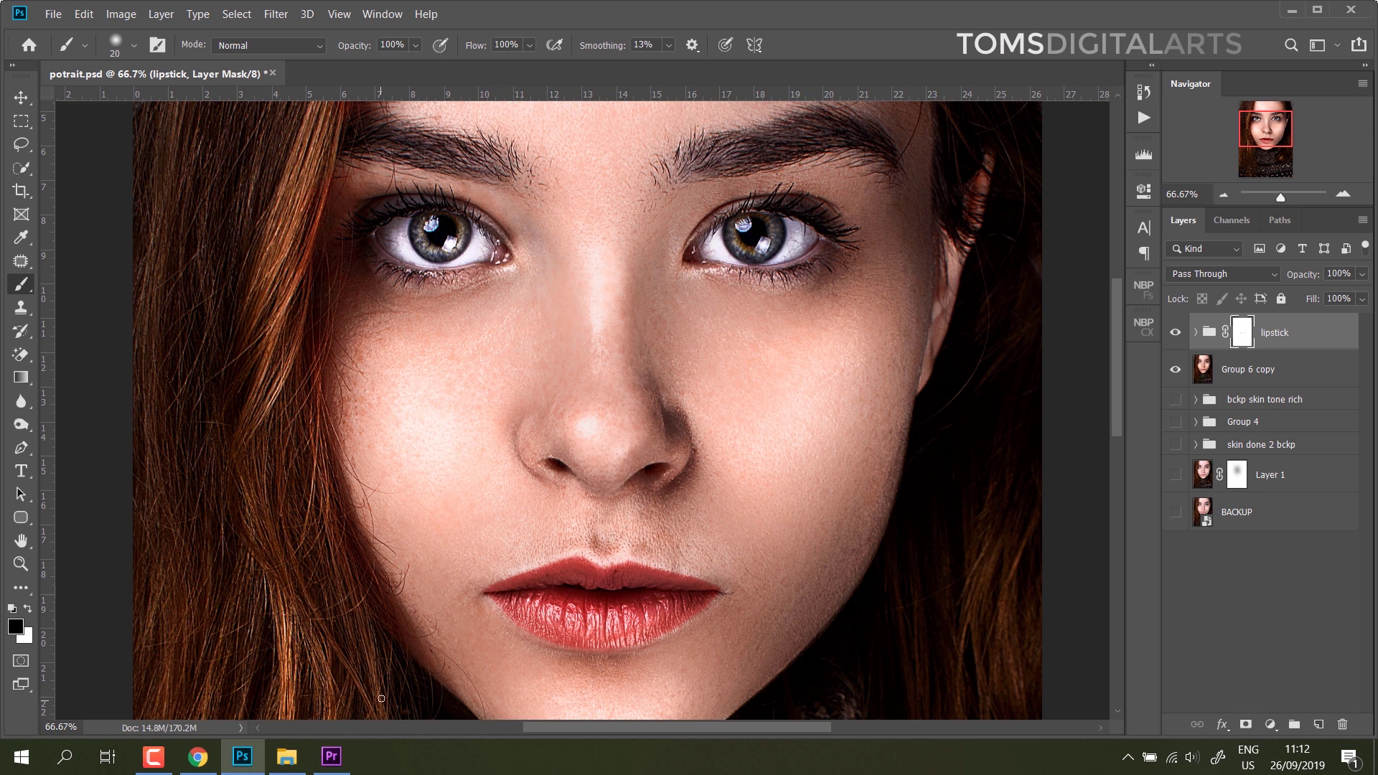
key("x")
key("ctrl+minus")
key("ctrl+minus")
key("ctrl+minus")
left_click_drag(1364, 279, 1329, 294)
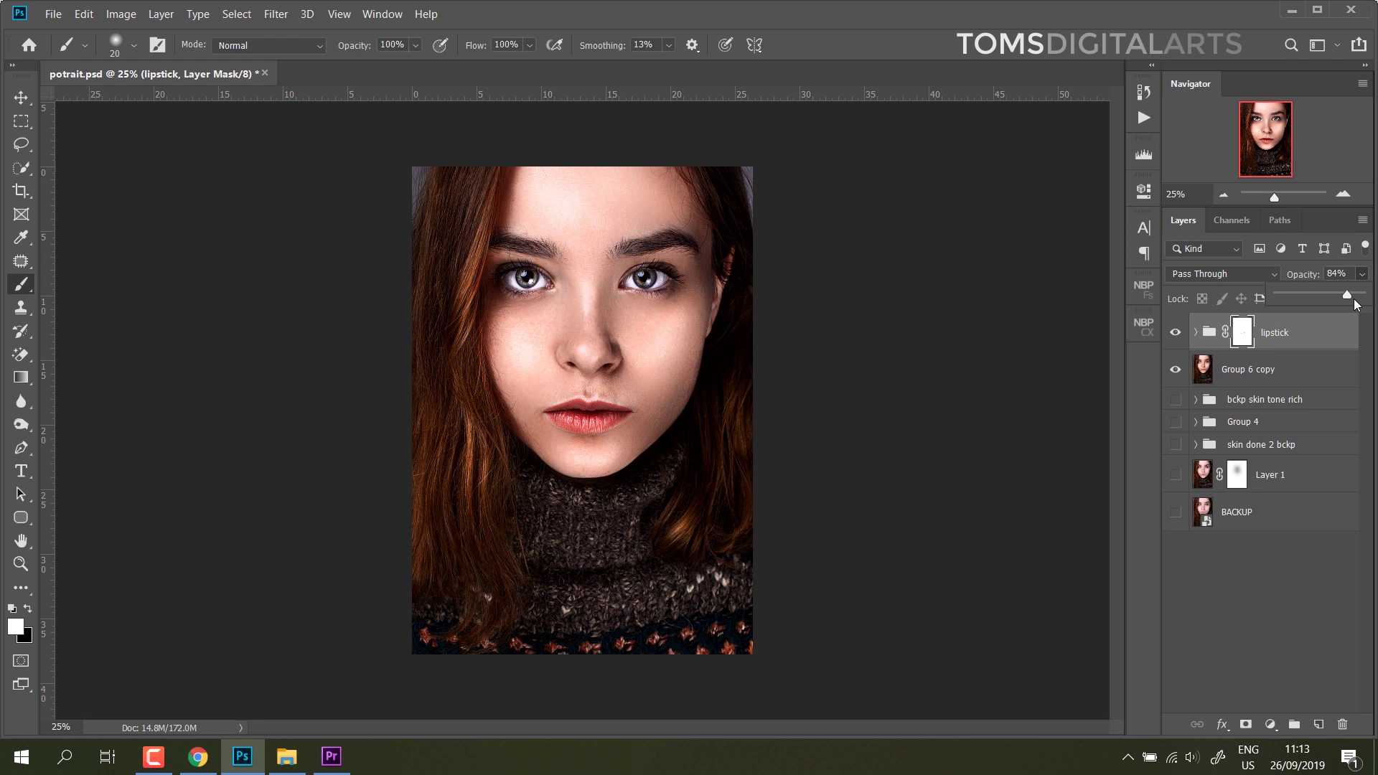
key("m")
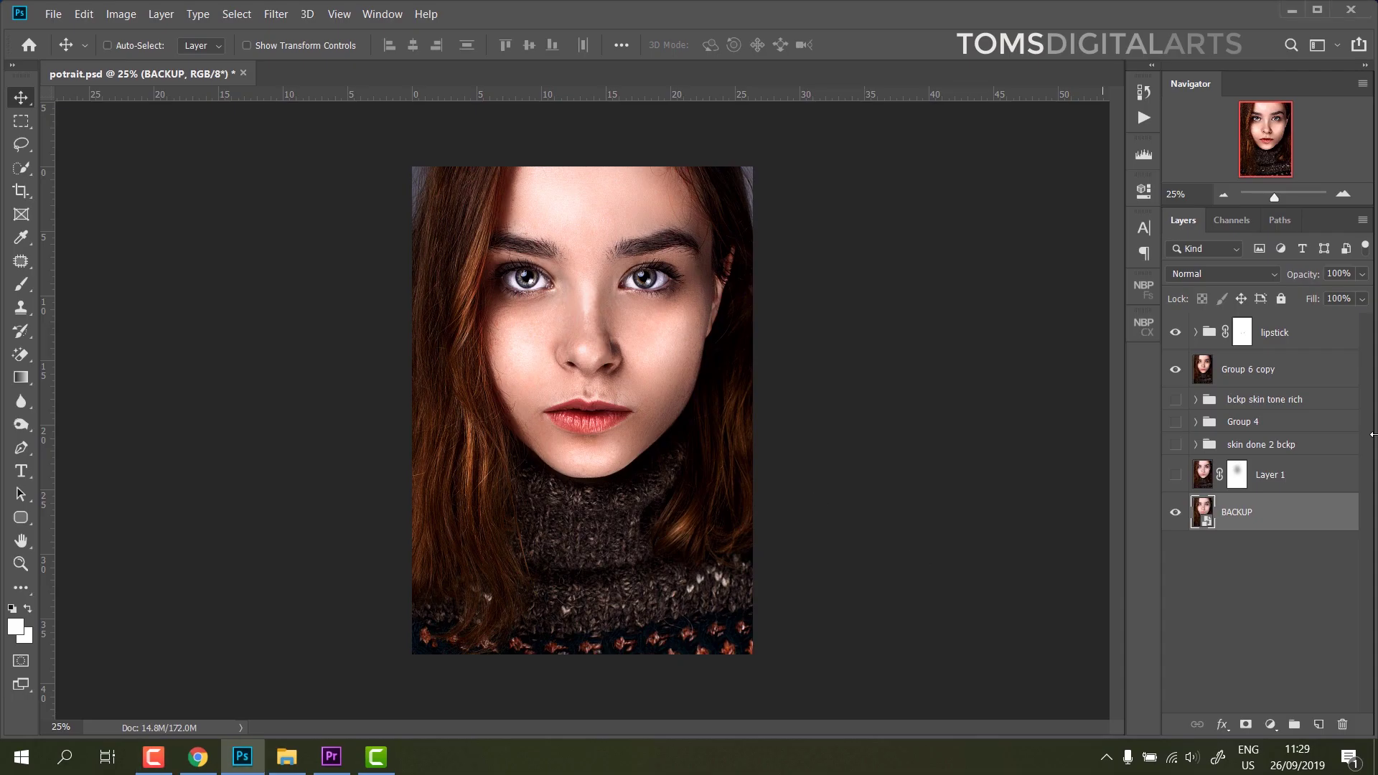
- Stamp the visible layers into a new merged Layer 2
left_click(1302, 369)
left_click(1302, 335, "shift")
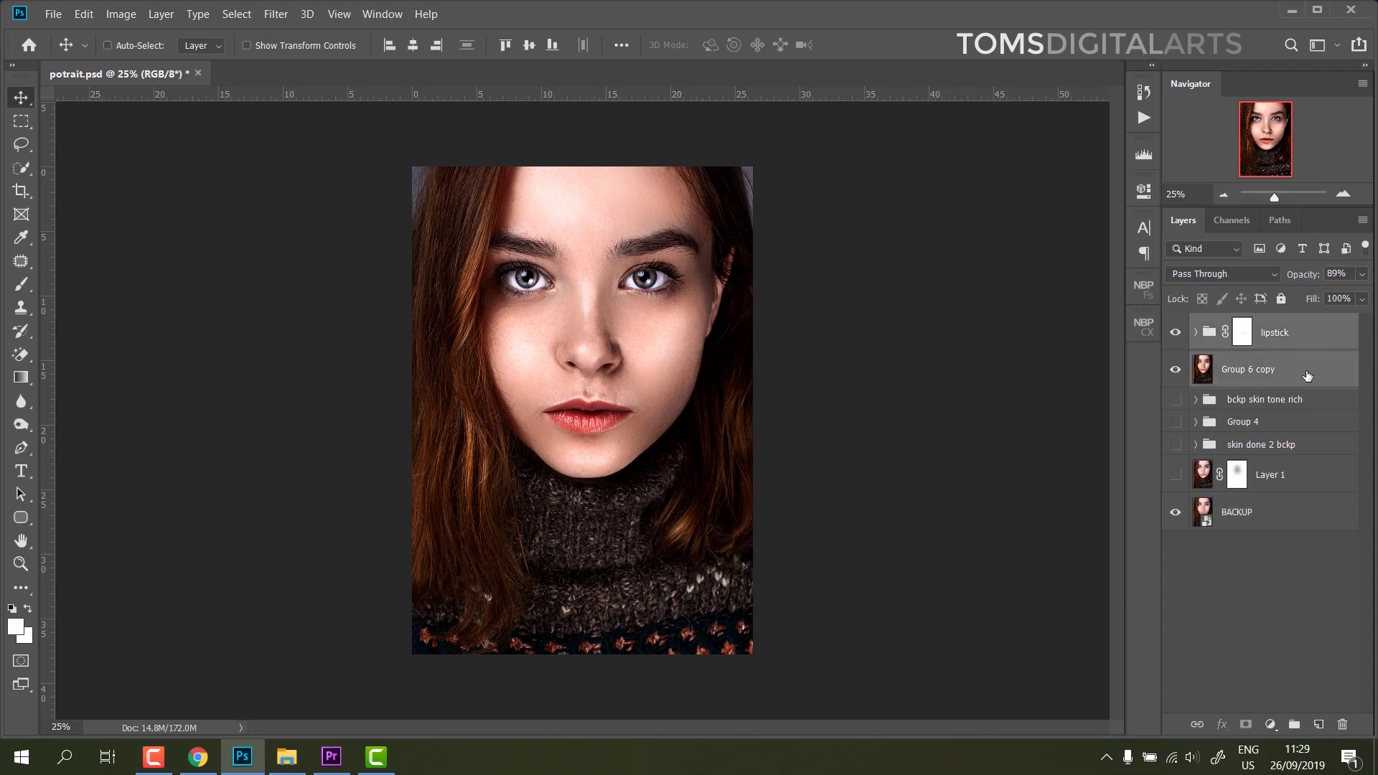
key("ctrl+alt+e")
left_click_drag(1175, 407, 1175, 383)
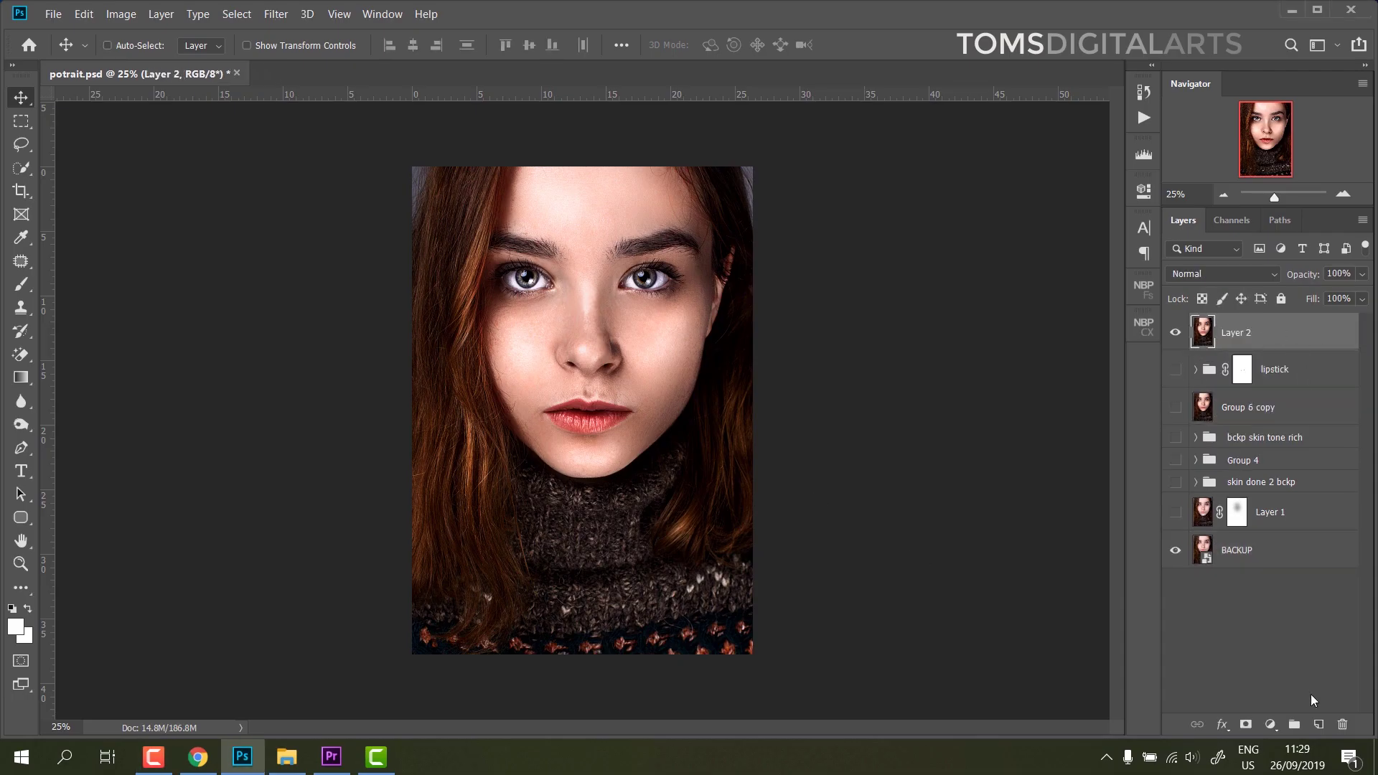
- Add a Curves adjustment and reshape its Red and Blue channel curves
left_click(1271, 725)
left_click(1261, 507)
left_click(1005, 264)
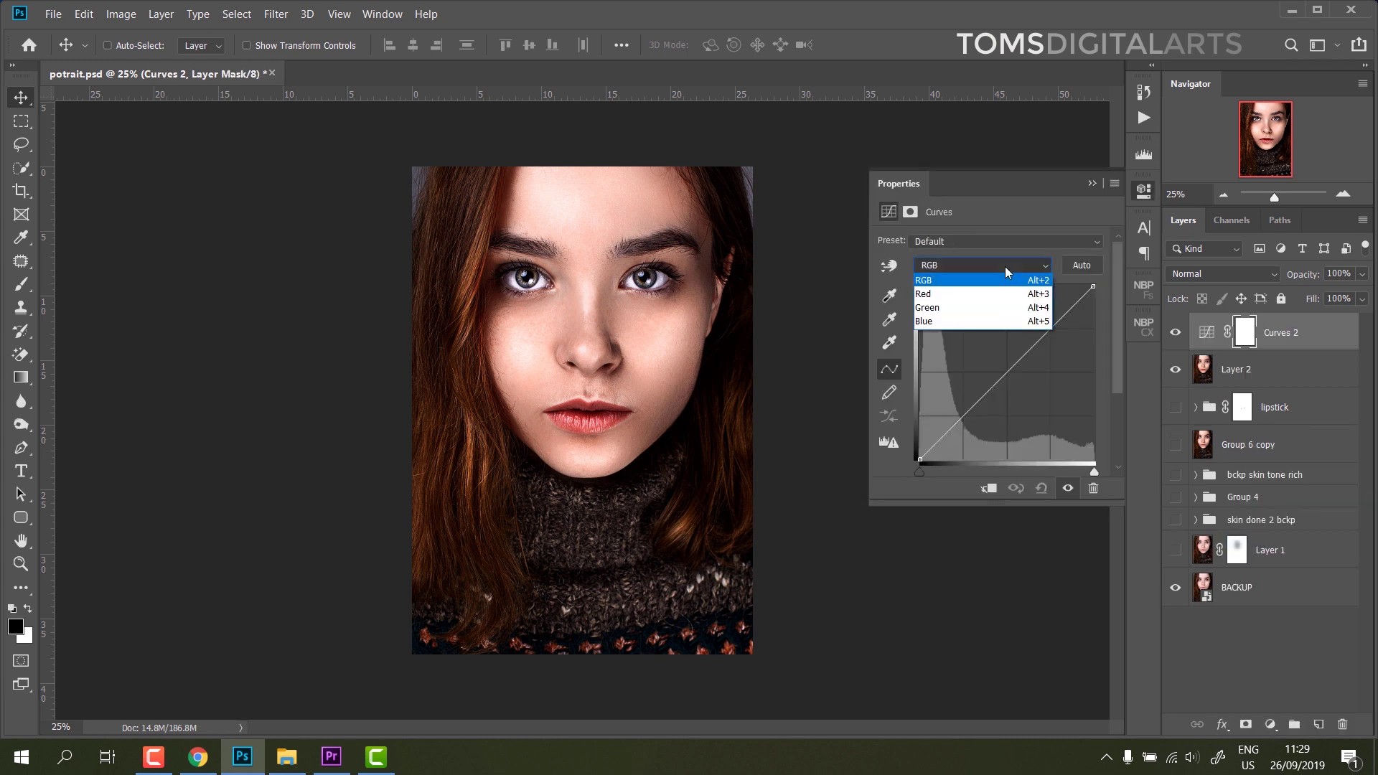
left_click_drag(1064, 312, 1054, 308)
left_click_drag(971, 404, 971, 409)
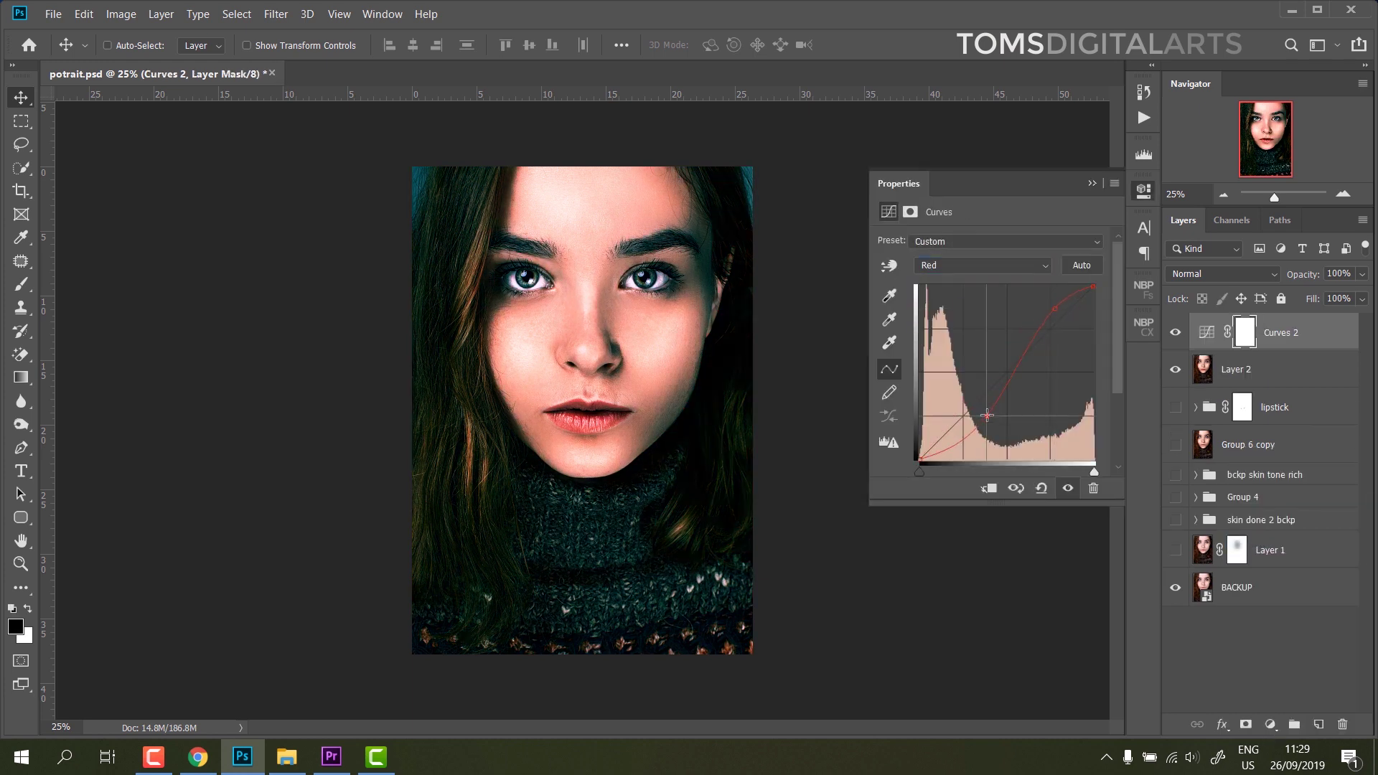
left_click_drag(1054, 308, 1045, 309)
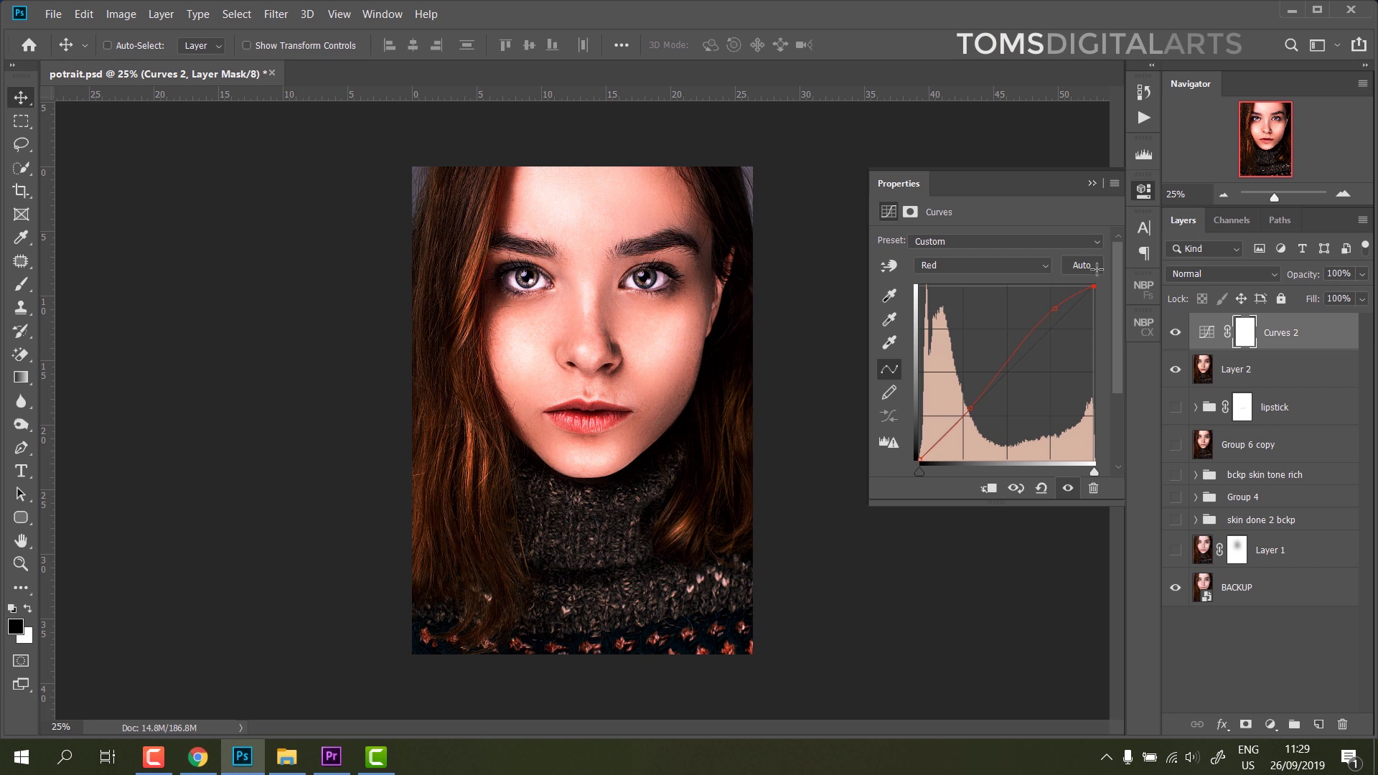
left_click(982, 265)
left_click(954, 296)
mouse_move(1049, 338)
left_mouse_down()
mouse_move(1017, 330)
mouse_move(1022, 361)
left_mouse_up()
left_click_drag(955, 429, 963, 413)
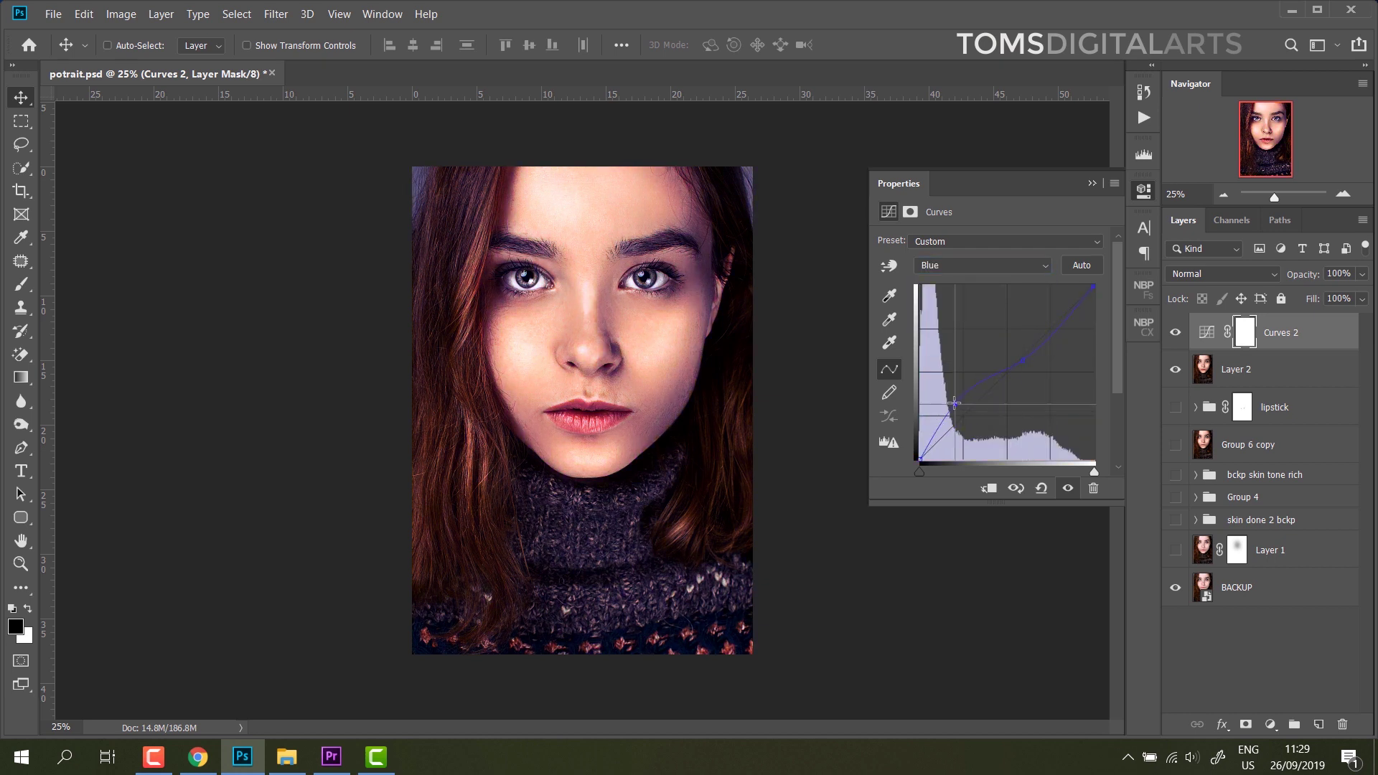
- Brighten the RGB curve, then invert the Curves 2 mask to black
left_click(982, 265)
left_click(933, 280)
left_click_drag(1033, 345, 1033, 310)
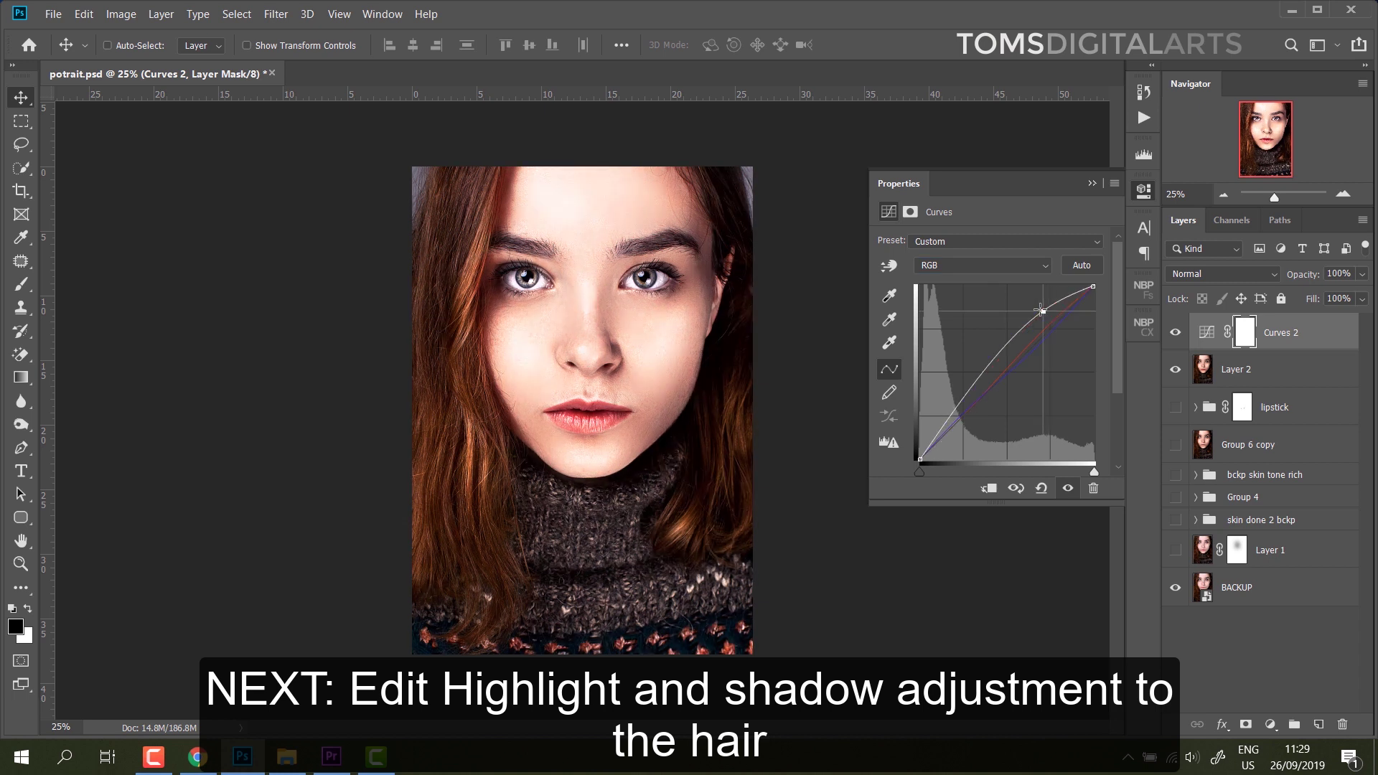
left_click_drag(962, 394, 955, 416)
left_click_drag(1093, 286, 995, 307)
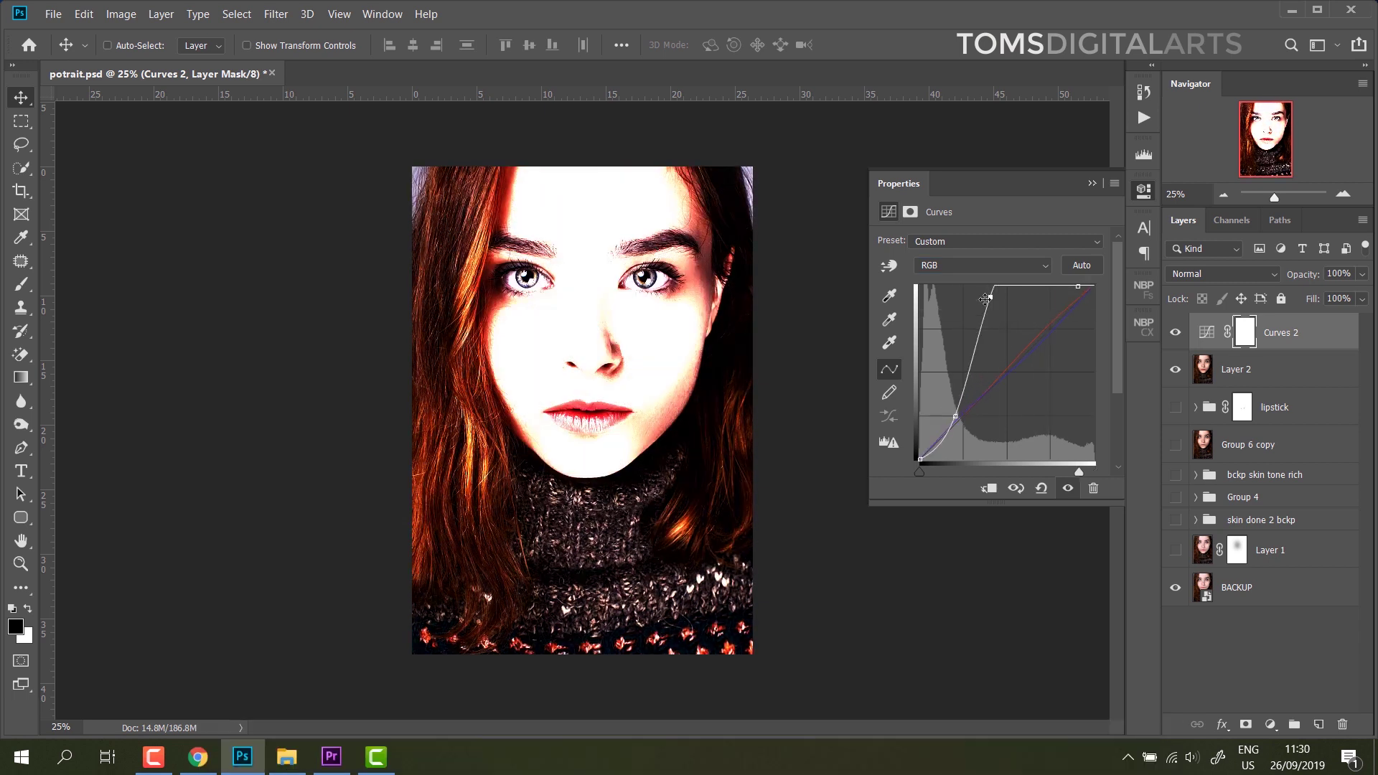
left_click_drag(994, 309, 987, 332)
left_click(1234, 340)
key("ctrl+i")
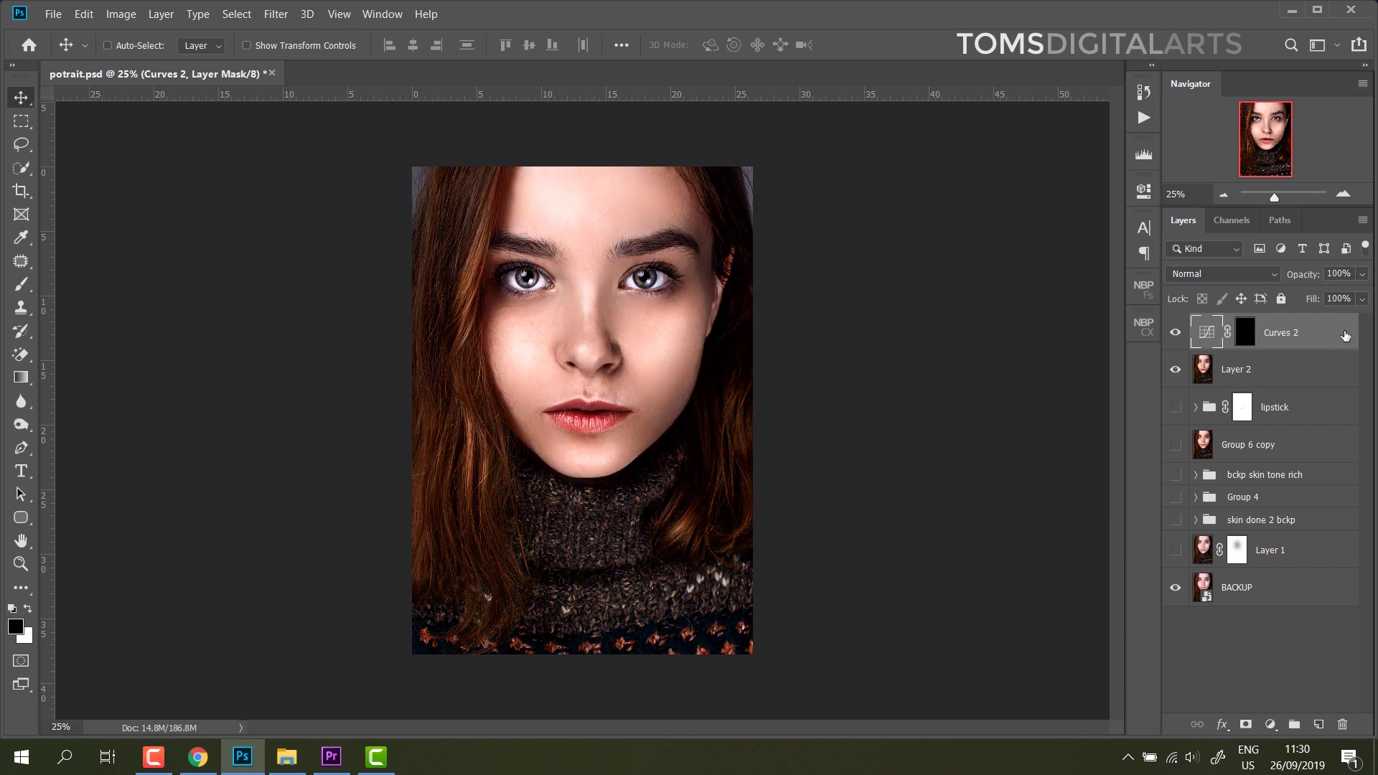
- Soften Curves 2's Blend If by splitting the underlying shadow slider
double_click(1345, 336)
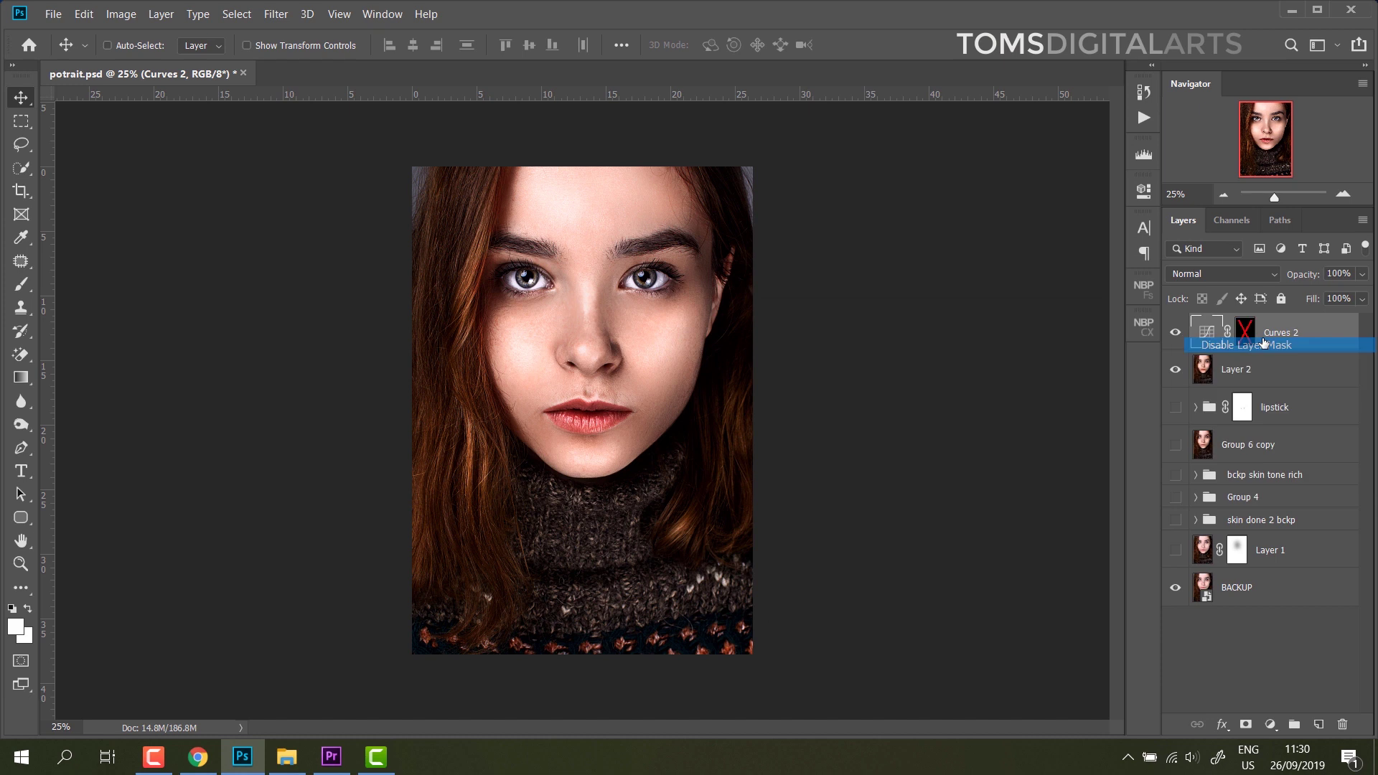
mouse_move(931, 592)
left_mouse_down()
mouse_move(1061, 592)
mouse_move(947, 592)
left_mouse_up()
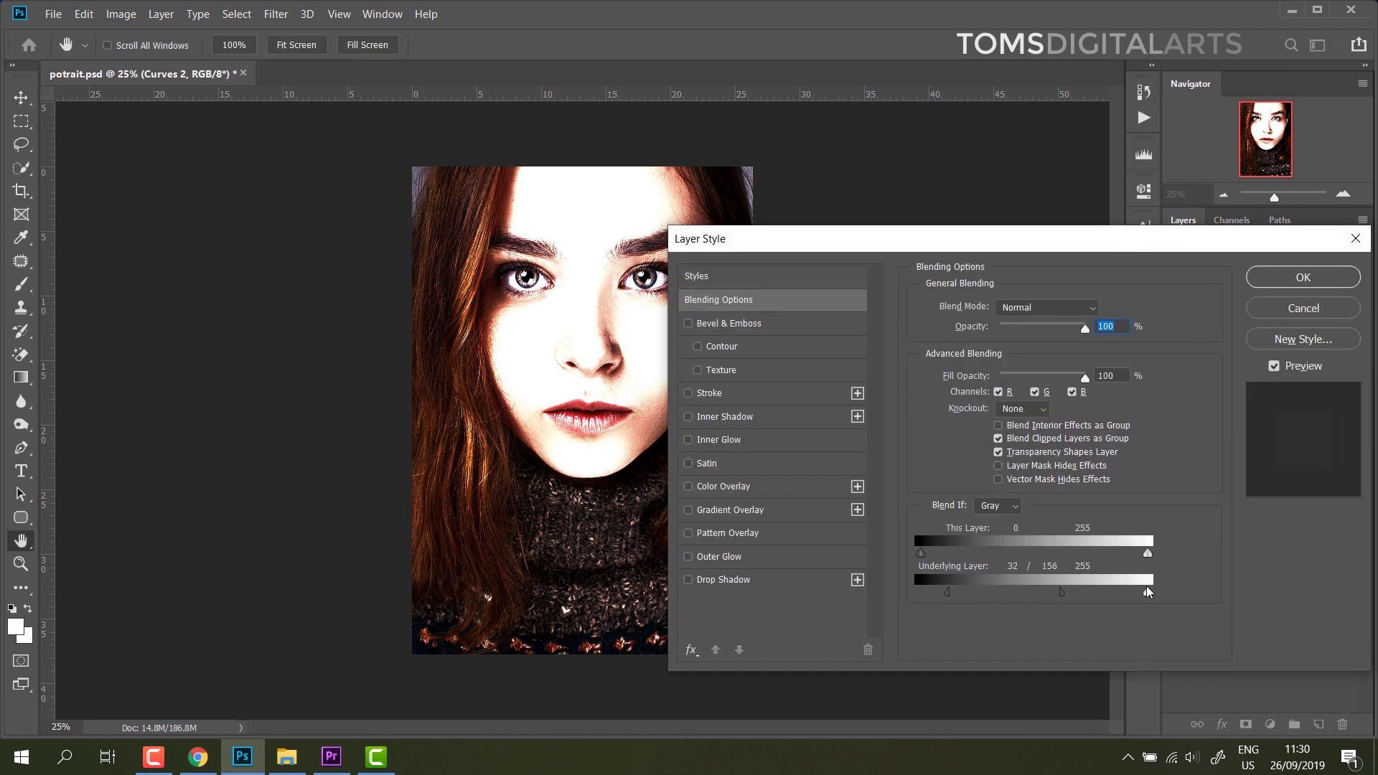
left_click_drag(1061, 592, 1026, 592)
key("Return")
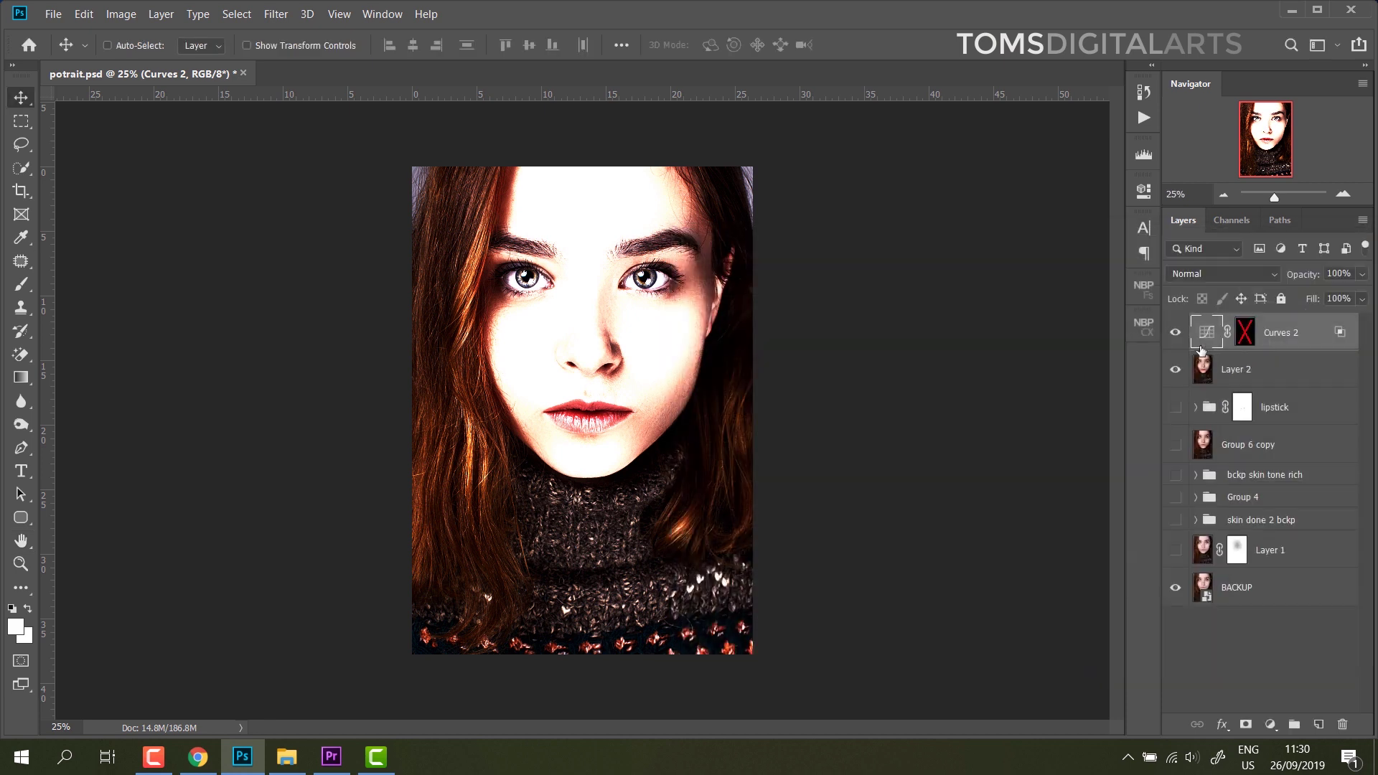
- Paint the Curves 2 mask white over the hair strands on the left
left_click(1206, 331)
left_click(1245, 331, "shift")
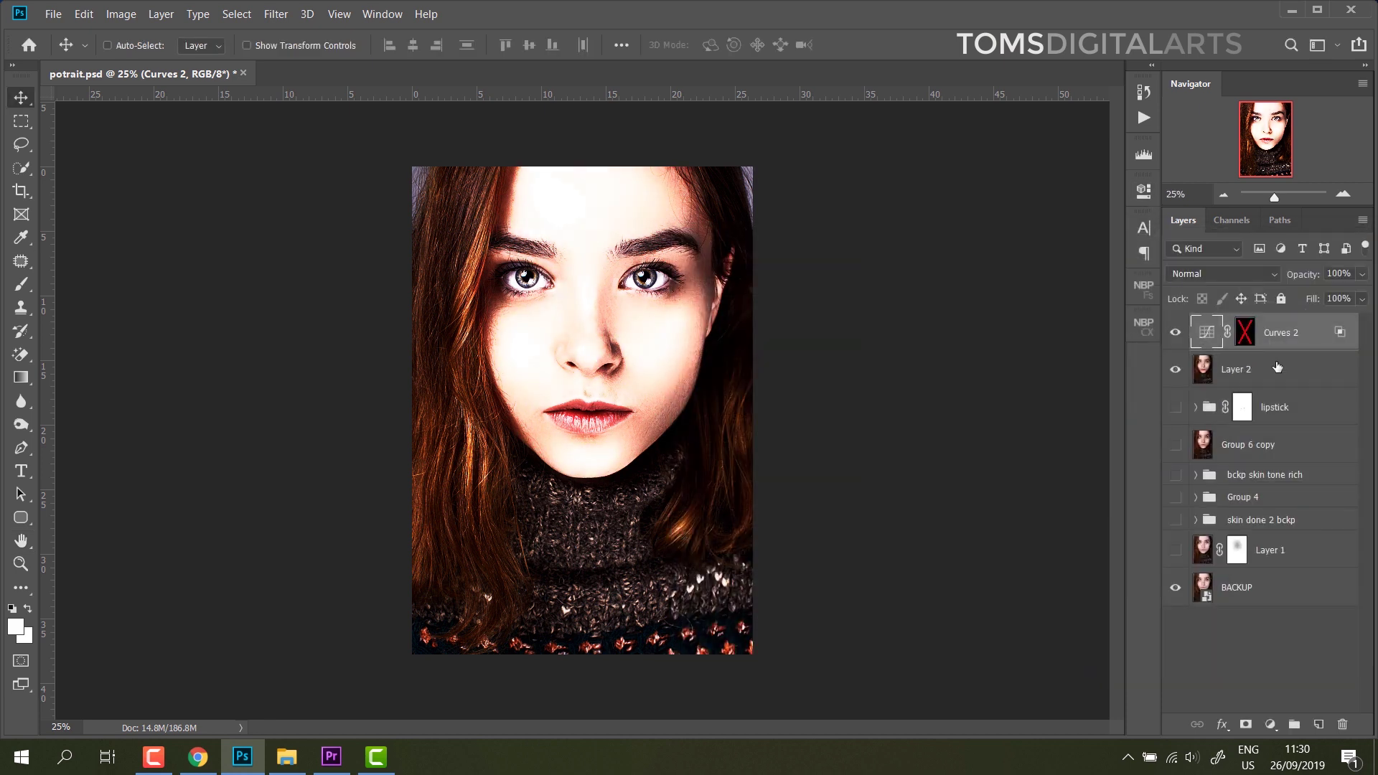
left_click(1247, 332)
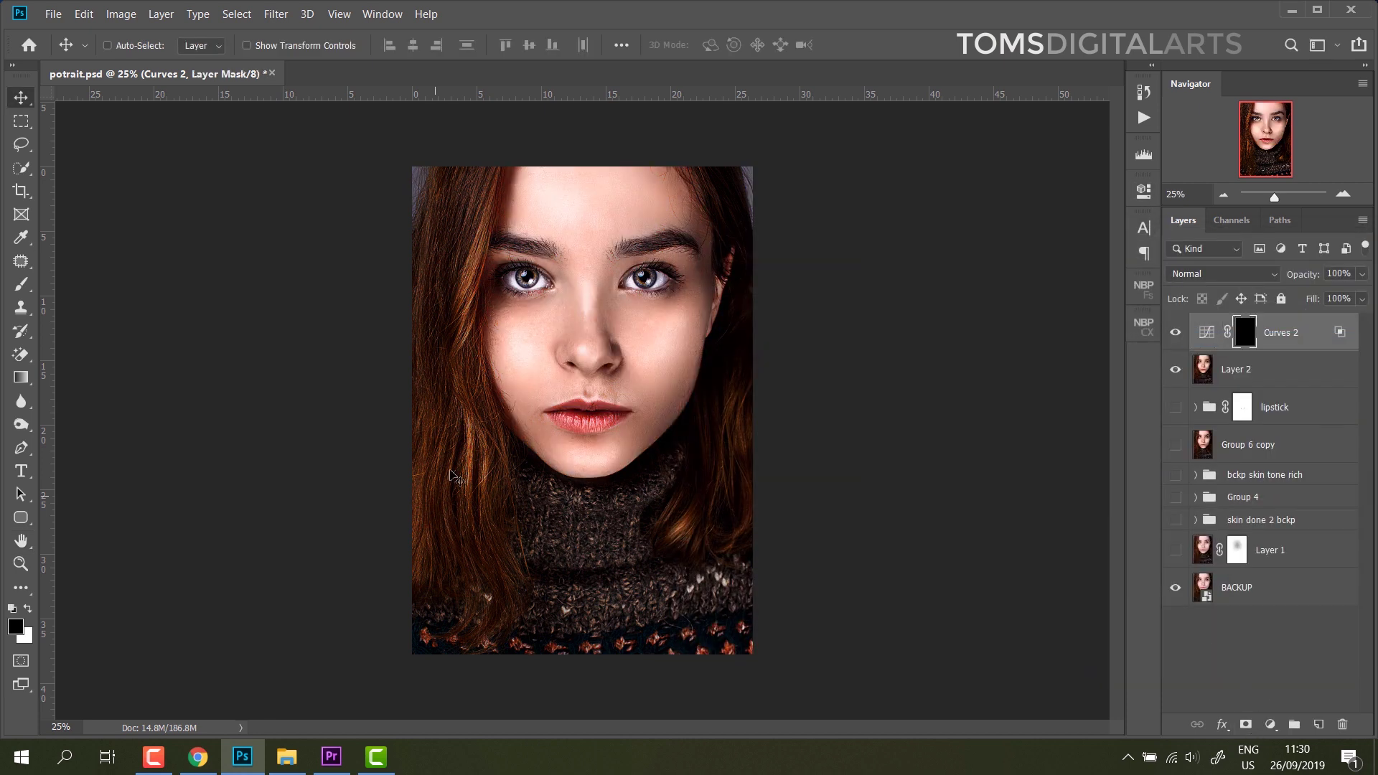
left_click(21, 284)
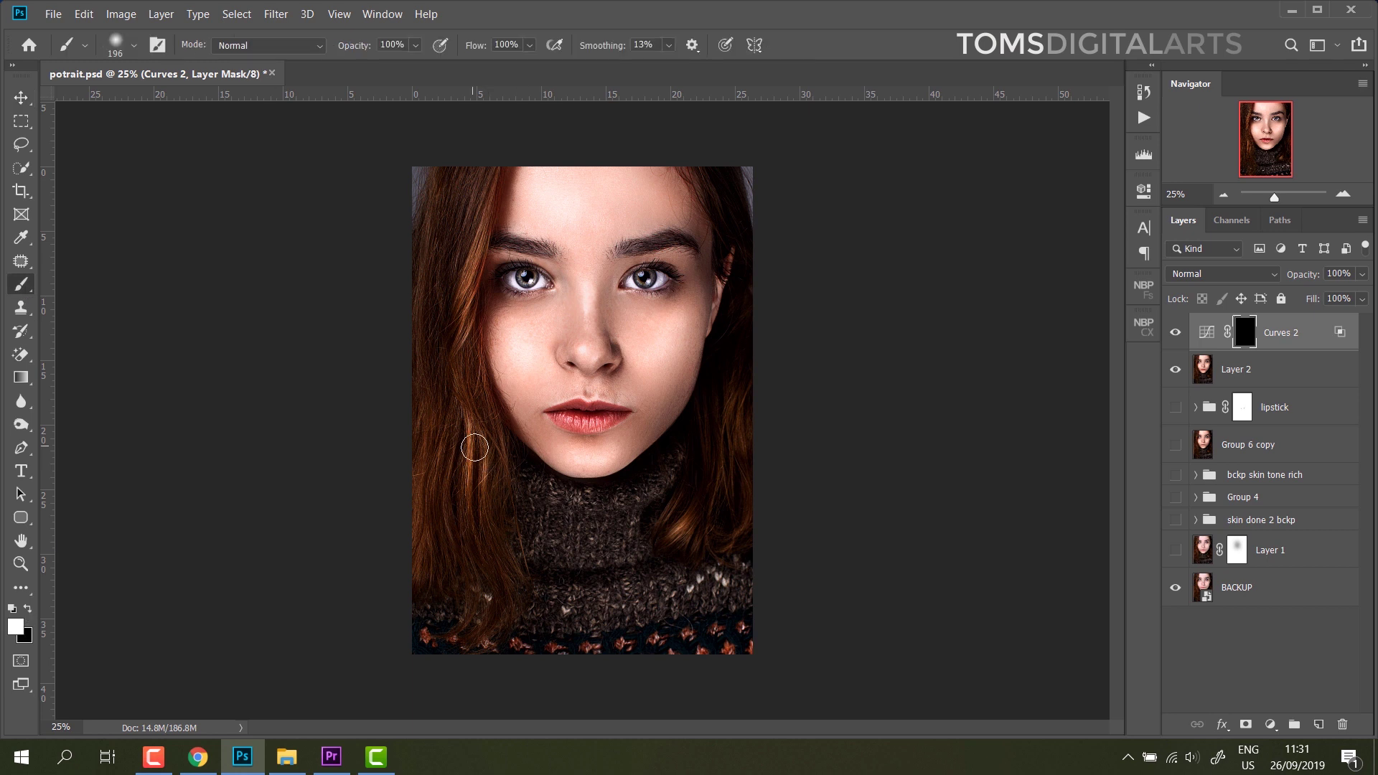
left_click_drag(473, 447, 479, 482)
left_click_drag(452, 331, 480, 255)
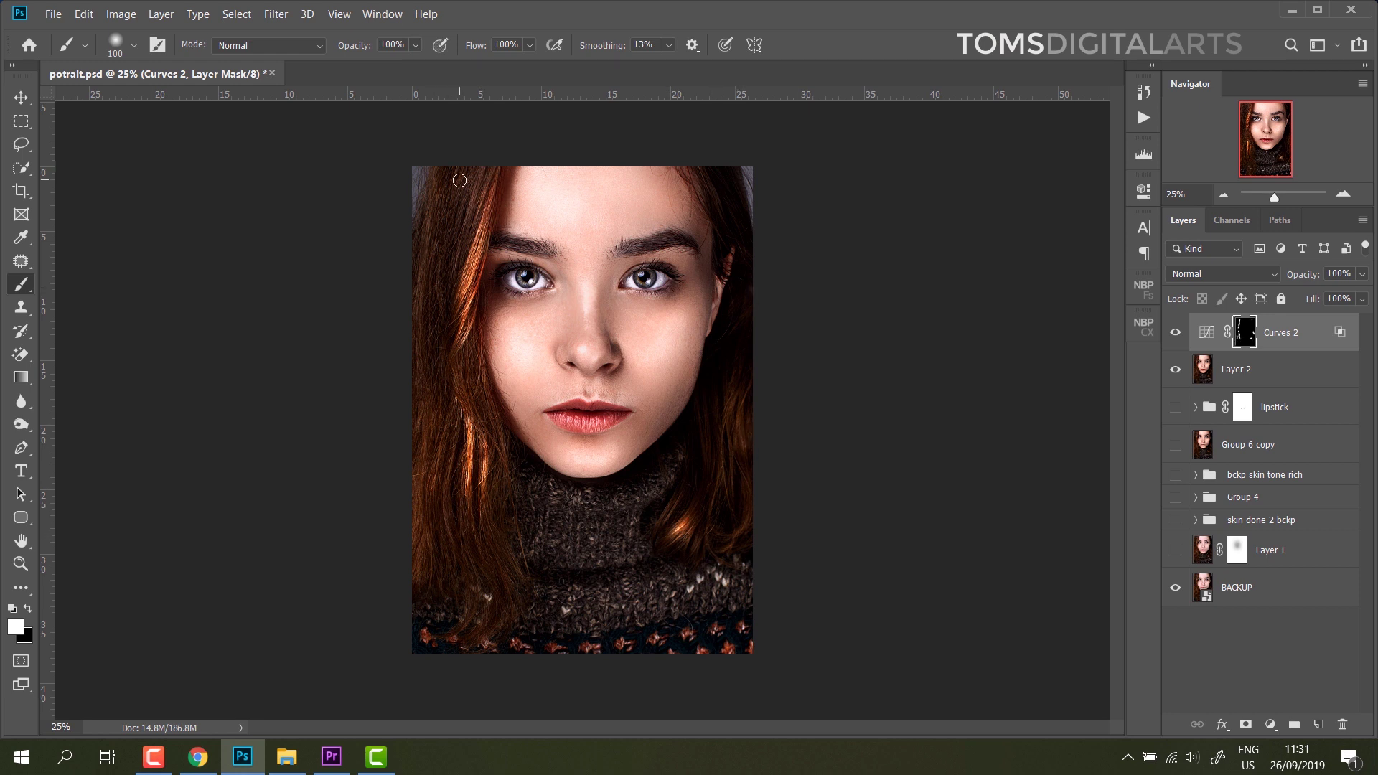
- Feather the Curves 2 mask to about 57 px and lower its opacity to 71%
left_click(1143, 190)
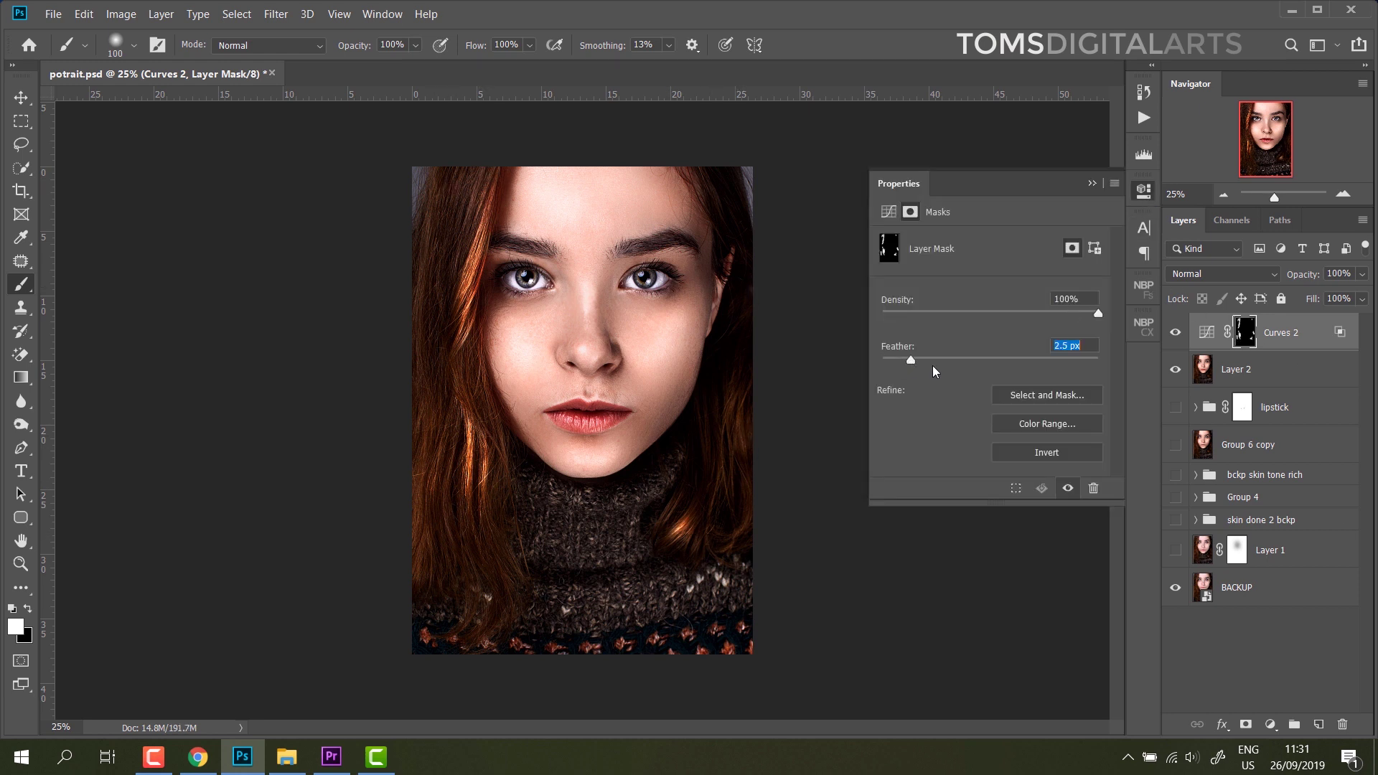
left_click_drag(949, 359, 1004, 364)
left_click(1236, 369)
left_click(1175, 332)
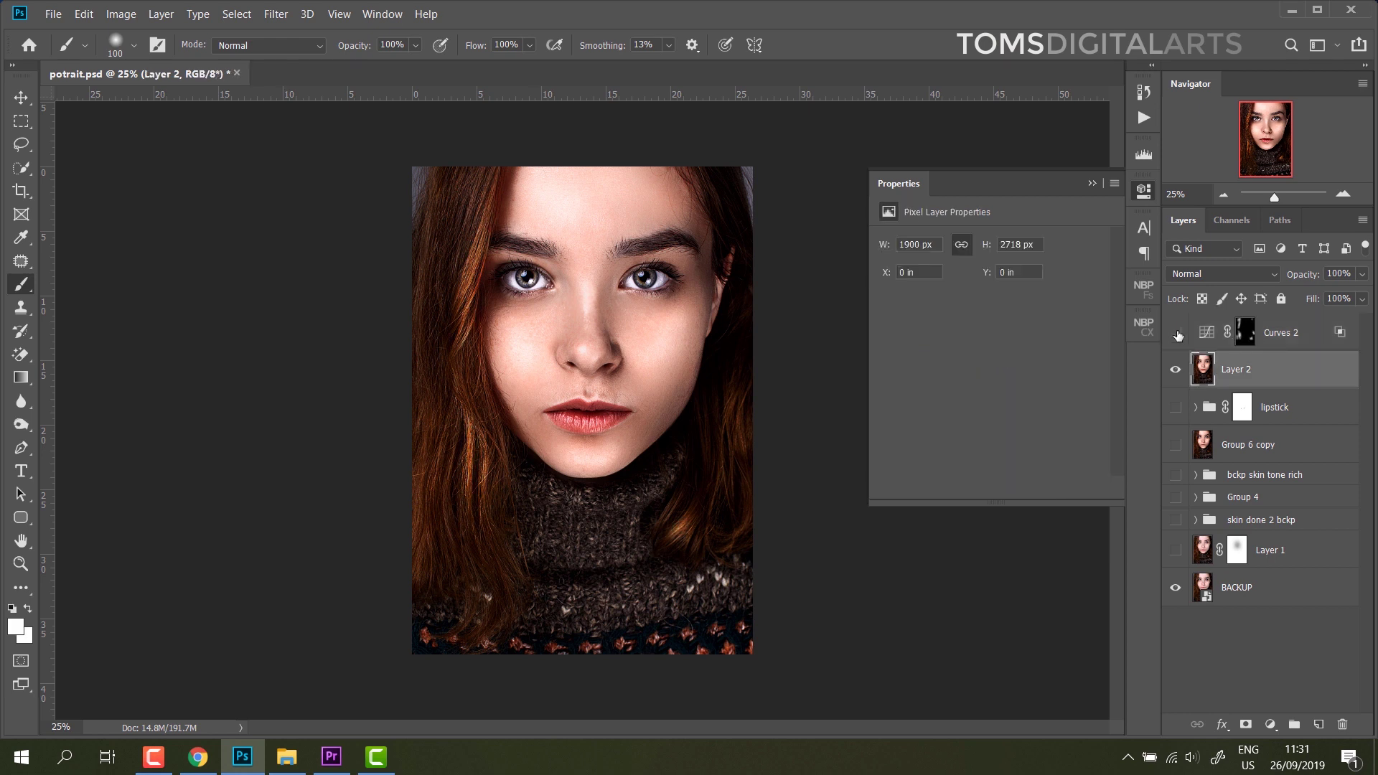
left_click(1281, 332)
left_click_drag(1361, 275, 1338, 297)
left_click_drag(668, 45, 645, 68)
key("ctrl+j")
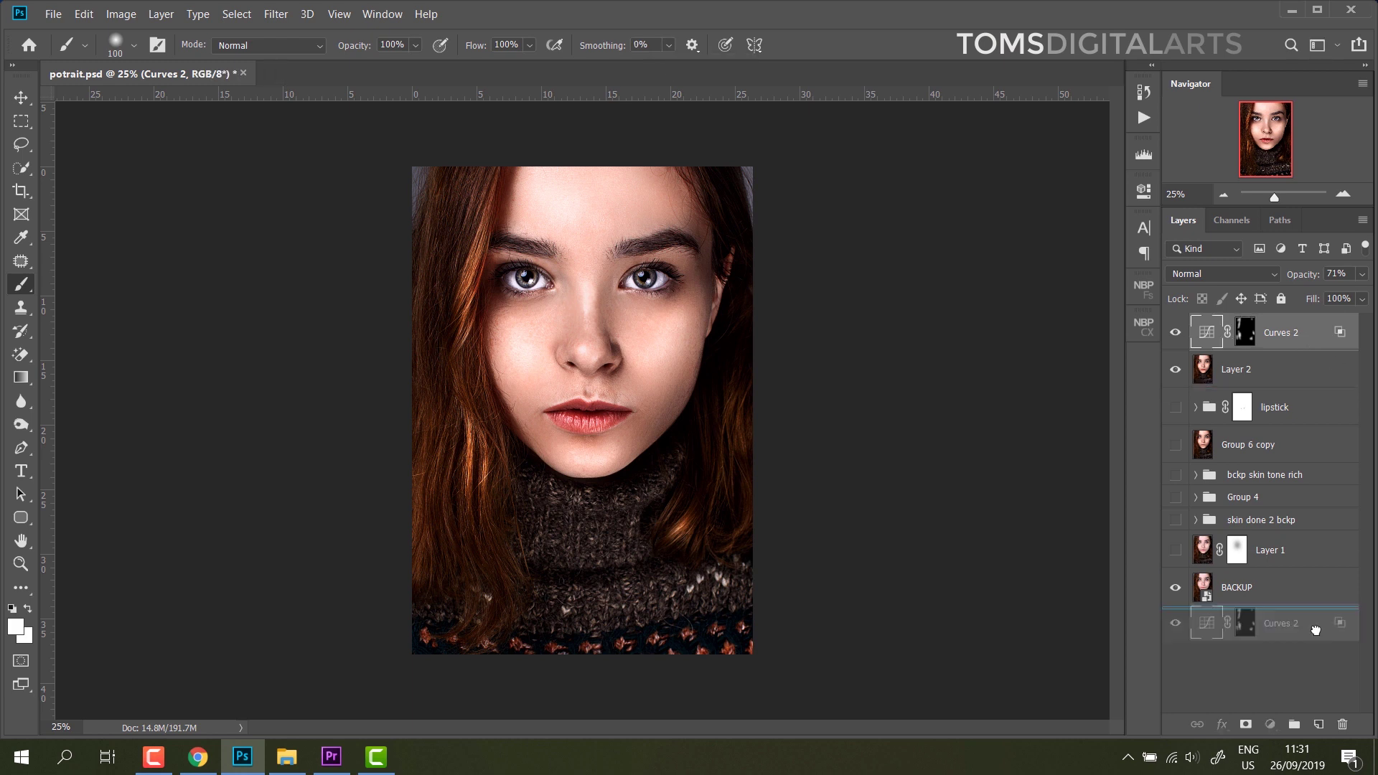
key("Delete")
- Add a Curves 3 adjustment with a darkening curve
left_click(1270, 724)
left_click(1252, 502)
left_click_drag(1041, 346, 982, 423)
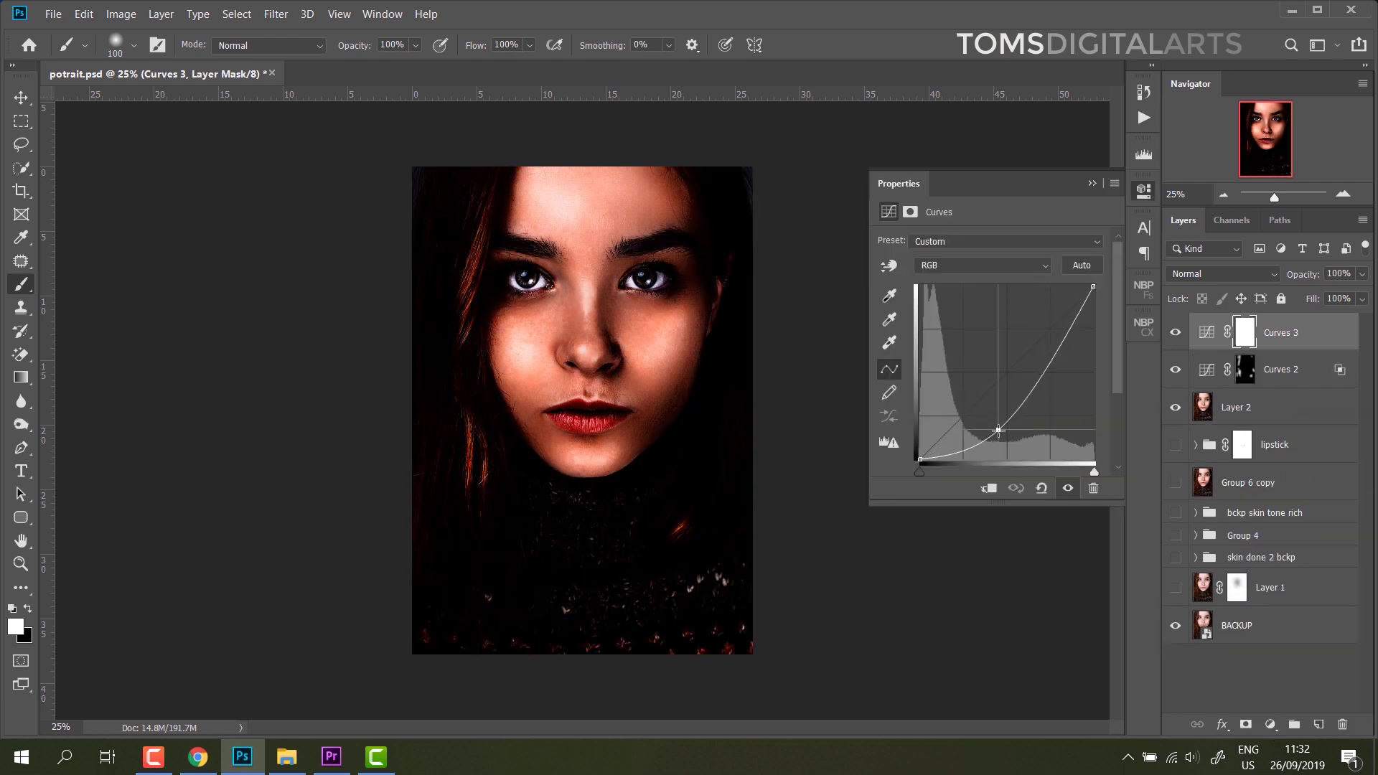
left_click_drag(1043, 338, 1044, 376)
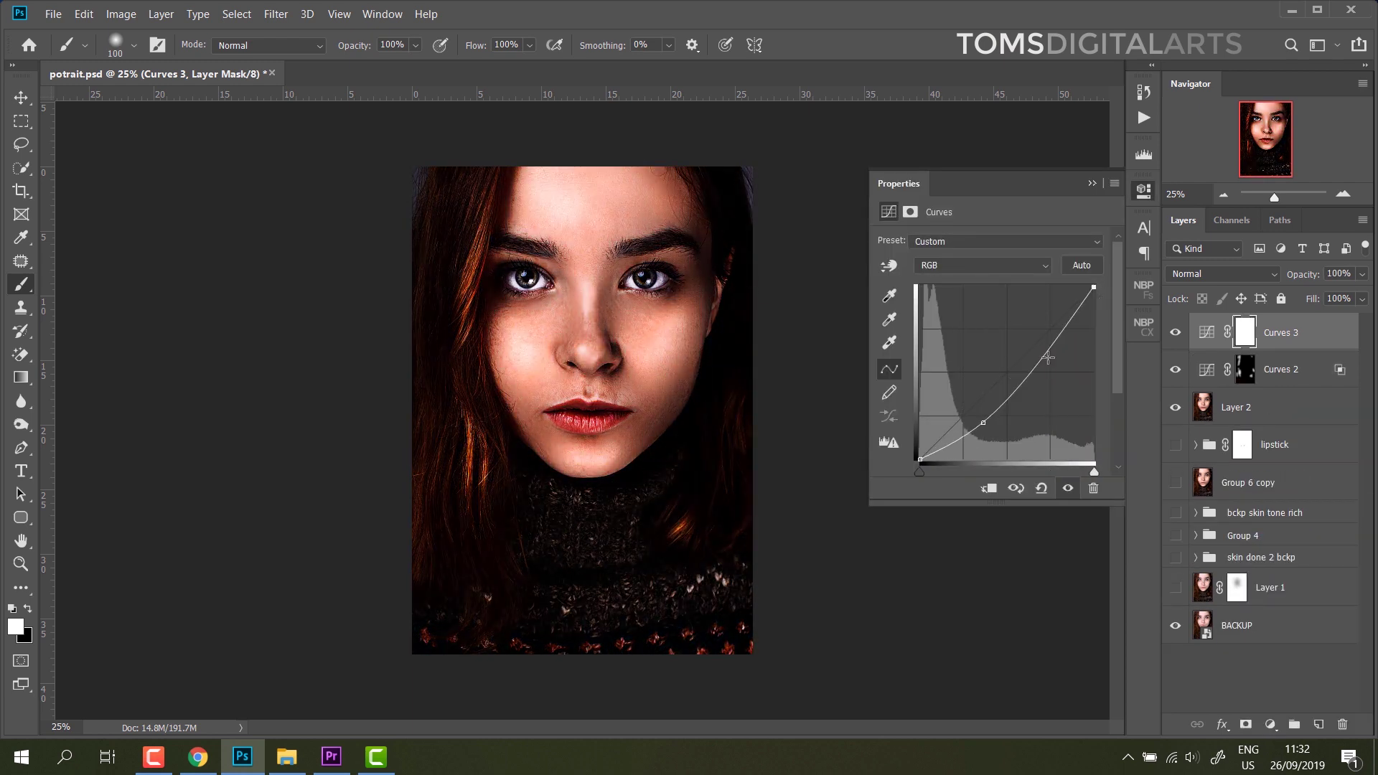
left_click_drag(982, 423, 968, 424)
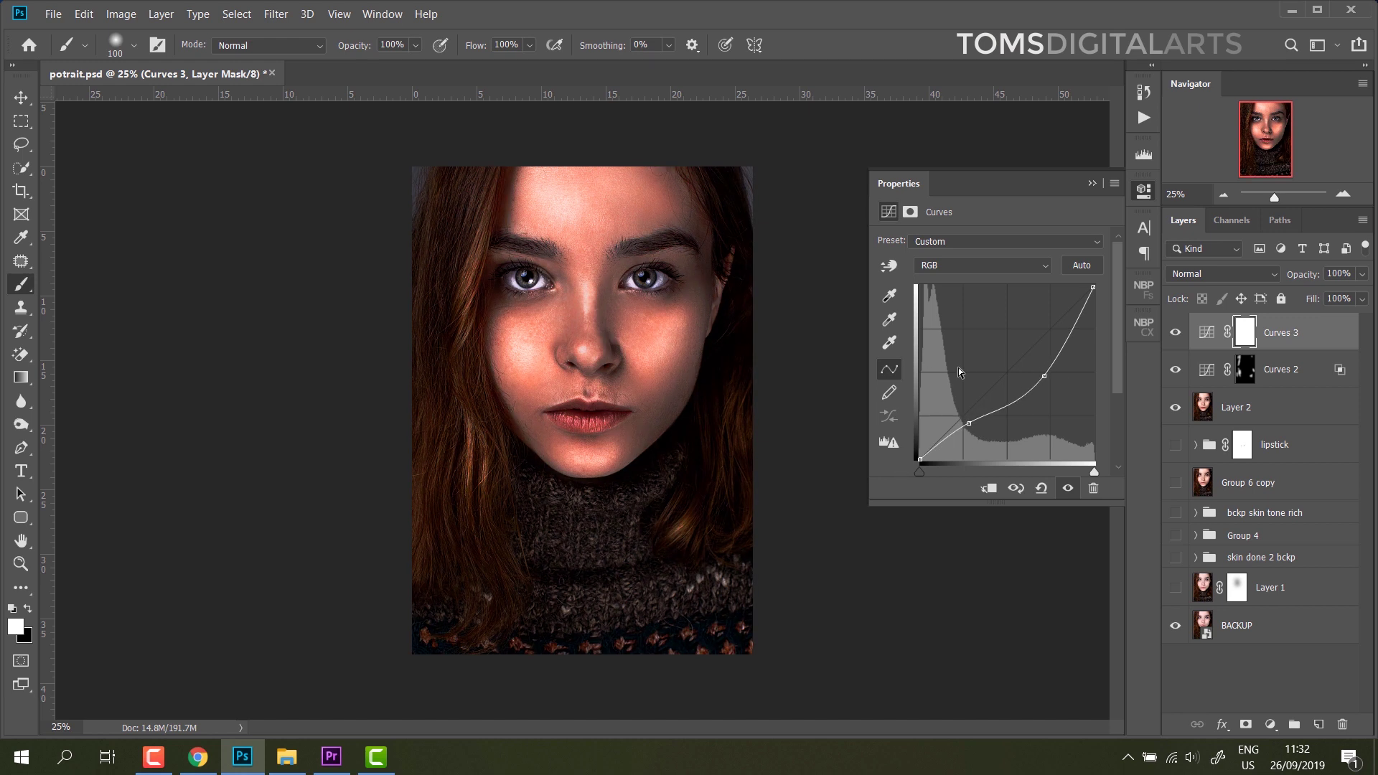
left_click_drag(1042, 378, 1026, 353)
left_click(969, 423, "ctrl")
left_click_drag(965, 424, 963, 429)
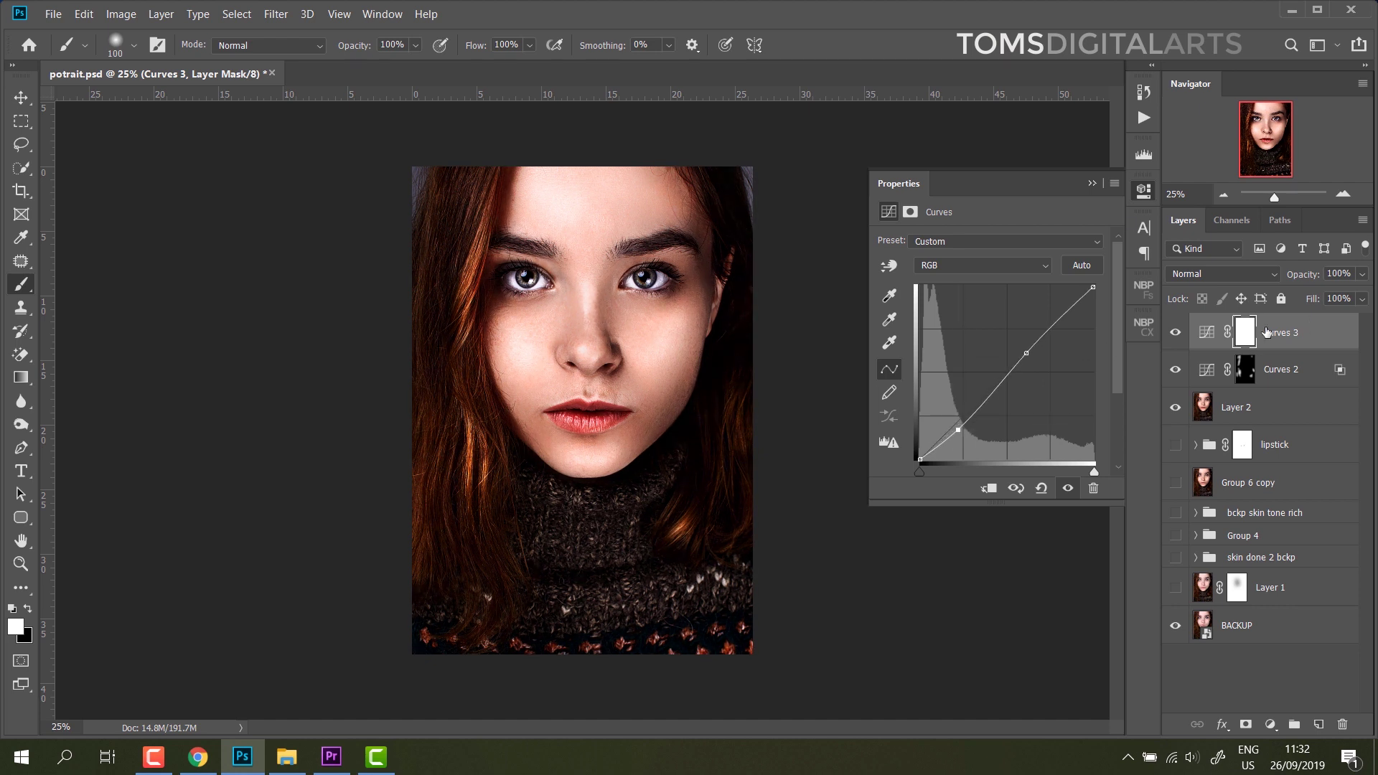
- Invert the Curves 3 mask and limit it to darker underlying tones with Blend If
key("ctrl+i")
left_click(1242, 335)
right_click(1242, 335)
double_click(1327, 332)
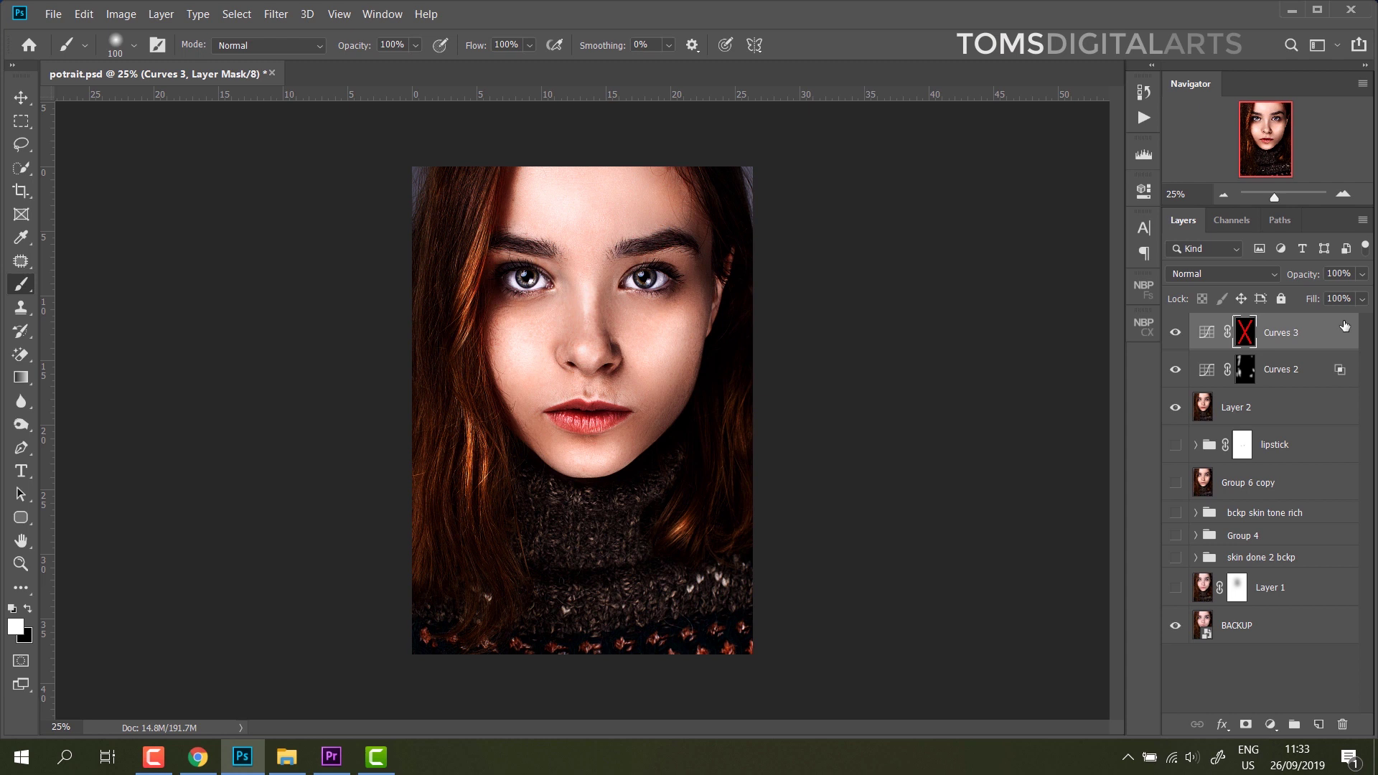
left_click_drag(1129, 598, 991, 596)
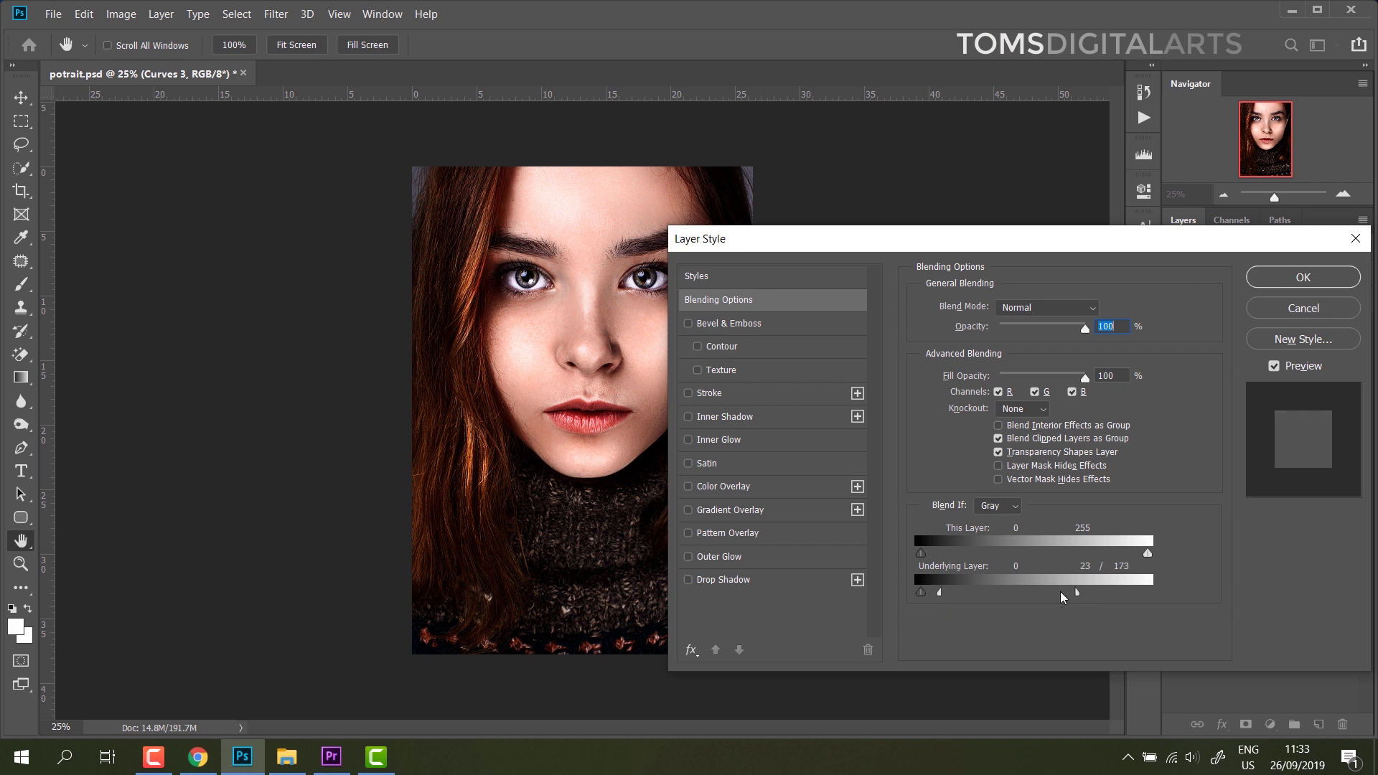
left_click_drag(1026, 250, 546, 571)
left_click(819, 600)
- Paint the Curves 3 mask white with a soft brush along the hair around the face
right_click(1245, 332)
left_click(20, 285)
left_click(30, 610)
left_click(1245, 332)
key("ctrl+plus")
mouse_move(565, 545)
left_mouse_down()
mouse_move(700, 305)
mouse_move(747, 305)
left_mouse_up()
right_click(521, 243)
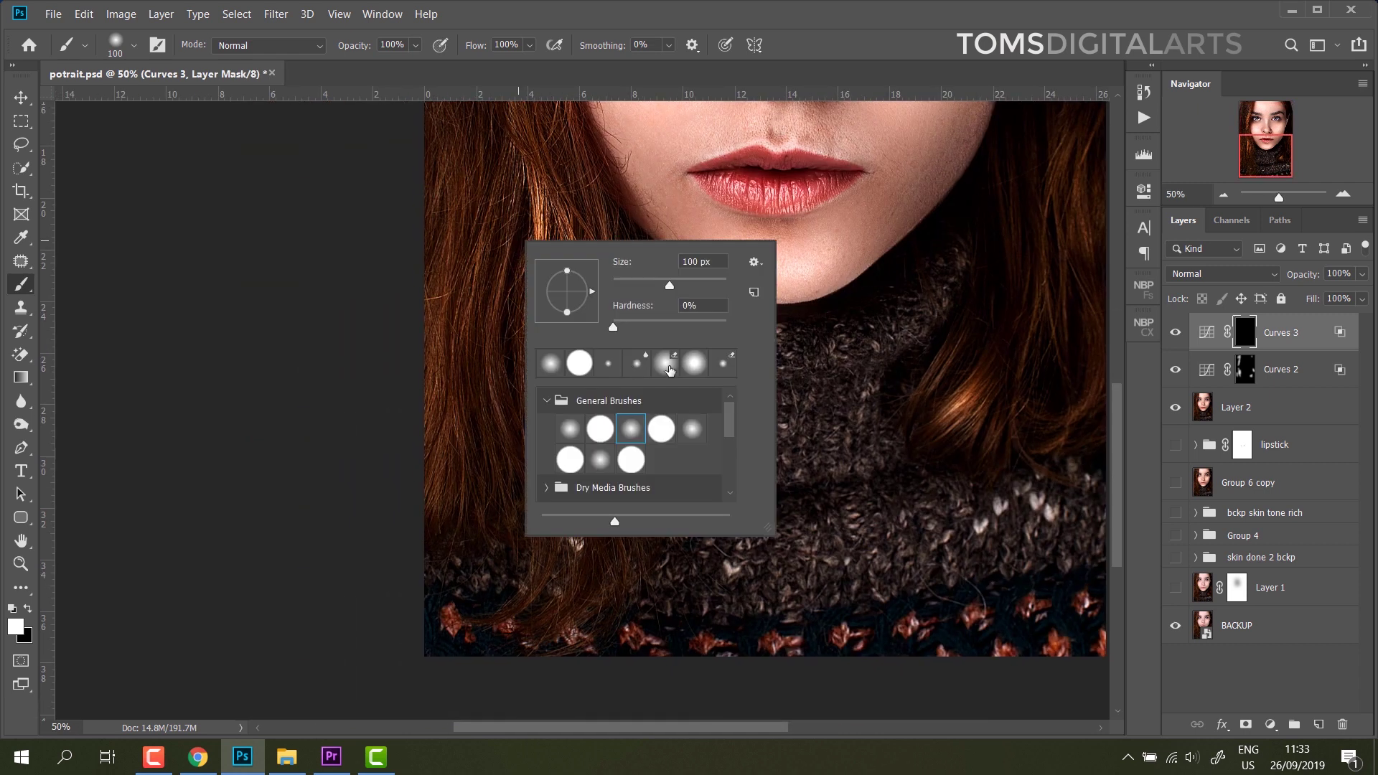
double_click(629, 431)
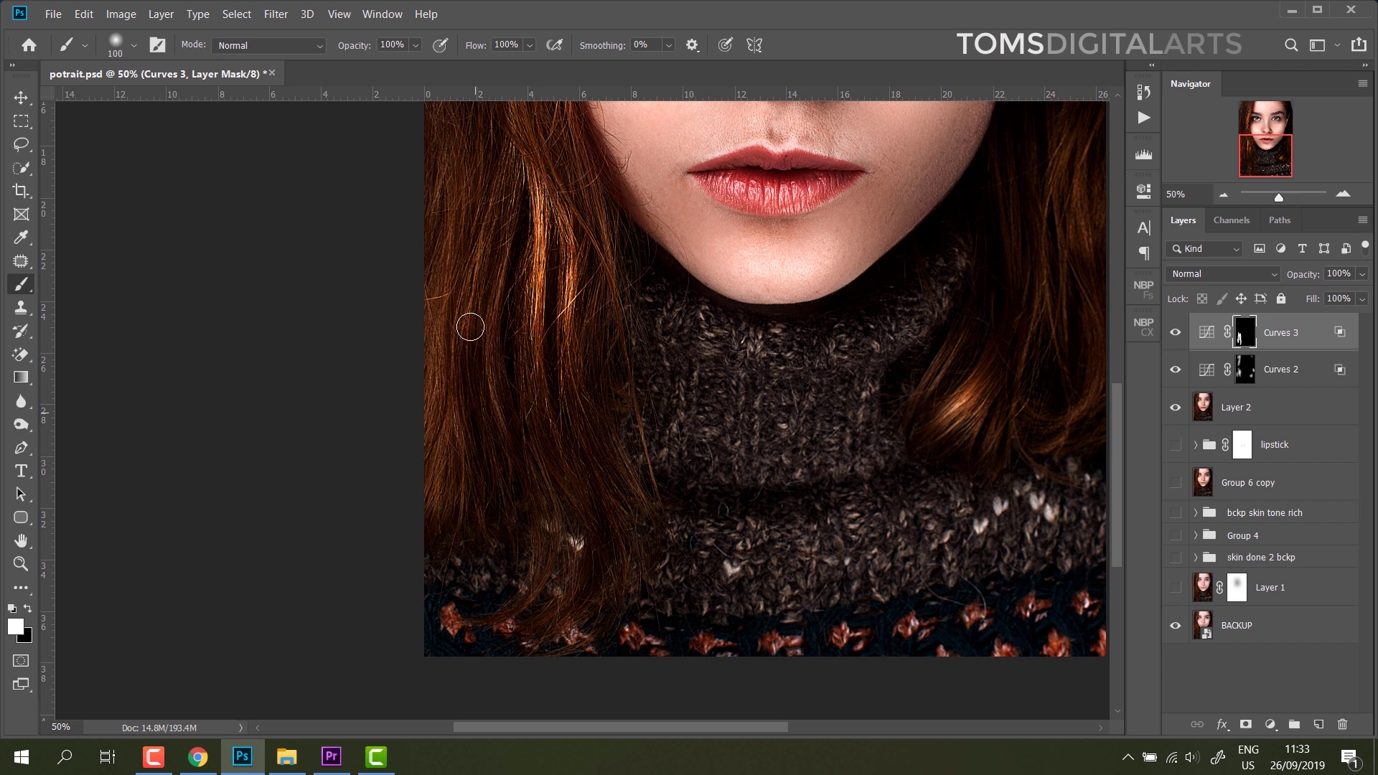
left_click_drag(522, 255, 553, 549)
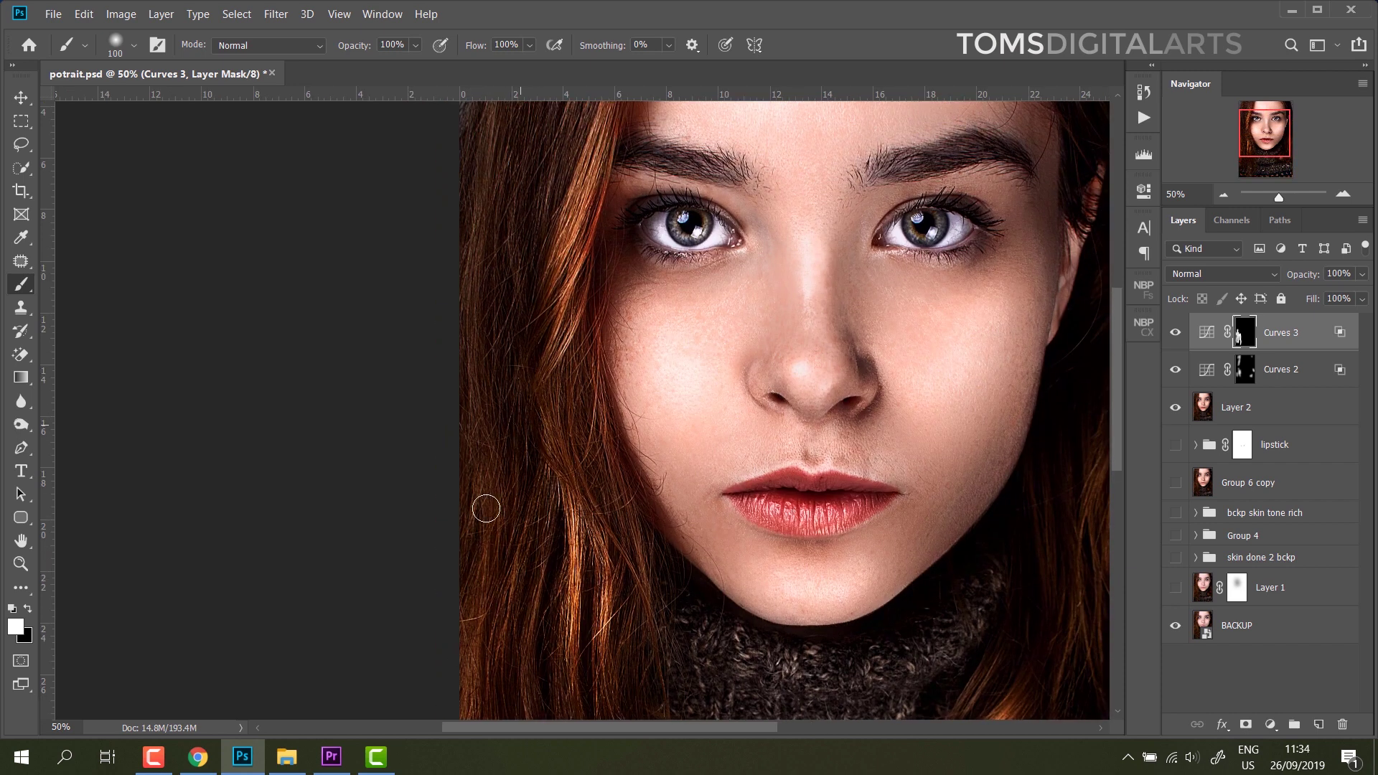
left_click_drag(526, 209, 571, 440)
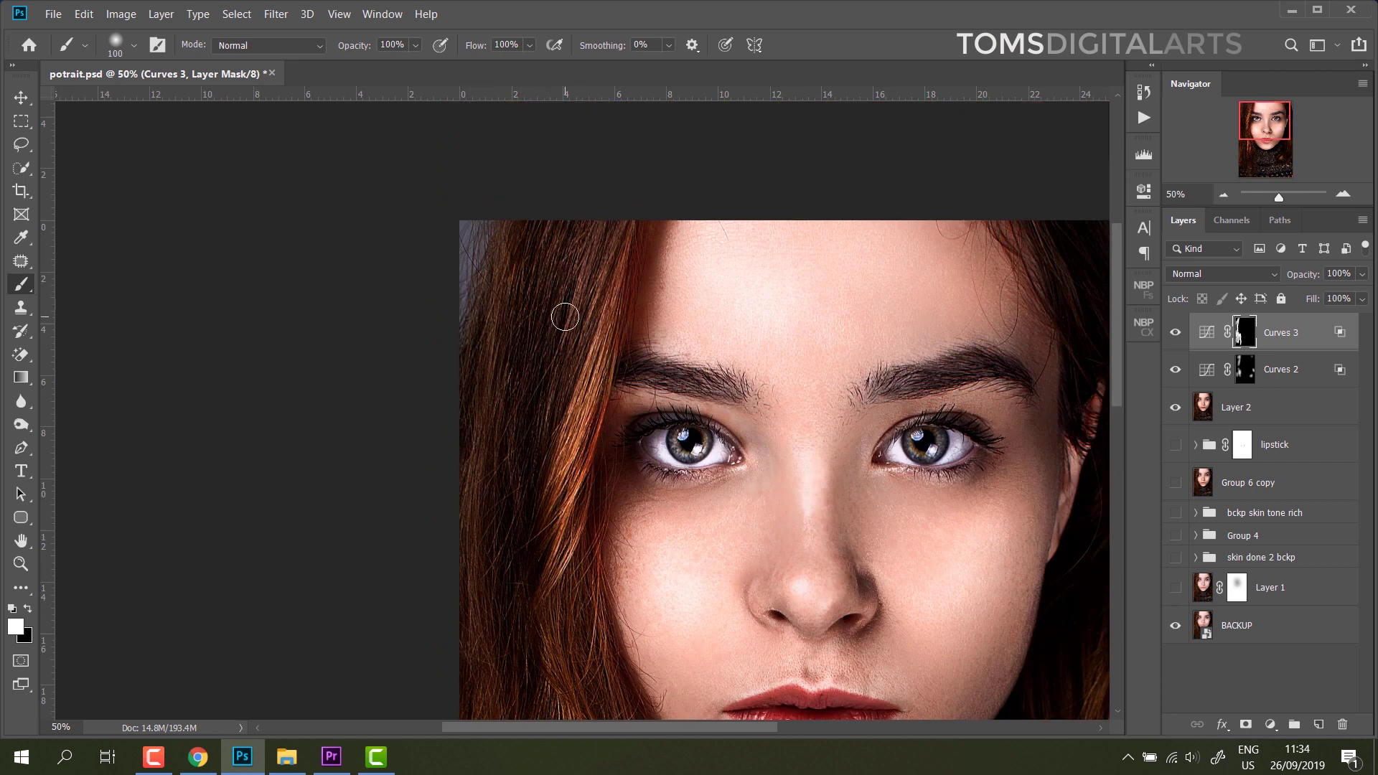
left_click_drag(955, 607, 545, 282)
left_click_drag(722, 350, 638, 636)
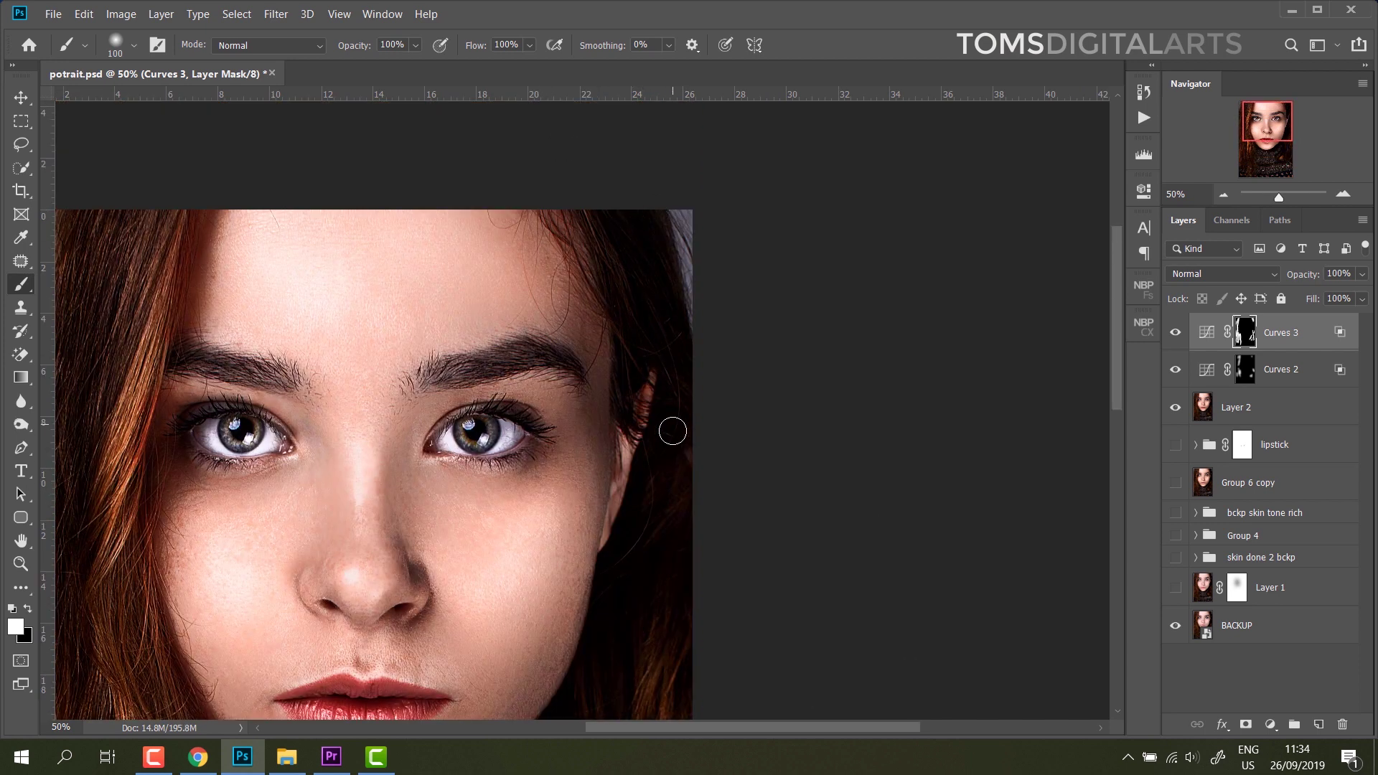
left_click_drag(670, 396, 826, 187)
- Set Curves 3 to Luminosity blend mode at 76% opacity
left_click(1362, 274)
key("ctrl+2")
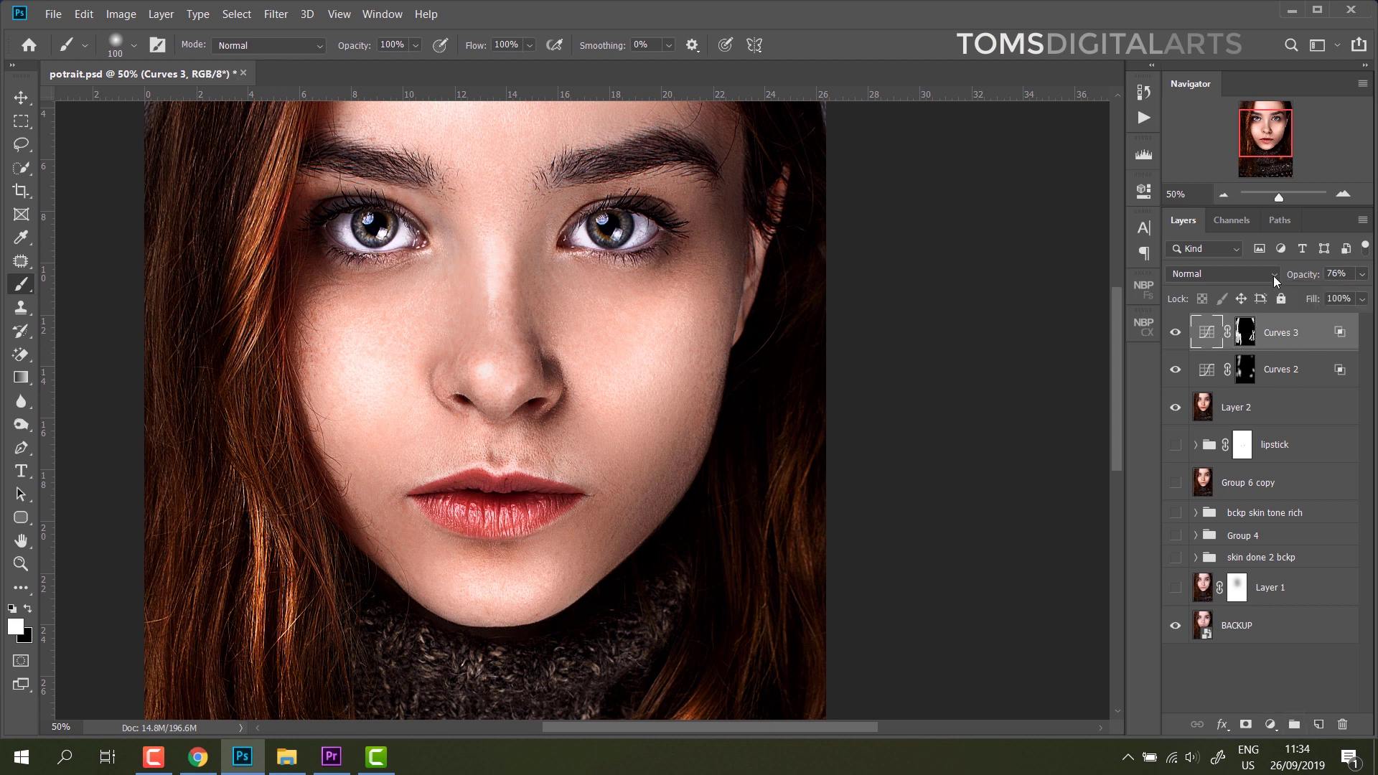
left_click(1273, 276)
left_click(1281, 369)
left_click(1273, 276)
left_click(1194, 715)
left_click(1175, 369)
left_click(1175, 369)
left_click(1308, 334)
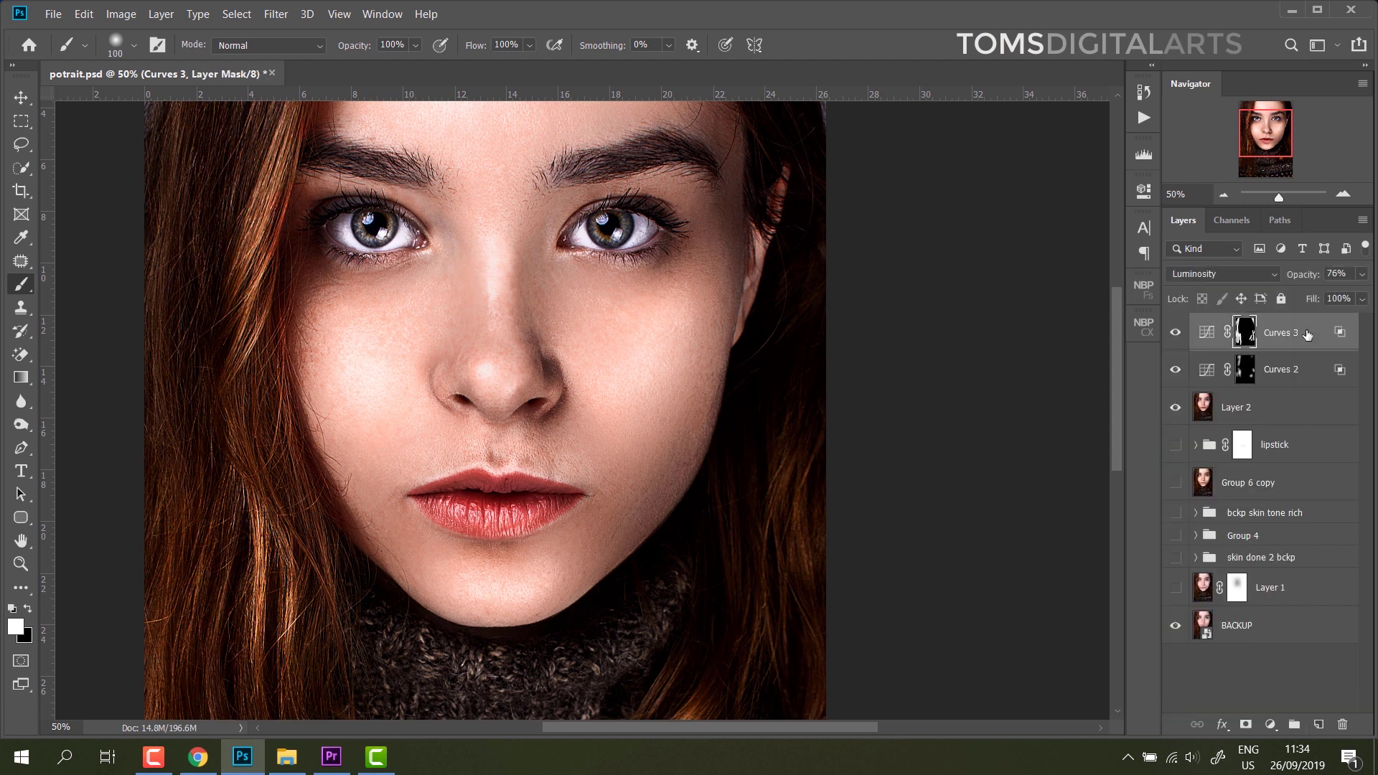
left_click(1270, 724)
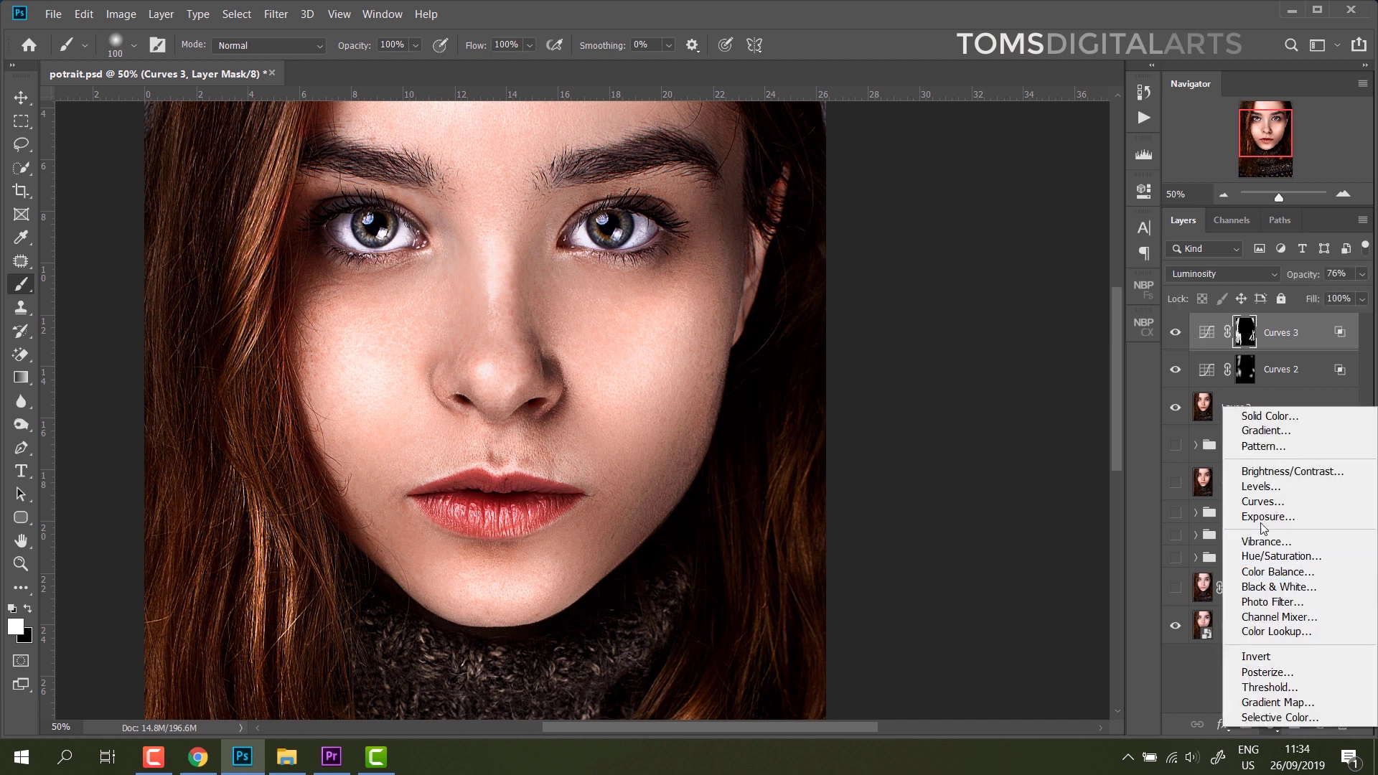
- Add a Curves 4 adjustment with the curve pulled up to brighten strongly
left_click(1263, 524)
mouse_move(1049, 328)
left_mouse_down()
mouse_move(1042, 303)
mouse_move(983, 296)
left_mouse_up()
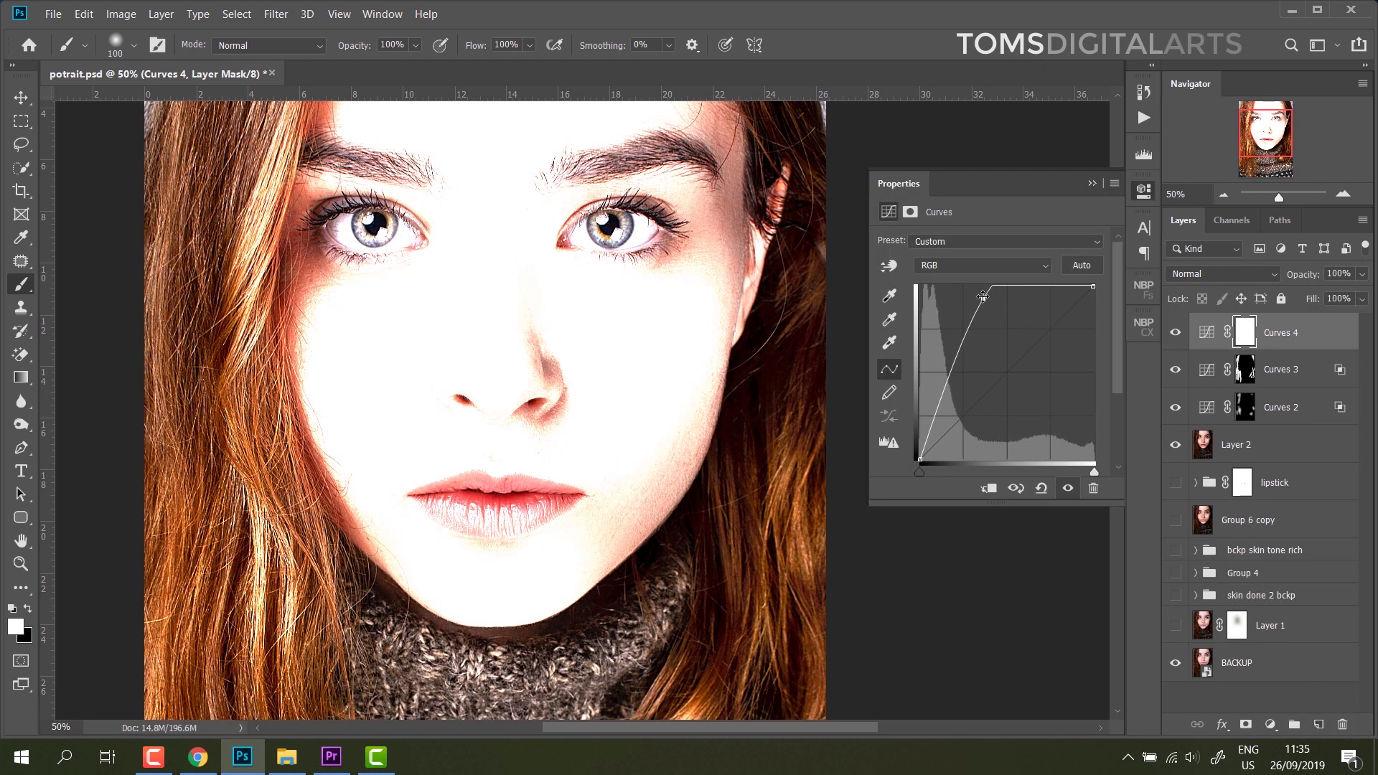
right_click(1245, 332)
left_click(1245, 332)
double_click(1314, 332)
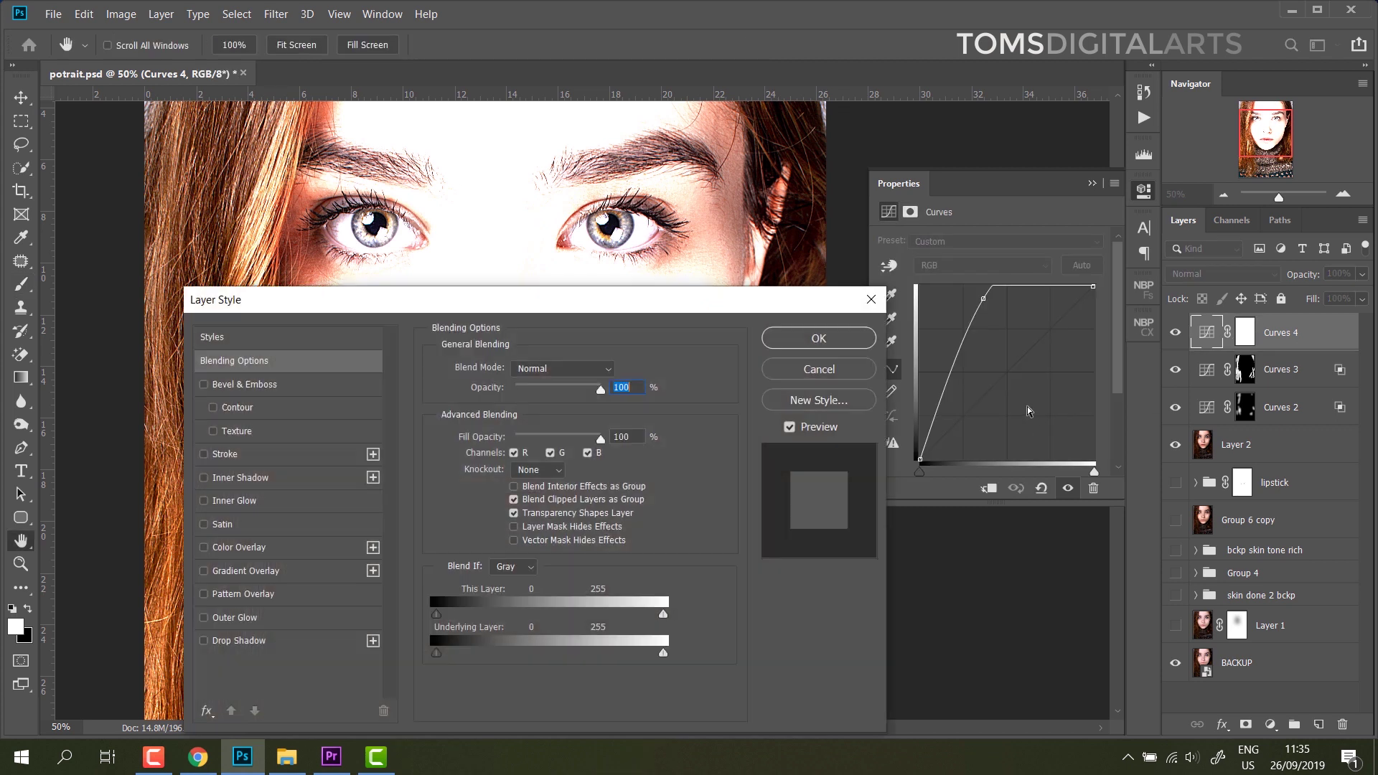
- Split the Underlying Layer Blend If sliders for Curves 4, then invert its mask to black
left_click_drag(811, 531, 917, 531)
mouse_move(859, 534)
left_mouse_down()
mouse_move(876, 536)
mouse_move(831, 536)
left_mouse_up()
left_click_drag(930, 534, 985, 535)
left_click_drag(828, 532, 845, 531)
mouse_move(920, 180)
left_mouse_down()
mouse_move(1054, 284)
mouse_move(780, 161)
left_mouse_up()
left_click_drag(848, 501, 899, 502)
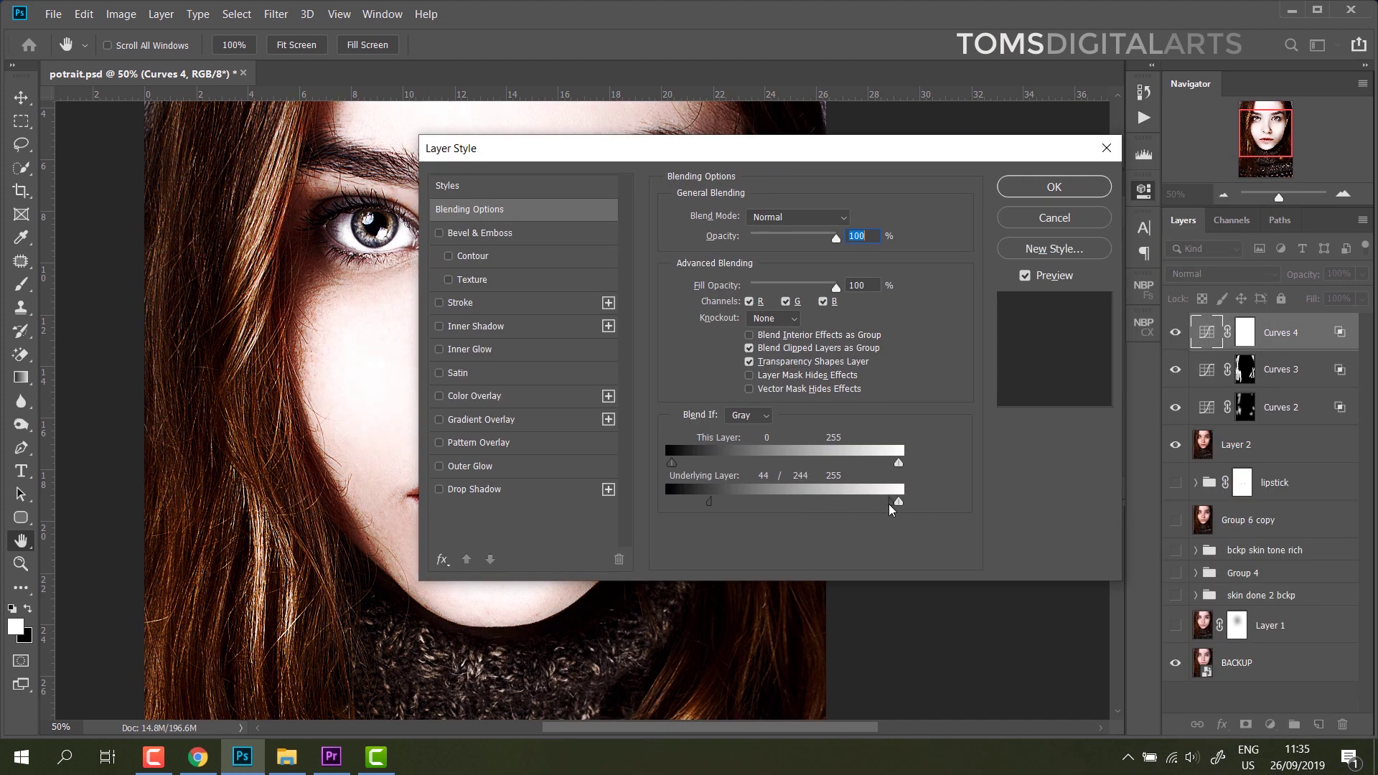
mouse_move(890, 504)
left_mouse_down()
mouse_move(769, 501)
mouse_move(869, 502)
left_mouse_up()
left_click_drag(769, 502, 854, 502)
left_click_drag(709, 501, 689, 501)
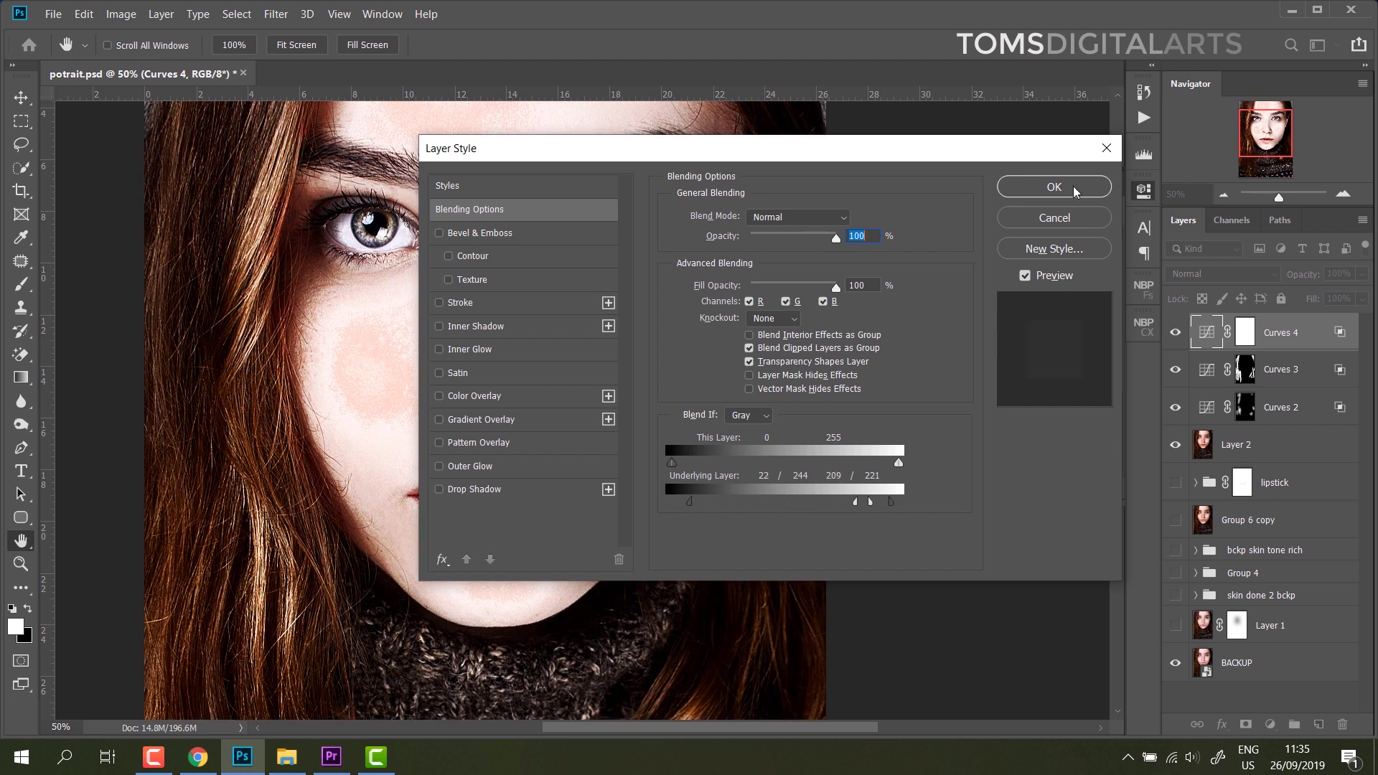
left_click(1054, 186)
key("ctrl+i")
key("b")
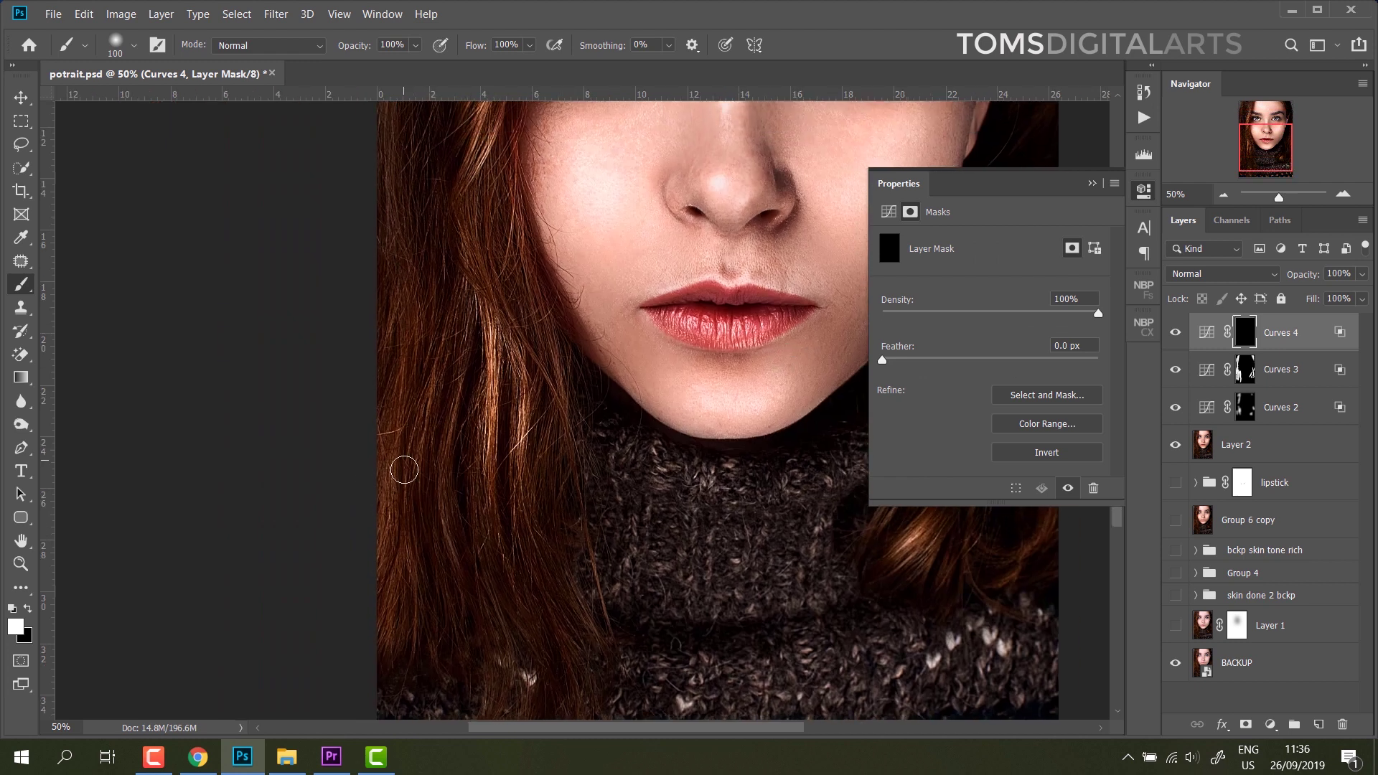
- Set the brush to size 39 and work across the lower face and right side of the hair
right_click(438, 453)
left_click_drag(566, 486, 517, 485)
key("Return")
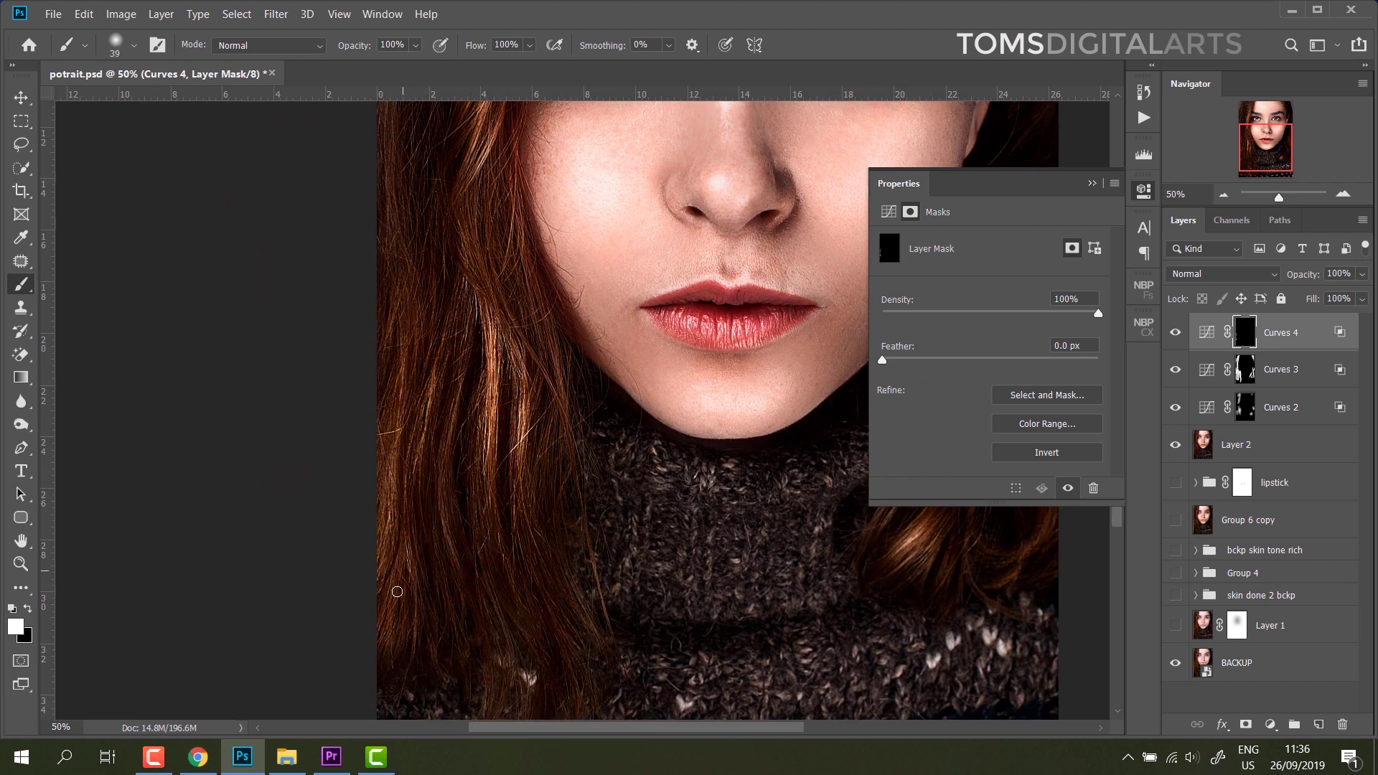
scroll(459, 431, "up", 3)
scroll(471, 409, "up", 4)
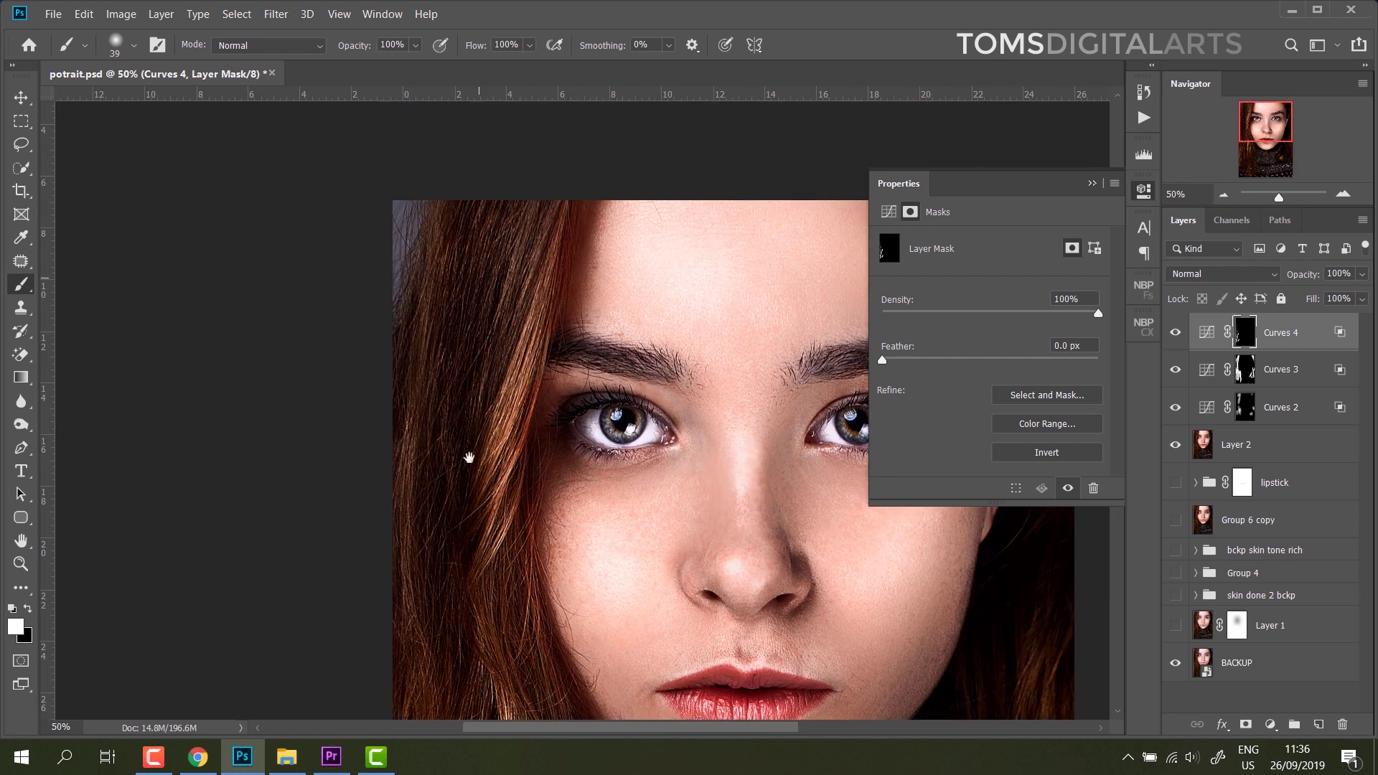
left_click_drag(410, 571, 357, 363)
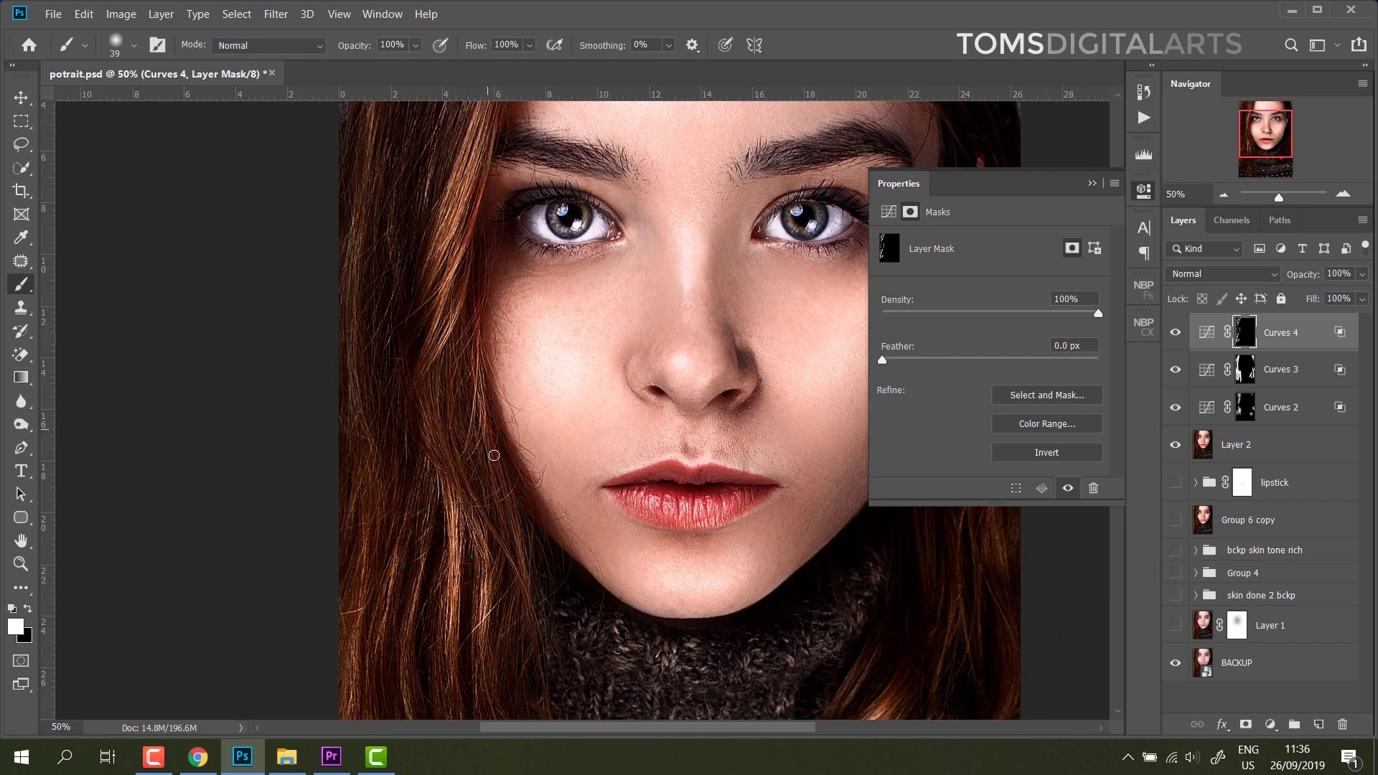
left_click_drag(508, 608, 448, 486)
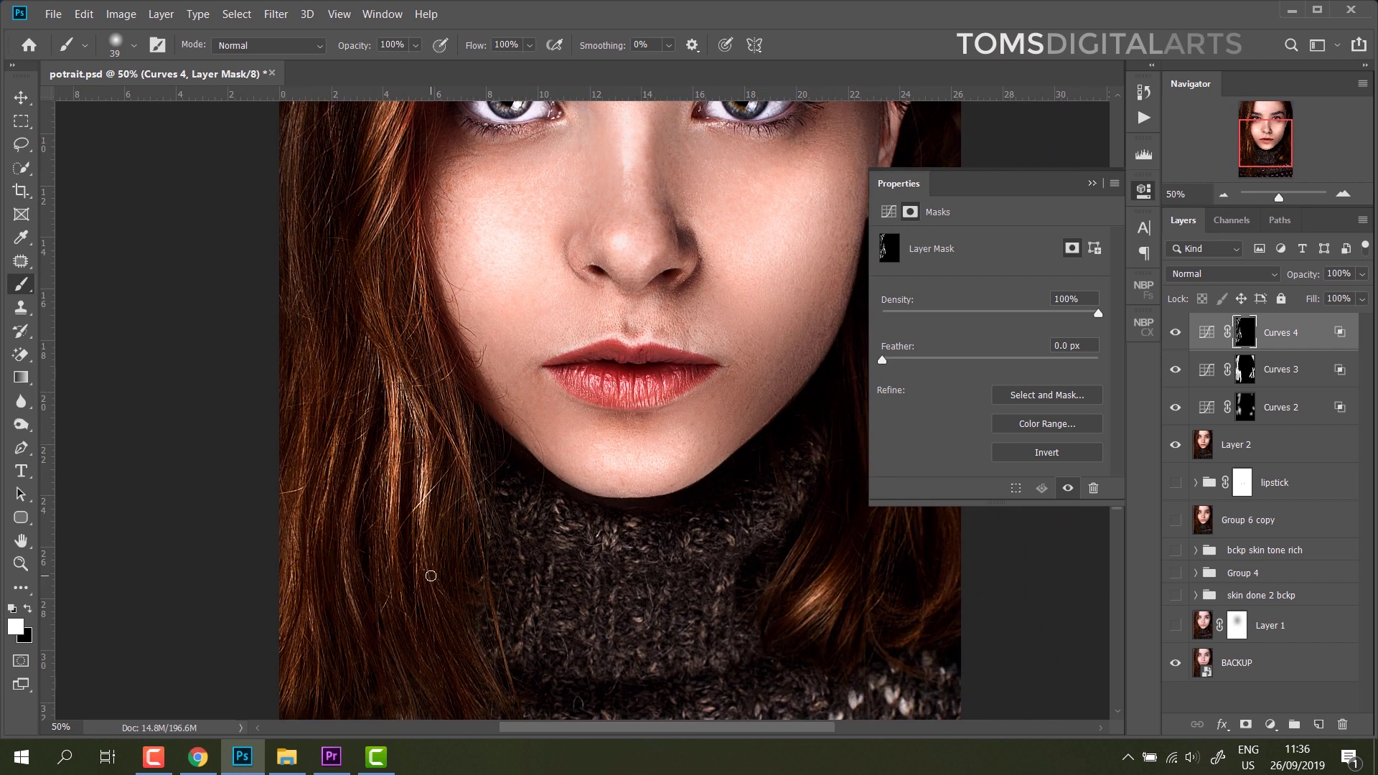
scroll(359, 445, "up", 3)
scroll(360, 430, "up", 1)
scroll(360, 431, "right", 1)
left_click_drag(373, 415, 129, 344)
mouse_move(467, 562)
left_mouse_down()
mouse_move(427, 438)
mouse_move(413, 302)
left_mouse_up()
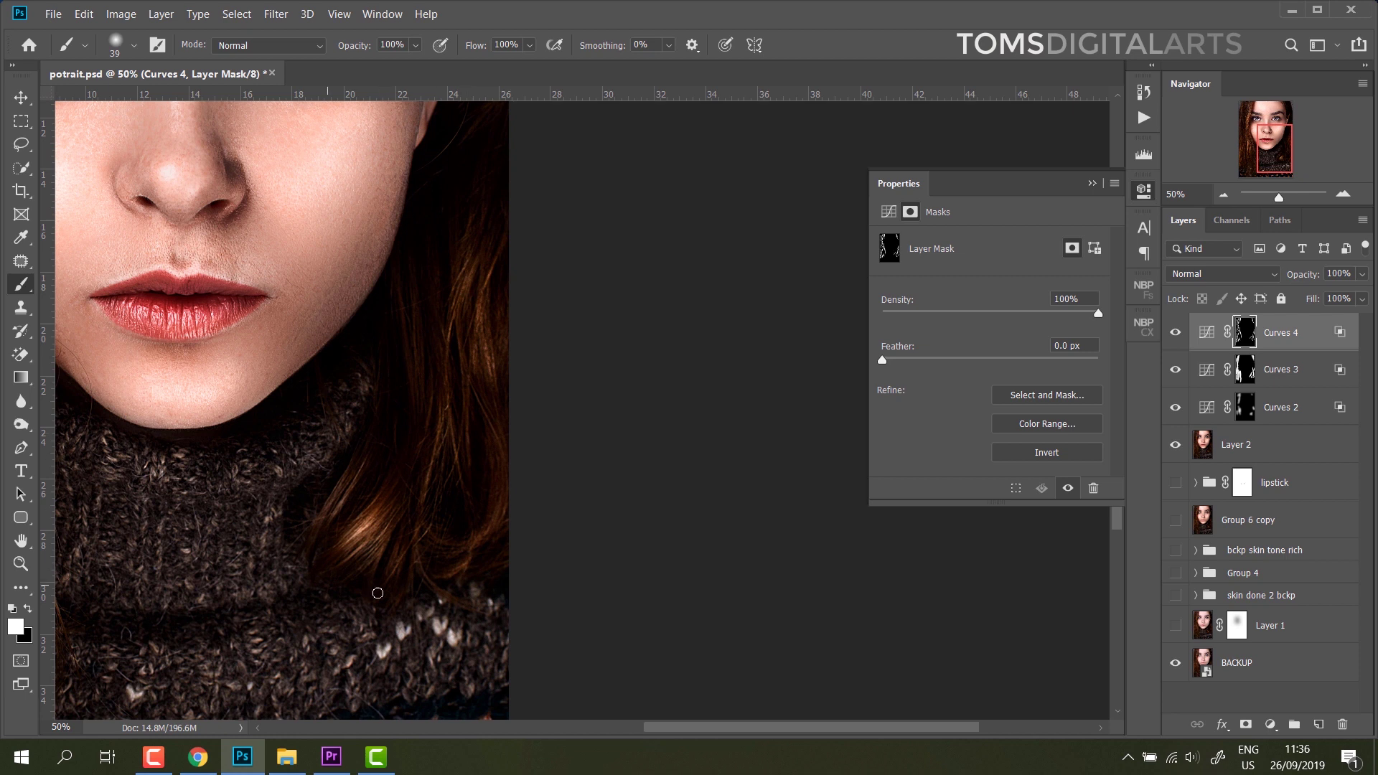
- Zoom out to the whole portrait and feather the Curves 4 mask by 9.4 px
key("ctrl+minus")
key("ctrl+minus")
key("ctrl+minus")
key("ctrl+plus")
left_click(1207, 331)
left_click_drag(881, 359, 964, 359)
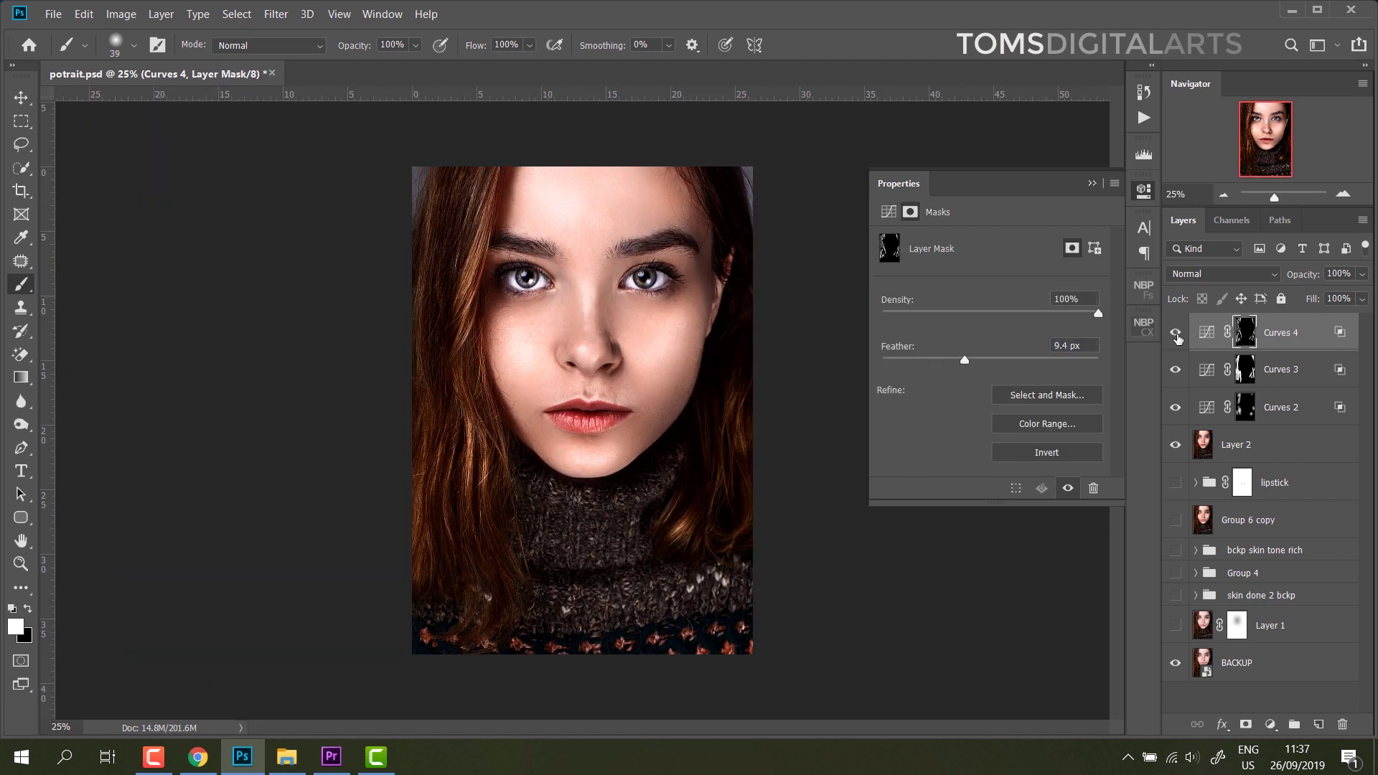
left_click(1219, 273)
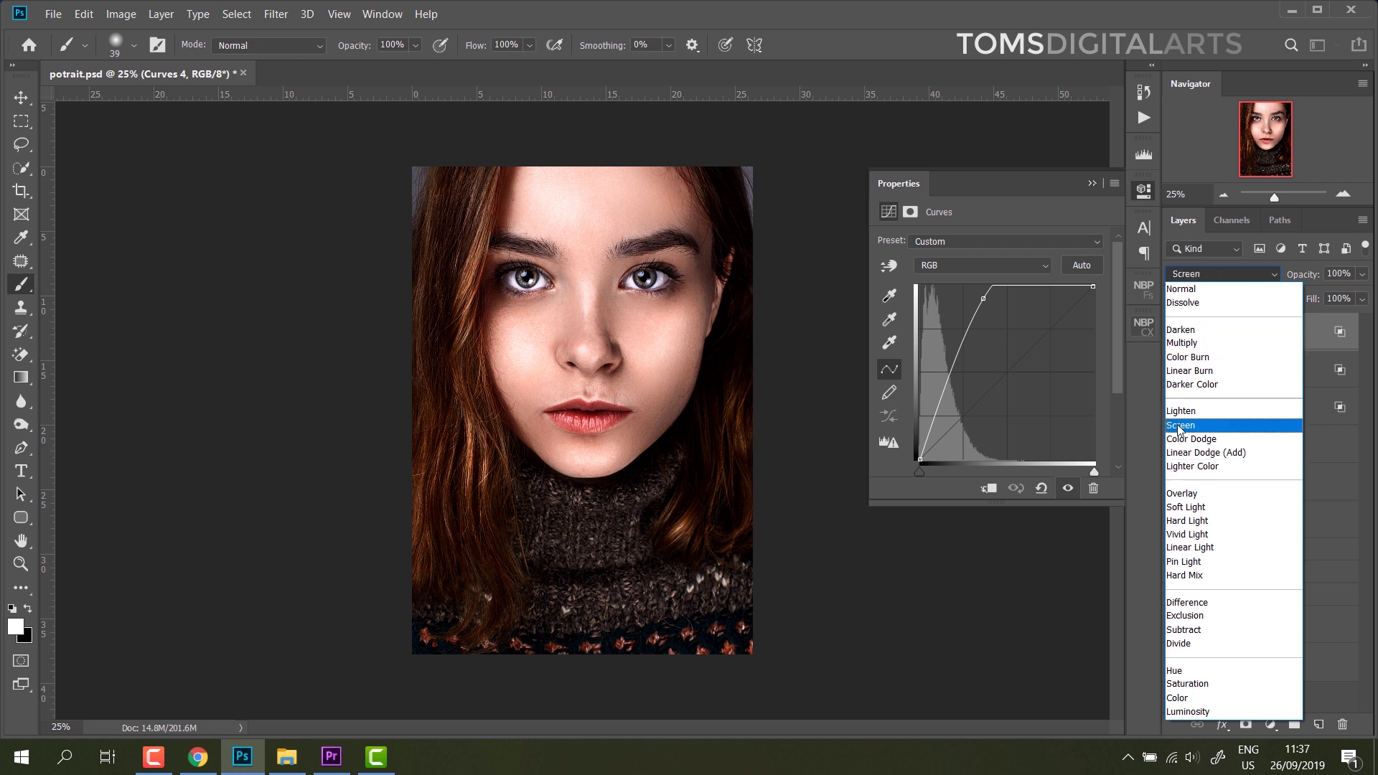
- Set Curves 4 to Luminosity at about 73% opacity and target the Curves 2 adjustment
left_click(1188, 711)
left_click_drag(1318, 271, 1334, 300)
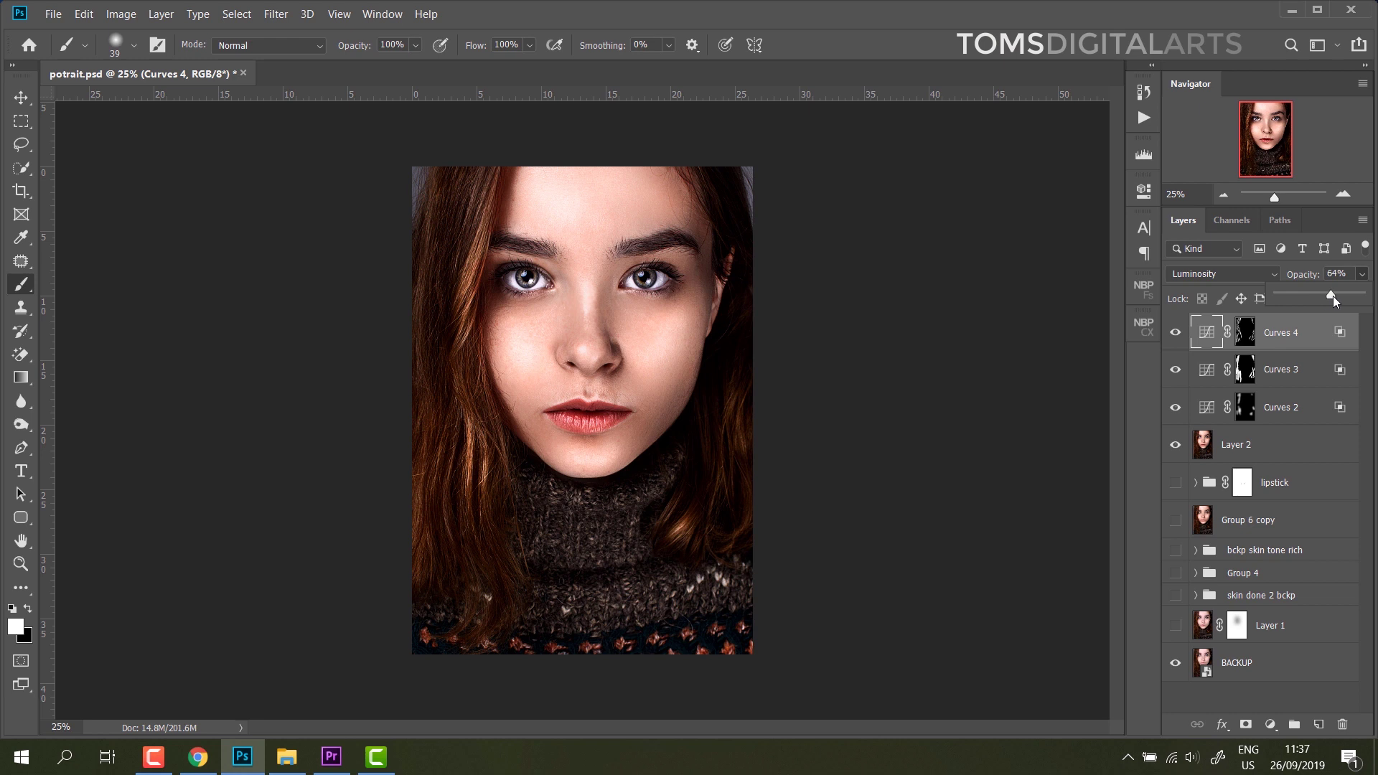
left_click(1284, 409)
left_click(1206, 407)
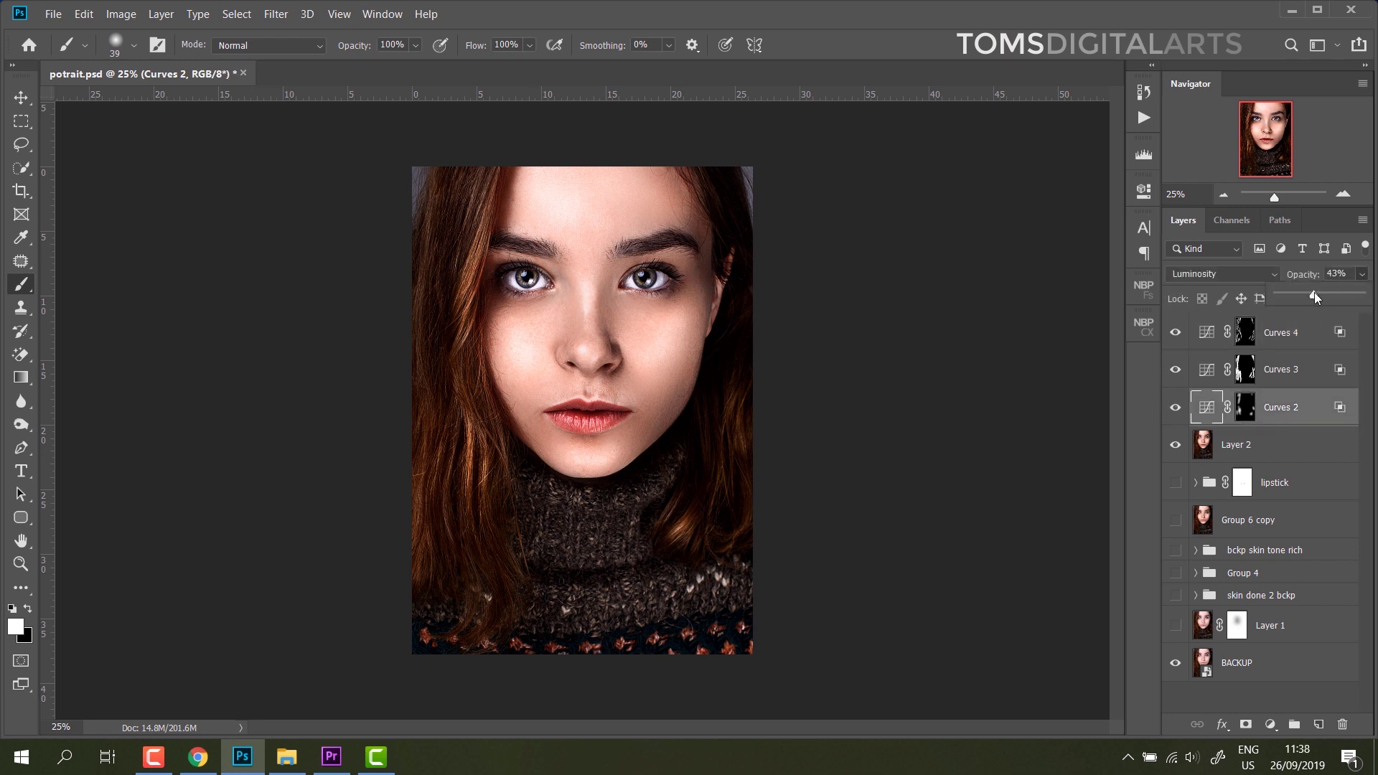
- Add a new top layer and paint white strokes over the left and right hair with a size-69 brush
left_click(1281, 333)
key("ctrl+shift+alt+n")
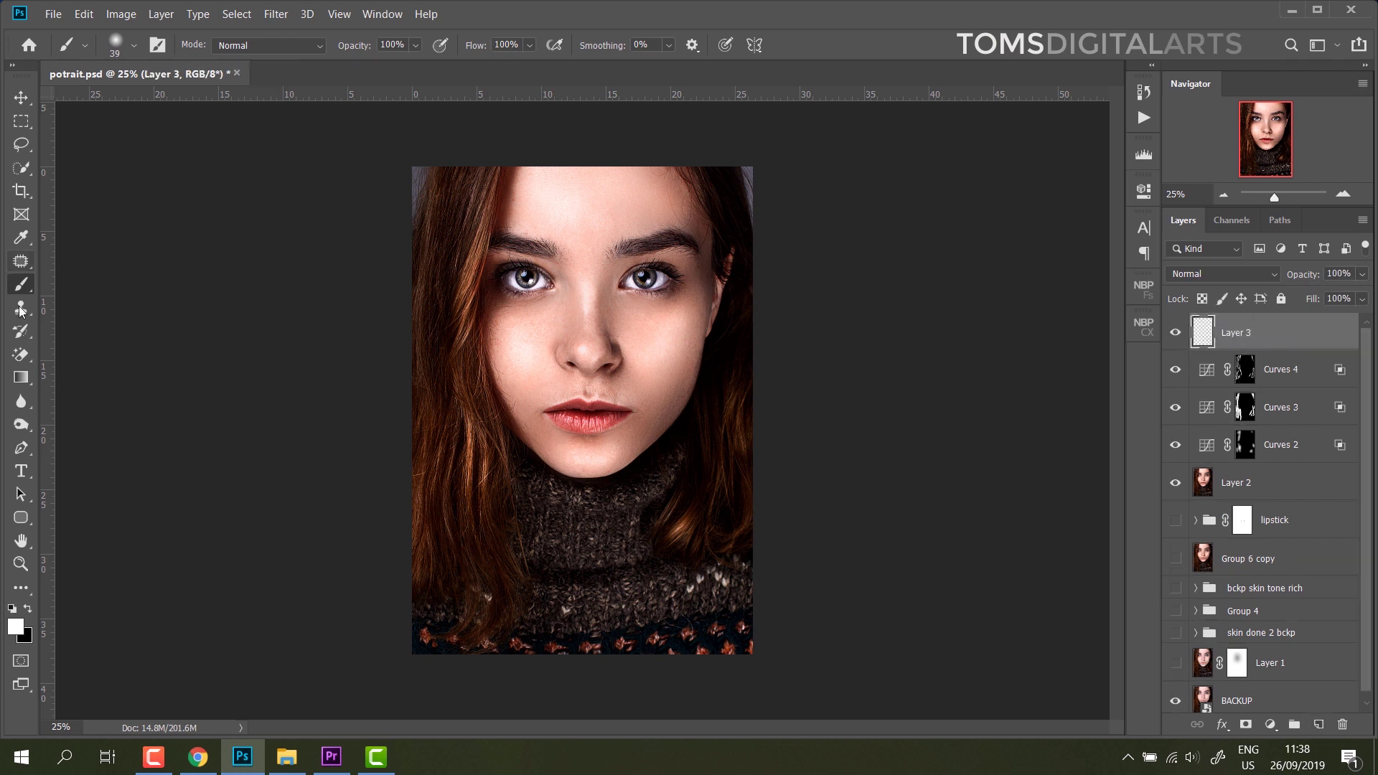
right_click(445, 326)
left_click_drag(574, 371, 585, 371)
left_click_drag(482, 214, 453, 362)
left_click_drag(465, 416, 471, 524)
left_click_drag(489, 441, 476, 487)
left_click_drag(703, 522, 675, 543)
left_click_drag(743, 391, 726, 455)
- Set Layer 3 to Soft Light and soften its strokes with a Gaussian Blur
left_click(1224, 273)
left_click(1191, 484)
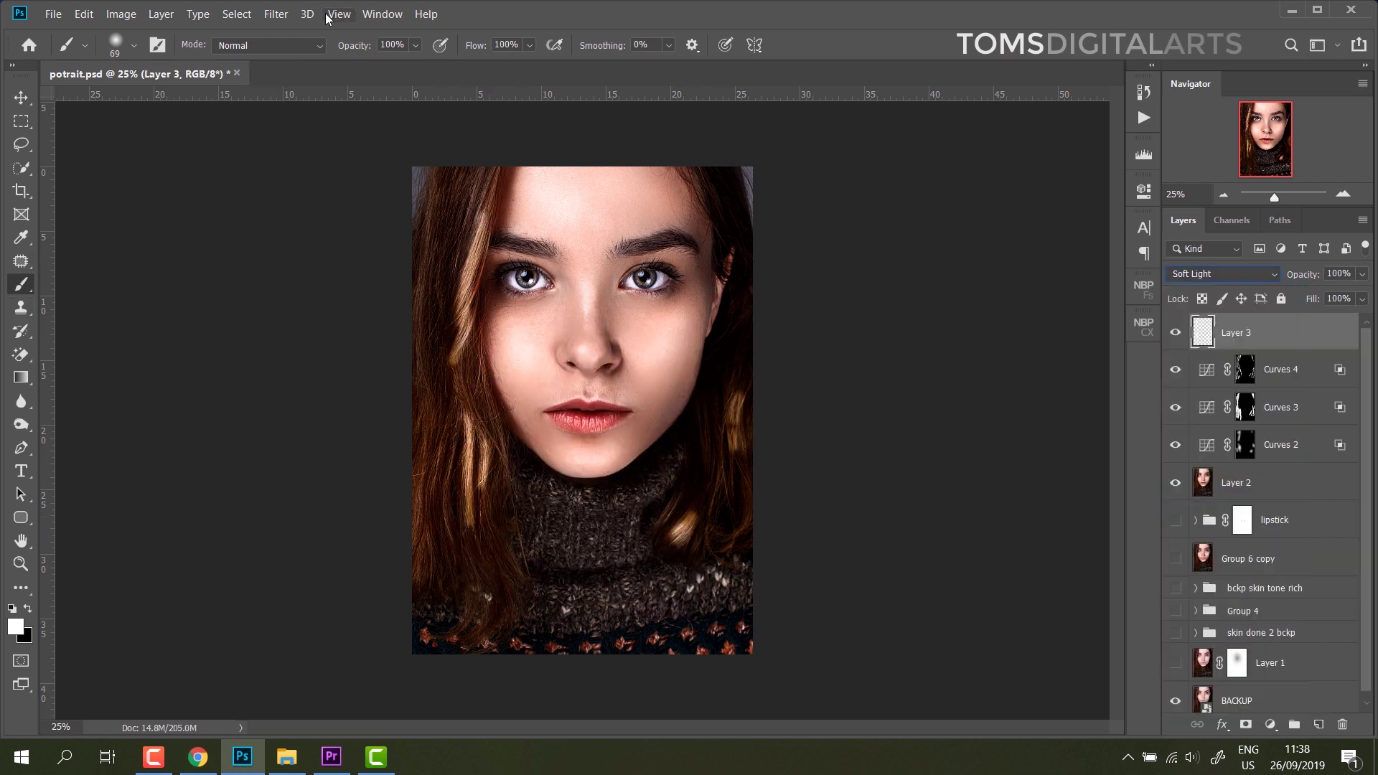
left_click(276, 14)
left_click(531, 271)
left_click_drag(1082, 469, 1041, 465)
key("Return")
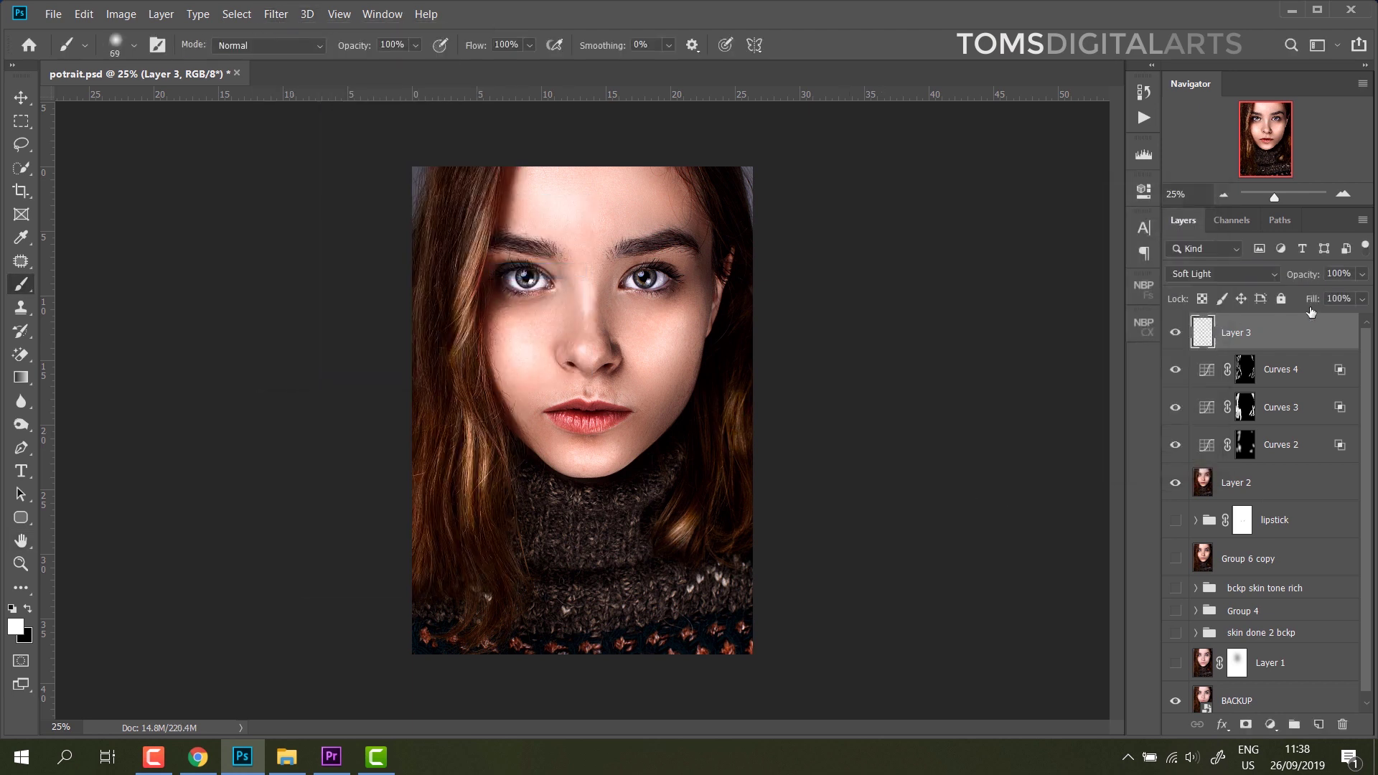
- Lower Layer 3 fill to 41%, trying Overlay before settling on Soft Light
left_click_drag(1329, 315, 1312, 319)
left_click(1223, 273)
left_click(1191, 472)
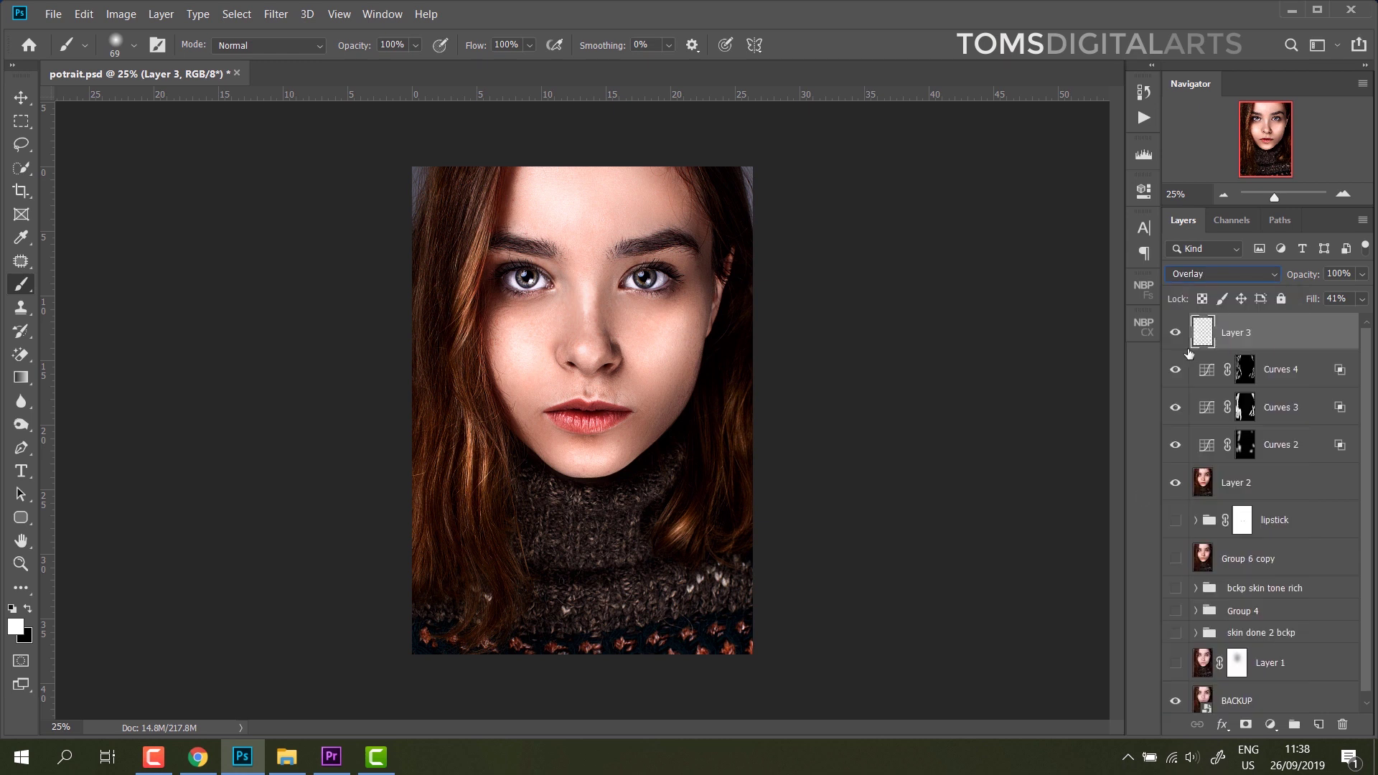
left_click(1274, 276)
left_click(1194, 487)
- Switch to the Eraser, then group Layer 3 with the Curves layers
right_click(21, 354)
left_click(79, 354)
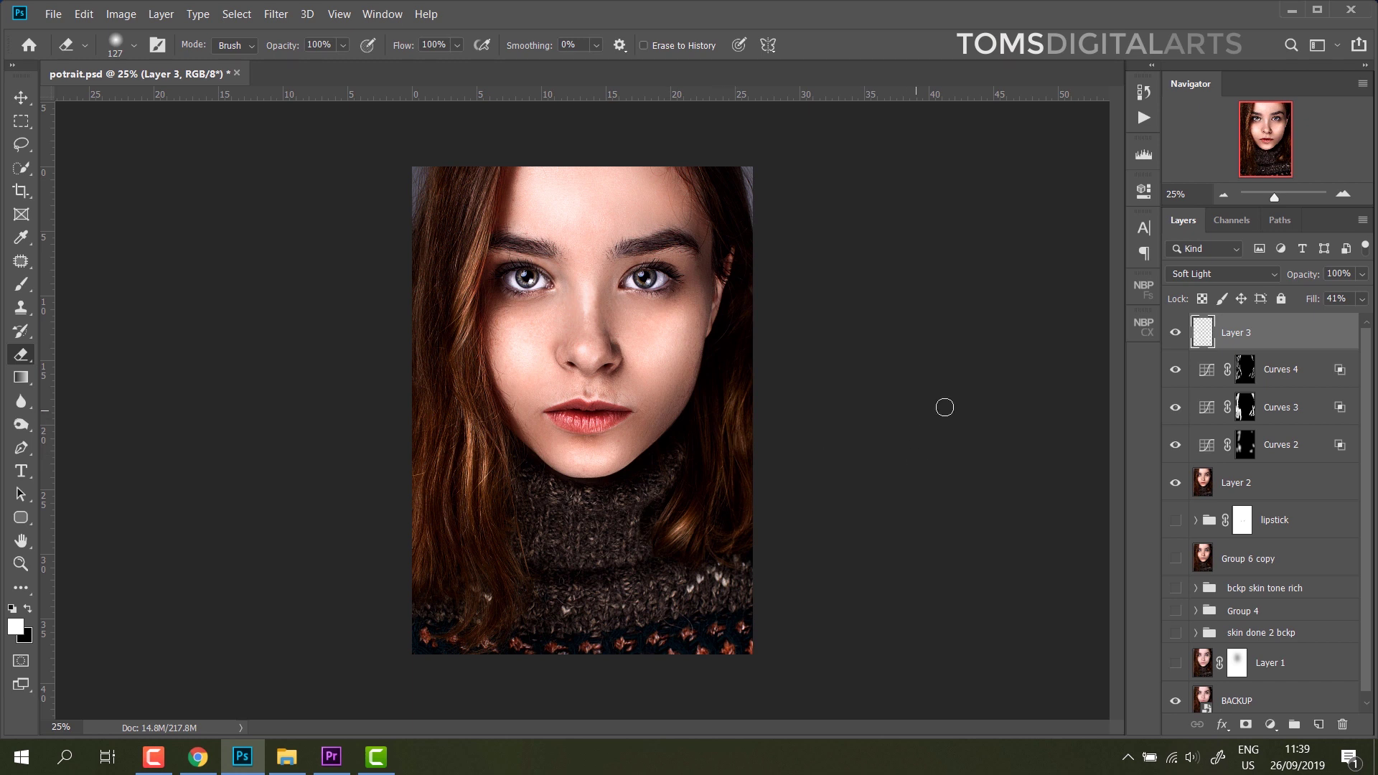
left_click(1284, 452, "shift")
key("ctrl+g")
- Name the group 'hair' and toggle Layer 2 and the group to compare before and after
double_click(1240, 324)
type("ha")
key("Return")
left_click(1174, 355)
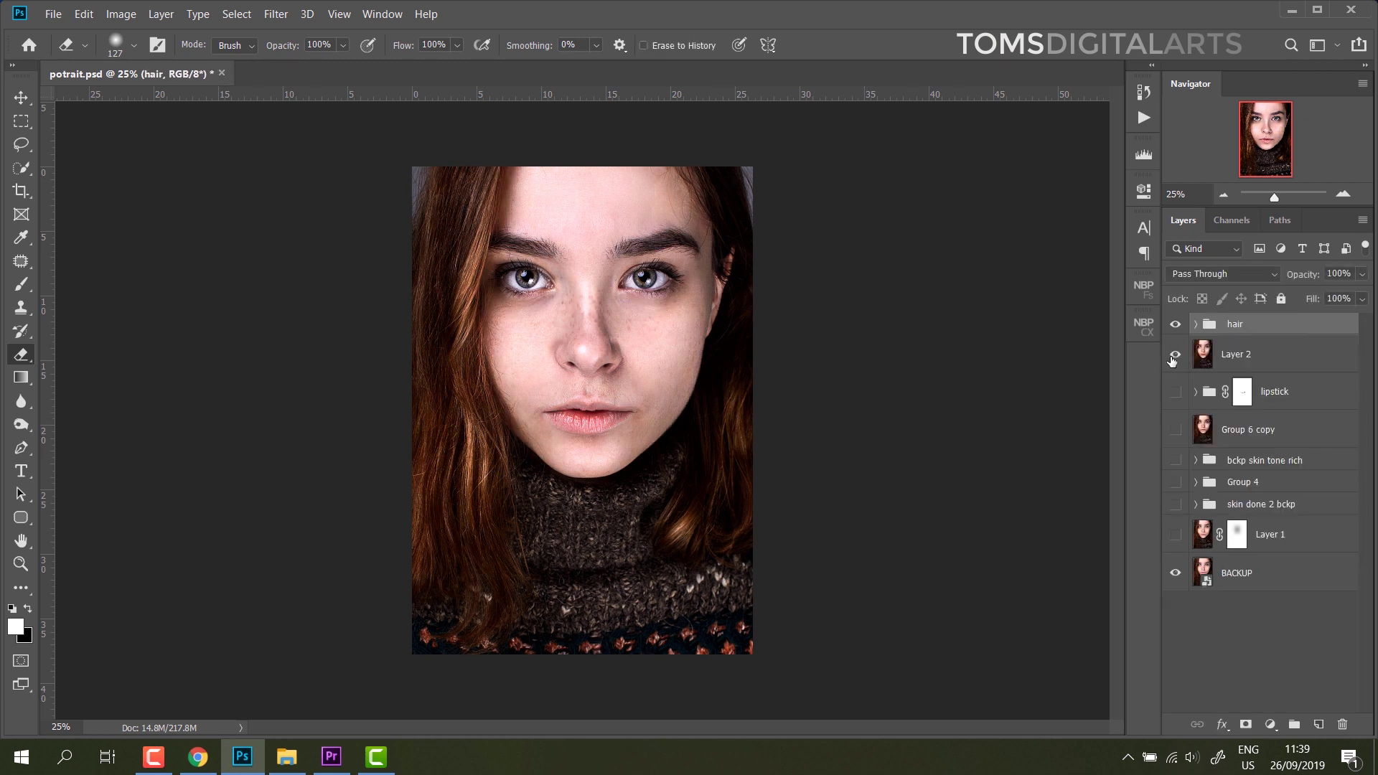
left_click(1174, 356)
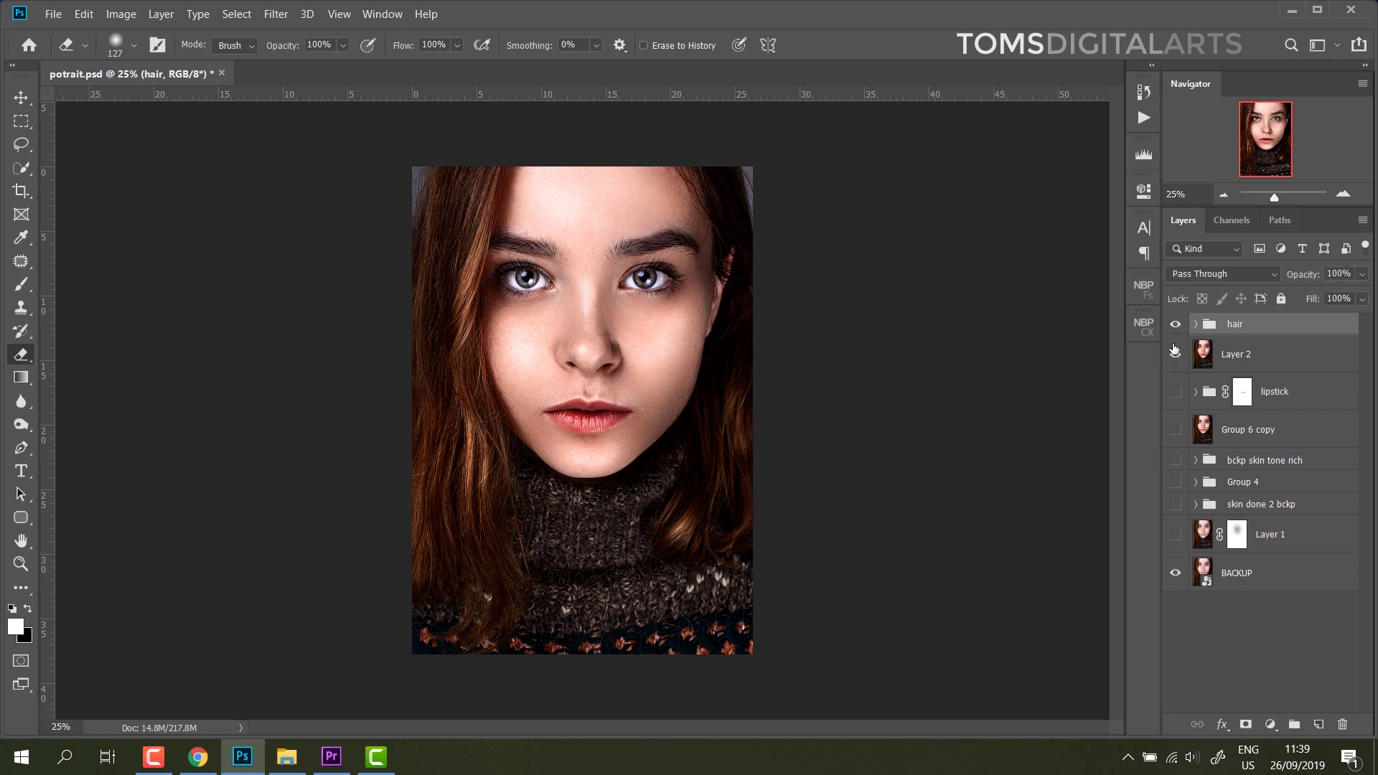
left_click(1175, 354)
left_click(1174, 355)
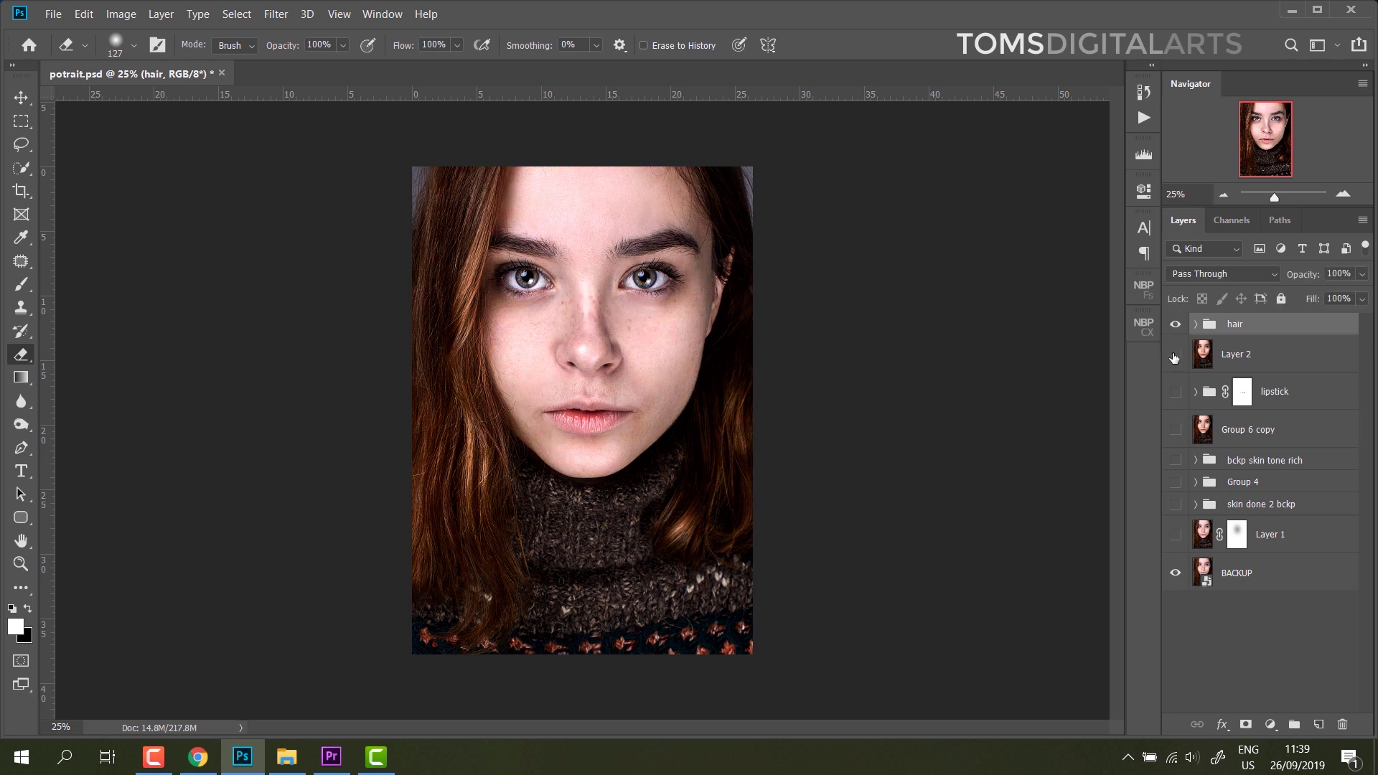
left_click(1174, 356)
left_click(1174, 330)
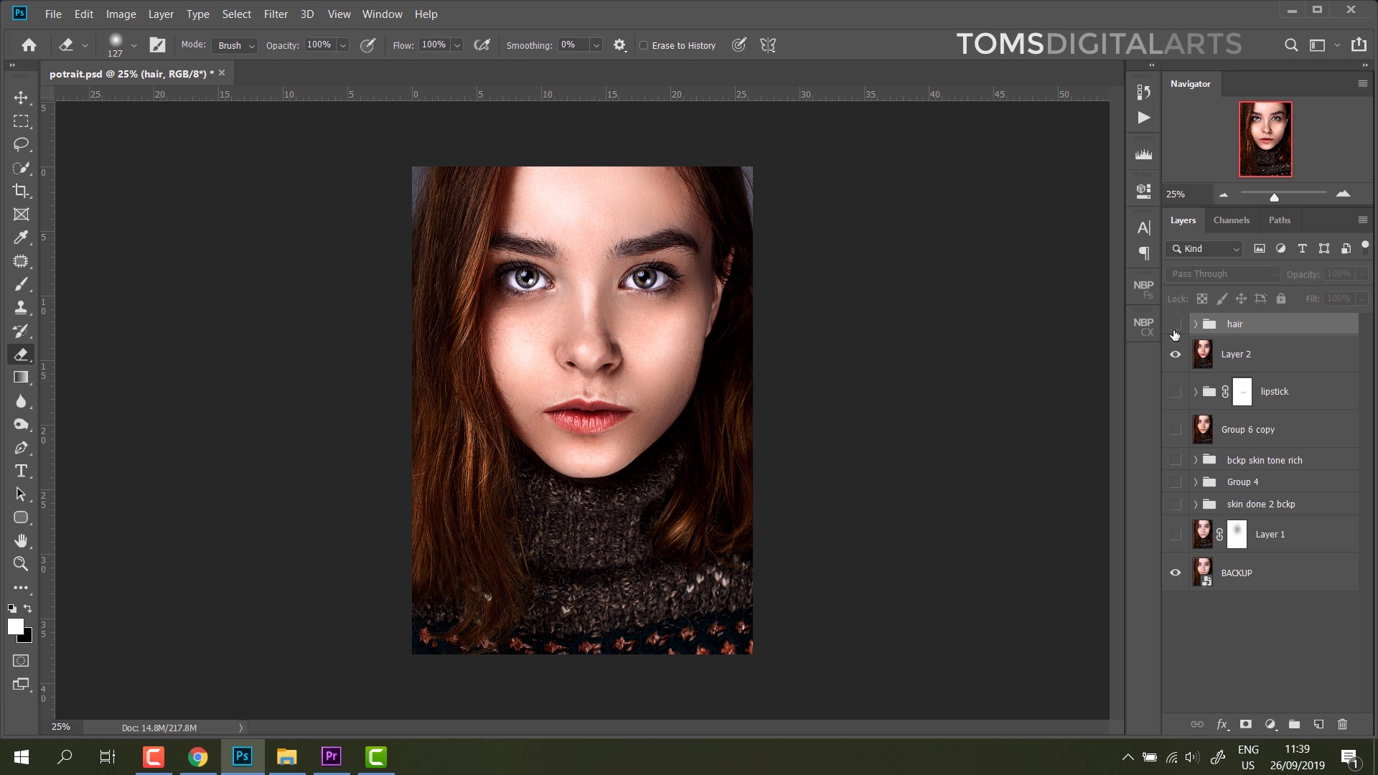
- Stamp Layer 2 and the hair group into a new merged layer named 'finishing'
left_click(1297, 365, "shift")
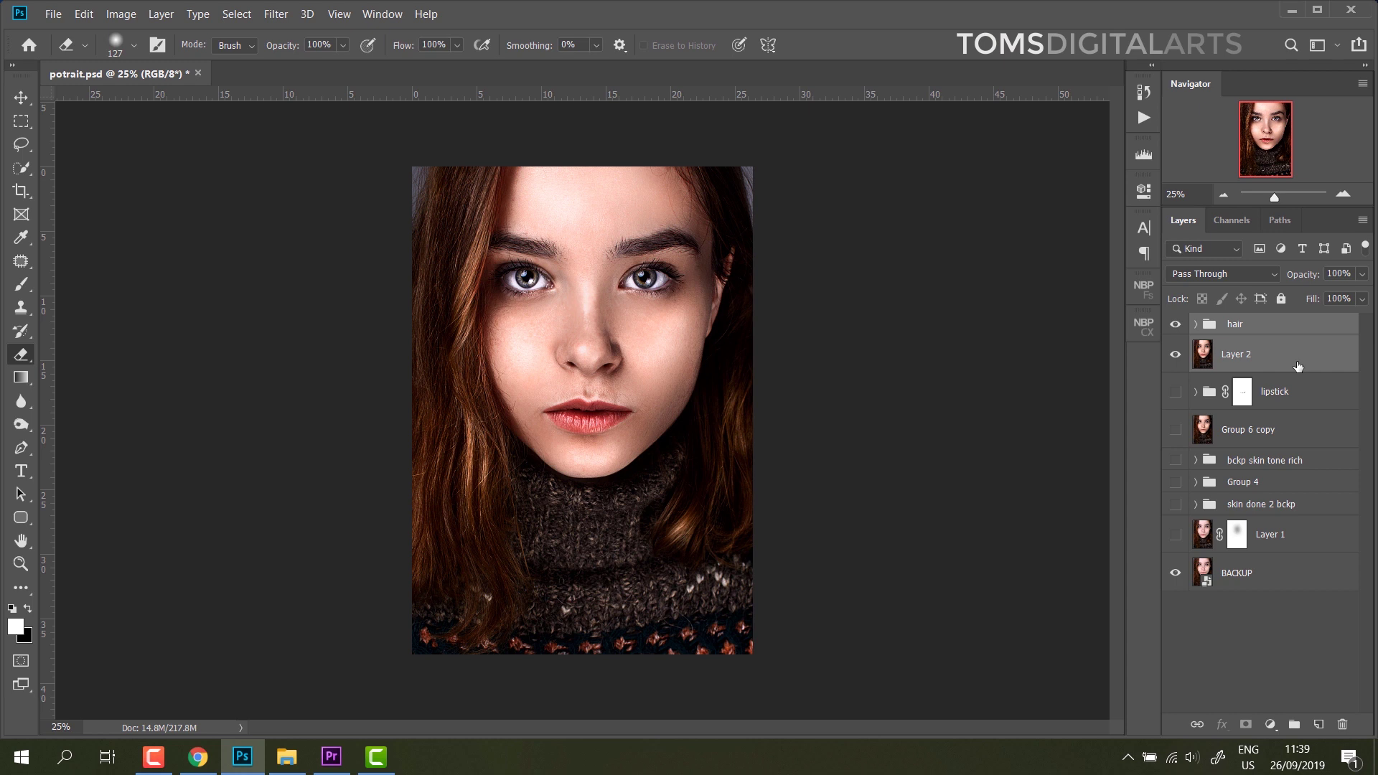
key("ctrl+alt+e")
left_click(1174, 392)
left_click(1175, 362)
double_click(1247, 332)
type("finishing")
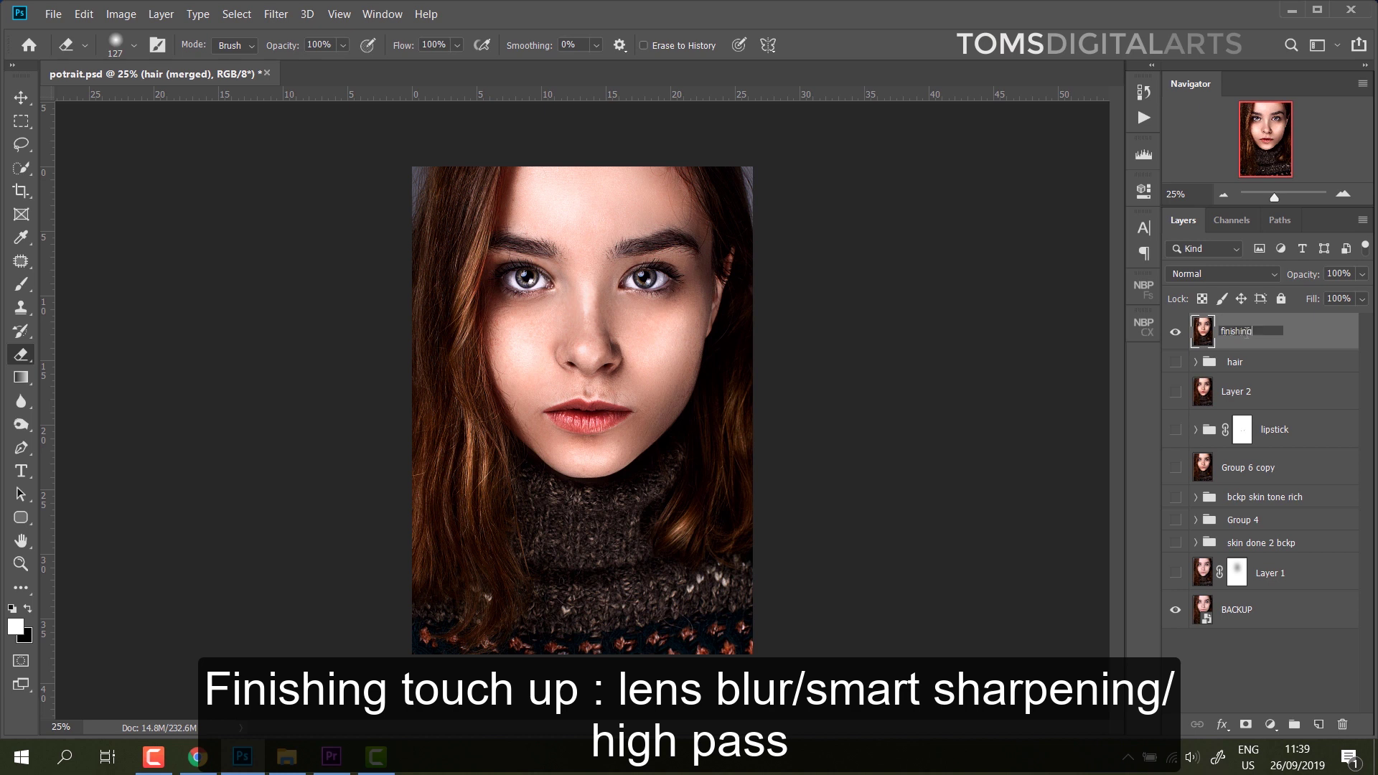
key("Return")
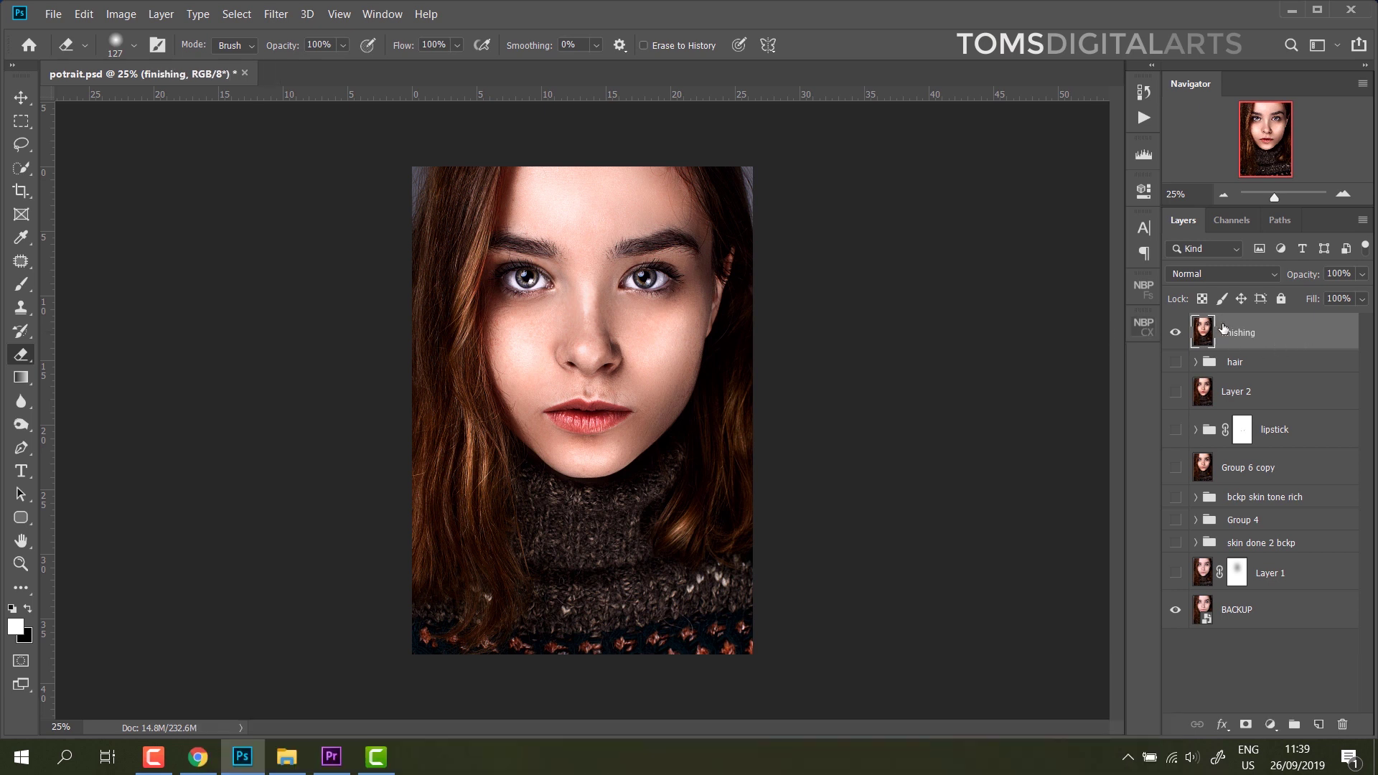
- Duplicate 'finishing' and apply Lens Blur with radius 23 and noise amount 3 to the copy
key("ctrl+j")
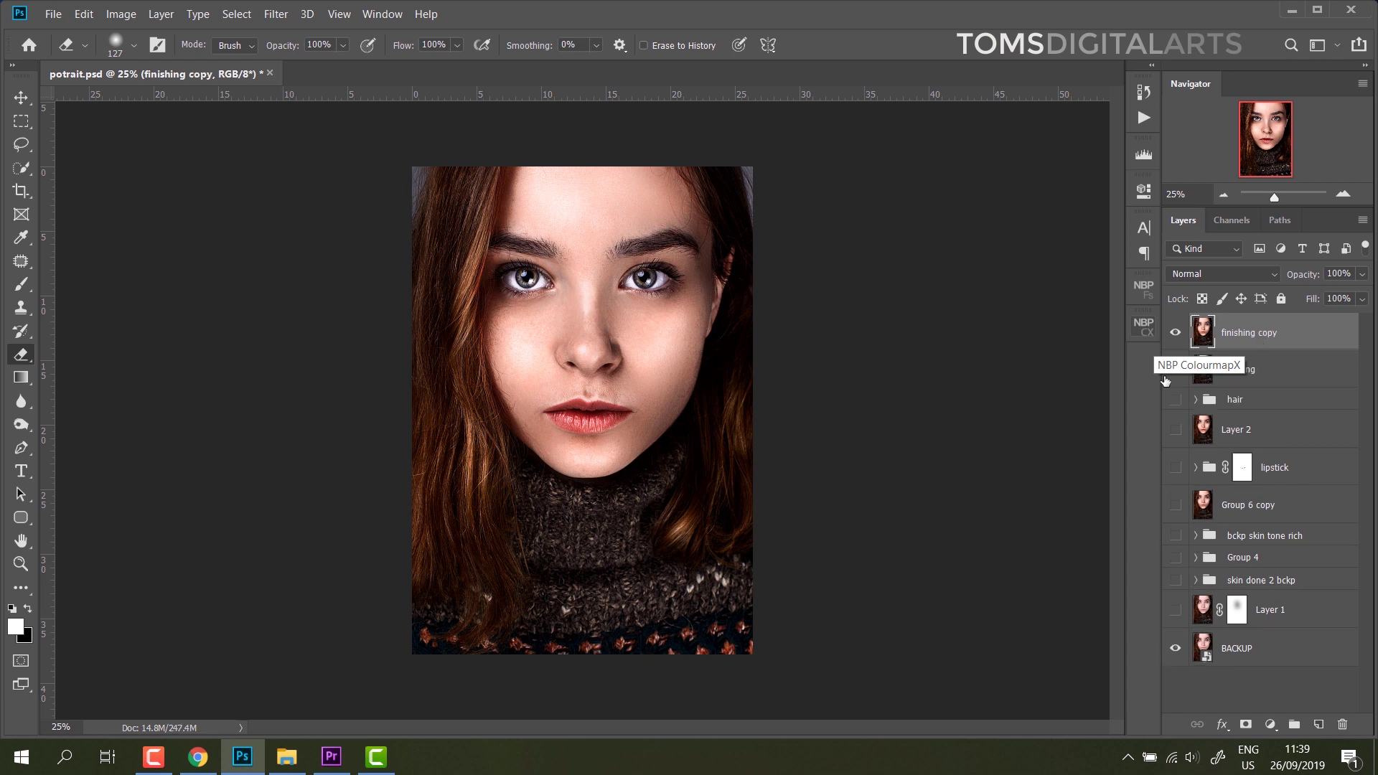
left_click(272, 16)
mouse_move(323, 204)
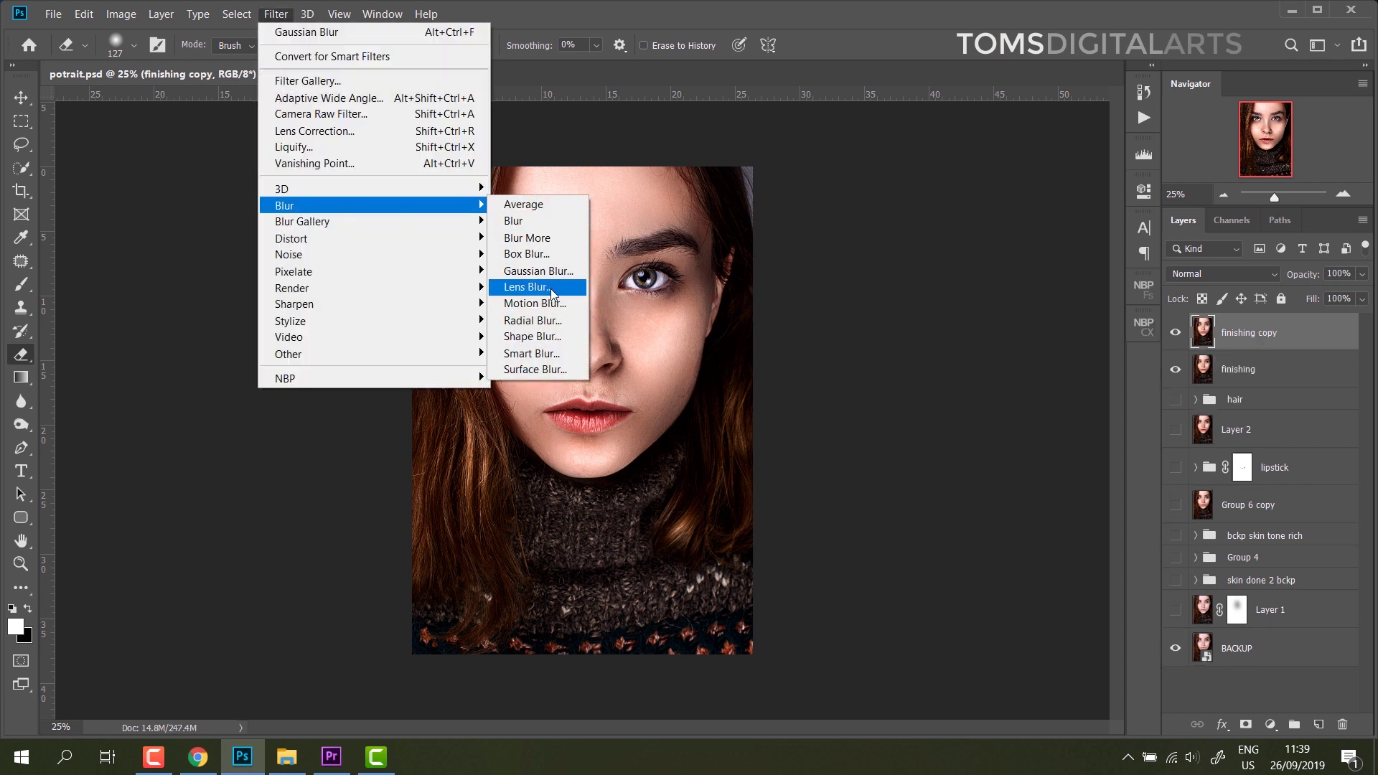
left_click(550, 289)
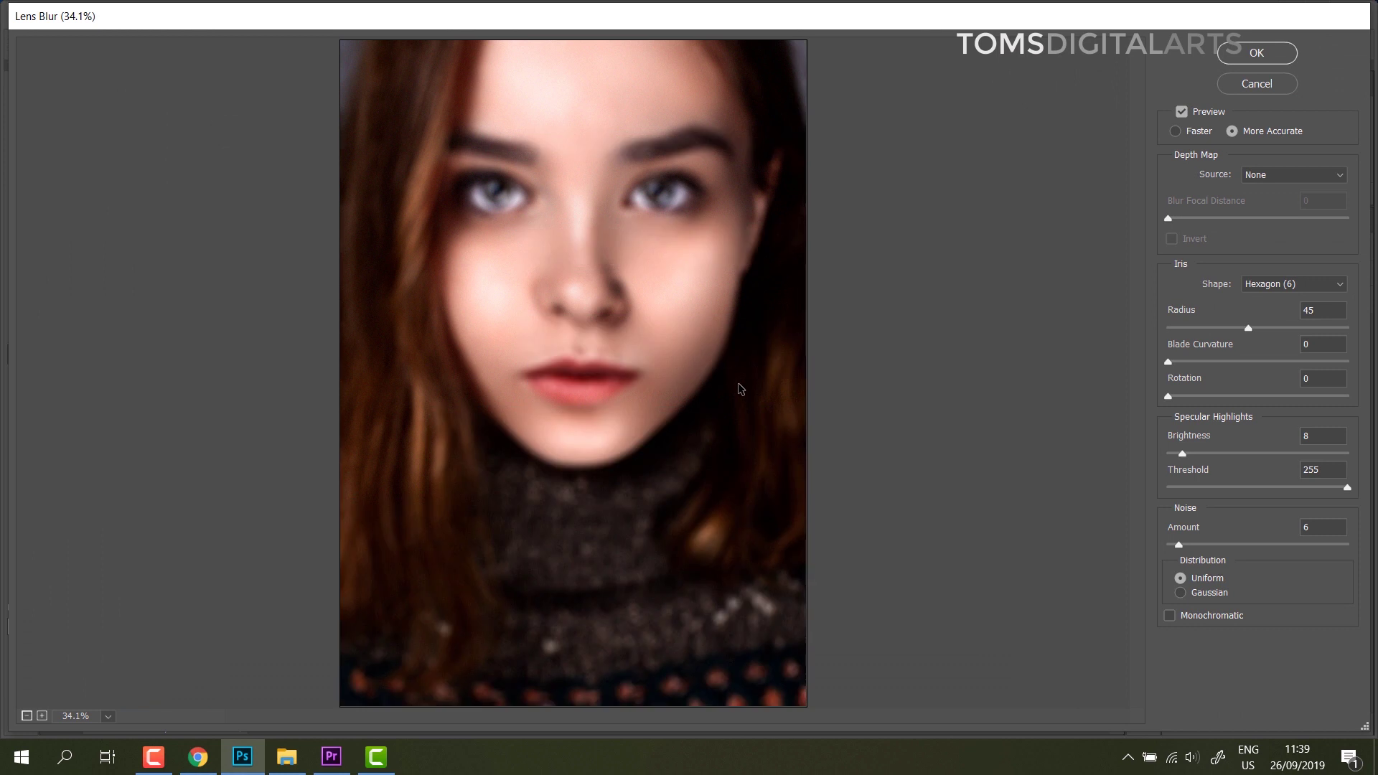
left_click_drag(1248, 328, 1183, 329)
mouse_move(1183, 328)
left_mouse_down()
mouse_move(1225, 329)
mouse_move(1211, 329)
left_mouse_up()
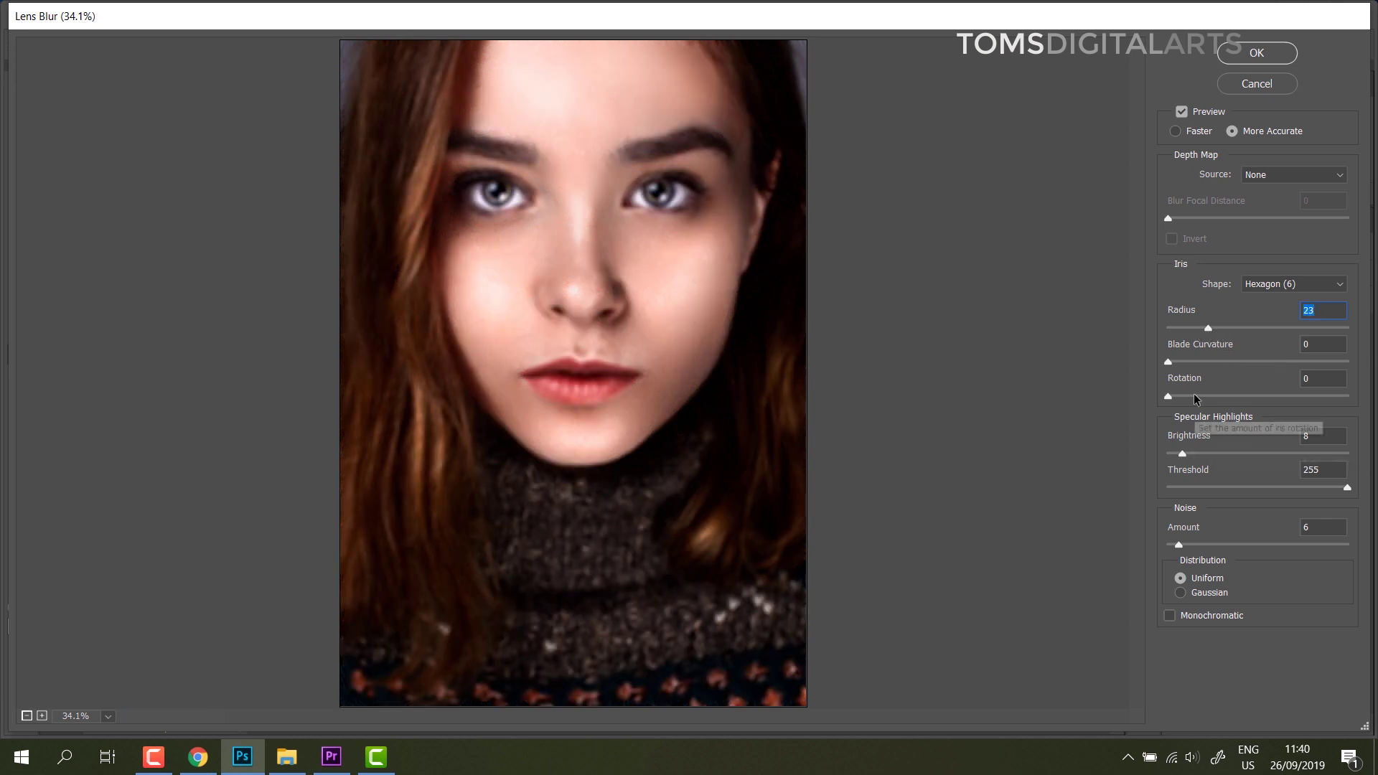
left_click(1179, 545)
type("3")
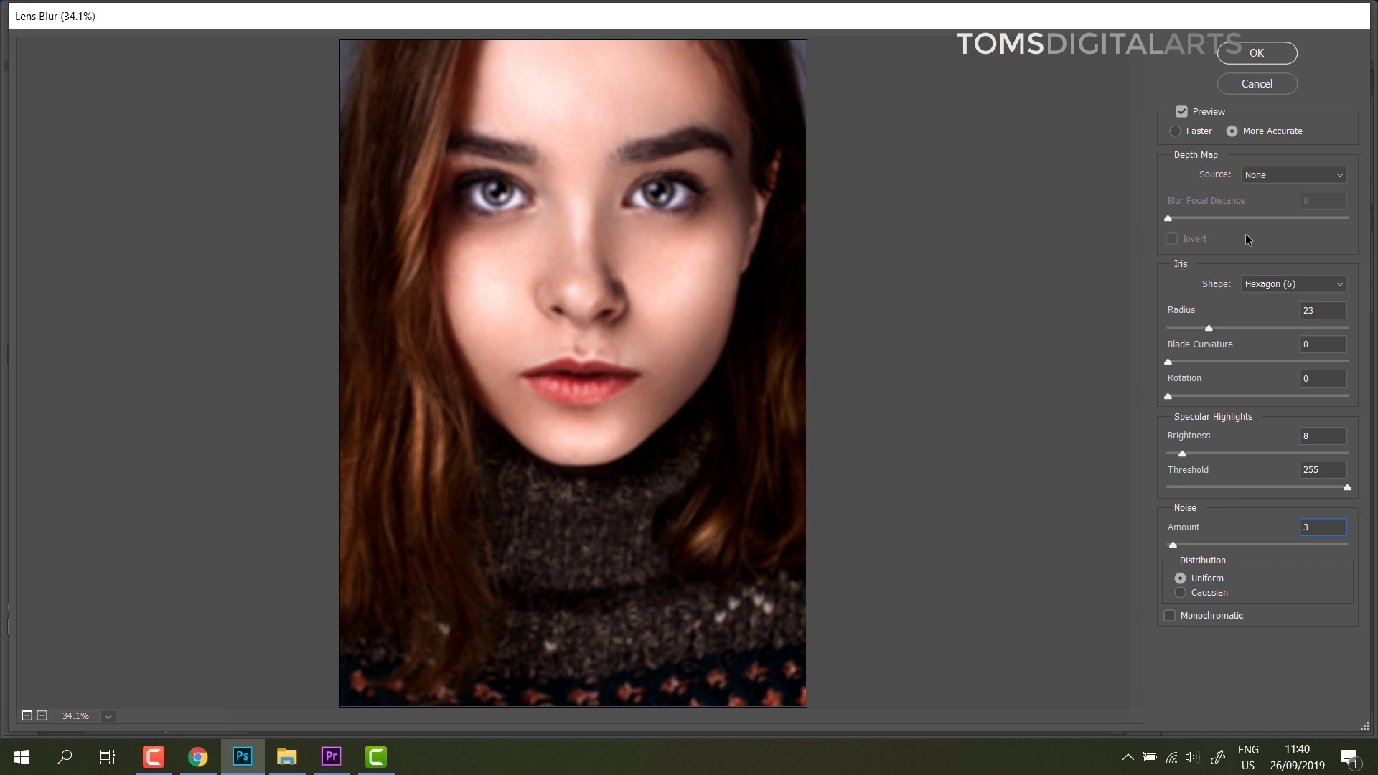
left_click(1254, 57)
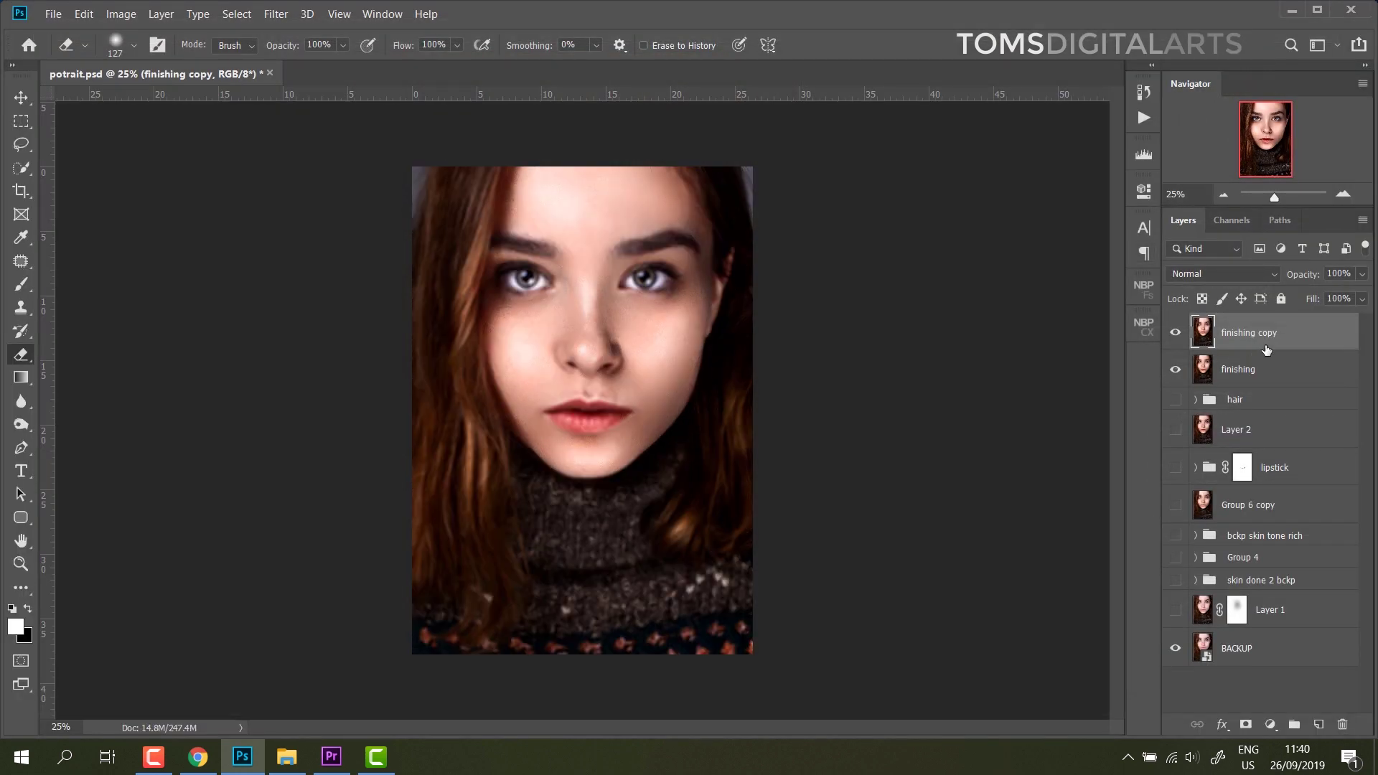
- Add a layer mask to 'finishing copy' and set up a large hard round brush
left_click(1253, 727)
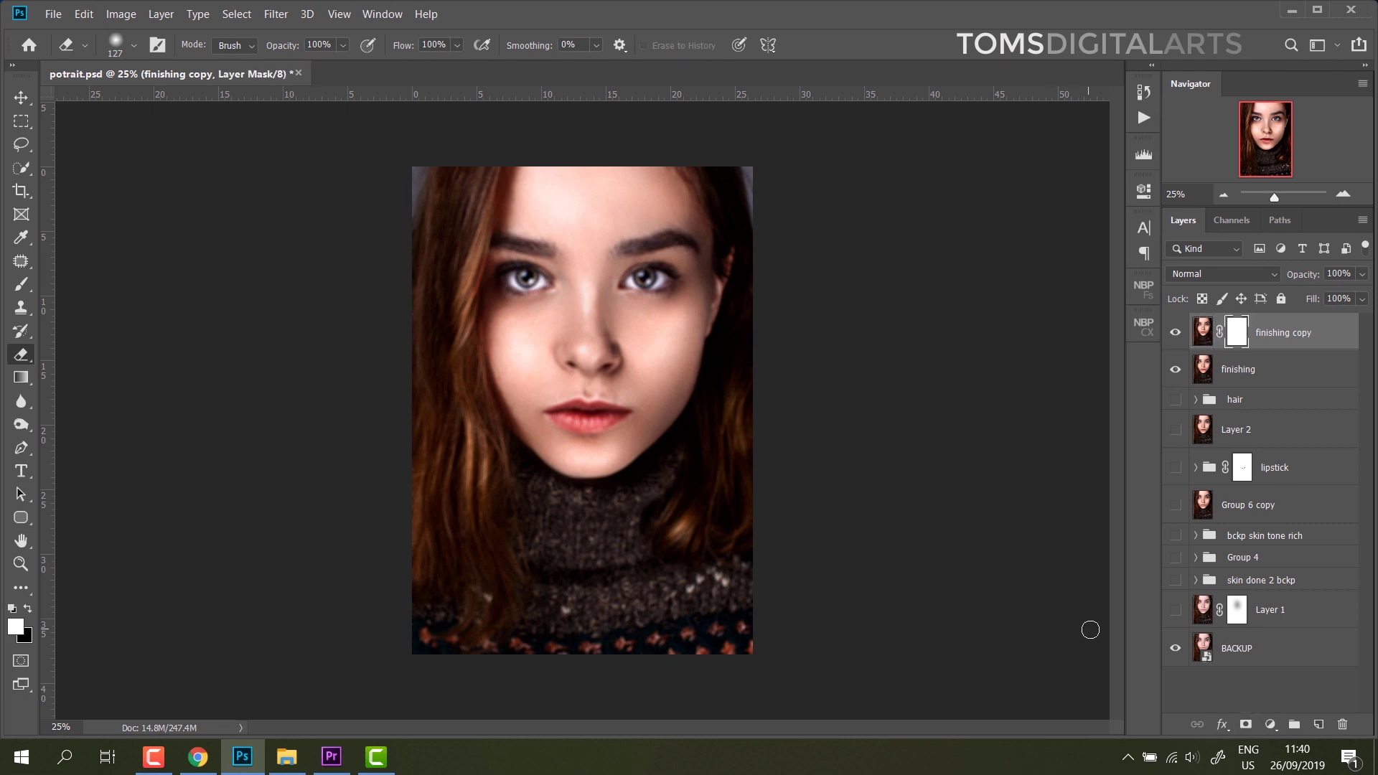
key("ctrl+z")
left_click(1245, 724, "alt")
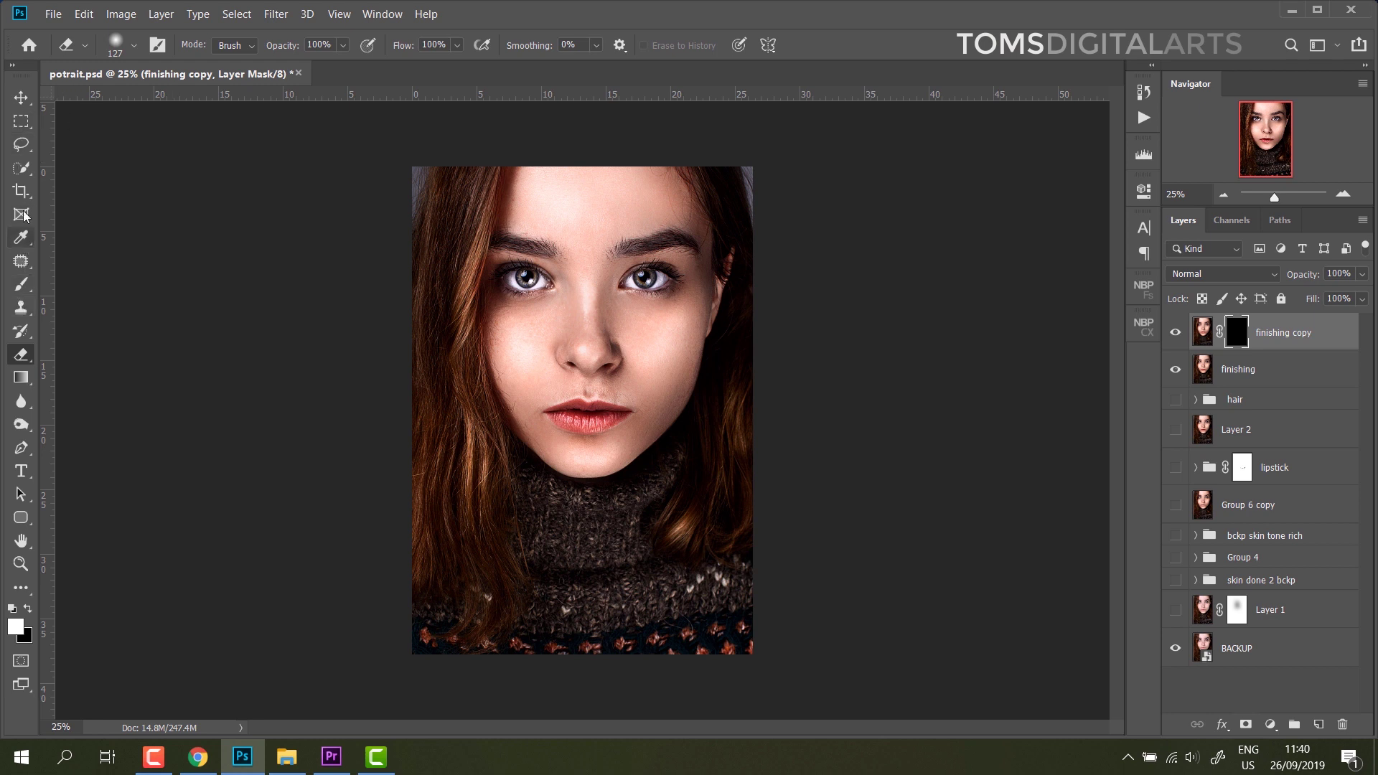
left_click(21, 285)
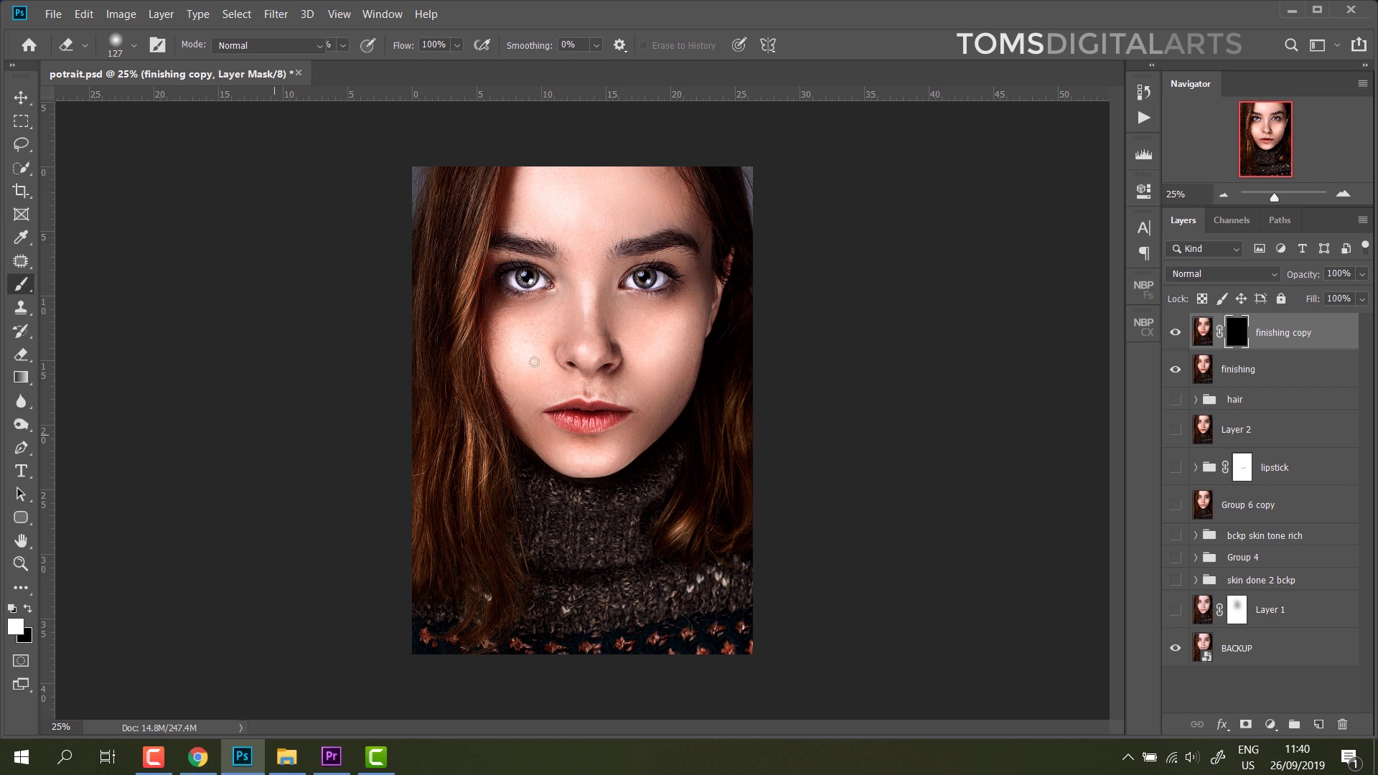
right_click(590, 289)
left_click(670, 411)
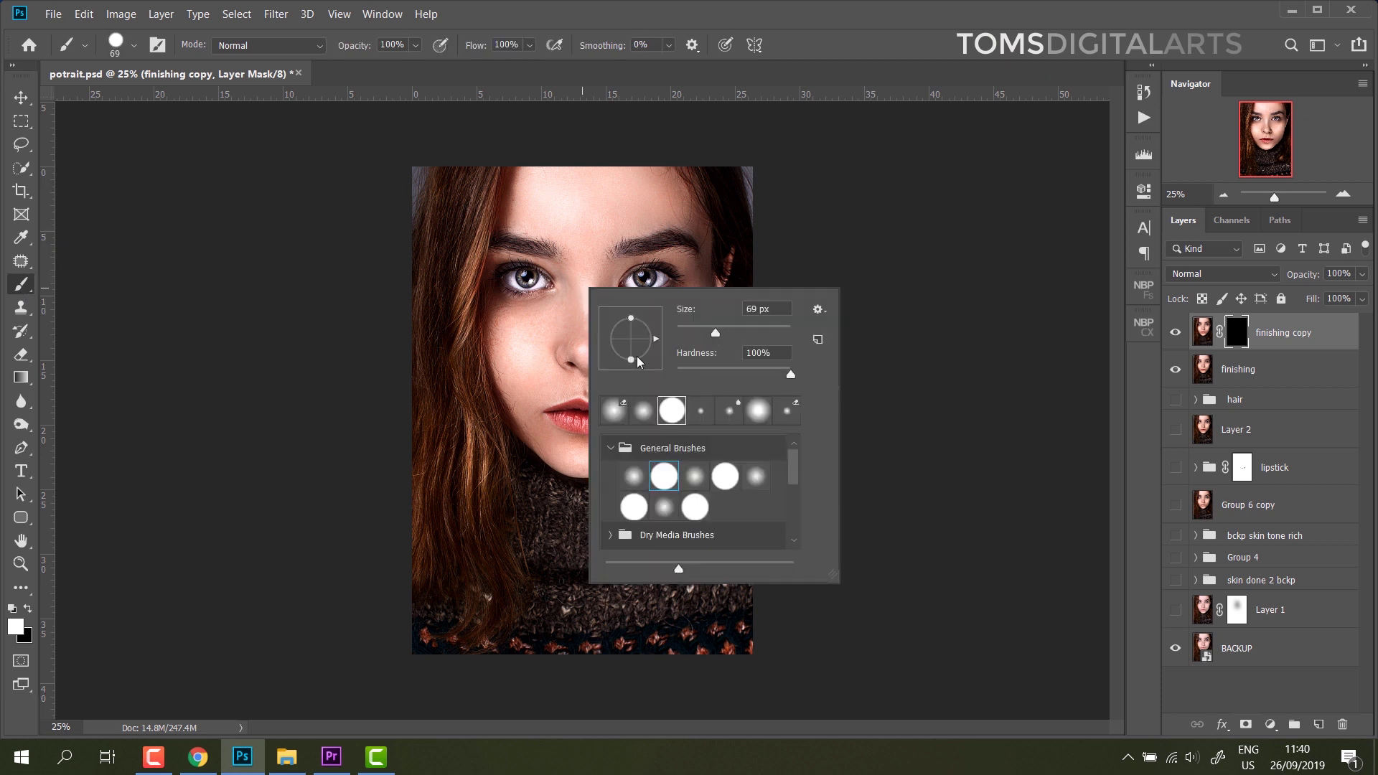
left_click_drag(715, 334, 765, 333)
left_click_drag(764, 332, 783, 332)
left_click_drag(786, 334, 779, 332)
- Enlarge the brush and paint a white circle over the face on the mask
type("wwee")
key("Return")
left_click(700, 313)
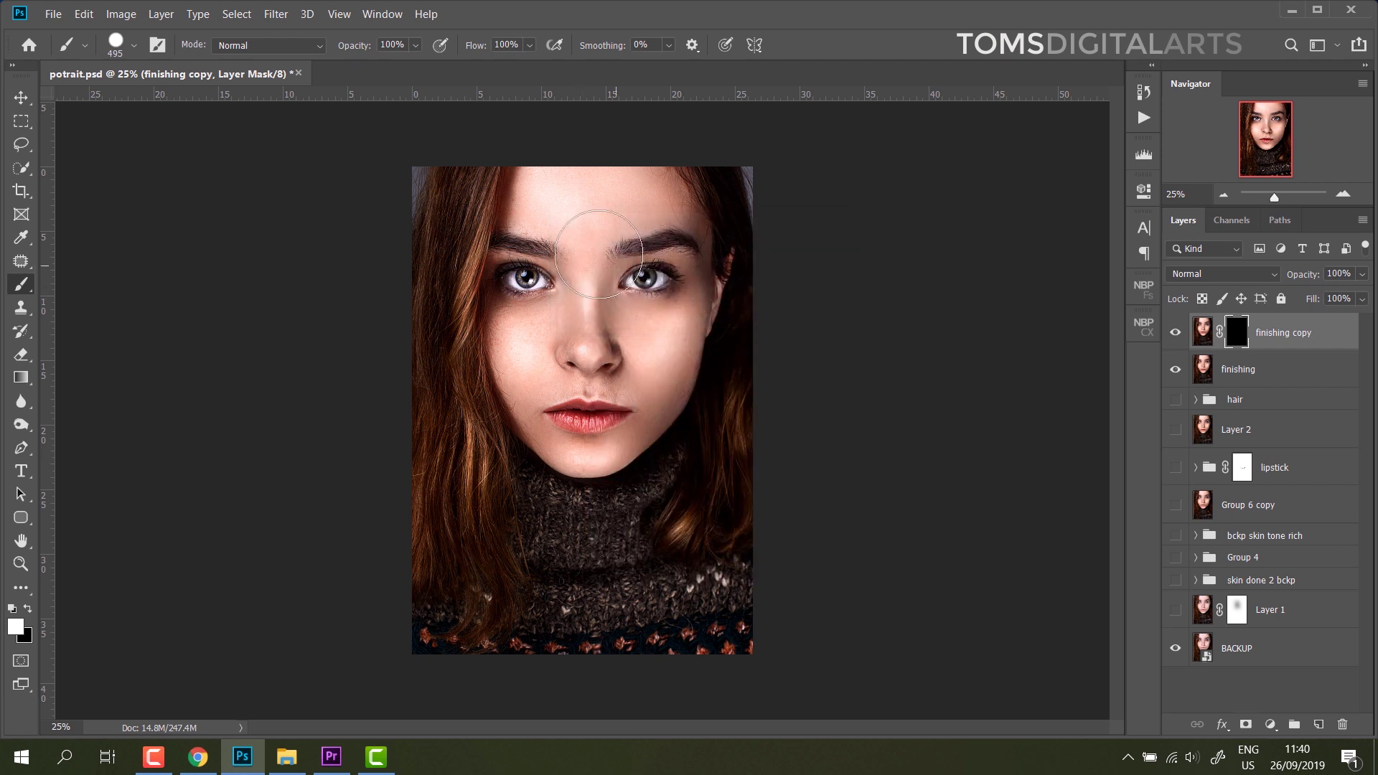
key("bracketright")
key("bracketright")
key("bracketright")
key("bracketright")
key("bracketright")
key("bracketright")
left_click(587, 359)
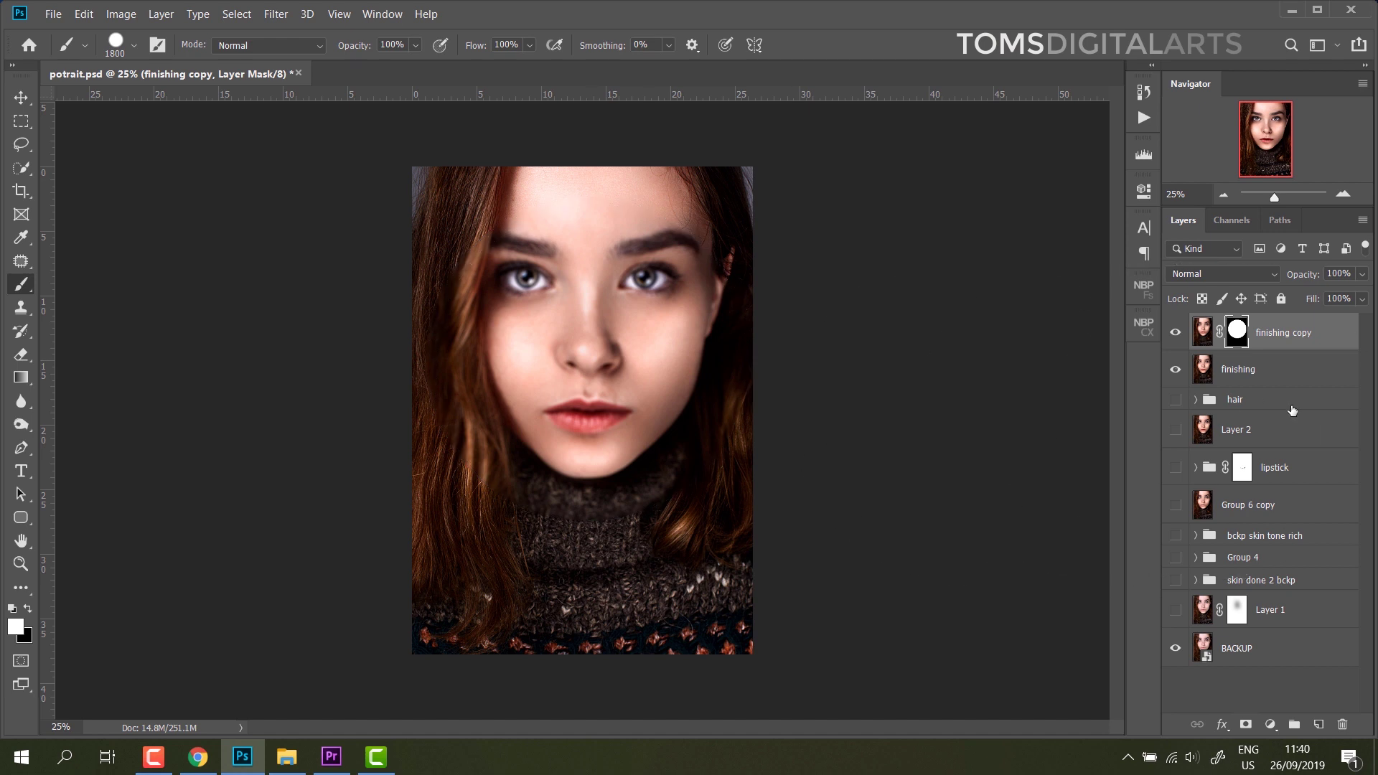
- Invert the mask so the face stays sharp and feather its edge to about 84.7 px
key("ctrl+i")
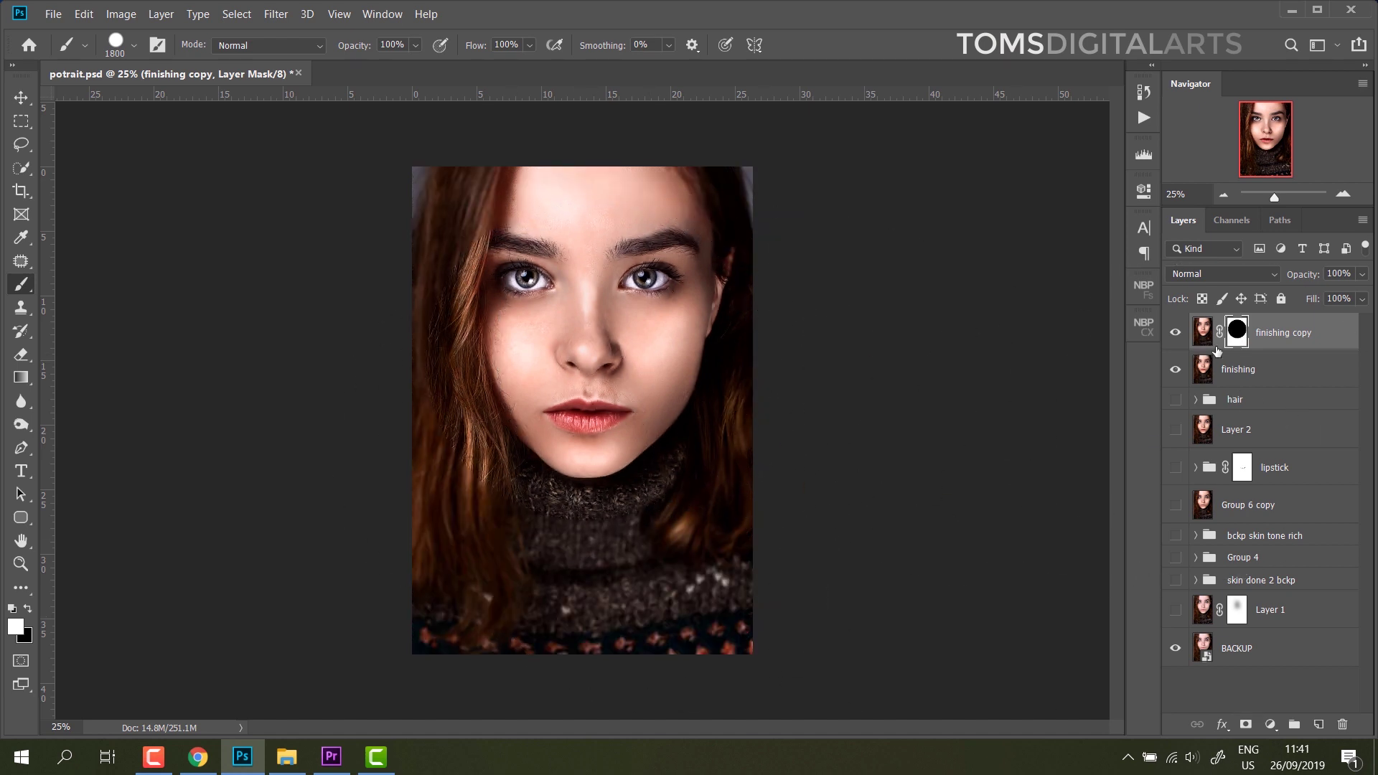
left_click(1143, 190)
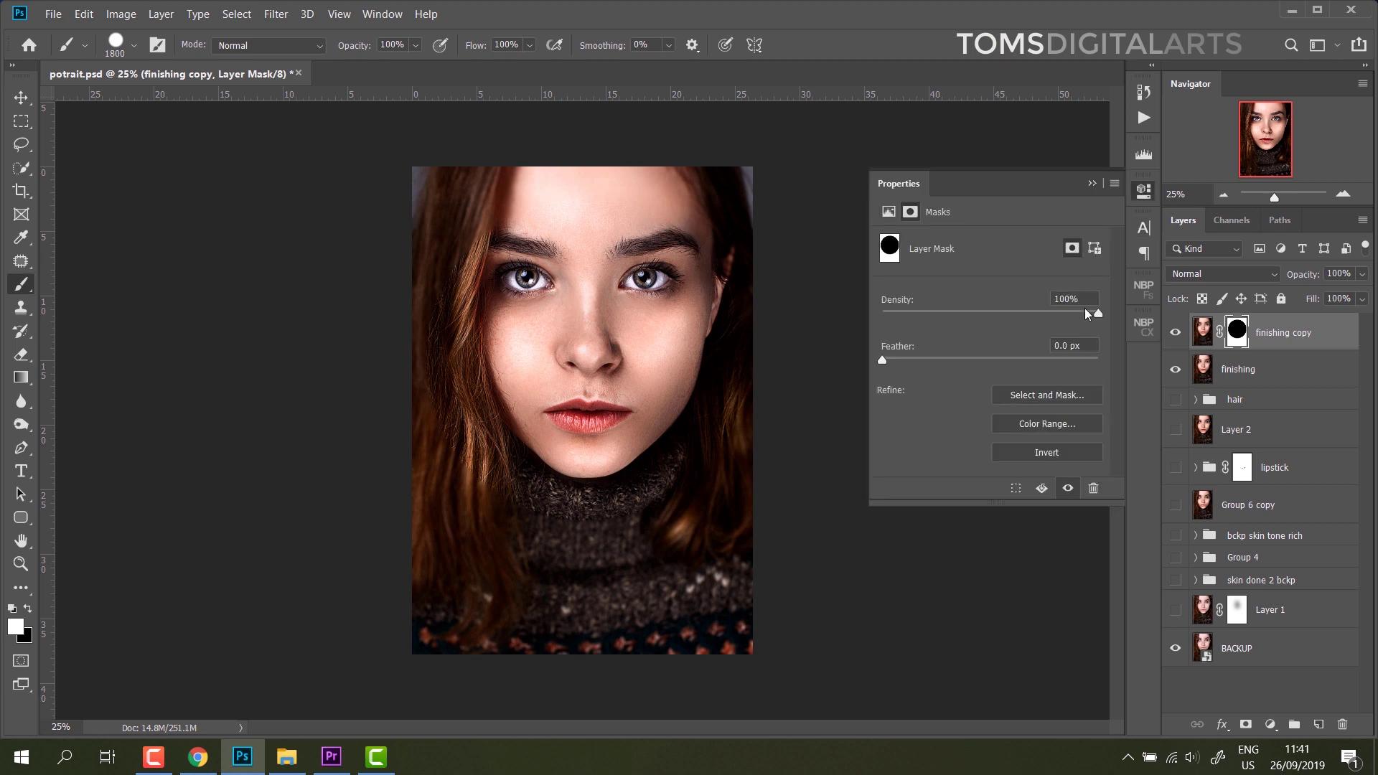
left_click_drag(882, 361, 920, 360)
left_click(1016, 361)
- Adjust the 'finishing copy' mask feather, settling on 222.2 px
left_click(1061, 359)
left_click(1083, 359)
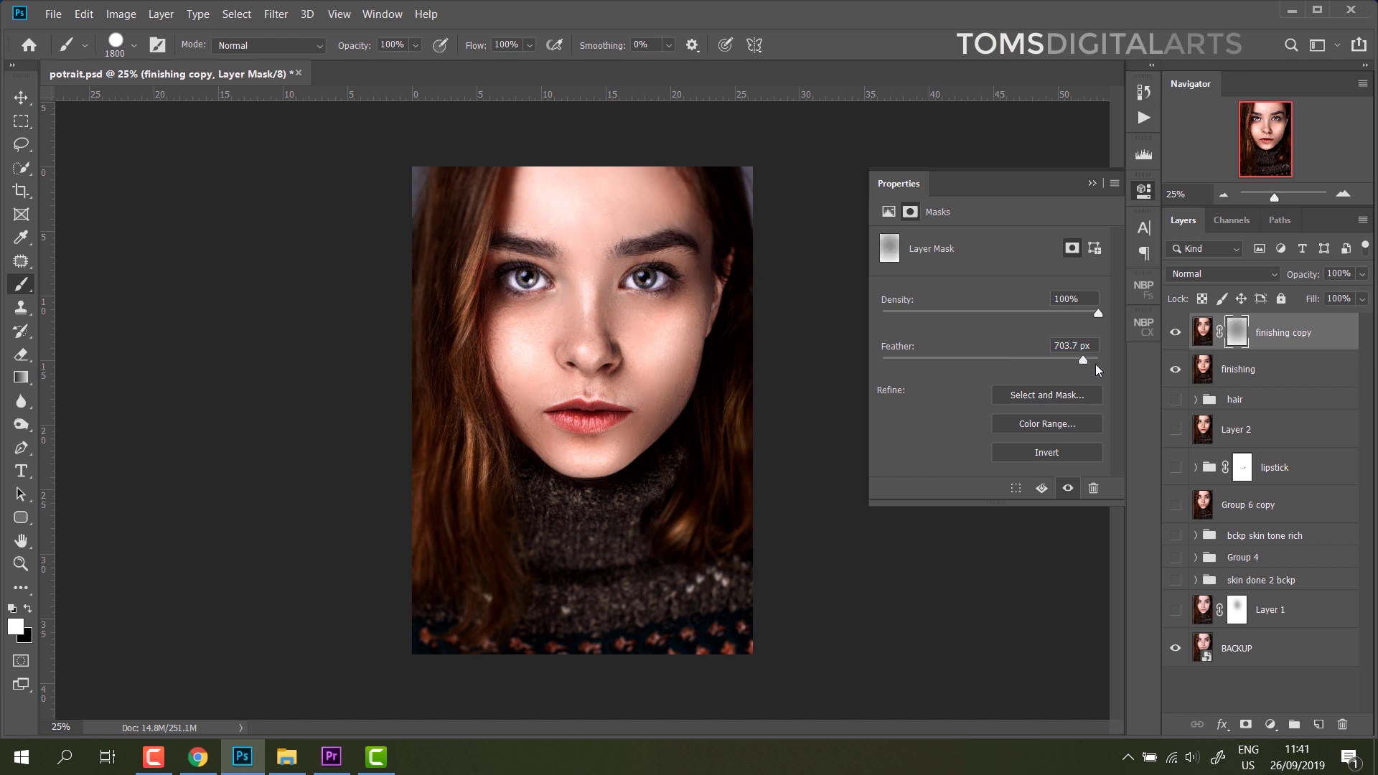
left_click_drag(1081, 361, 1075, 360)
left_click(1282, 340)
left_click(1234, 338)
left_click_drag(1076, 360, 1059, 360)
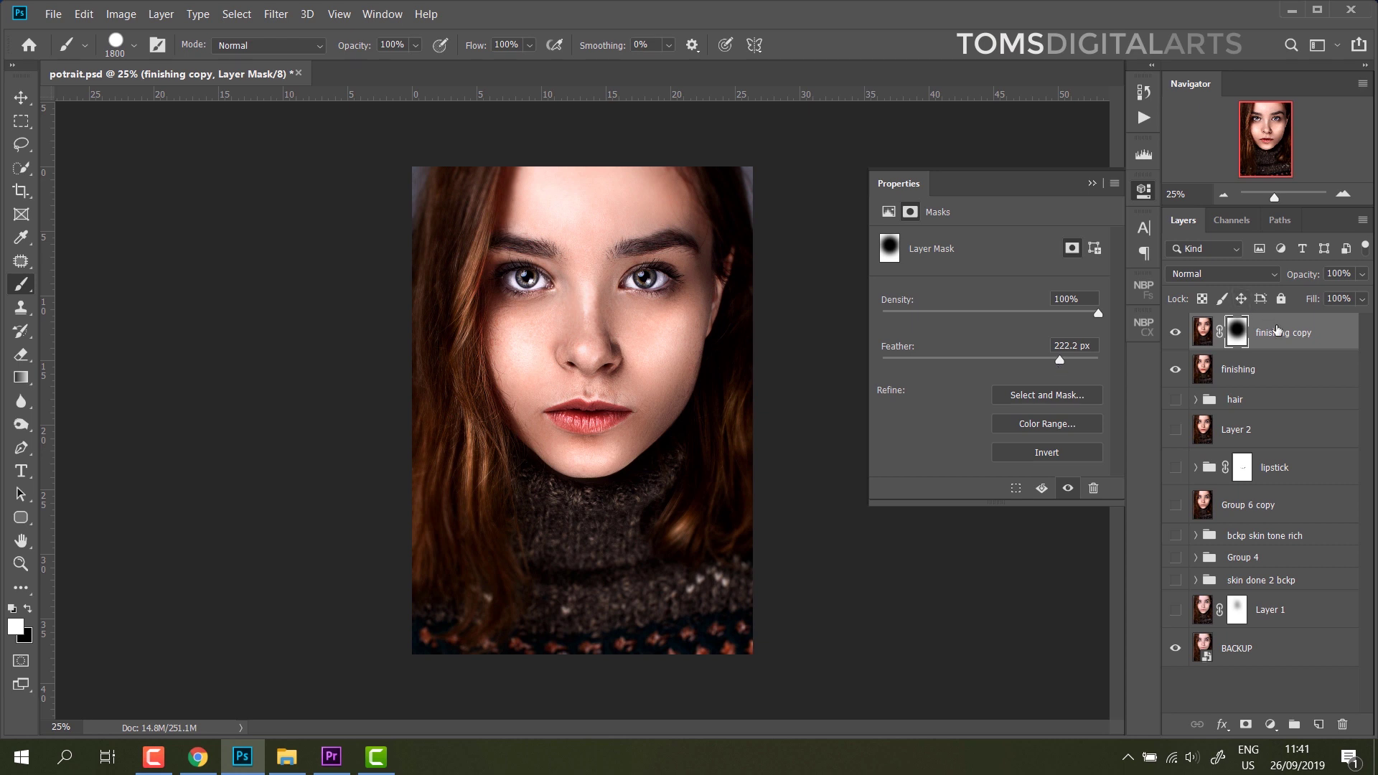
- Toggle 'finishing copy' visibility and view the mask alone to compare the effect
left_click(1175, 333)
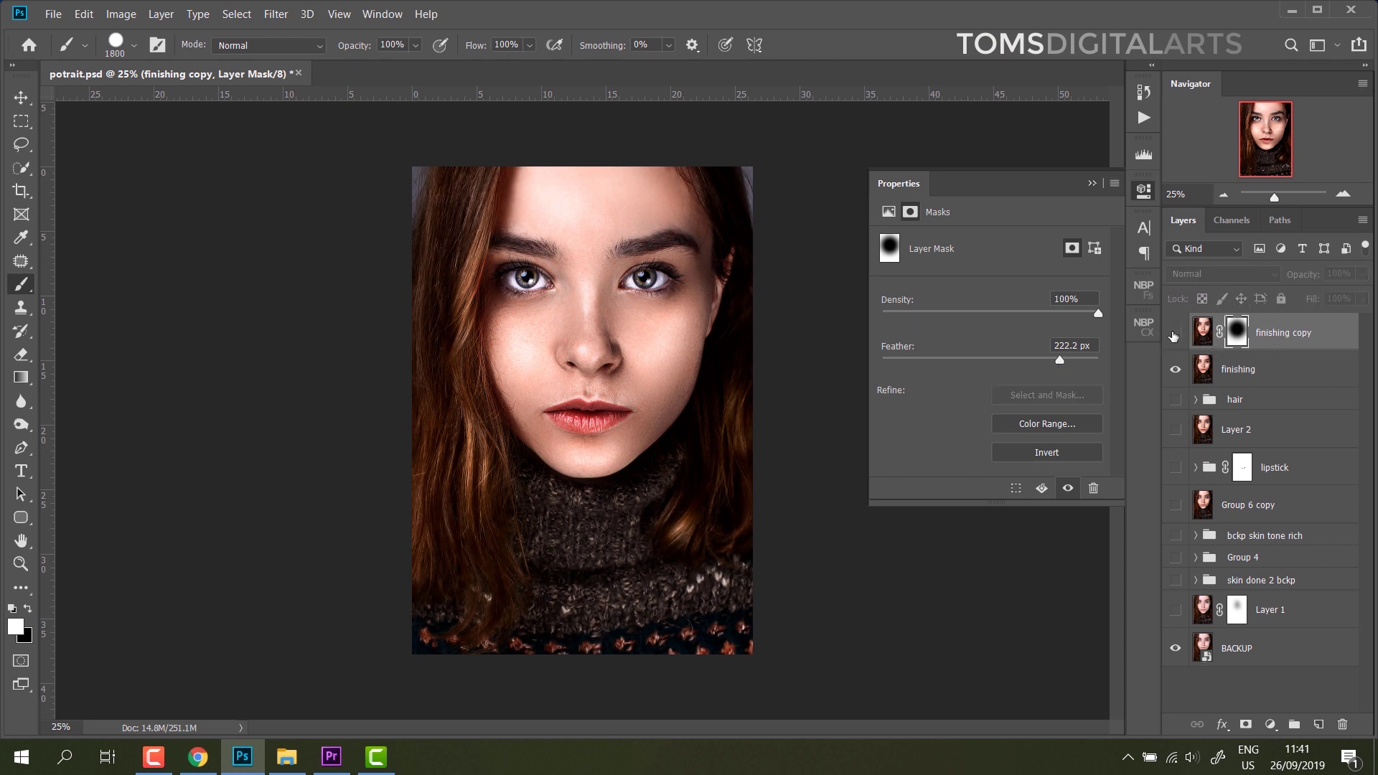
left_click(1174, 334)
left_click(1174, 334)
left_click(1174, 334)
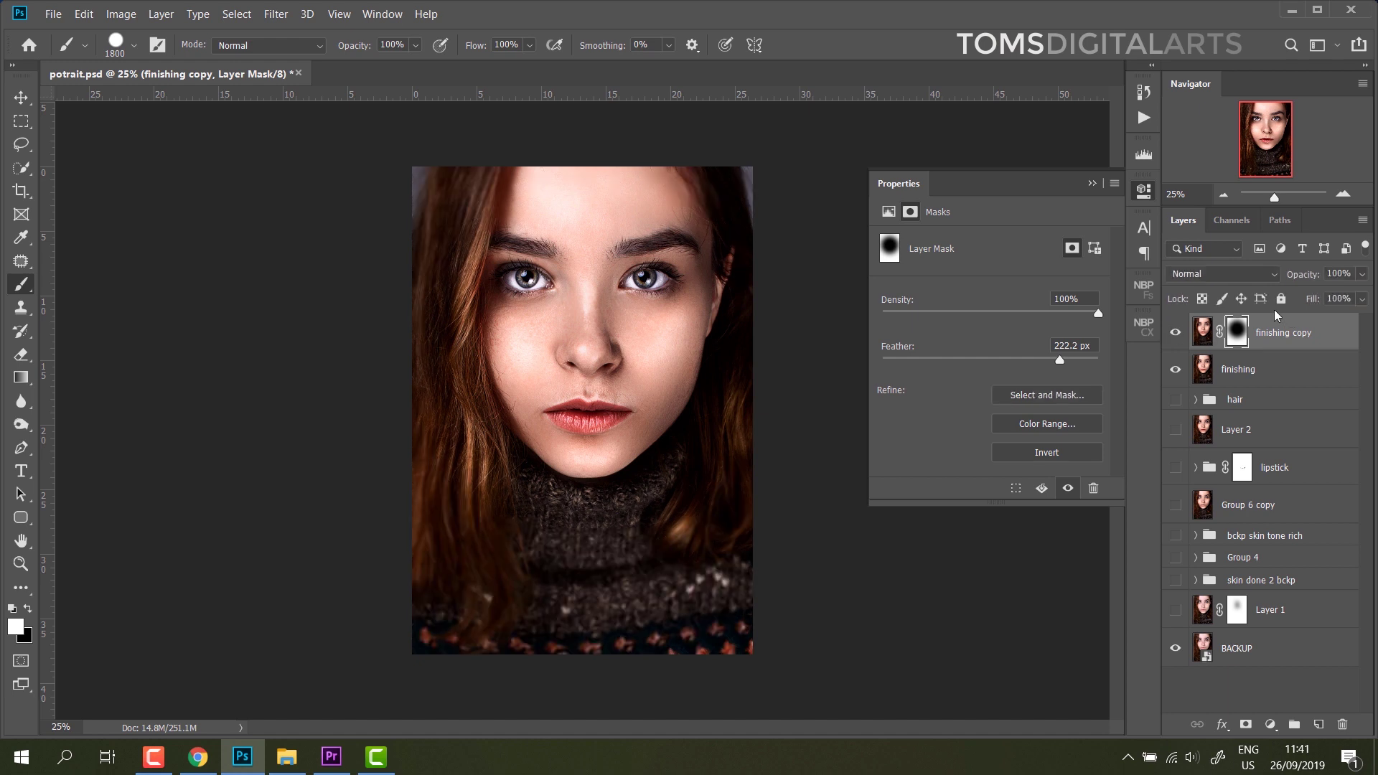
key("ctrl+t")
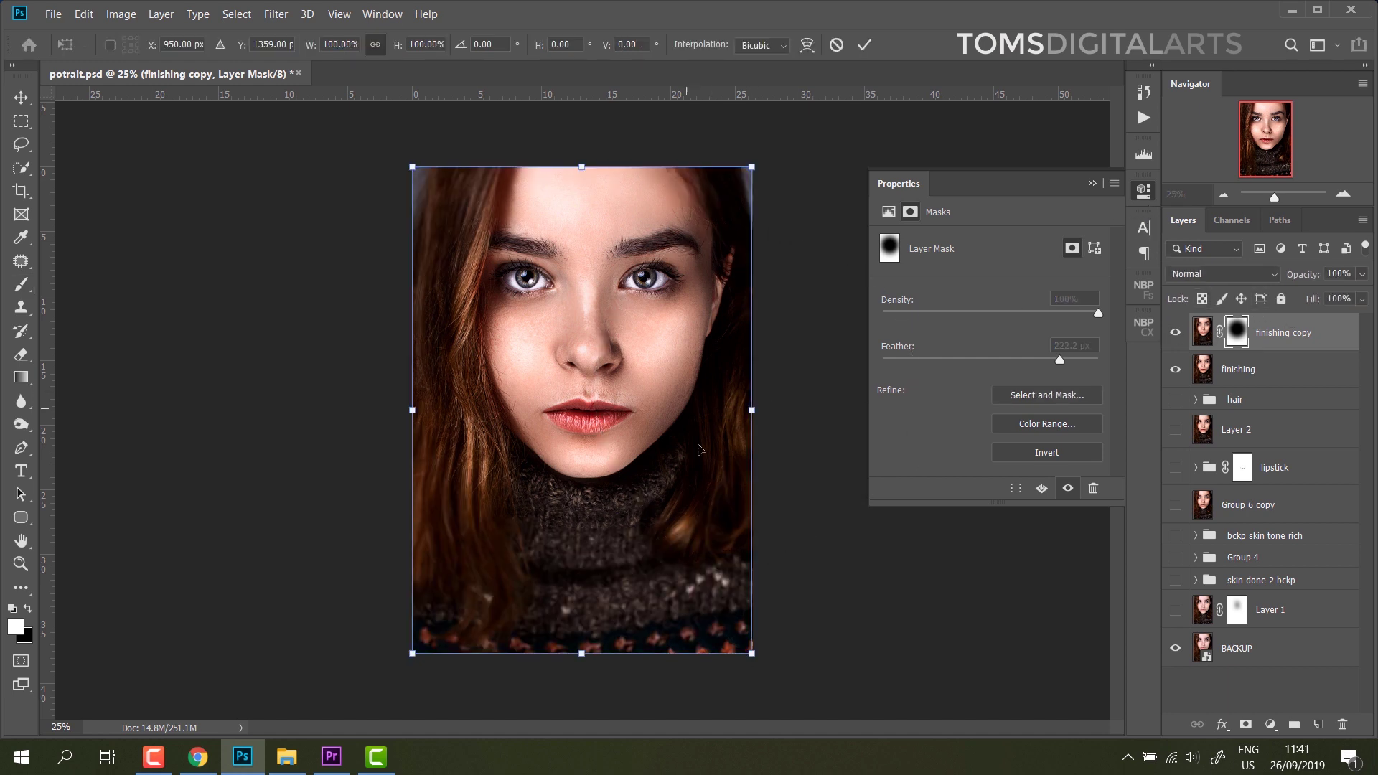
key("Escape")
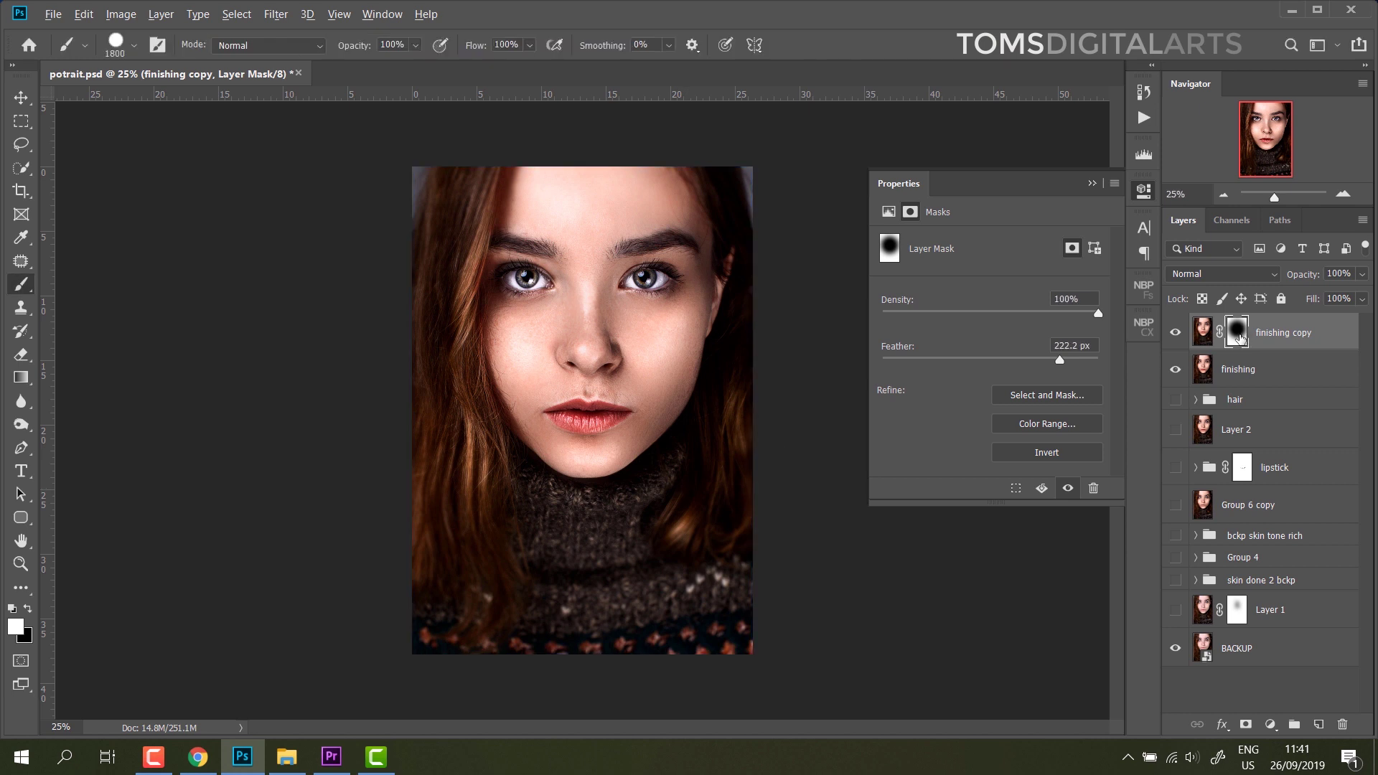
left_click(1240, 338, "alt")
left_click(1210, 336)
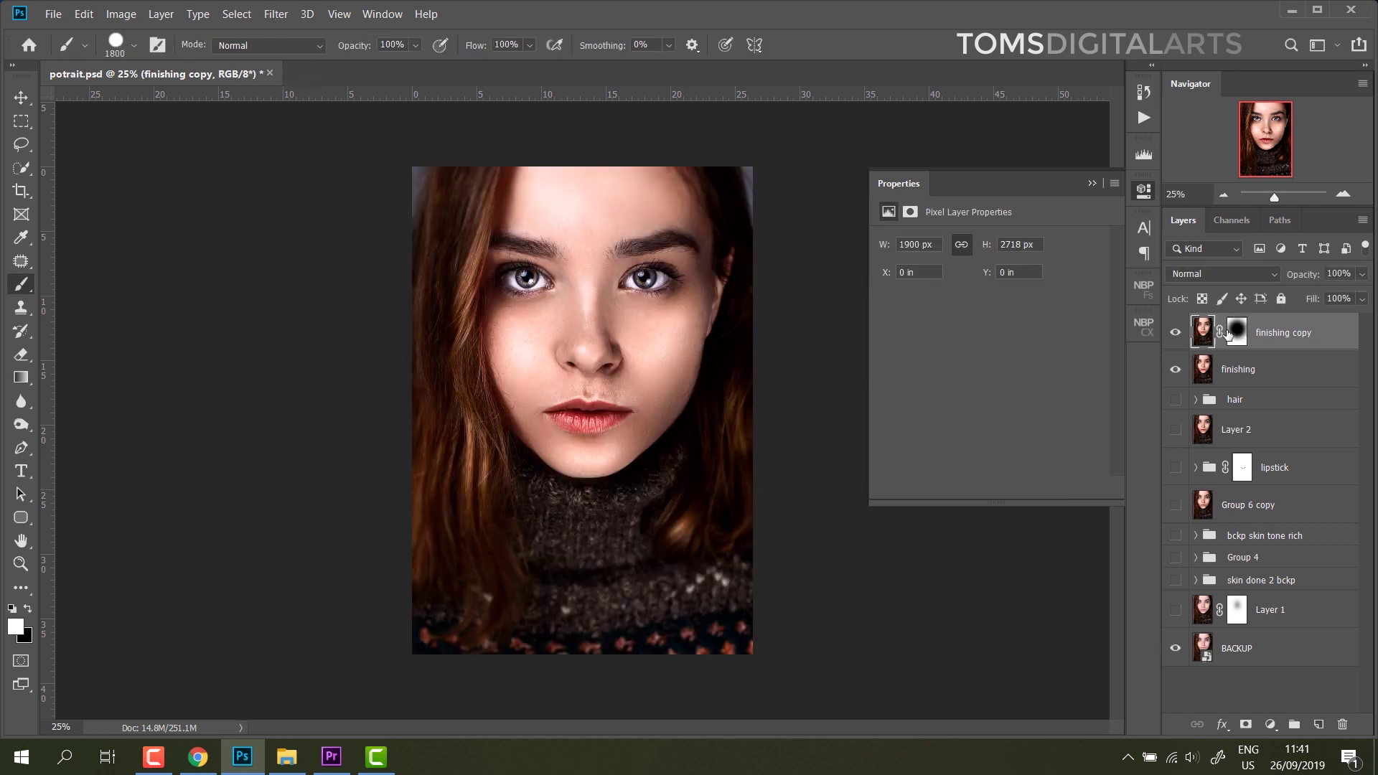
- Unlink the mask from the layer image and add a blank vector mask to 'finishing copy'
key("ctrl+t")
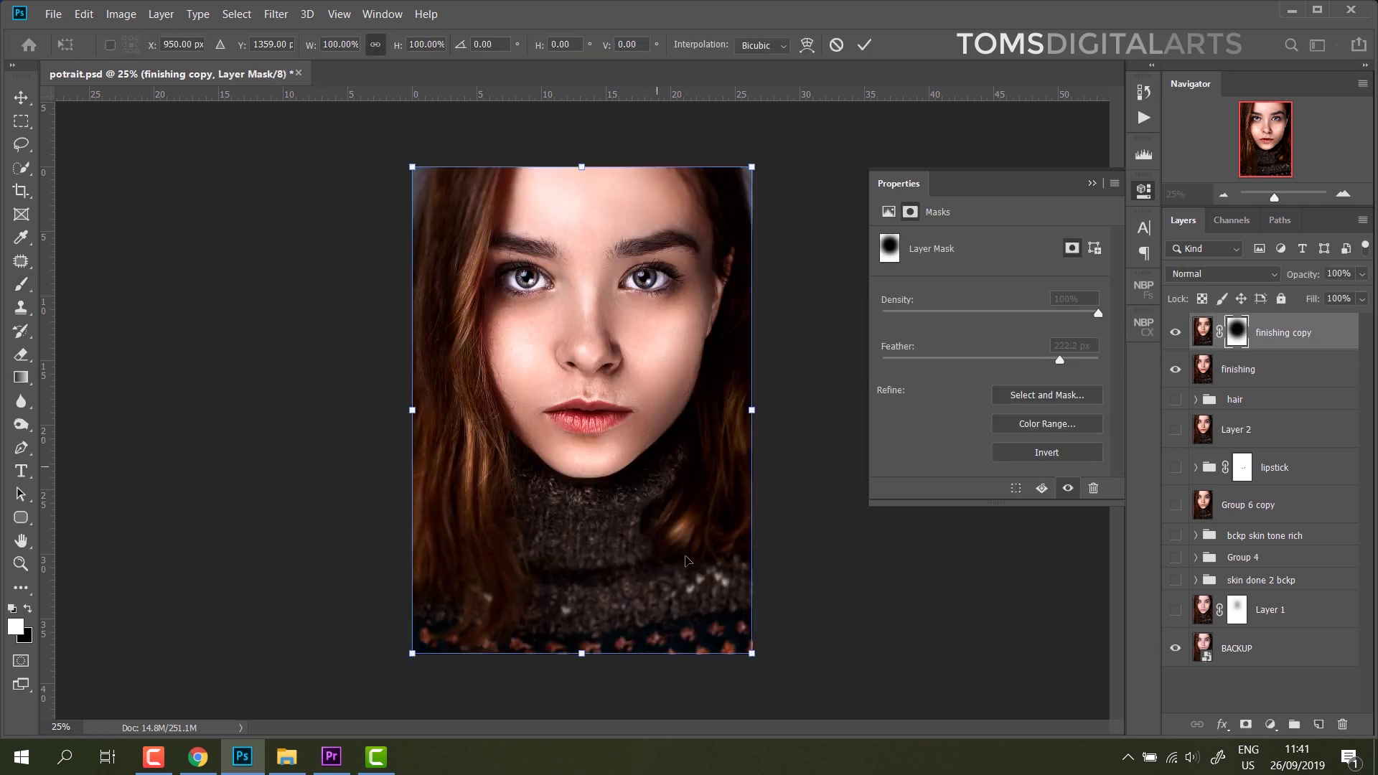
left_click(748, 651)
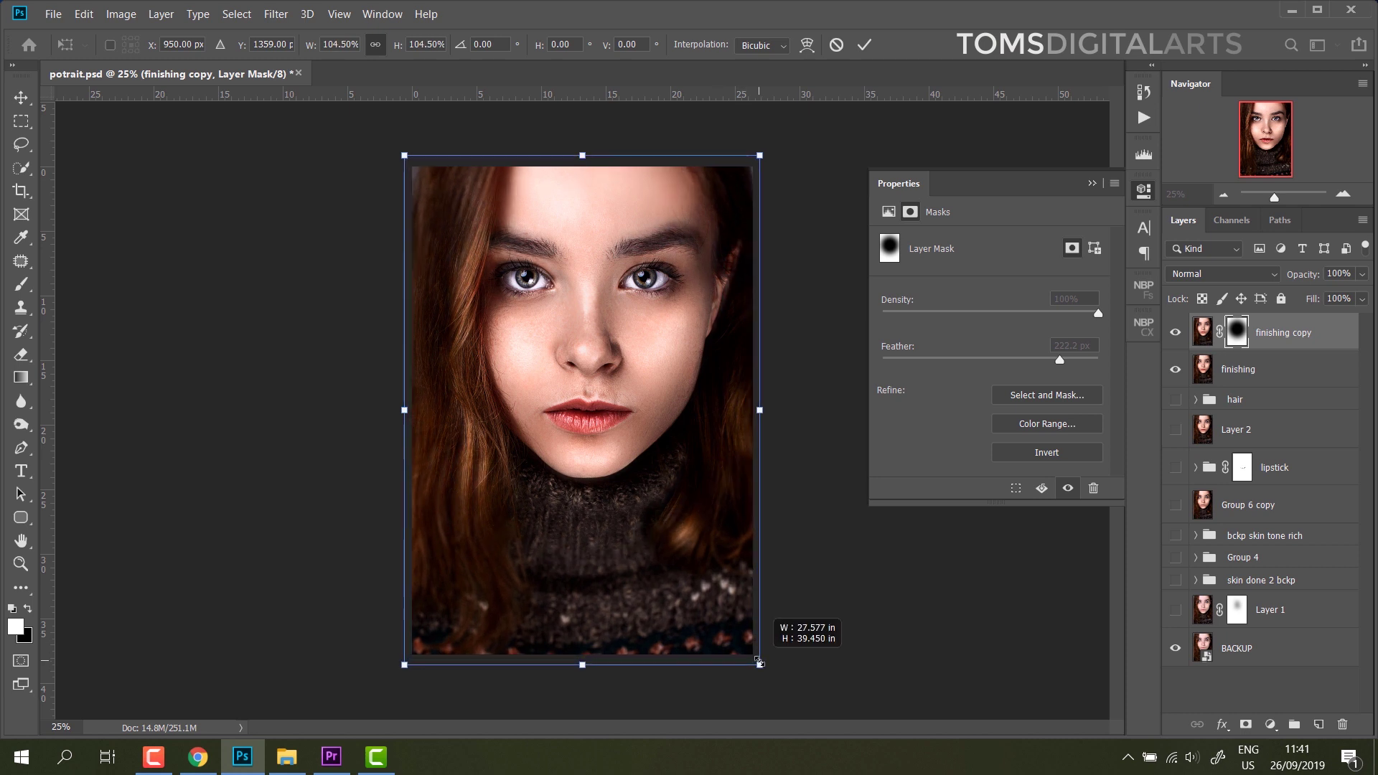
key("Return")
key("b")
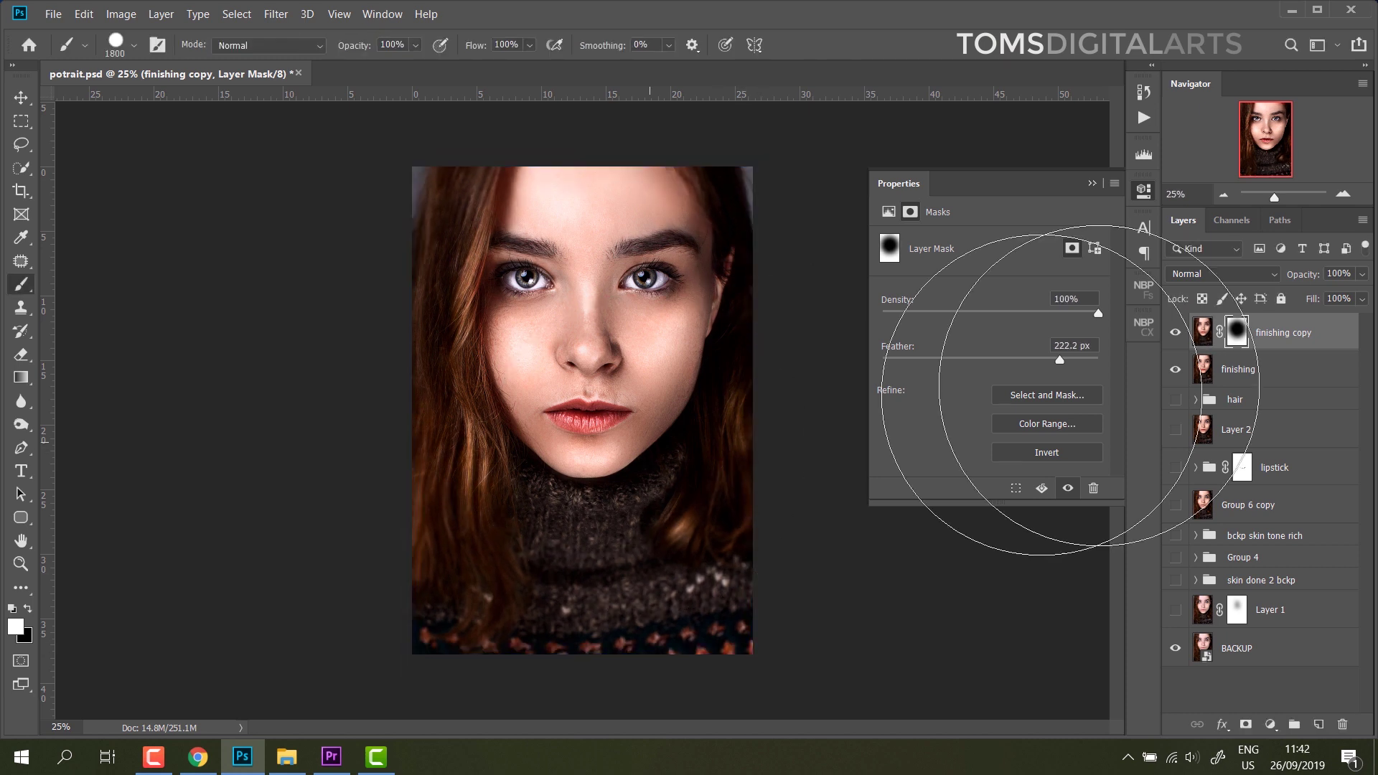
left_click(1218, 335)
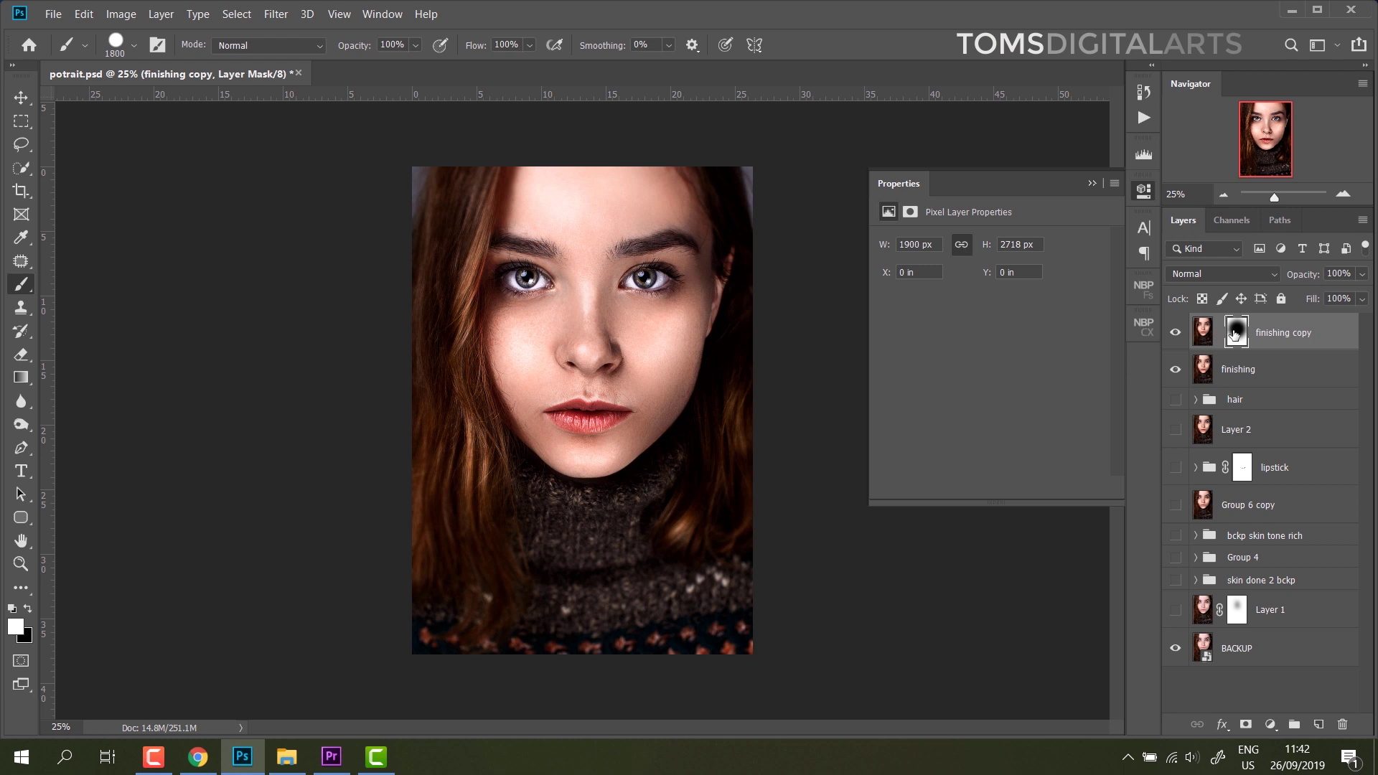
left_click(1236, 332)
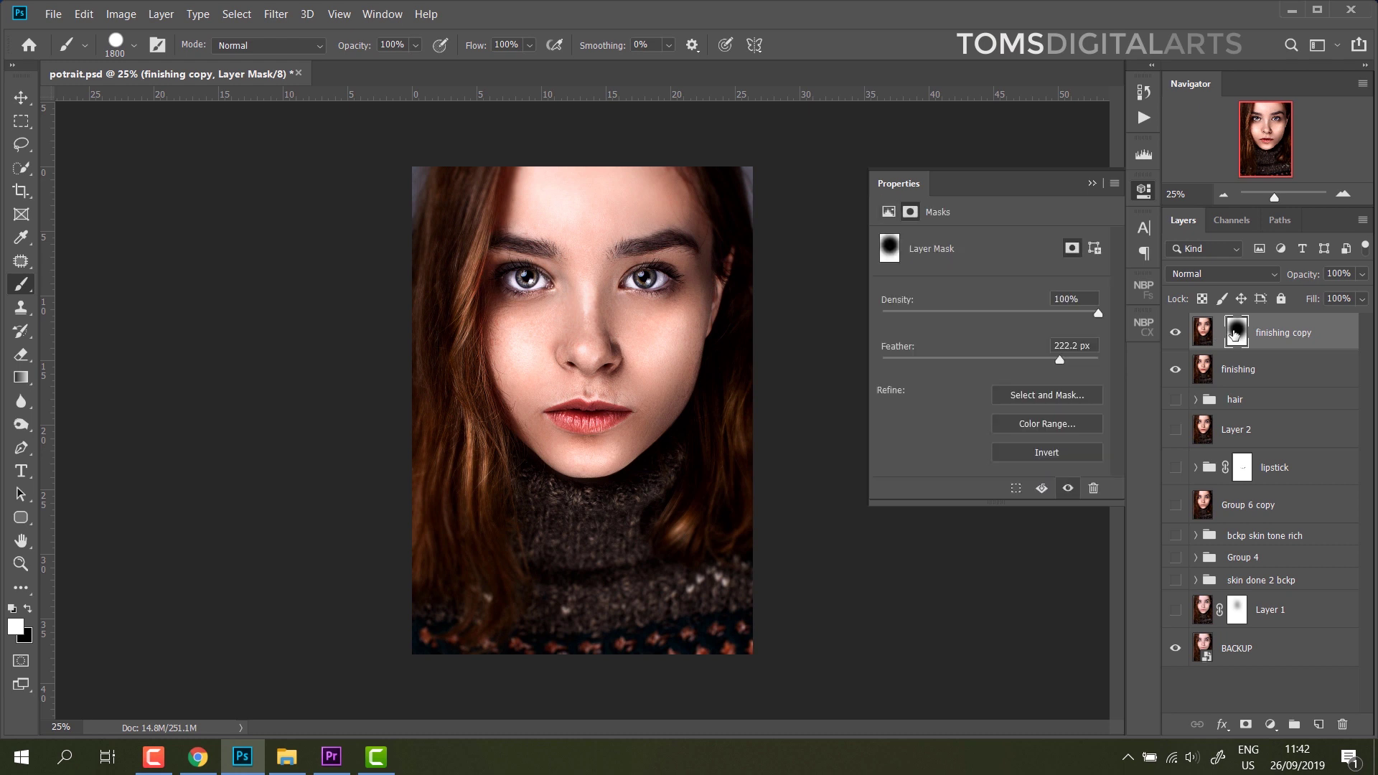
left_click(1093, 249)
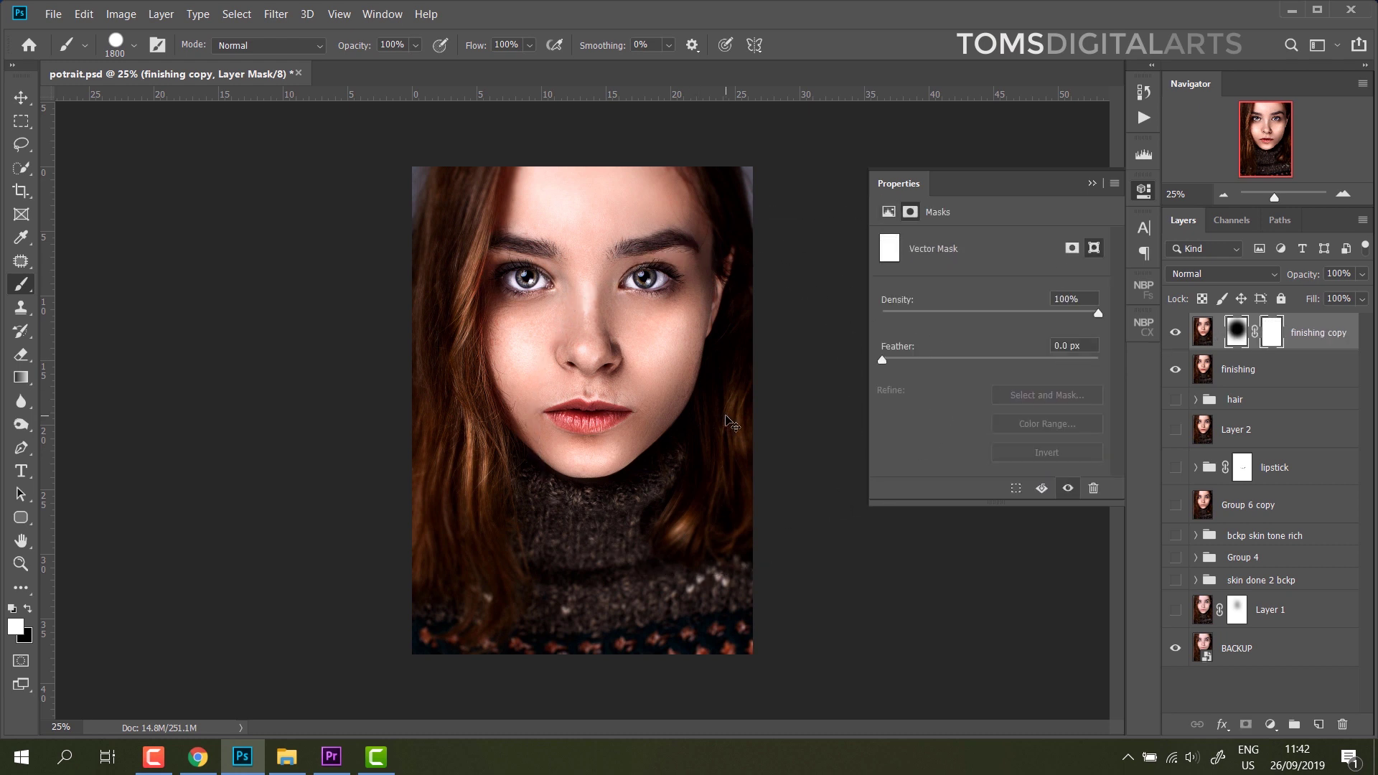
- Transform the face mask to stretch it down over the sweater and up to the top edge, narrowing it slightly
key("ctrl+t")
mouse_move(747, 520)
left_mouse_down()
mouse_move(814, 575)
mouse_move(852, 635)
mouse_move(773, 599)
mouse_move(739, 567)
mouse_move(754, 559)
mouse_move(711, 556)
mouse_move(672, 586)
mouse_move(747, 519)
left_mouse_up()
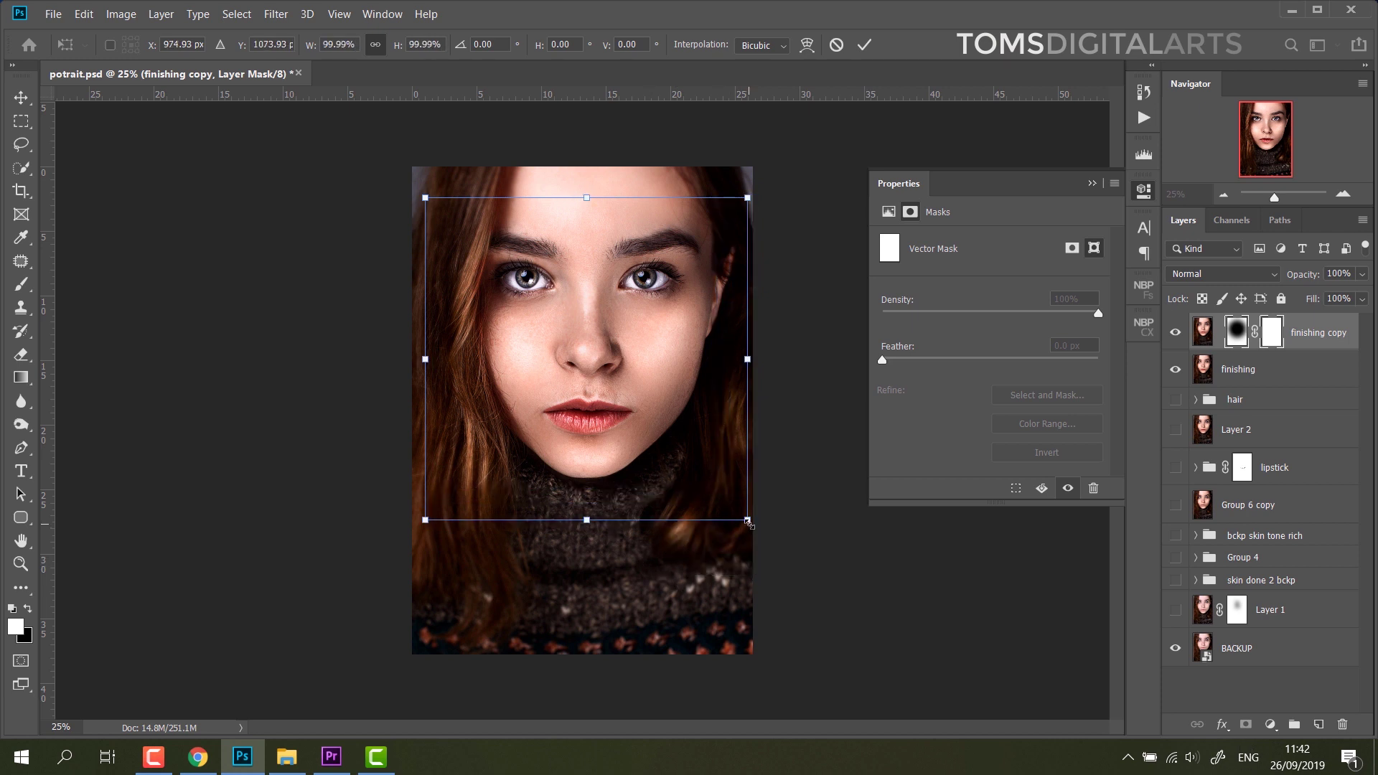
key("alt+shift")
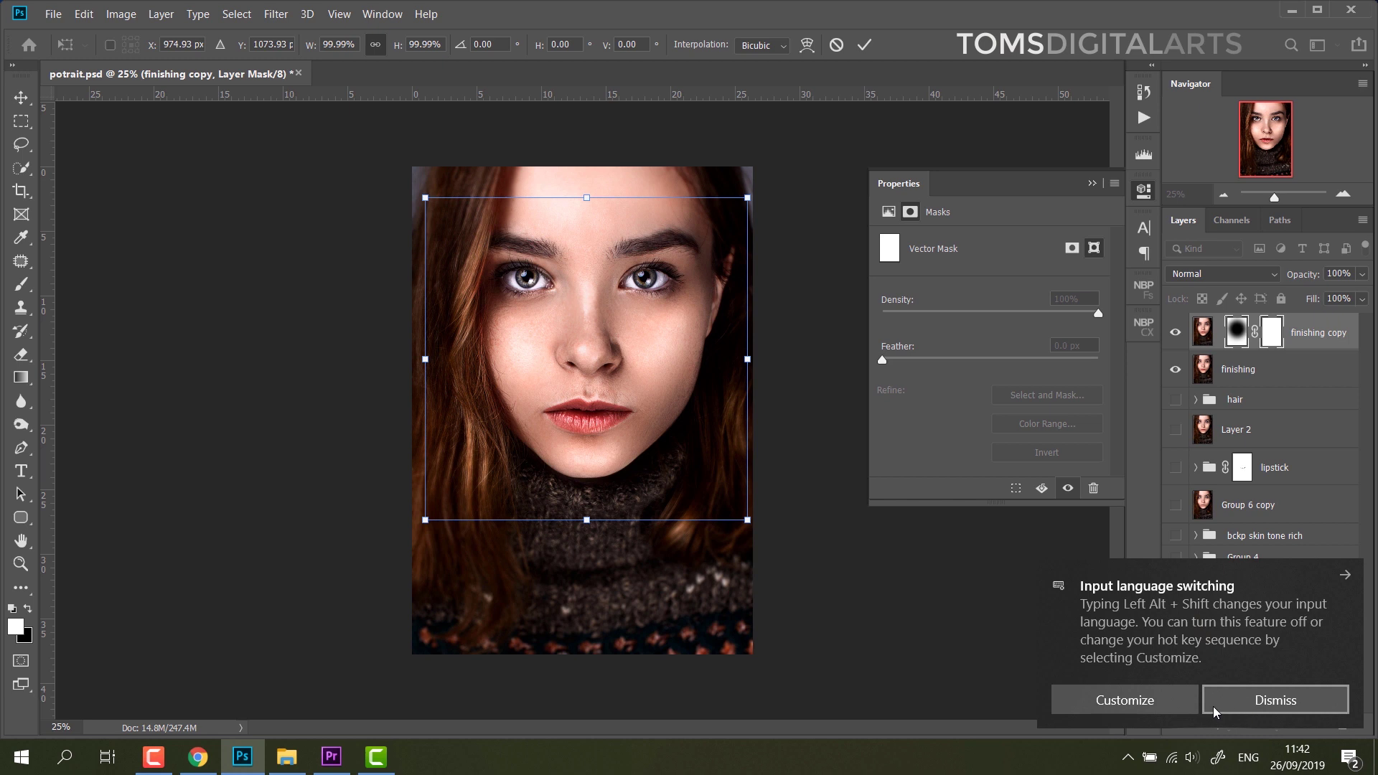
left_click(1238, 711)
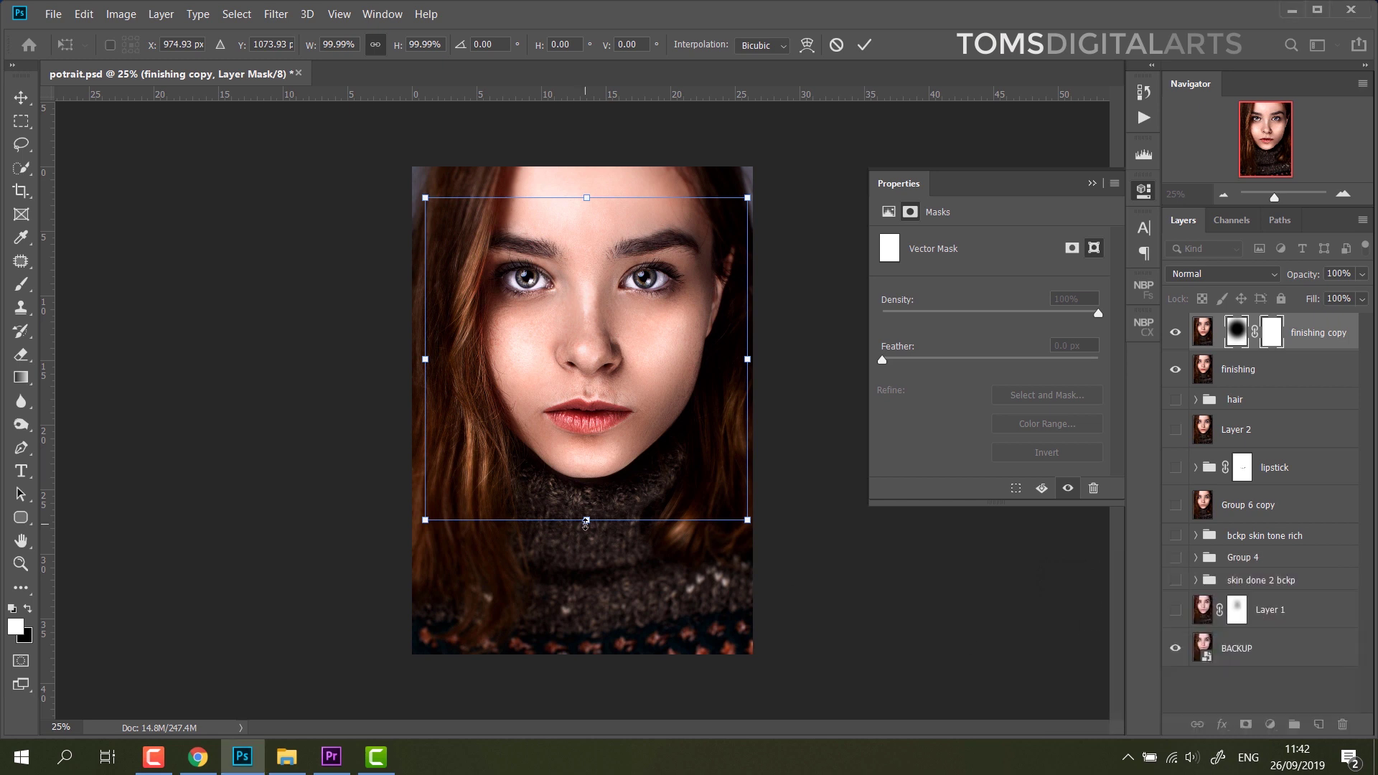
mouse_move(586, 519)
left_mouse_down()
mouse_move(566, 626)
mouse_move(567, 578)
left_mouse_up()
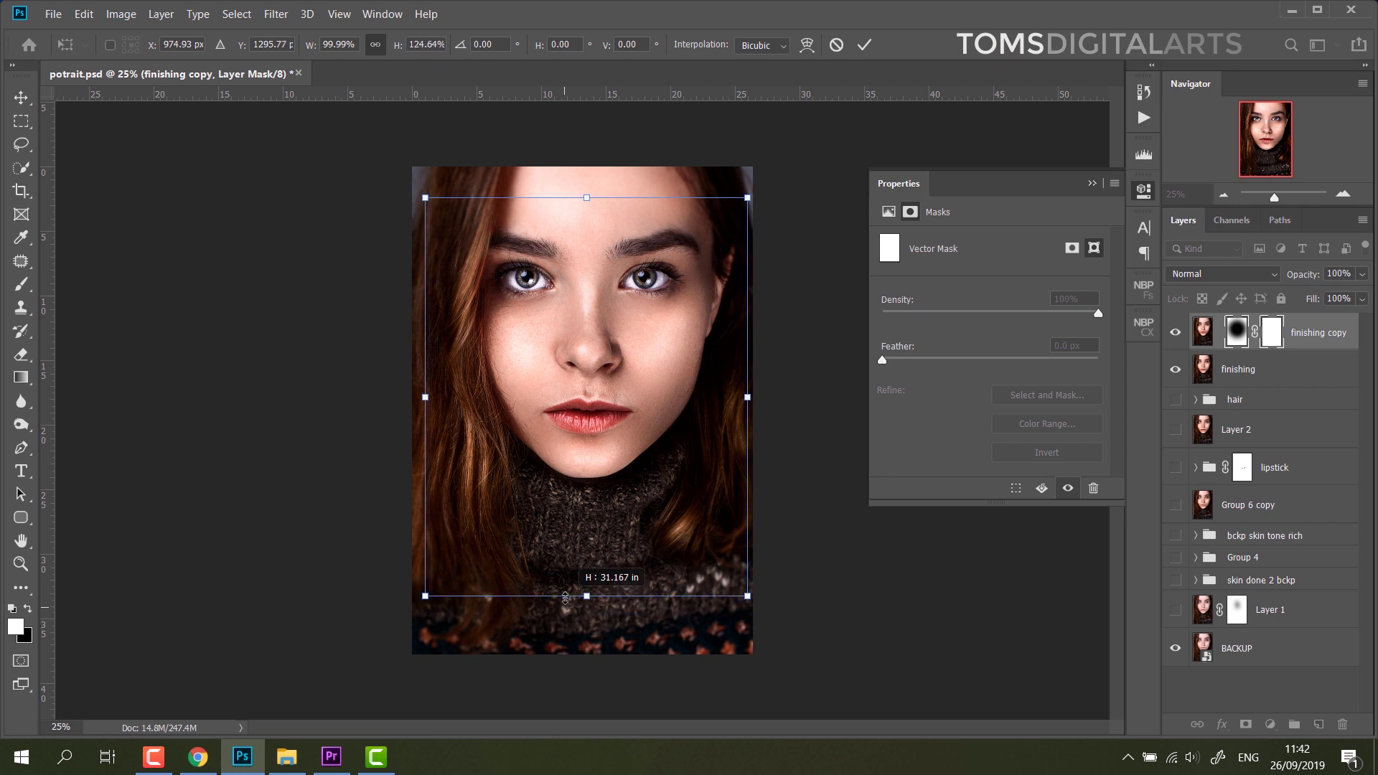
left_click_drag(591, 206, 586, 180)
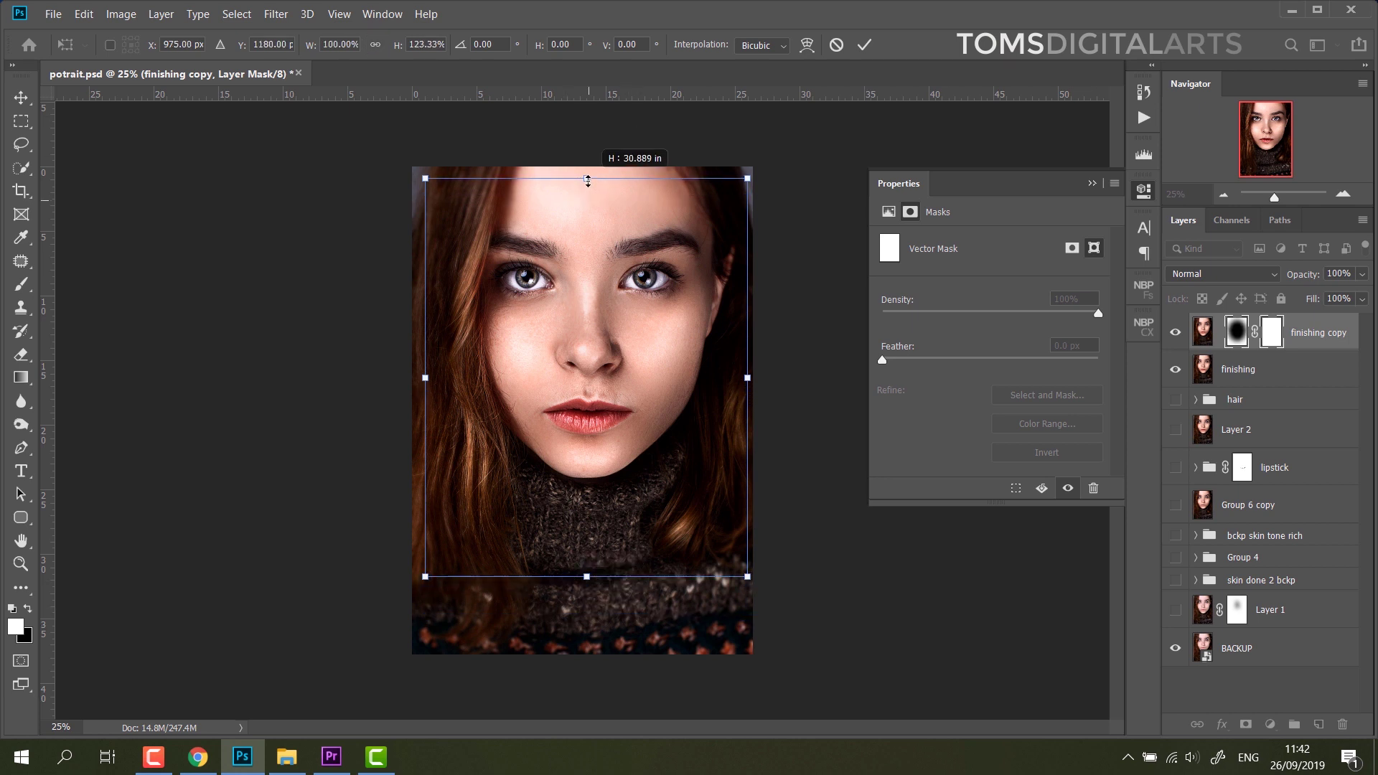
left_click_drag(587, 181, 586, 184)
left_click_drag(747, 378, 740, 381)
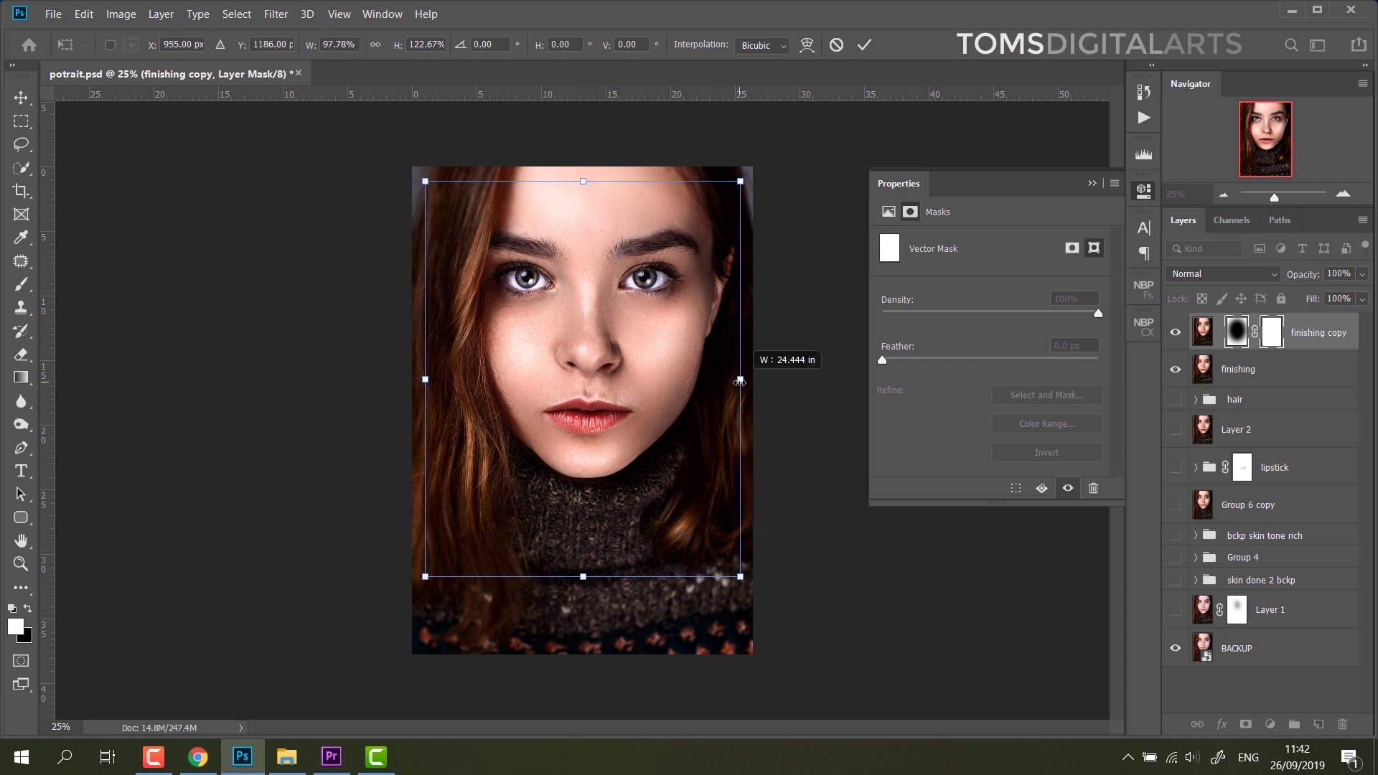
key("b")
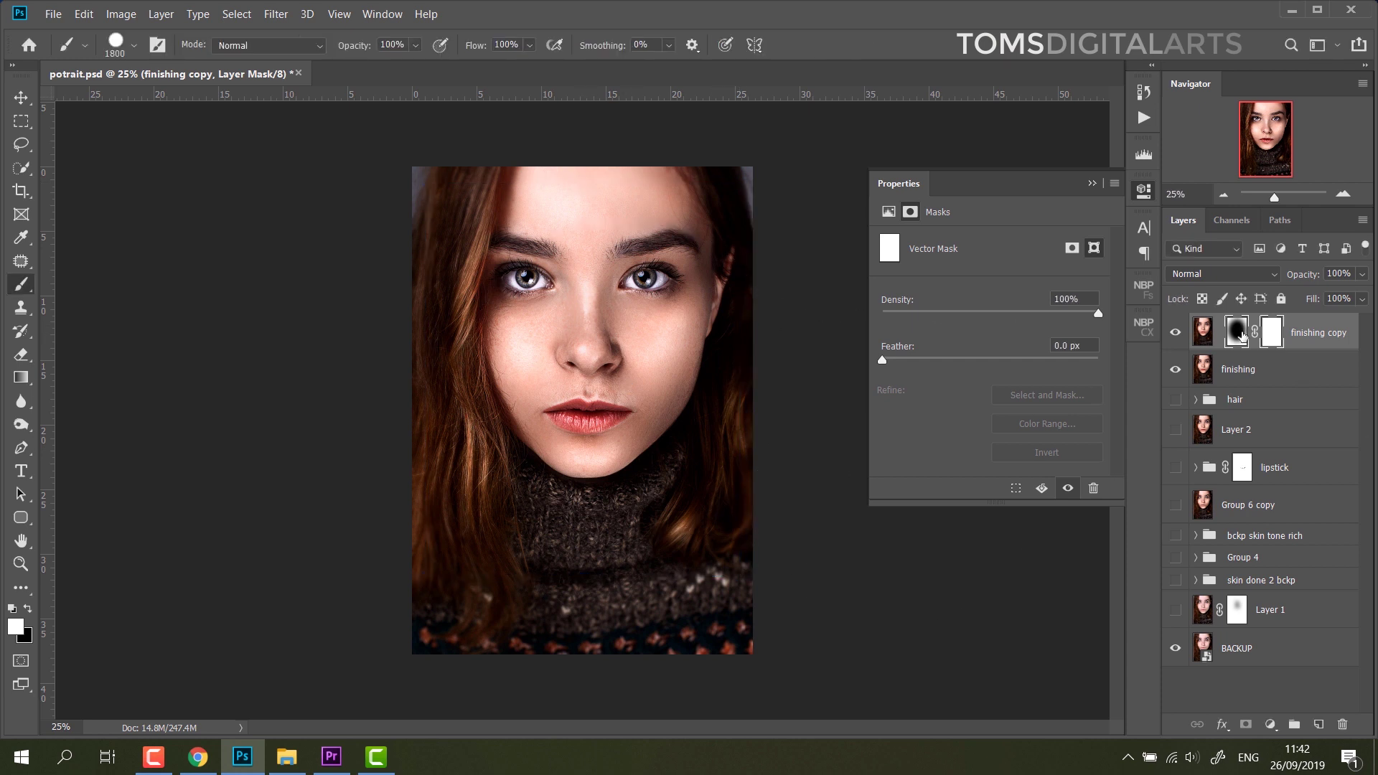
- Toggle the finishing copy layer off and on to compare the blur effect
left_click(1176, 335)
left_click(1176, 335)
left_click(1176, 335)
- Reselect the finishing copy layer's mask, then the finishing layer, with the rectangular marquee tool active
left_click(1144, 191)
left_click(1283, 371)
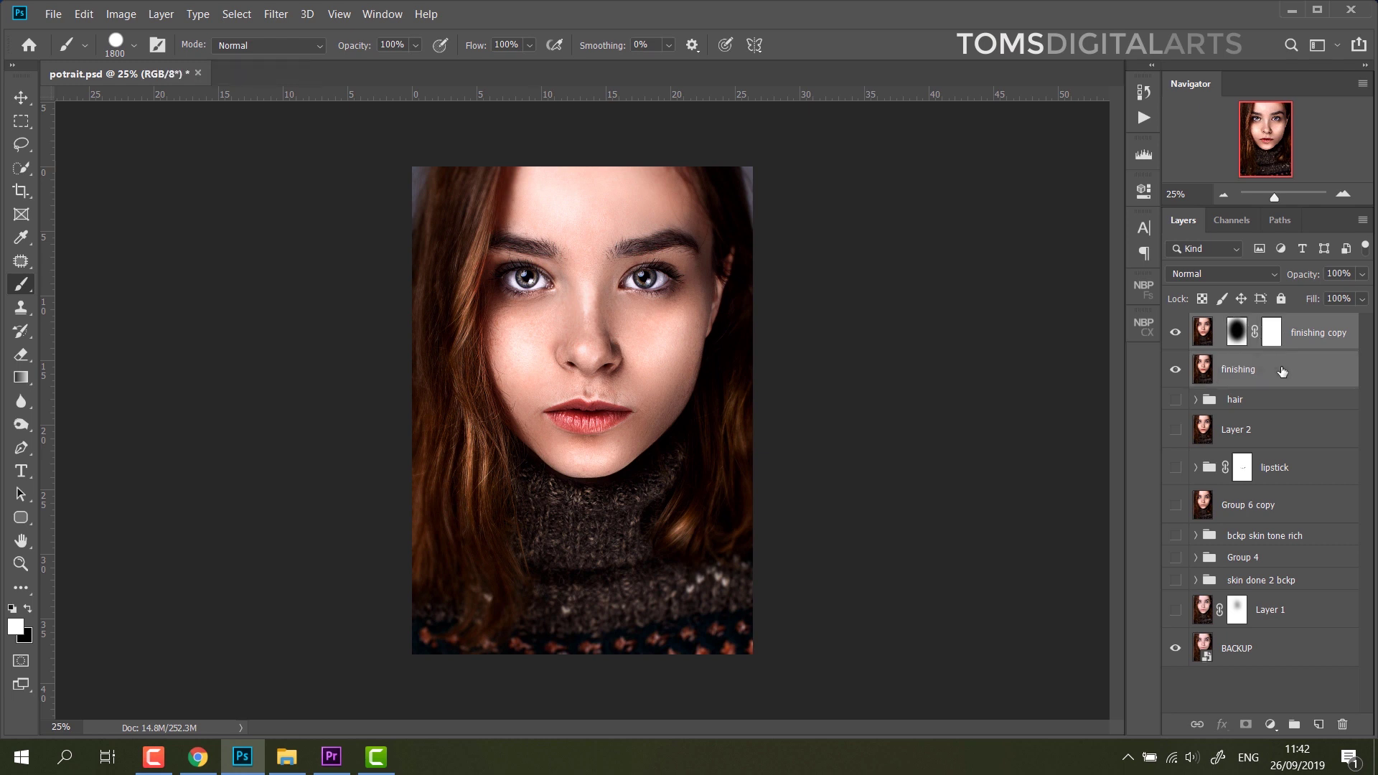
left_click(1333, 332)
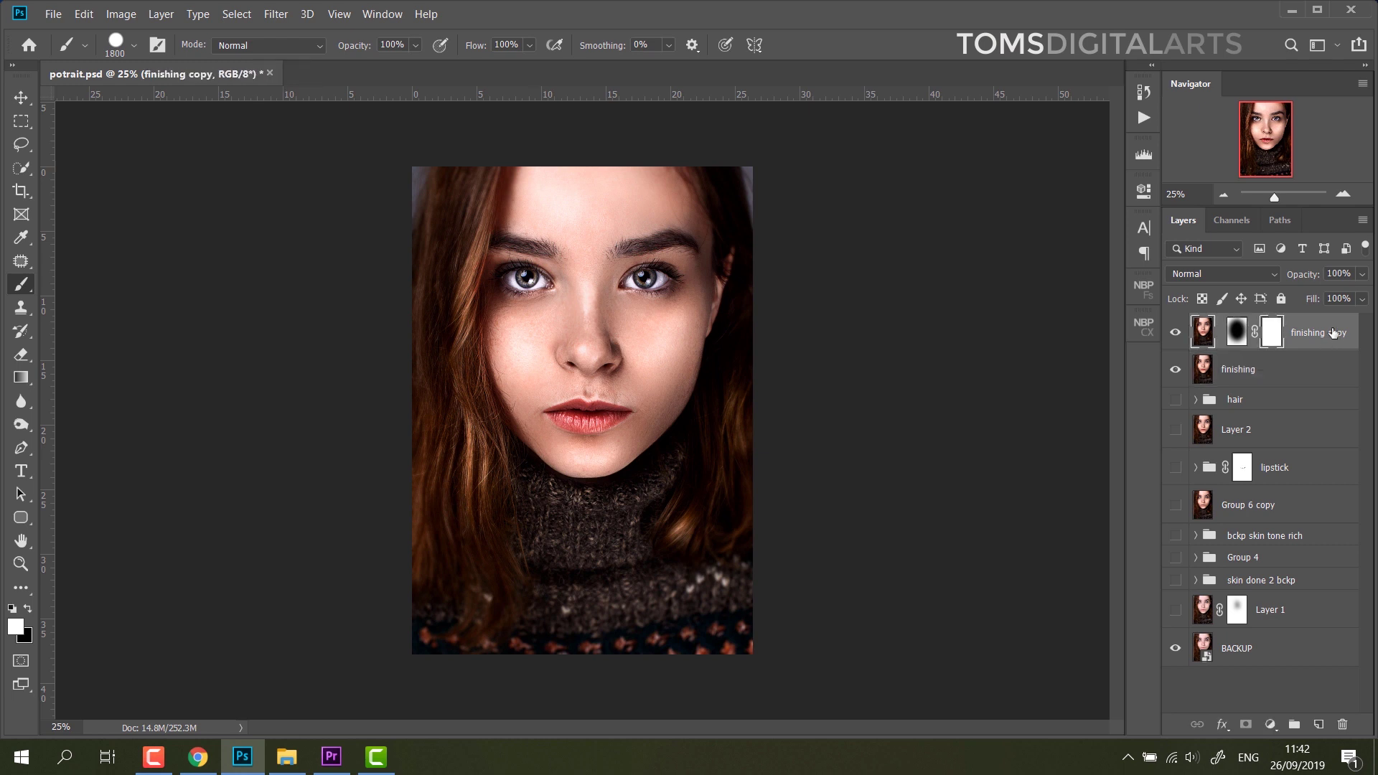
left_click(1275, 324)
left_click(24, 122)
left_click(1271, 724)
left_click(1282, 381)
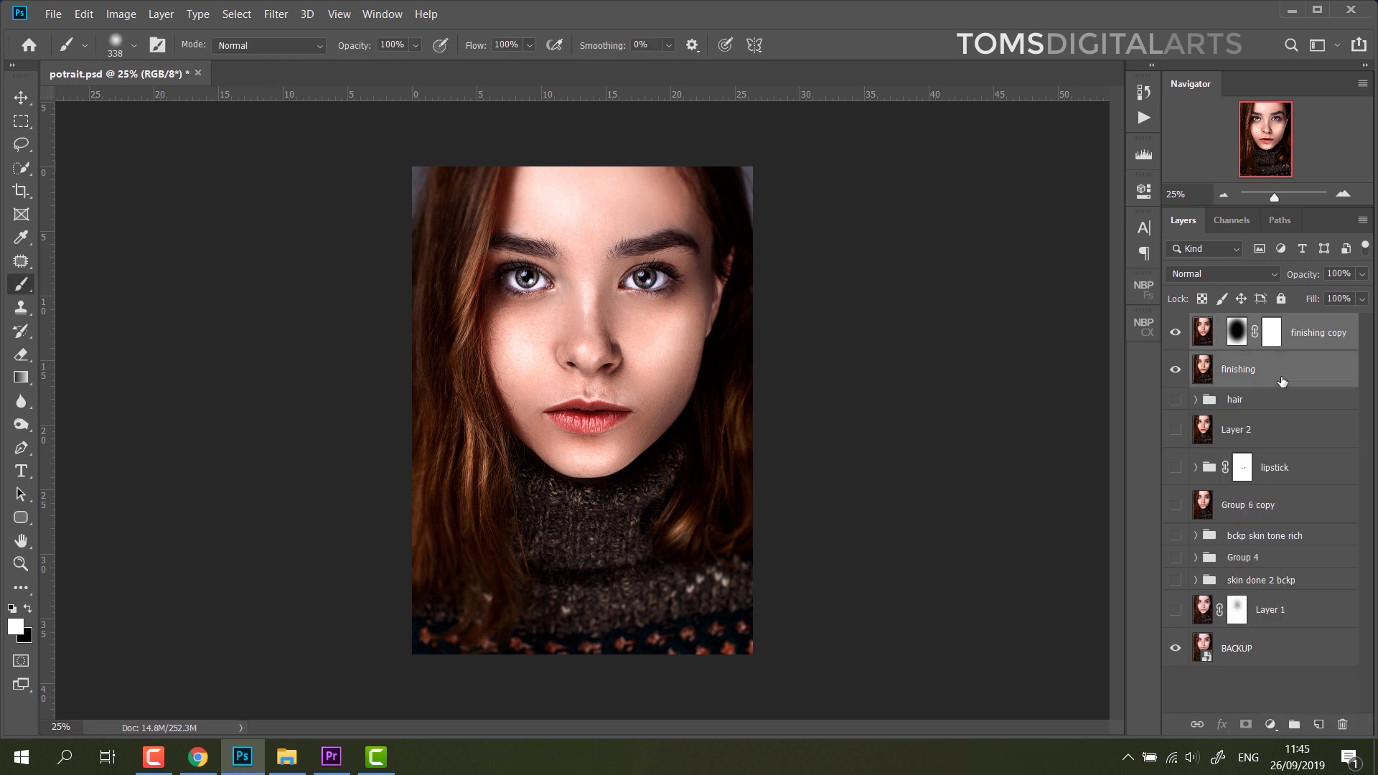
- Stamp the visible layers into a merged layer set to Soft Light at 15% opacity
key("ctrl+shift+alt+e")
left_click(1260, 274)
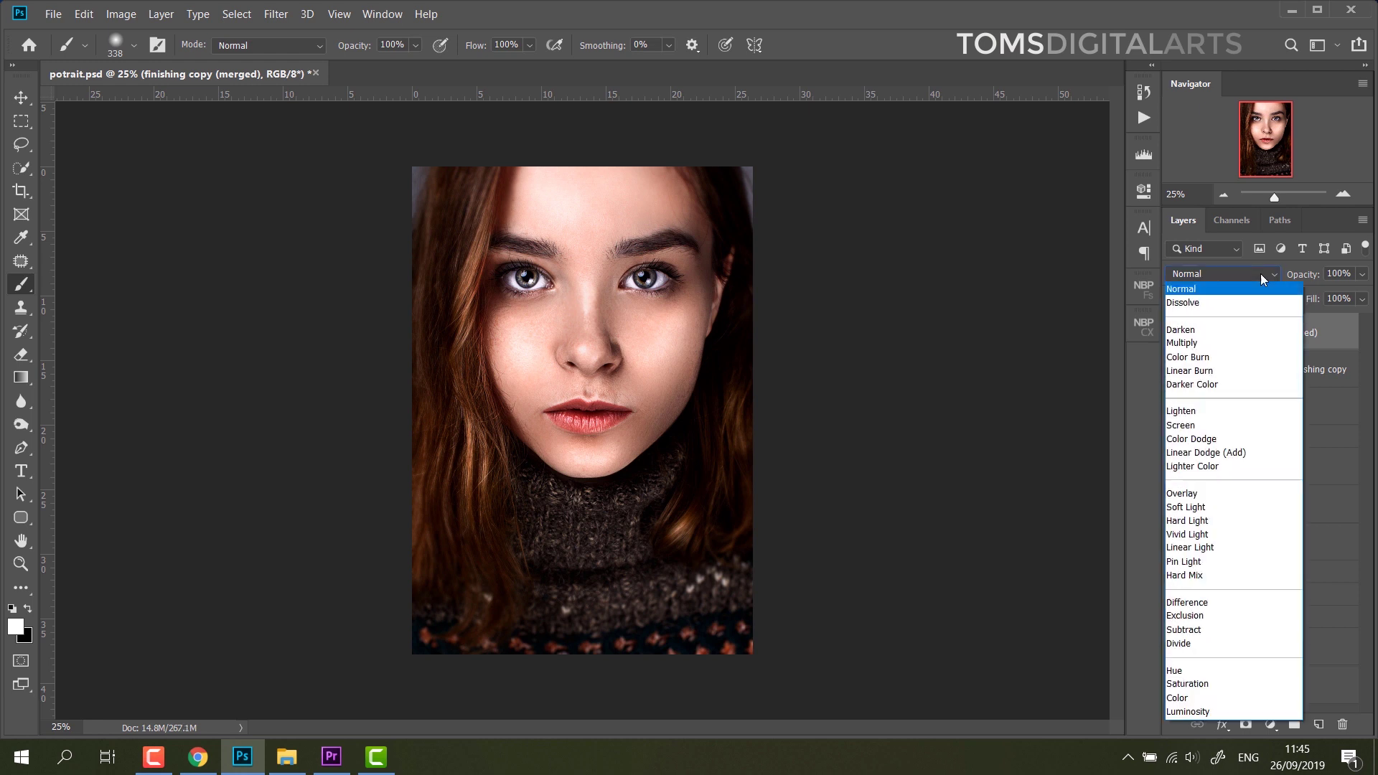
left_click(1197, 507)
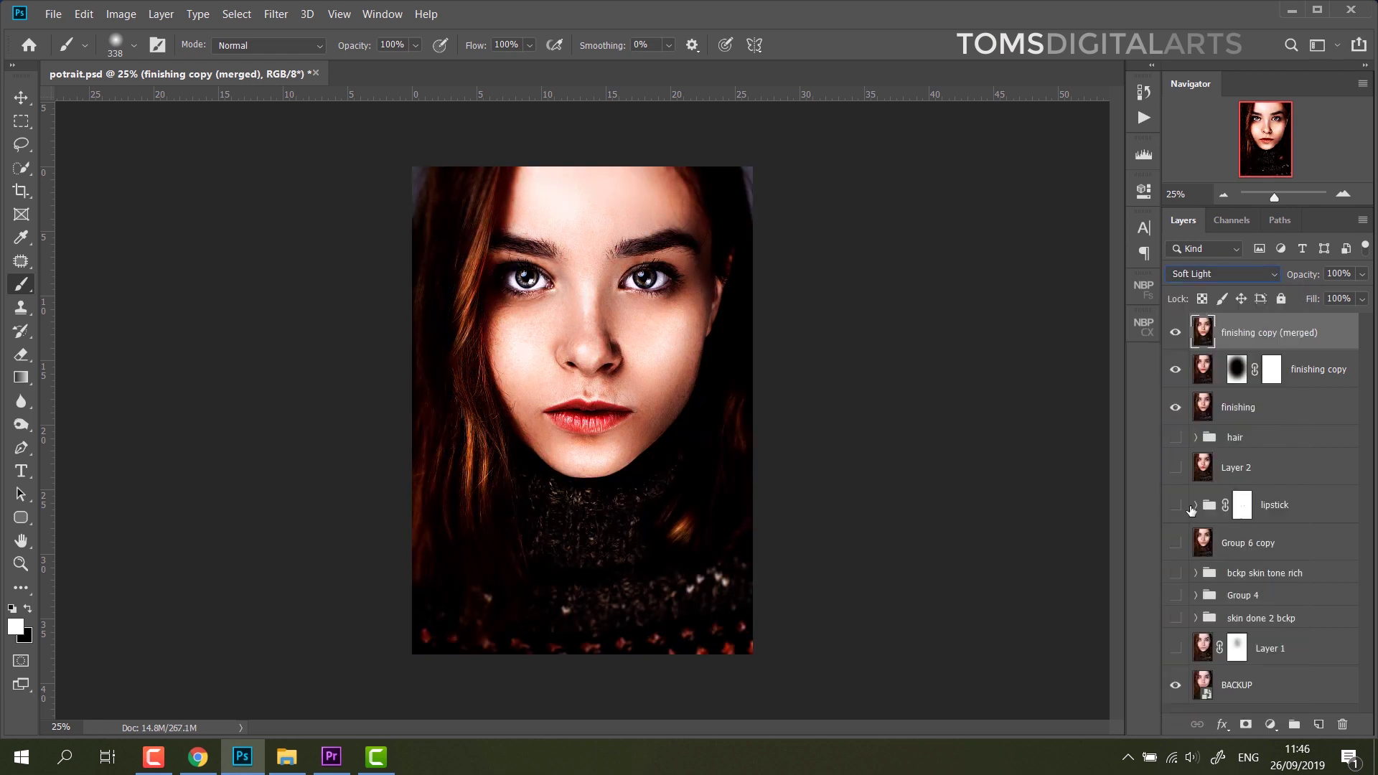
left_click(1362, 275)
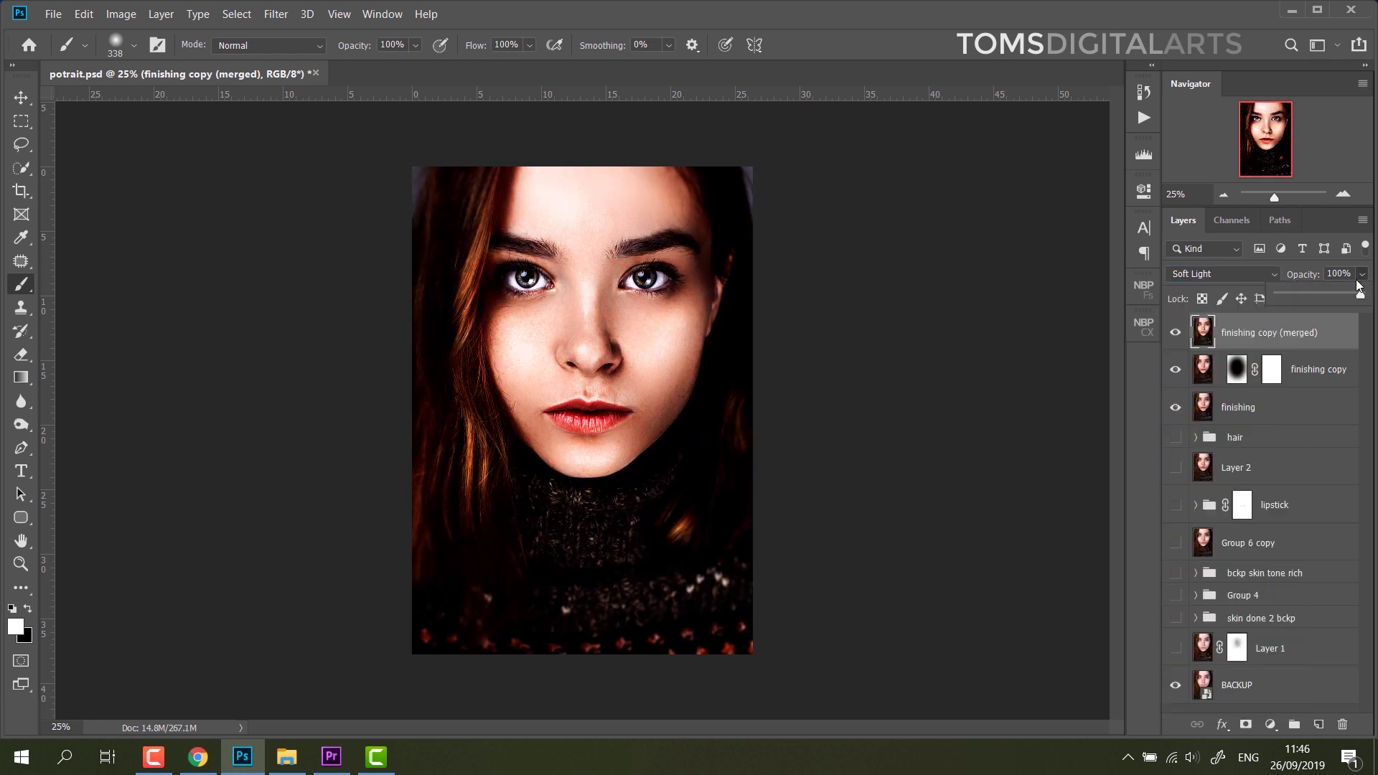
left_click_drag(1337, 296, 1310, 296)
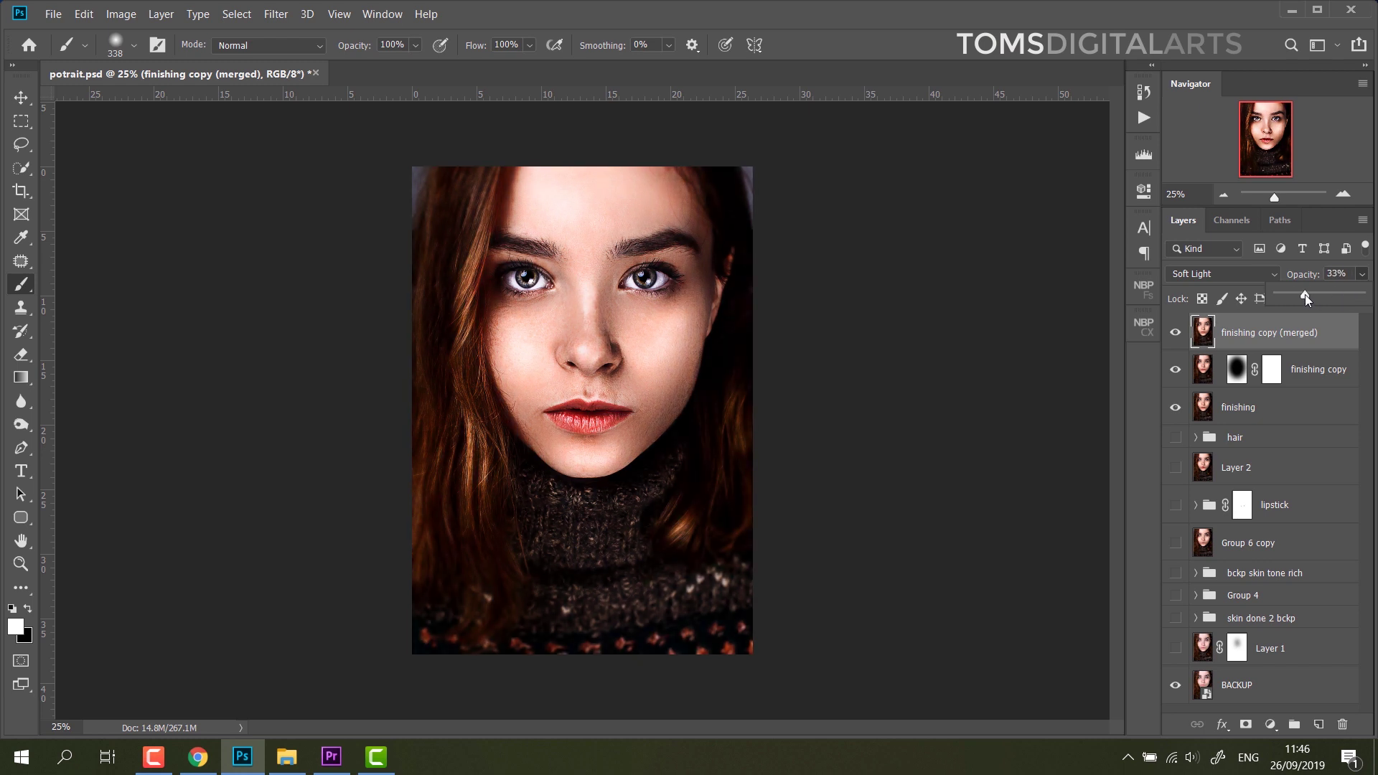
left_click(1263, 270)
type("20")
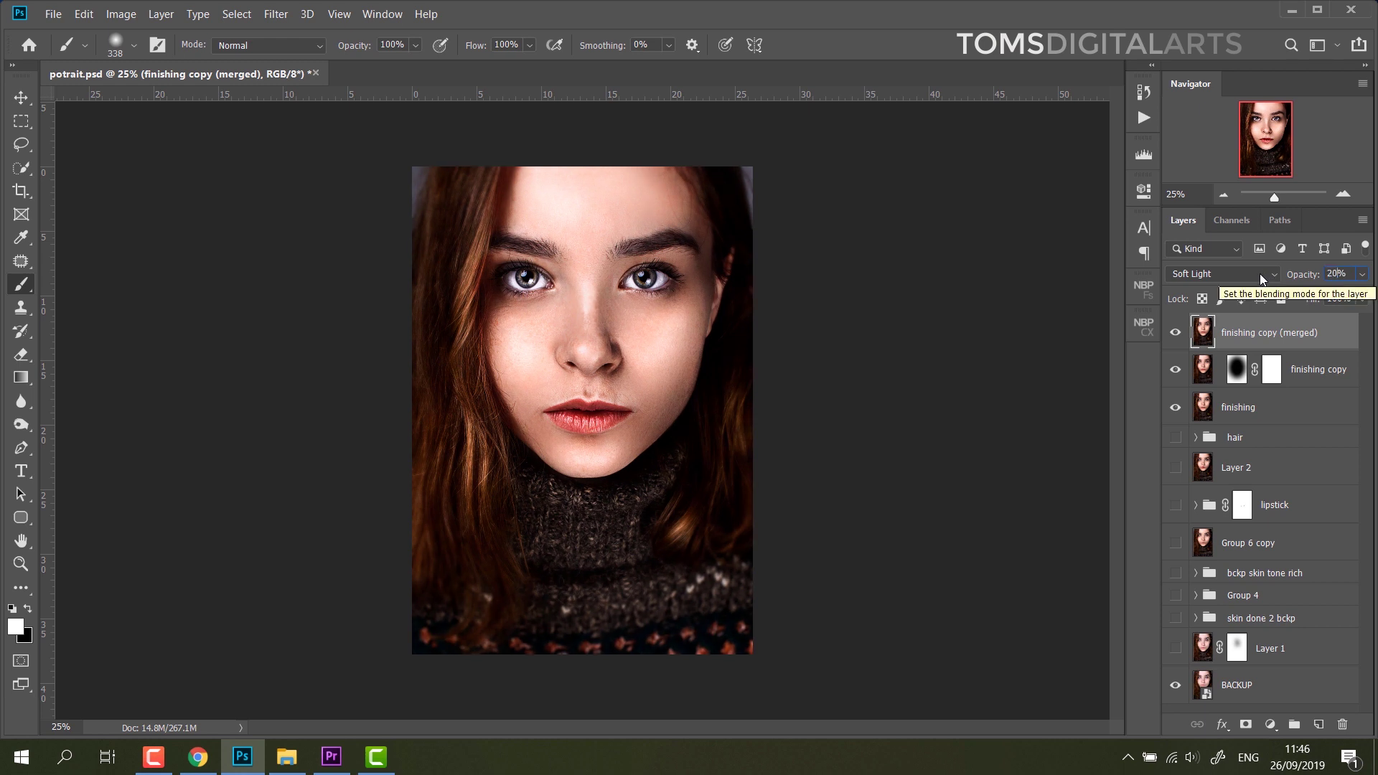
type("10")
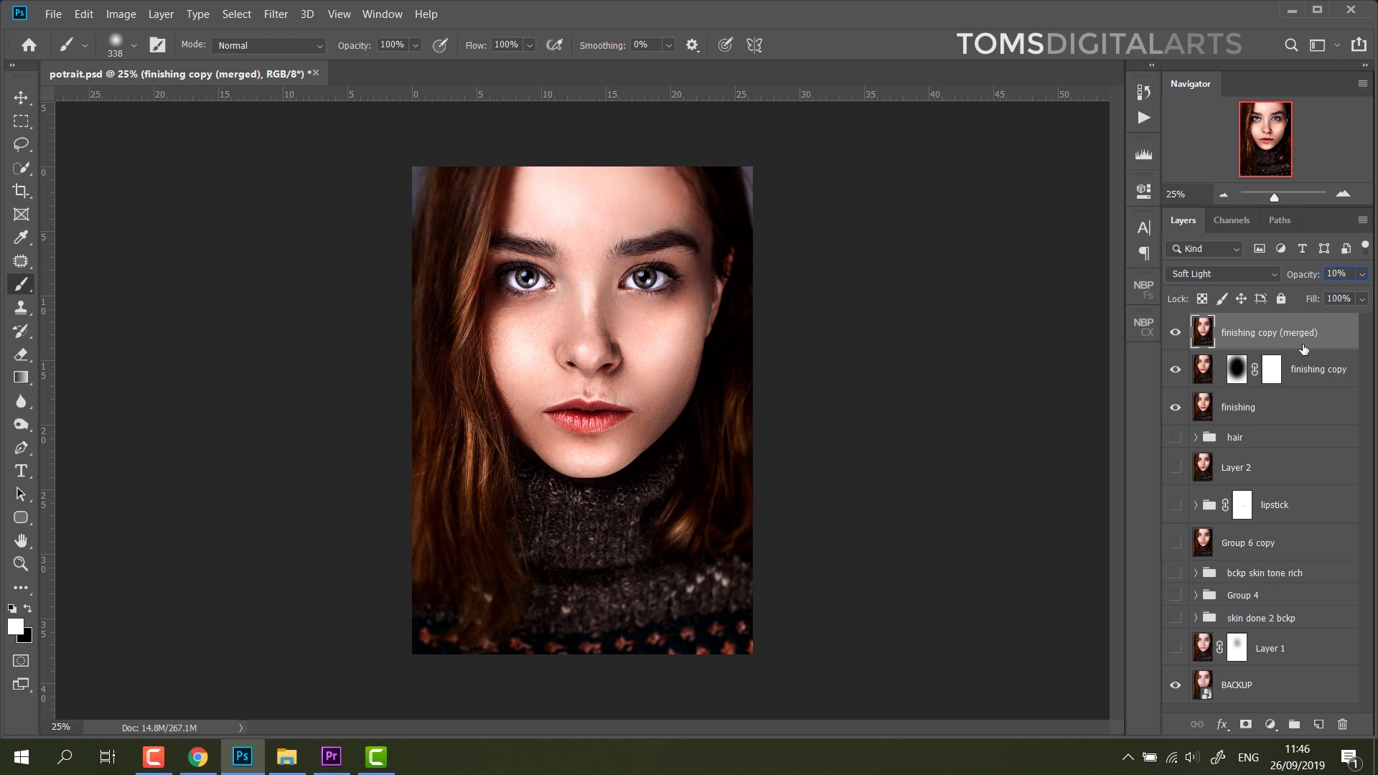
left_click(1177, 334)
left_click(1178, 335)
left_click_drag(1299, 274, 1303, 273)
left_click(1175, 334)
- Duplicate the Soft Light layer and rename the copy 'high pass'
left_click_drag(1342, 341, 1327, 338)
mouse_move(1328, 338)
left_mouse_down()
mouse_move(1306, 705)
mouse_move(1319, 724)
left_mouse_up()
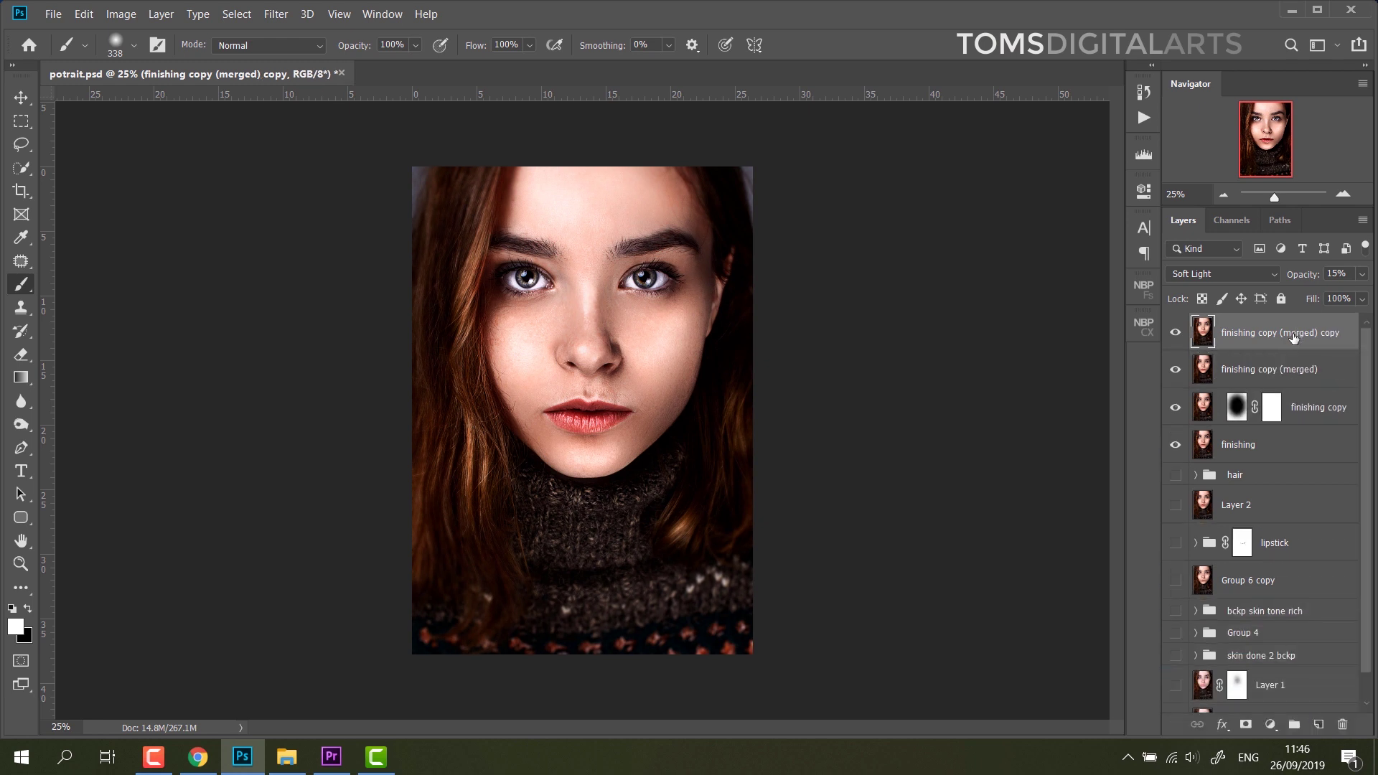
double_click(1294, 334)
type("high pass")
key("Return")
left_click(276, 14)
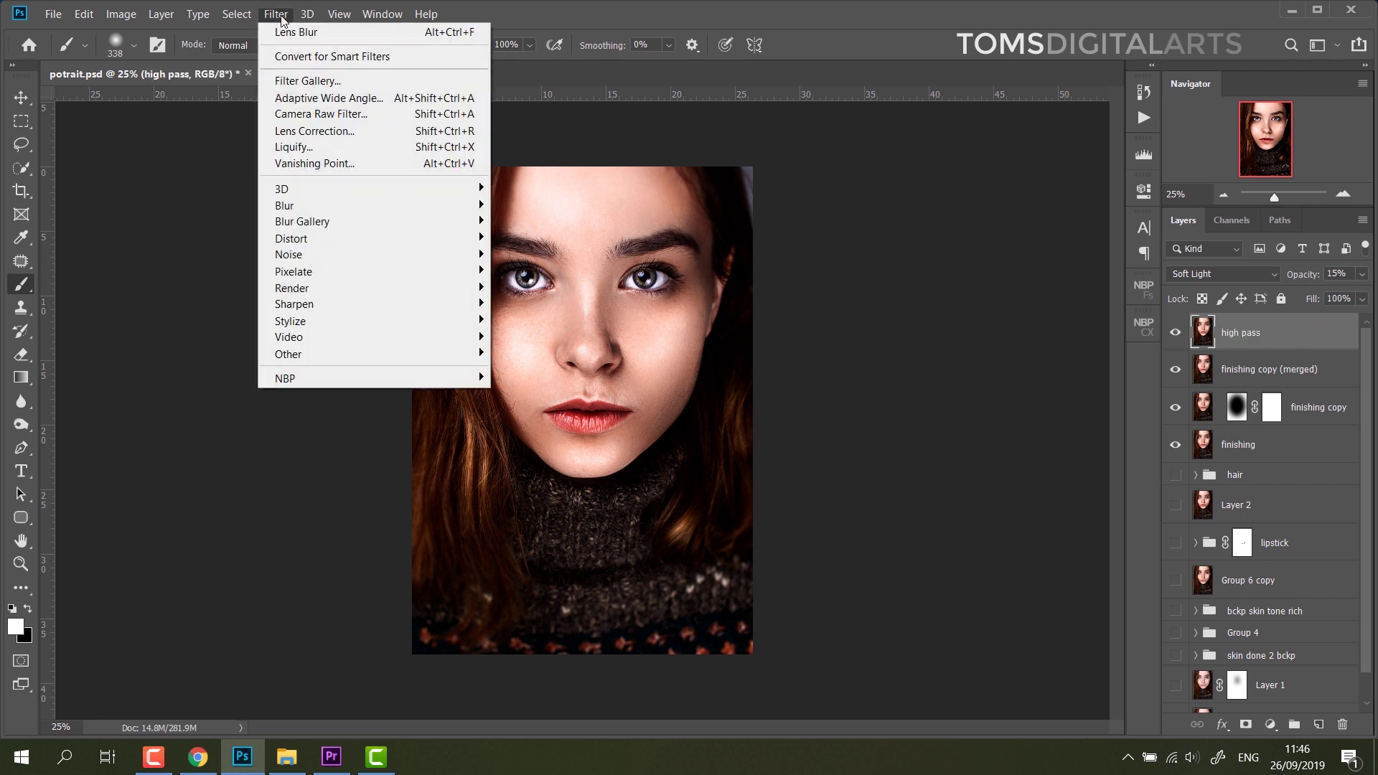
- Apply a High Pass filter of about 4.9 px radius to the high pass layer
mouse_move(289, 353)
left_click(531, 369)
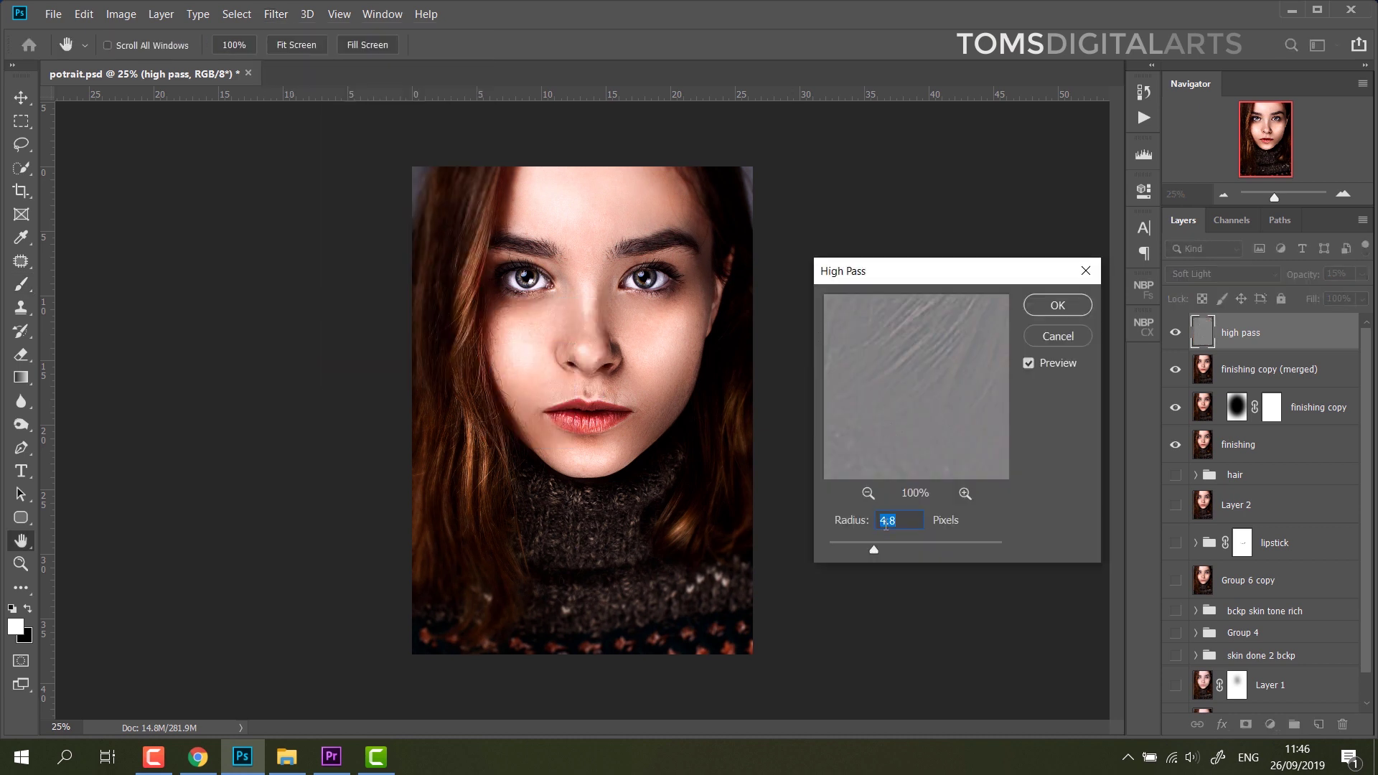
left_click(868, 493)
left_click(868, 493)
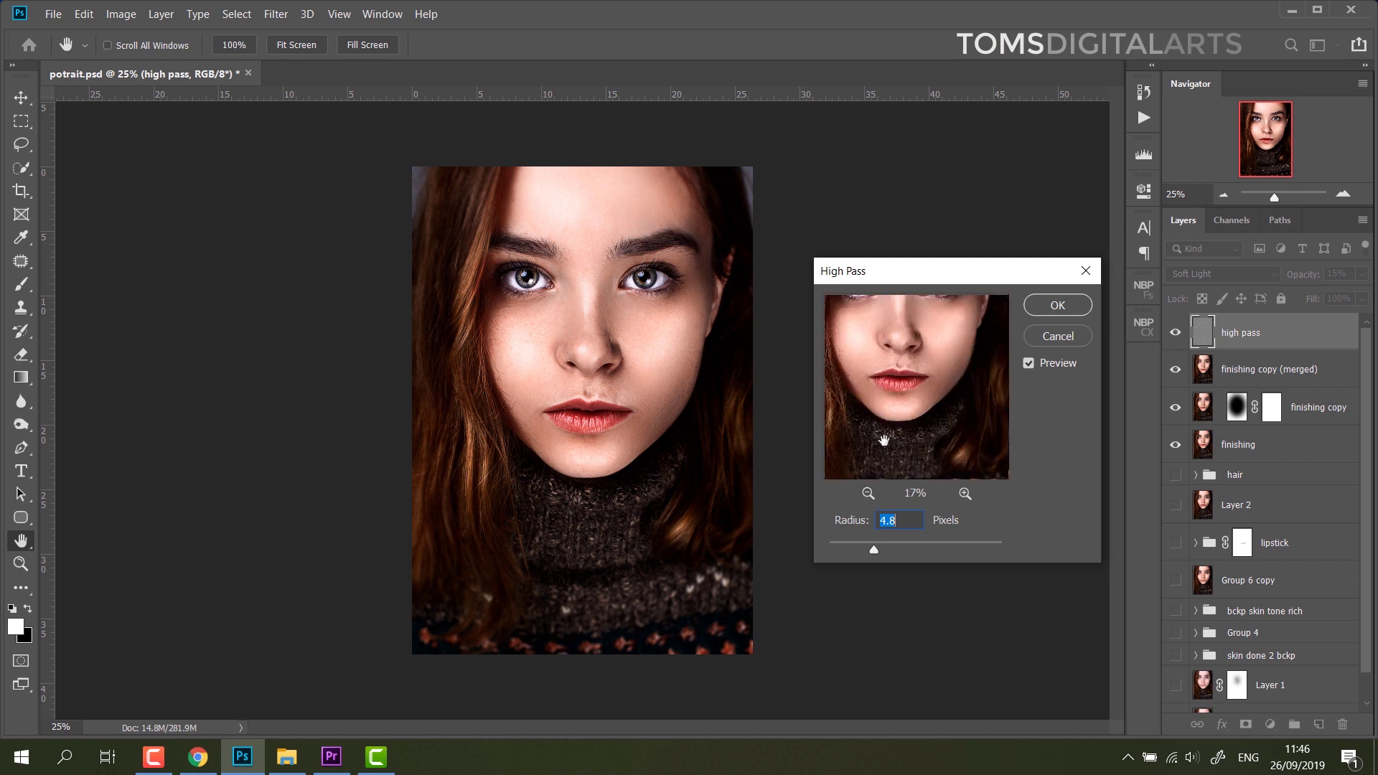
left_click_drag(910, 391, 909, 523)
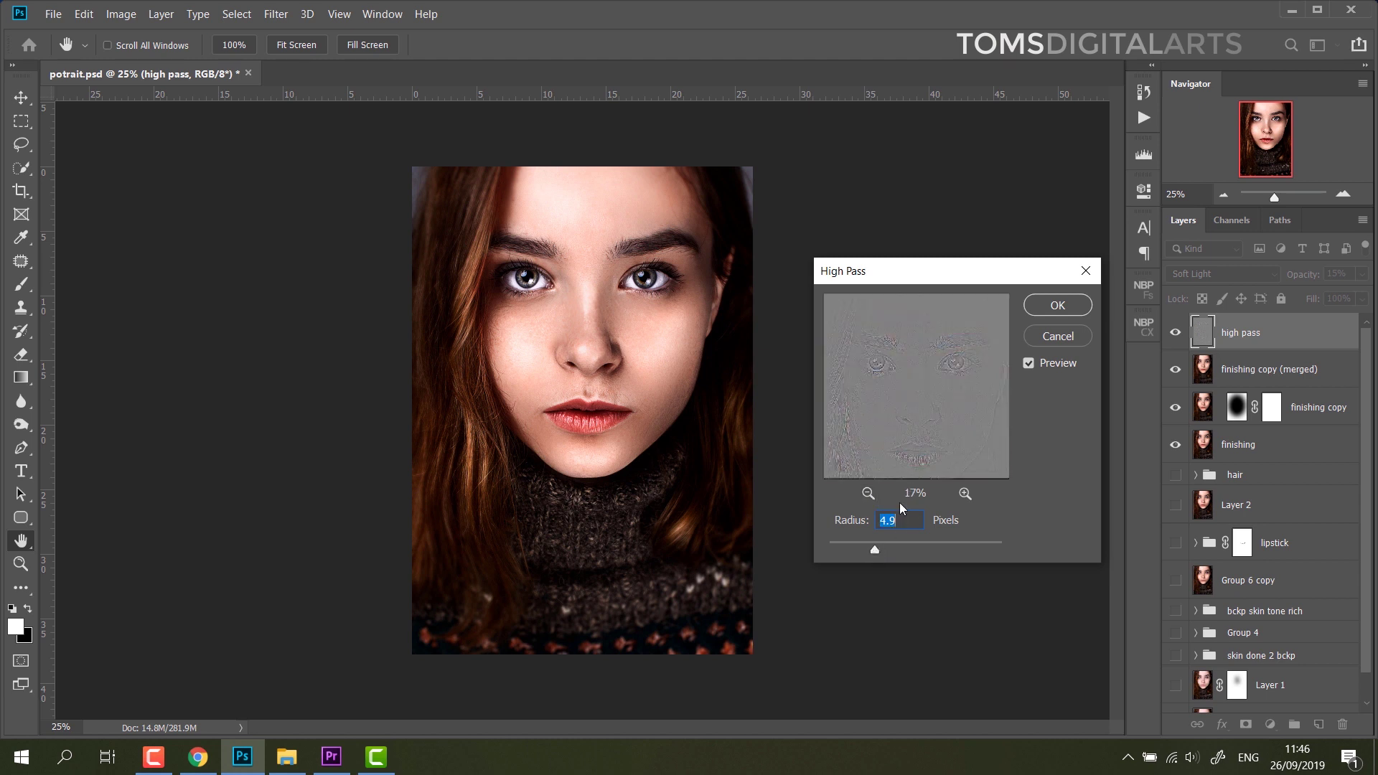
left_click(1058, 305)
- Blend the high pass layer in Overlay mode and select it with the three finishing layers
left_click(1205, 272)
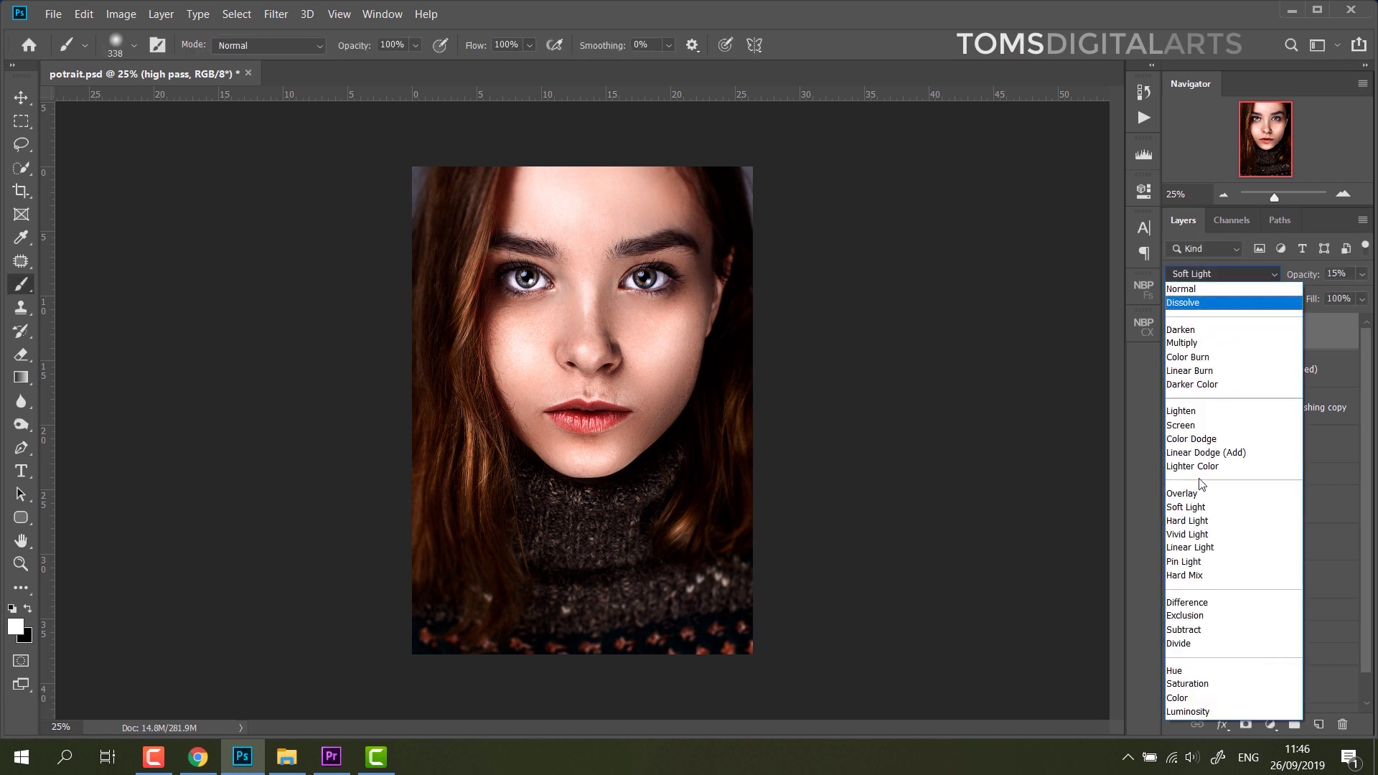
left_click(1213, 490)
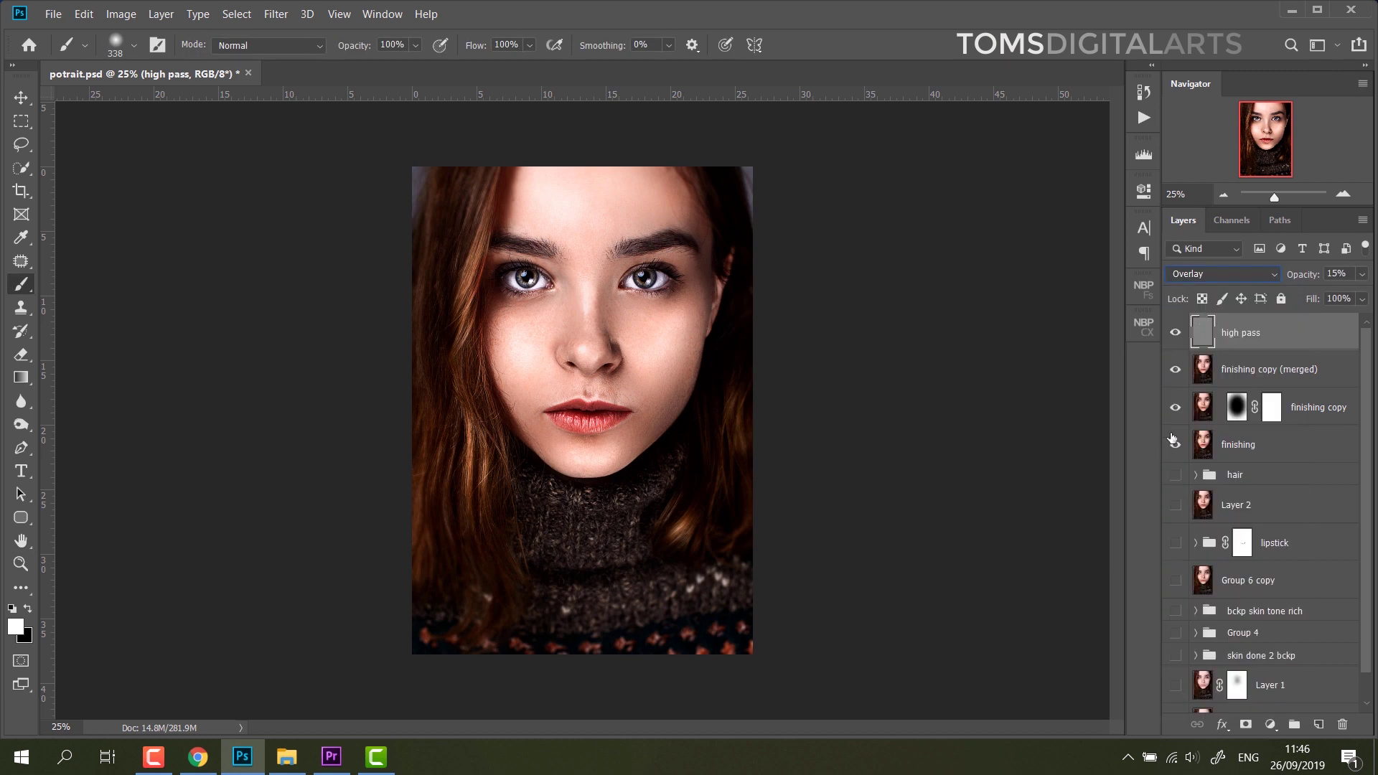
left_click(1175, 334)
left_click(1257, 444, "shift")
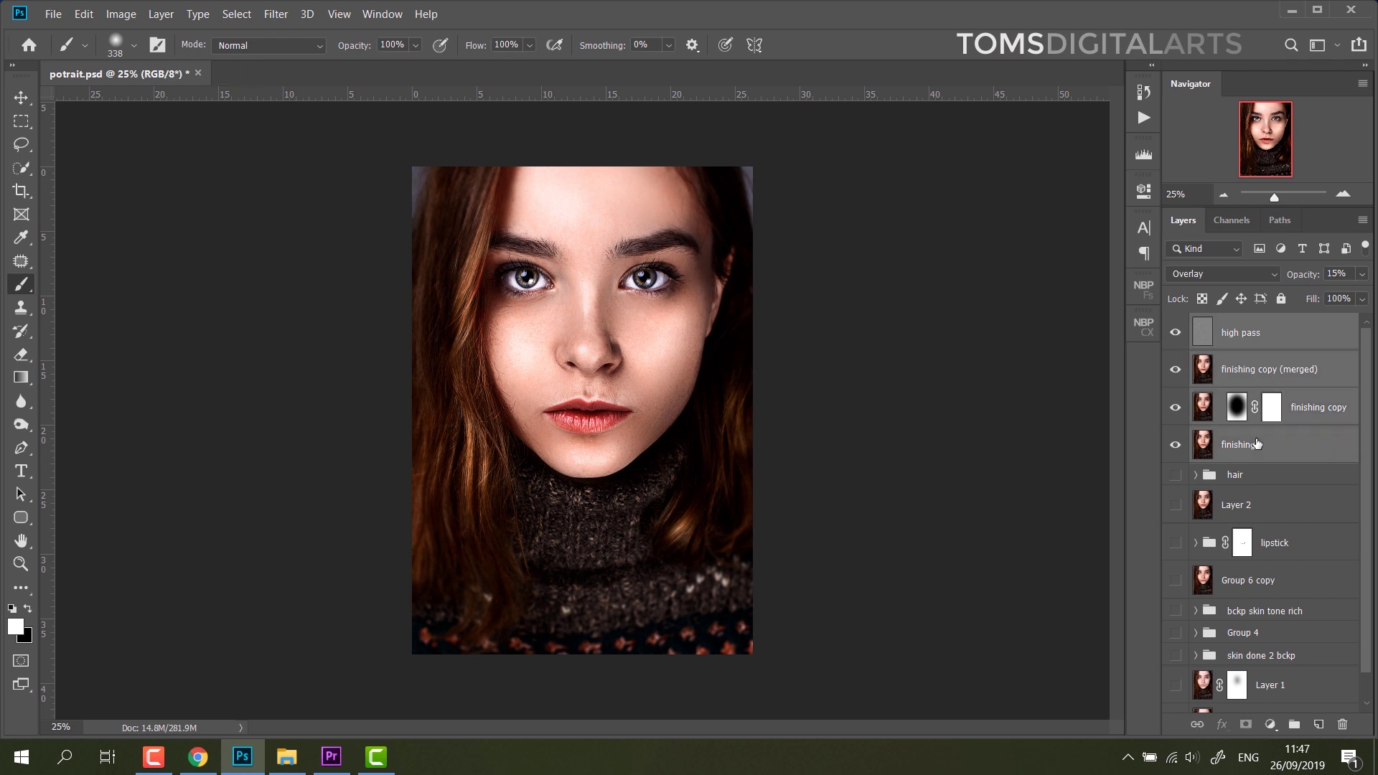
- Merge the four selected layers into one layer named 'done'
key("ctrl+e")
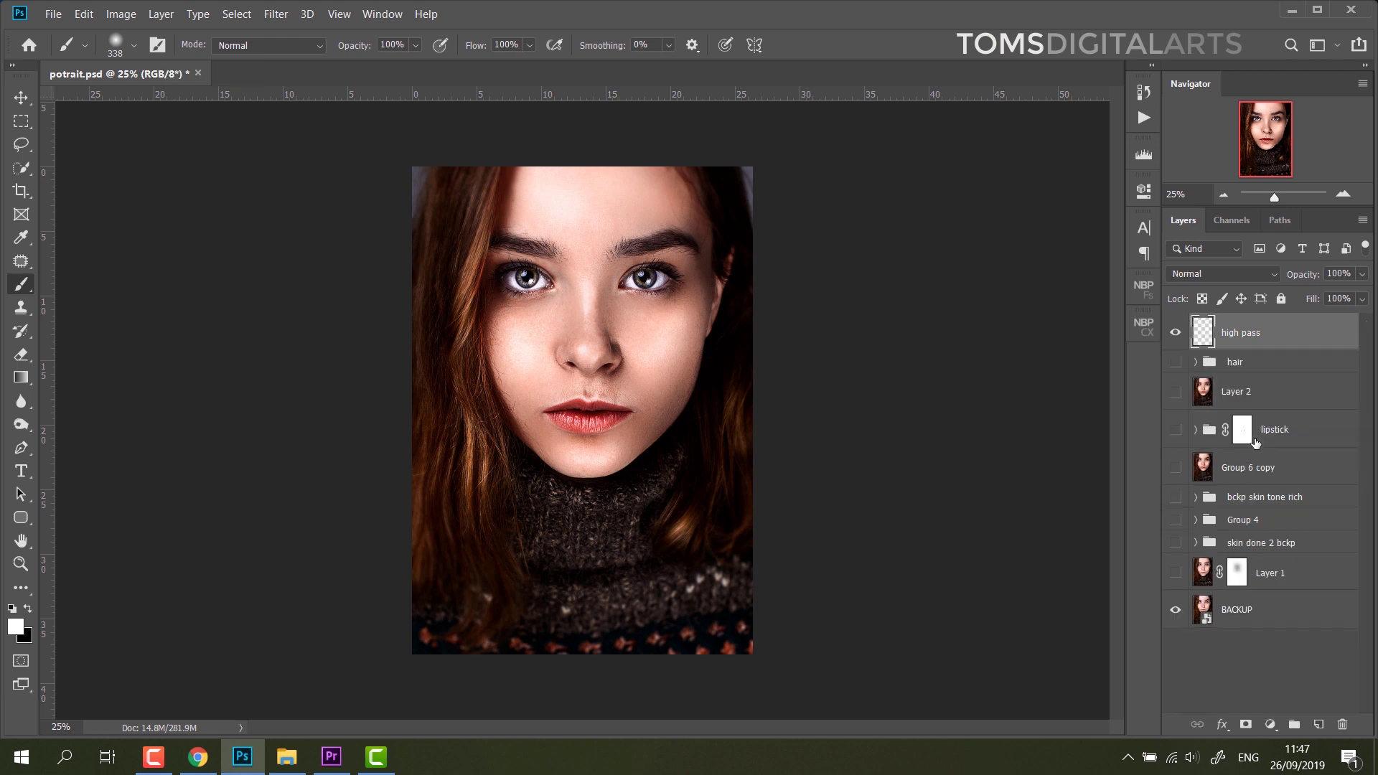
double_click(1232, 333)
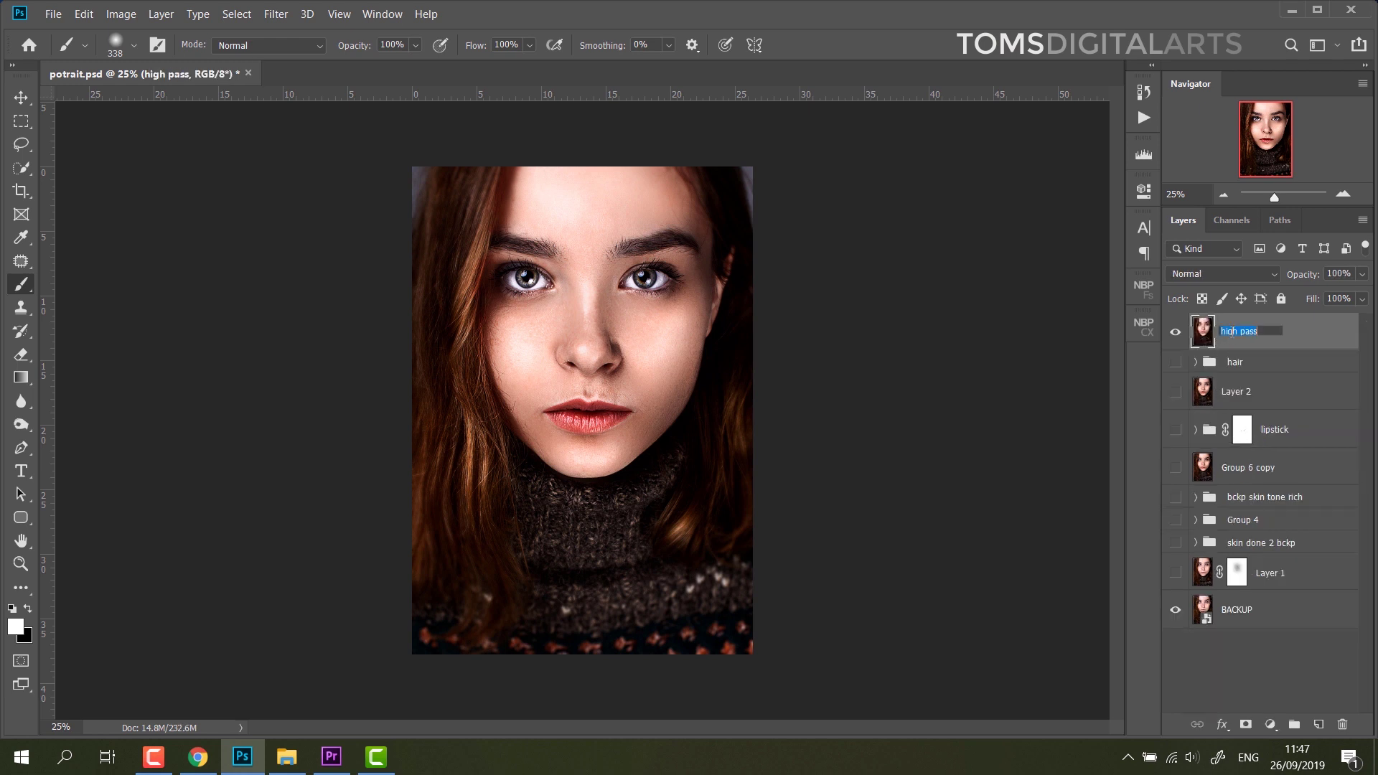
type("fin")
key("Return")
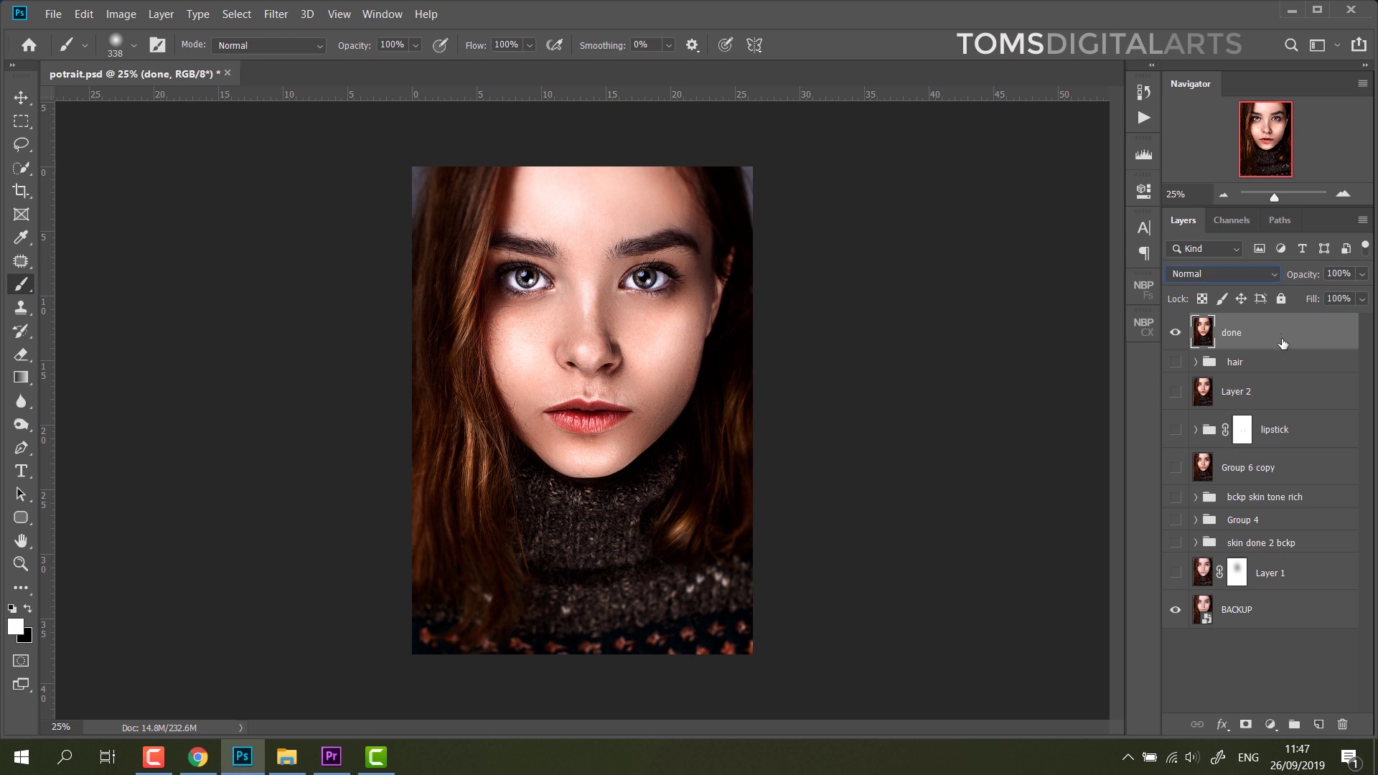
- Move the TOM's logo to the bottom right and view the image full-window on a dark grey surround
left_click(19, 122)
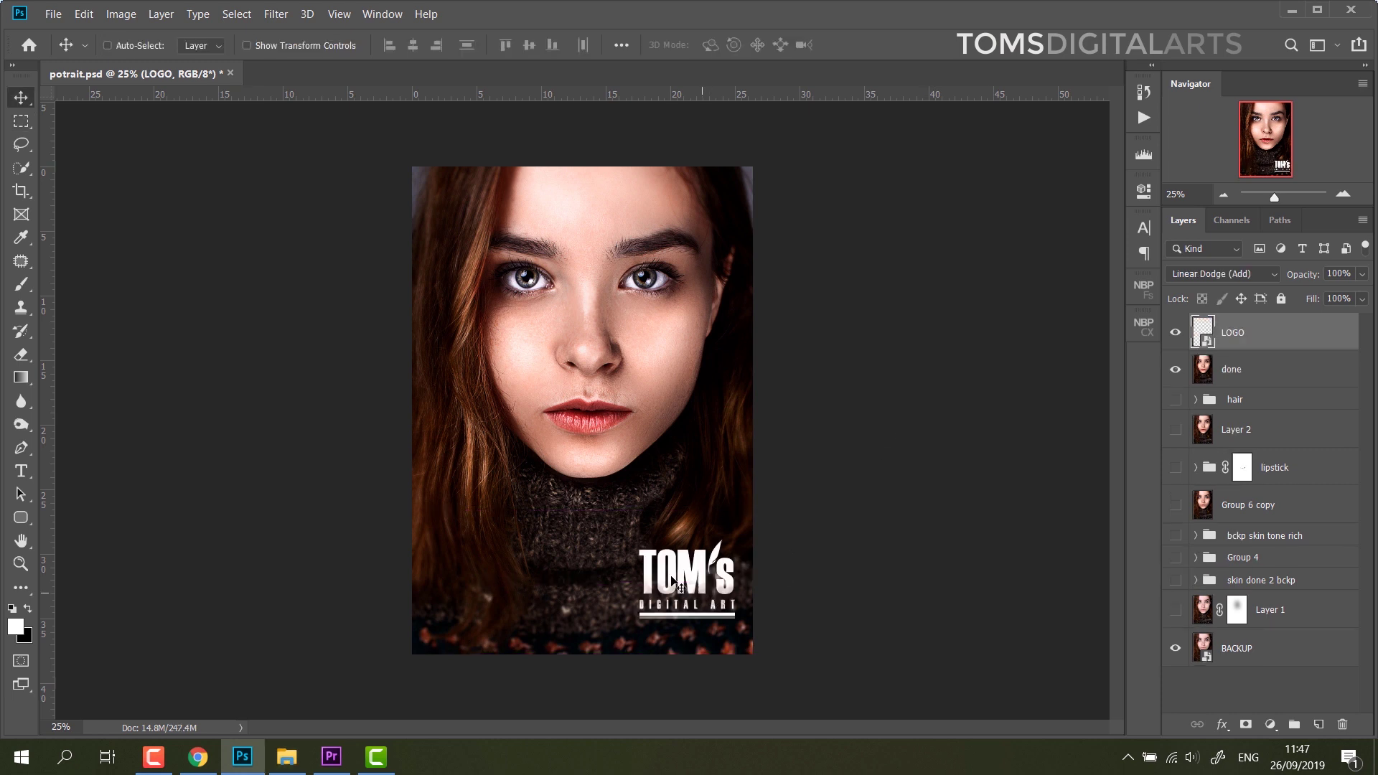
left_click_drag(724, 595, 714, 610)
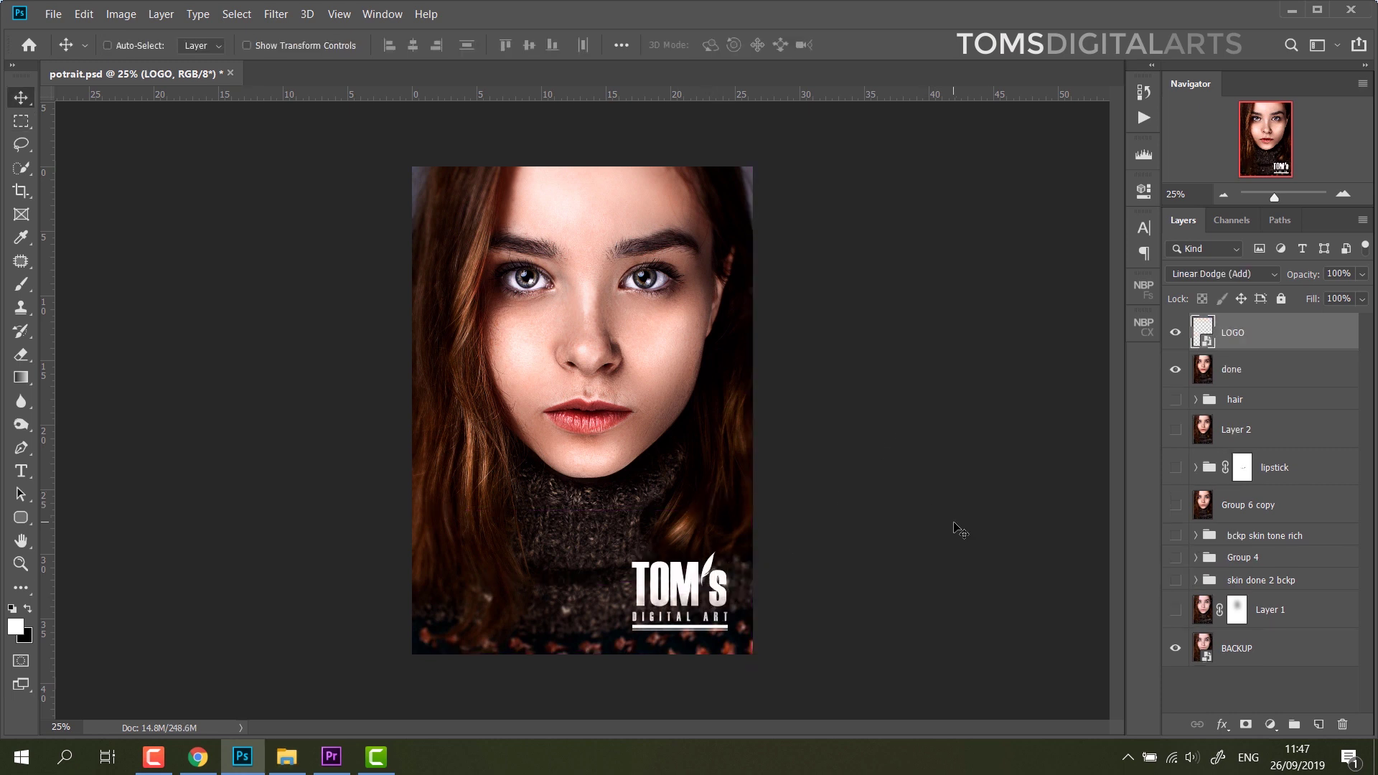
key("Tab")
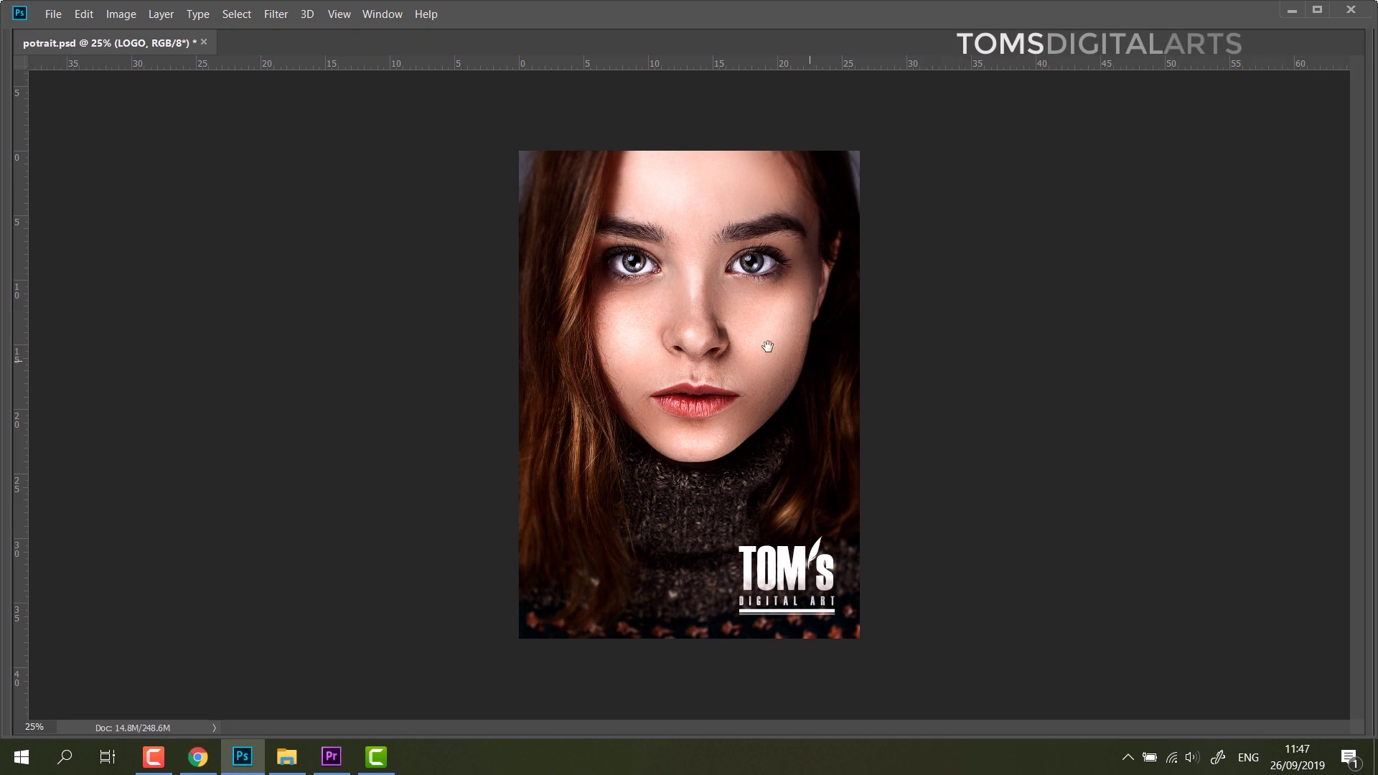
right_click(967, 359)
left_click(1010, 382)
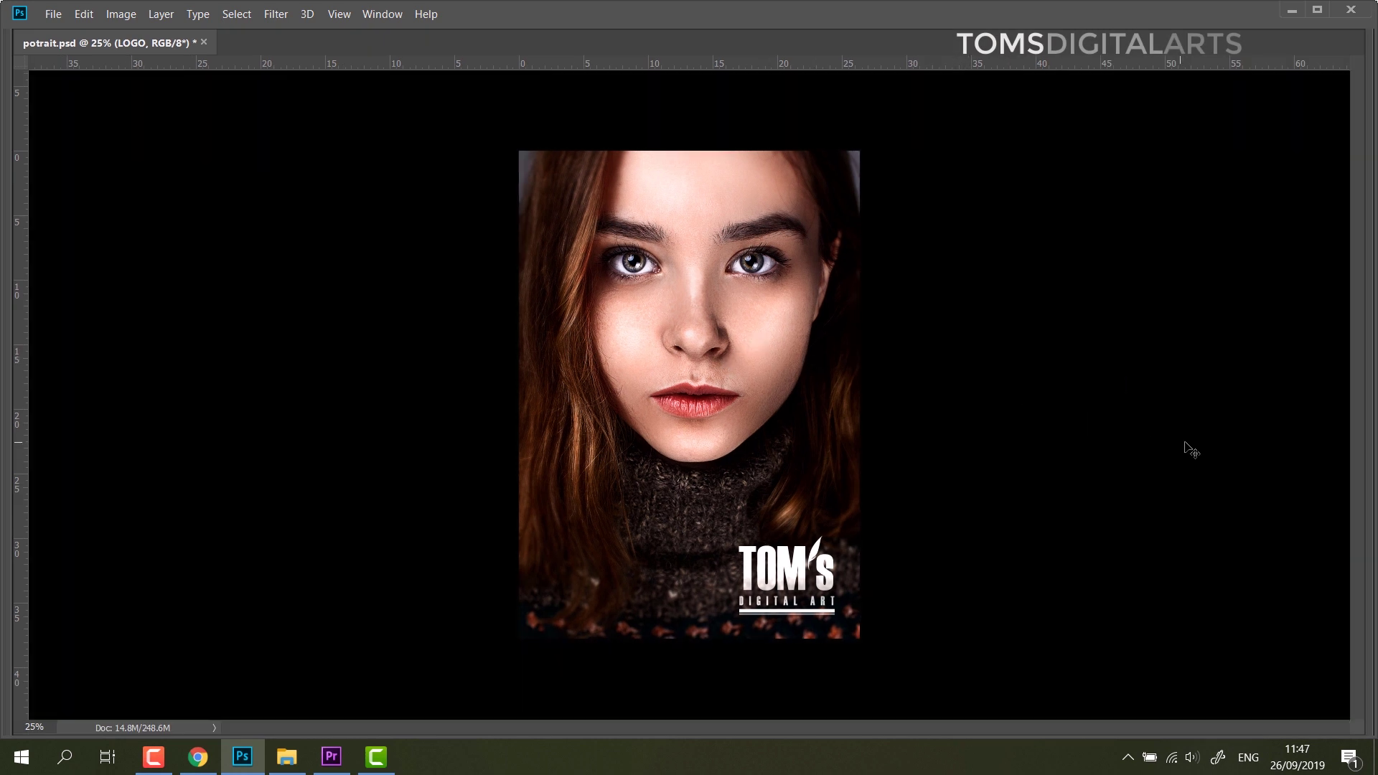
right_click(1004, 379)
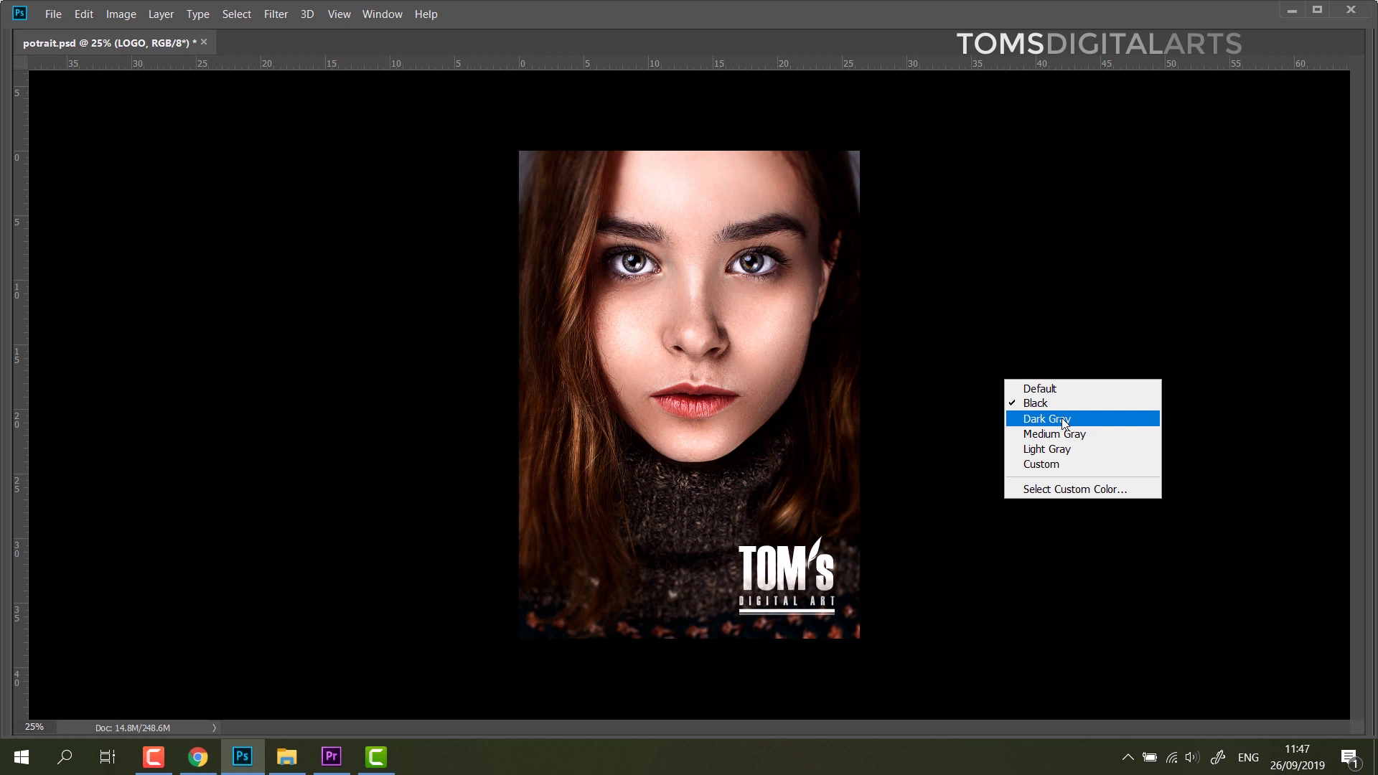
left_click(1063, 423)
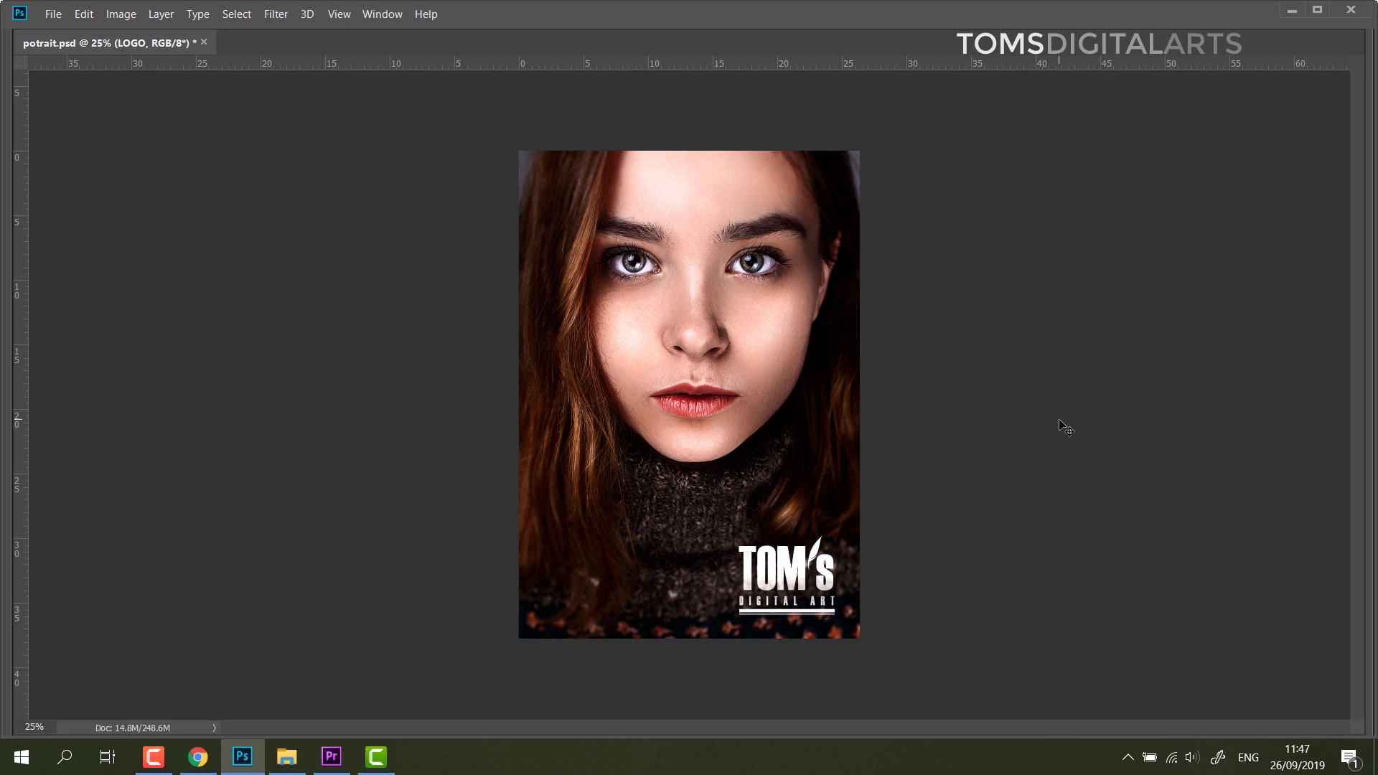